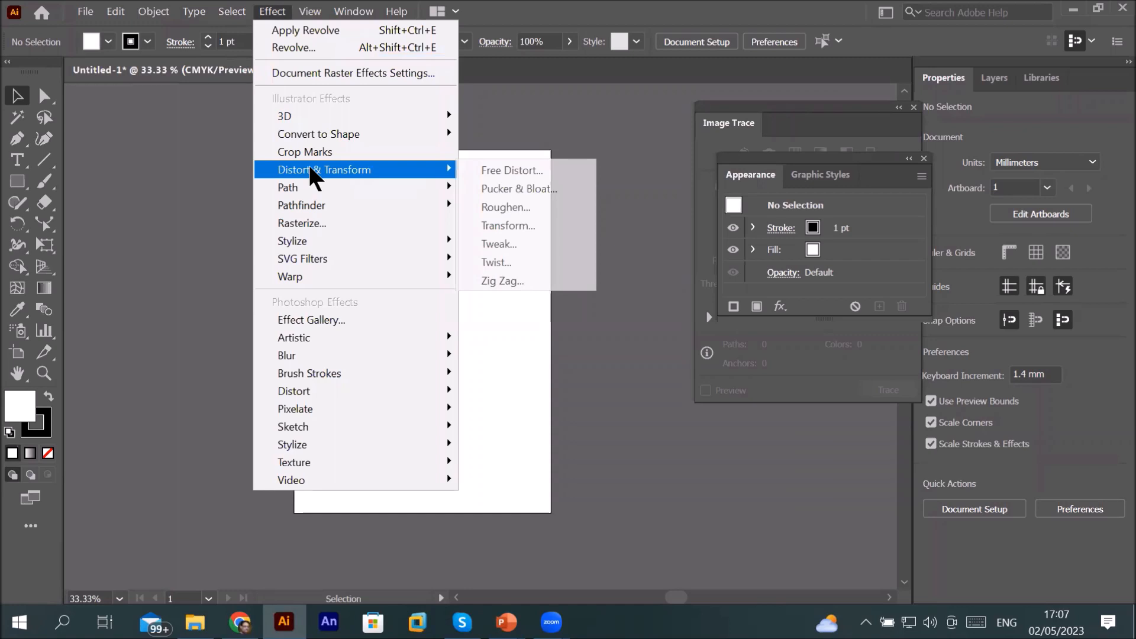
Step: Close the Effect menu and switch to the PowerPoint slide about the Warp tool
left_click(505, 142)
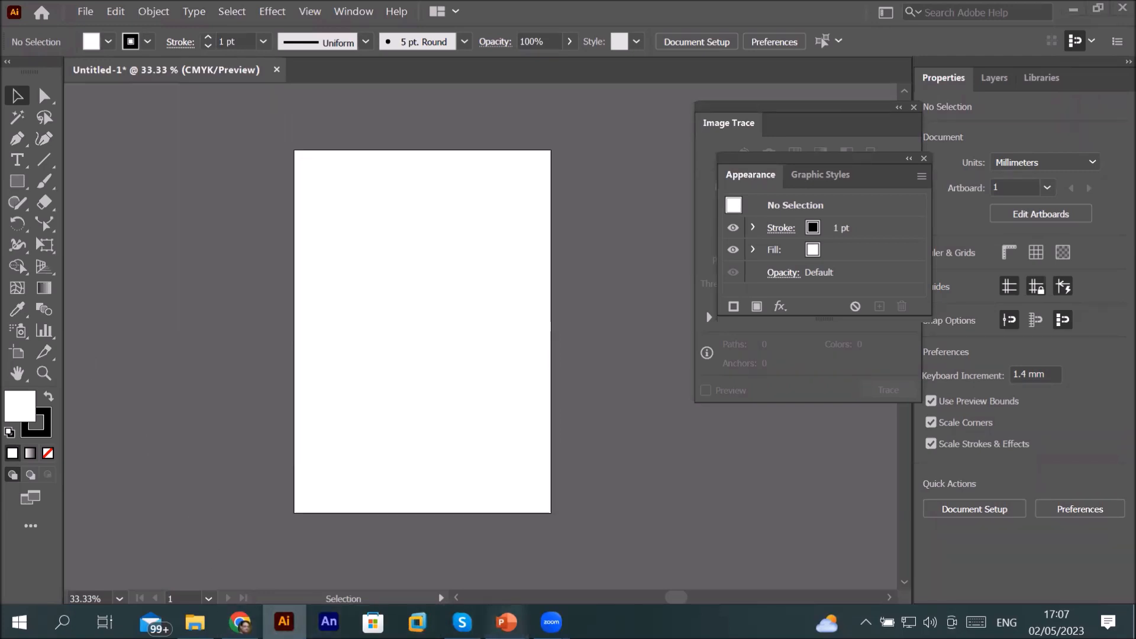
mouse_move(506, 622)
left_click(586, 554)
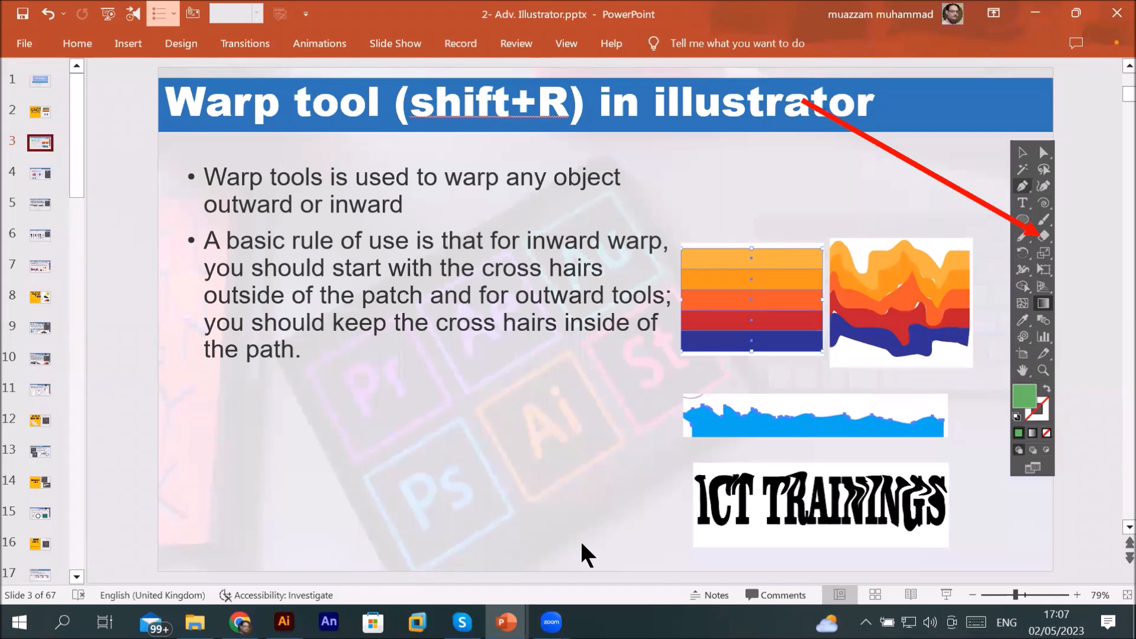
Step: Return to Illustrator and pull the tools panel out into a floating panel
mouse_move(285, 621)
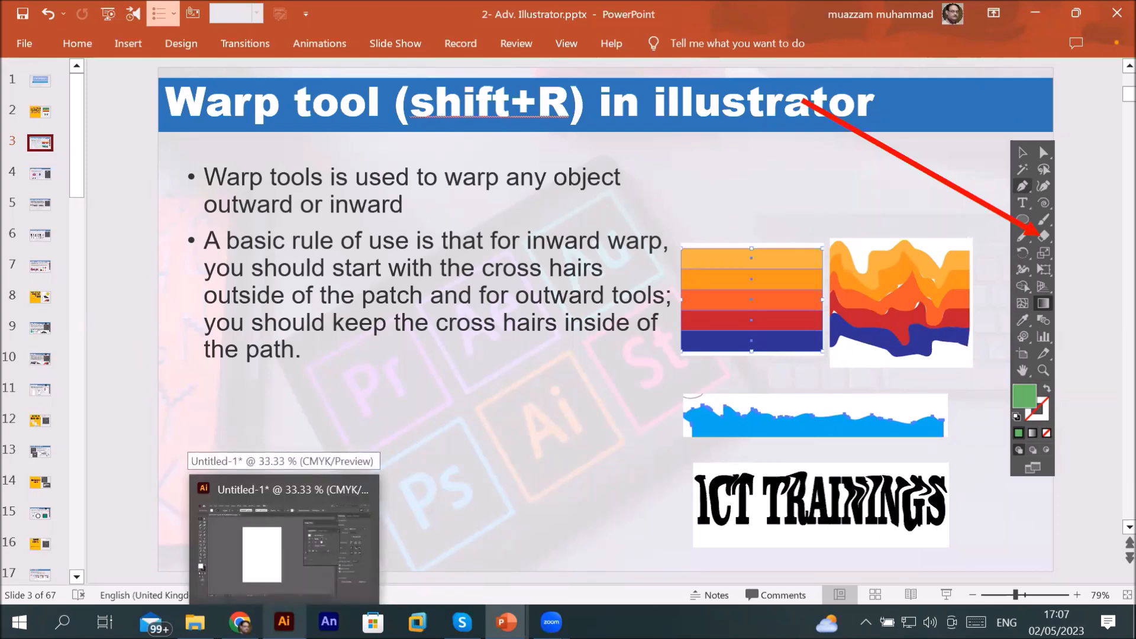
left_click(284, 532)
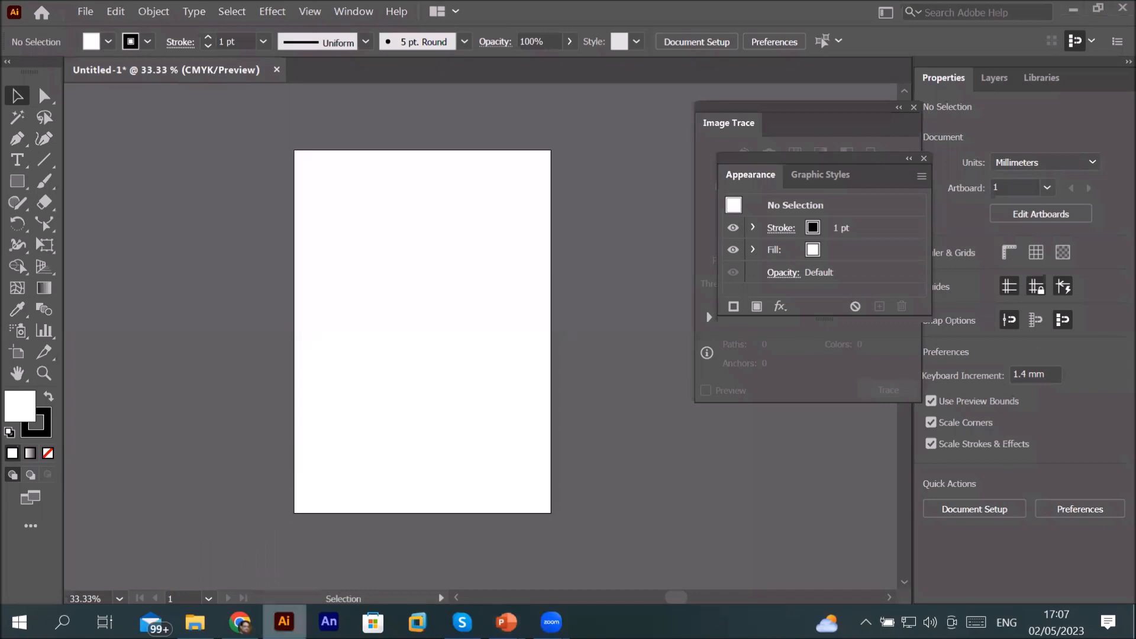
left_click(24, 269)
left_click_drag(46, 63, 177, 119)
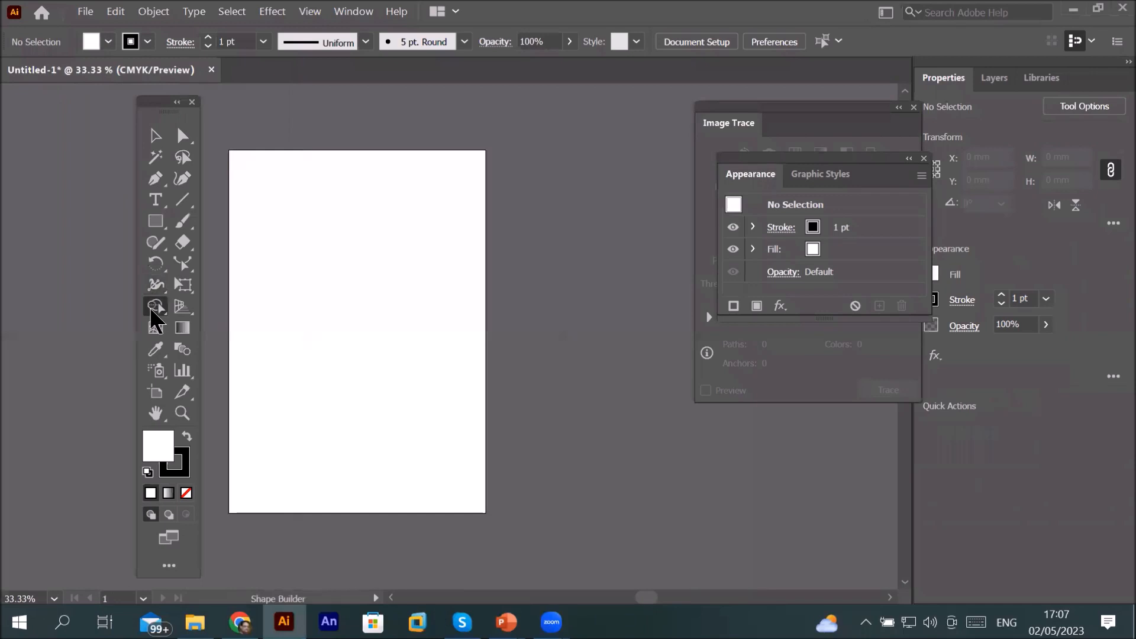
Step: Open the Shape Builder, Line Segment and Width tool groups to examine their hidden tools
left_click(152, 307)
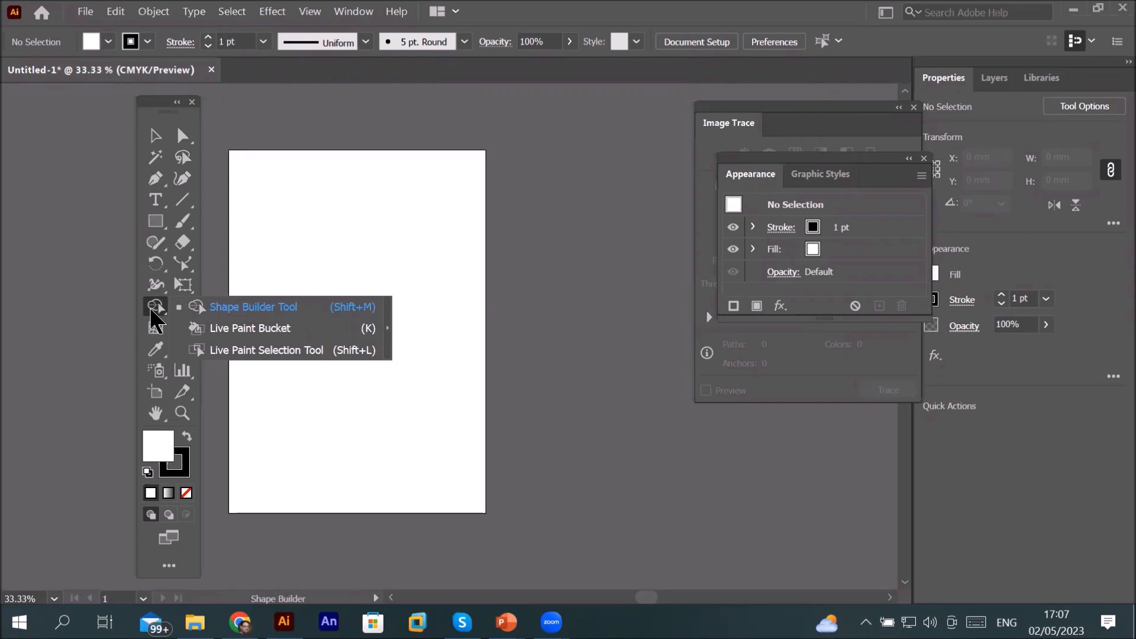
left_click(180, 200)
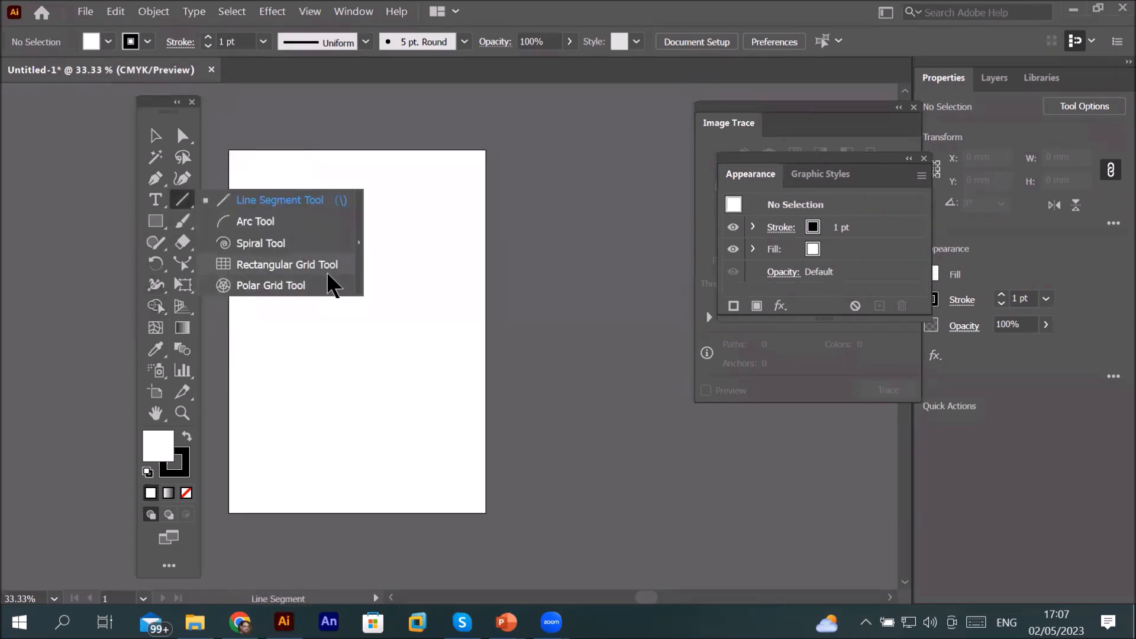
left_click(154, 289)
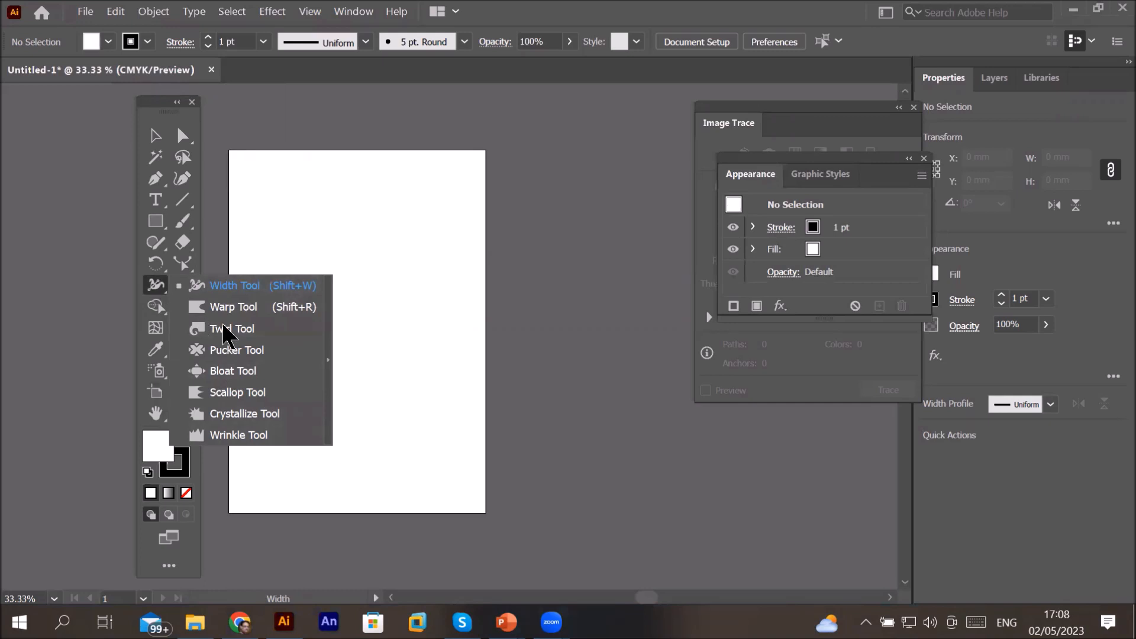
left_click(157, 283)
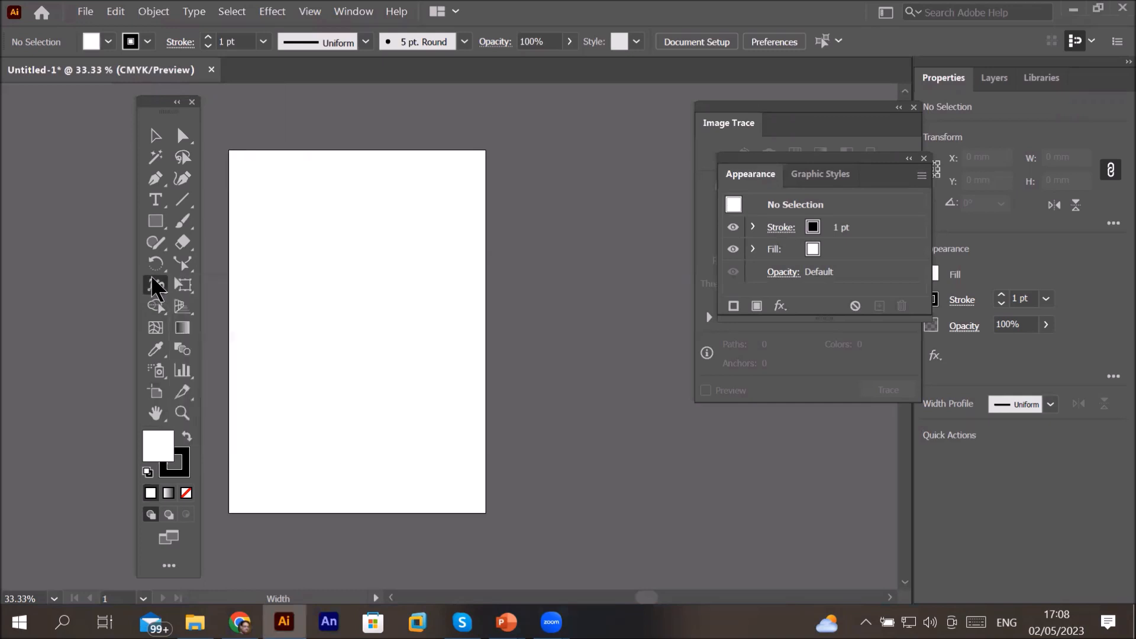
Step: Switch to PowerPoint and go back to the slide listing the warp, twirl, pucker and related tools
mouse_move(507, 621)
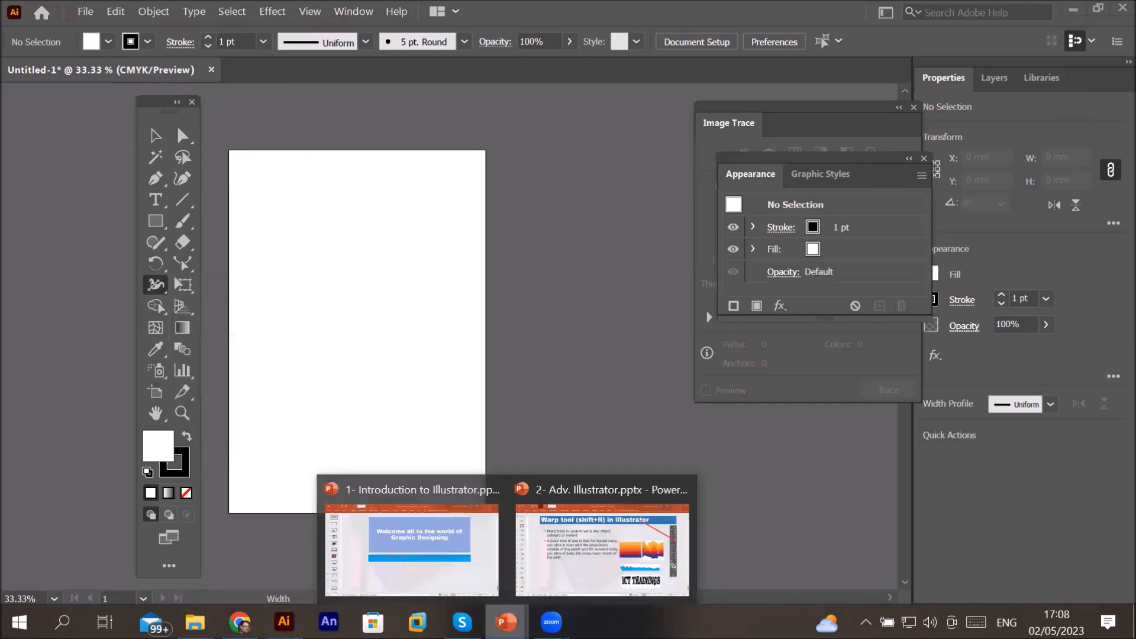
left_click(609, 557)
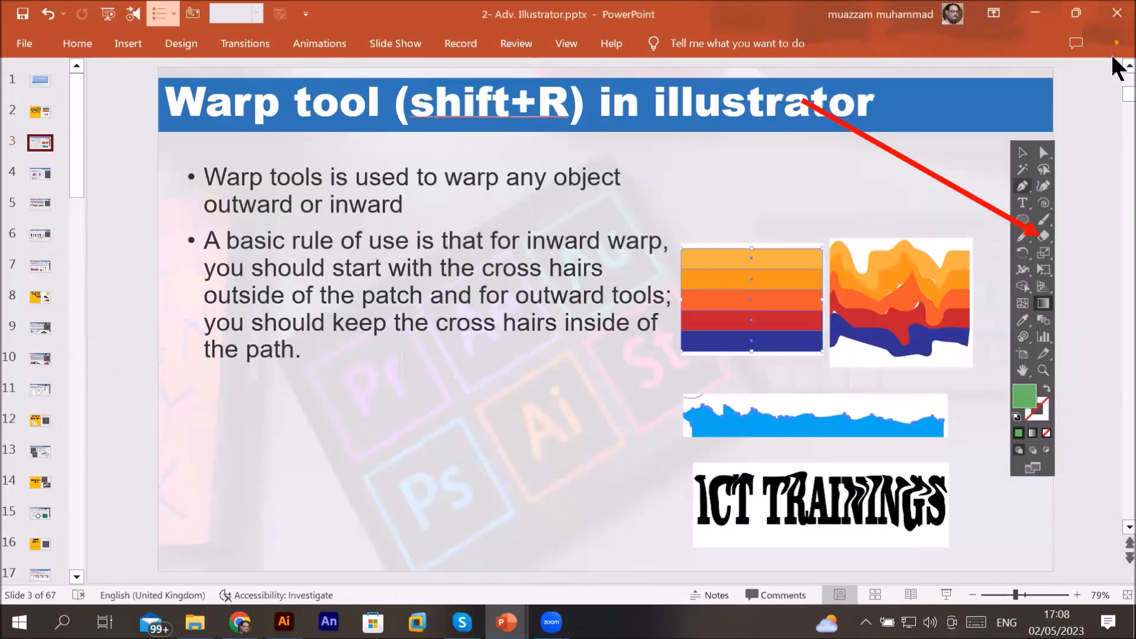
left_click(1128, 66)
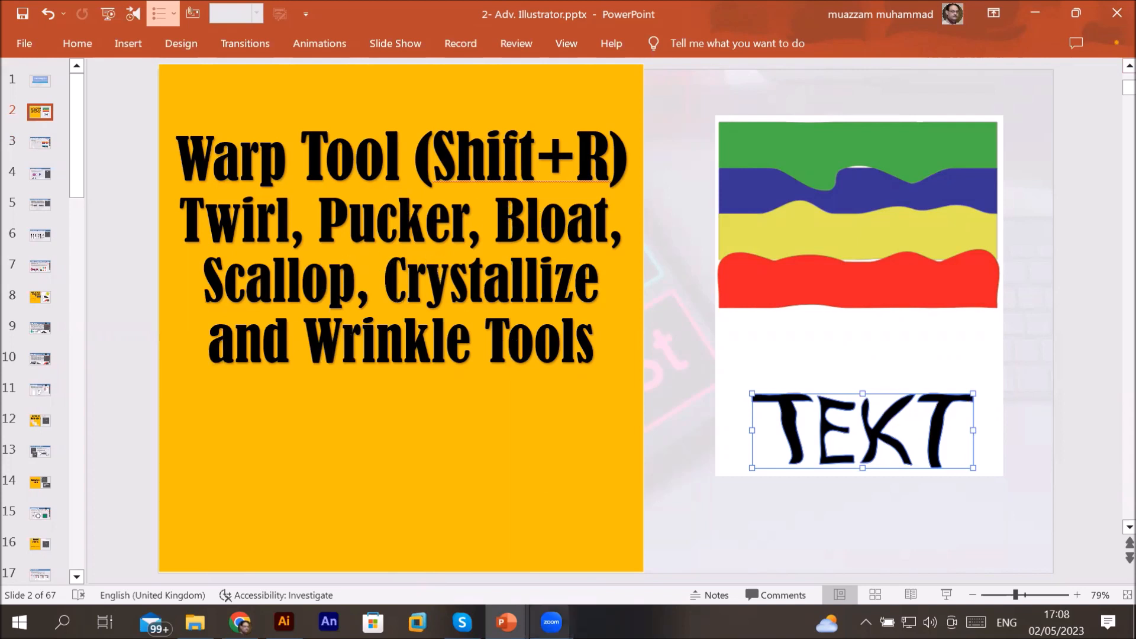
Step: Return to Illustrator and draw a vertical line about 256 mm long with the Line Segment tool
left_click(284, 622)
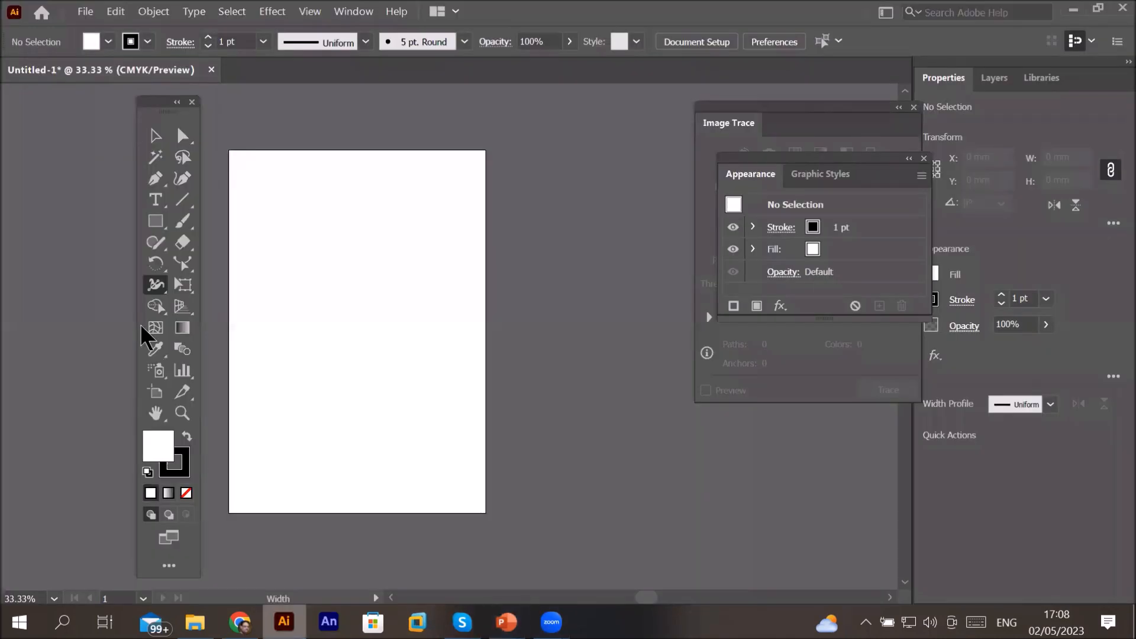
left_click(153, 287)
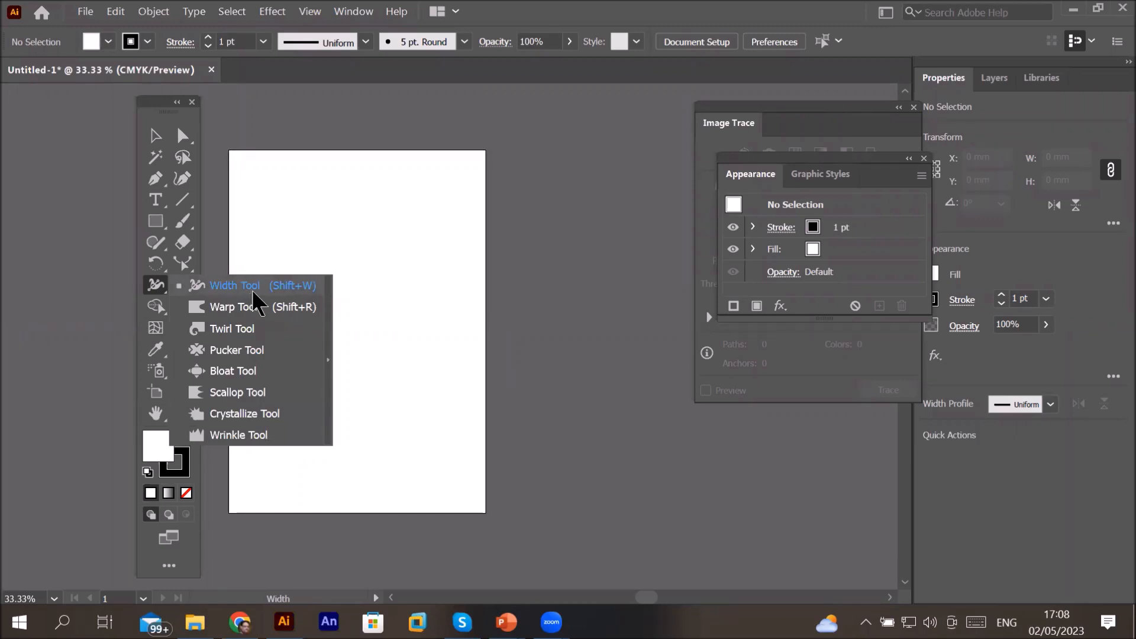
left_click(182, 202)
mouse_move(343, 177)
left_mouse_down()
mouse_move(355, 493)
mouse_move(344, 492)
left_mouse_up()
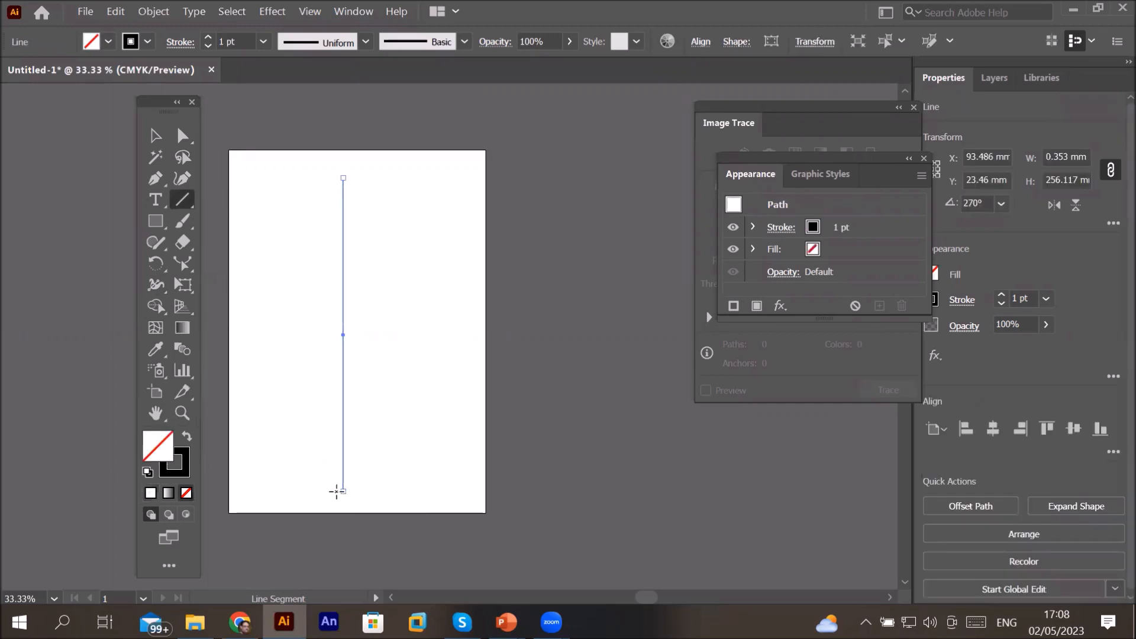
Step: Set the line's stroke weight to 10 pt
left_click(208, 38)
left_click(208, 38)
left_click(207, 38)
left_click(208, 38)
left_click(208, 38)
left_click(207, 38)
left_click(207, 38)
left_click(207, 38)
left_click(208, 38)
left_click(208, 38)
left_click(208, 37)
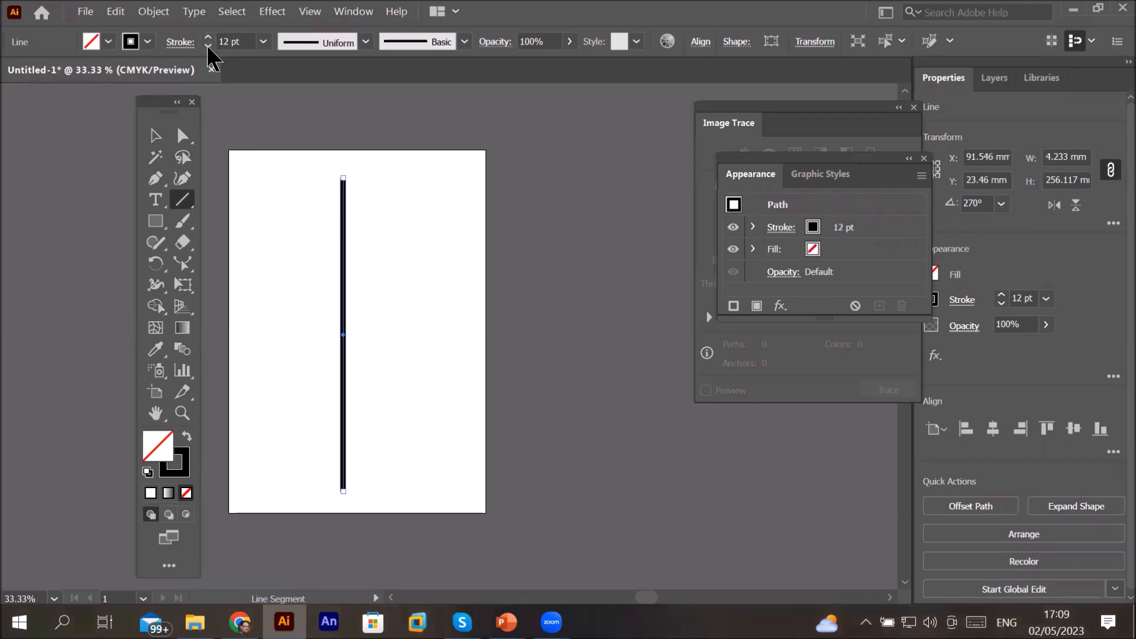
left_click(208, 46)
left_click(208, 46)
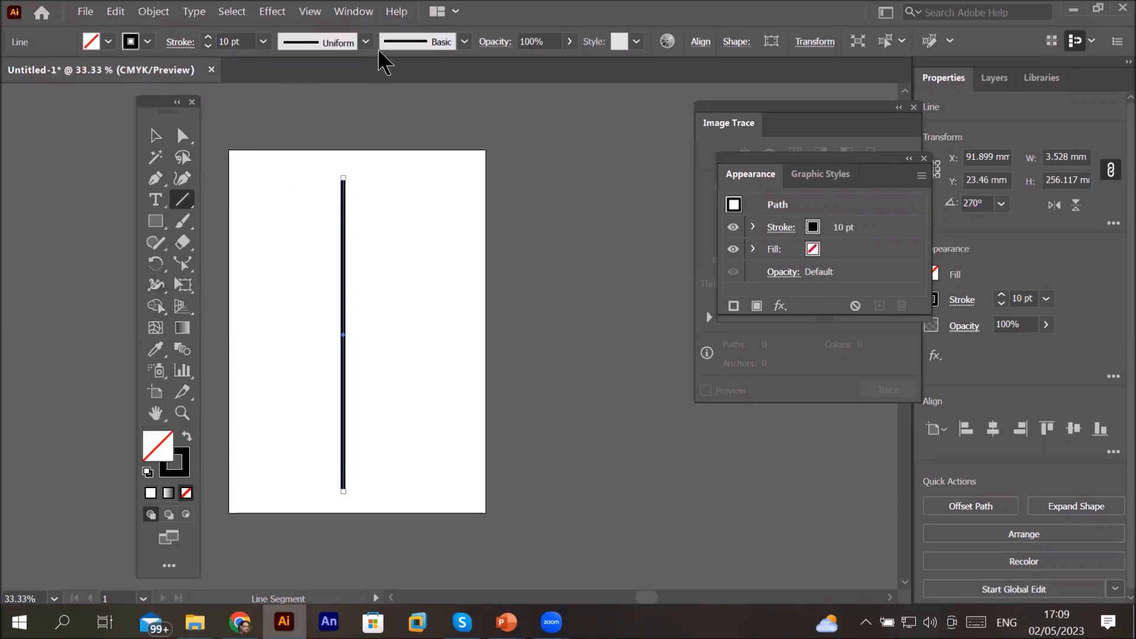
Step: Apply Width Profile 1 to the line's stroke and zoom in to 50%
left_click(365, 40)
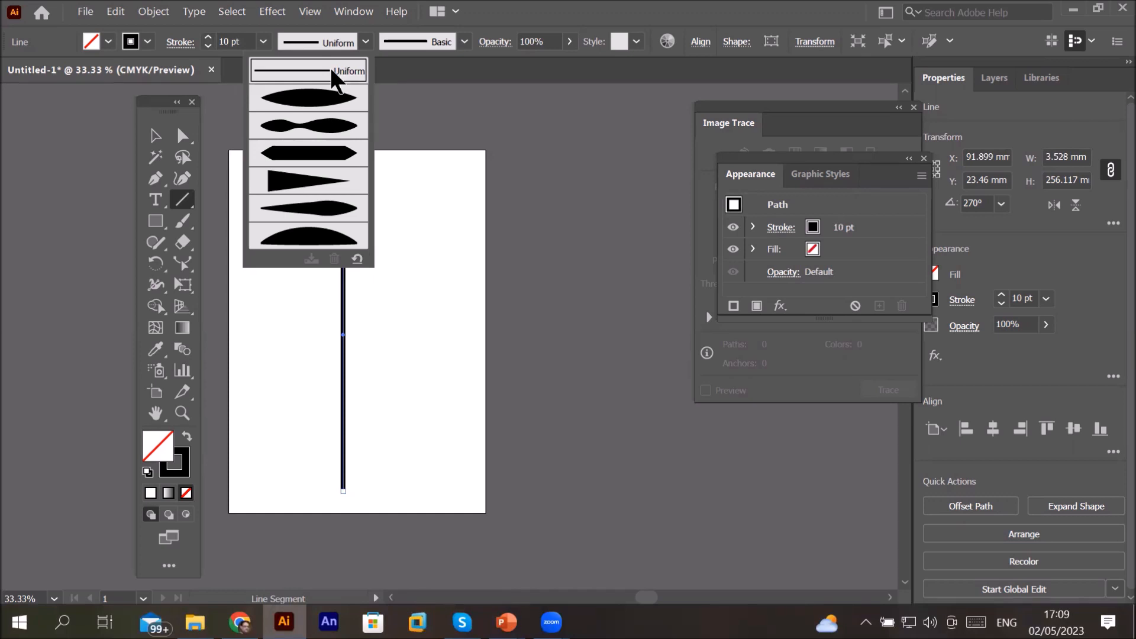
left_click(345, 102)
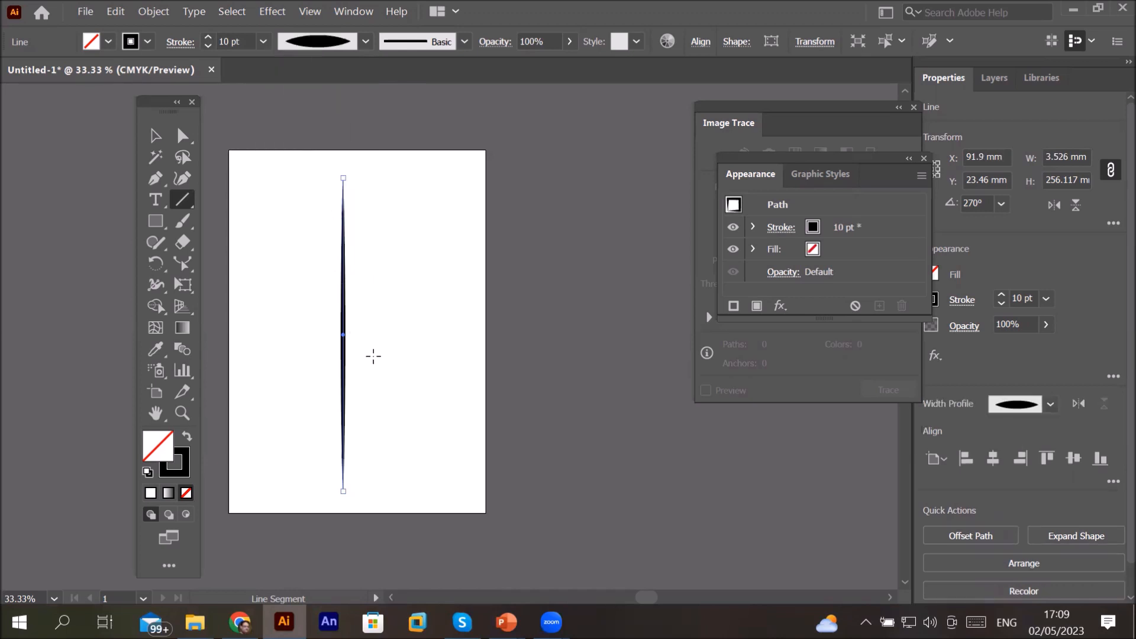
scroll(322, 195, "up", 1)
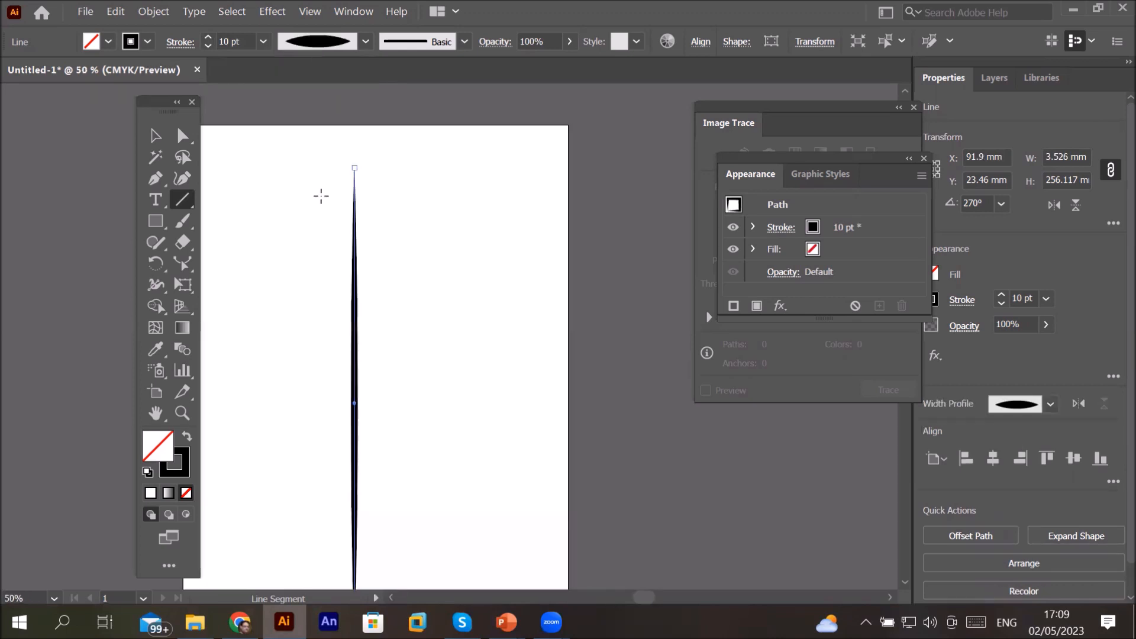
left_click(906, 583)
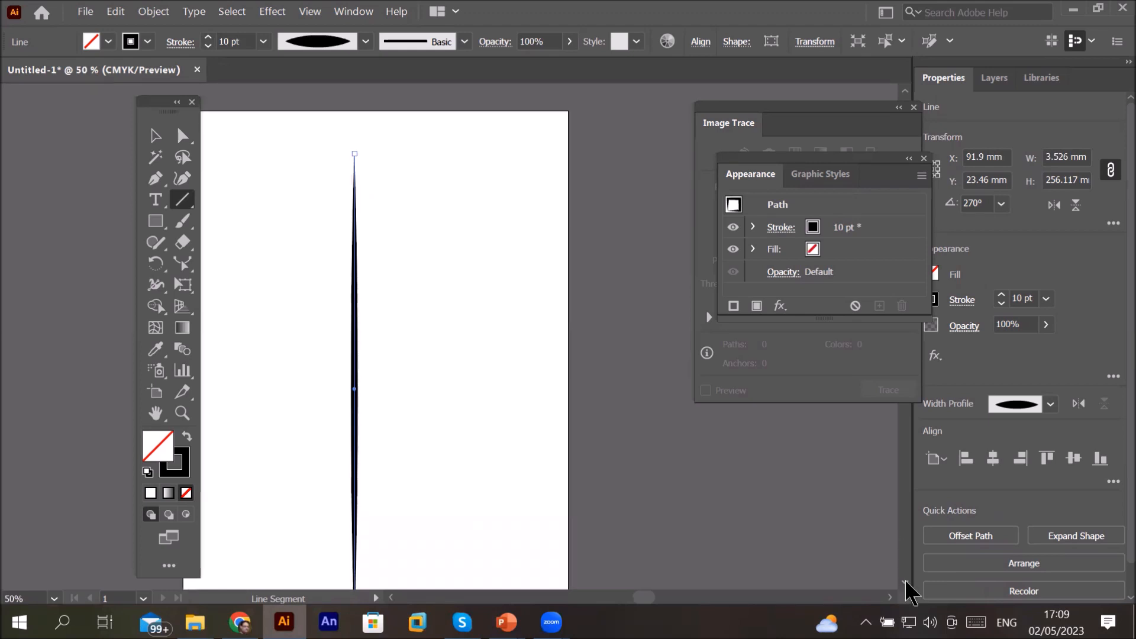
left_click(906, 583)
left_click(905, 583)
left_click(906, 583)
left_click(906, 583)
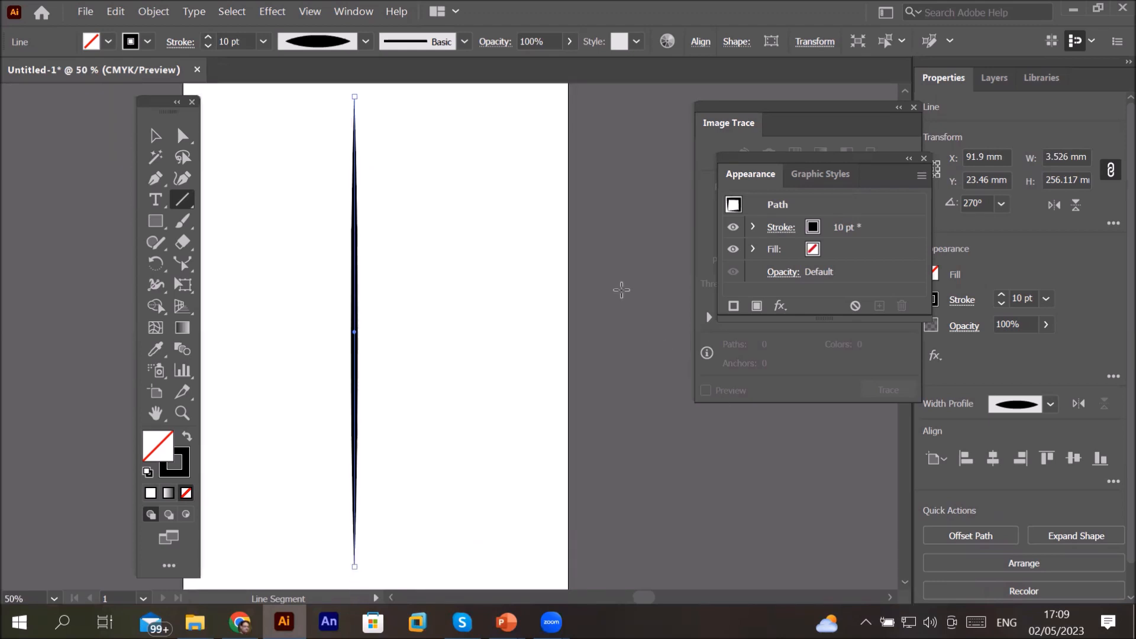
Step: Try other variable width profiles on the line, then reset its profile to Uniform
left_click(367, 39)
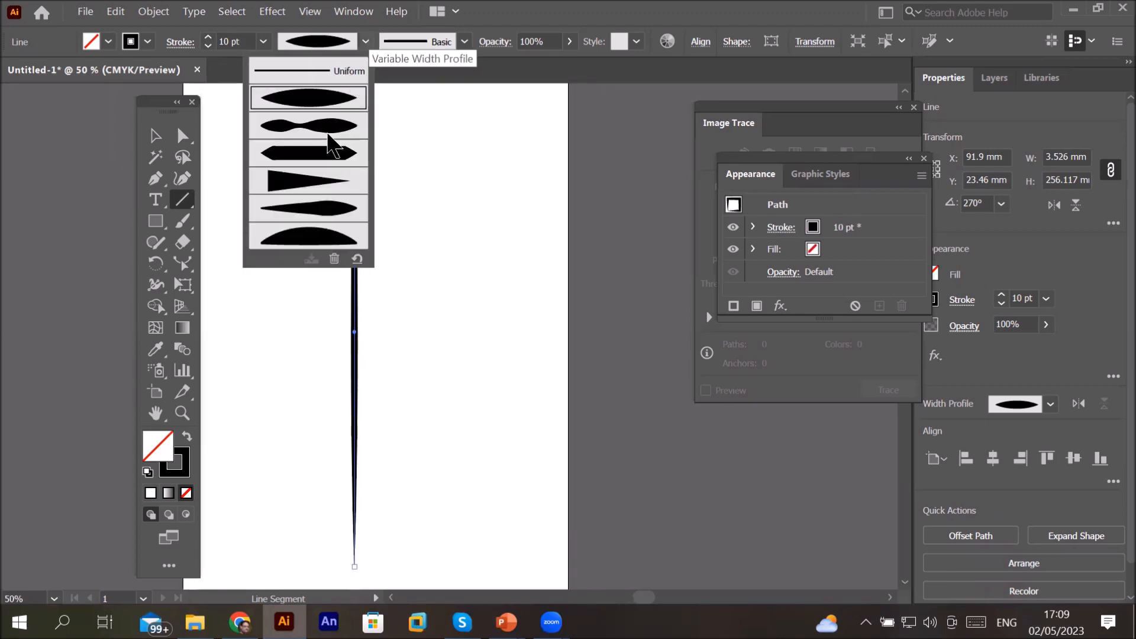
left_click(317, 155)
left_click(365, 44)
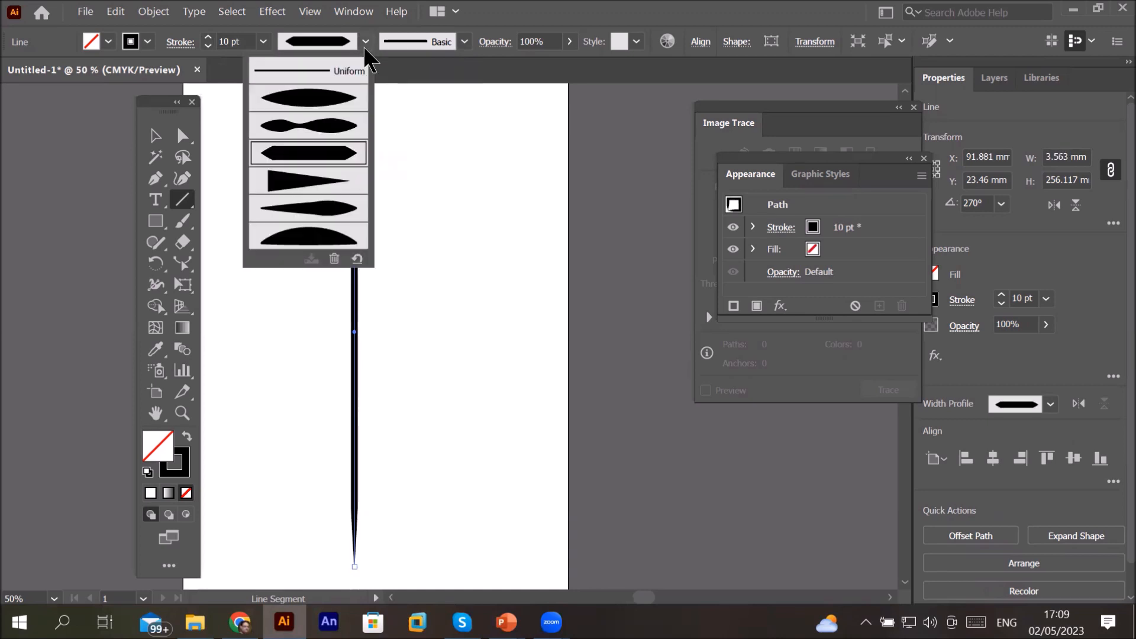
left_click(307, 213)
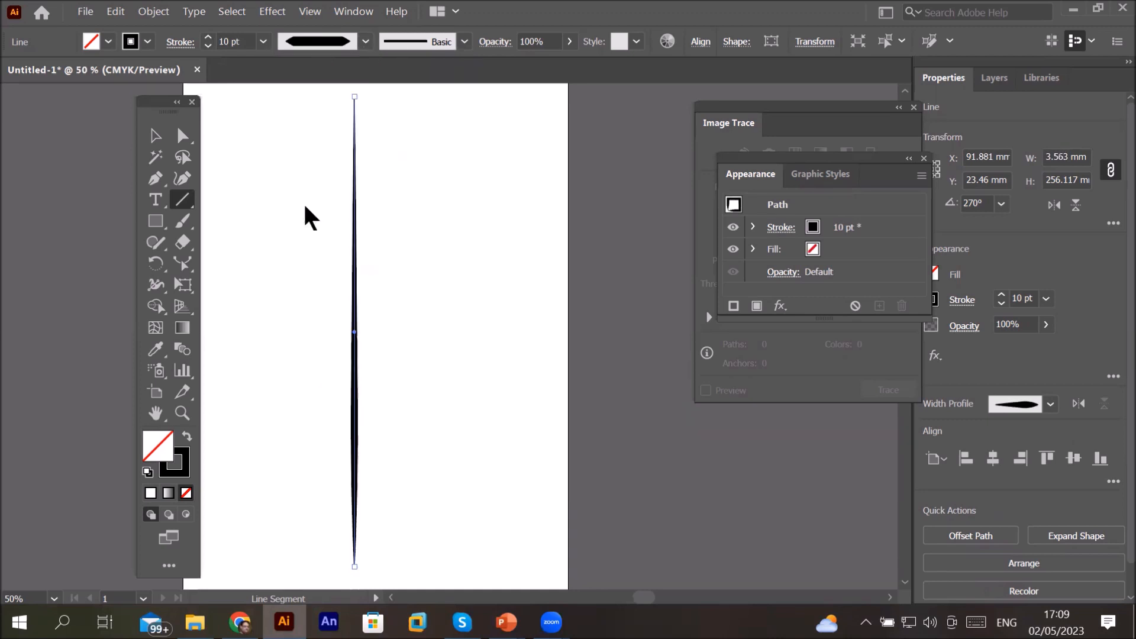
left_click(366, 42)
left_click(330, 157)
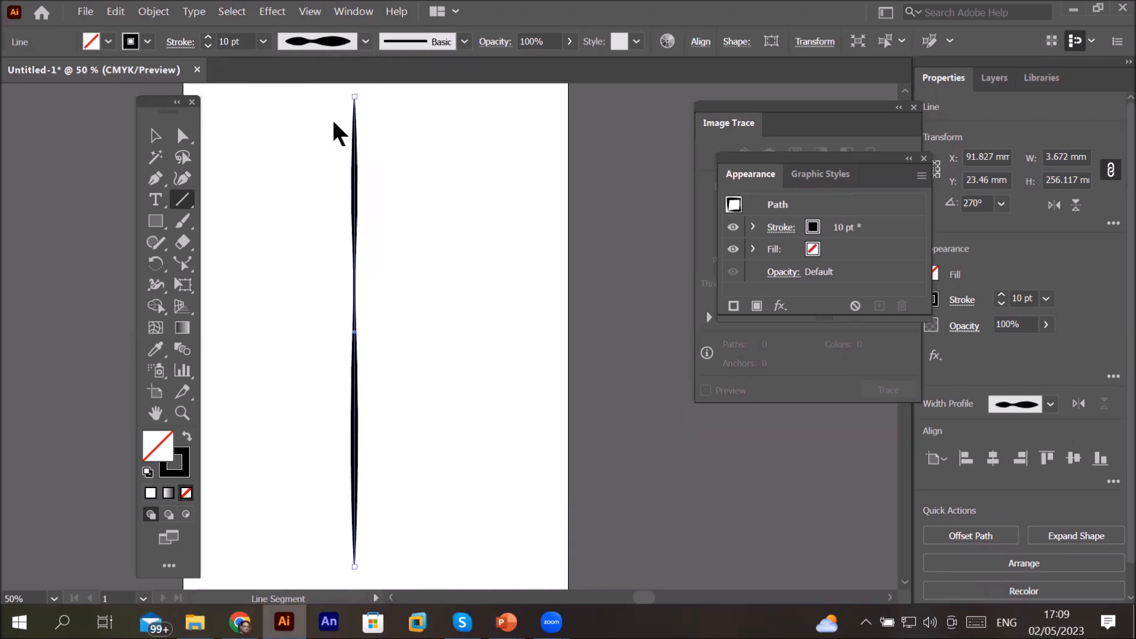
left_click(364, 41)
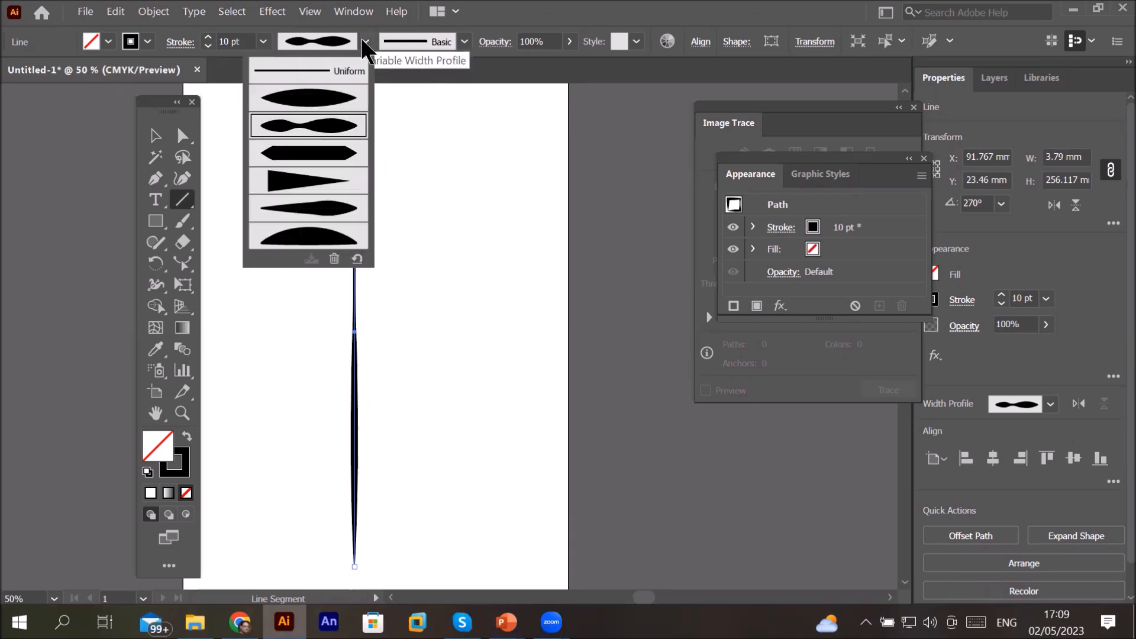
left_click(341, 73)
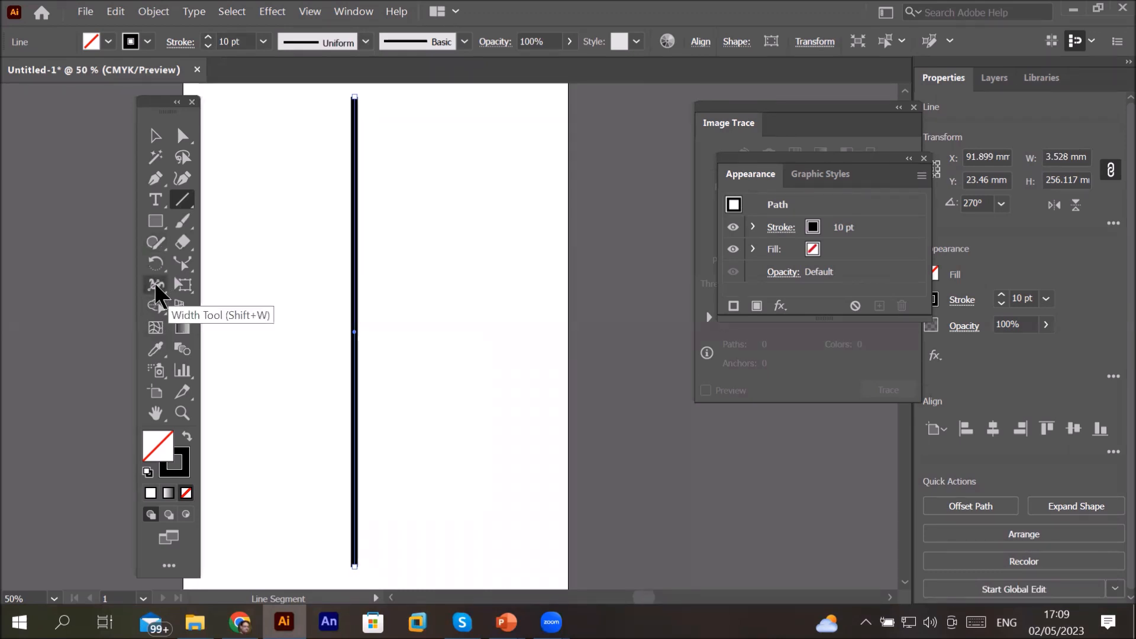
Step: With the Width tool, widen the line's top end to about 25 mm and its bottom end to about 92 mm
left_click(156, 285)
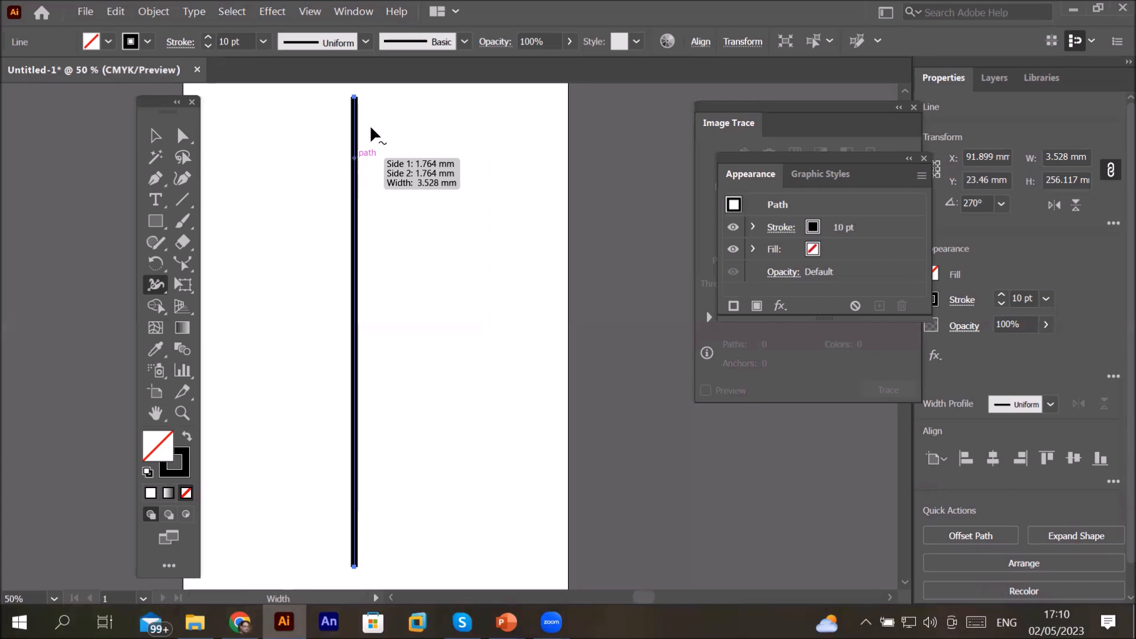
left_click_drag(354, 93, 378, 99)
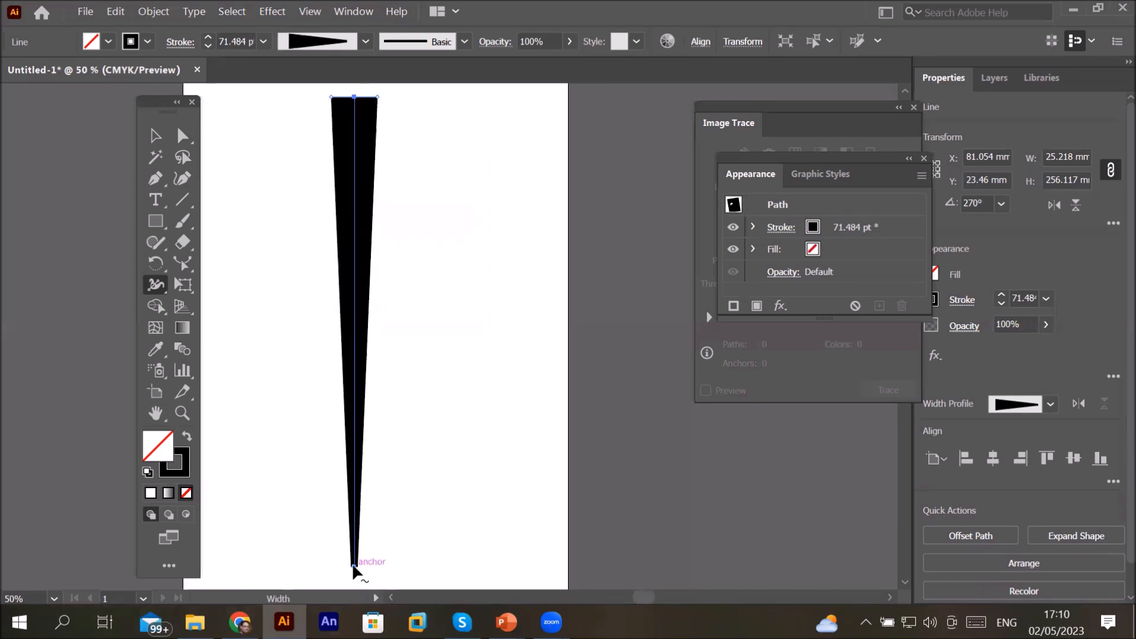
left_click_drag(354, 568, 439, 567)
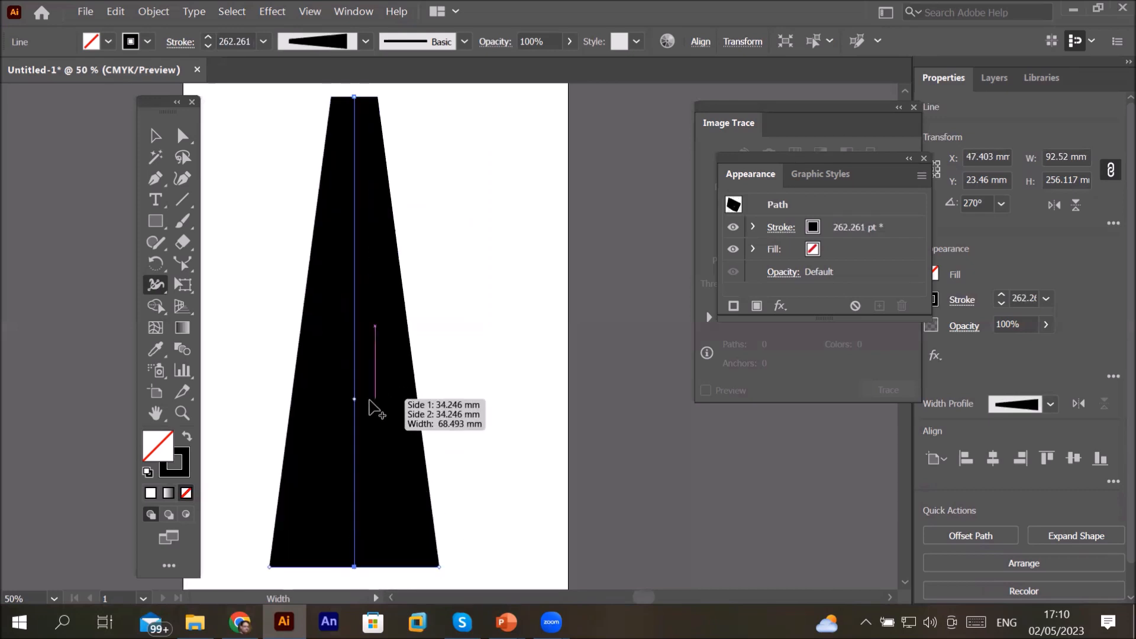
Step: Pinch the line's middle and upper stem and bulge its lower part with the Width tool into a vase shape
left_click_drag(354, 399, 326, 407)
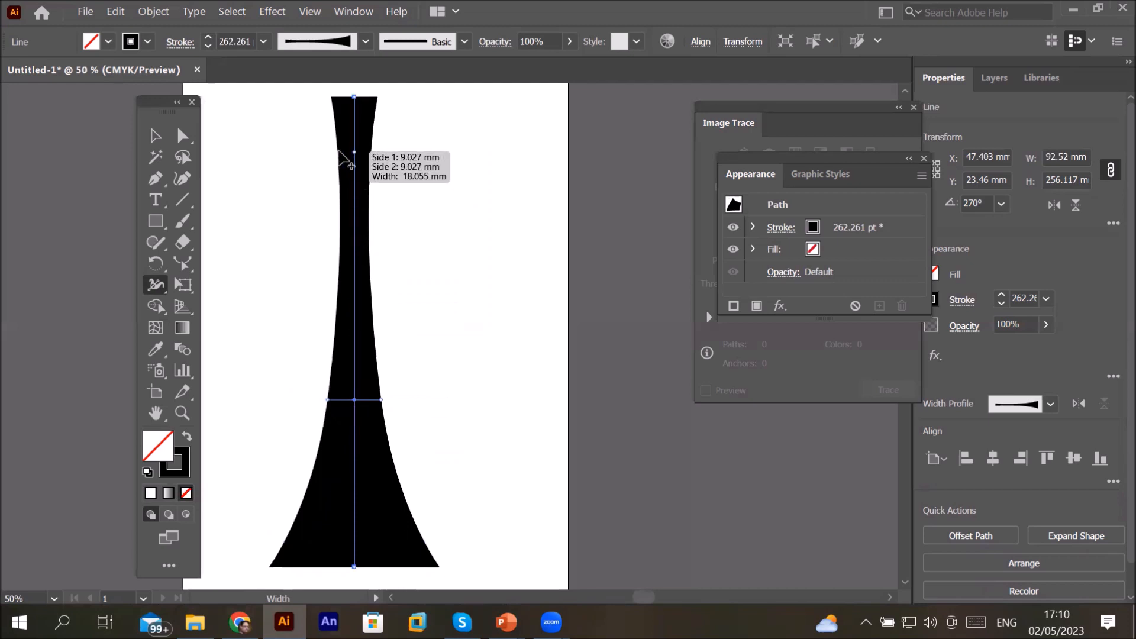
left_click_drag(339, 151, 345, 152)
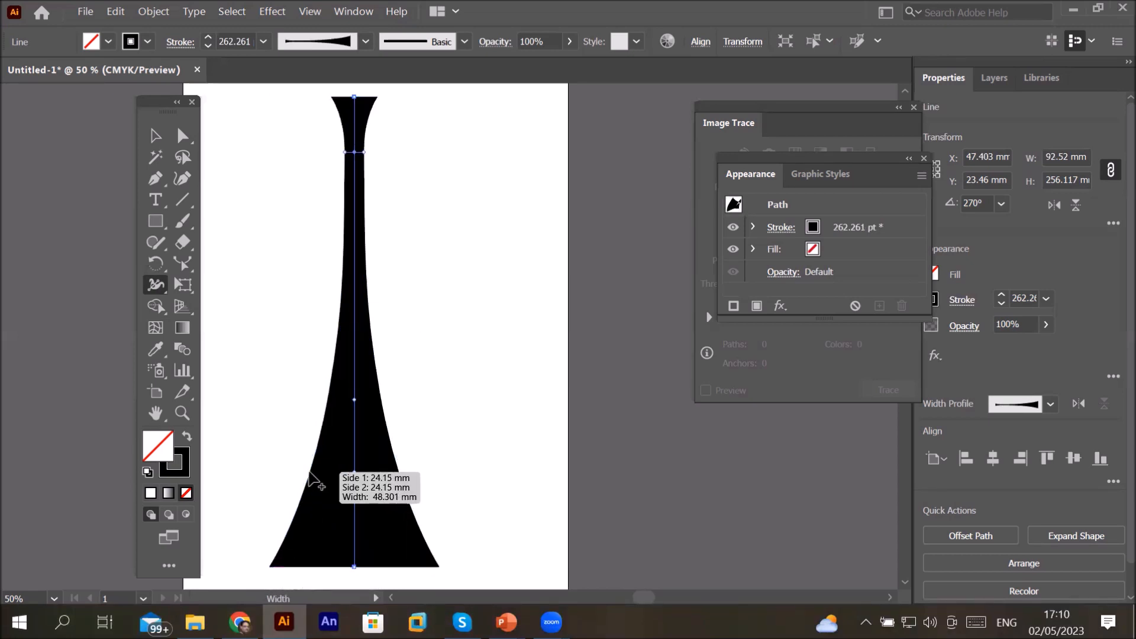
left_click_drag(309, 473, 269, 472)
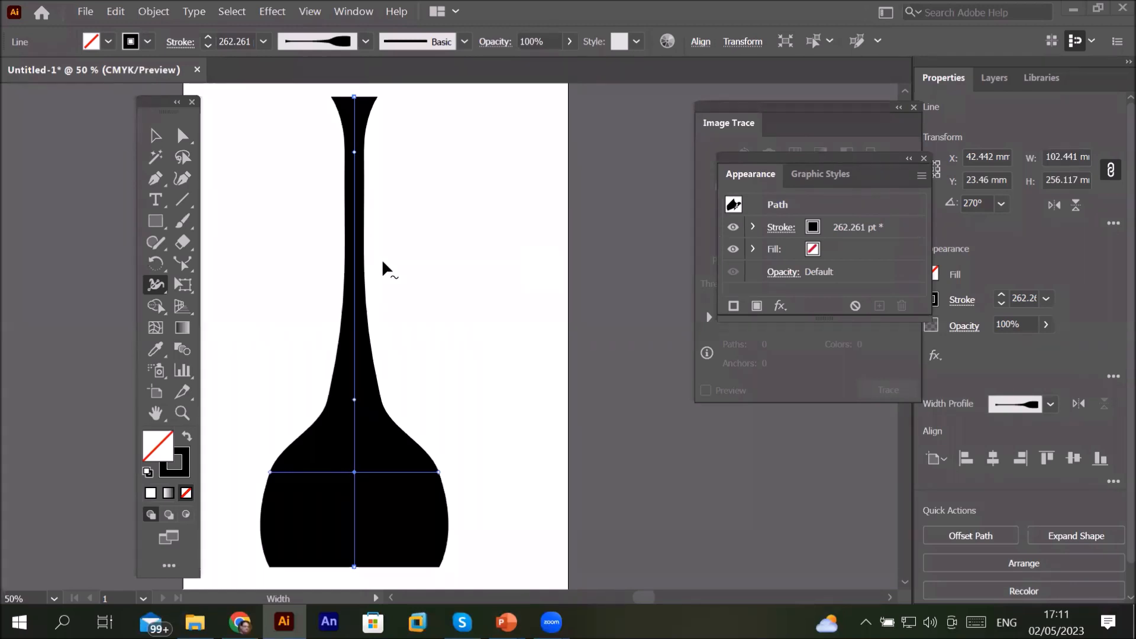
Step: Flip the line end to end by moving its bottom endpoint to the top, turning the vase upside down
left_click(151, 287)
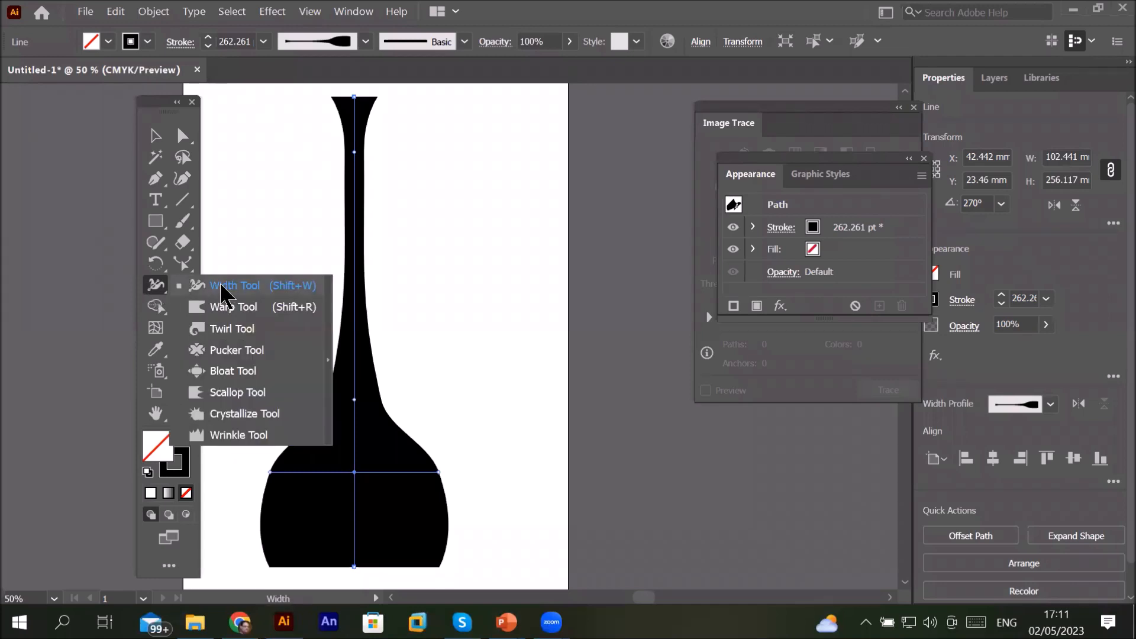
left_click(275, 288)
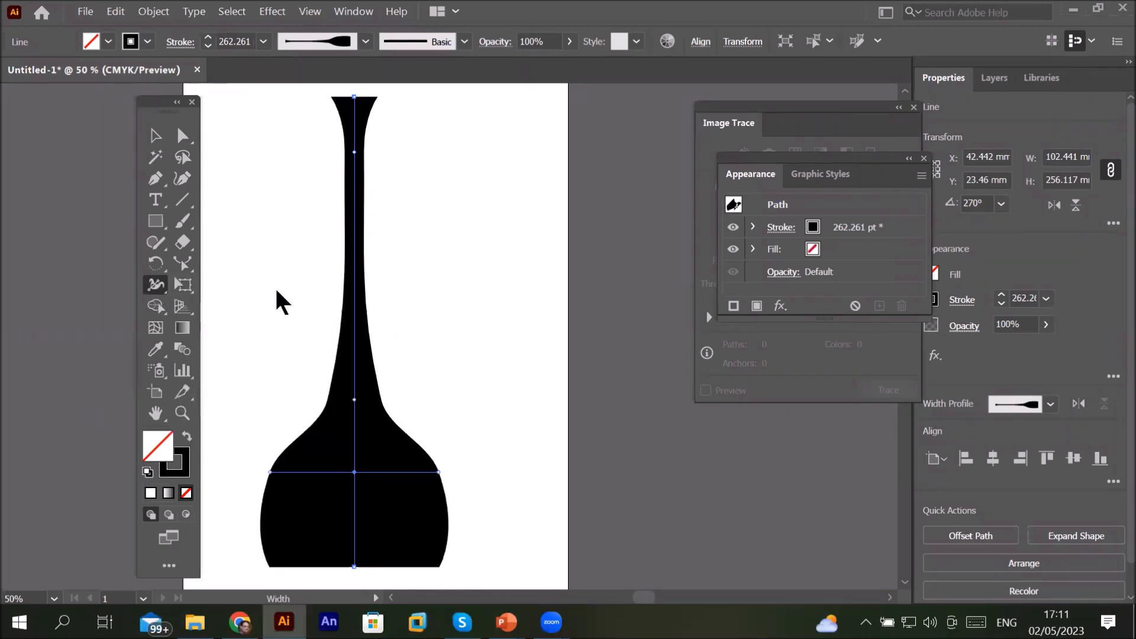
left_click(156, 137)
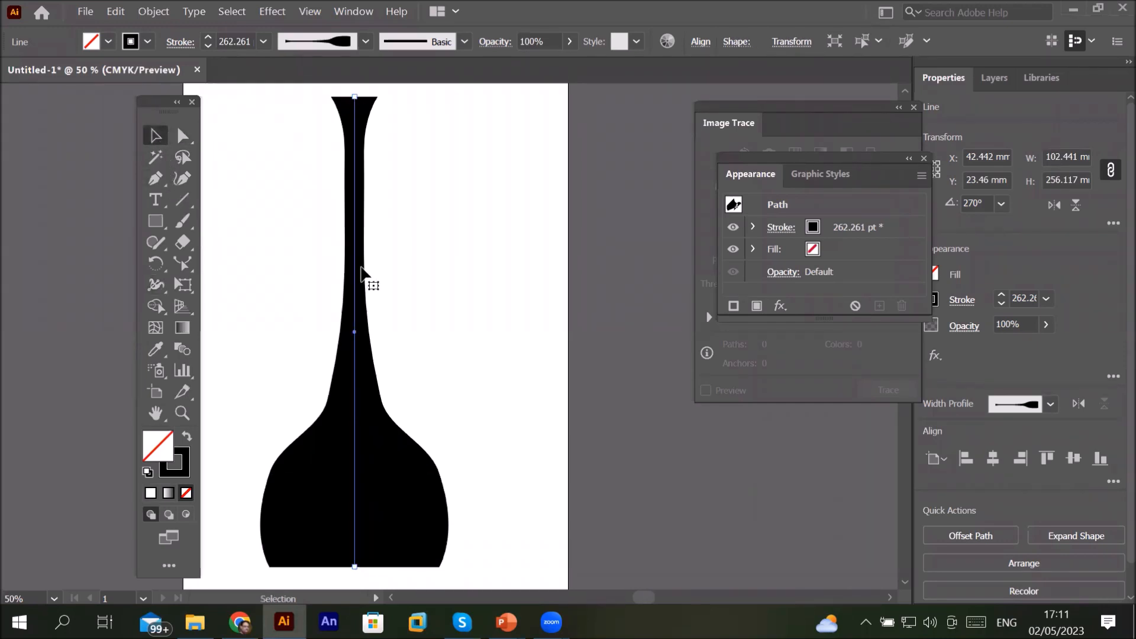
scroll(414, 287, "down", 1)
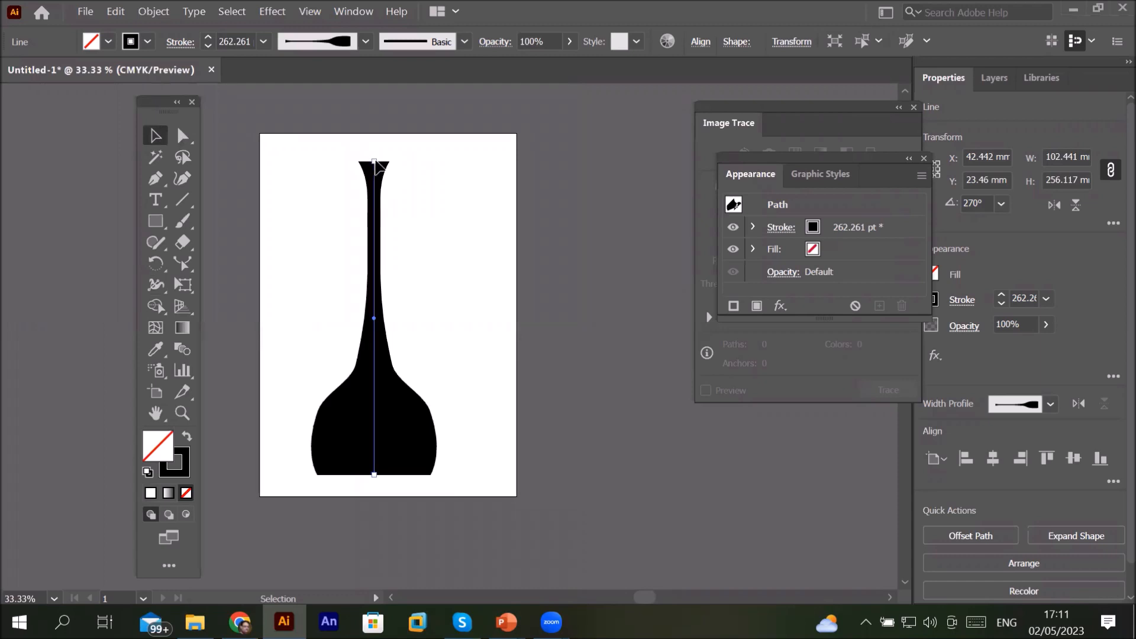
left_click(186, 139)
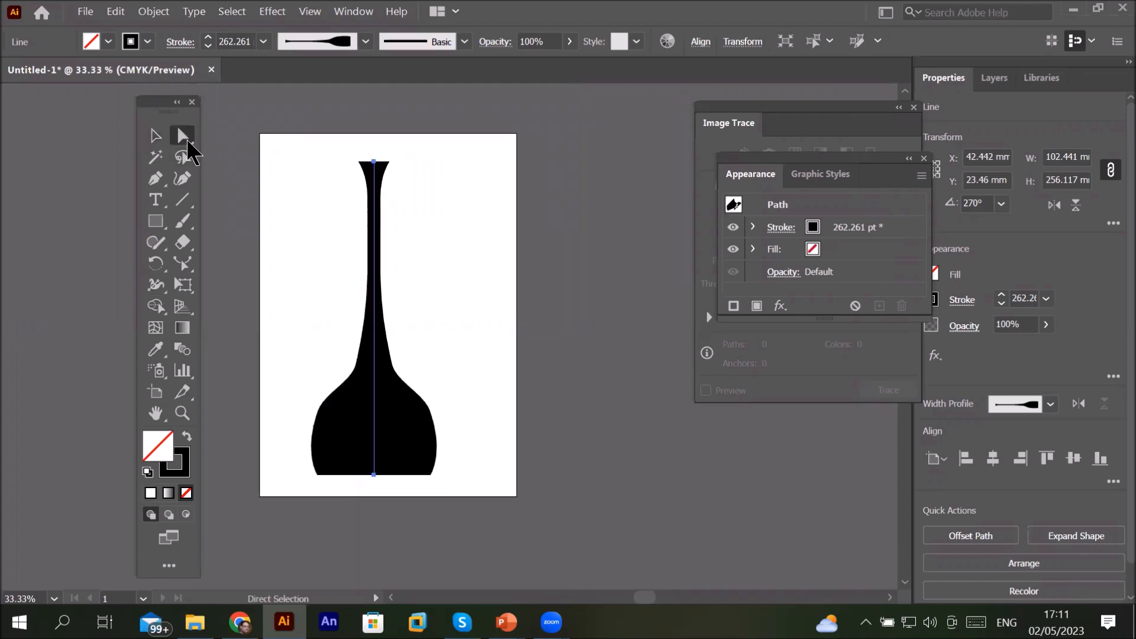
left_click(155, 135)
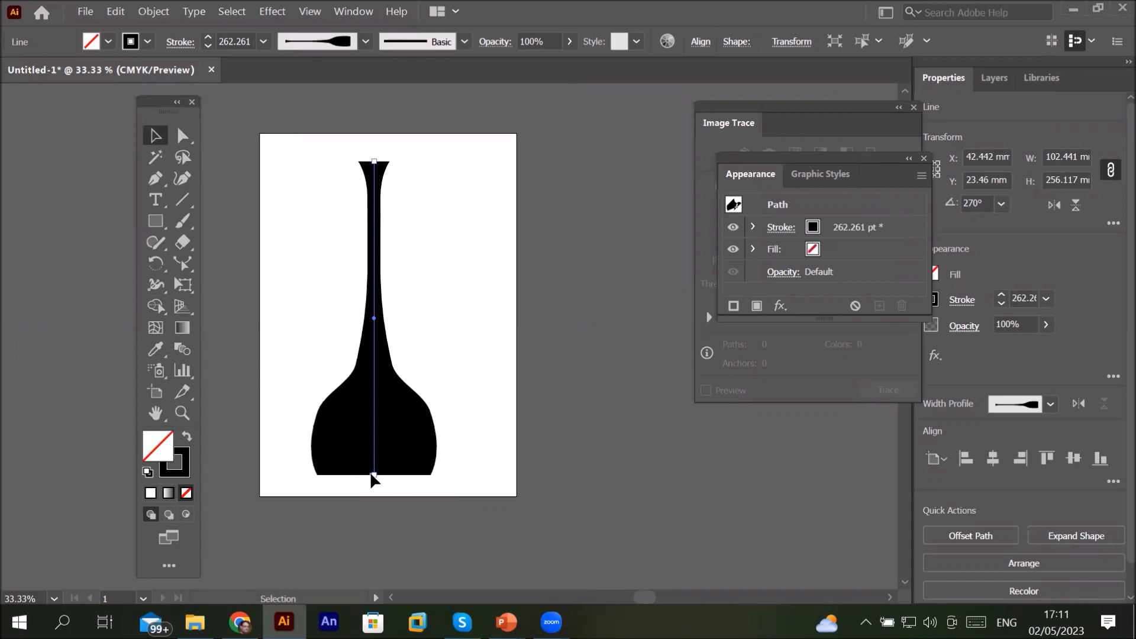
left_click_drag(377, 482, 375, 130)
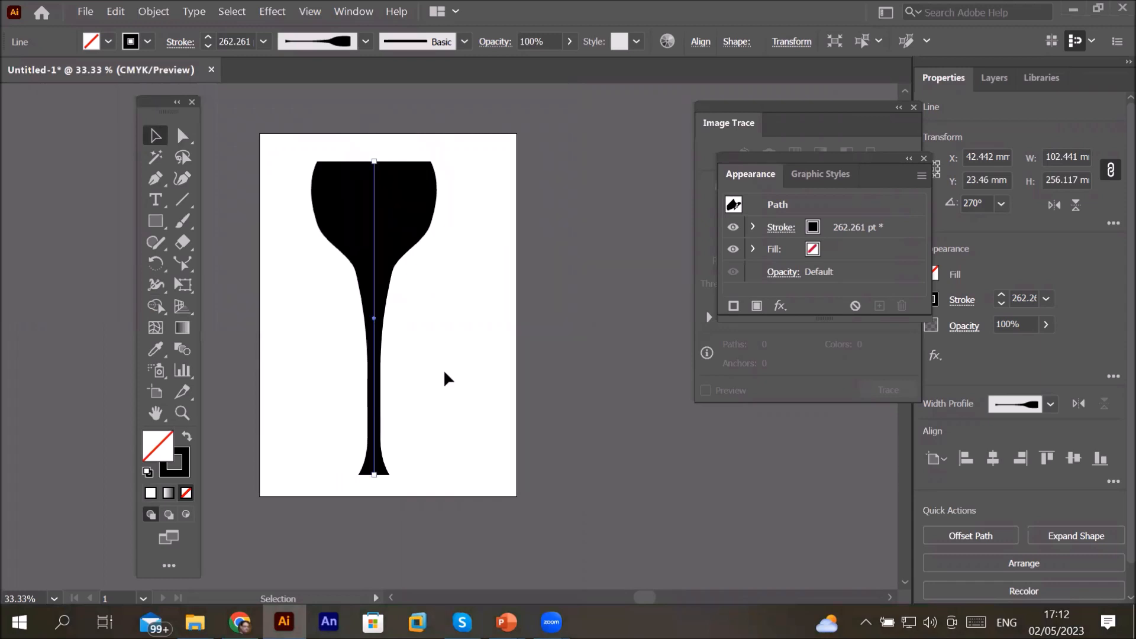
Step: With the Width tool, widen the lower stem at two points, the upper one to about 37 mm
left_click(155, 287)
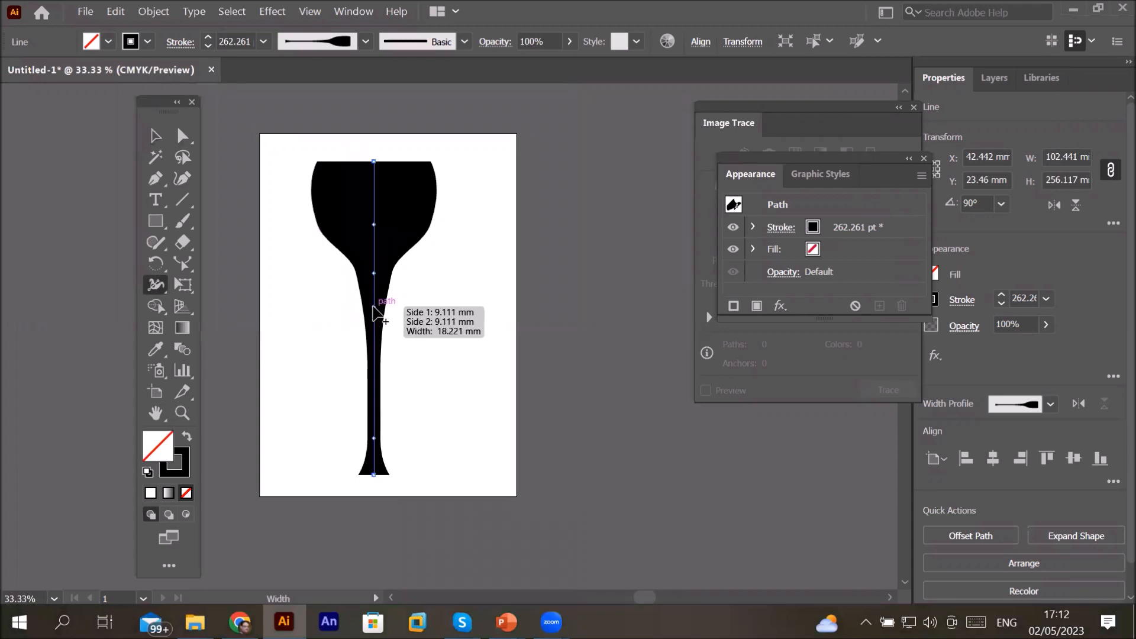
left_click_drag(374, 307, 398, 328)
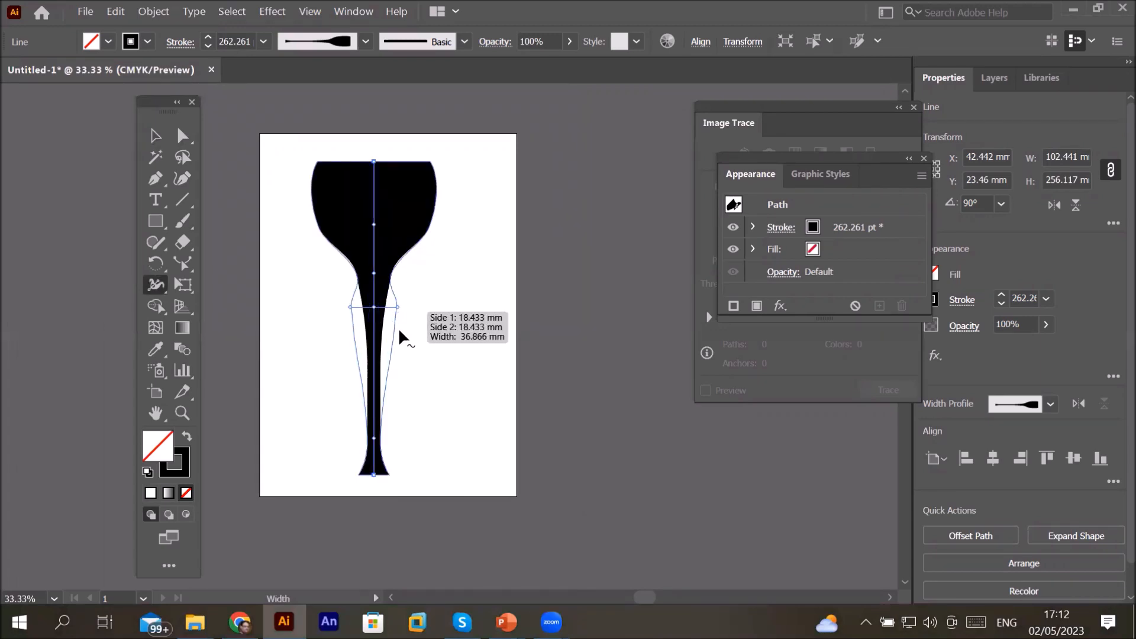
left_click_drag(374, 354, 345, 359)
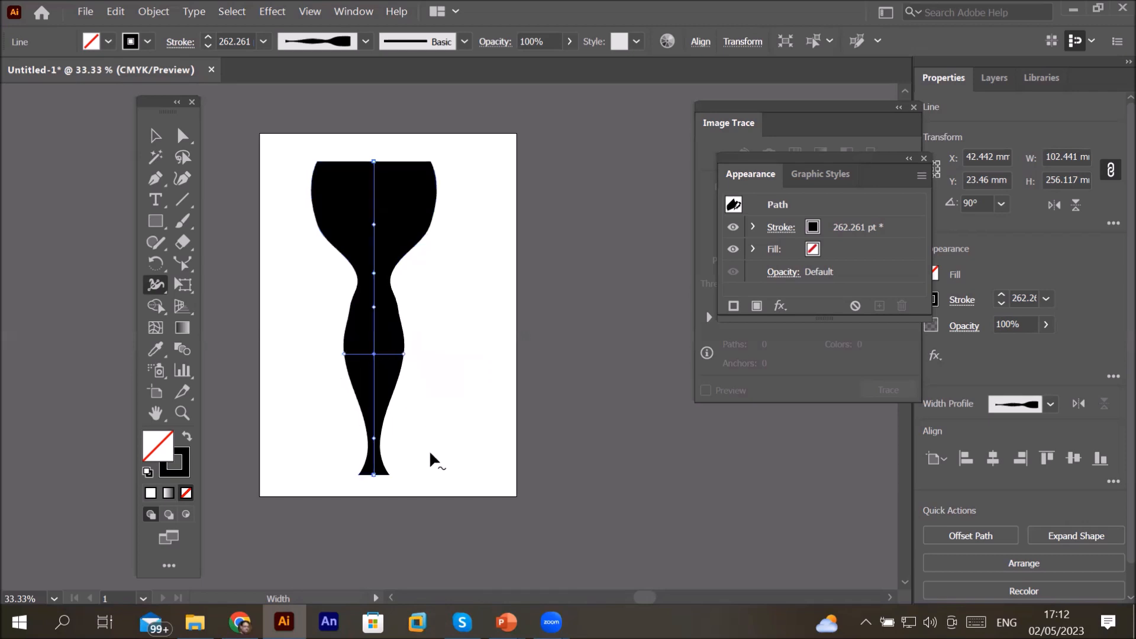
Step: Widen the line's bottom end to about 95 mm to form a goblet foot, then deselect the shape
mouse_move(373, 480)
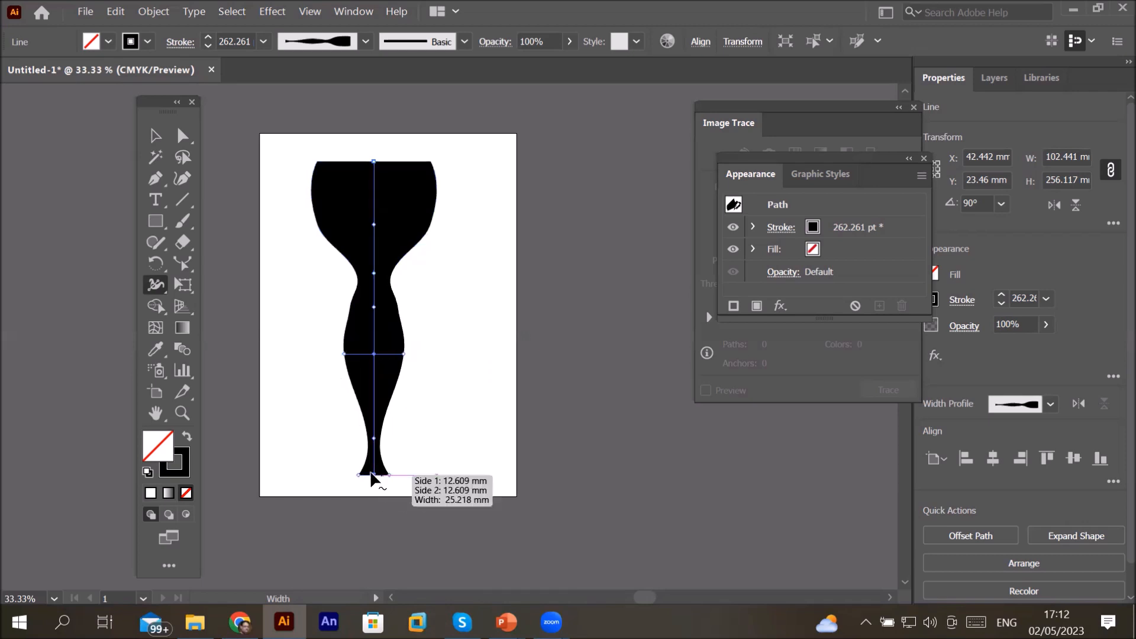
mouse_move(390, 473)
left_mouse_down()
mouse_move(372, 467)
mouse_move(434, 472)
left_mouse_up()
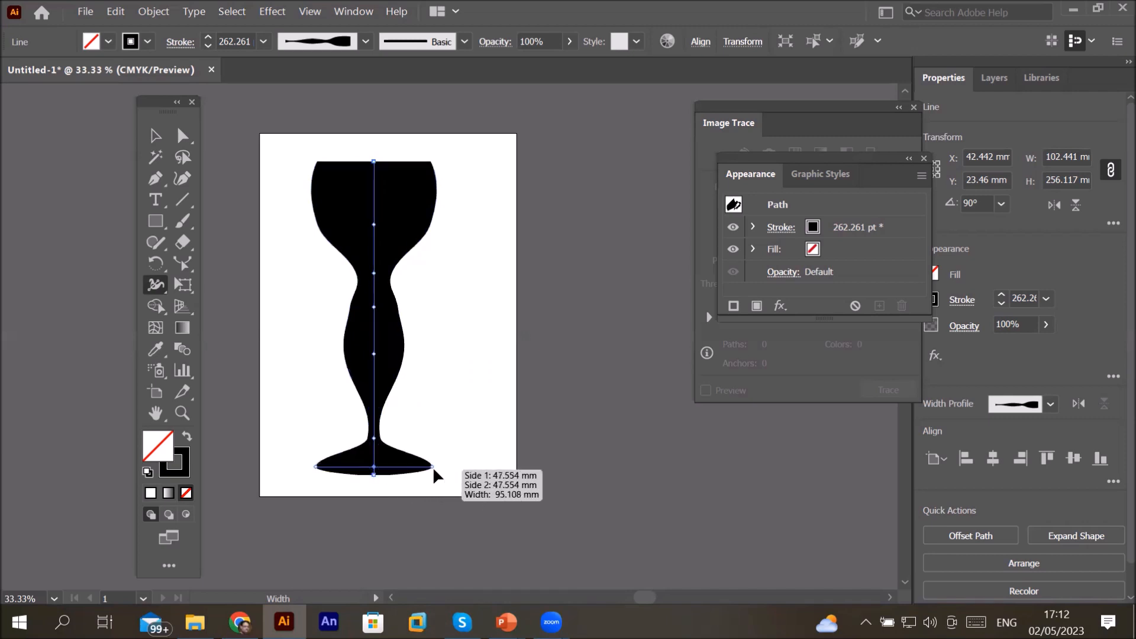
left_click(154, 142)
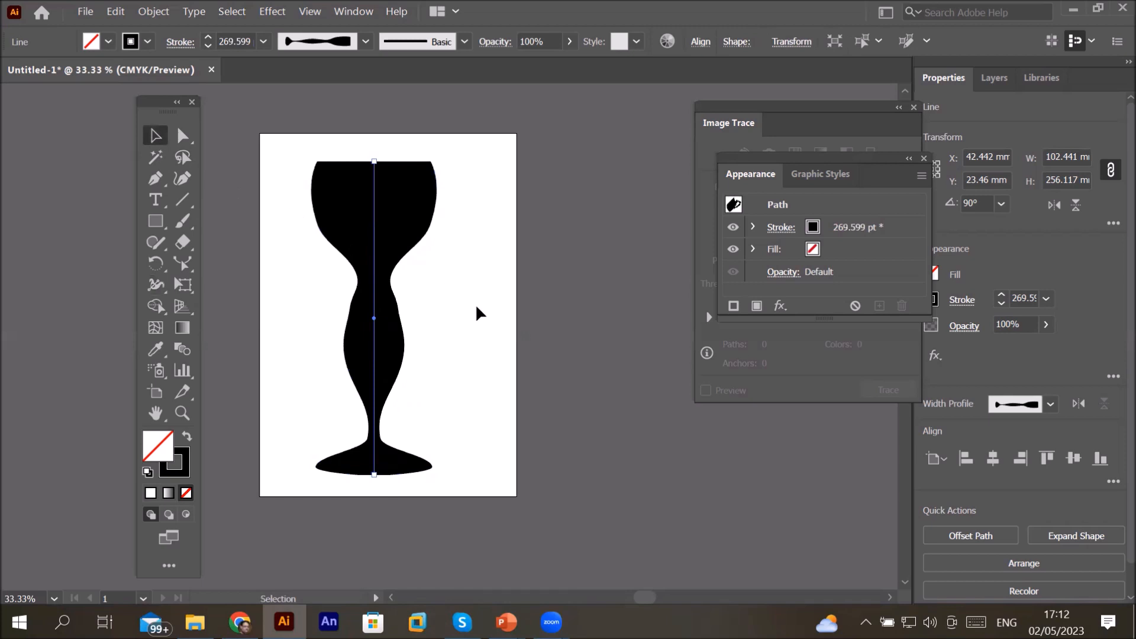
left_click(481, 308)
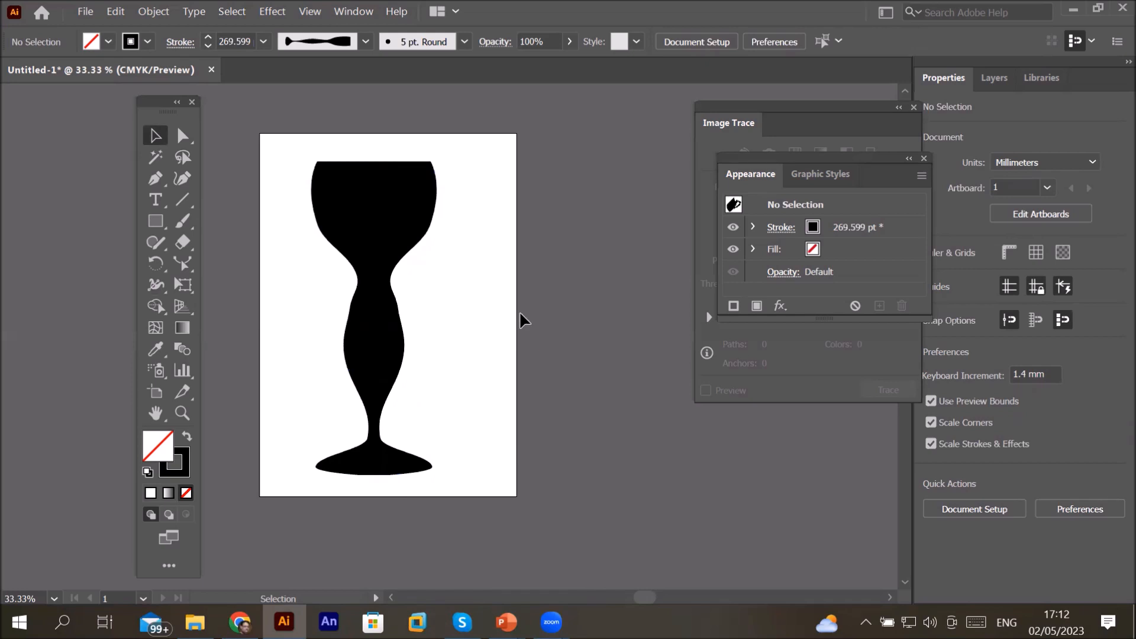
Step: Switch to PowerPoint and open the presentation's slides about the Warp tool
left_click(155, 288)
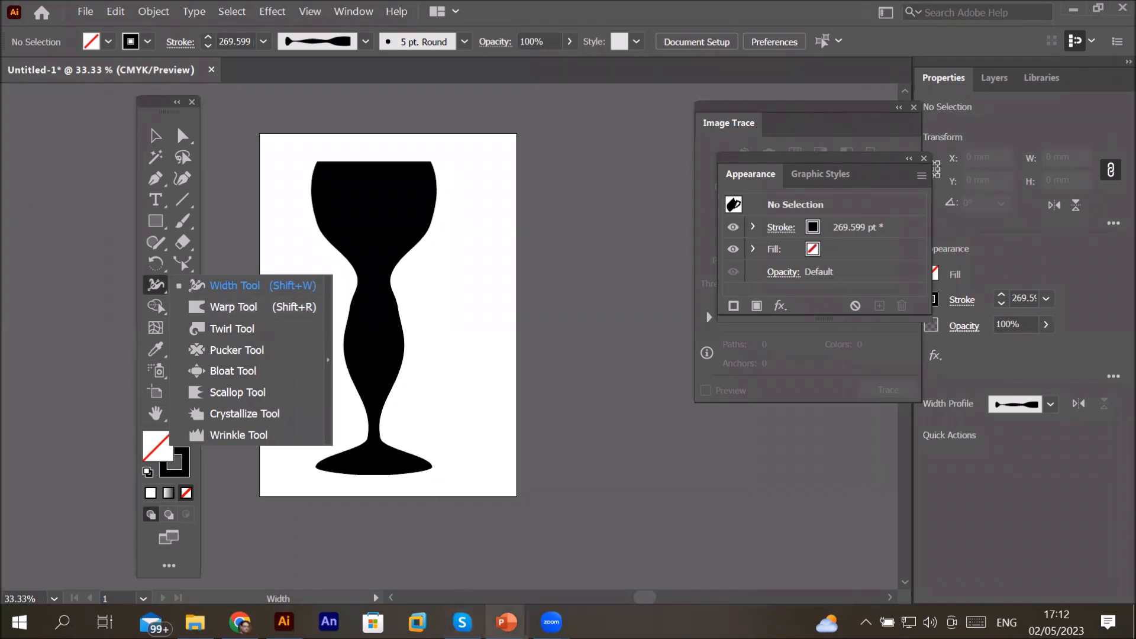
mouse_move(506, 622)
left_click(573, 540)
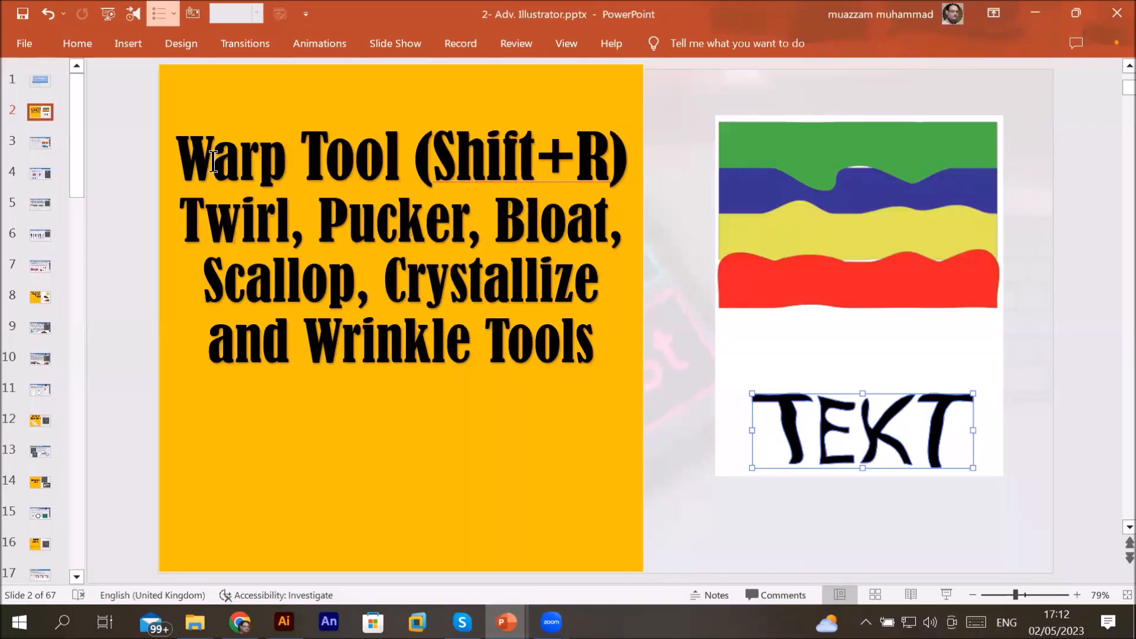
left_click_drag(179, 159, 379, 178)
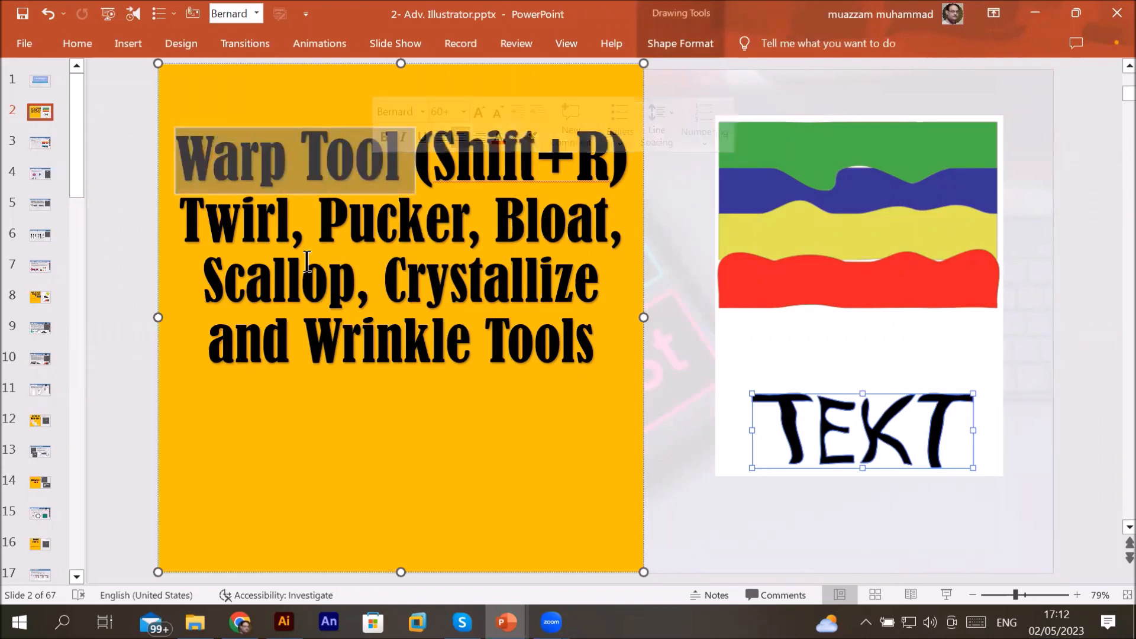
left_click(40, 143)
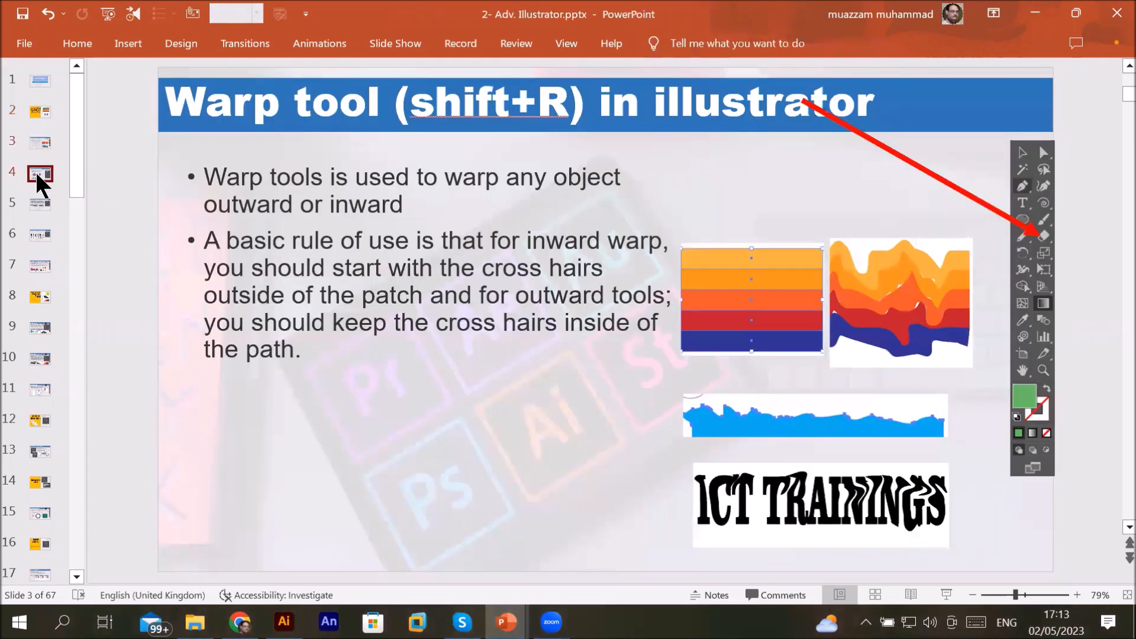
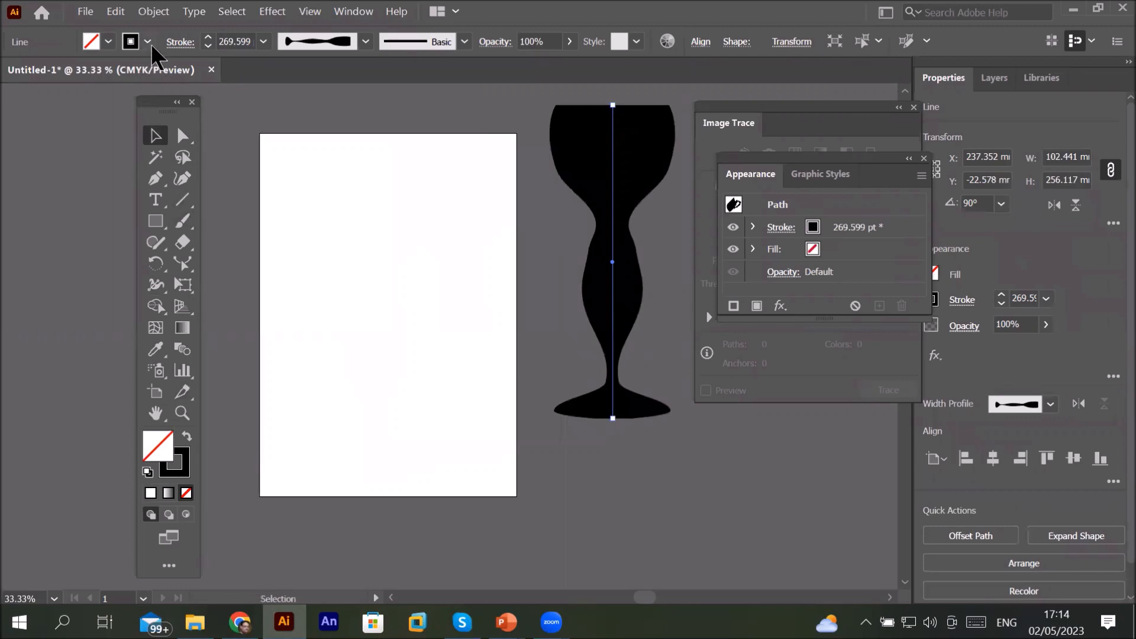
Step: Recolor the goblet's stroke red from the swatches, trying blue and yellow first
left_click(98, 75)
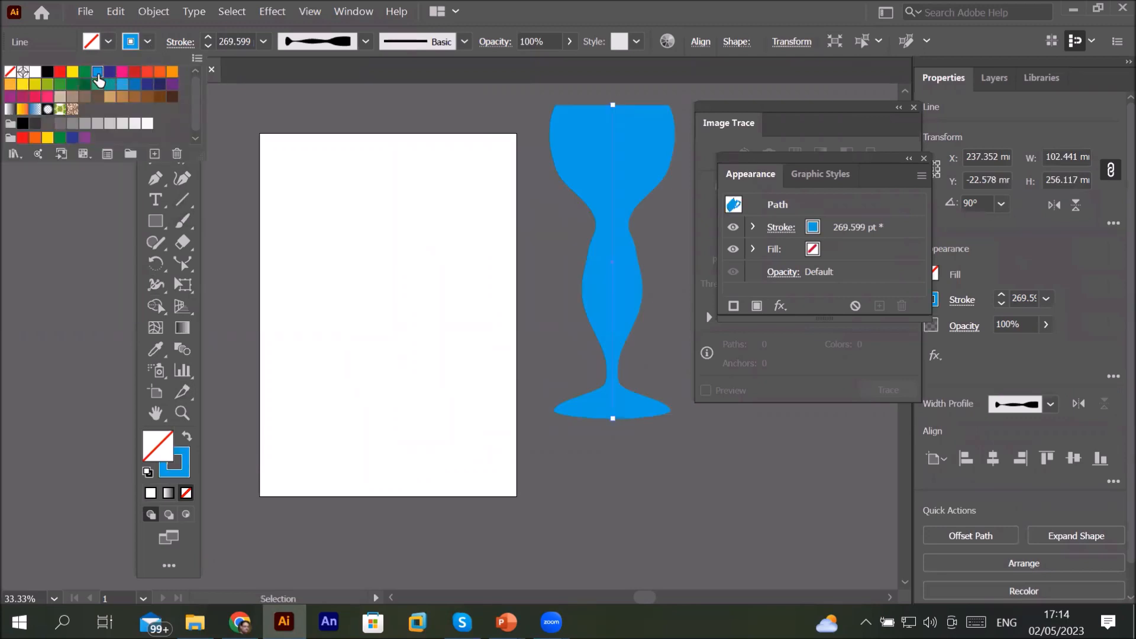
left_click(72, 74)
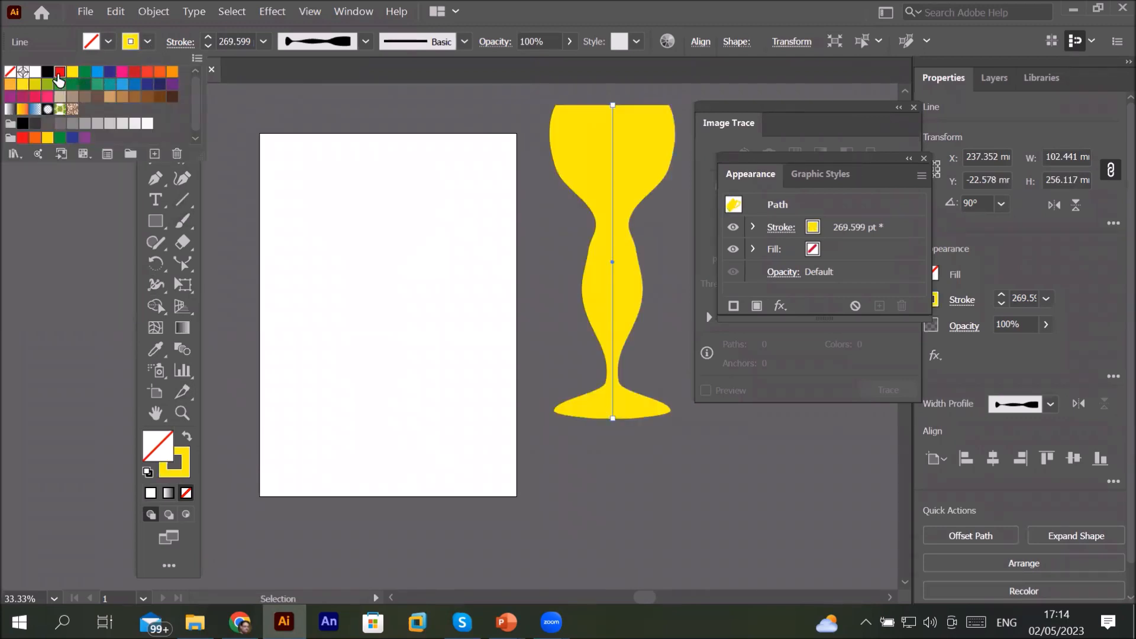
left_click(59, 75)
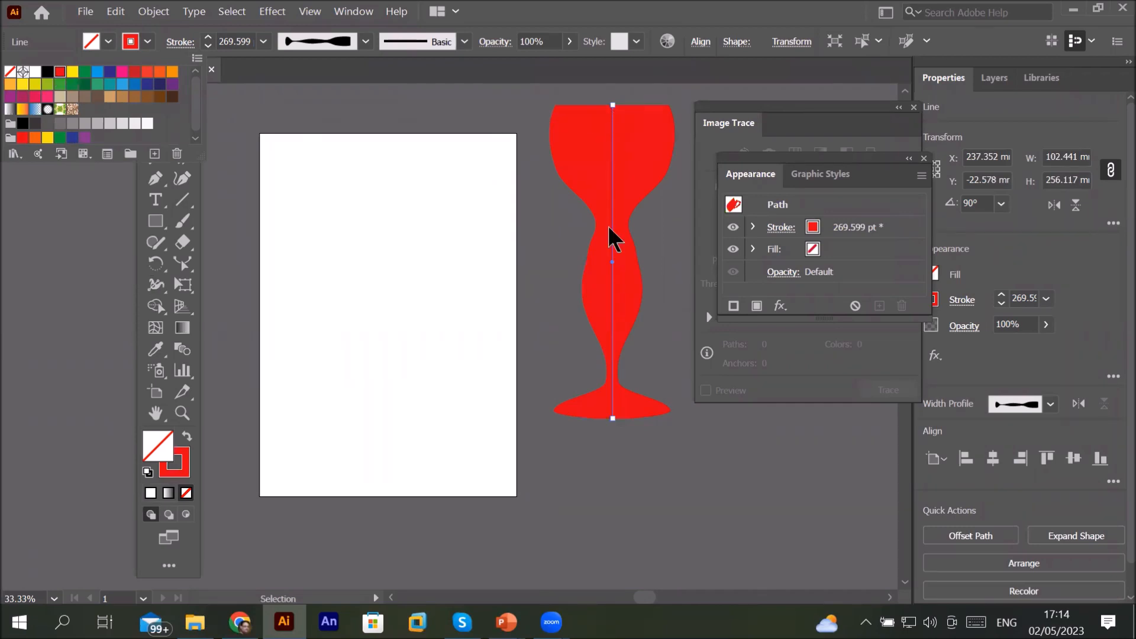
left_click(154, 286)
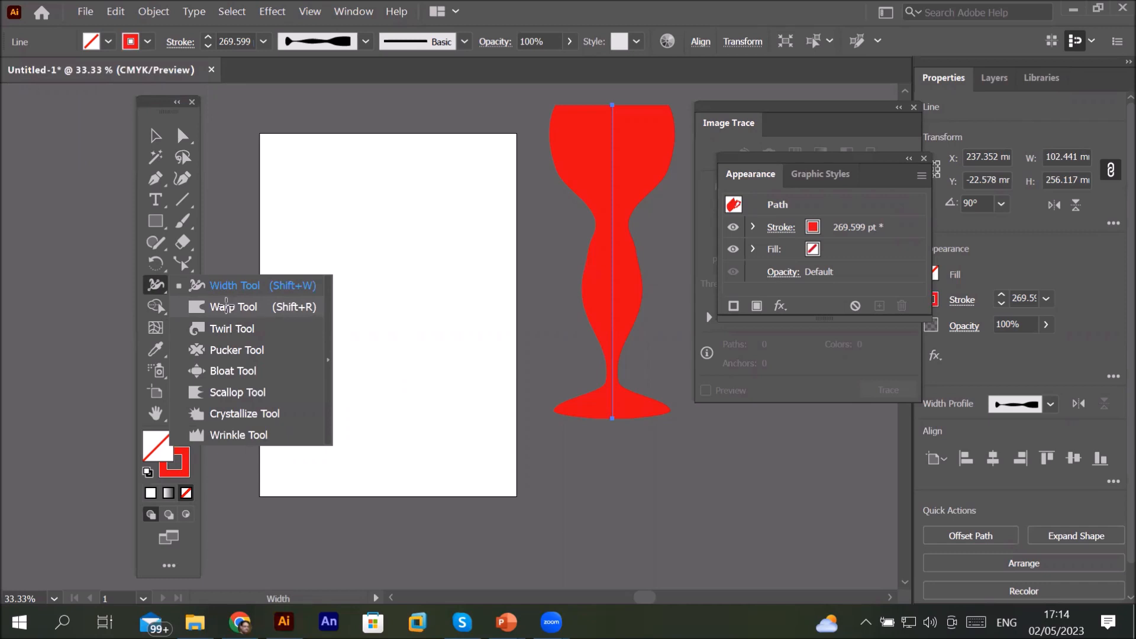
left_click(232, 308)
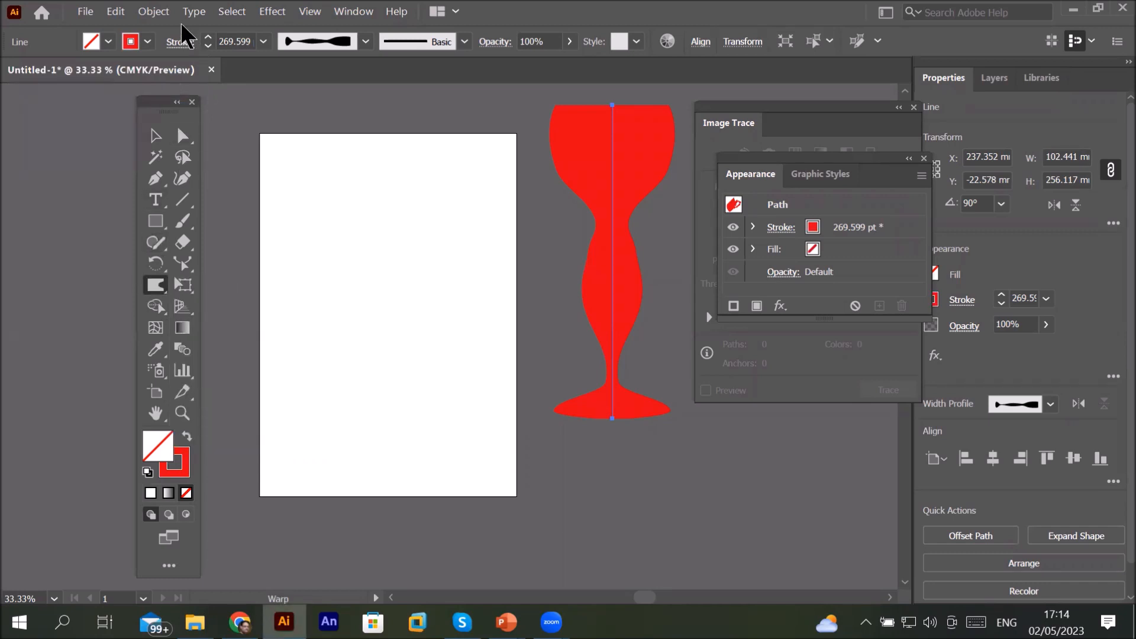
left_click(146, 473)
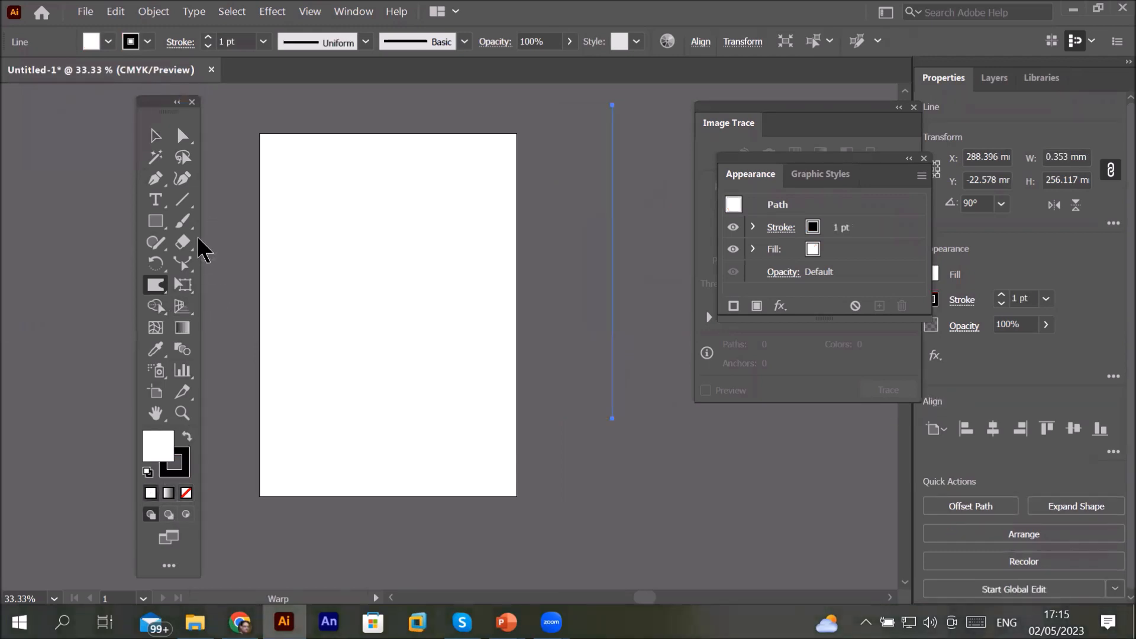
left_click(158, 219)
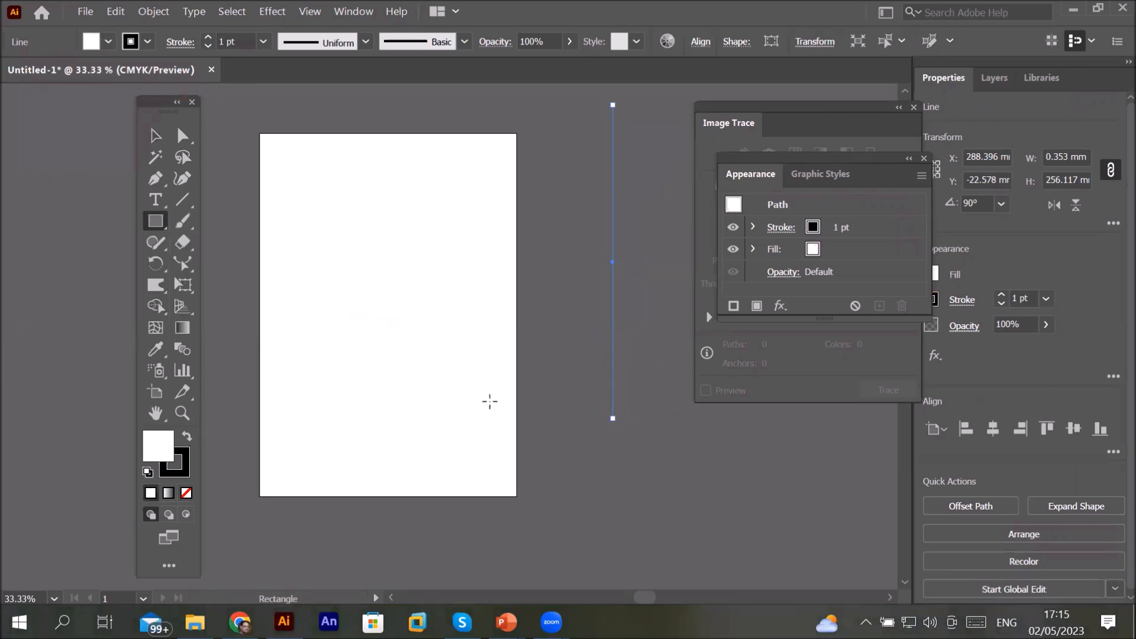
key("ctrl+z")
Step: Deselect the goblet and draw a rectangle about 143 × 136 mm on the artboard
left_click(155, 136)
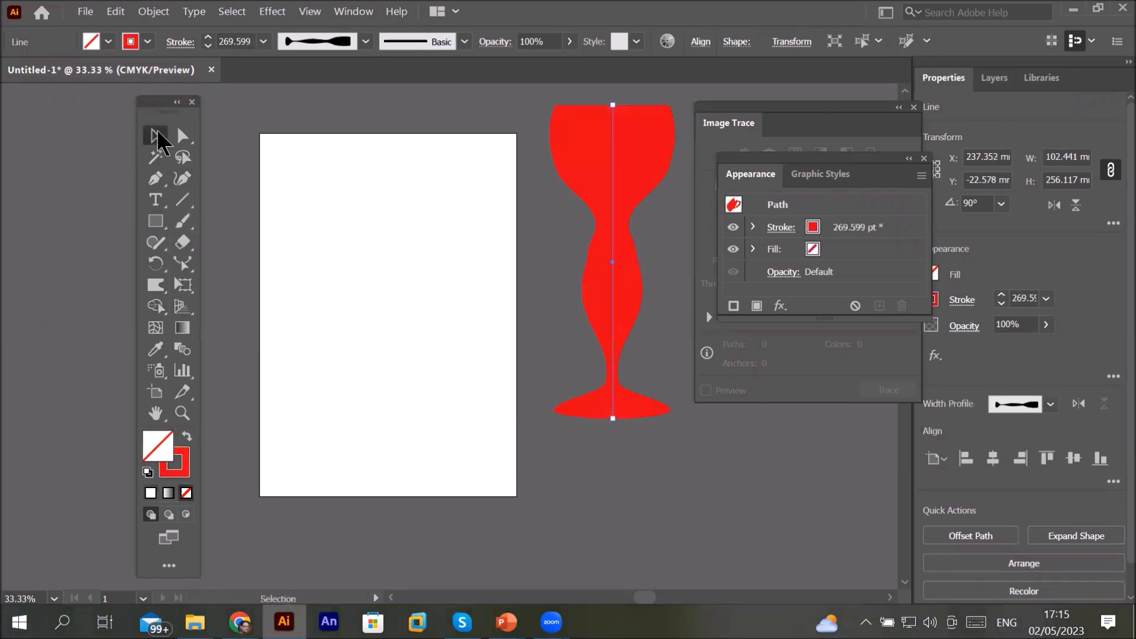
left_click(335, 180)
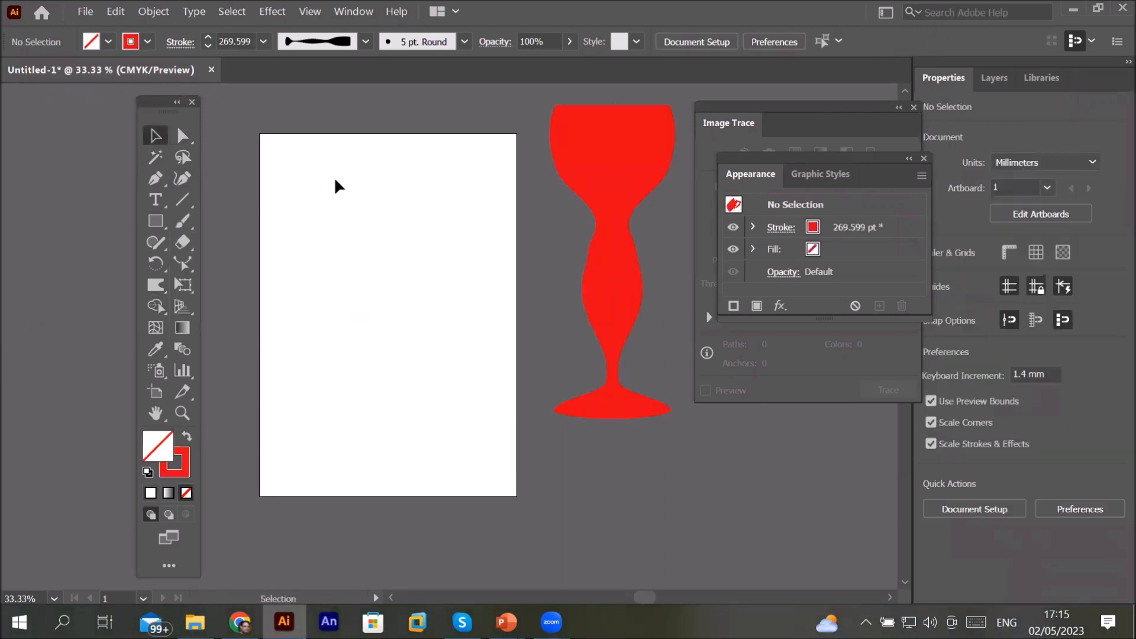
left_click(153, 225)
mouse_move(298, 208)
left_mouse_down()
mouse_move(383, 305)
mouse_move(480, 357)
mouse_move(472, 374)
left_mouse_up()
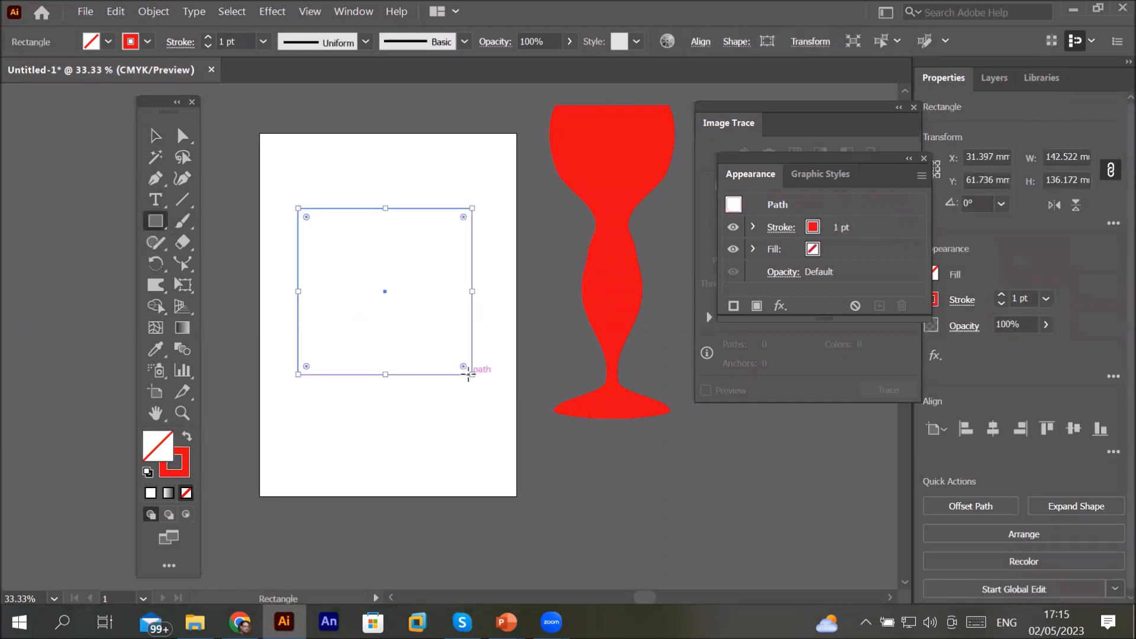
Step: Give the rectangle default colors, then a blue fill and a 7 pt stroke weight
left_click(147, 471)
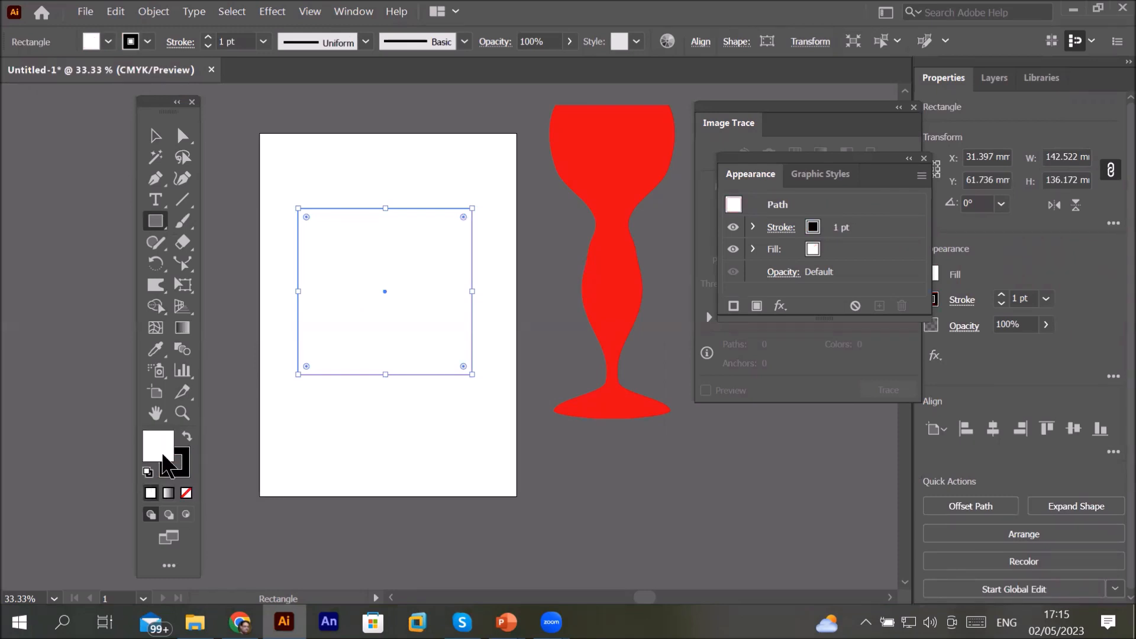
left_click(108, 41)
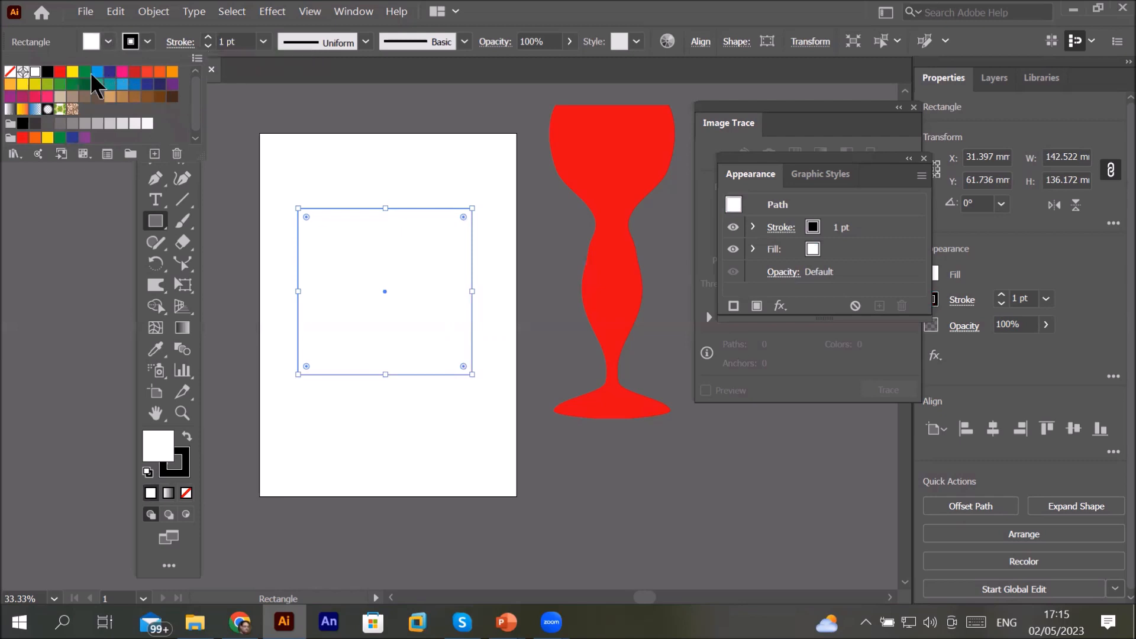
left_click(94, 74)
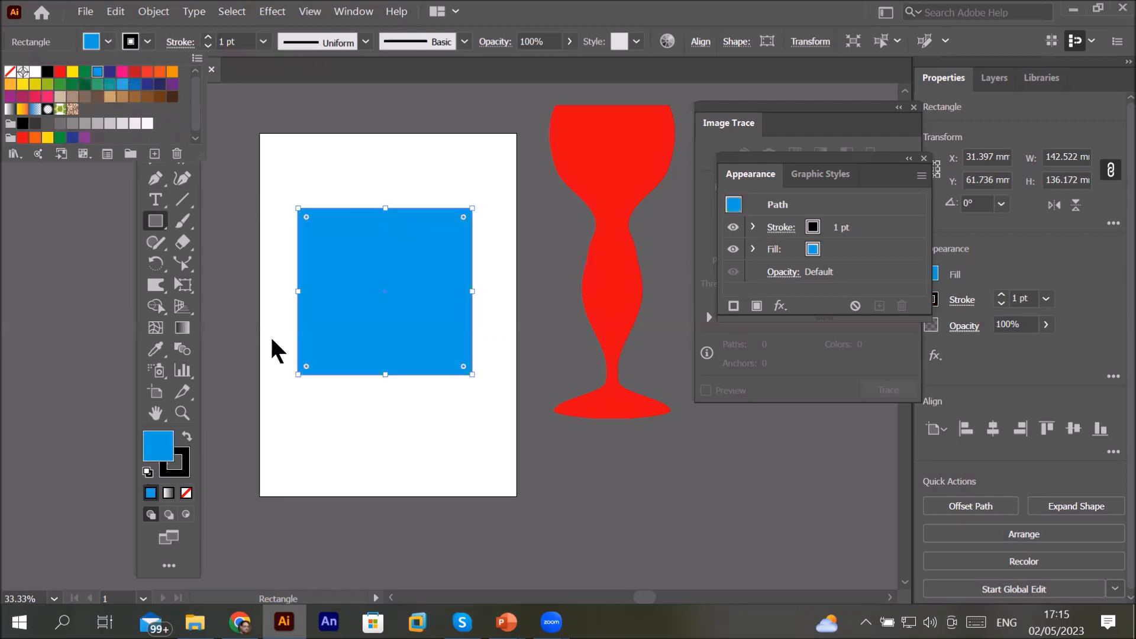
left_click(205, 35)
left_click(205, 35)
left_click(205, 35)
left_click(205, 35)
left_click(206, 35)
left_click(205, 35)
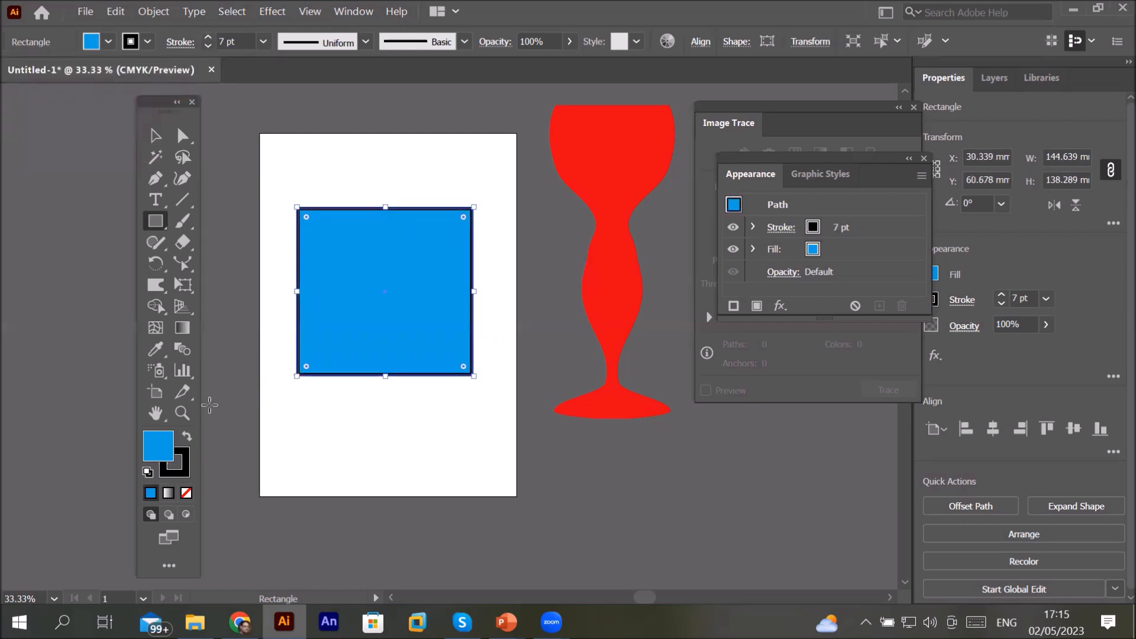
Step: With the Warp tool, push dents into the rectangle's top, left, right and bottom edges
left_click(158, 284)
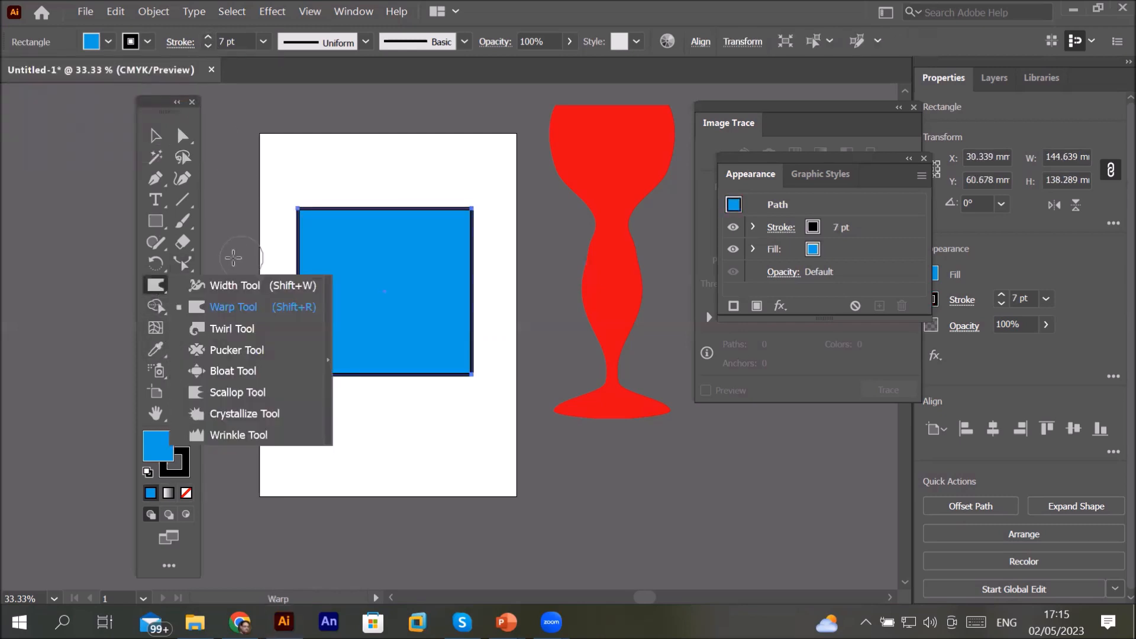
left_click(231, 307)
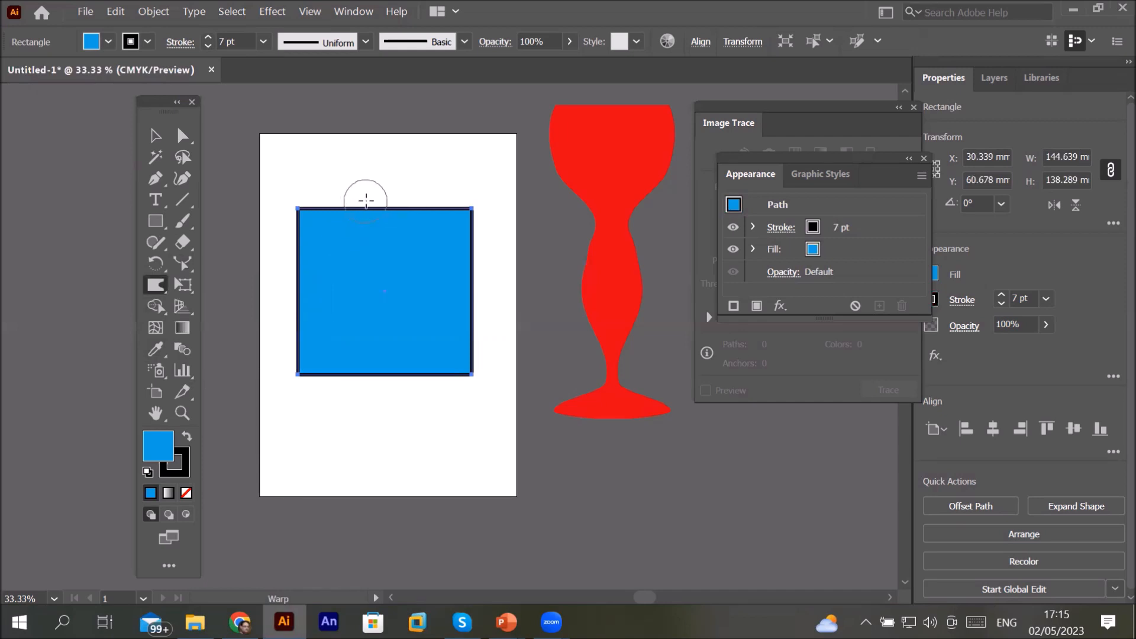
left_click_drag(381, 193, 388, 237)
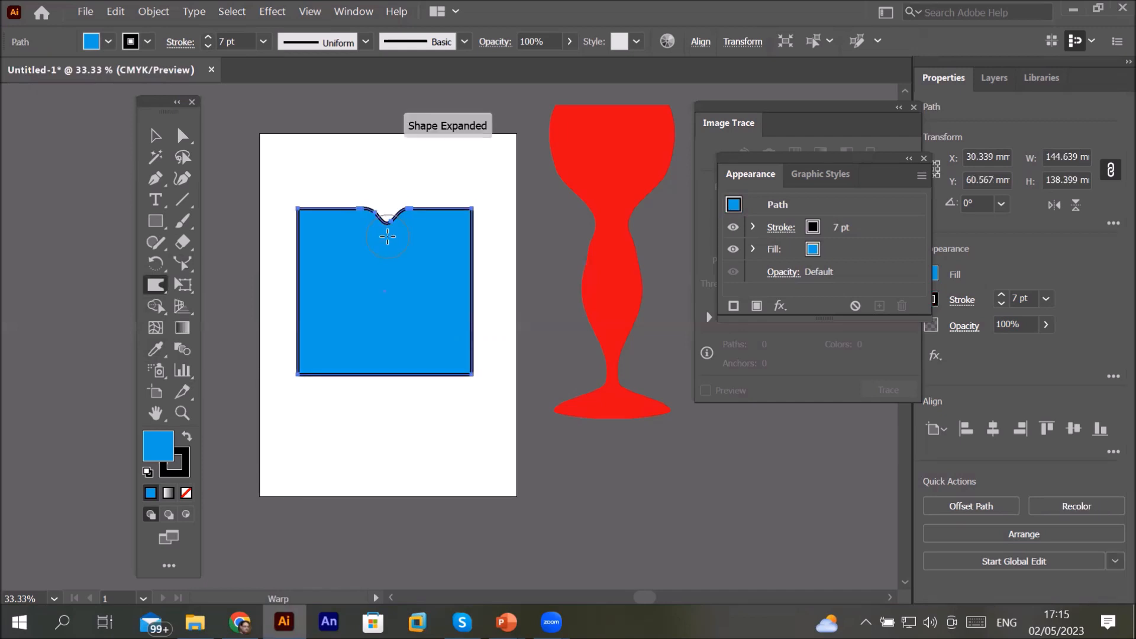
left_click_drag(286, 279, 332, 277)
left_click_drag(479, 278, 438, 287)
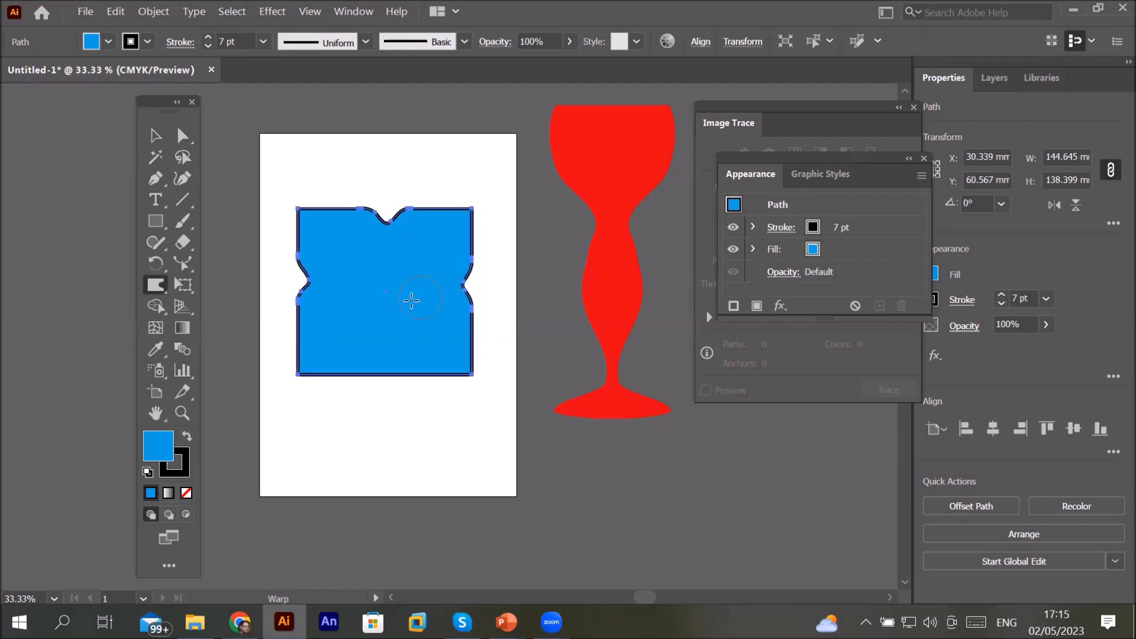
left_click_drag(384, 374, 382, 327)
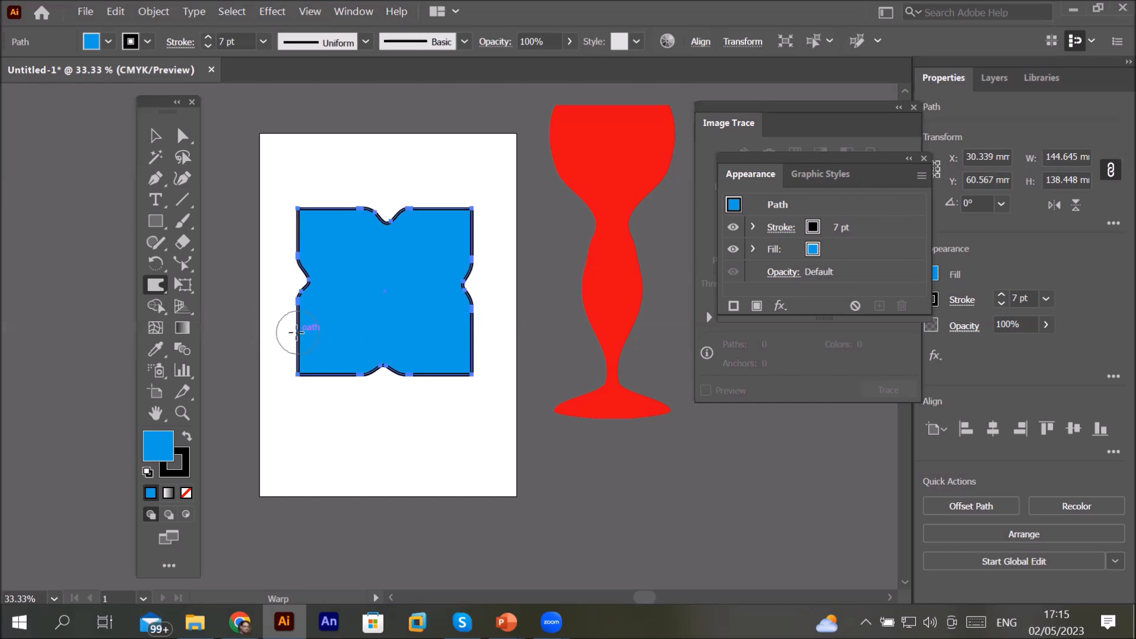
Step: Warp the rectangle's edges outward at several more points to give it a wavy outline
left_click_drag(298, 332, 267, 332)
left_click_drag(463, 300, 491, 340)
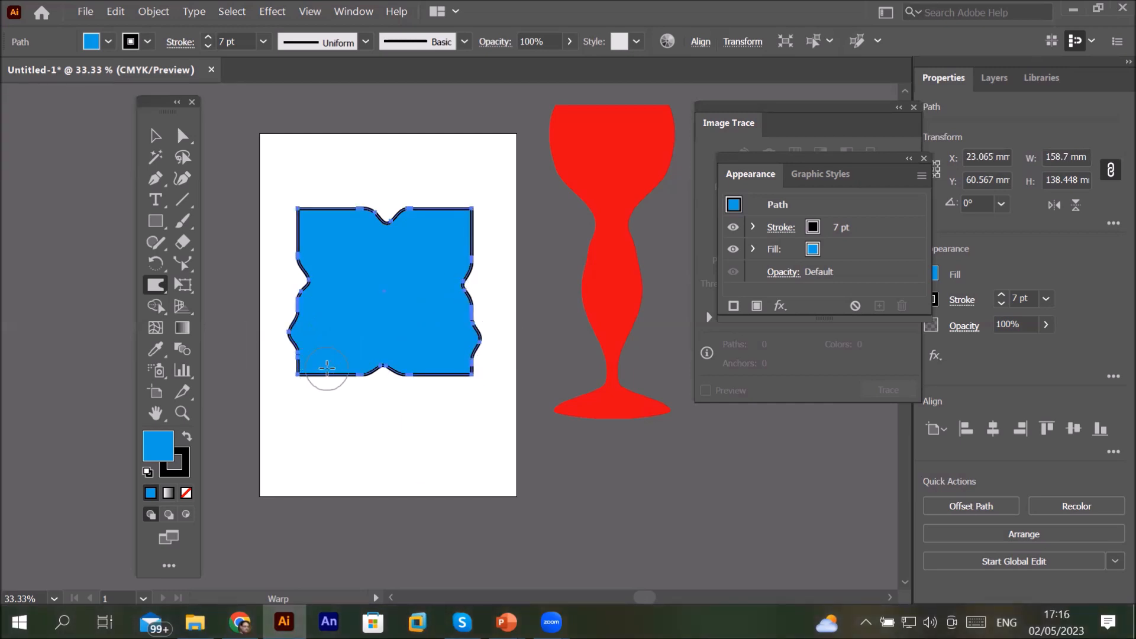
left_click_drag(329, 371, 325, 401)
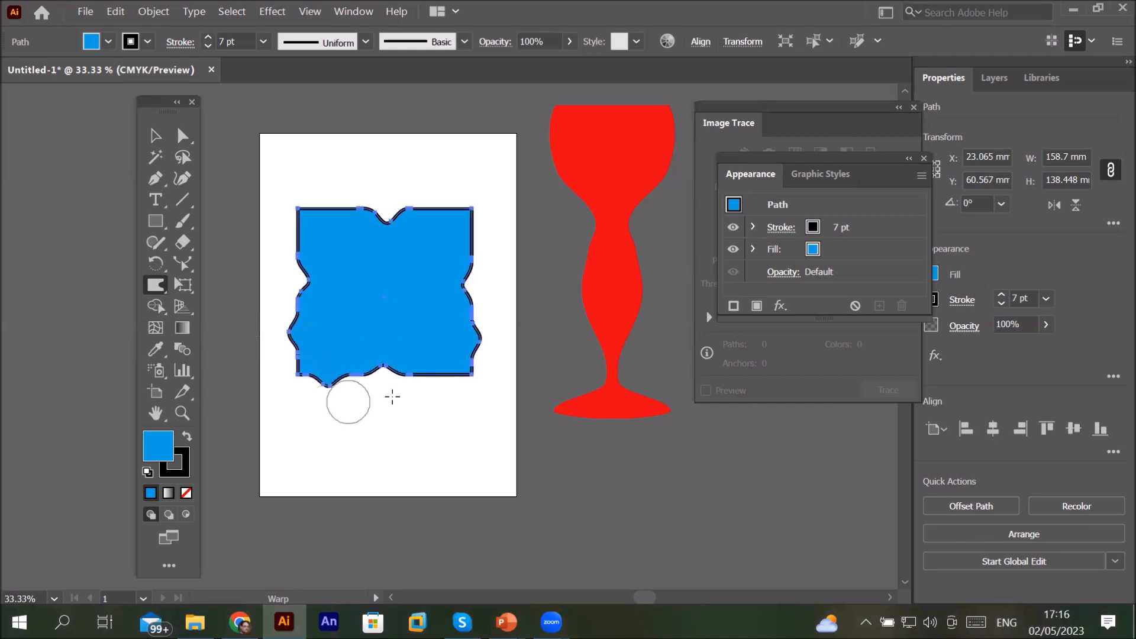
left_click_drag(442, 374, 428, 409)
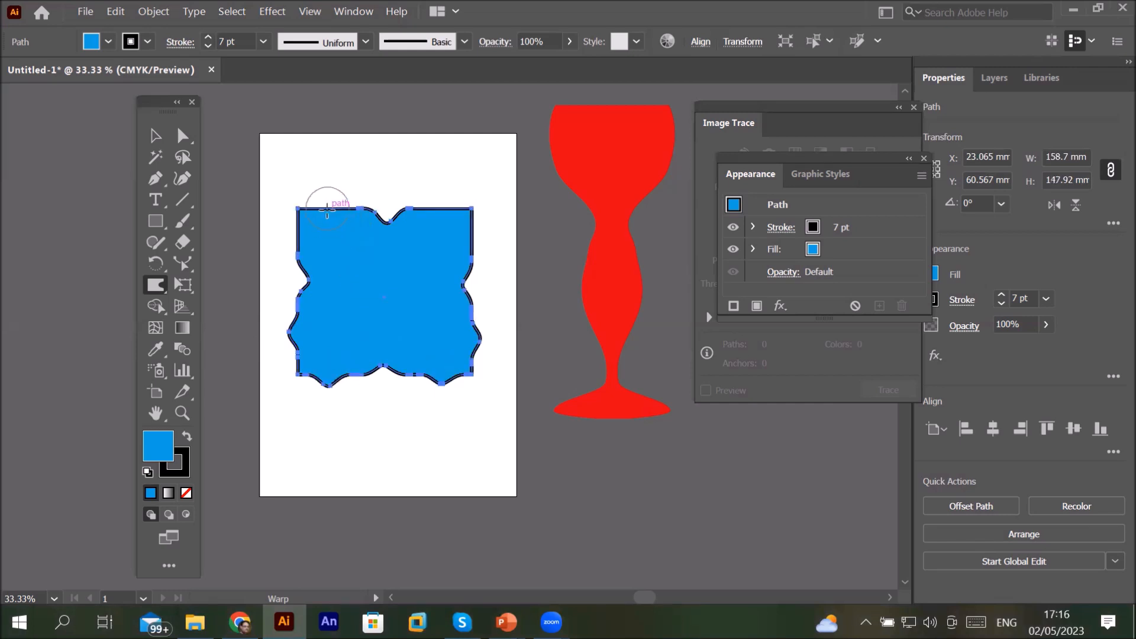
left_click_drag(327, 208, 330, 189)
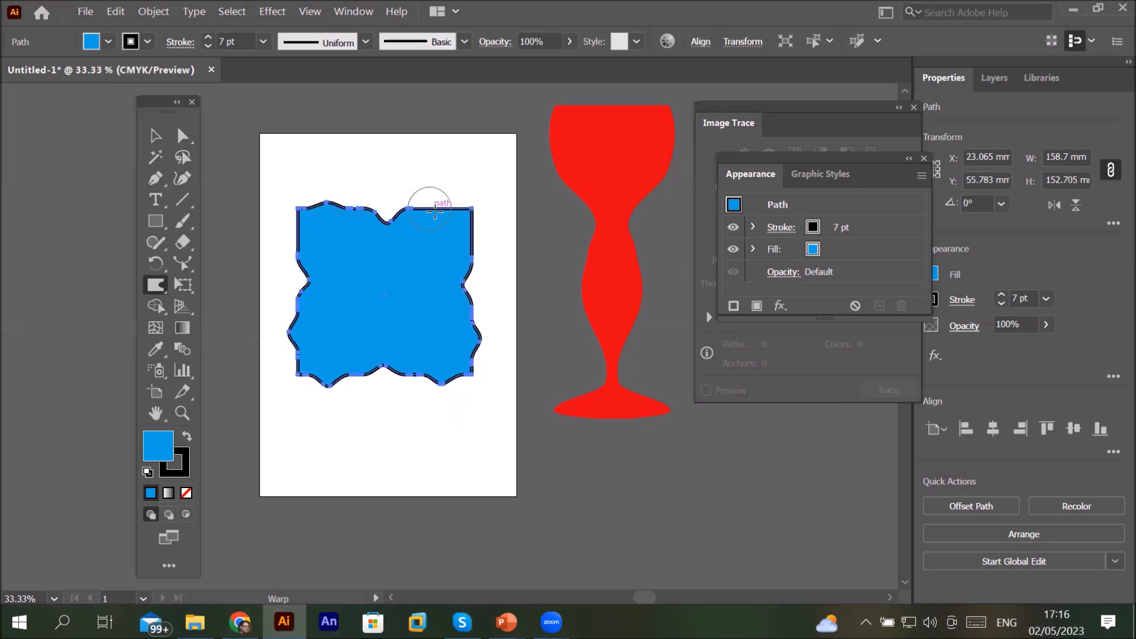
left_click_drag(435, 210, 446, 193)
left_click_drag(291, 227, 272, 229)
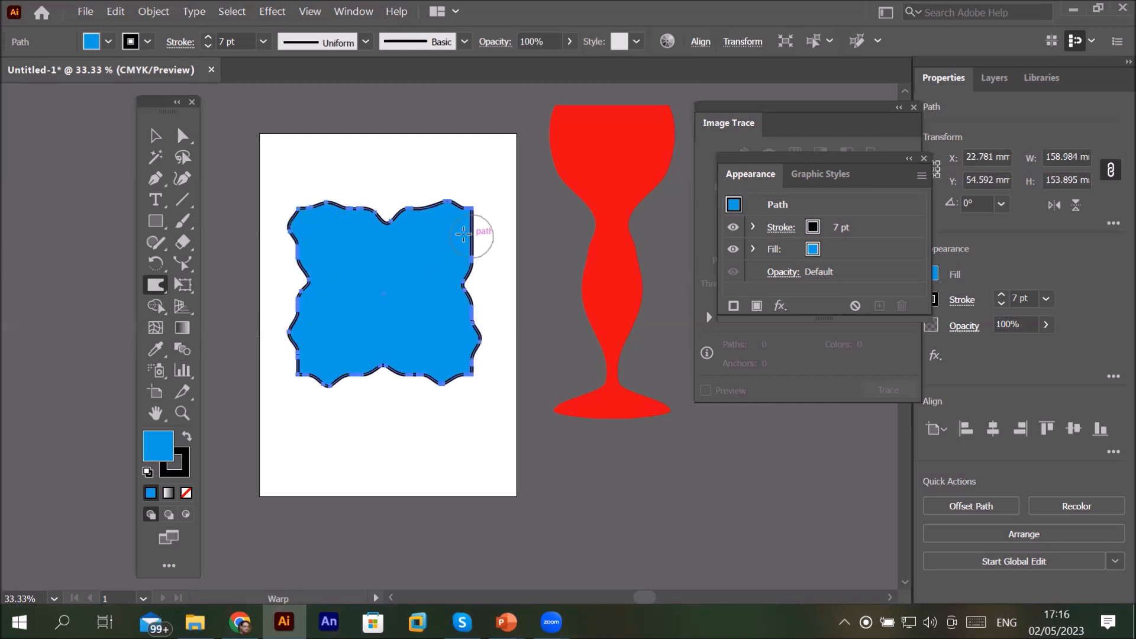
left_click_drag(496, 230, 495, 239)
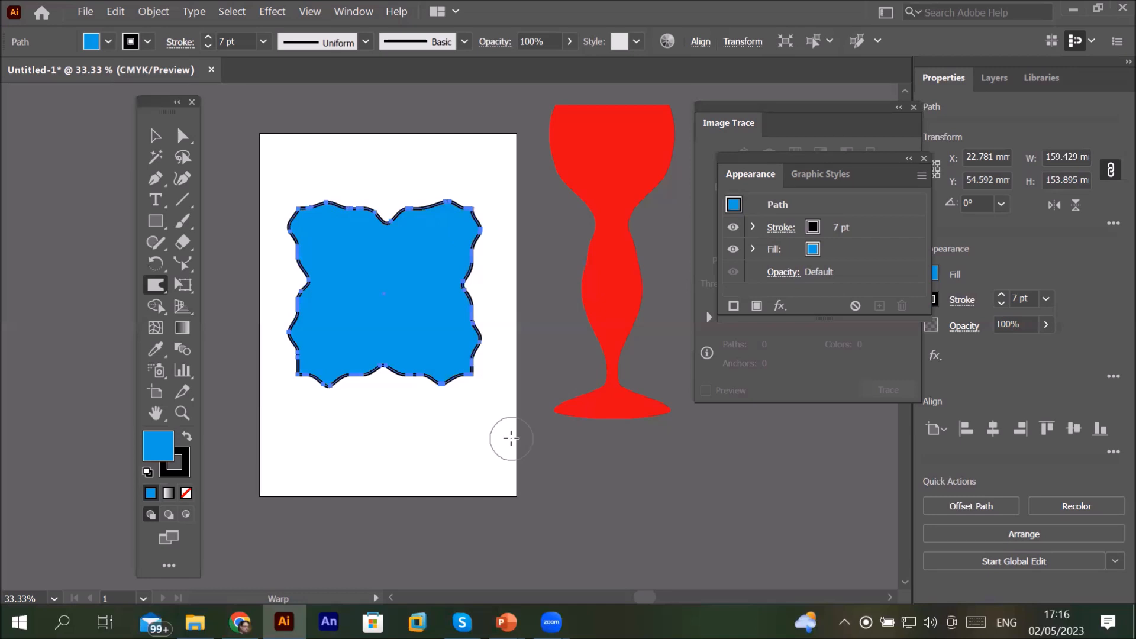
Step: Warp both sides inward through the middle, pinching the shape into two lobes
left_click_drag(430, 286, 369, 293)
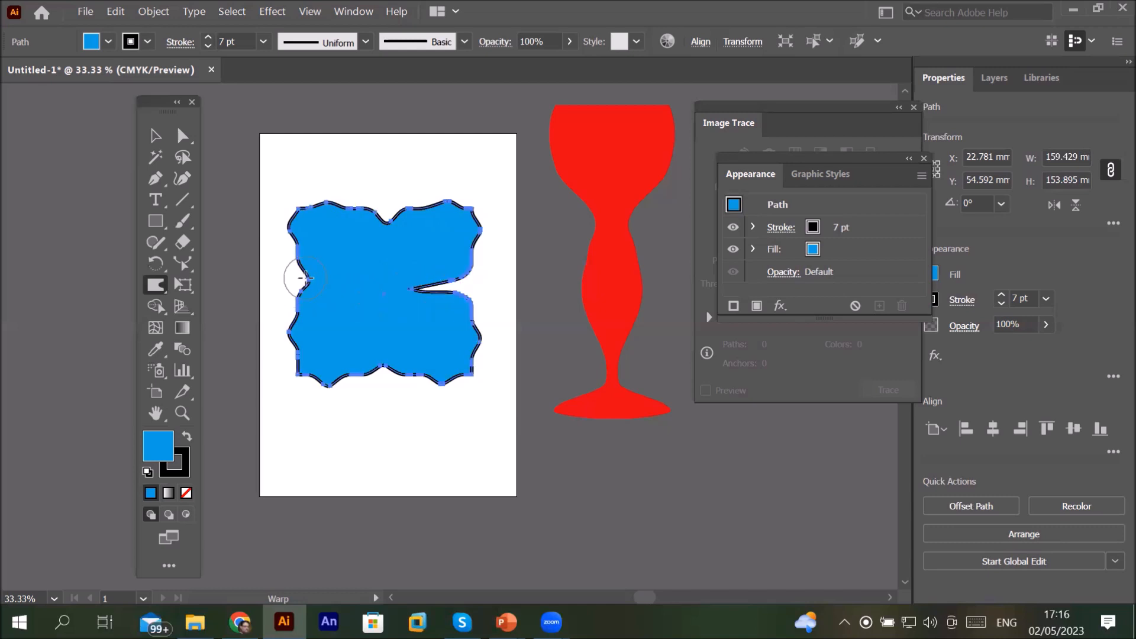
left_click_drag(296, 287, 371, 284)
left_click_drag(335, 284, 411, 293)
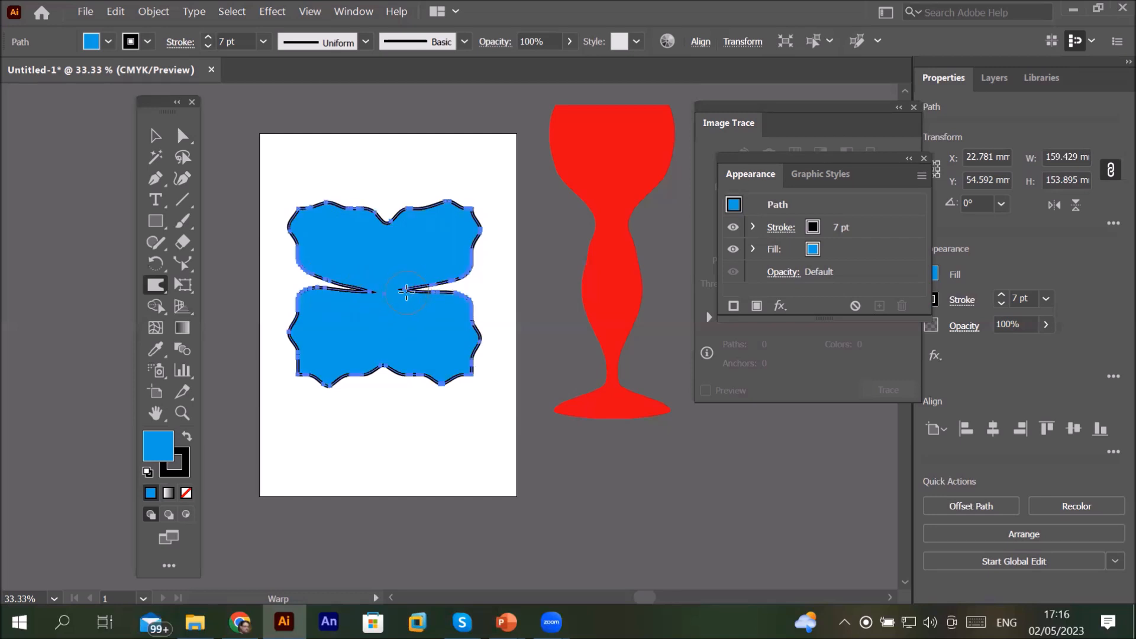
left_click_drag(394, 290, 386, 293)
Step: Move the warped shape, scaled down, to the artboard's top-left corner
left_click(155, 135)
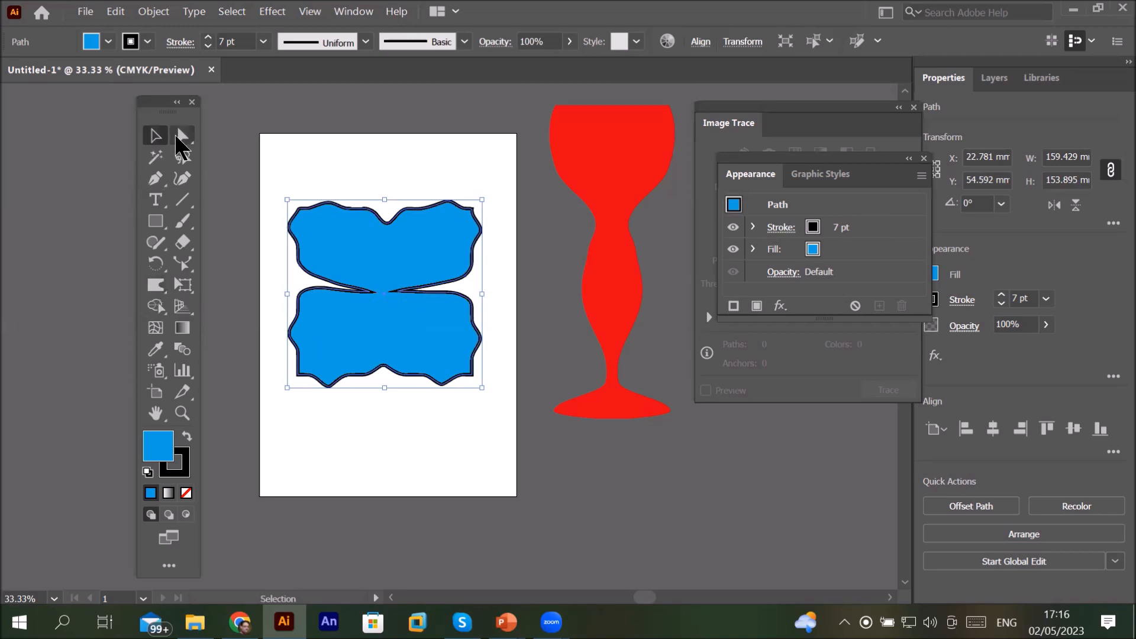
left_click_drag(373, 246, 362, 152)
Step: Draw a horizontal line about 162 mm long and set its stroke weight to 15 pt
mouse_move(427, 132)
left_mouse_down()
mouse_move(330, 223)
mouse_move(305, 119)
mouse_move(296, 290)
mouse_move(496, 288)
left_mouse_up()
left_click(183, 197)
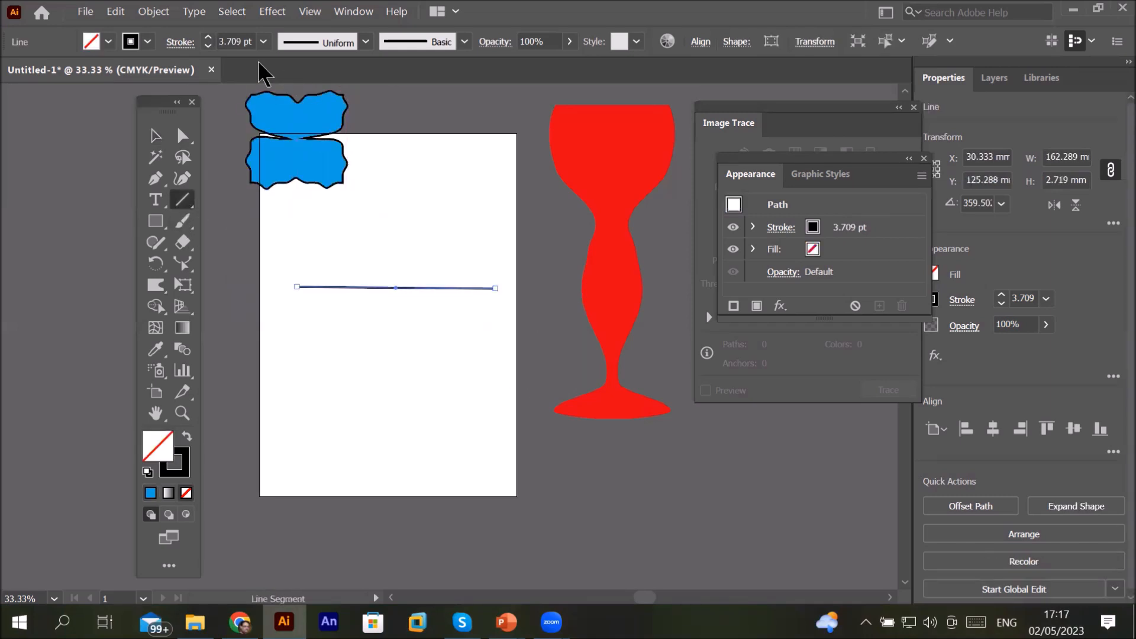
left_click(209, 37)
left_click(209, 37)
left_click(209, 37)
left_click(209, 37)
left_click(209, 37)
left_click(209, 37)
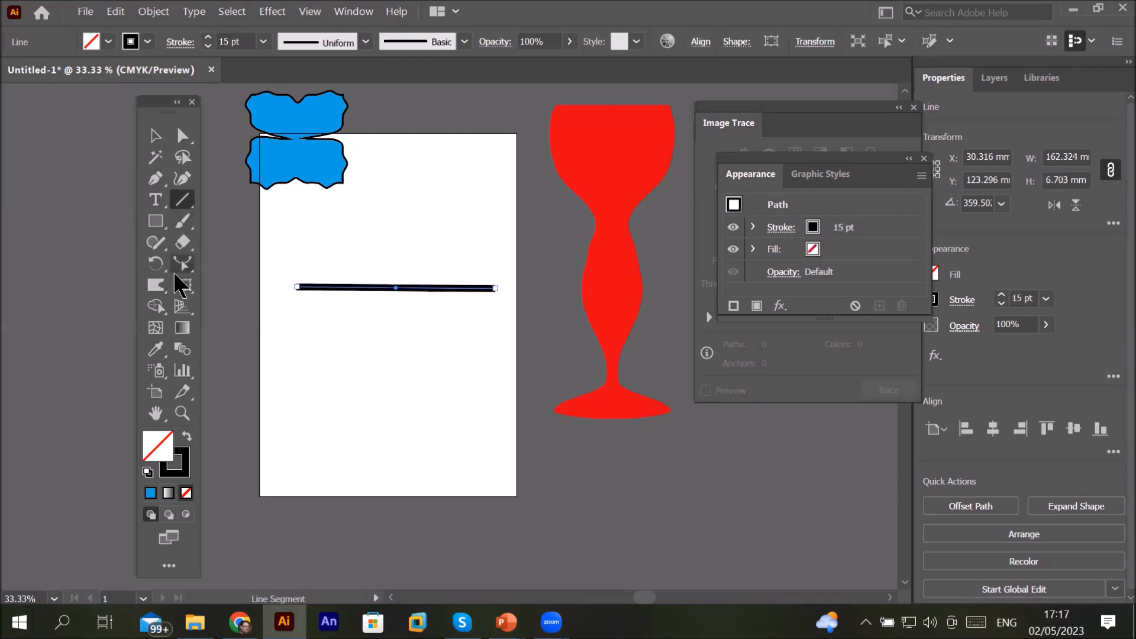
Step: With the Warp tool, bend the line into a dip and a bump
left_click(155, 284)
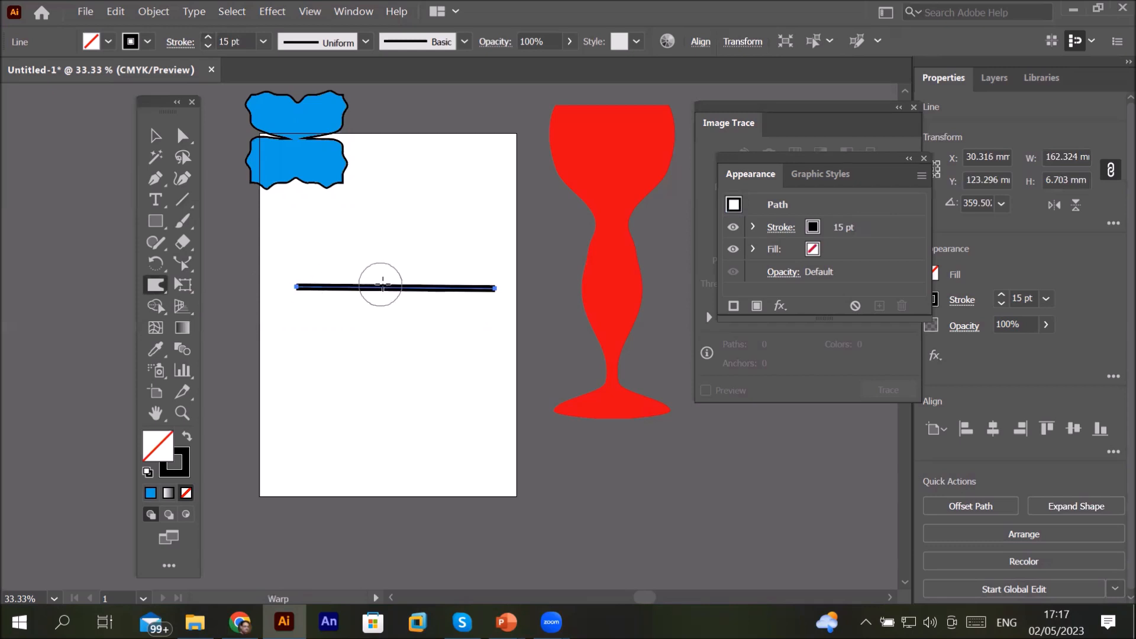
mouse_move(359, 284)
left_mouse_down()
mouse_move(347, 317)
mouse_move(379, 305)
left_mouse_up()
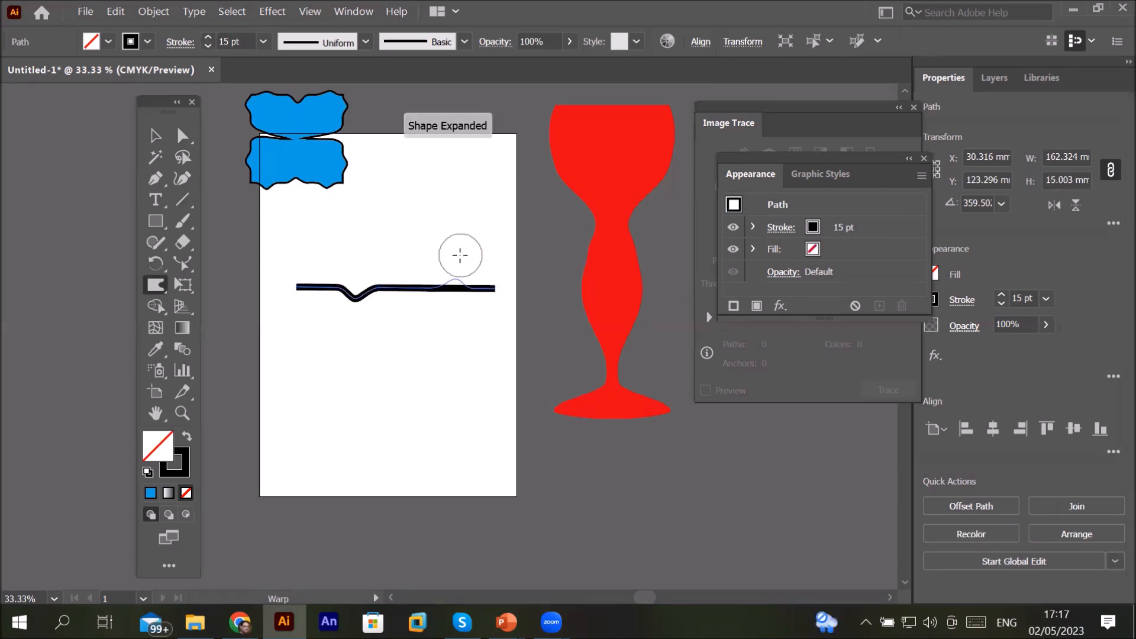
left_click_drag(454, 267, 452, 241)
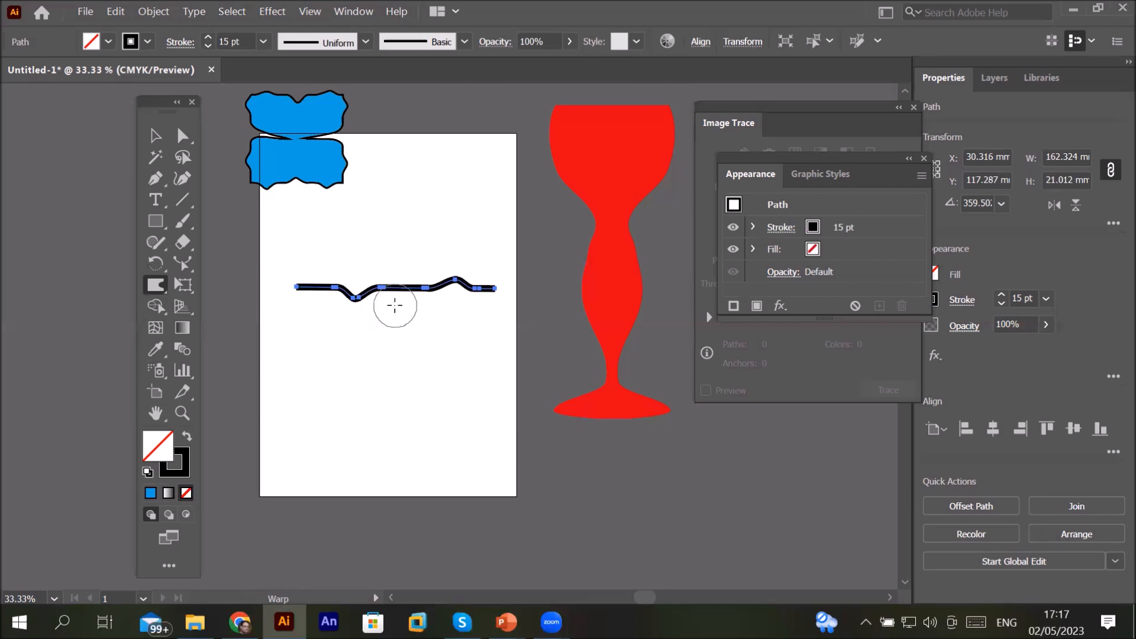
scroll(369, 303, "up", 3)
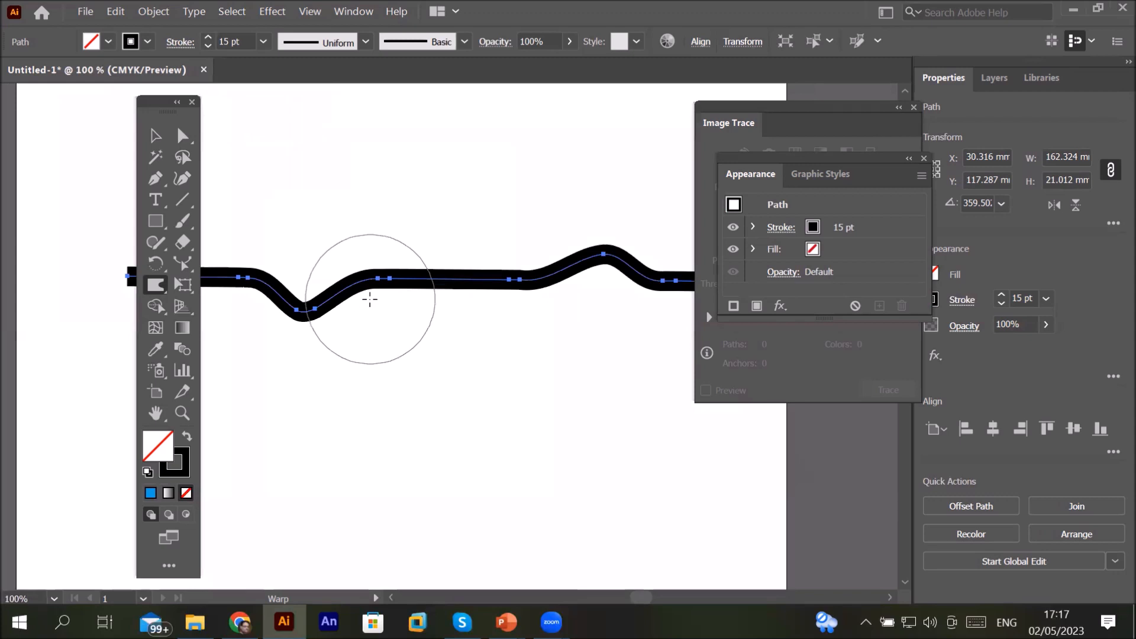
scroll(370, 299, "up", 1)
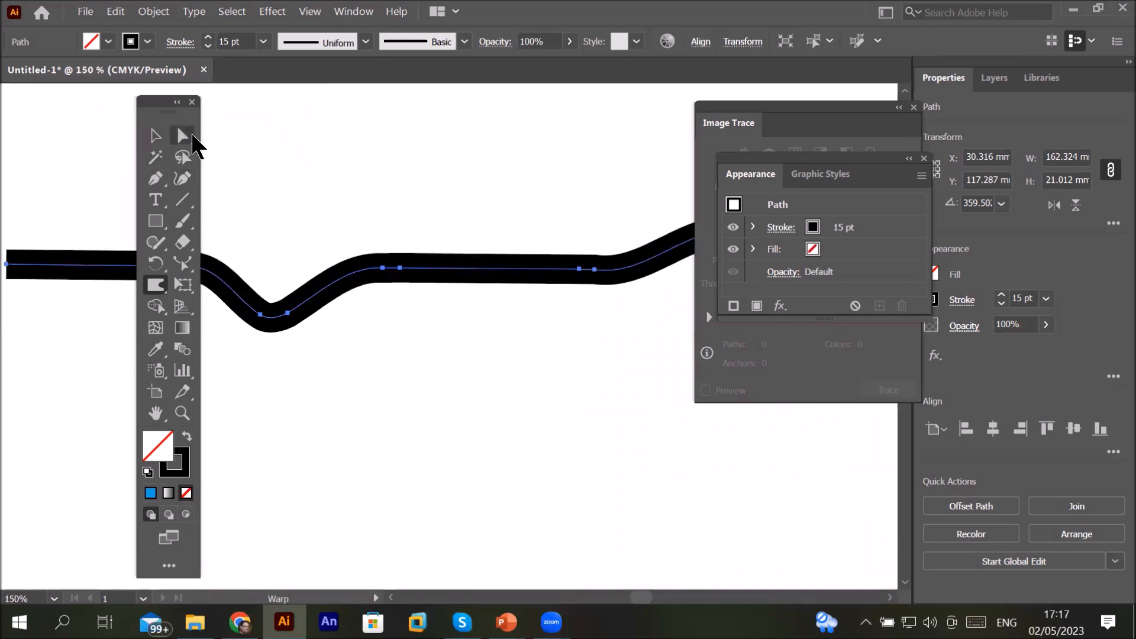
Step: Drag an anchor point on the wavy line upward into a sharp peak
left_click(193, 136)
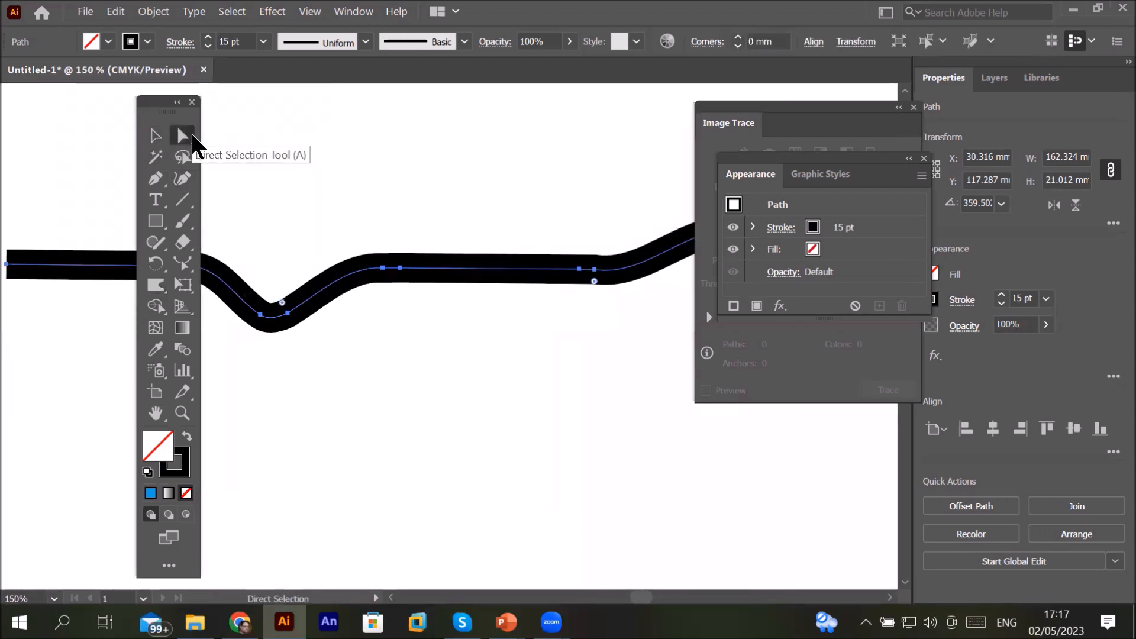
left_click(399, 272)
left_click_drag(405, 268, 410, 265)
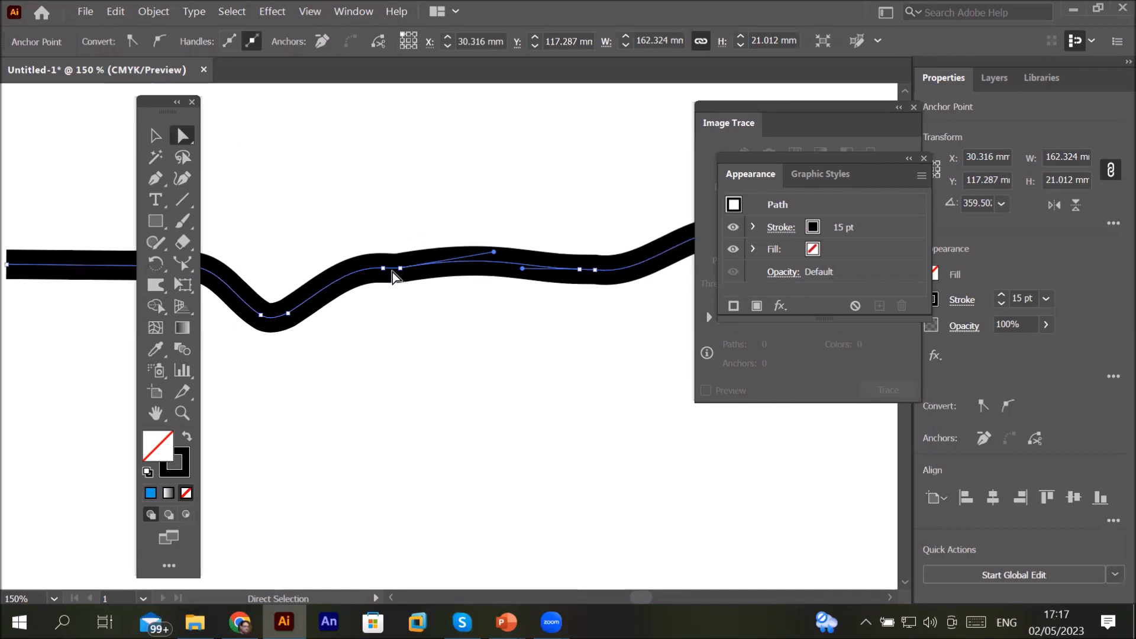
left_click_drag(382, 271, 365, 171)
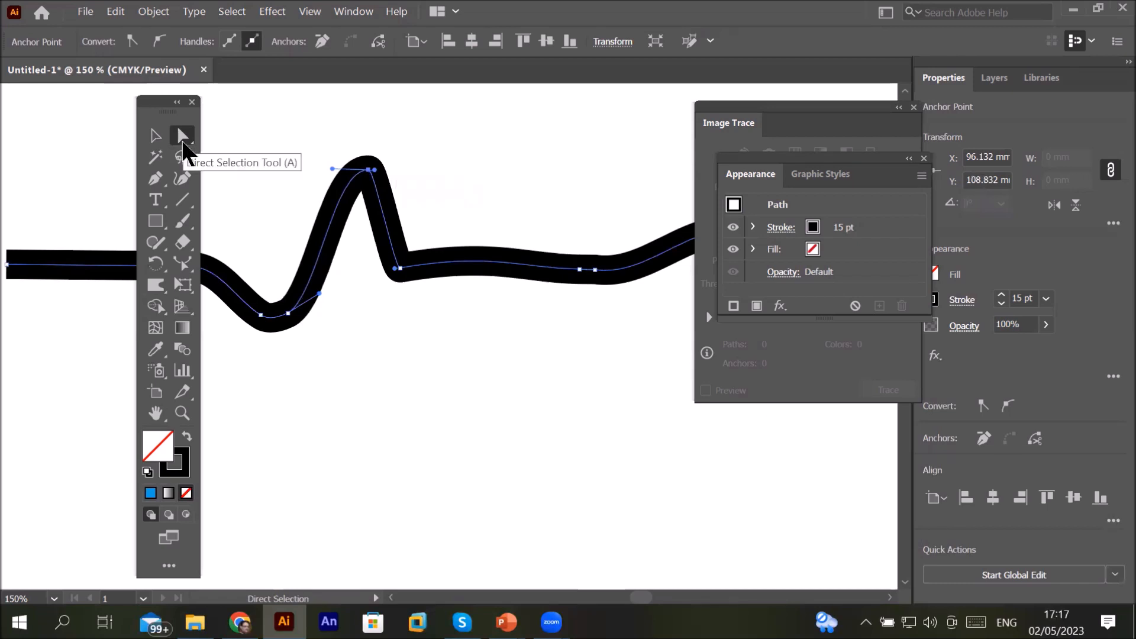
scroll(366, 238, "down", 3)
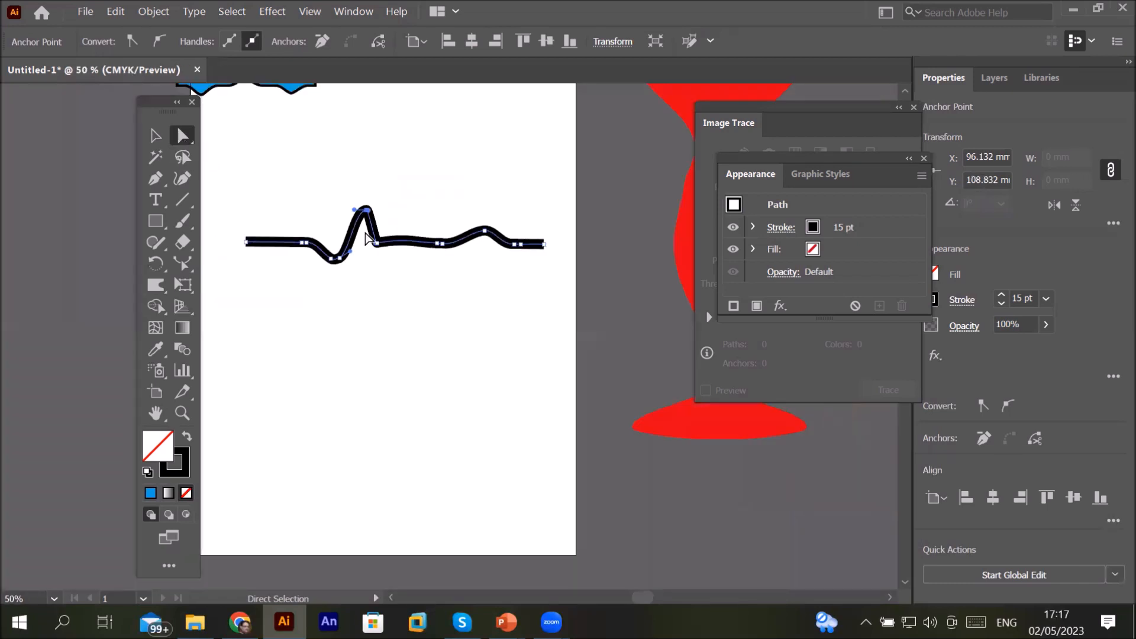
Step: Undo the recent edits until the line is straight again
key("ctrl+z")
key("ctrl+z")
key("ctrl+z")
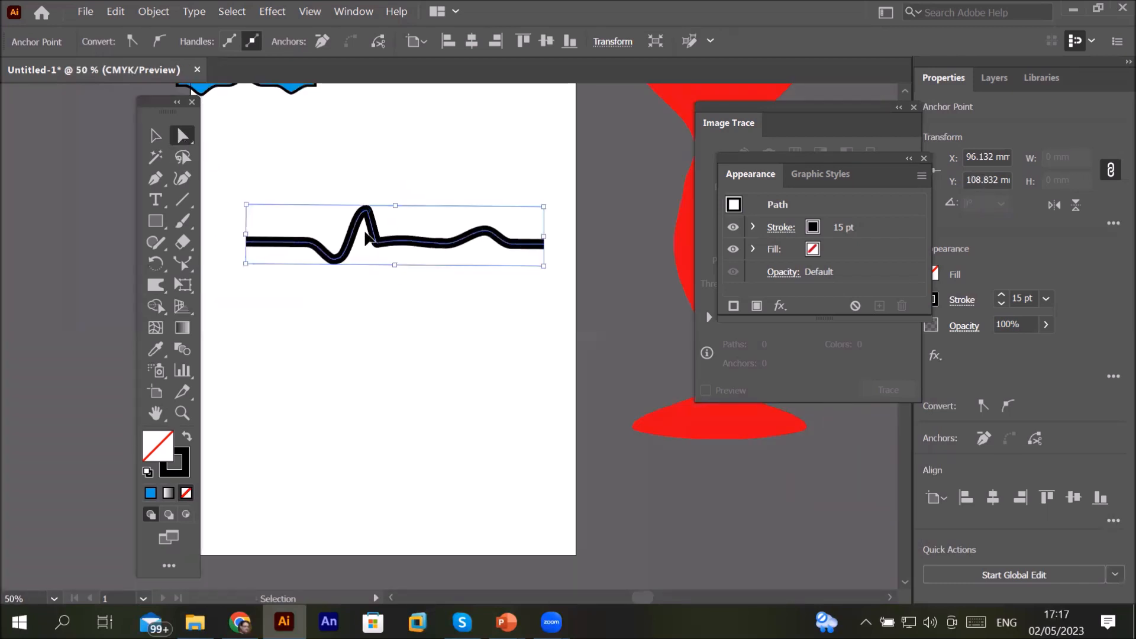
key("ctrl+z")
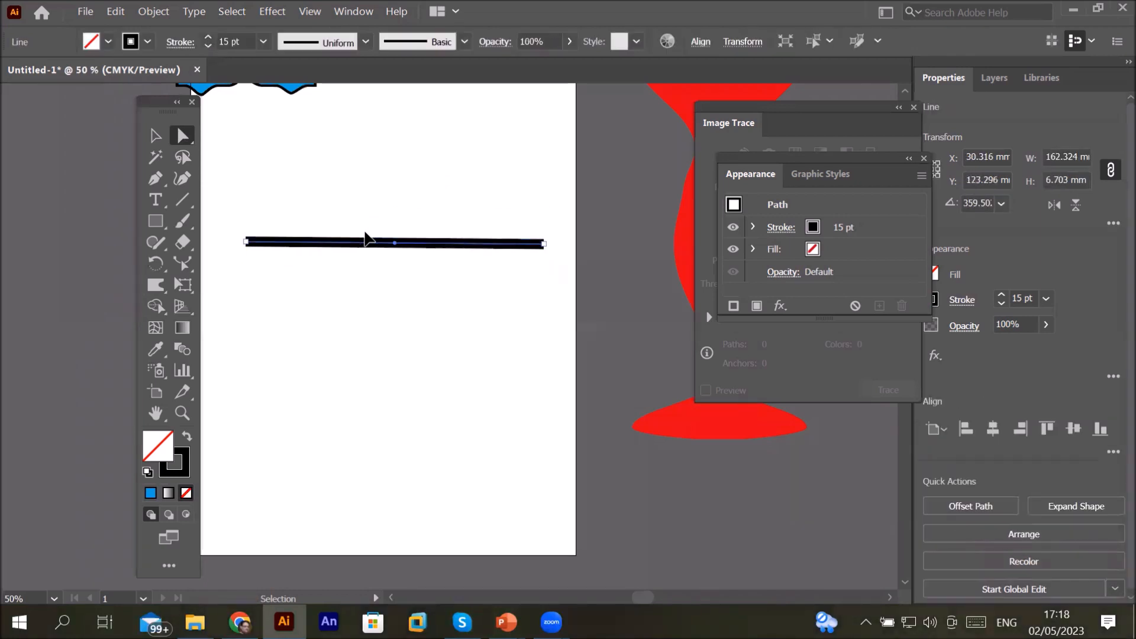
Step: Draw a rectangle about 145 by 69 mm below the line
left_click(154, 220)
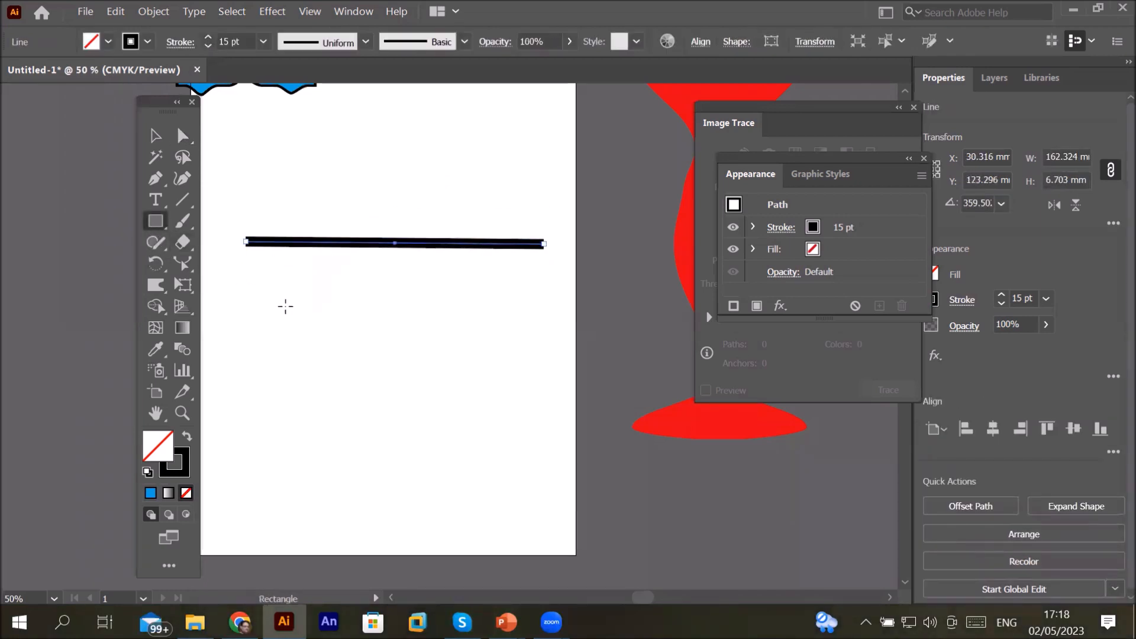
left_click_drag(264, 307, 527, 427)
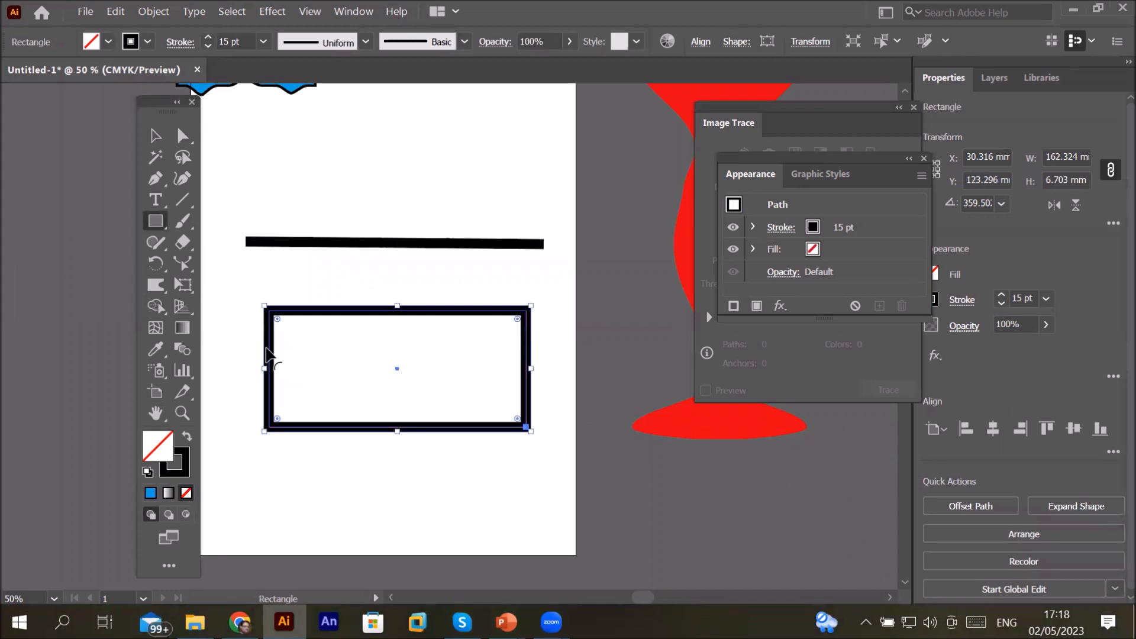
left_click_drag(148, 221, 236, 269)
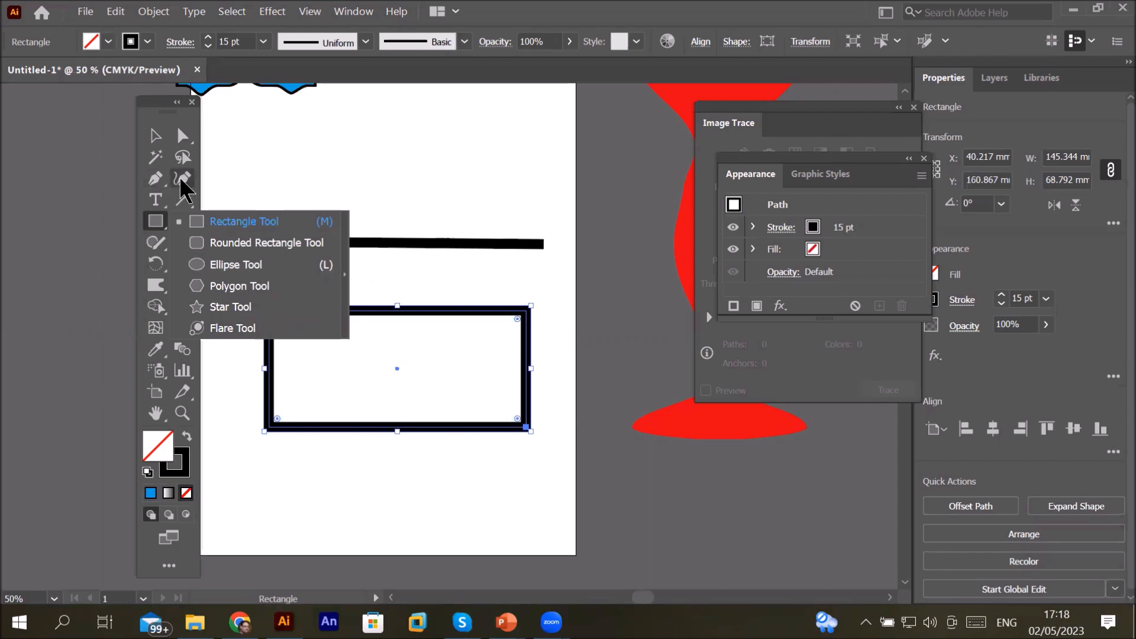
Step: Add a point text reading Heading above the line
left_click(155, 200)
left_click(306, 165)
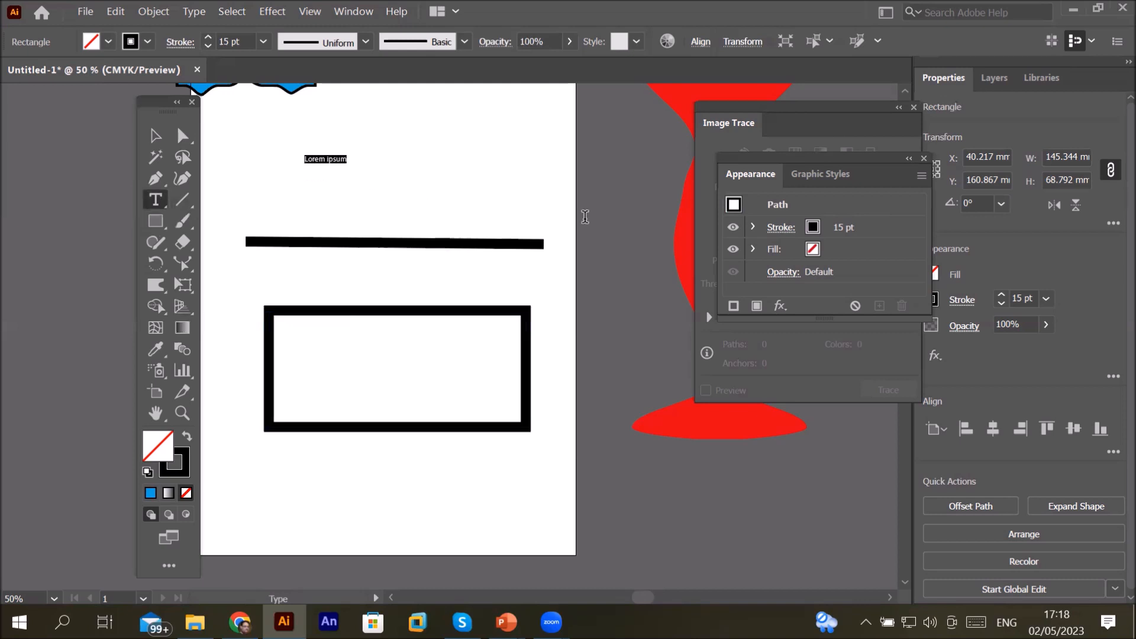
type("Heading")
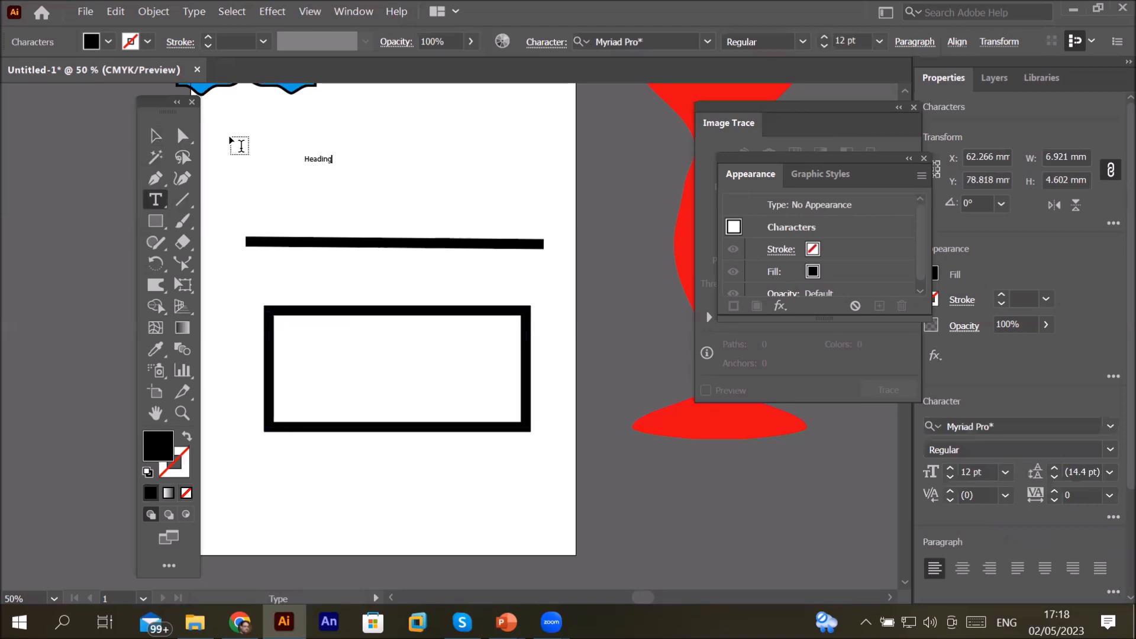
Step: Scale the Heading text up to about 94 pt and nudge it into place above the line
left_click(158, 136)
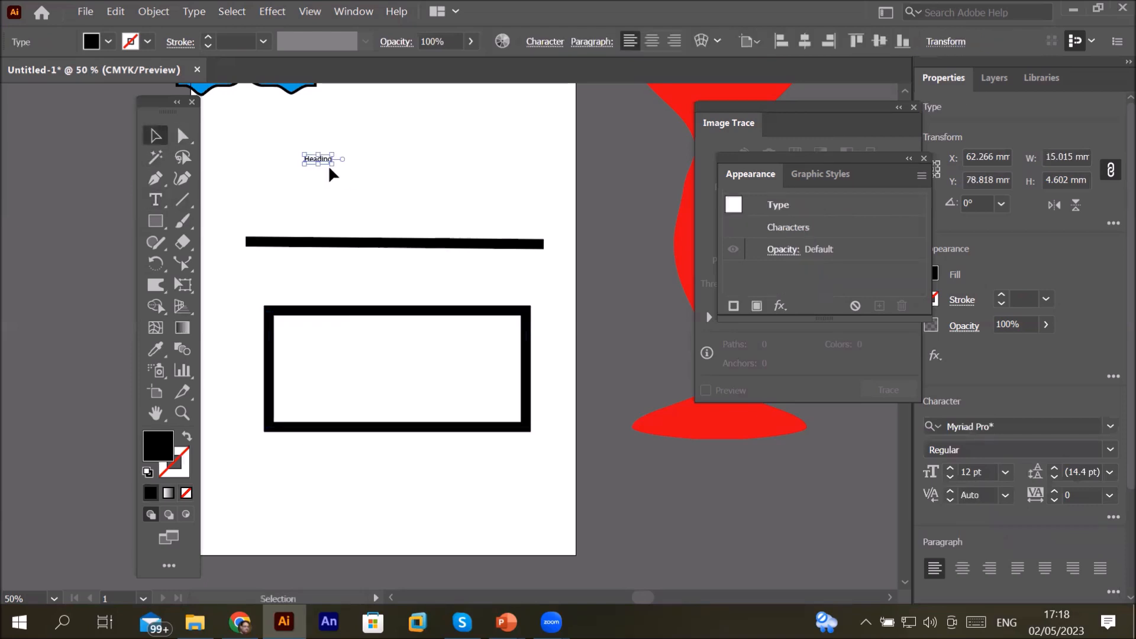
left_click_drag(330, 163, 519, 241)
mouse_move(428, 185)
left_mouse_down()
mouse_move(413, 178)
mouse_move(421, 169)
left_mouse_up()
scroll(501, 120, "up", 1)
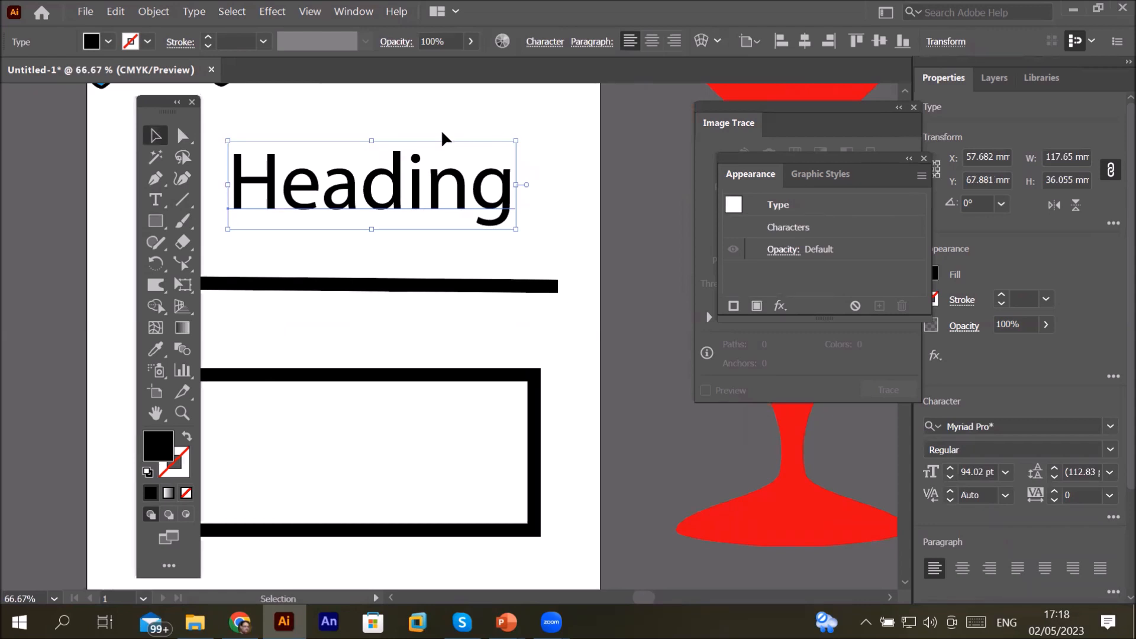
scroll(375, 163, "down", 1)
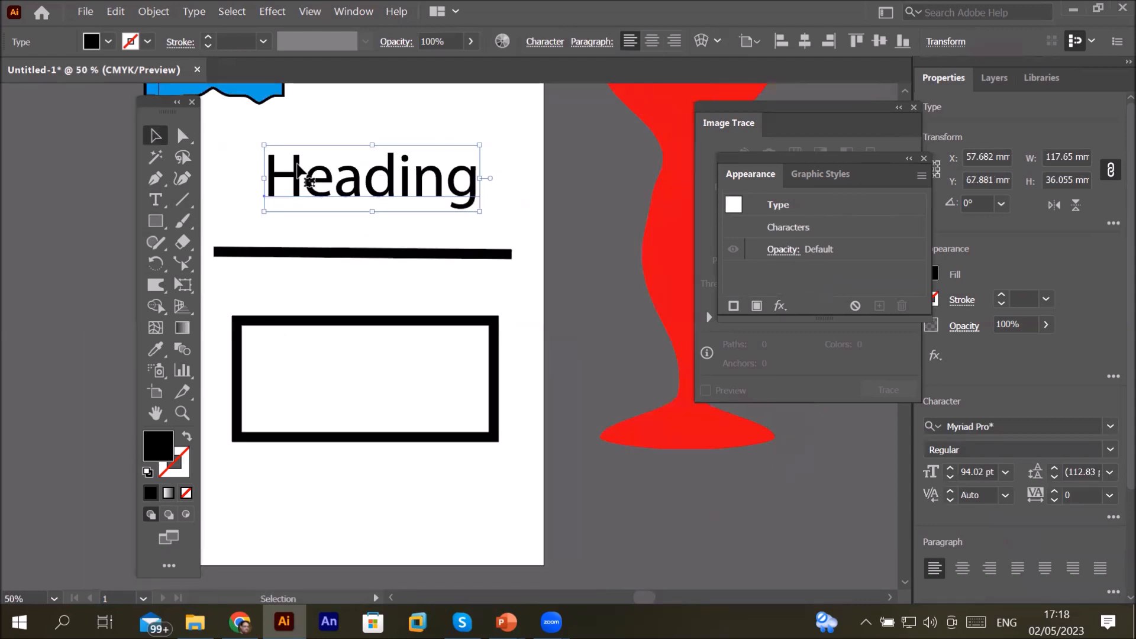
scroll(298, 168, "up", 1)
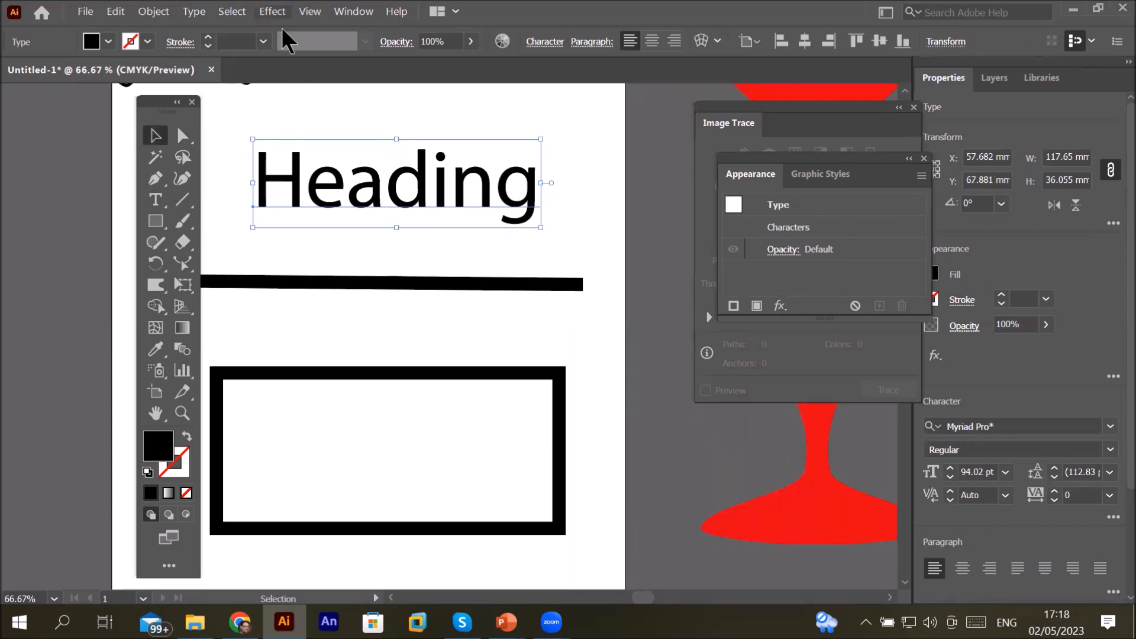
Step: Convert the Heading text to outlines and inspect its letter anchor points up close
left_click(193, 11)
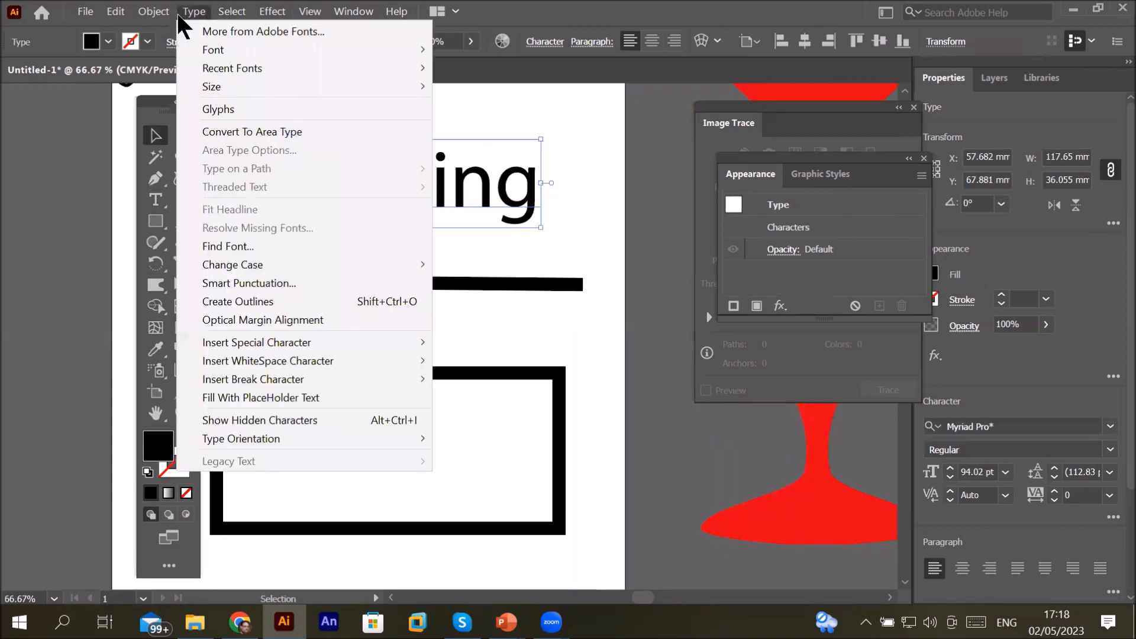
left_click(276, 301)
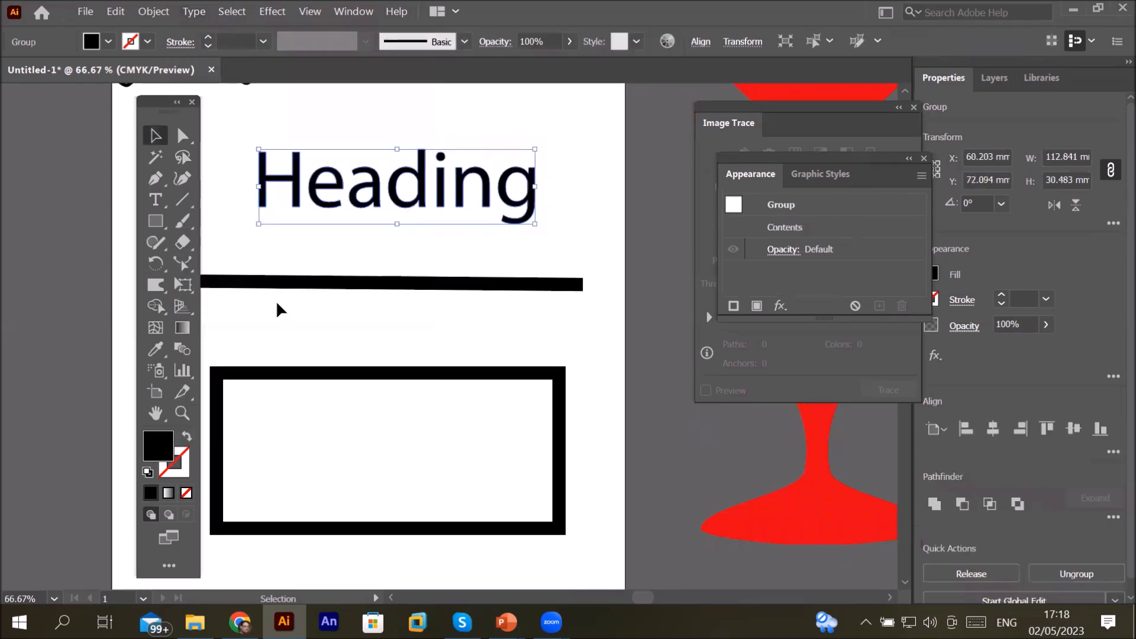
left_click(184, 141)
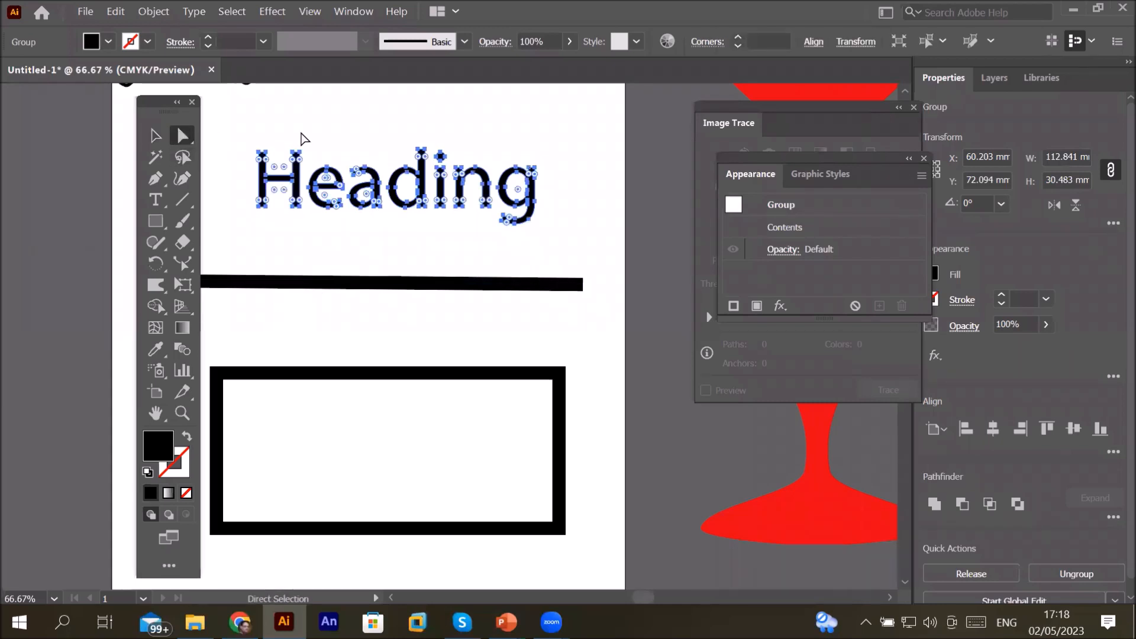
scroll(304, 139, "up", 2)
scroll(314, 181, "up", 3)
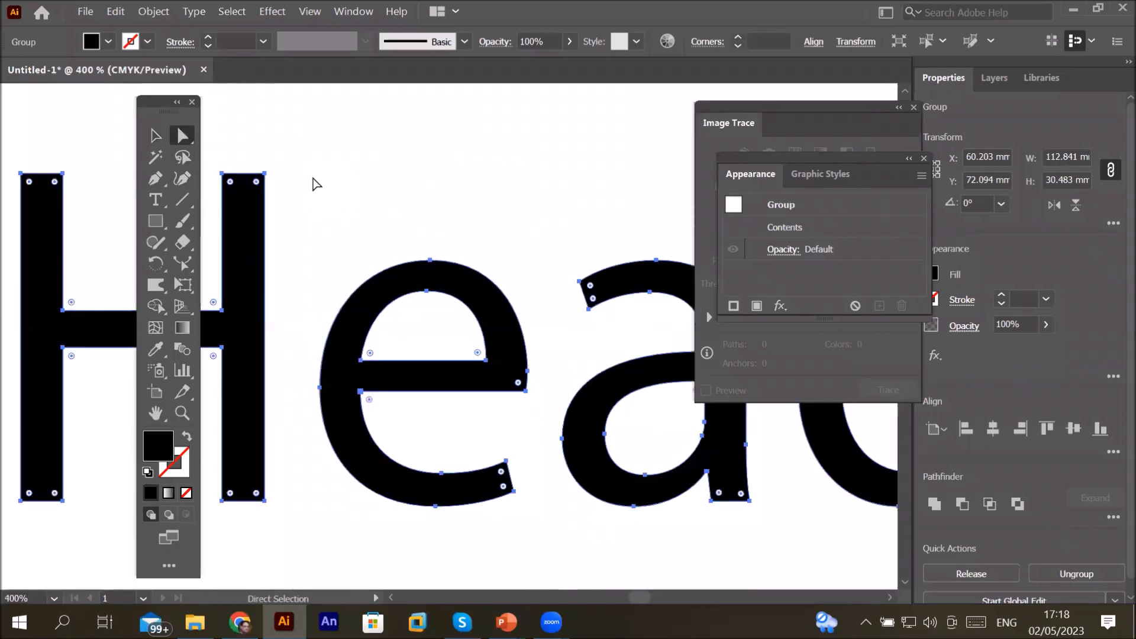
scroll(316, 184, "down", 2)
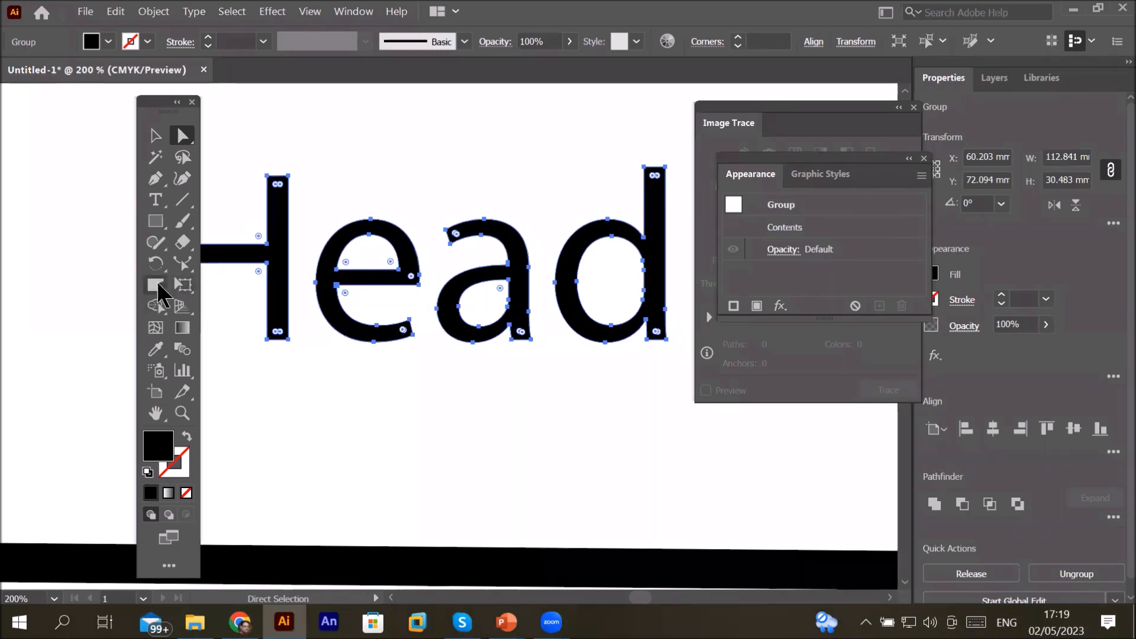
left_click(157, 286)
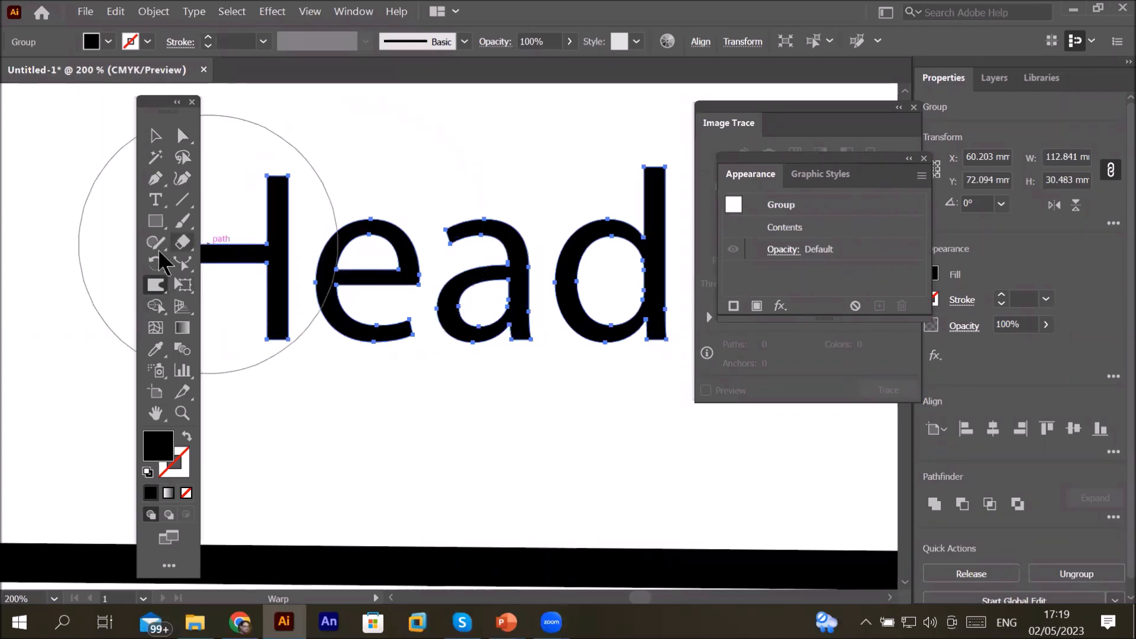
double_click(160, 280)
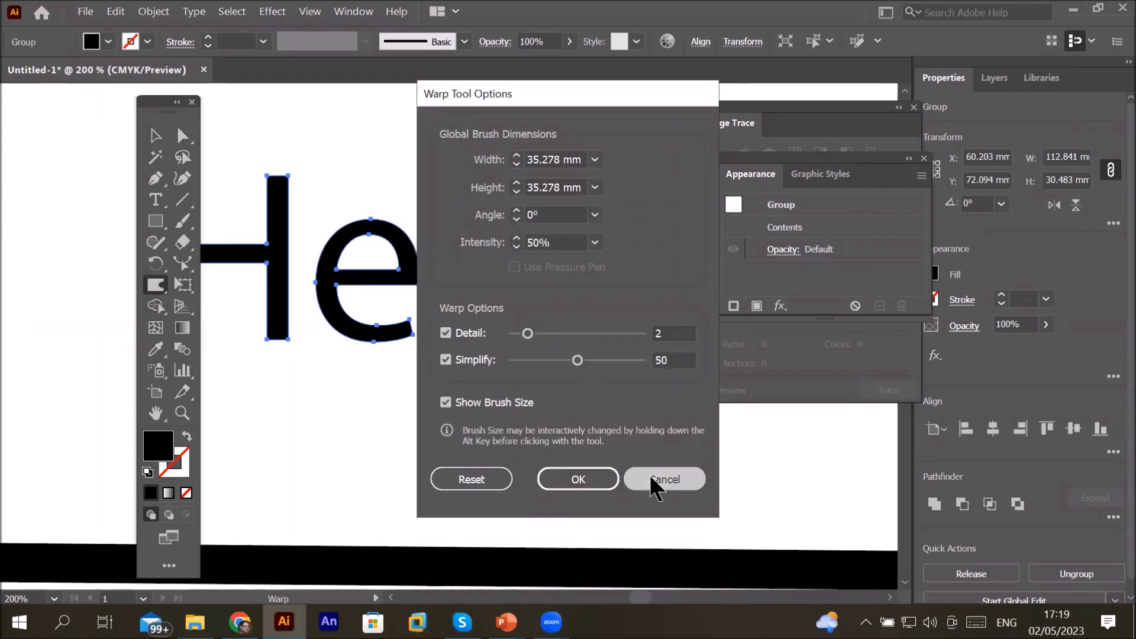
left_click(654, 479)
left_click(154, 288)
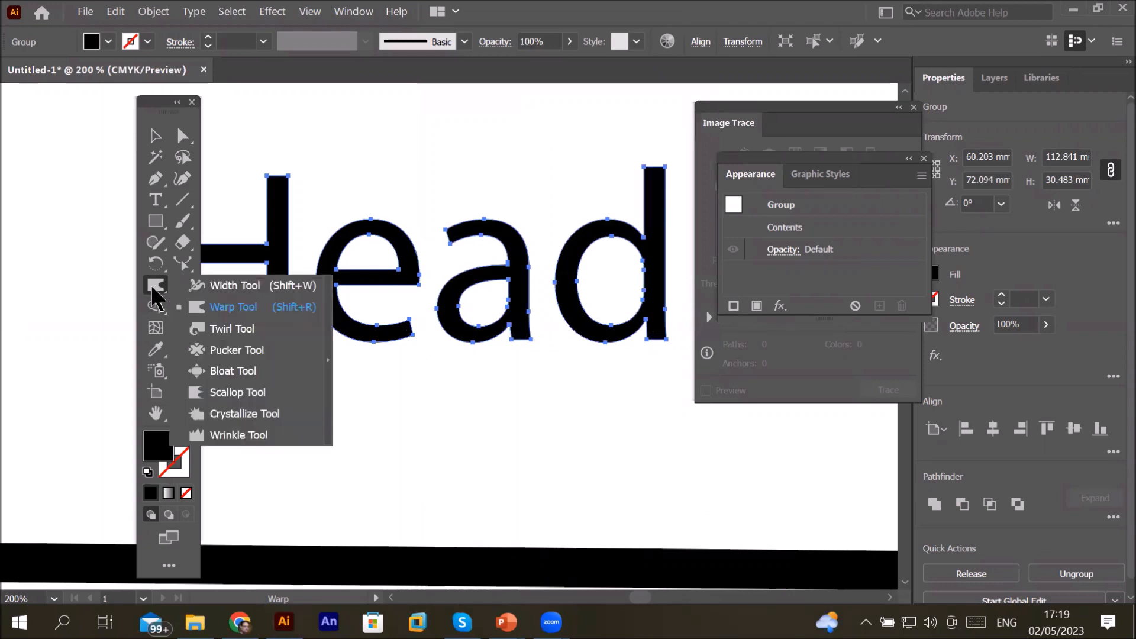
left_click(217, 307)
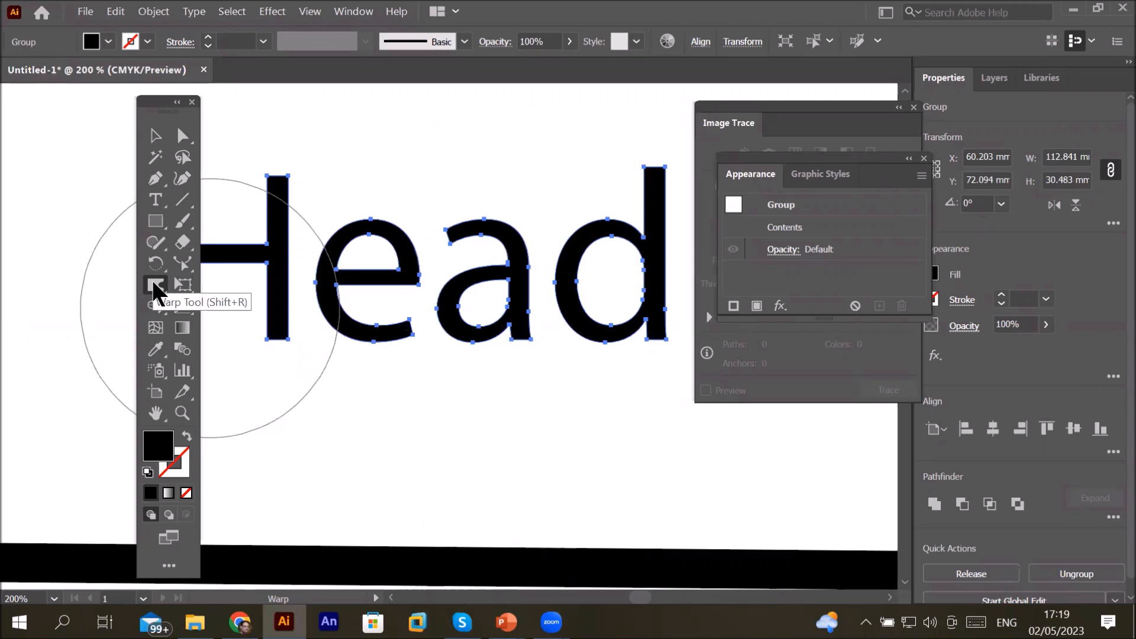
Step: Set the Warp tool's brush width and height to 10 mm
double_click(154, 286)
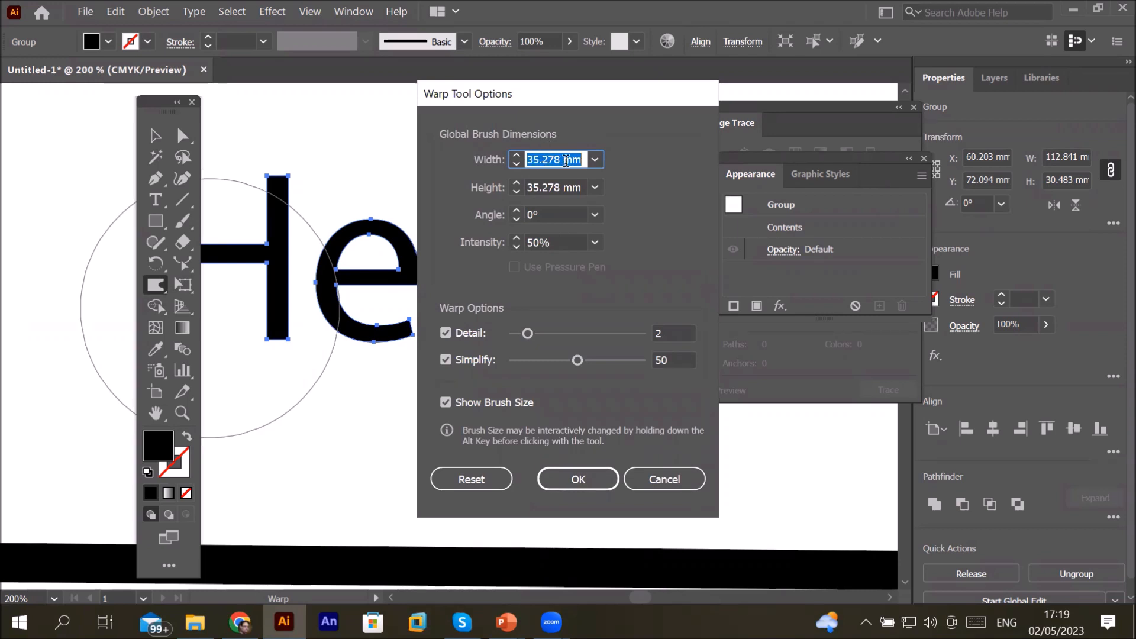
left_click(567, 161)
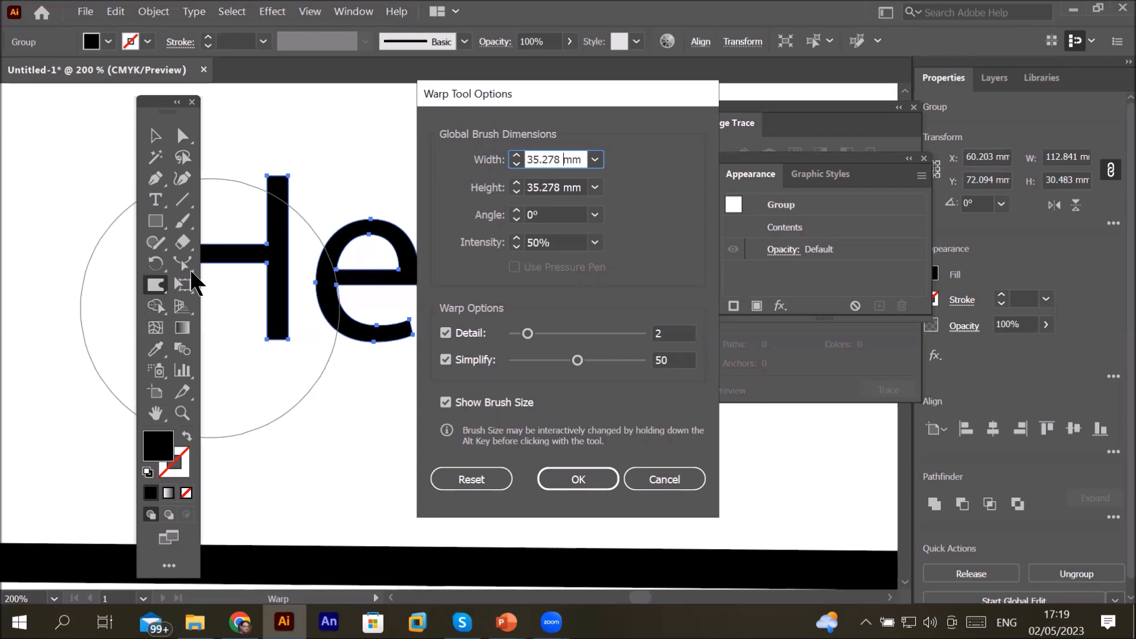
double_click(536, 159)
type("10")
left_click(540, 186)
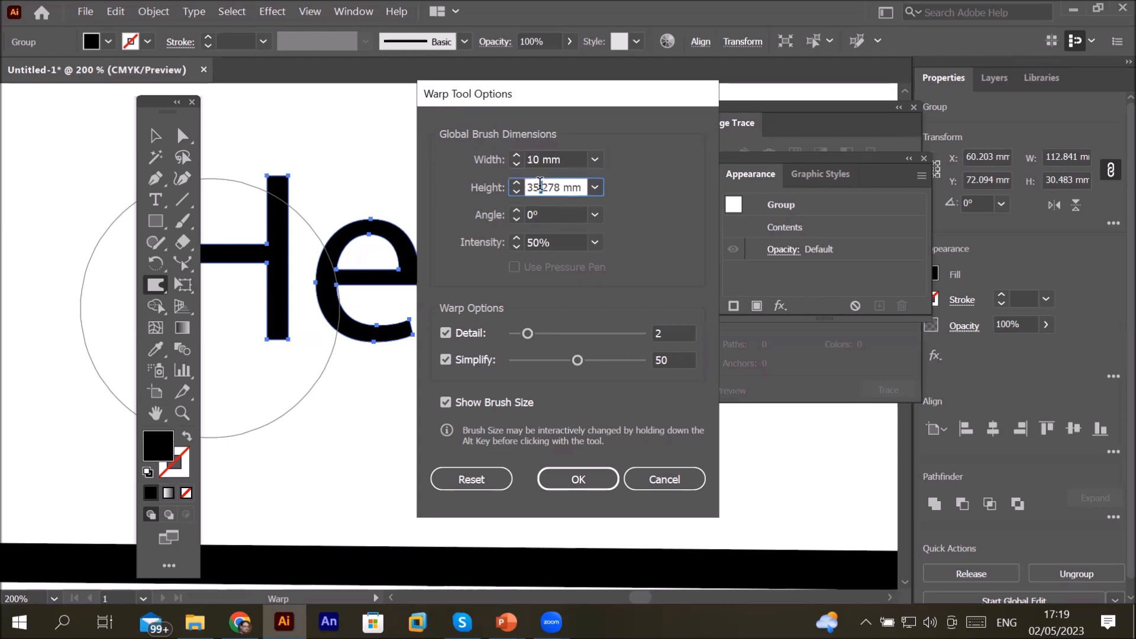
left_click_drag(540, 186, 507, 195)
type("10")
left_click(574, 480)
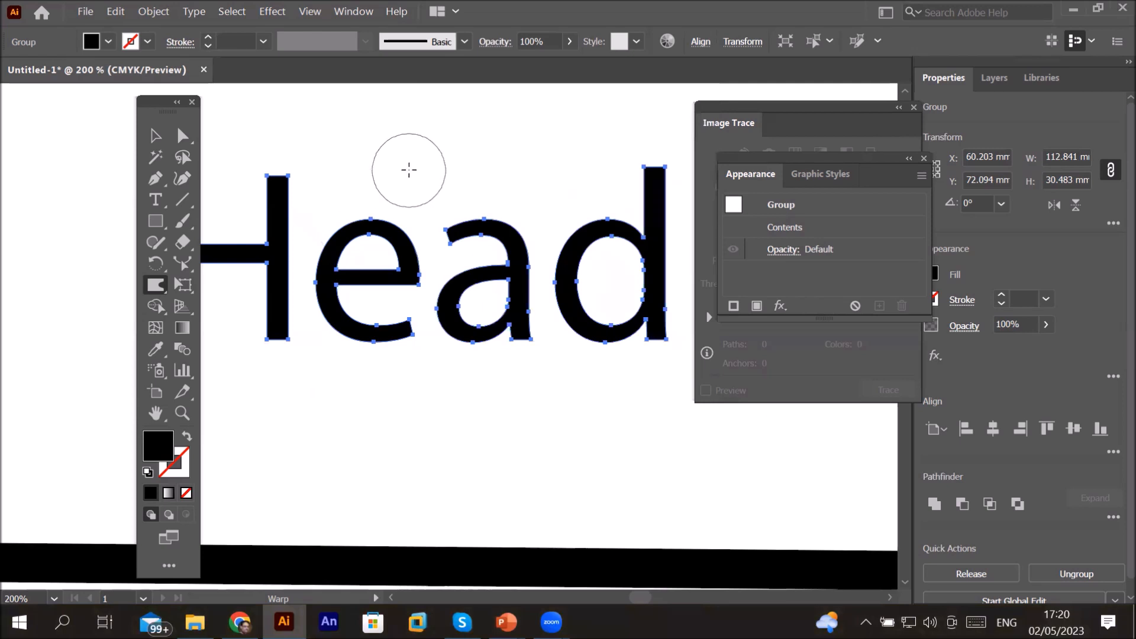
Step: Set the Warp brush angle to 30° and warp the top of the letter a upward
double_click(156, 286)
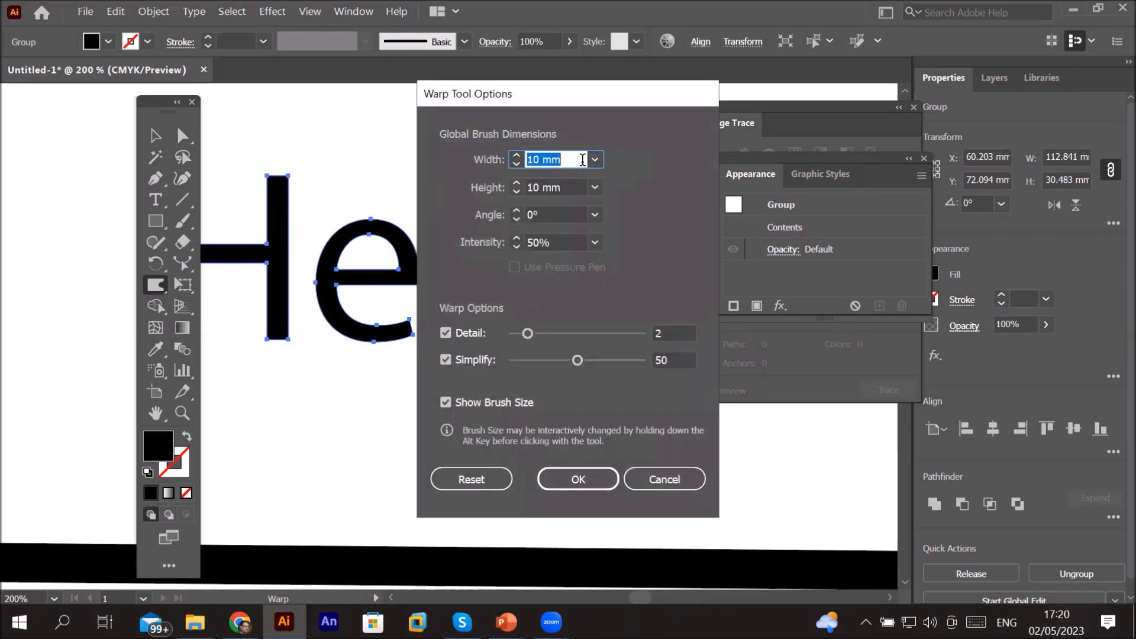
left_click(567, 158)
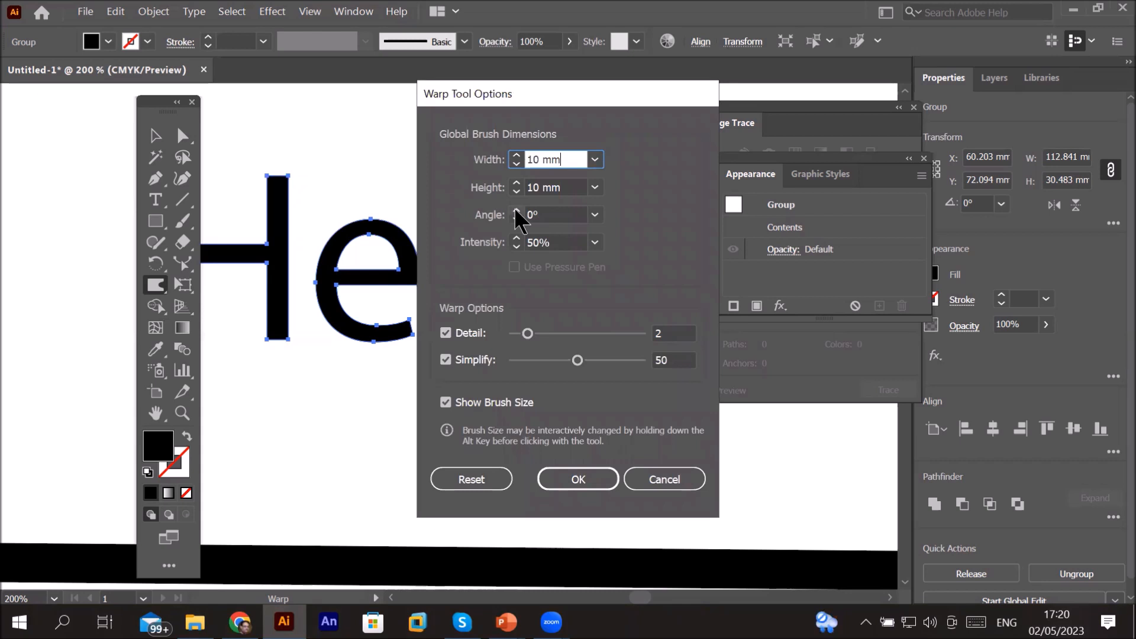
left_click(595, 215)
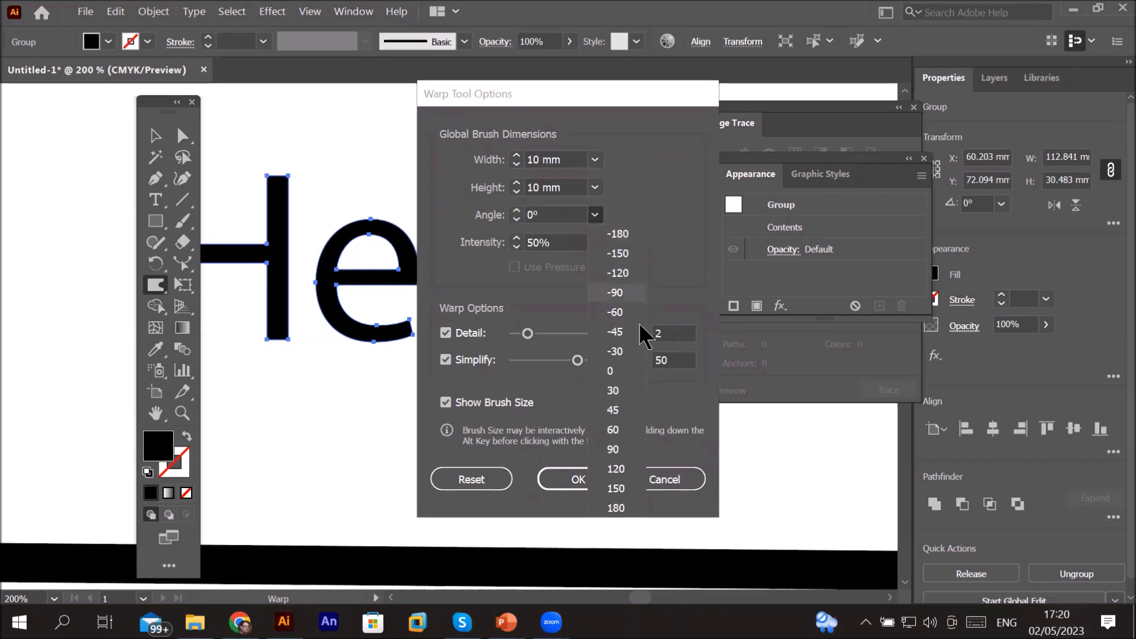
left_click(626, 391)
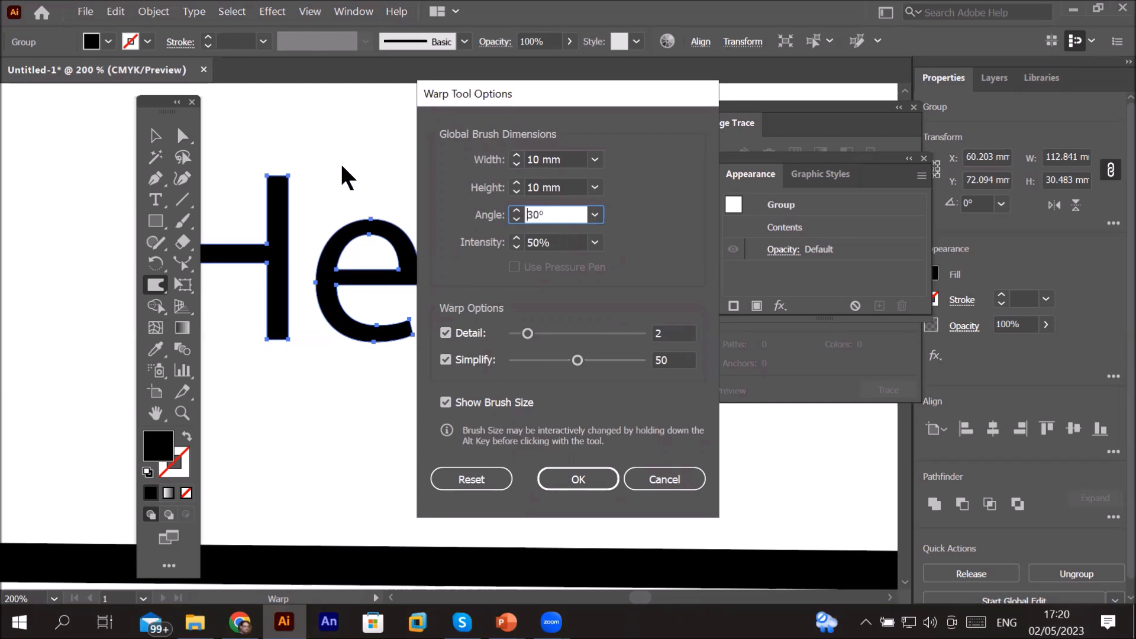
left_click(575, 478)
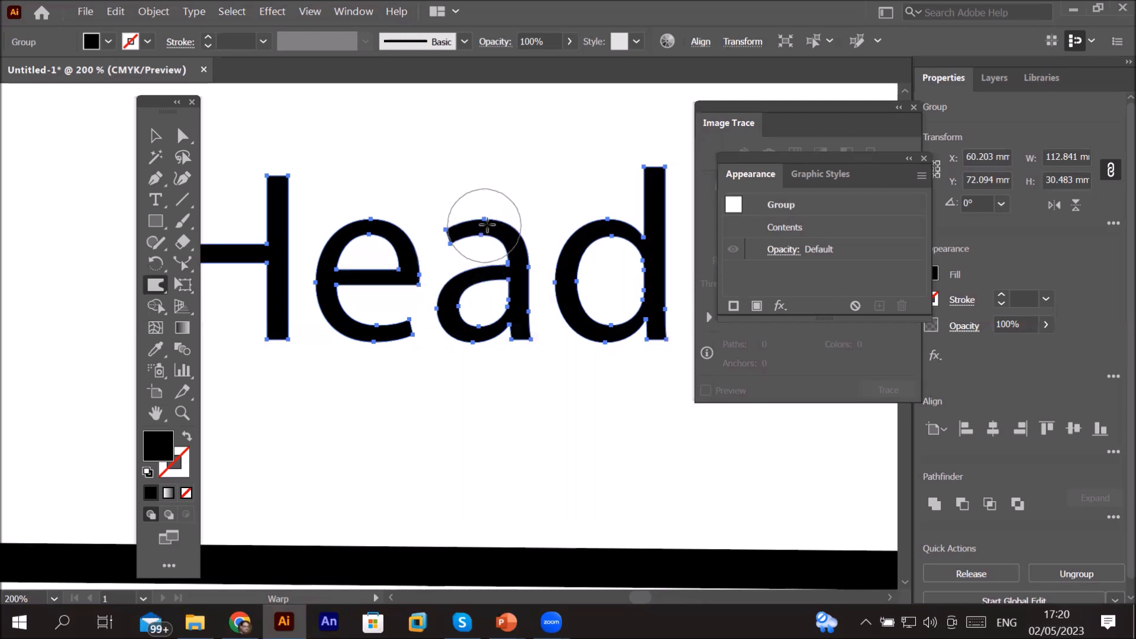
left_click_drag(485, 218, 485, 190)
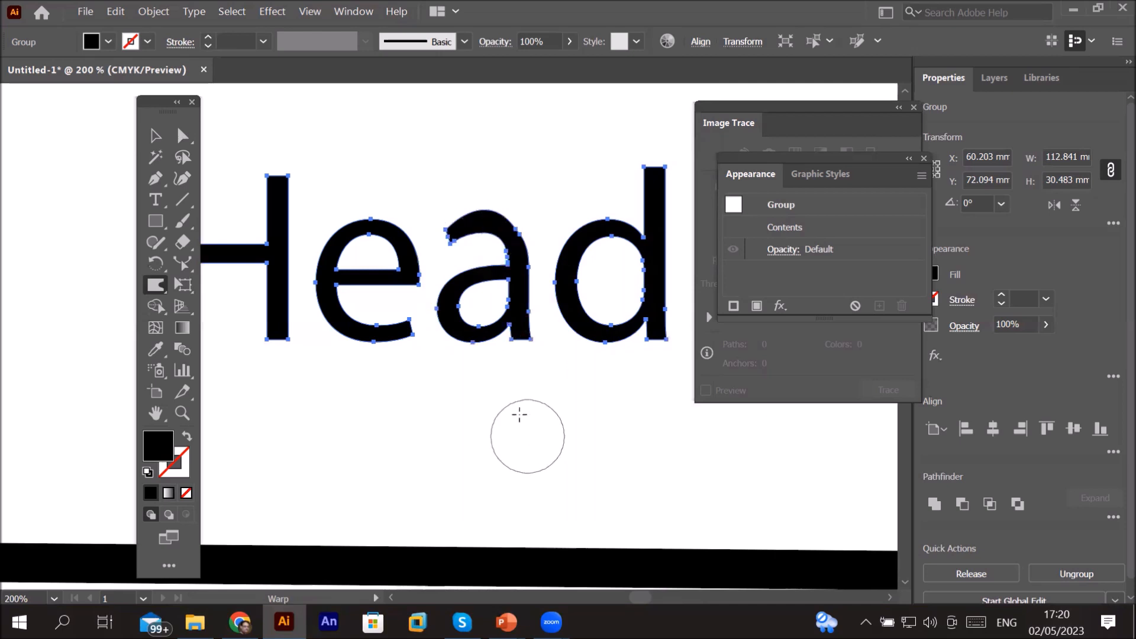
Step: Warp the a, d and H letters by pushing their edges down and outward with the Warp tool
left_click_drag(469, 325, 467, 467)
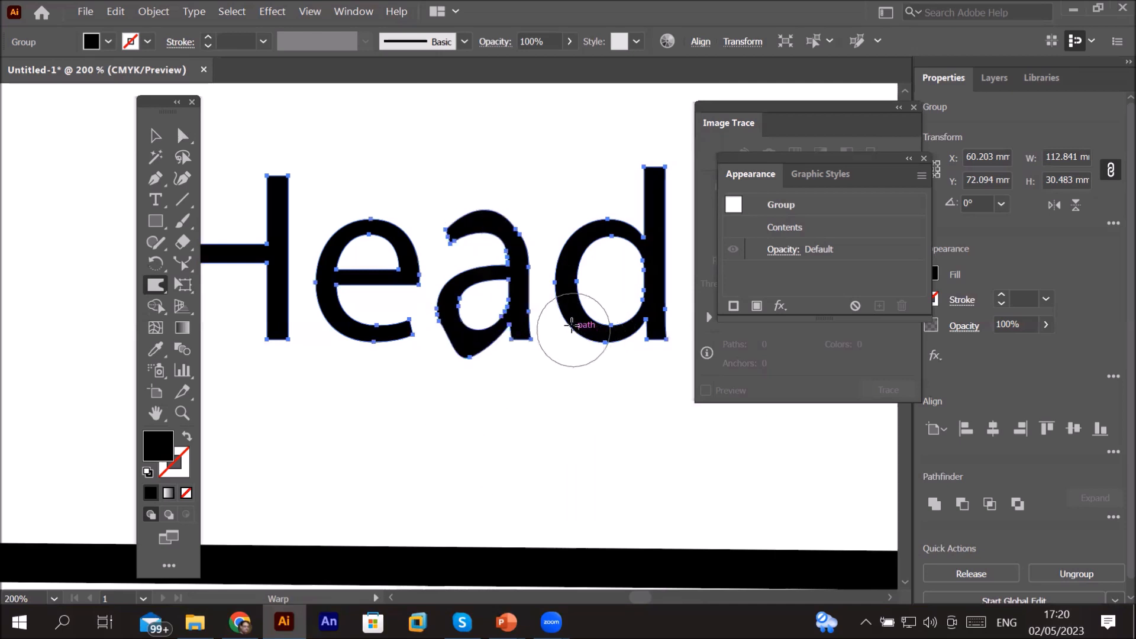
mouse_move(572, 338)
left_mouse_down()
mouse_move(581, 332)
mouse_move(551, 383)
left_mouse_up()
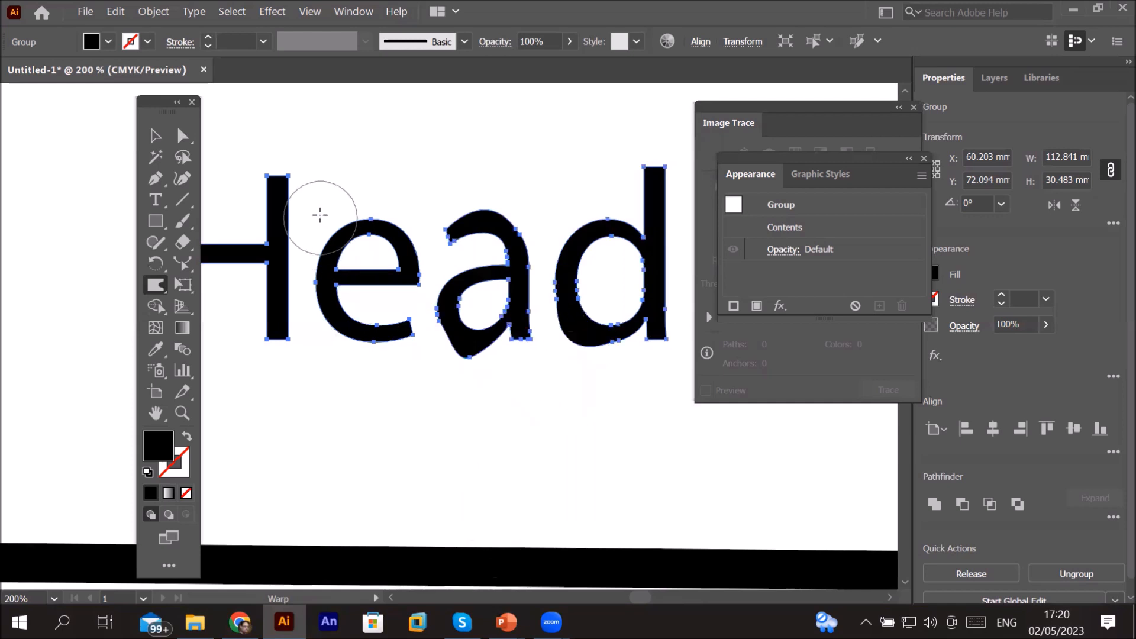
mouse_move(292, 212)
left_mouse_down()
mouse_move(322, 216)
mouse_move(320, 284)
mouse_move(305, 284)
mouse_move(300, 300)
mouse_move(313, 307)
mouse_move(266, 300)
mouse_move(279, 310)
mouse_move(281, 350)
left_mouse_up()
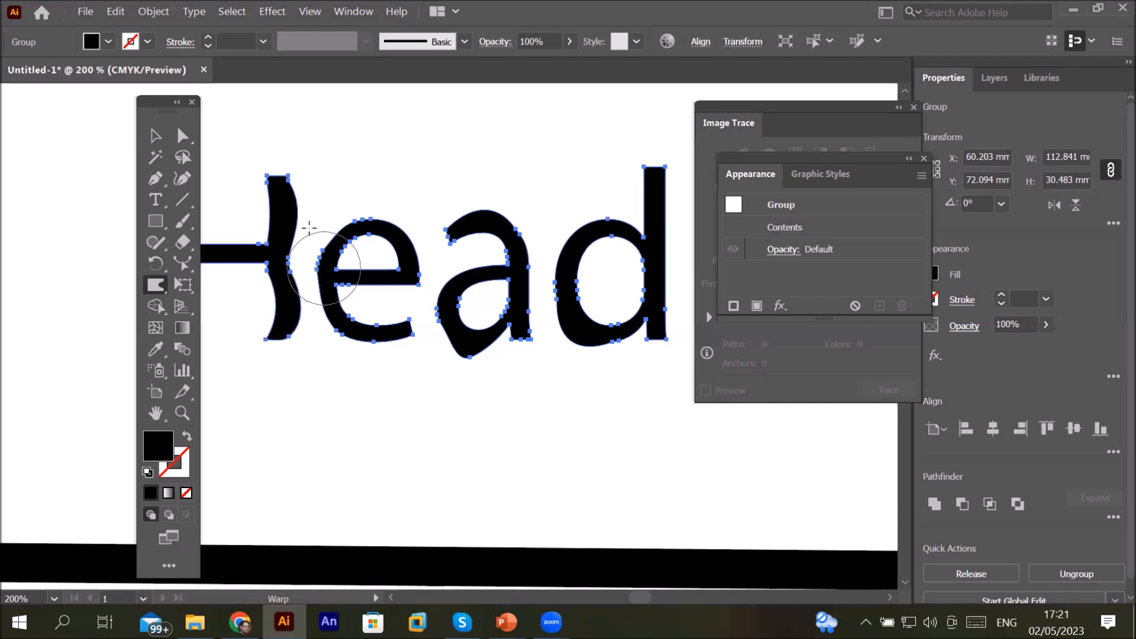
mouse_move(273, 207)
left_mouse_down()
mouse_move(274, 193)
mouse_move(290, 201)
left_mouse_up()
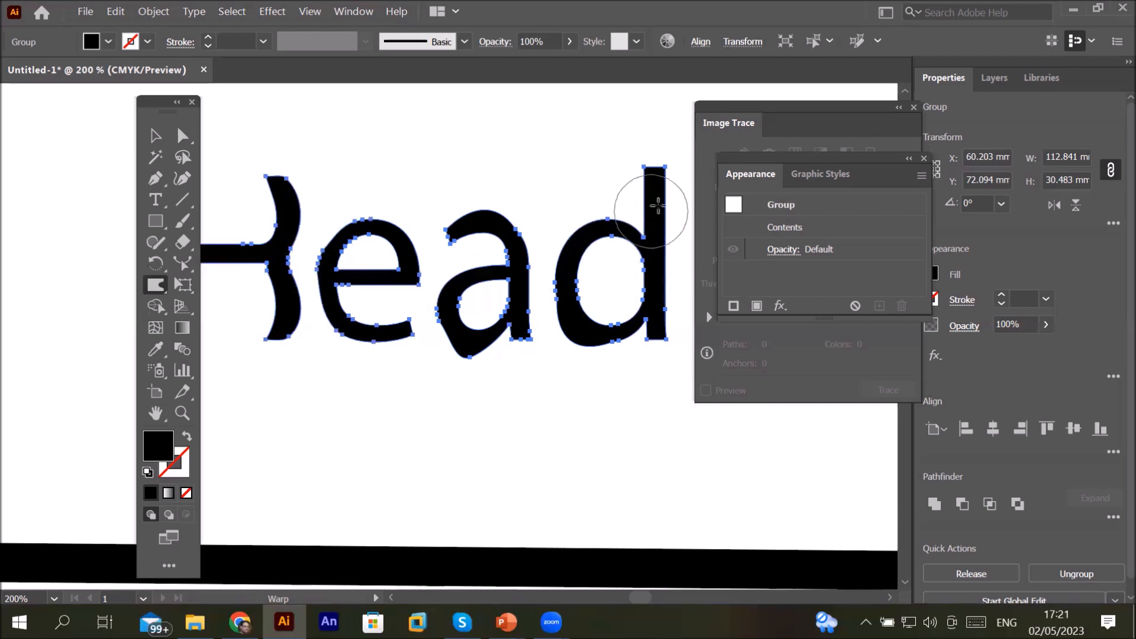
left_click_drag(661, 198, 690, 204)
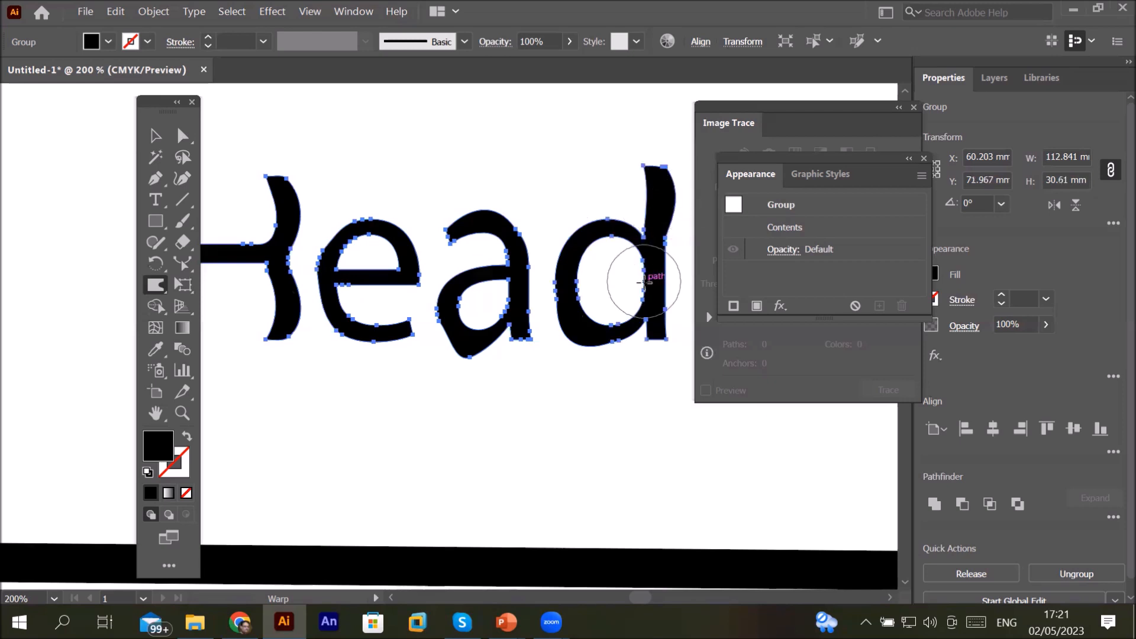
left_click_drag(663, 285, 704, 293)
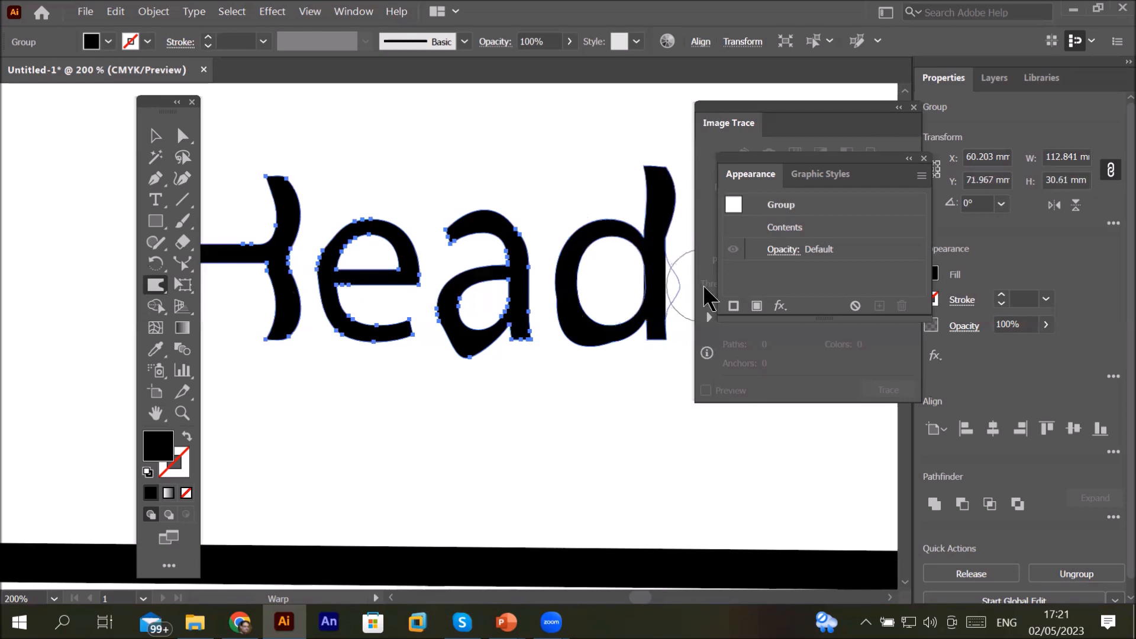
Step: Warp the e's base, the a's top and the d's bowl with further Warp strokes
mouse_move(400, 332)
left_mouse_down()
mouse_move(391, 318)
mouse_move(393, 386)
left_mouse_up()
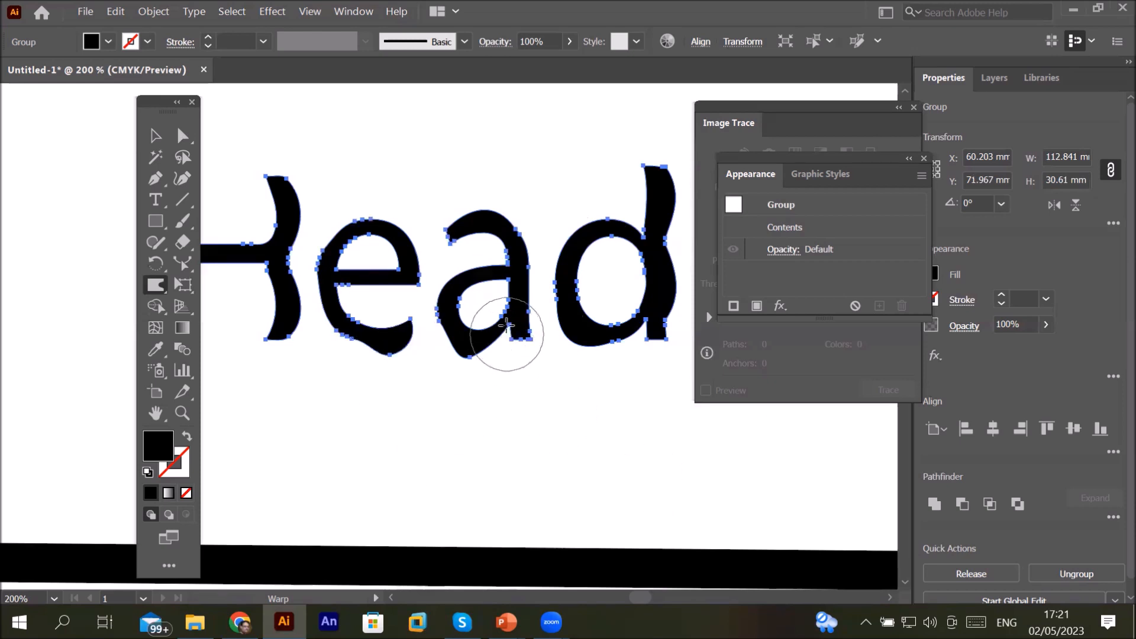
left_click_drag(474, 207, 473, 155)
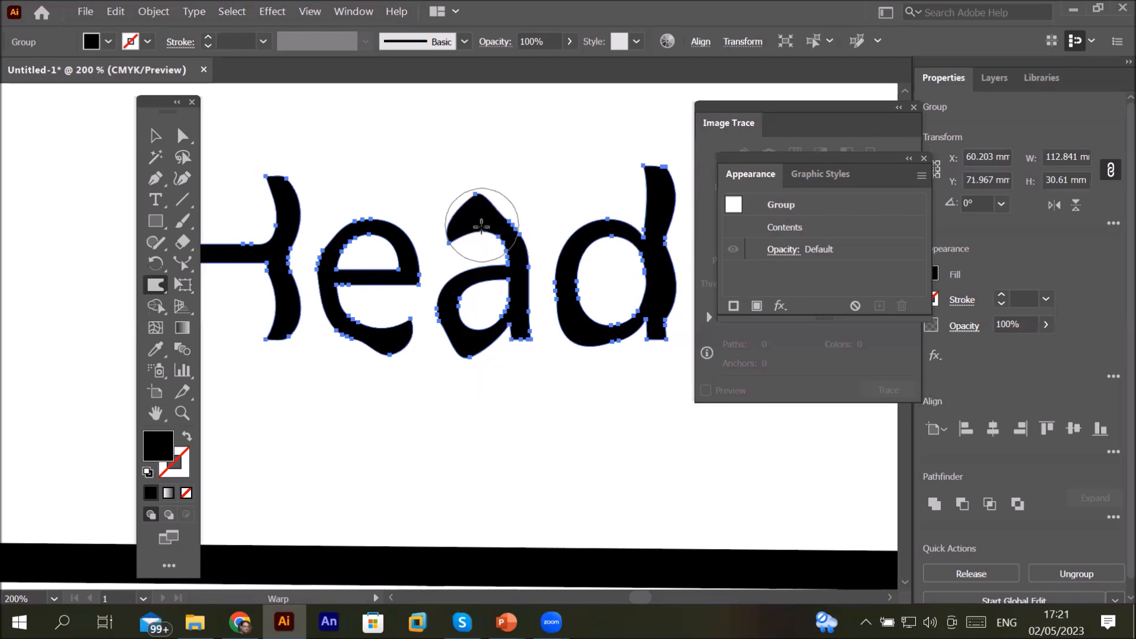
mouse_move(476, 228)
left_mouse_down()
mouse_move(471, 202)
mouse_move(480, 240)
mouse_move(482, 198)
left_mouse_up()
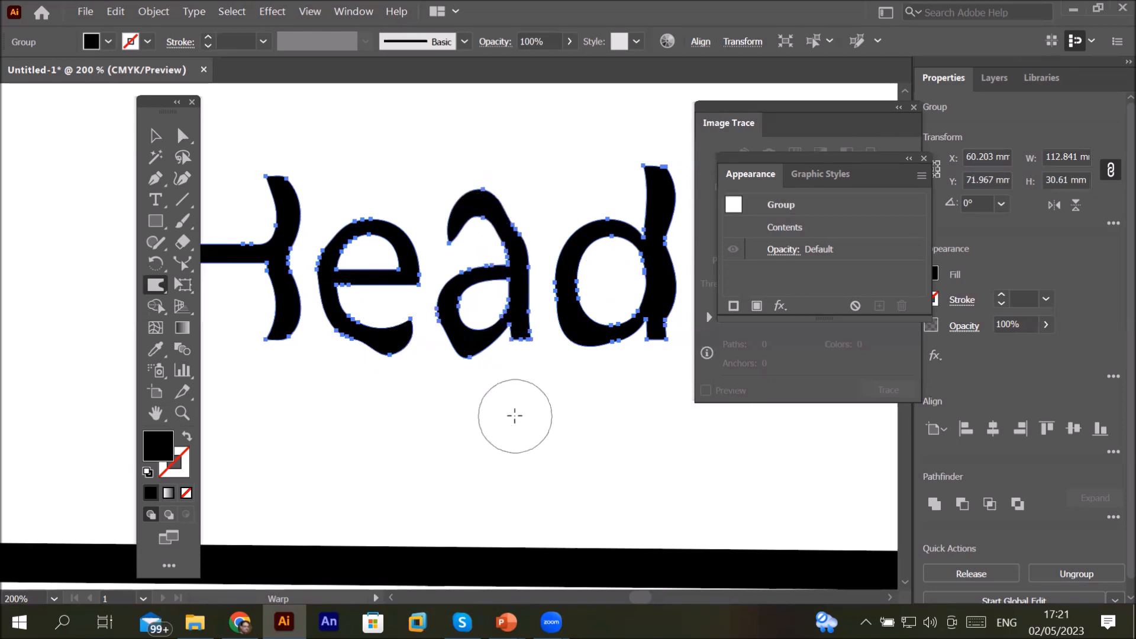
left_click_drag(574, 236, 564, 151)
left_click_drag(587, 234, 635, 349)
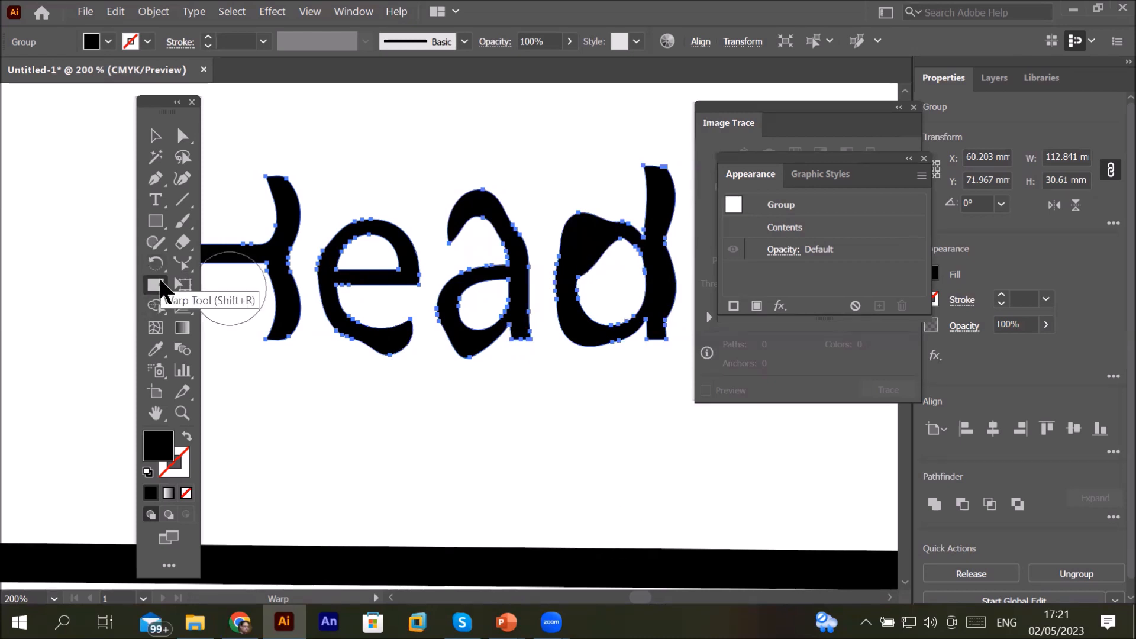
Step: Set the Warp tool's intensity to 1%
double_click(159, 287)
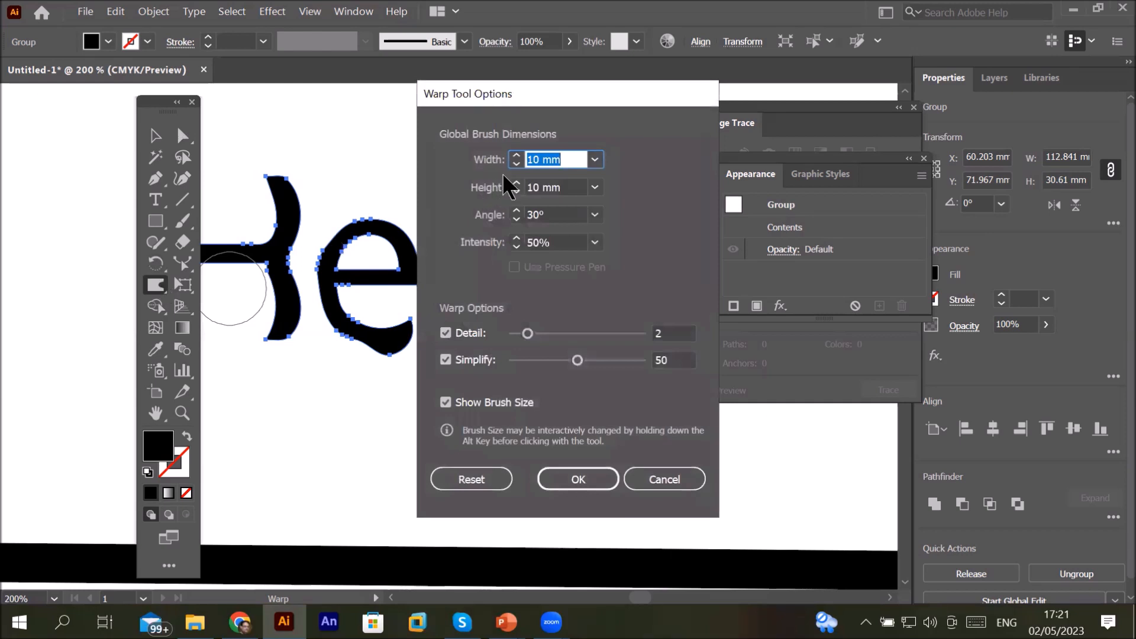
left_click(580, 156)
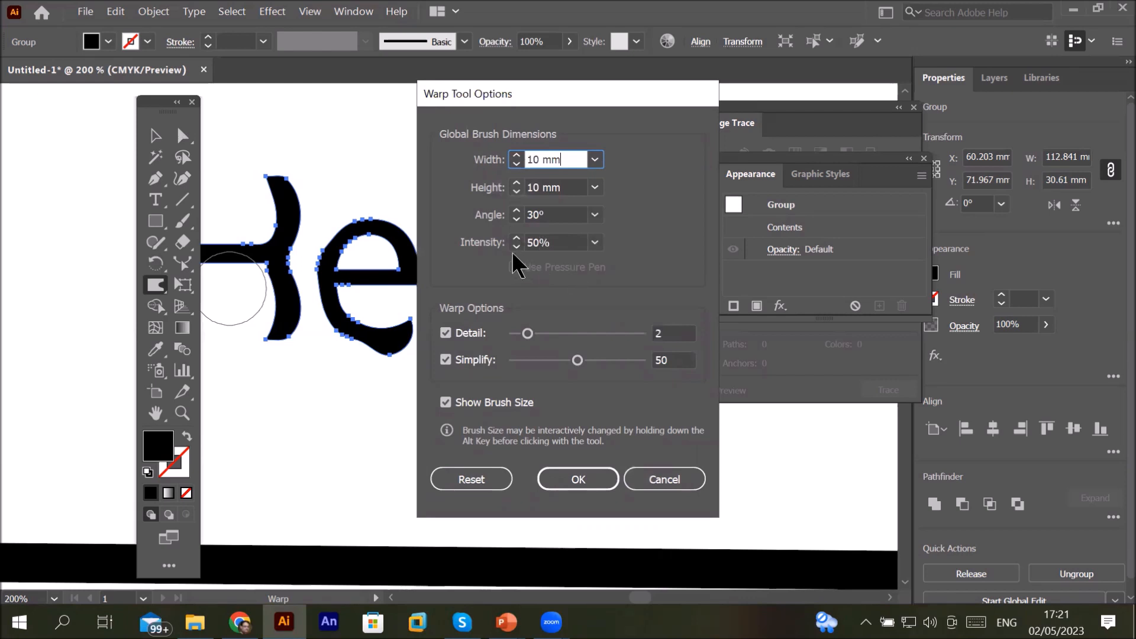
left_click(517, 247)
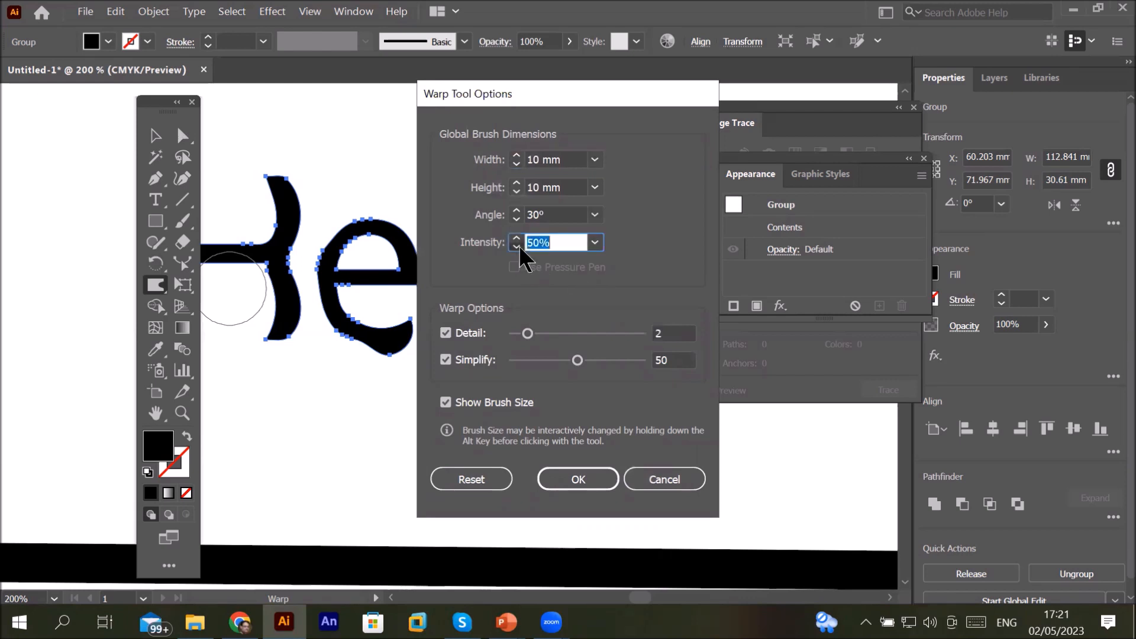
left_click(595, 243)
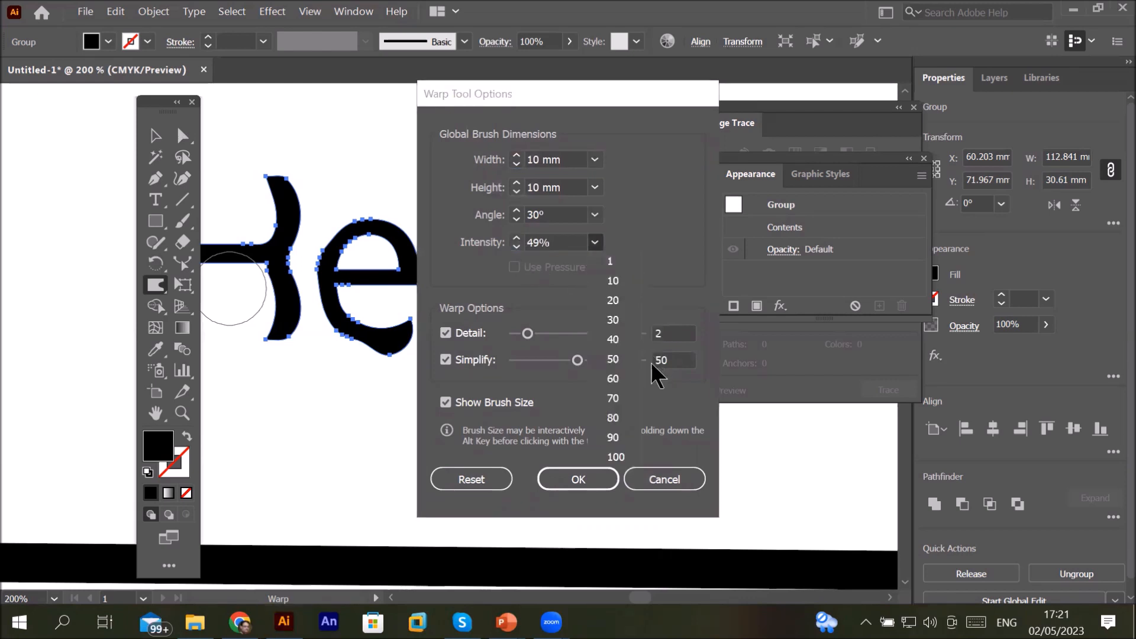
left_click(623, 268)
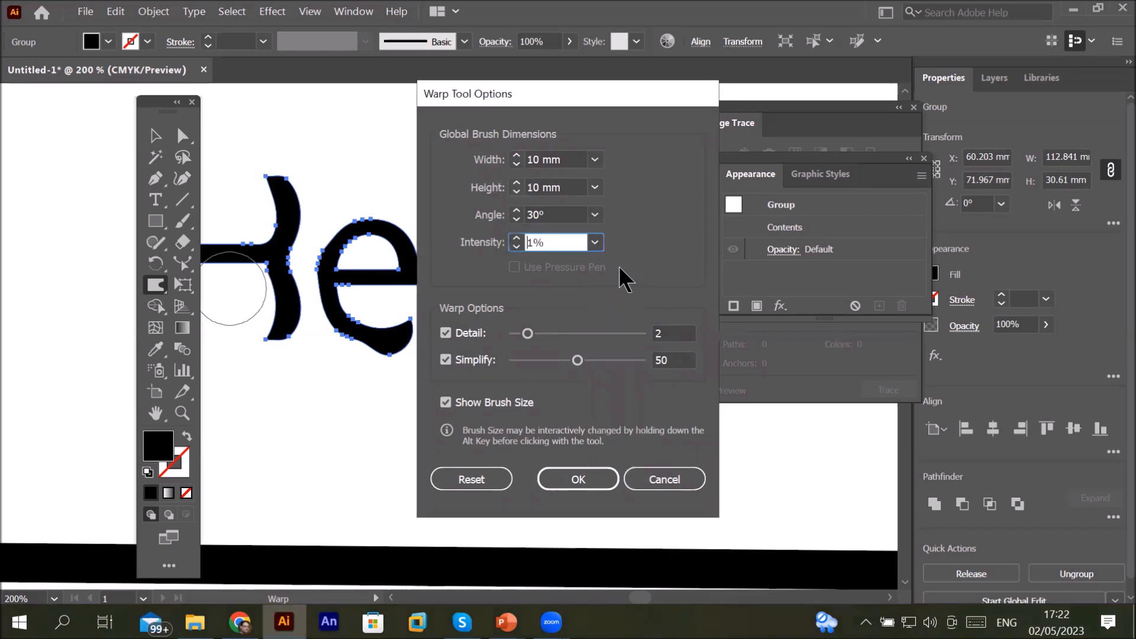
left_click(595, 475)
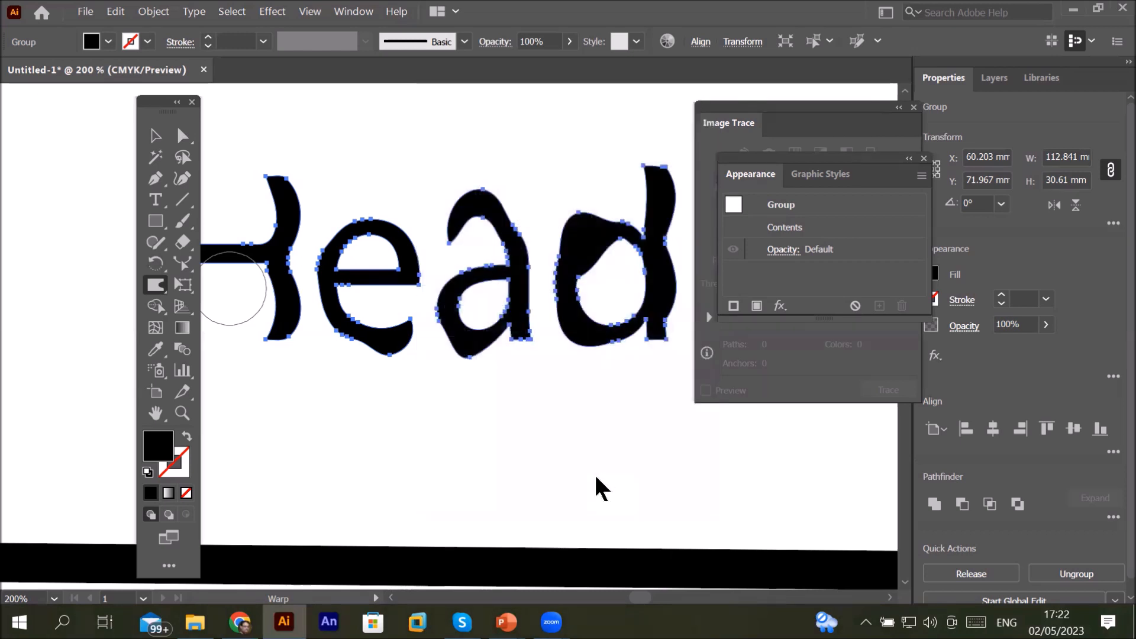
Step: Apply low-intensity warps to the top of the d's bowl, zooming in to compare the subtle effect
mouse_move(457, 191)
left_mouse_down()
mouse_move(444, 184)
mouse_move(466, 189)
mouse_move(464, 163)
left_mouse_up()
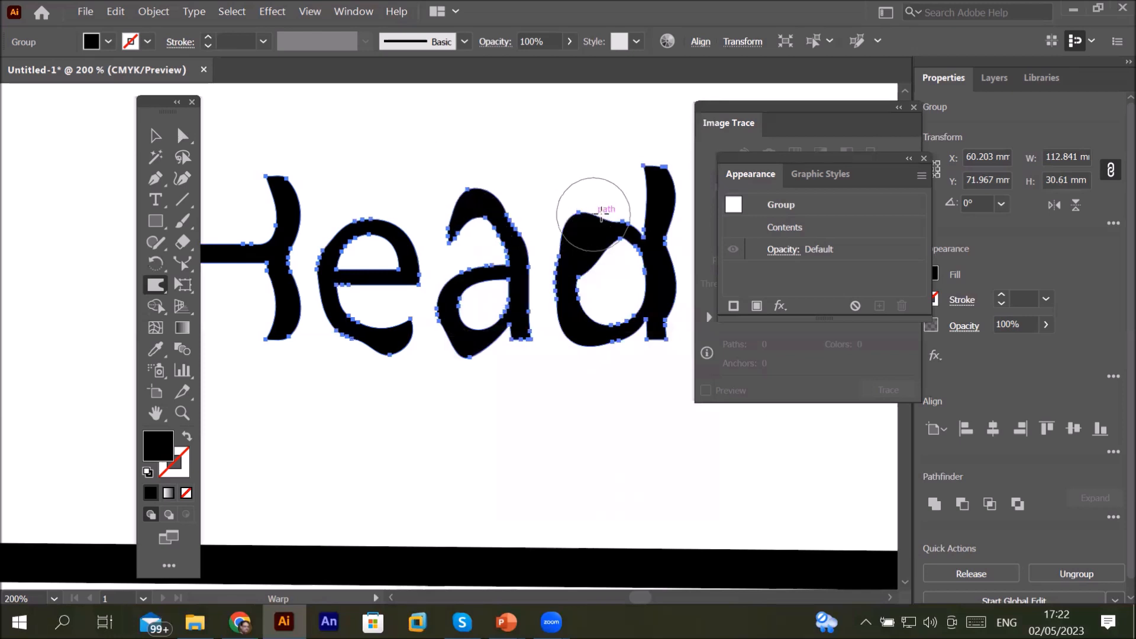
scroll(590, 238, "up", 4)
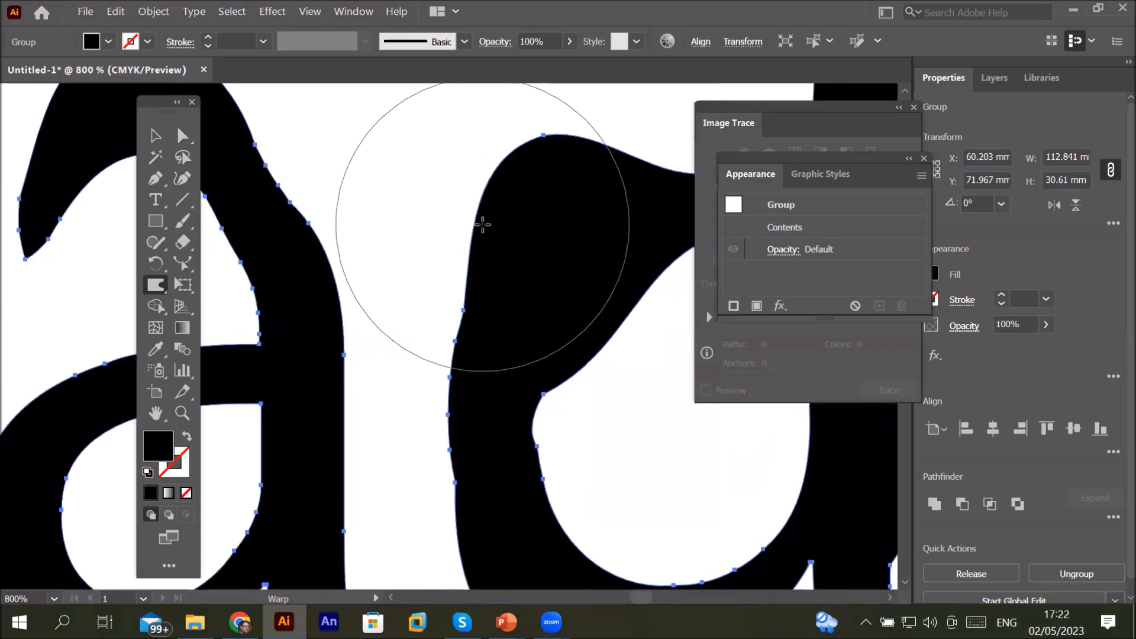
mouse_move(458, 191)
left_mouse_down()
mouse_move(507, 190)
mouse_move(461, 155)
mouse_move(505, 190)
mouse_move(465, 132)
mouse_move(505, 185)
mouse_move(471, 122)
mouse_move(553, 312)
left_mouse_up()
mouse_move(612, 334)
left_mouse_down()
mouse_move(644, 363)
mouse_move(602, 337)
mouse_move(655, 373)
mouse_move(614, 352)
mouse_move(563, 507)
mouse_move(538, 510)
mouse_move(553, 490)
mouse_move(622, 460)
mouse_move(545, 472)
mouse_move(639, 447)
mouse_move(562, 464)
mouse_move(533, 438)
left_mouse_up()
mouse_move(438, 369)
left_mouse_down()
mouse_move(451, 360)
mouse_move(444, 373)
mouse_move(493, 403)
left_mouse_up()
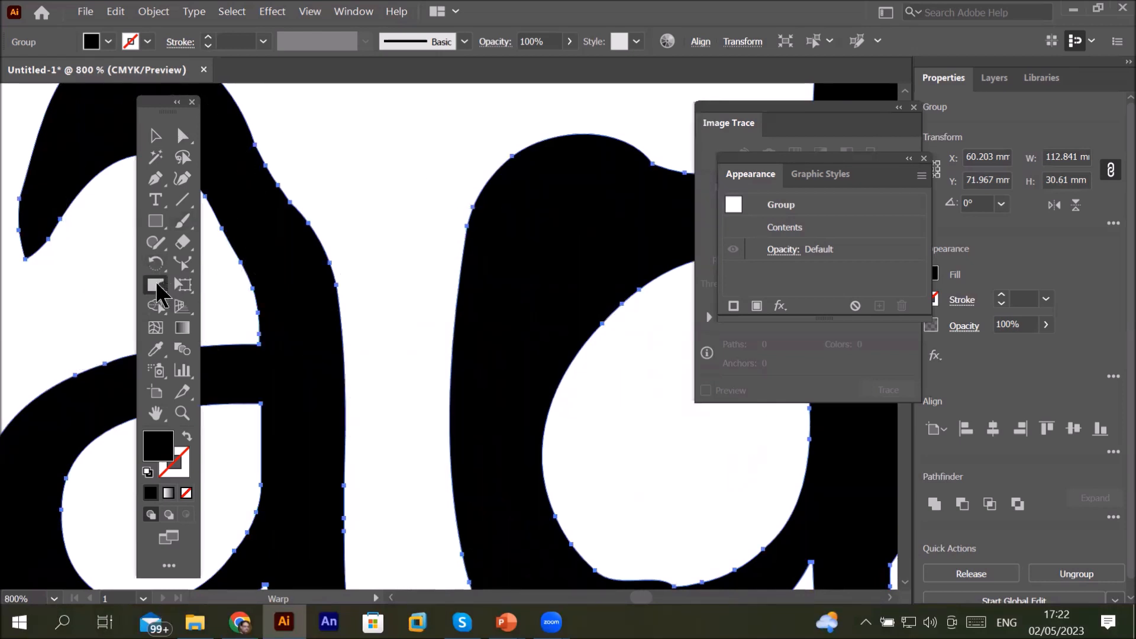
Step: Set the Warp tool's intensity to 100%
double_click(155, 286)
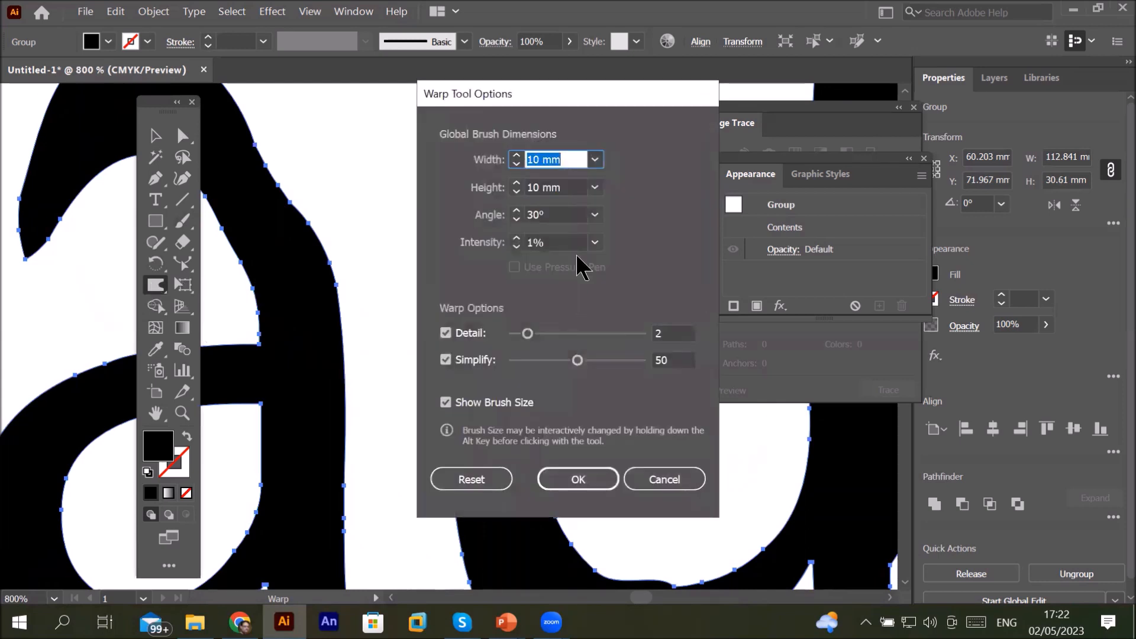
left_click(596, 243)
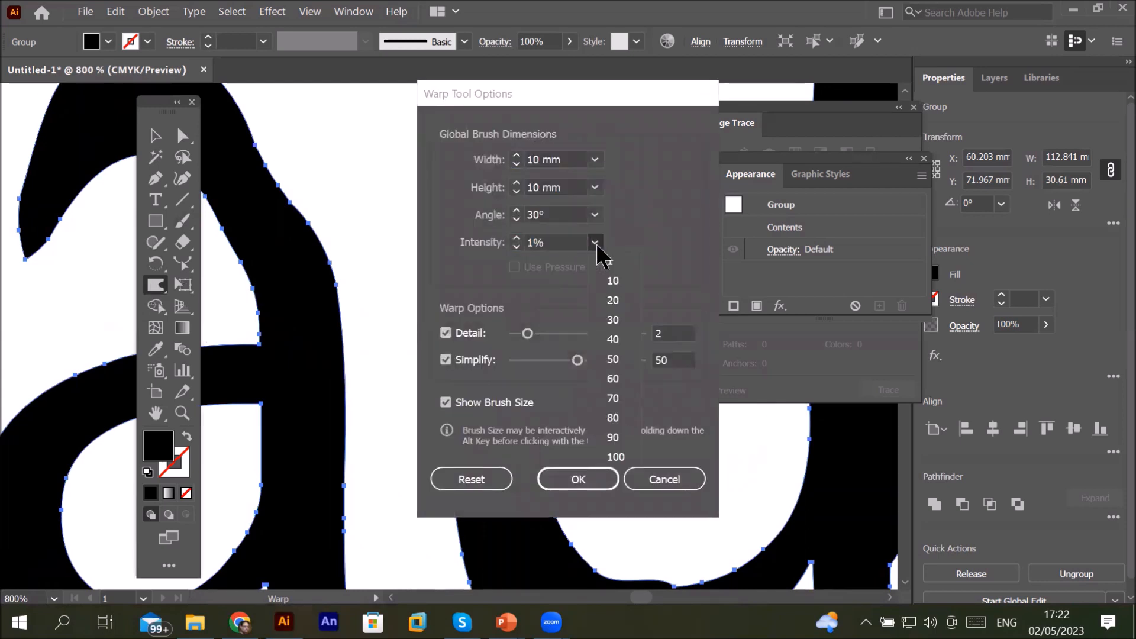
left_click(623, 457)
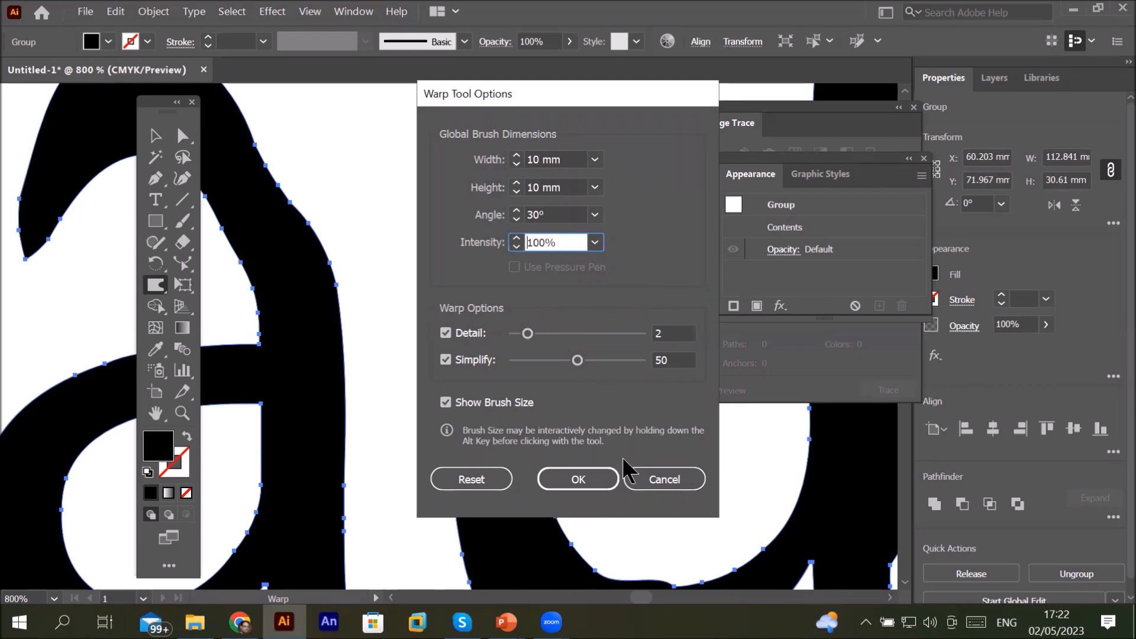
left_click(577, 487)
Step: Warp the d's bowl, the H's top and the a's bottom strongly at full intensity
mouse_move(516, 347)
left_mouse_down()
mouse_move(459, 299)
mouse_move(523, 307)
mouse_move(539, 390)
mouse_move(548, 377)
mouse_move(558, 399)
mouse_move(518, 398)
mouse_move(533, 568)
mouse_move(536, 512)
mouse_move(701, 421)
mouse_move(664, 478)
left_mouse_up()
scroll(571, 434, "down", 5)
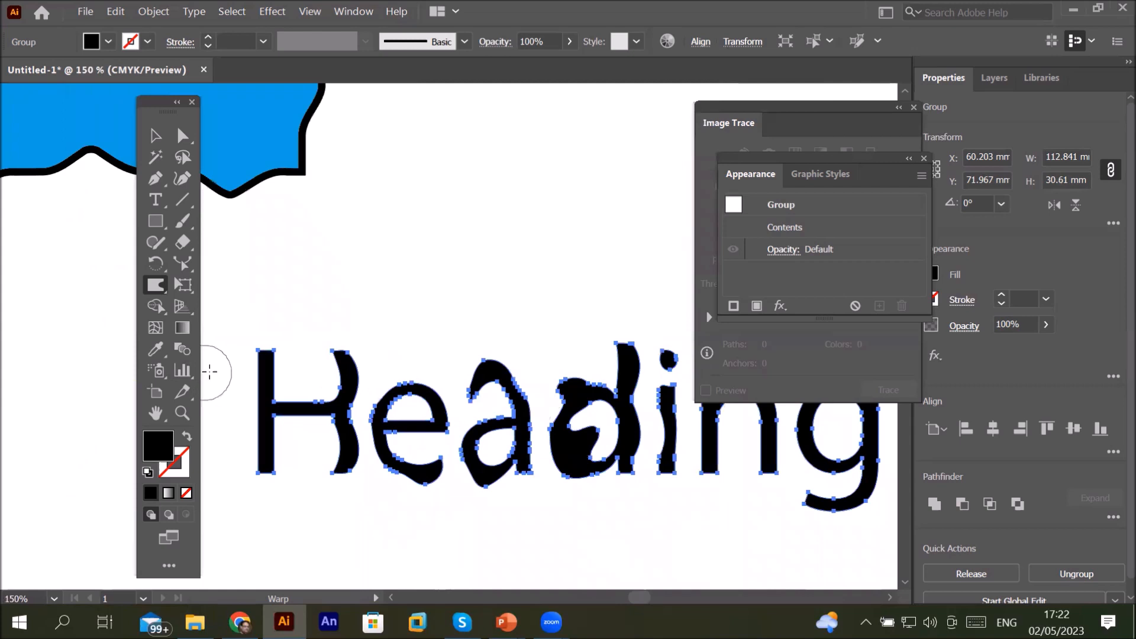
scroll(263, 366, "up", 3)
left_click_drag(269, 362, 435, 360)
mouse_move(510, 448)
left_mouse_down()
mouse_move(499, 398)
mouse_move(622, 303)
left_mouse_up()
scroll(520, 403, "down", 3)
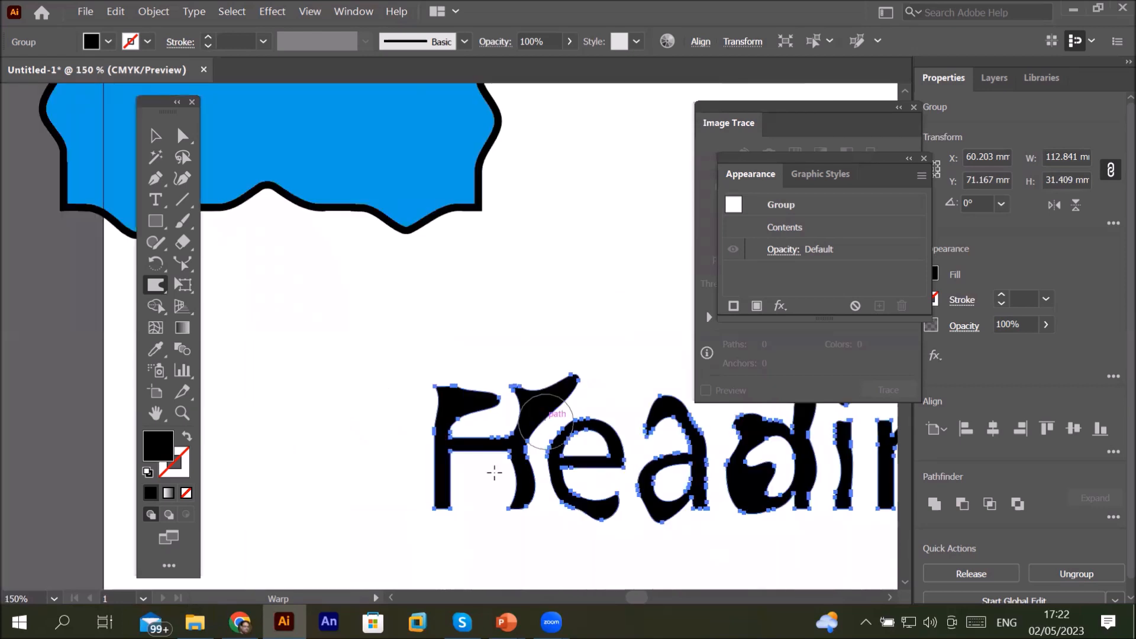
Step: Pull long spikes out of the H leftward and out of the e and a downward
left_click_drag(440, 475, 281, 476)
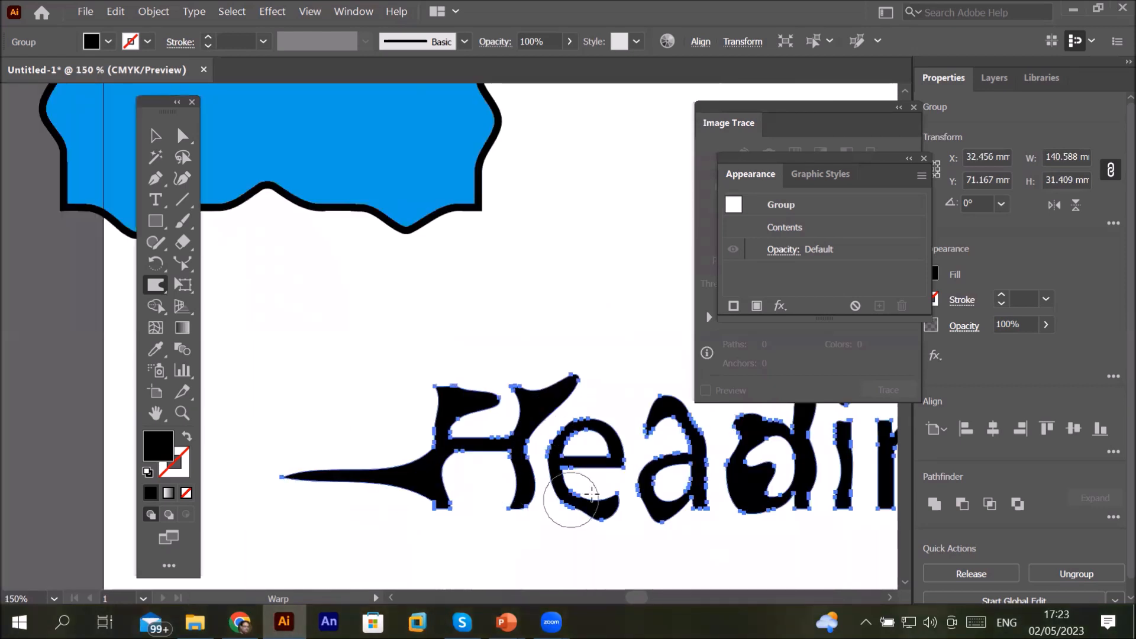
left_click_drag(531, 489, 599, 576)
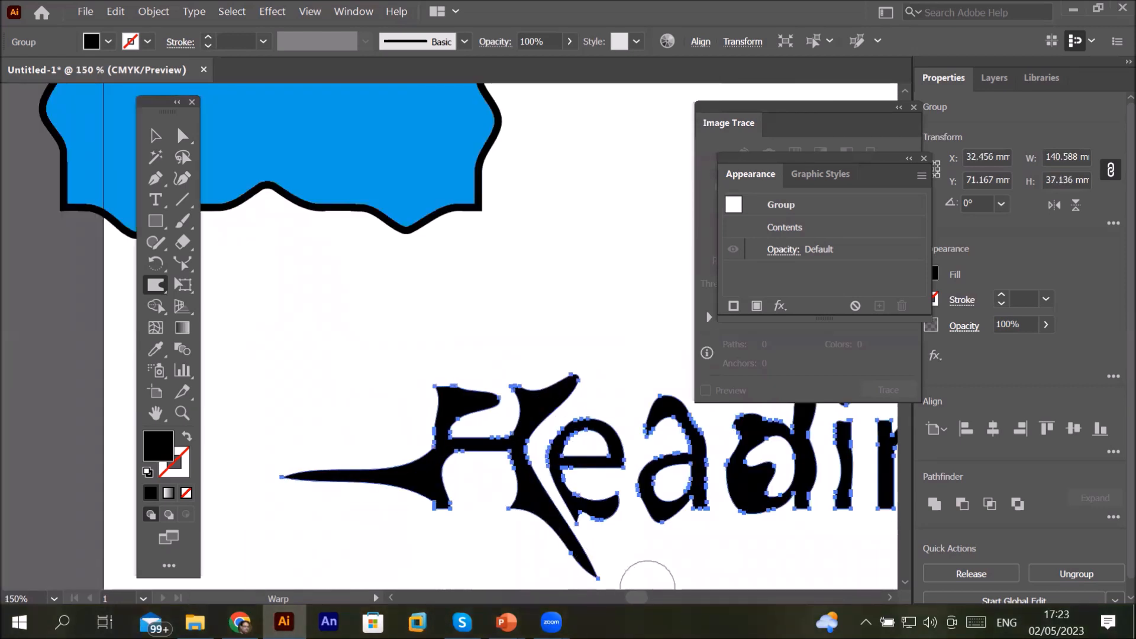
mouse_move(453, 515)
left_mouse_down()
mouse_move(436, 507)
mouse_move(346, 566)
left_mouse_up()
mouse_move(651, 498)
left_mouse_down()
mouse_move(658, 573)
mouse_move(640, 595)
left_mouse_up()
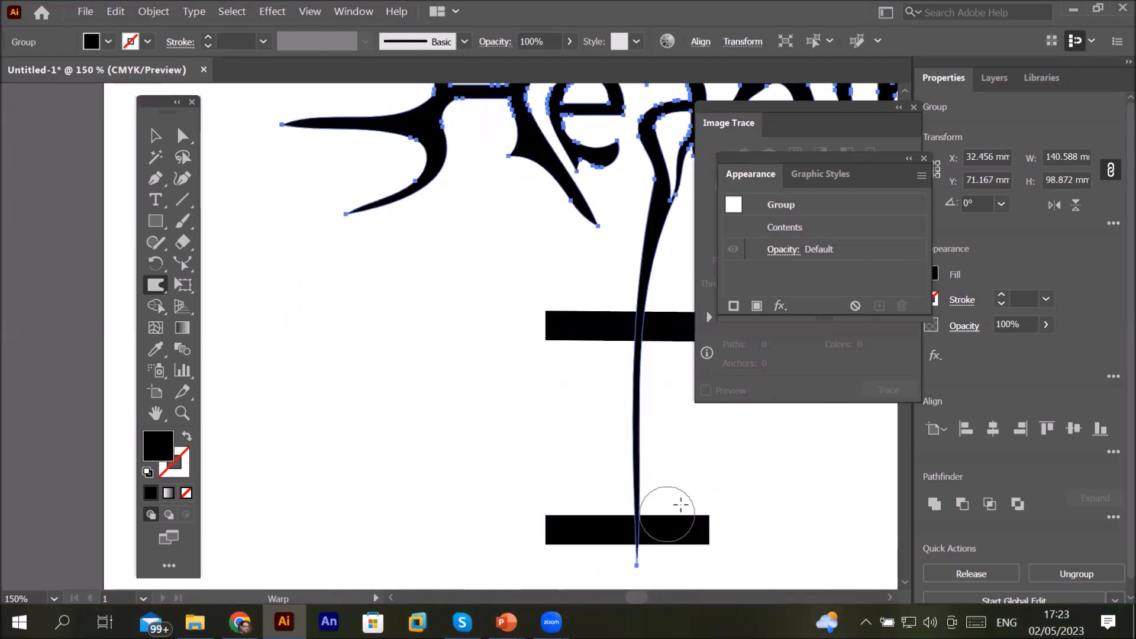
Step: Close the Image Trace and Appearance panels
scroll(623, 155, "down", 1)
scroll(623, 154, "down", 2)
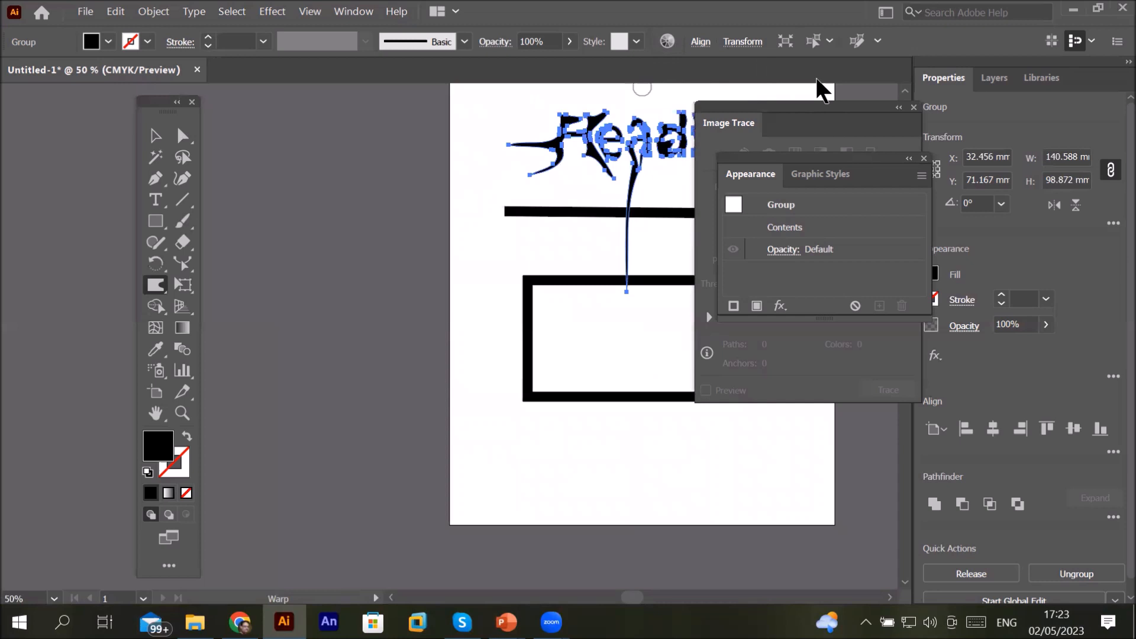
left_click(876, 113)
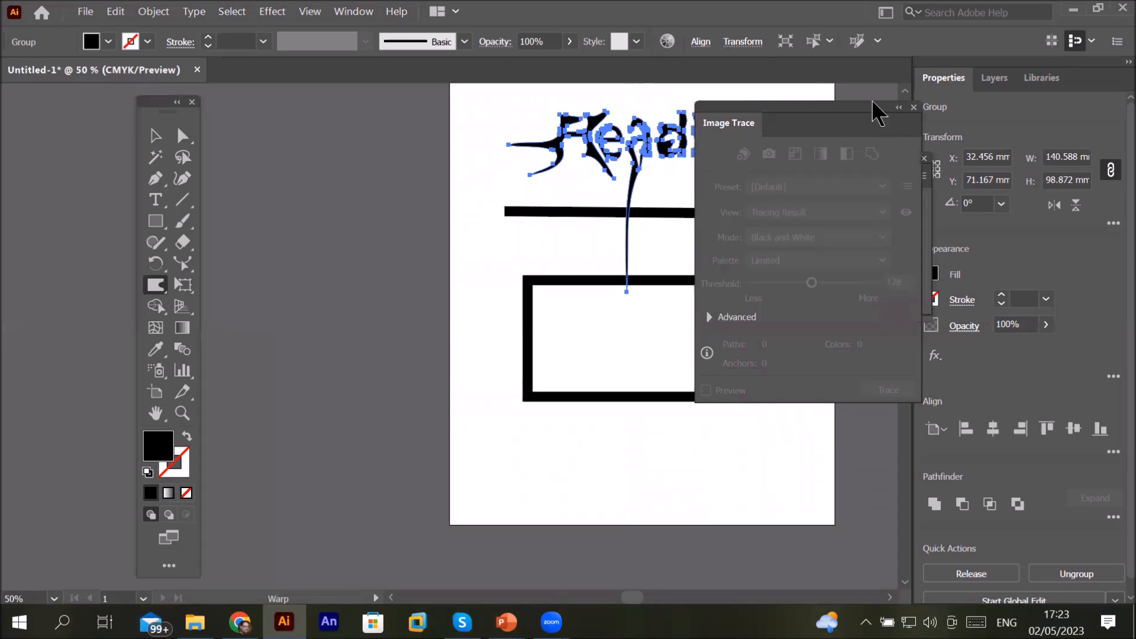
left_click(914, 107)
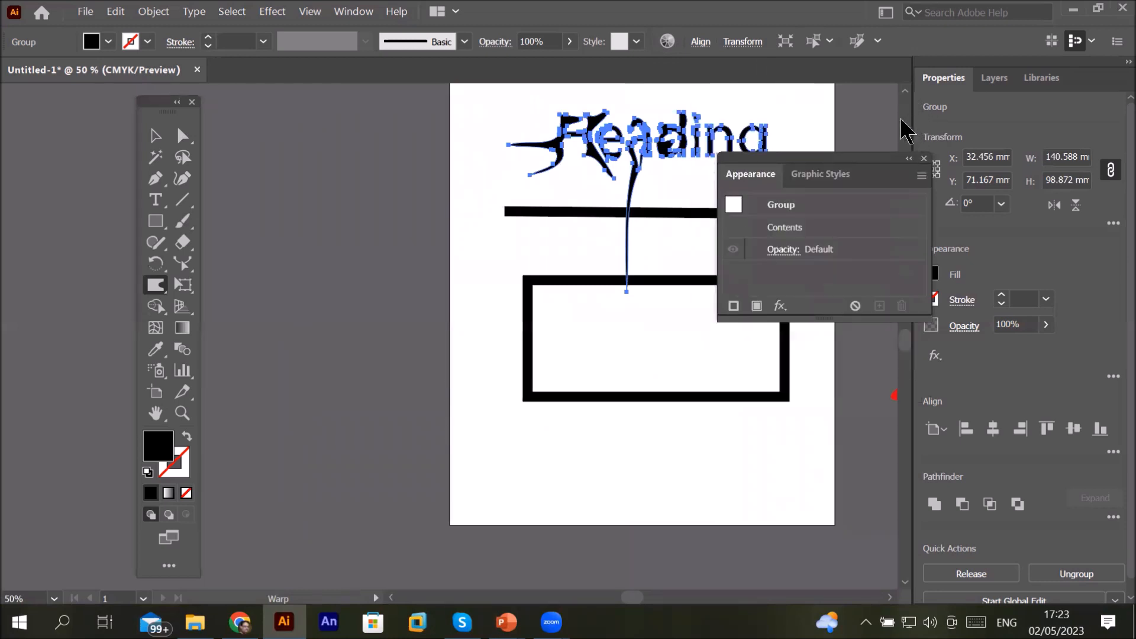
left_click(924, 159)
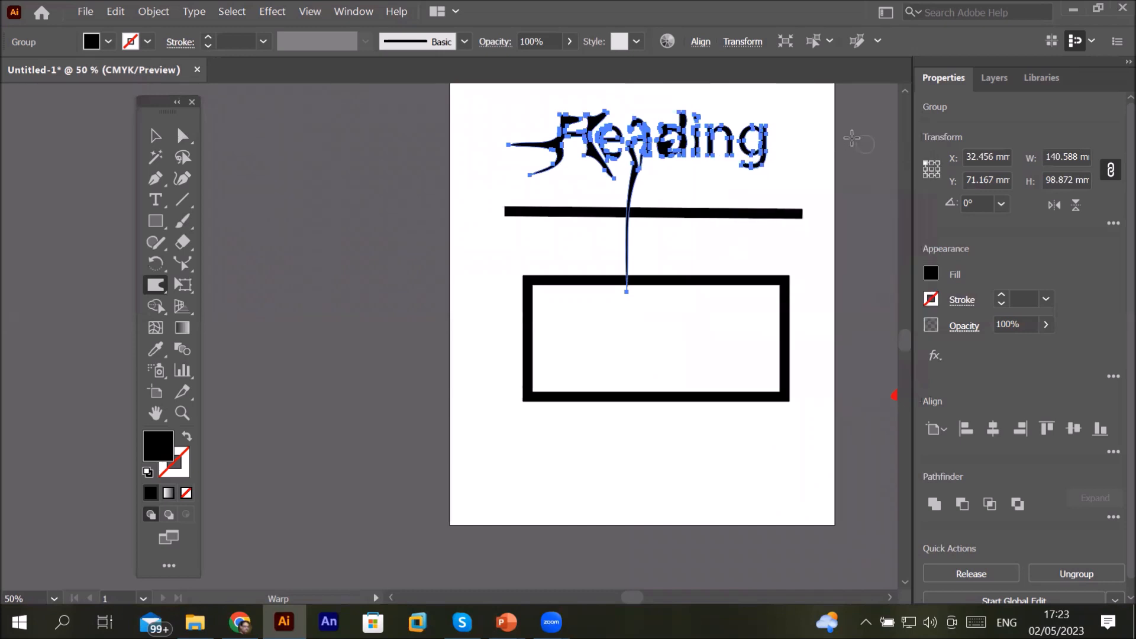
Step: Warp the g outward into sweeping spikes and pull the bottoms of the i, n and d downward
scroll(800, 121, "up", 3)
scroll(799, 121, "up", 1)
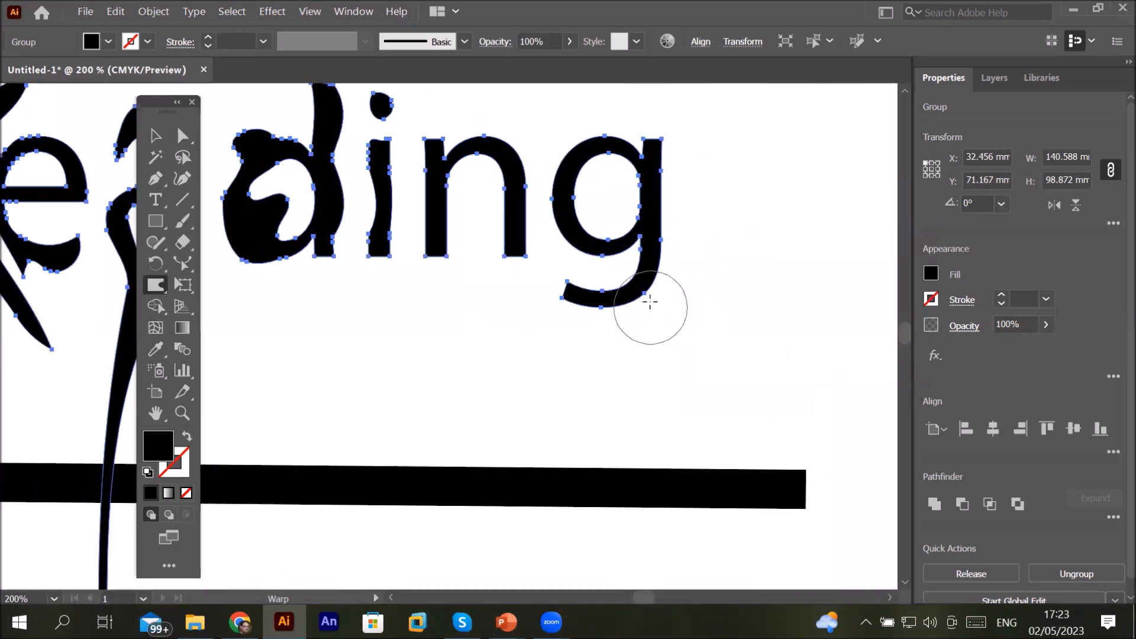
mouse_move(649, 280)
left_mouse_down()
mouse_move(708, 315)
mouse_move(806, 294)
left_mouse_up()
mouse_move(665, 198)
left_mouse_down()
mouse_move(700, 201)
mouse_move(726, 228)
left_mouse_up()
mouse_move(660, 134)
left_mouse_down()
mouse_move(677, 107)
mouse_move(710, 98)
mouse_move(745, 114)
left_mouse_up()
mouse_move(580, 217)
left_mouse_down()
mouse_move(574, 248)
mouse_move(507, 322)
mouse_move(592, 237)
mouse_move(584, 219)
left_mouse_up()
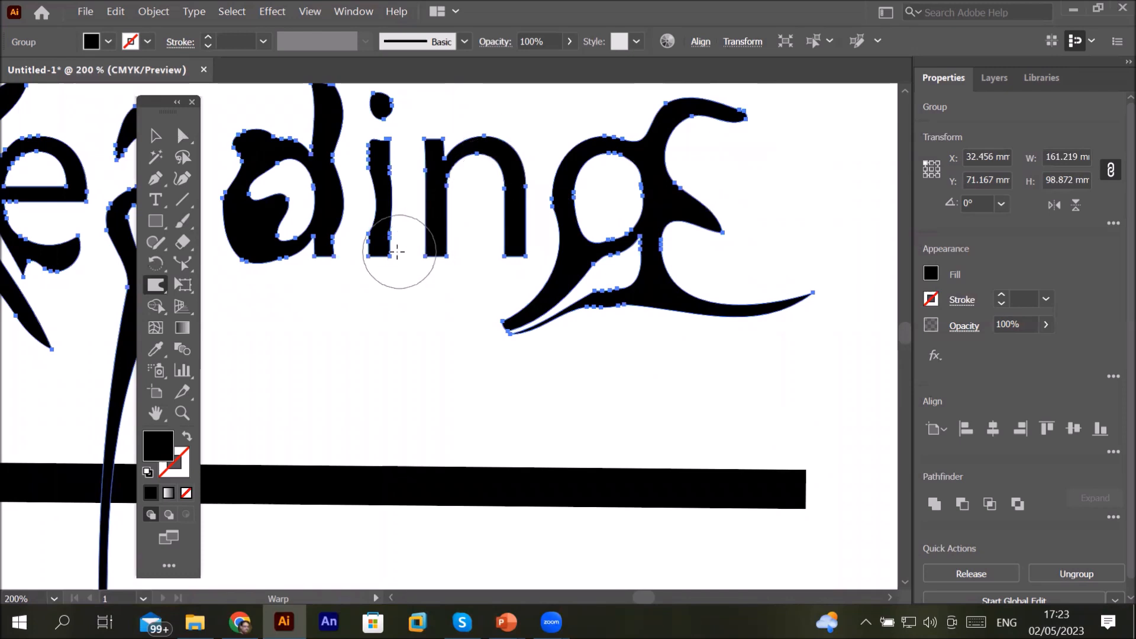
left_click_drag(410, 253, 407, 389)
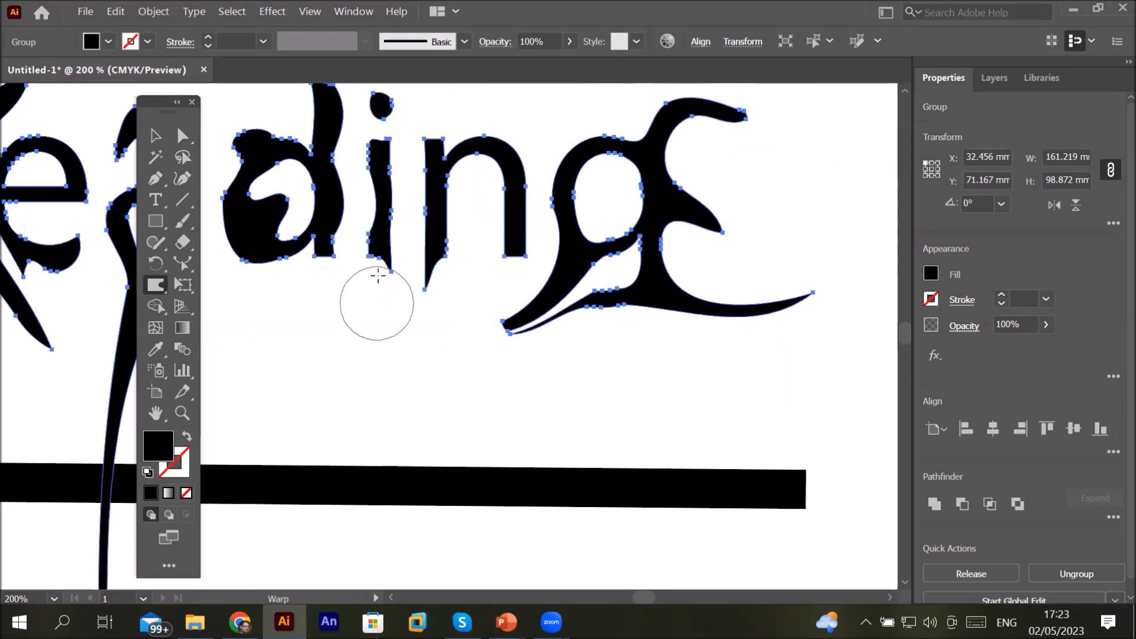
left_click_drag(341, 260, 335, 431)
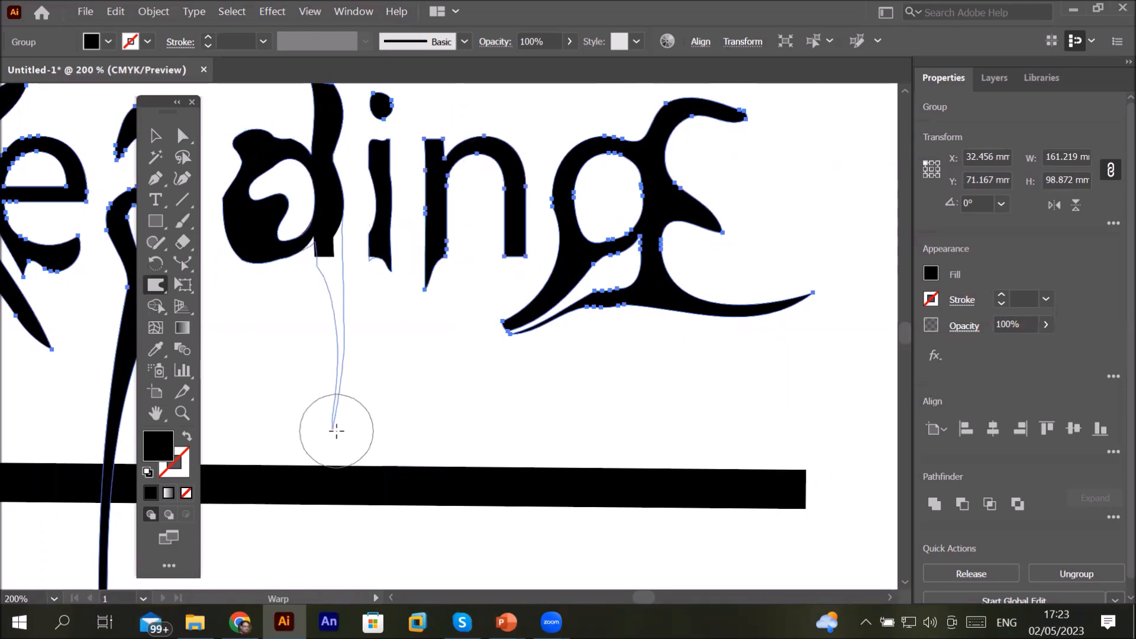
Step: Pull the n's right leg downward into a long spike with the Warp tool
mouse_move(393, 284)
left_mouse_down()
mouse_move(406, 325)
mouse_move(441, 354)
left_mouse_up()
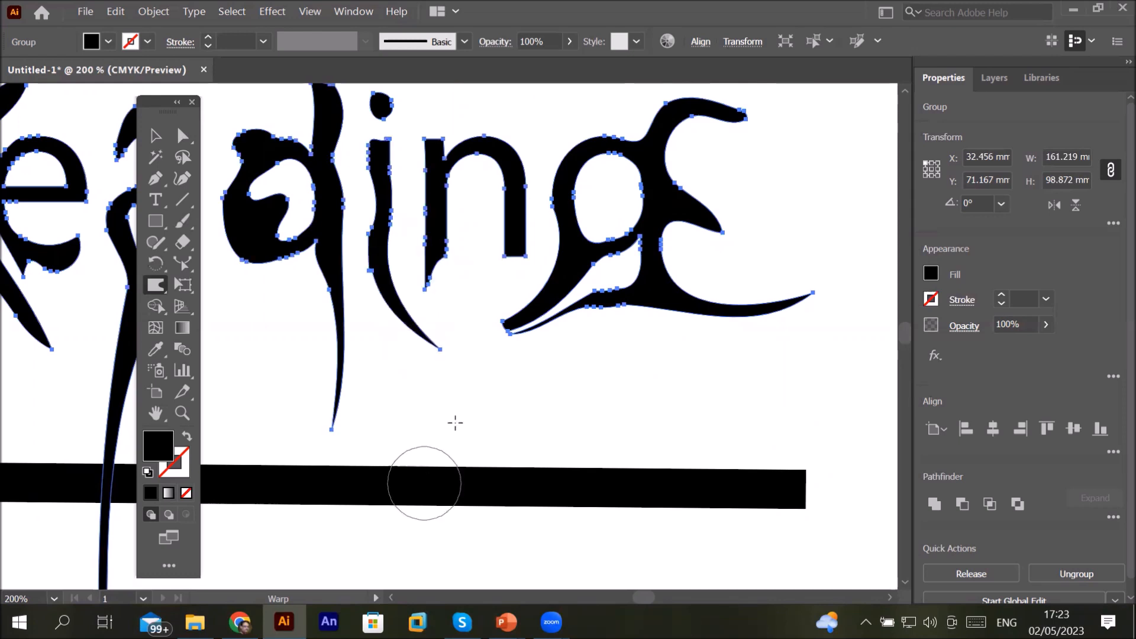
scroll(482, 296, "down", 3)
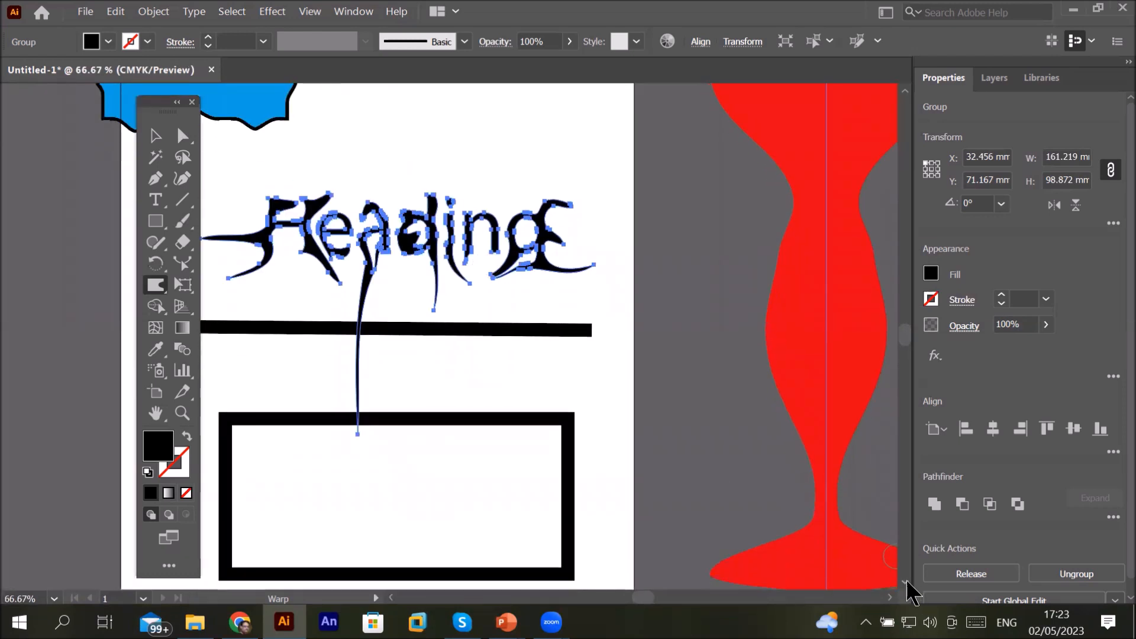
scroll(909, 592, "down", 5)
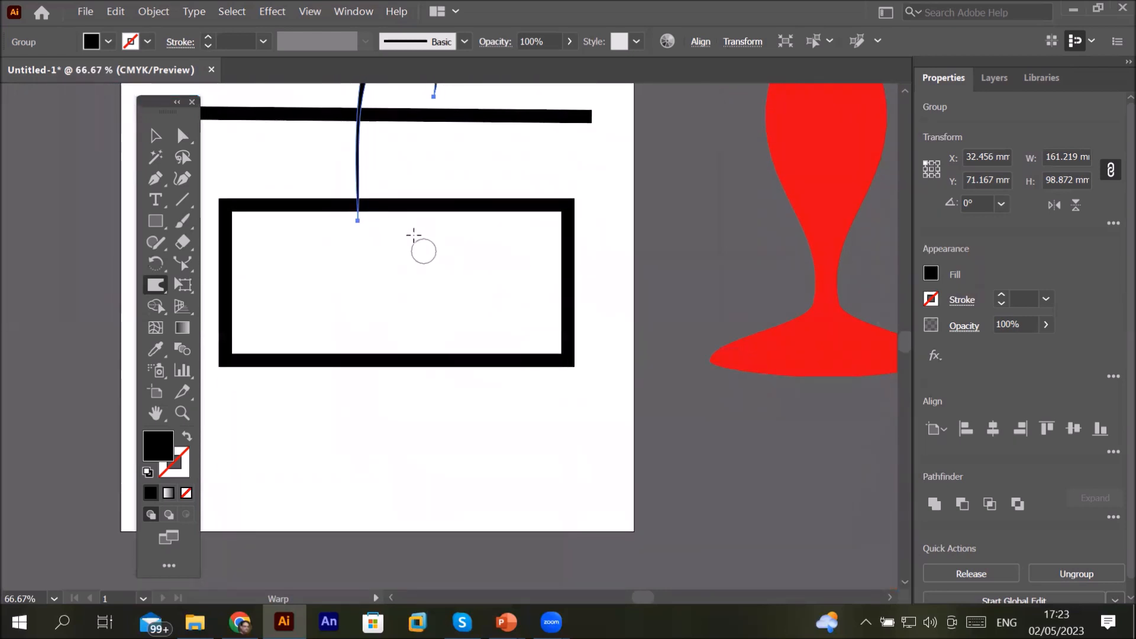
Step: Draw a star about 107 mm wide overlapping the lower half of the rectangle below the heading
left_click(152, 136)
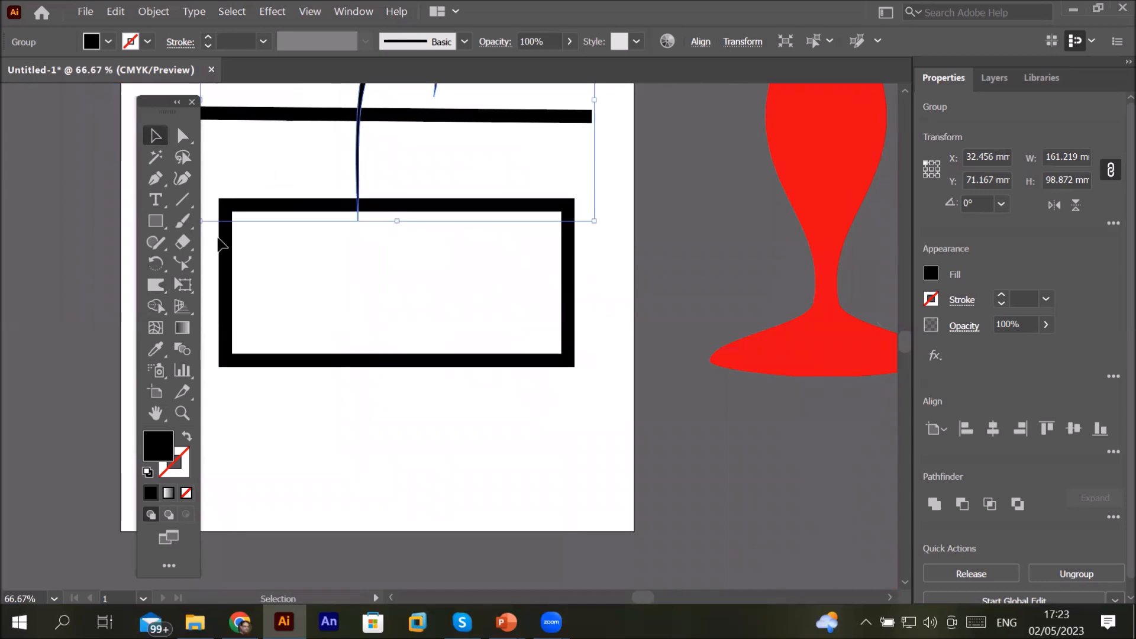
left_click(155, 219)
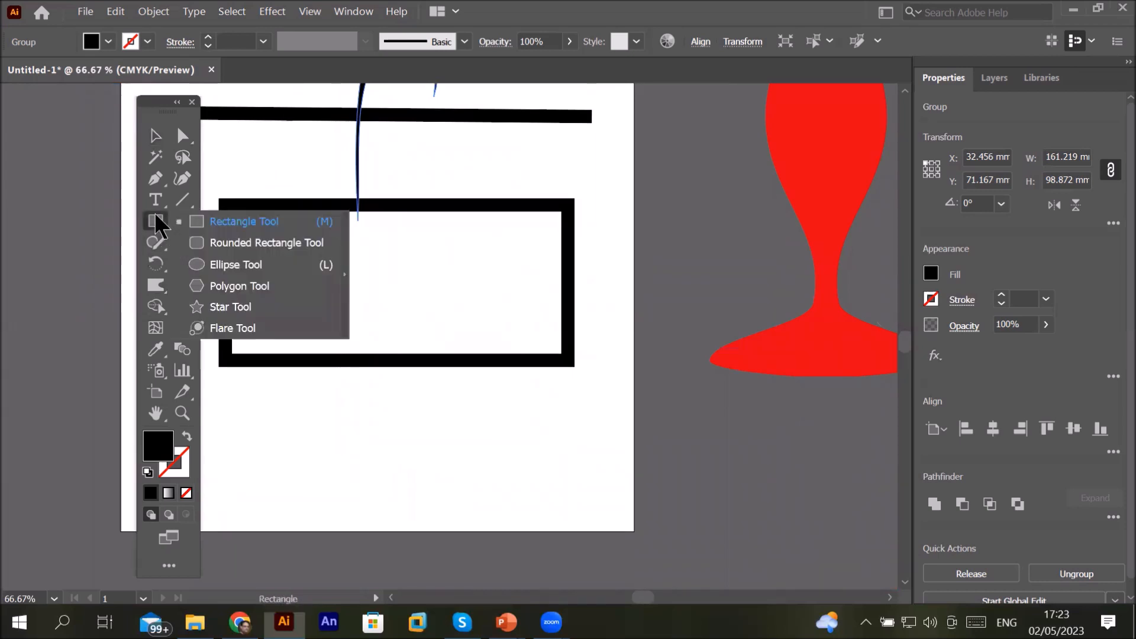
left_click(225, 308)
left_click_drag(348, 406, 429, 517)
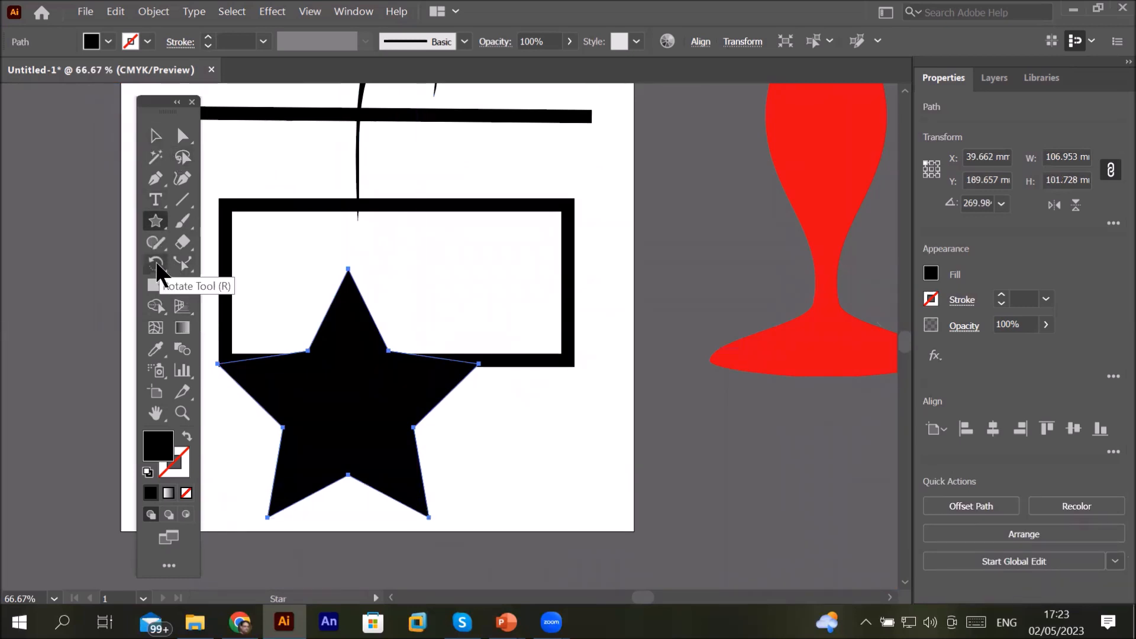
Step: Switch back to the Warp tool, open its tool options and set Intensity to 50%
left_click(154, 286)
right_click(151, 283)
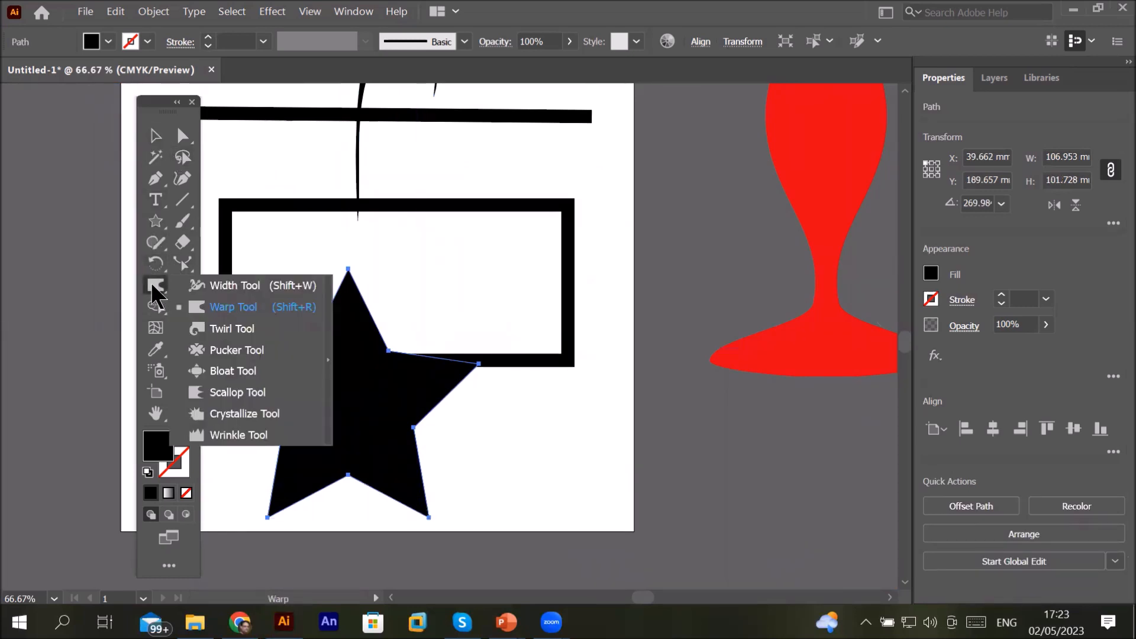
left_click(234, 308)
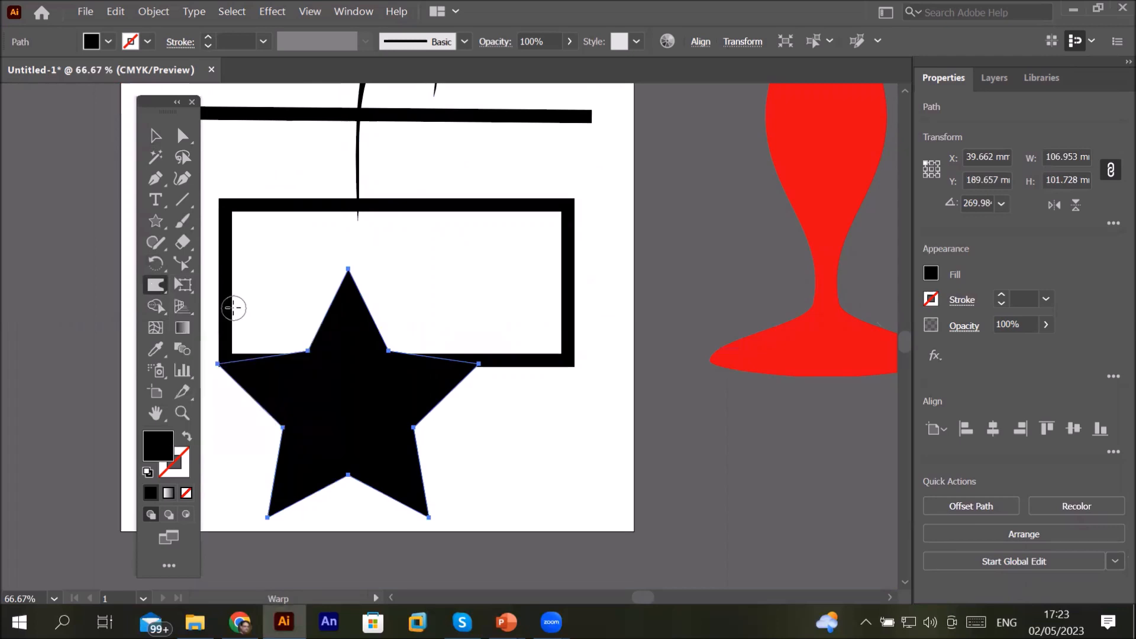
double_click(151, 285)
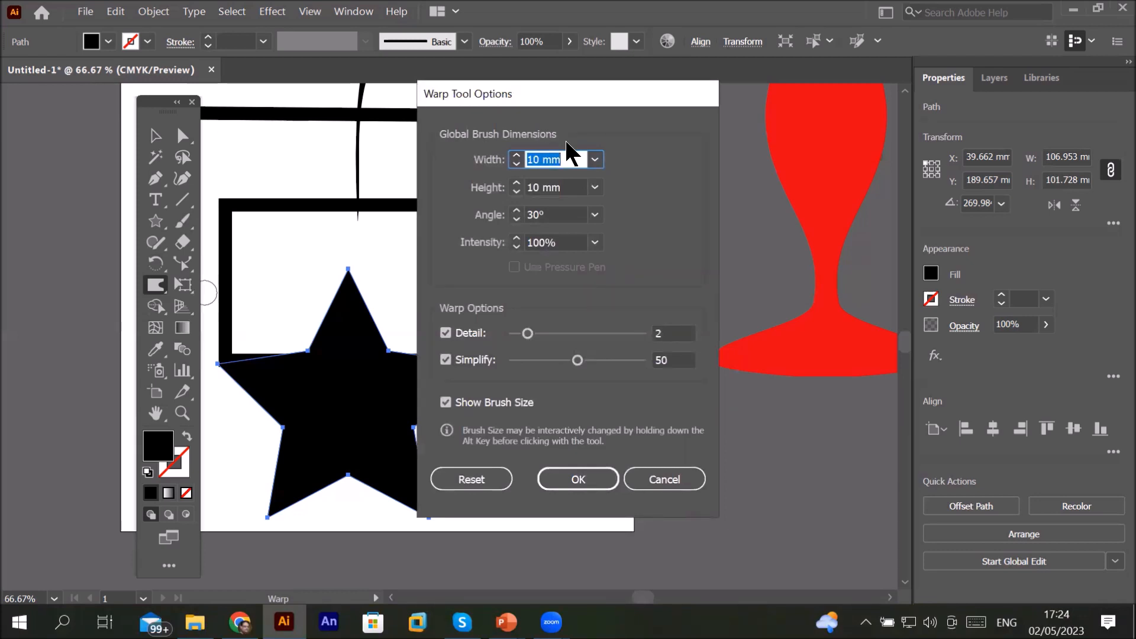
left_click(596, 242)
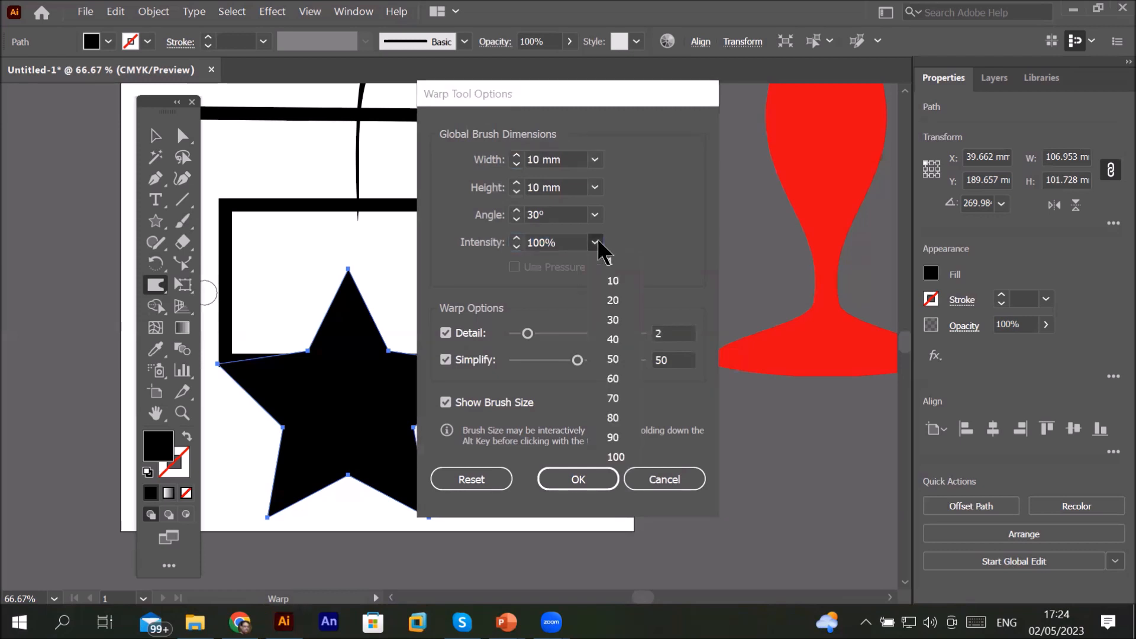
left_click(630, 357)
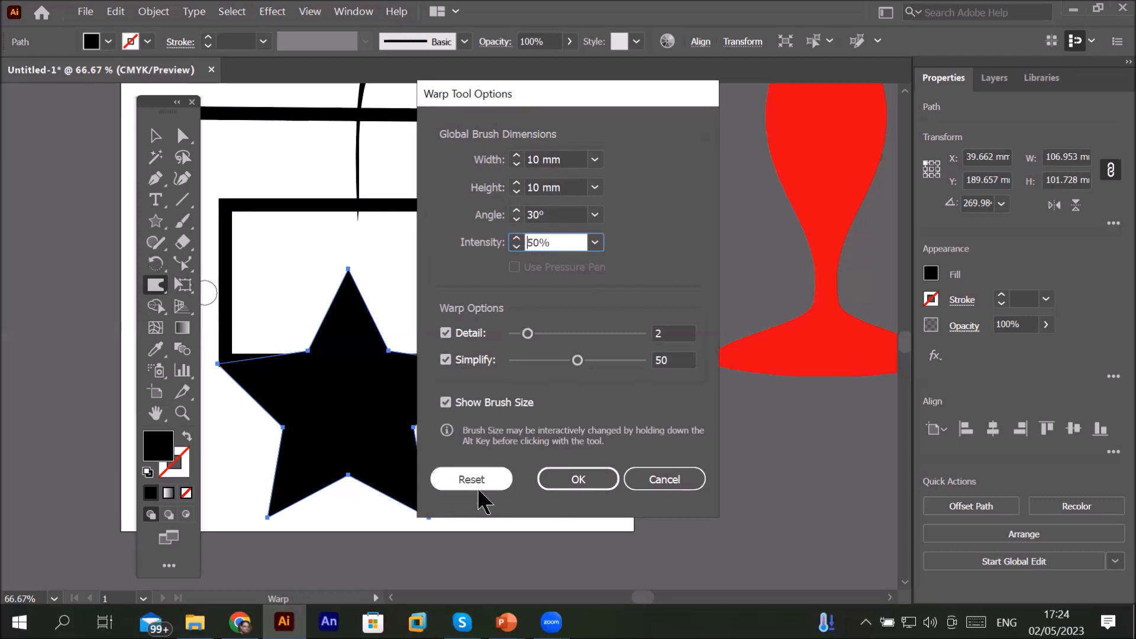
Step: Try Warp brush settings of -45° angle, 10% intensity, Detail 10 and Simplify 30
left_click(595, 215)
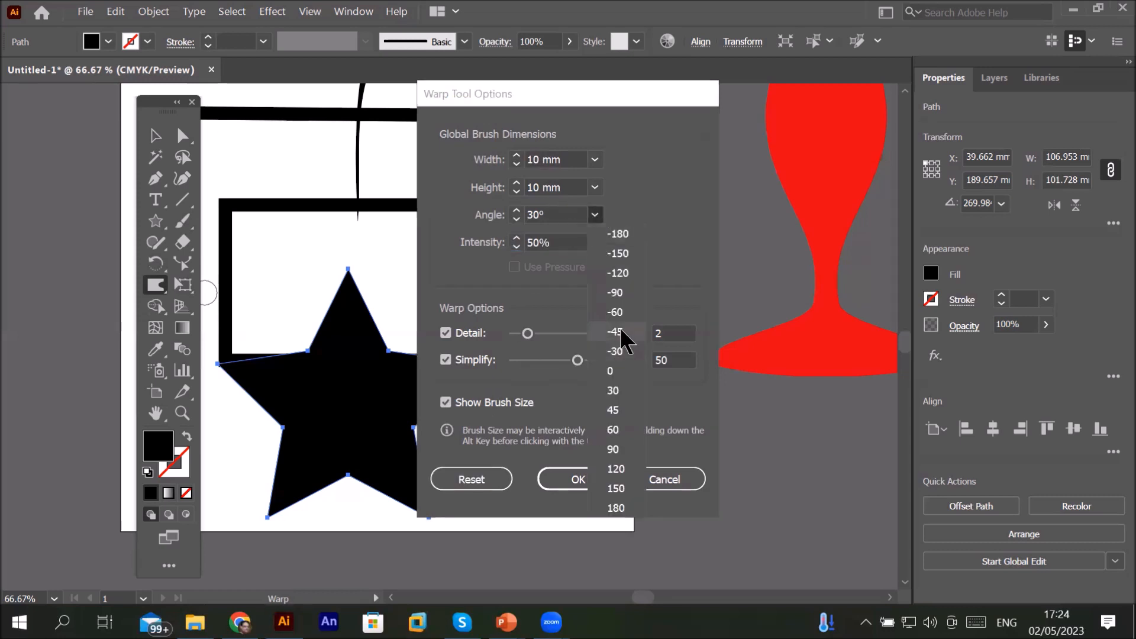
left_click(623, 331)
left_click(595, 242)
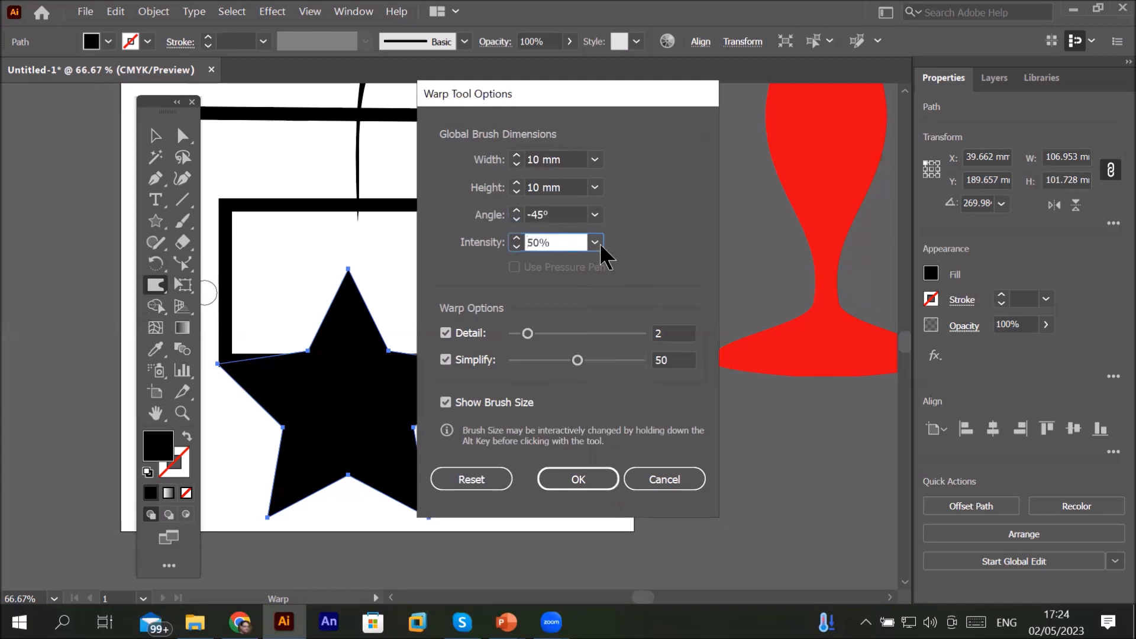
left_click(619, 277)
left_click_drag(527, 334, 642, 332)
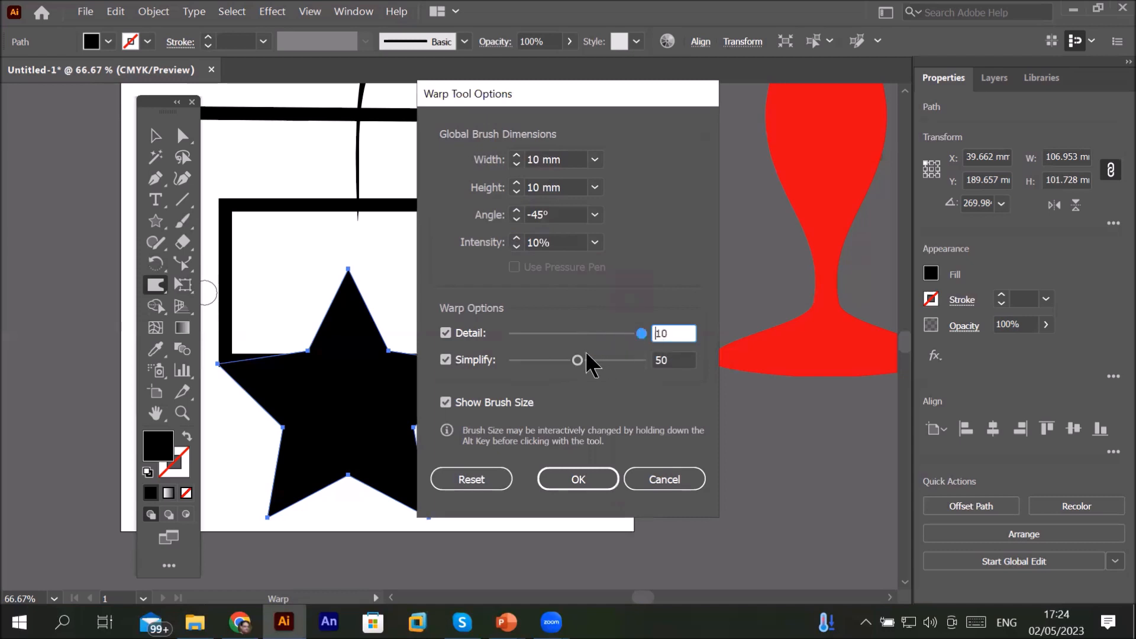
left_click_drag(577, 358, 553, 366)
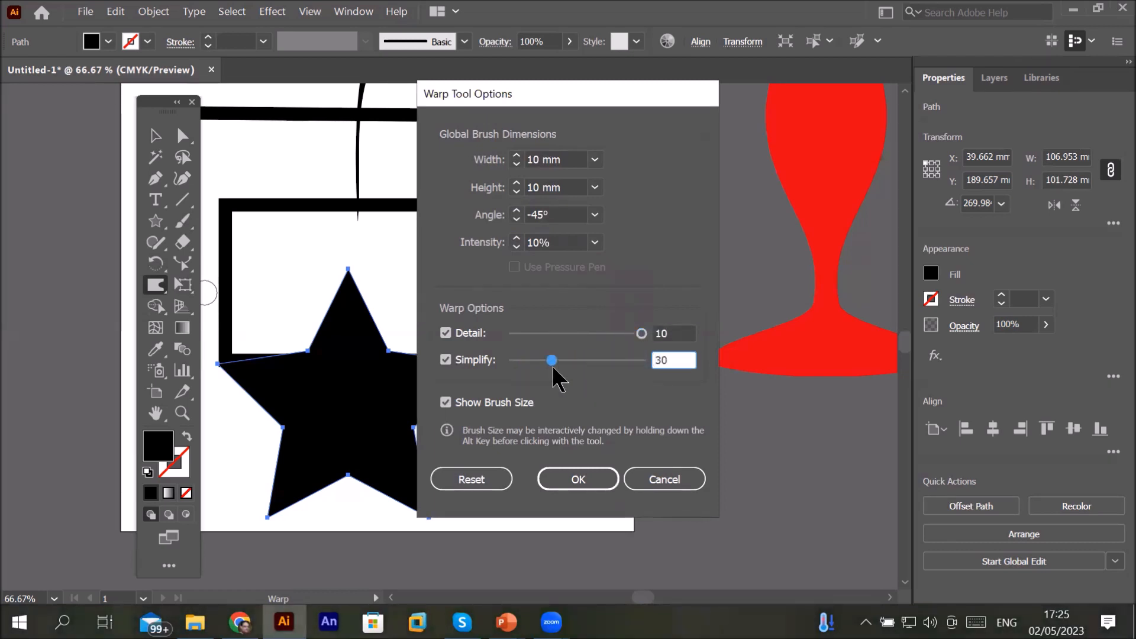
Step: Reset the Warp tool options to defaults and set Detail to 9 and Simplify to 85
left_click(484, 478)
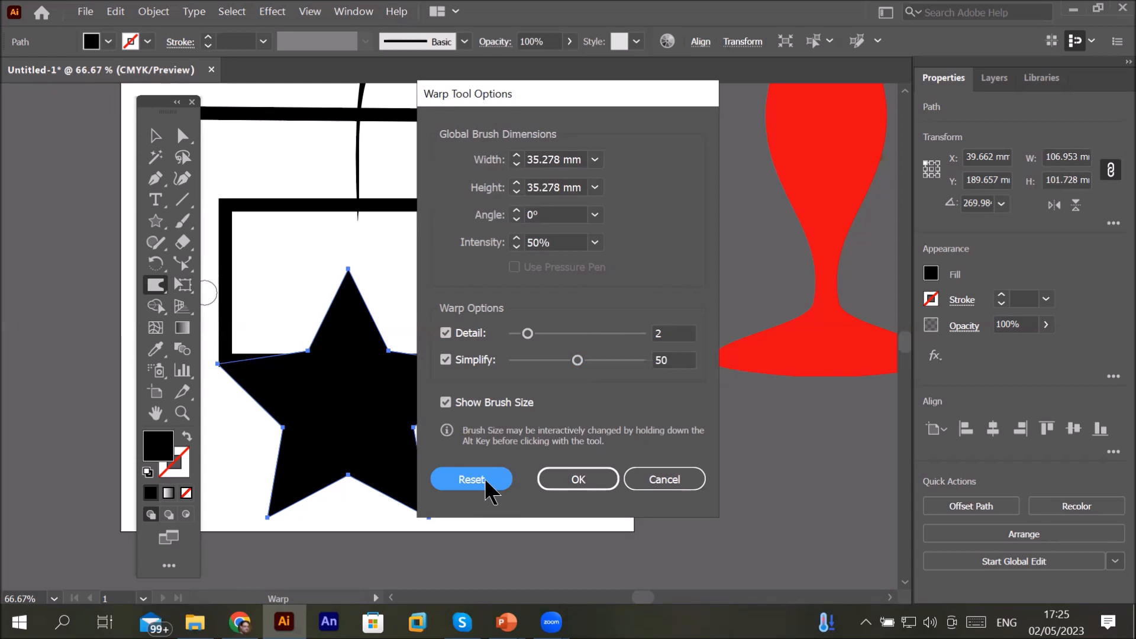
left_click(627, 333)
left_click(623, 360)
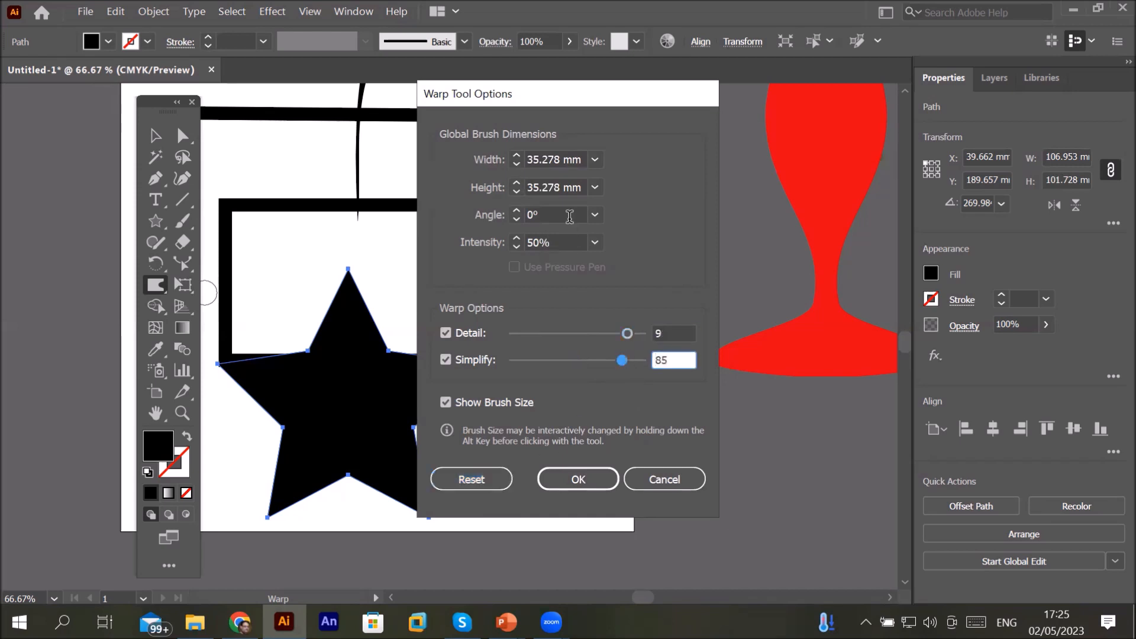
Step: Set the Warp brush angle to 60°, width to 3.528 mm and height to 35.278 mm, and apply
left_click(594, 214)
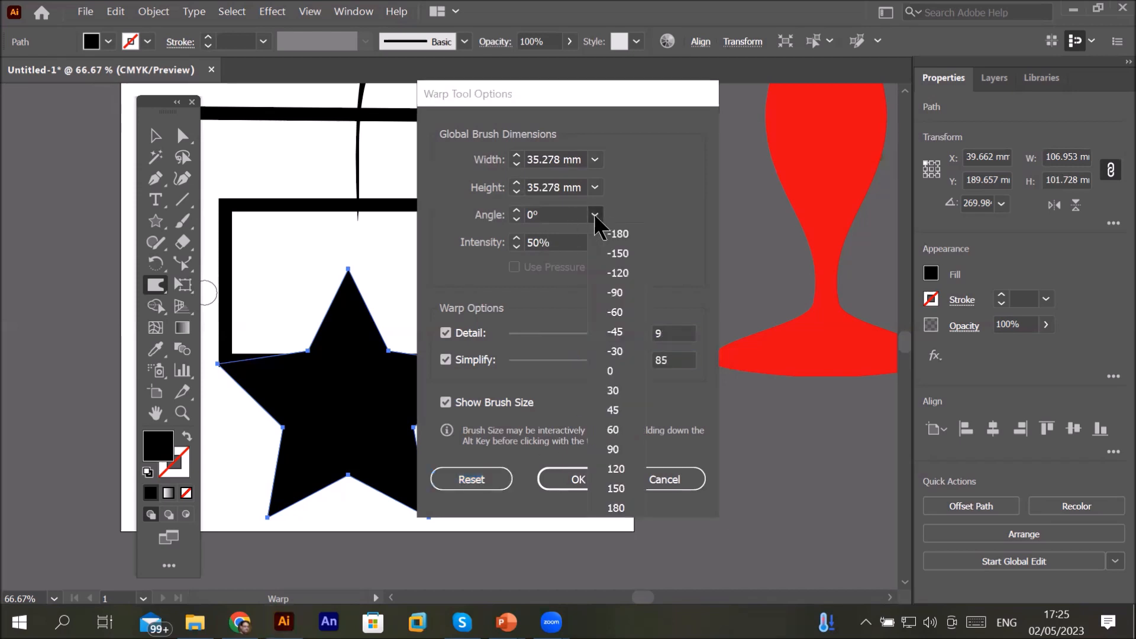
left_click(616, 425)
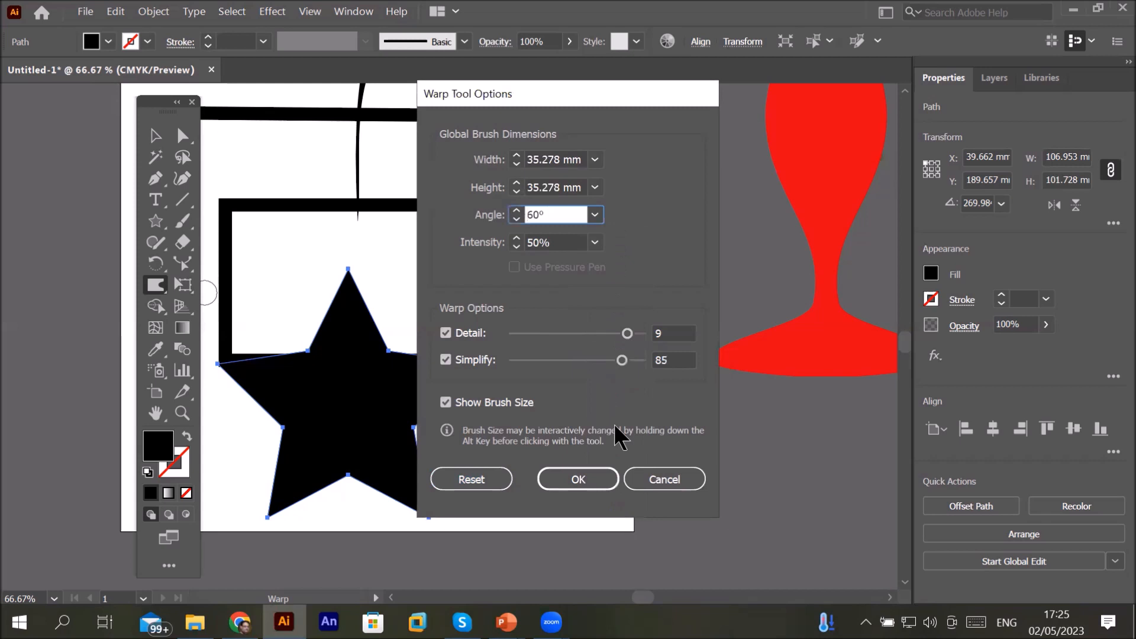
left_click(595, 187)
left_click(621, 307)
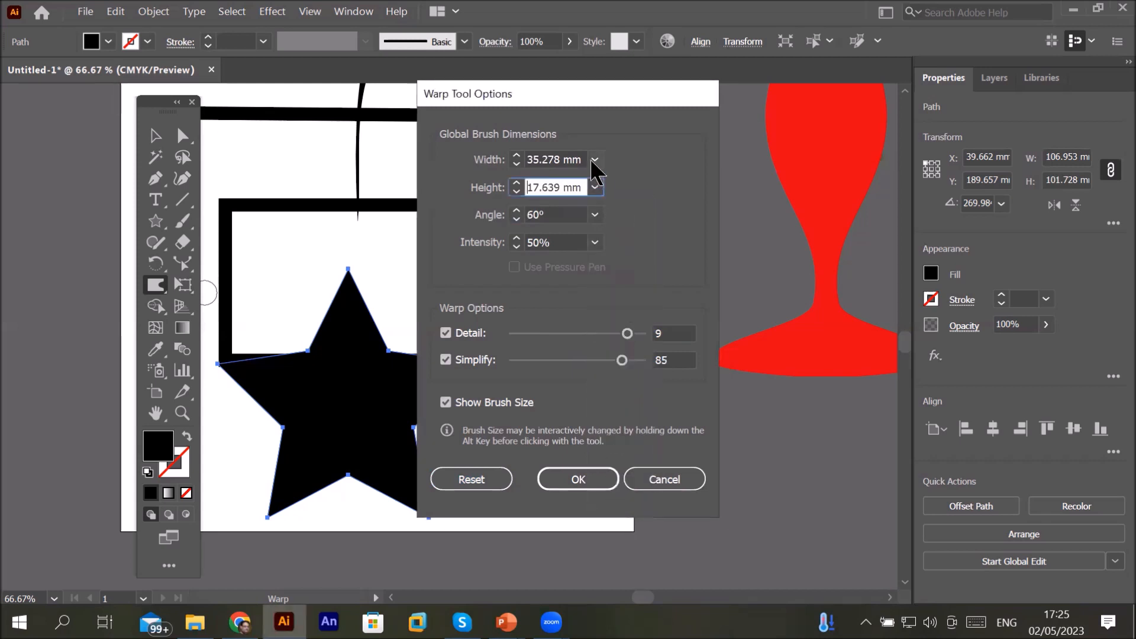
left_click(594, 159)
left_click(612, 211)
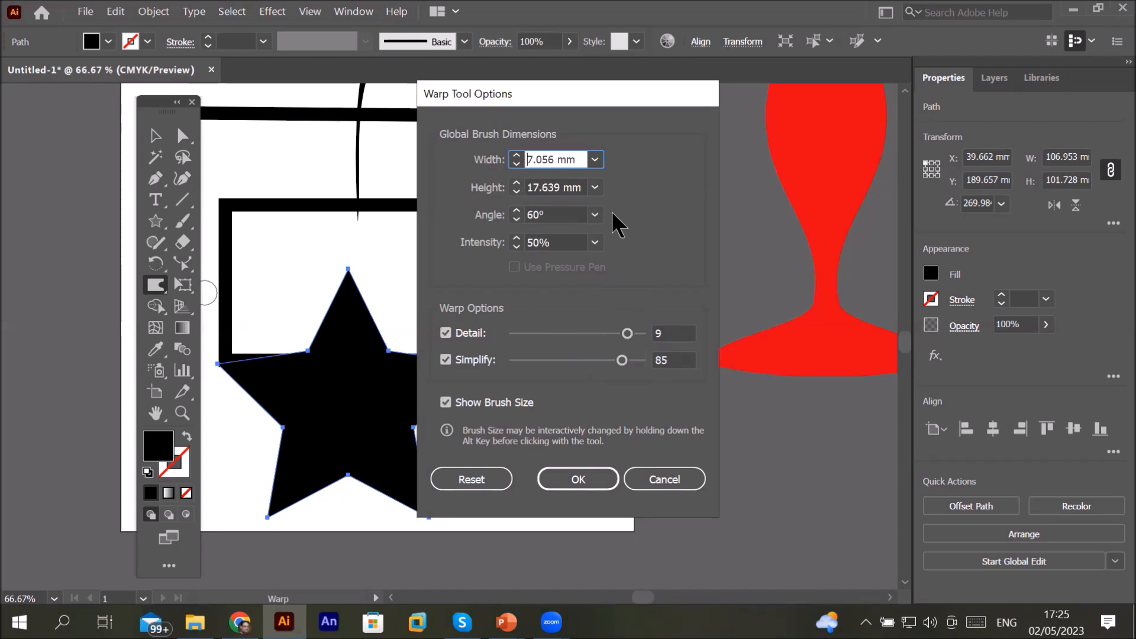
left_click(595, 159)
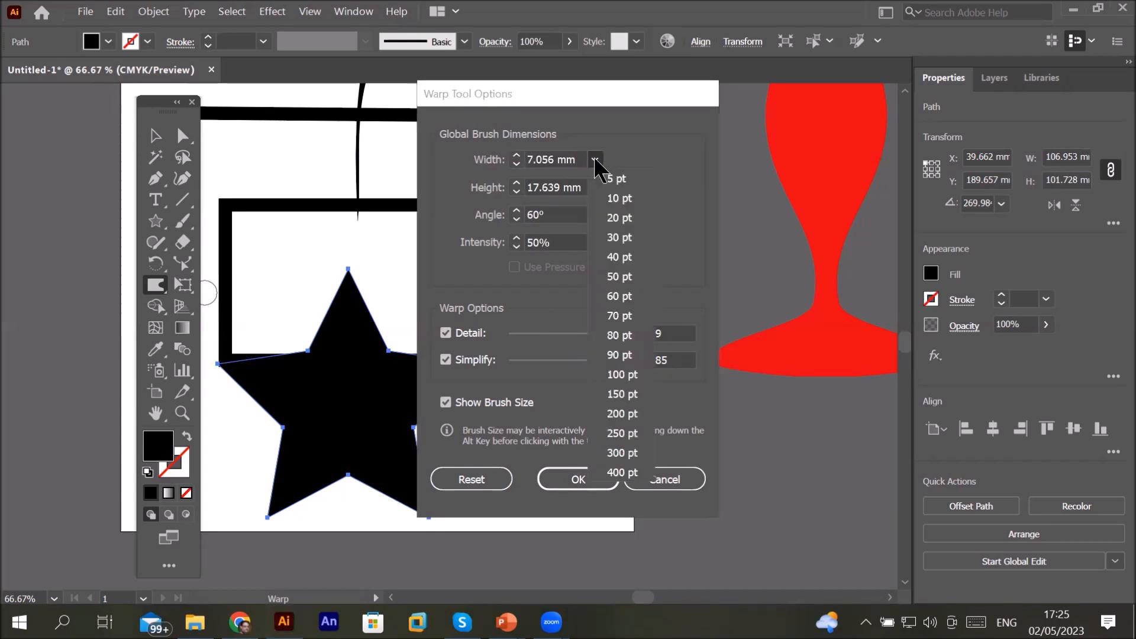
left_click(632, 195)
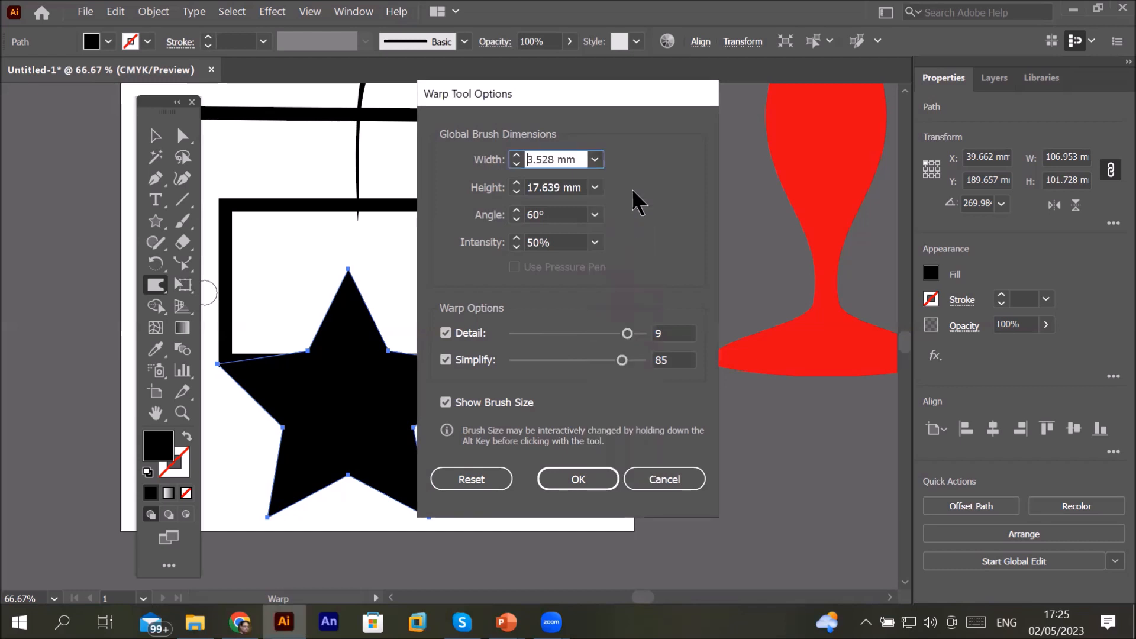
left_click(594, 187)
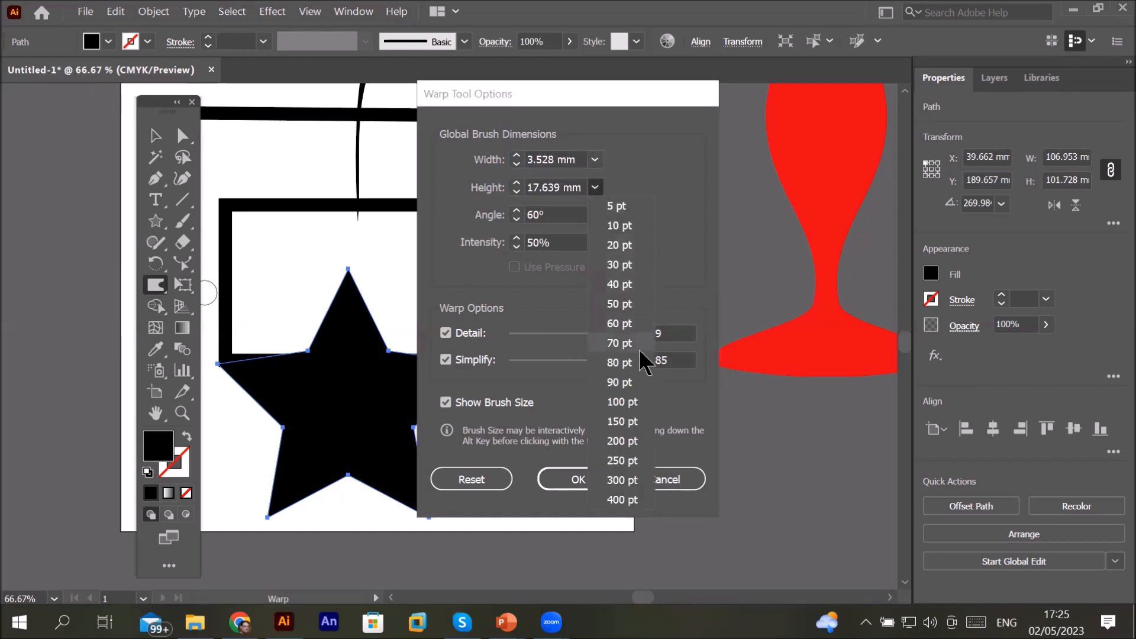
left_click(635, 397)
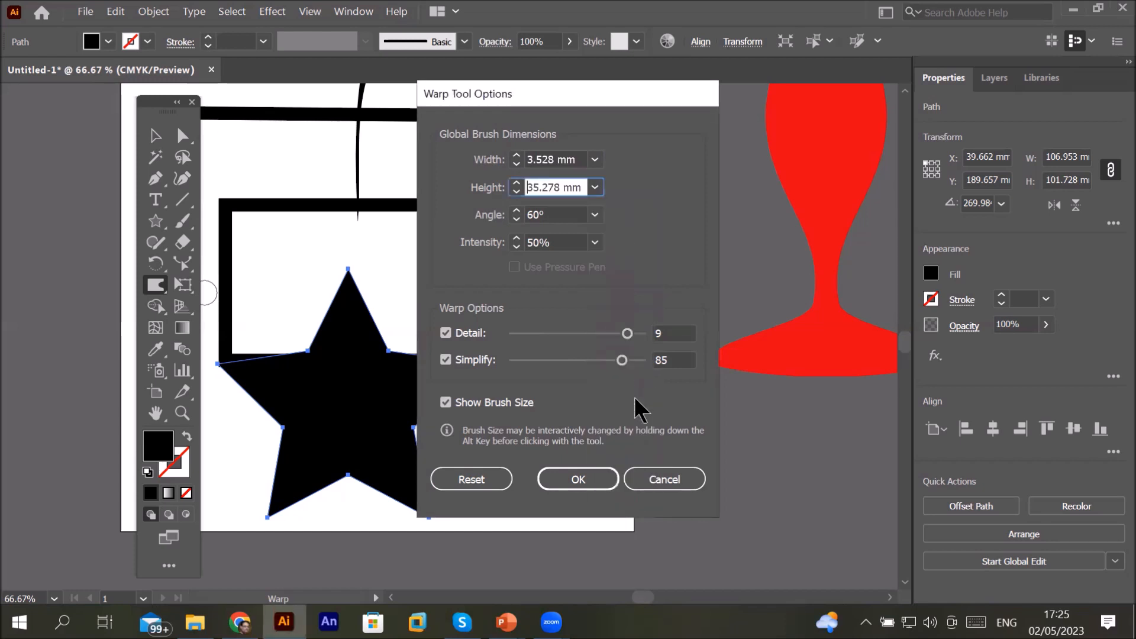
left_click(576, 478)
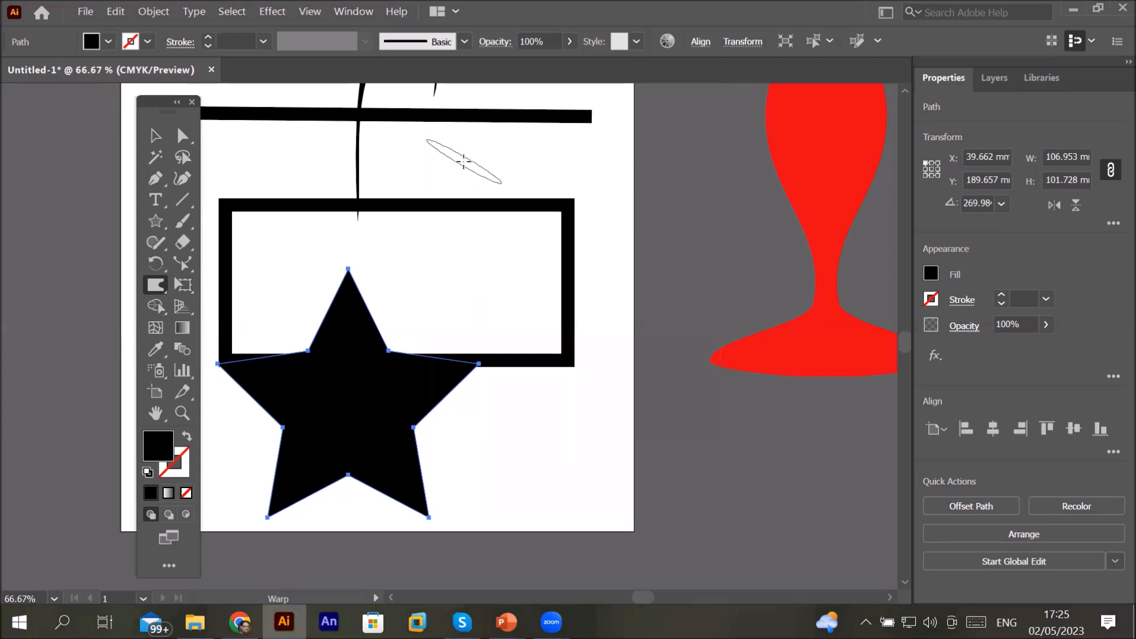
Step: Reopen the Warp tool options and set the brush angle to 0°
scroll(463, 161, "up", 3)
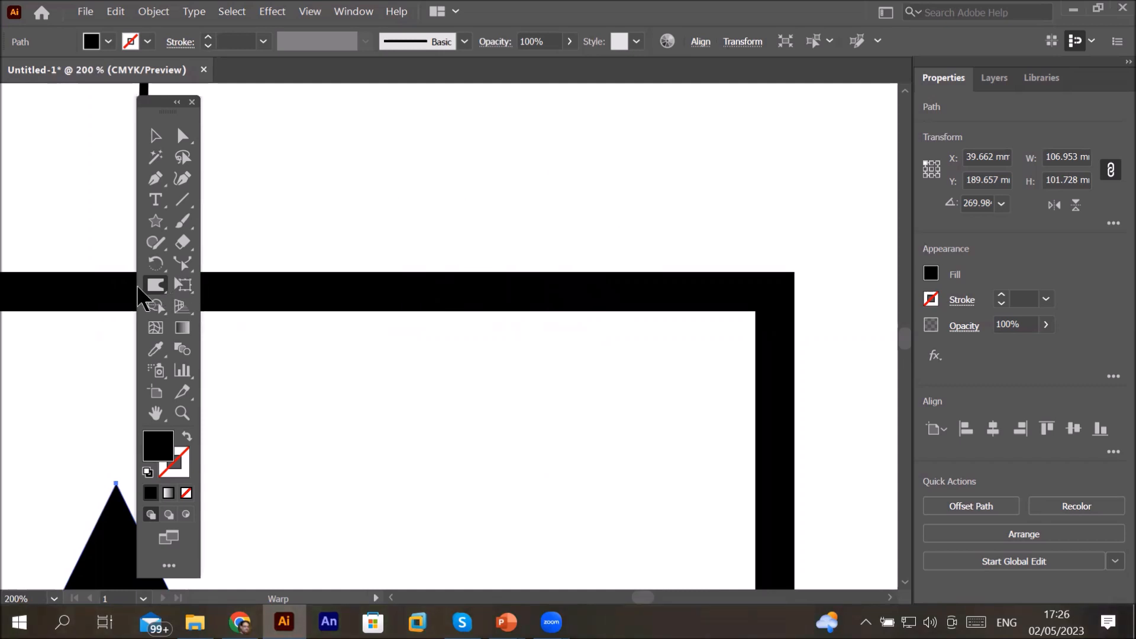
left_click(158, 287)
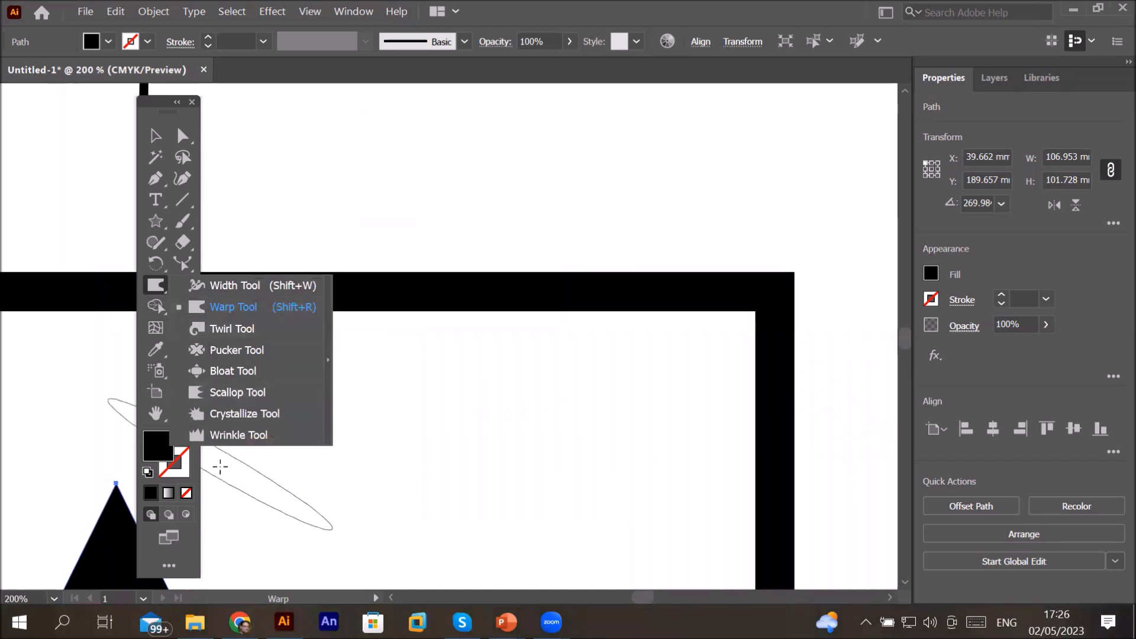
left_click(161, 288)
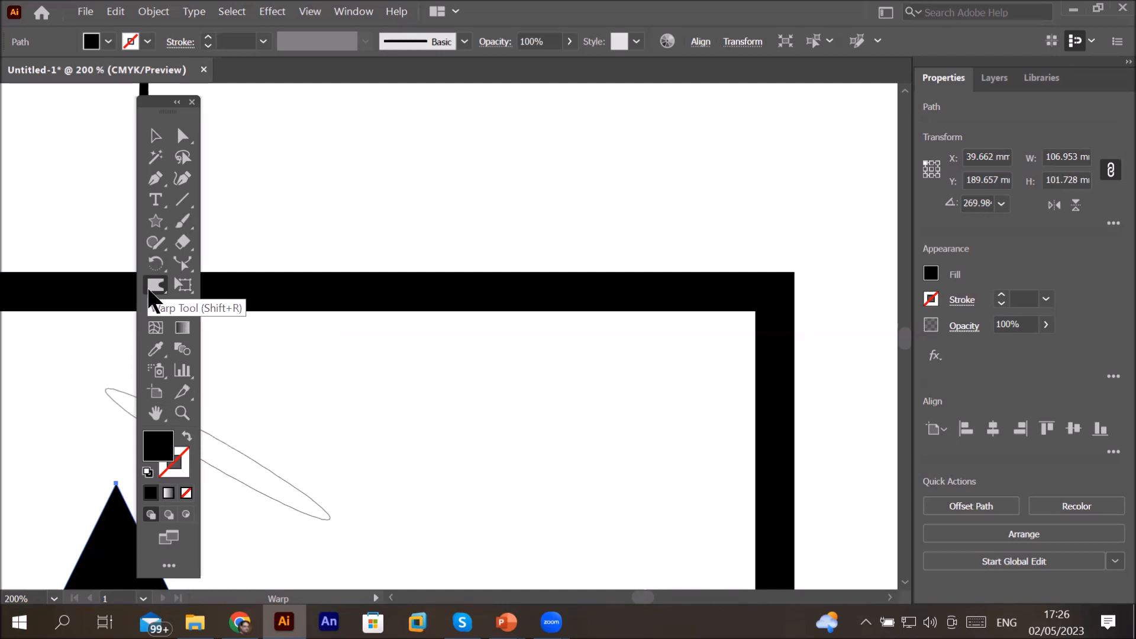
double_click(153, 286)
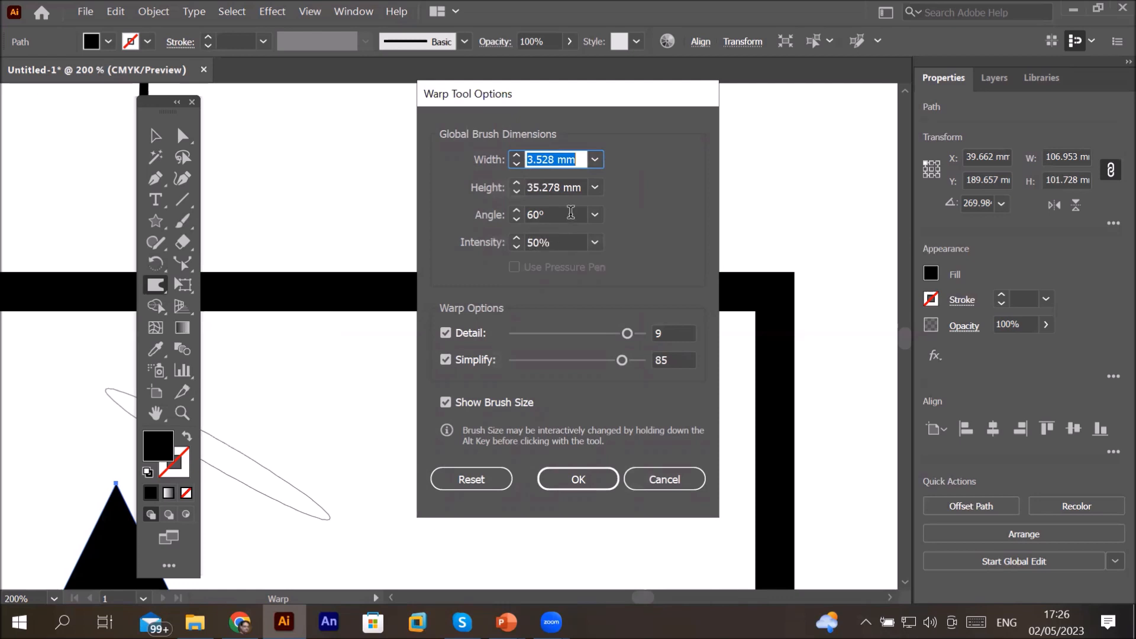
left_click(597, 215)
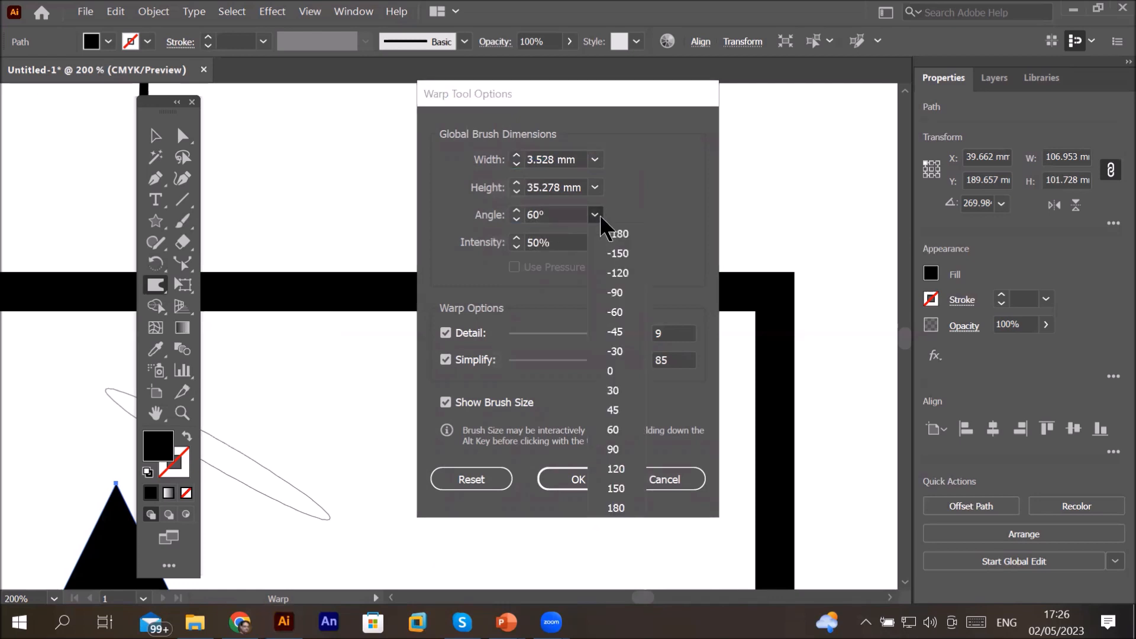
left_click(638, 370)
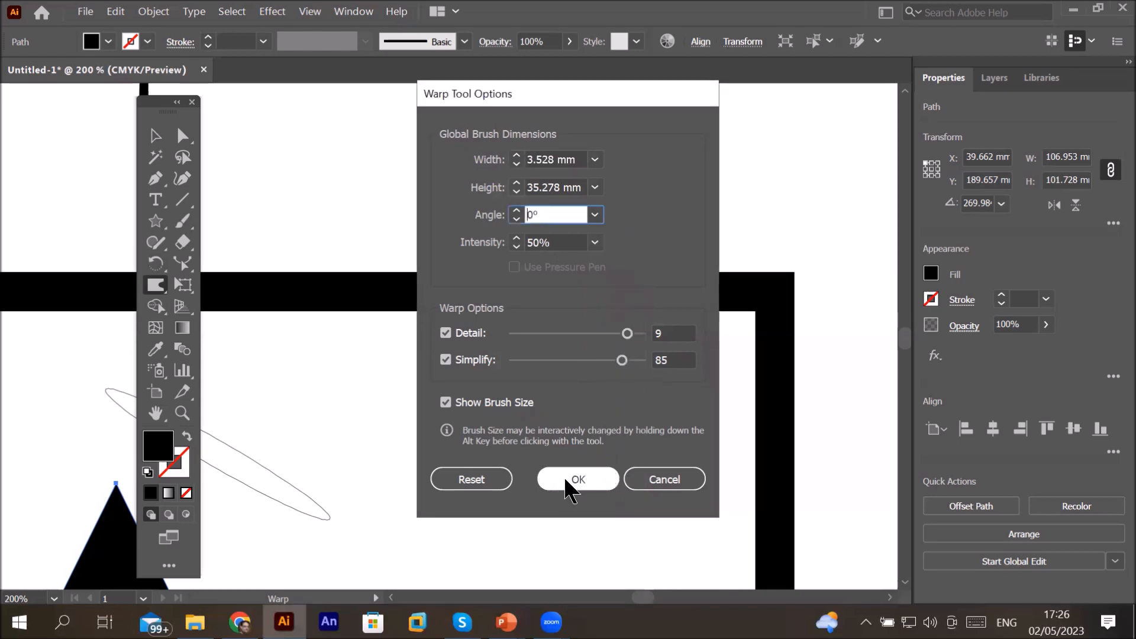
key("Return")
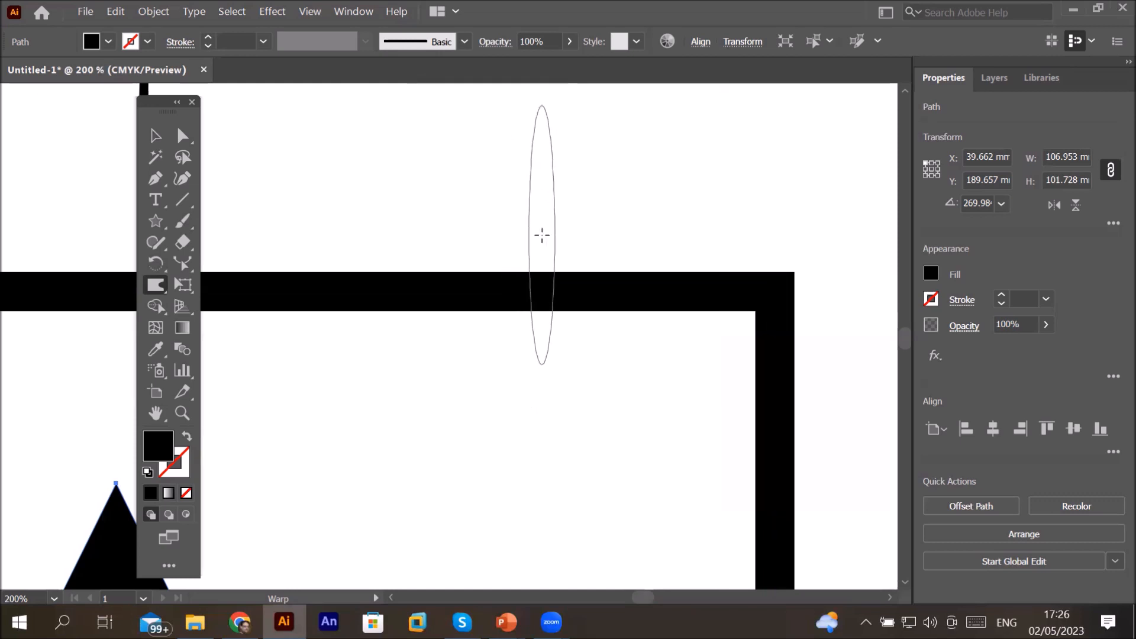
Step: Reopen the Warp tool options and set the brush angle to 45°, then apply
double_click(154, 286)
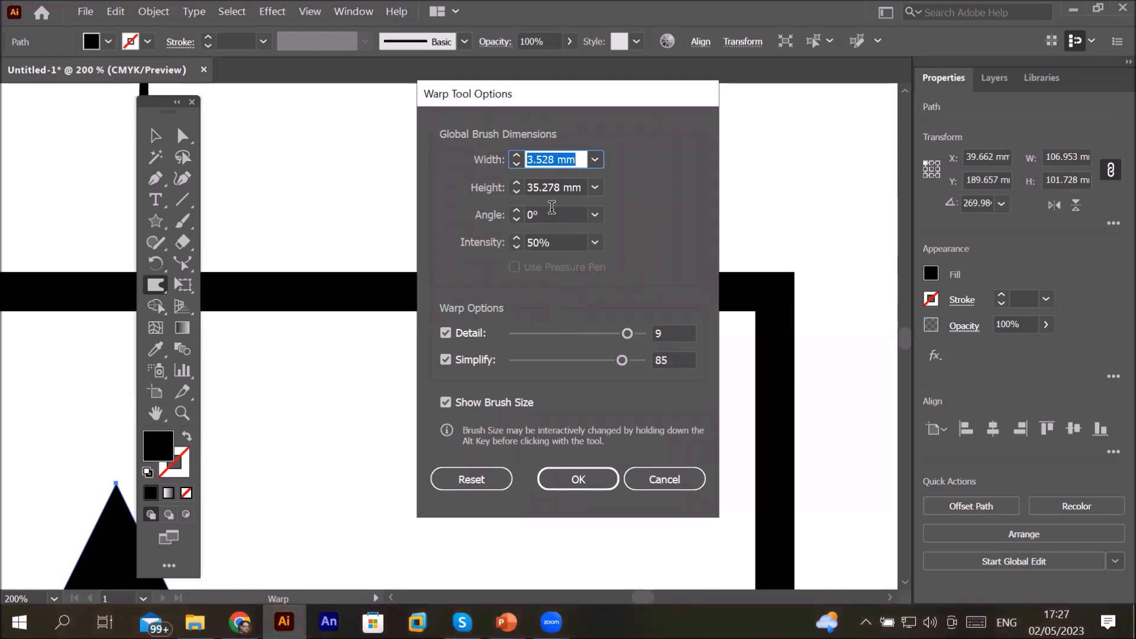
left_click(596, 215)
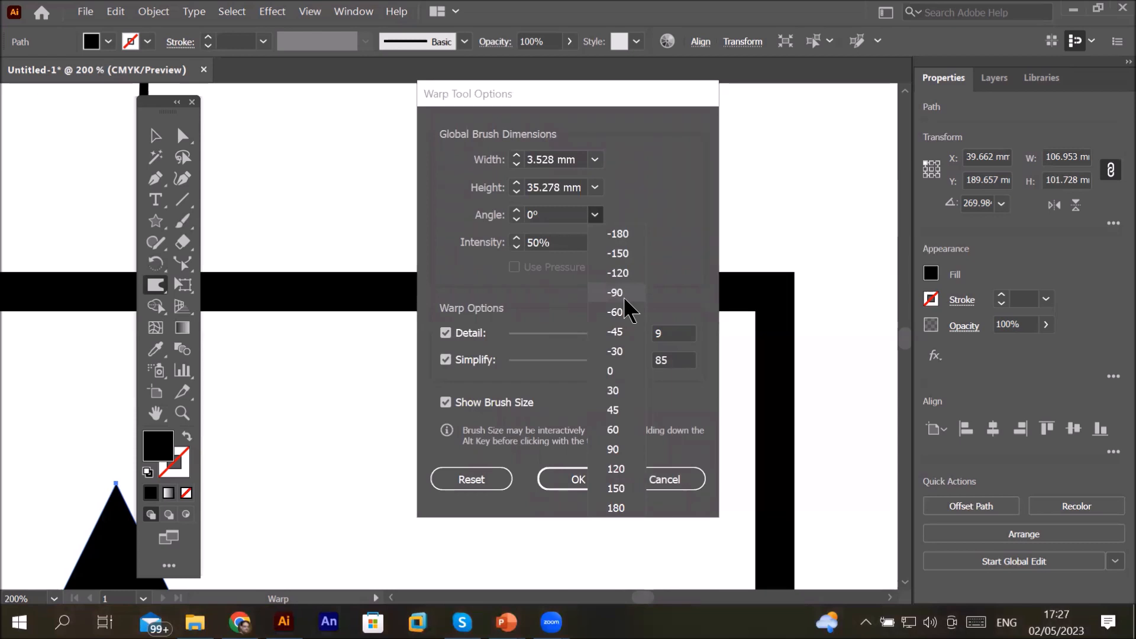
left_click(637, 403)
left_click(577, 478)
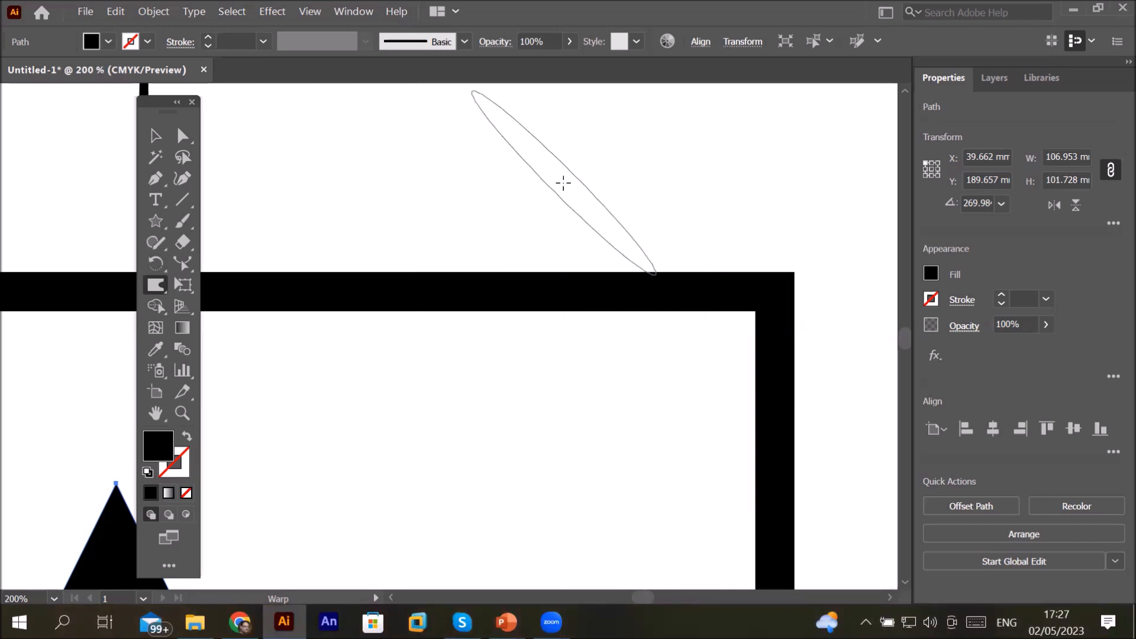
Step: Zoom out and move the star below the artboard, out of the way
scroll(564, 182, "down", 4)
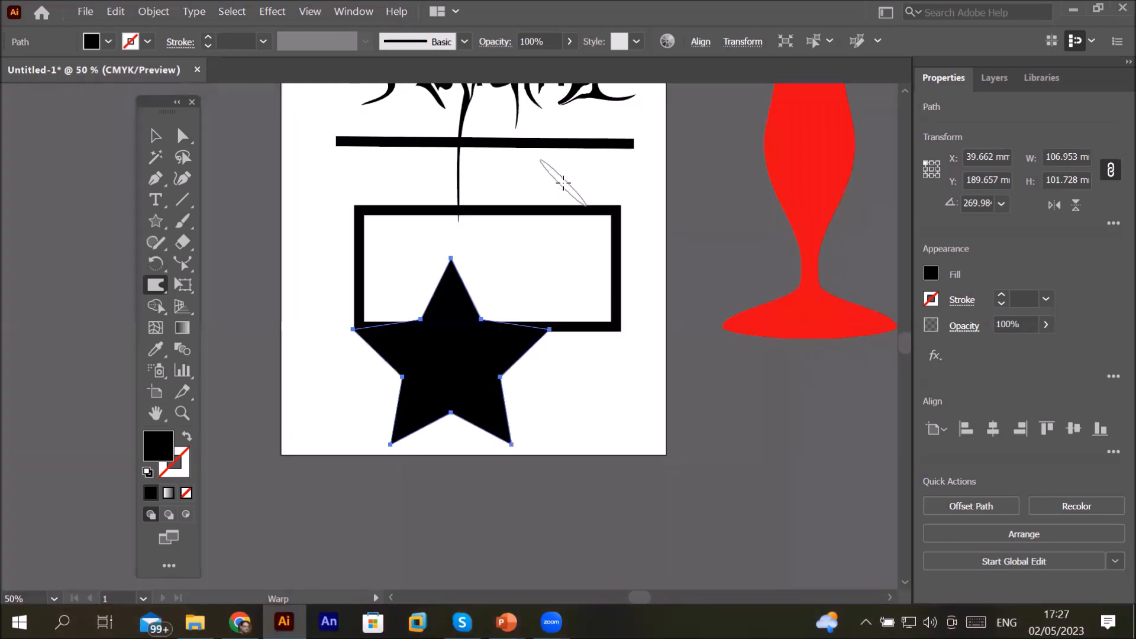
left_click(156, 135)
left_click_drag(420, 392, 335, 594)
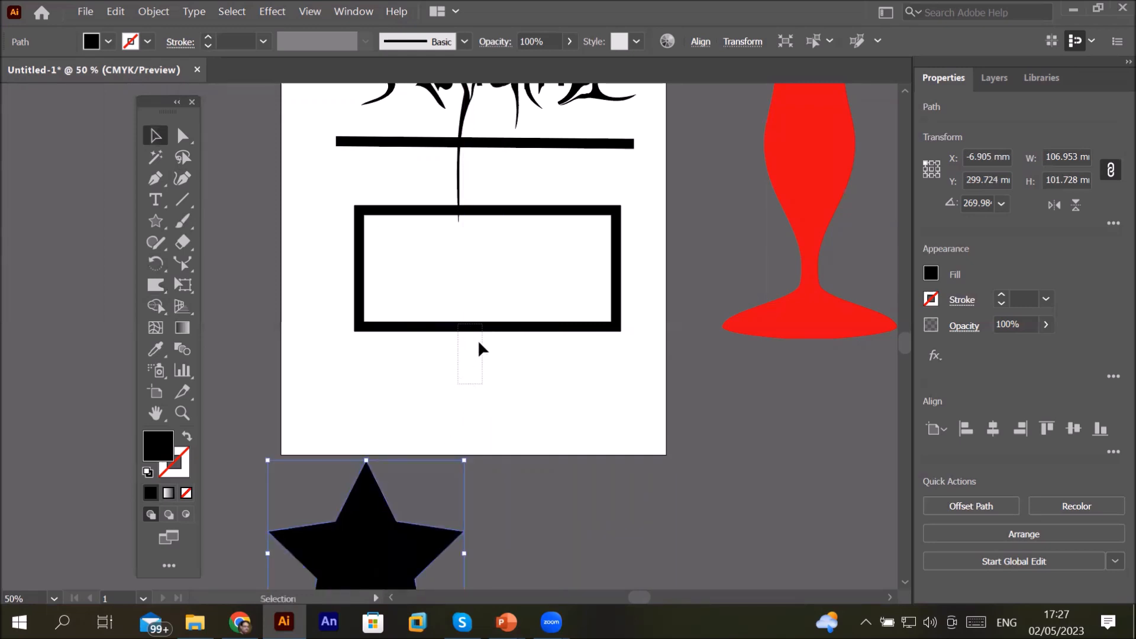
Step: Select the rectangle frame and fill it with blue
left_click(492, 329)
left_click_drag(525, 332, 503, 361)
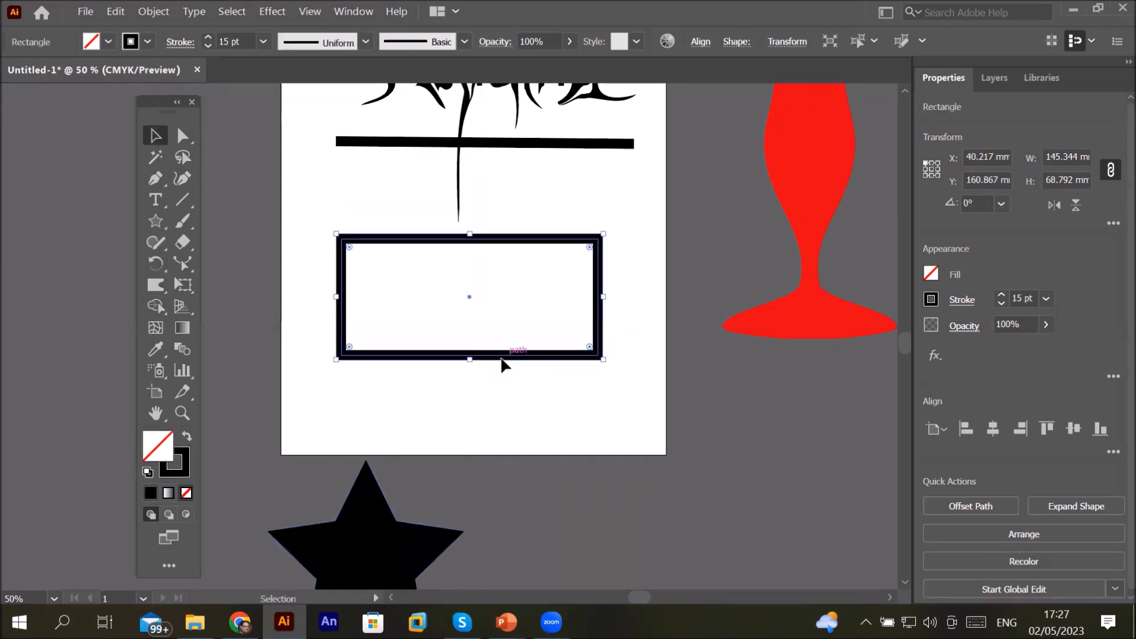
left_click(172, 465)
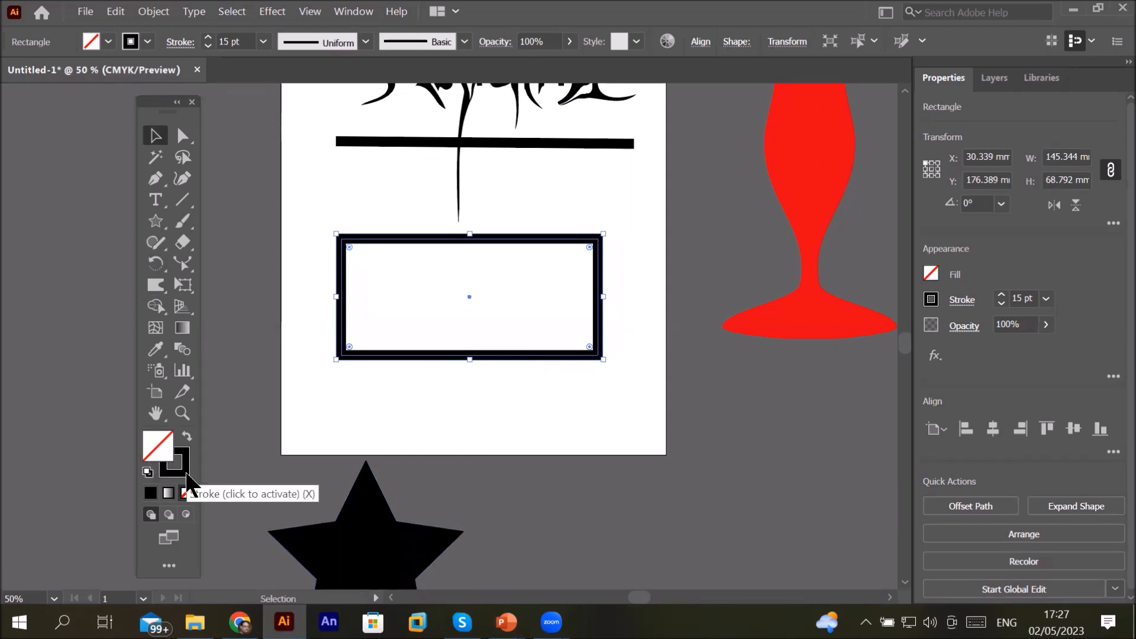
left_click(110, 42)
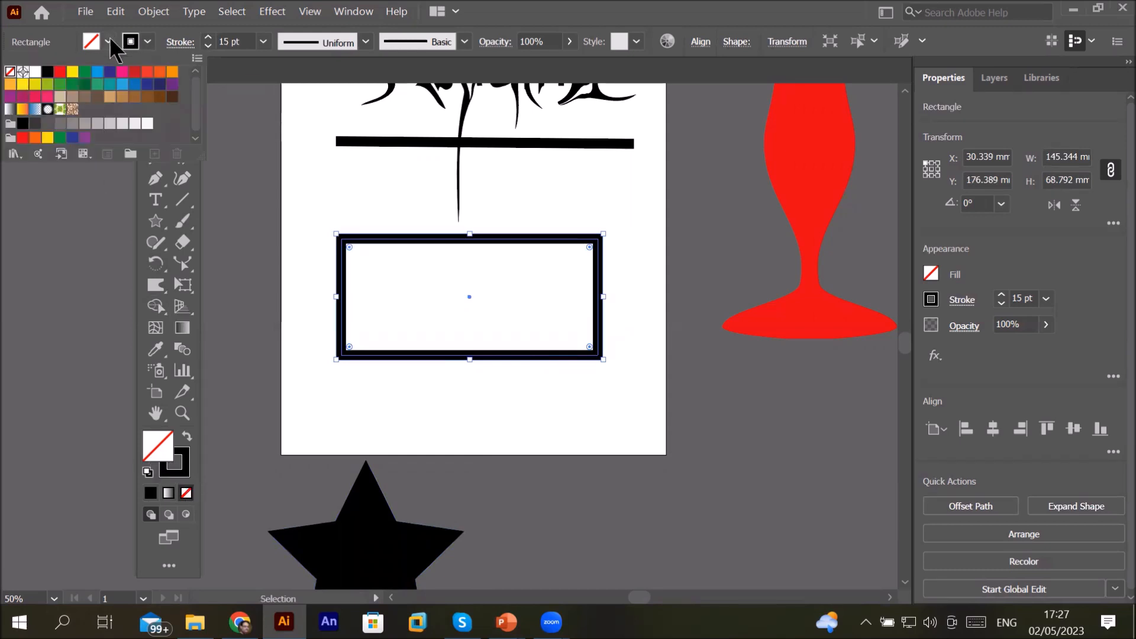
left_click(99, 72)
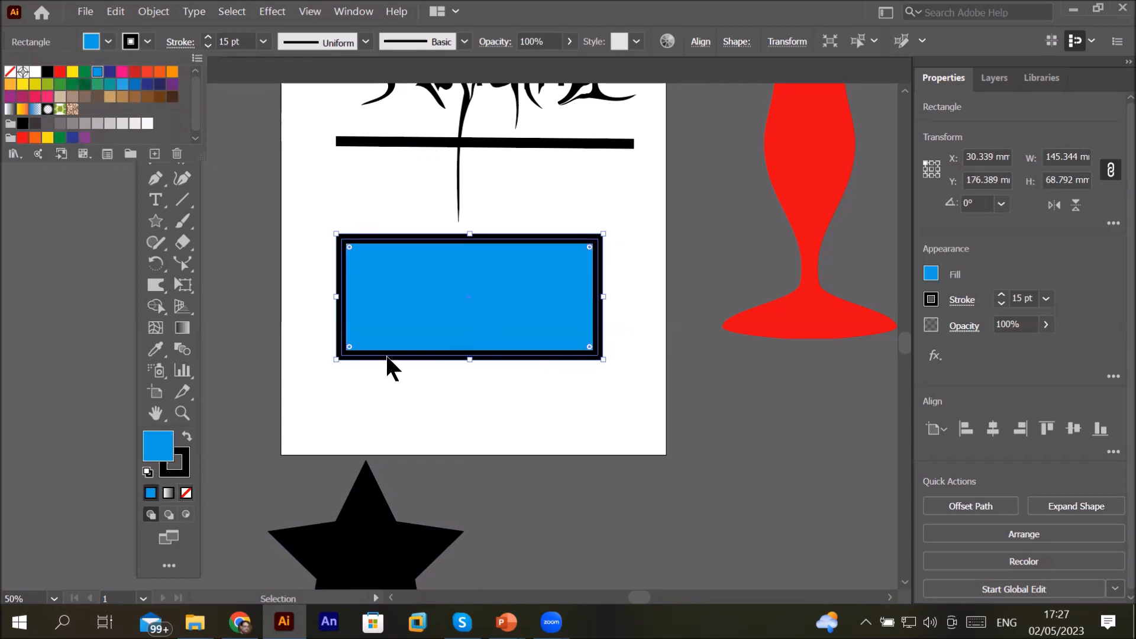
Step: With the Warp tool, push and pull the rectangle's bottom, top and side edges into wavy bumps
left_click(158, 286)
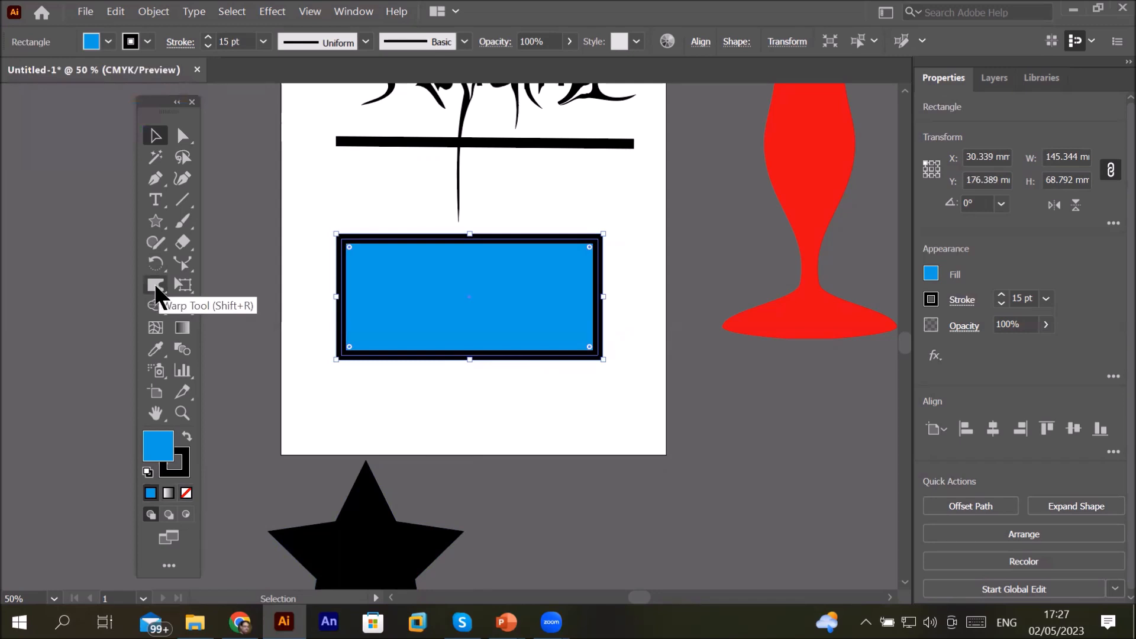
left_click(156, 286)
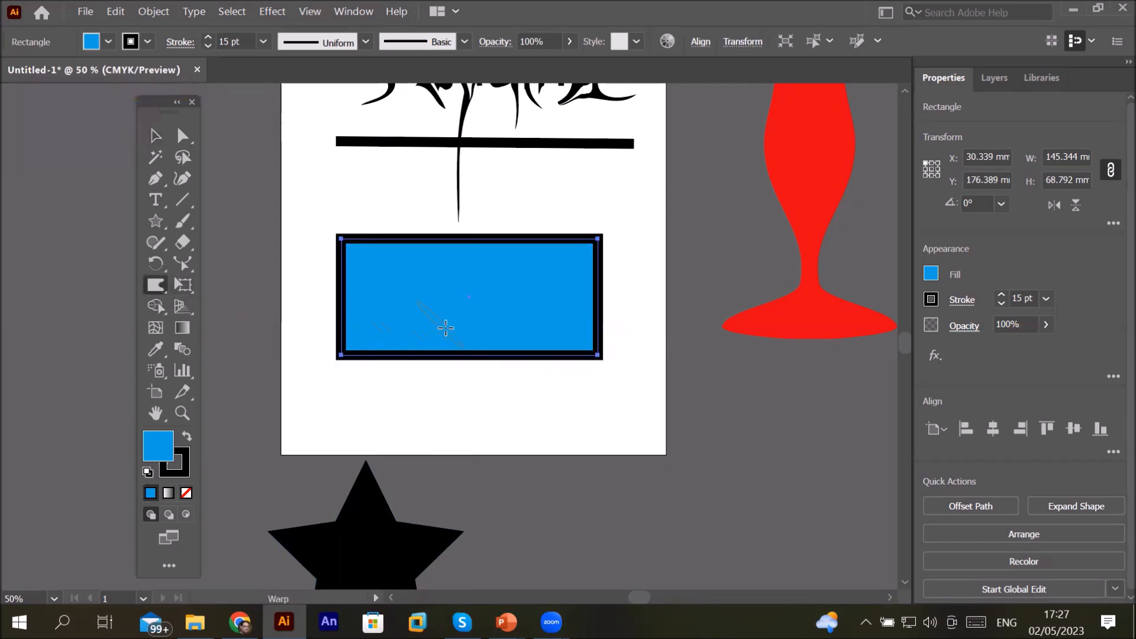
mouse_move(441, 354)
left_mouse_down()
mouse_move(419, 402)
mouse_move(427, 409)
left_mouse_up()
left_click_drag(519, 350, 533, 411)
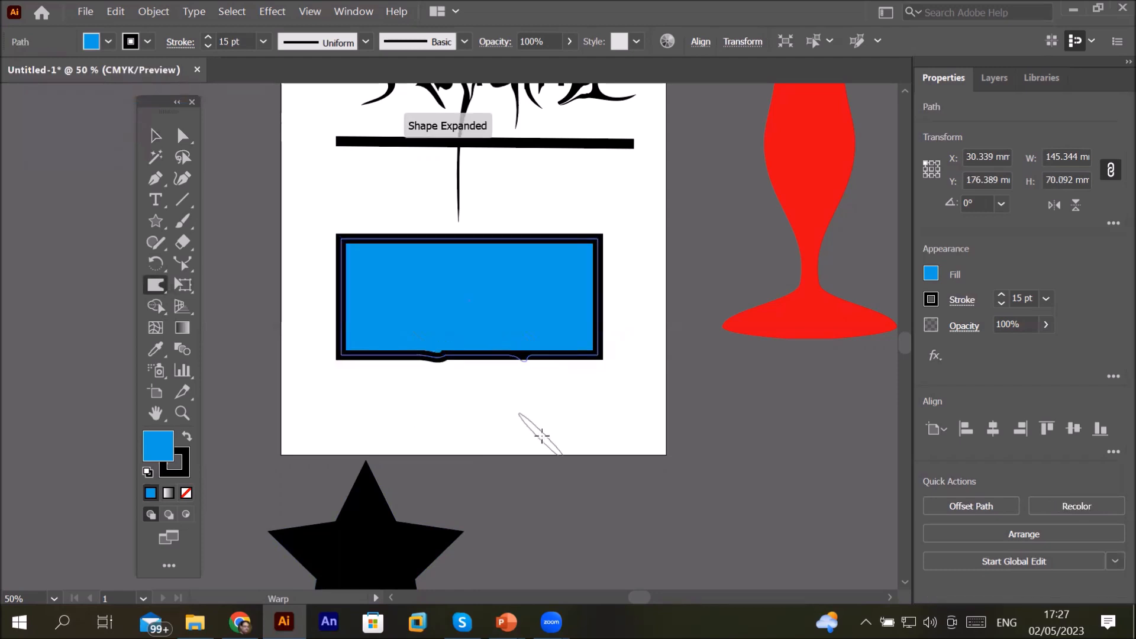
left_click_drag(543, 211, 583, 180)
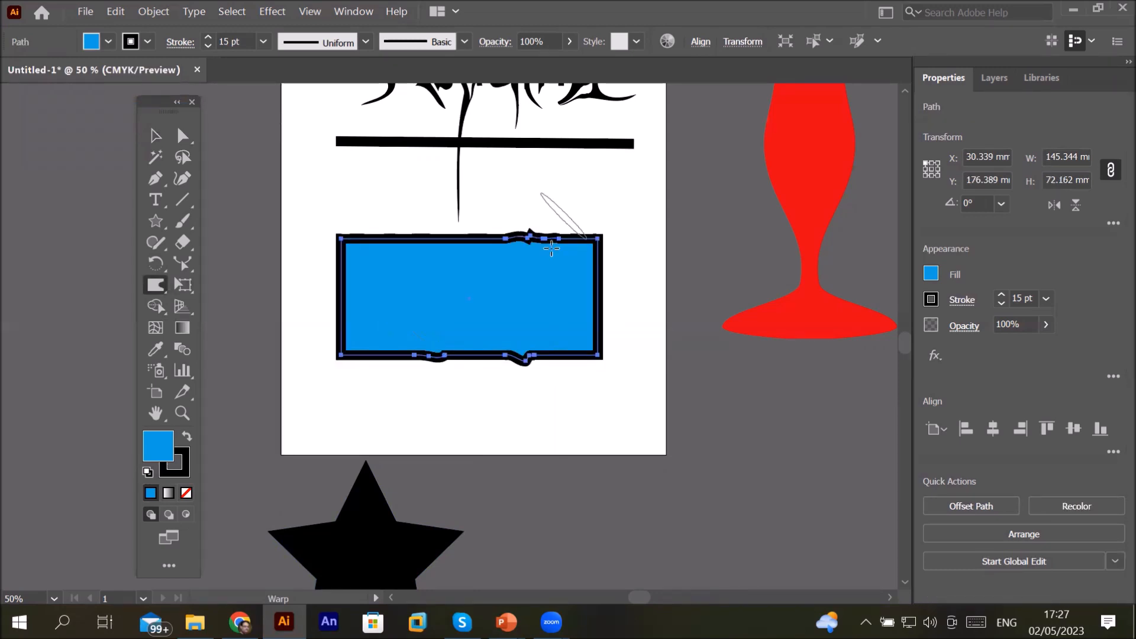
left_click_drag(600, 303, 687, 289)
mouse_move(443, 296)
left_mouse_down()
mouse_move(277, 303)
mouse_move(270, 339)
left_mouse_up()
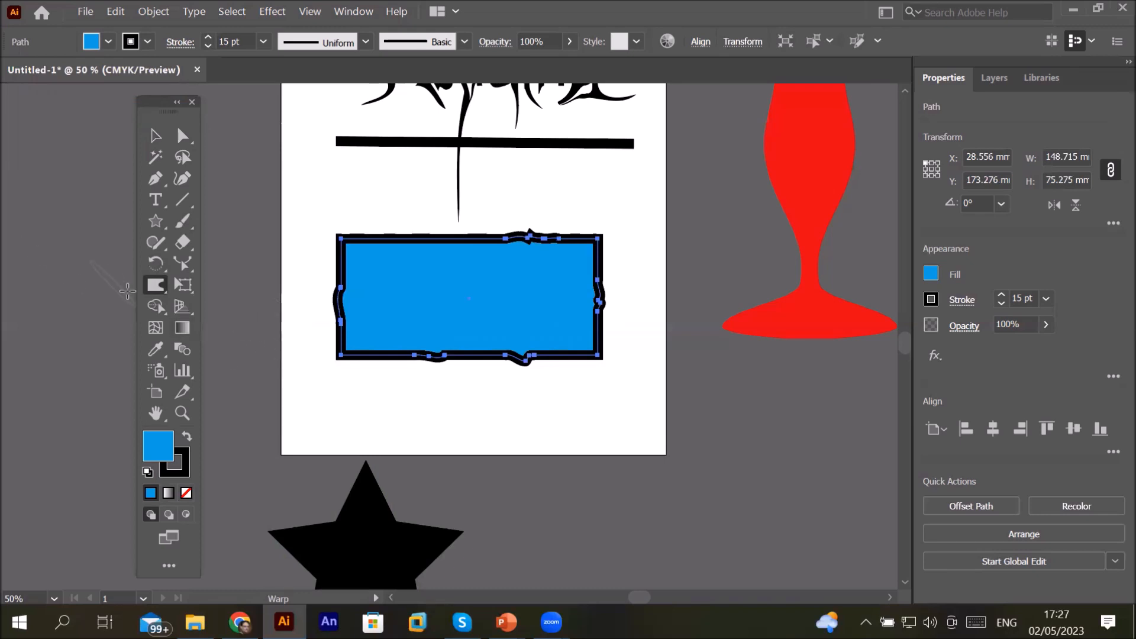
Step: Set the Warp tool intensity to 100% in its options and apply
double_click(156, 286)
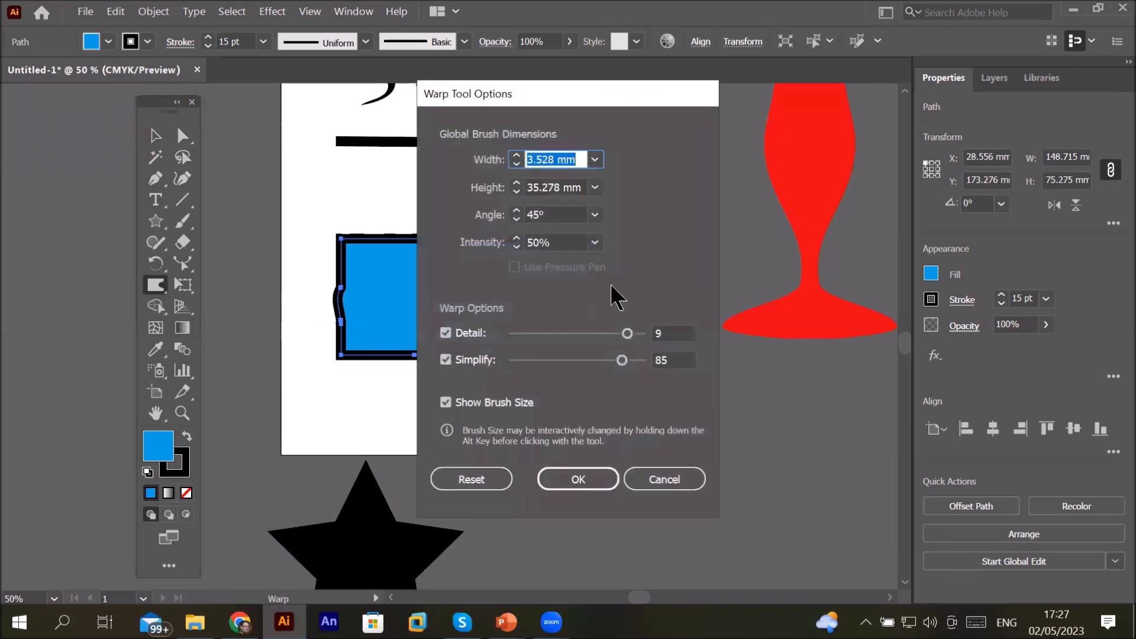
left_click(595, 243)
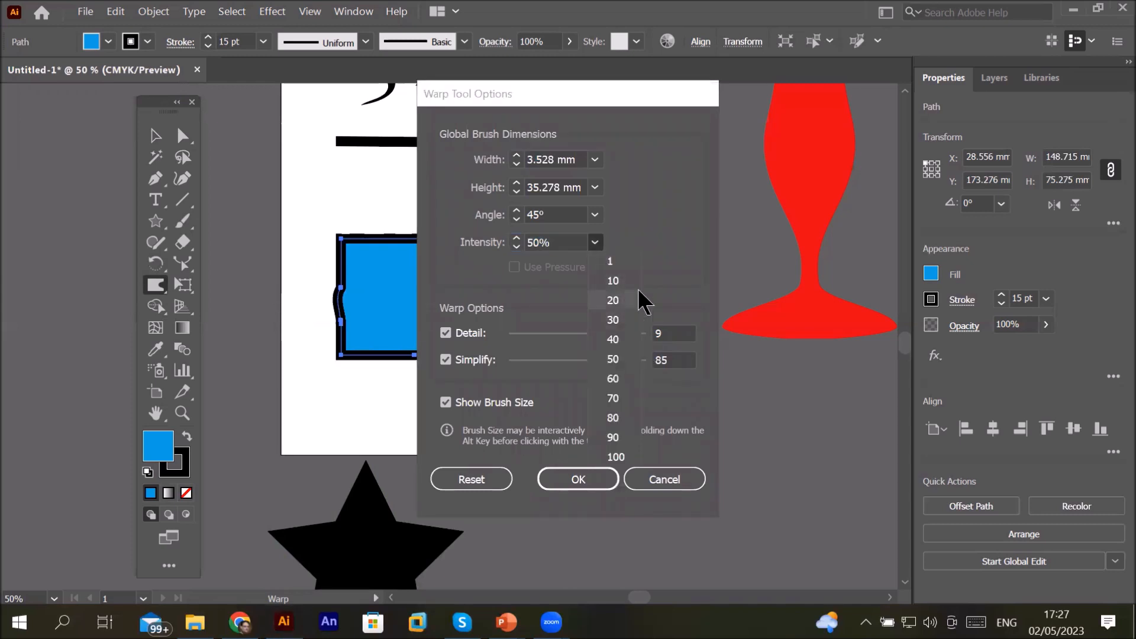
left_click(624, 458)
left_click(570, 467)
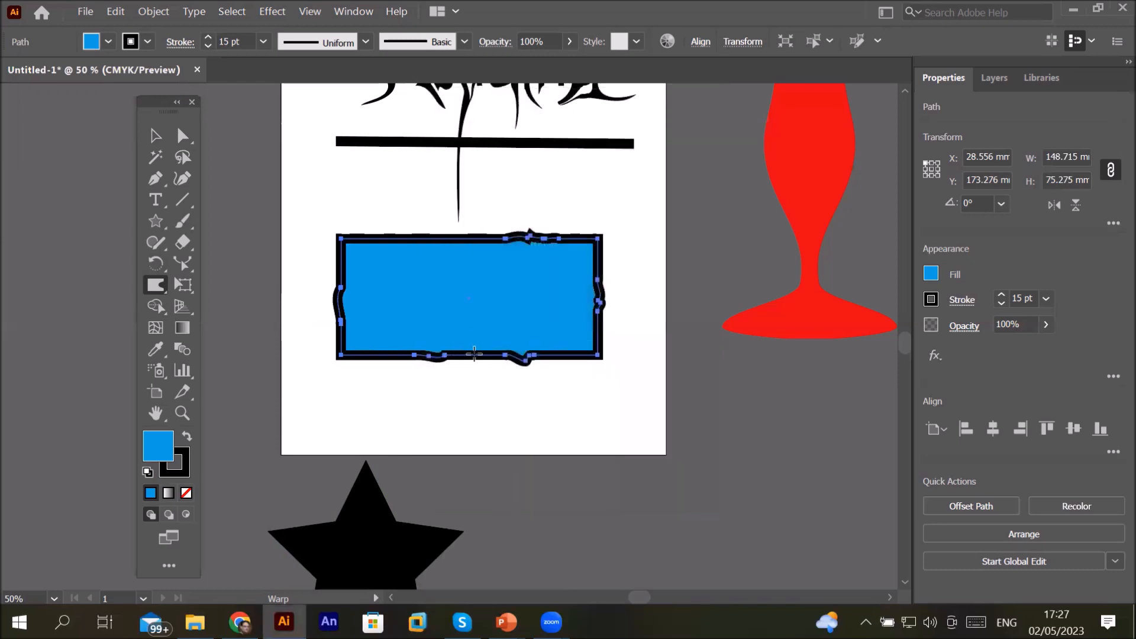
Step: Warp the rectangle's bottom and top edges into long curving tendrils and spikes
mouse_move(477, 356)
left_mouse_down()
mouse_move(438, 437)
mouse_move(386, 471)
left_mouse_up()
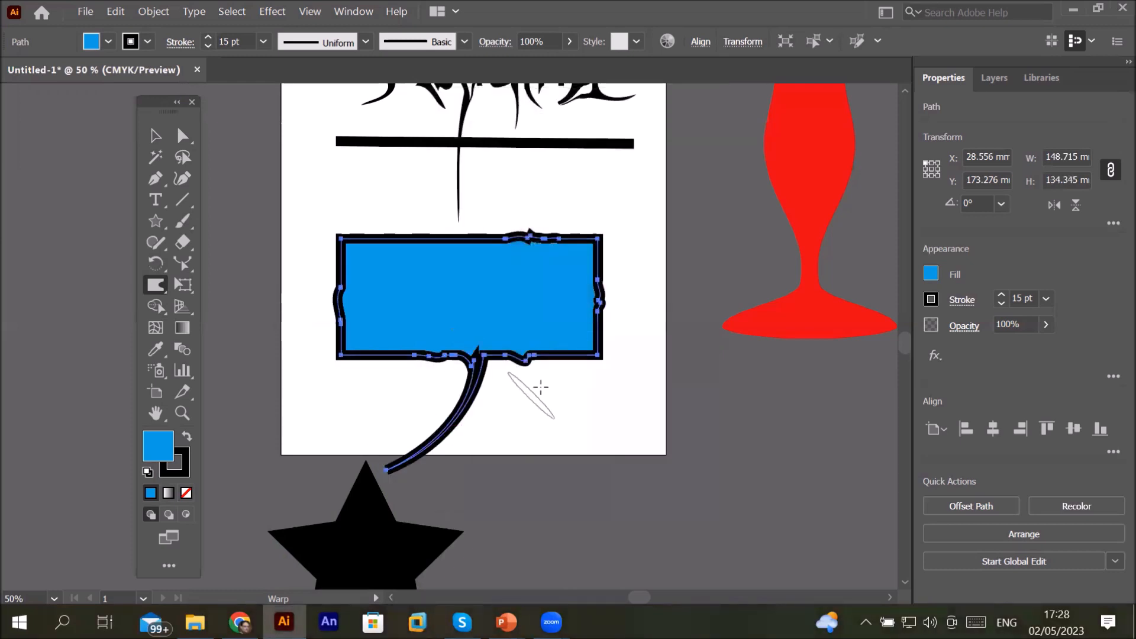
left_click_drag(556, 358, 593, 463)
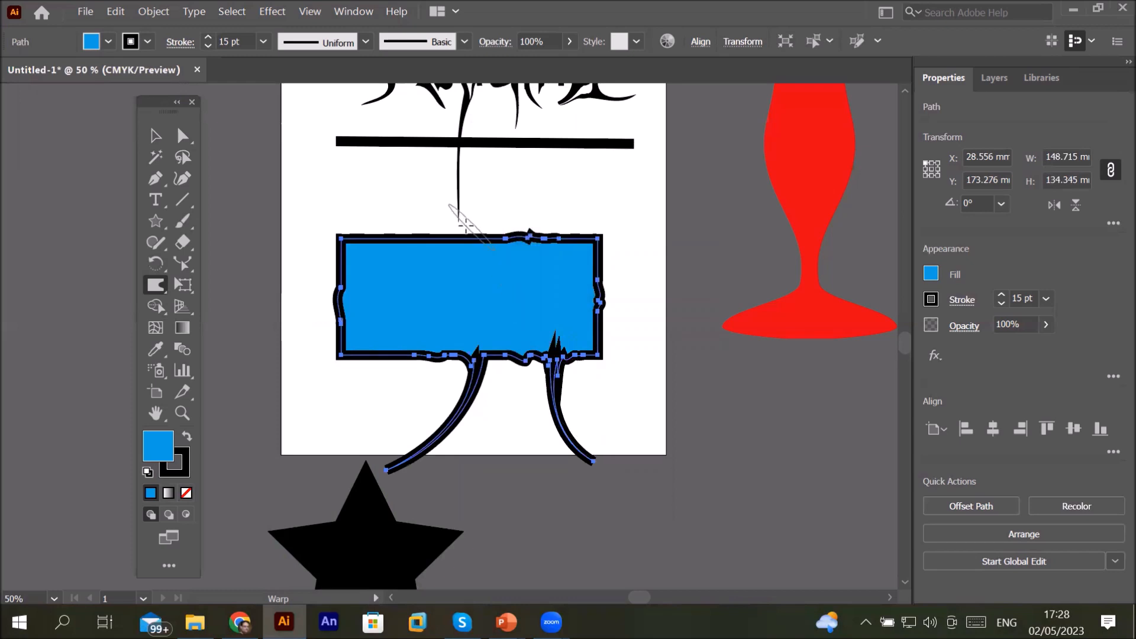
left_click_drag(453, 236, 623, 164)
left_click_drag(366, 235, 328, 184)
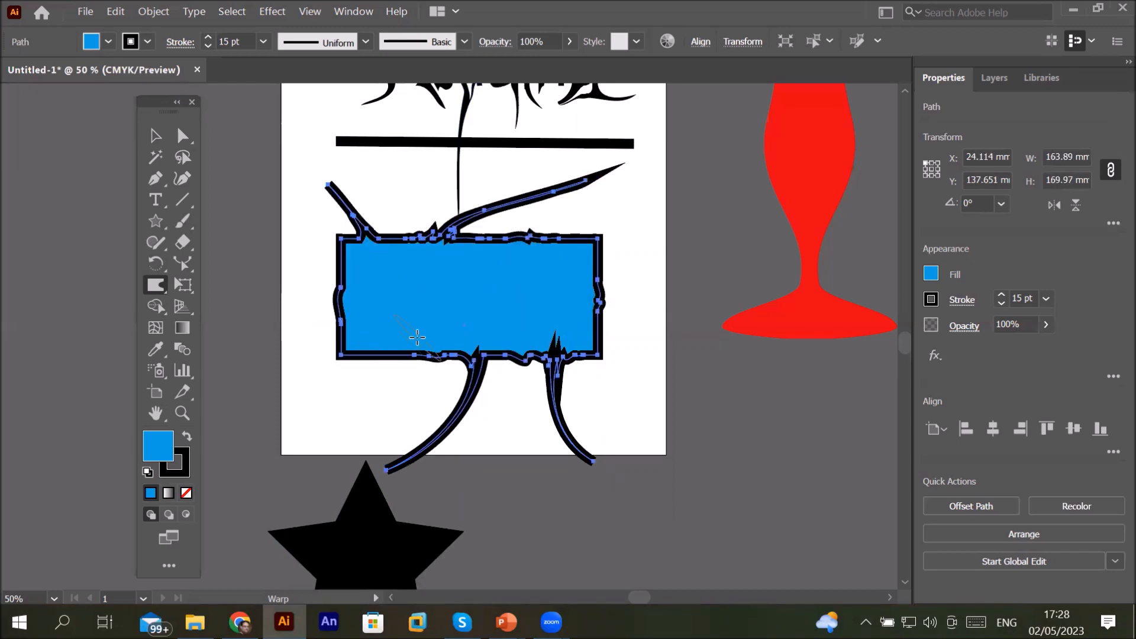
Step: Delete the warped rectangle and move the star back onto the artboard
left_click(156, 136)
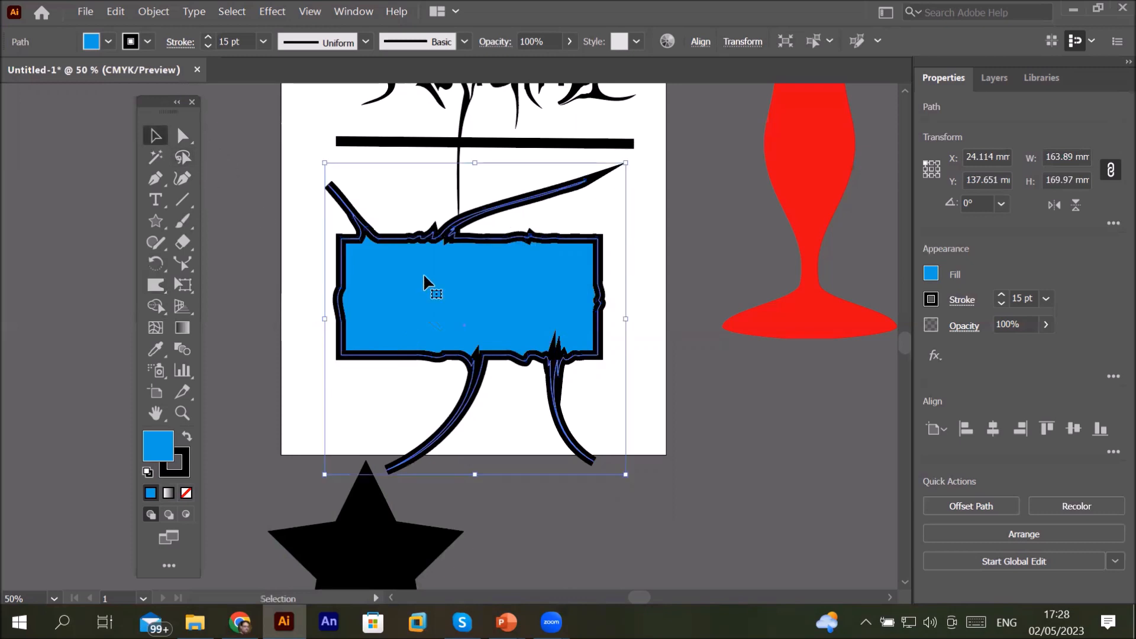
key("Delete")
left_click_drag(381, 491, 451, 299)
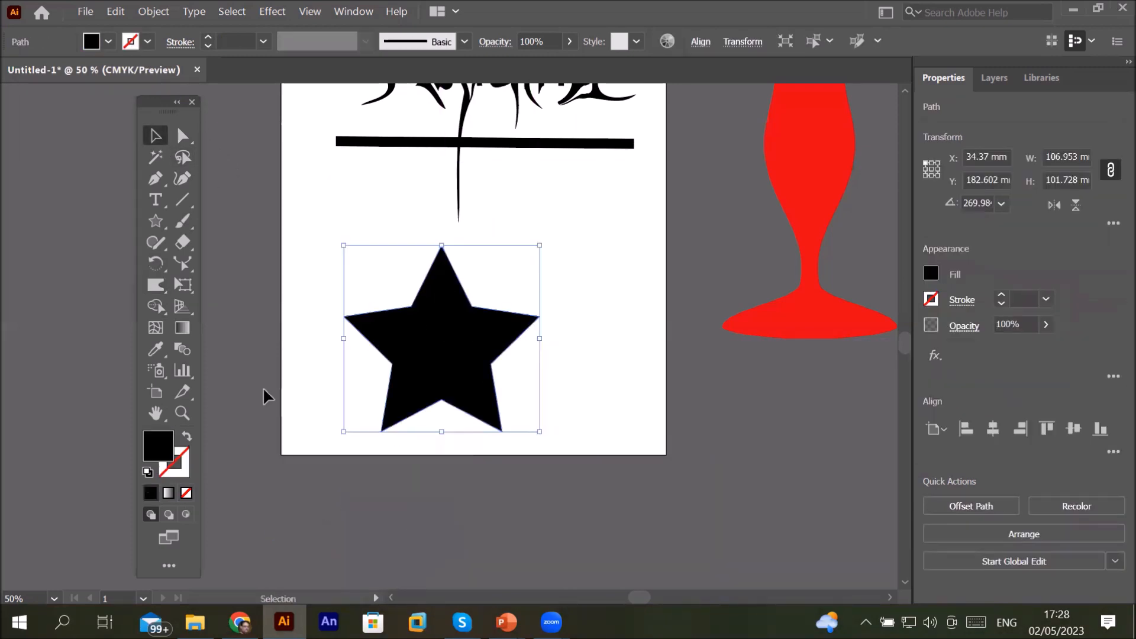
Step: Reset the star to default fill and stroke, then fill it with green
left_click(148, 472)
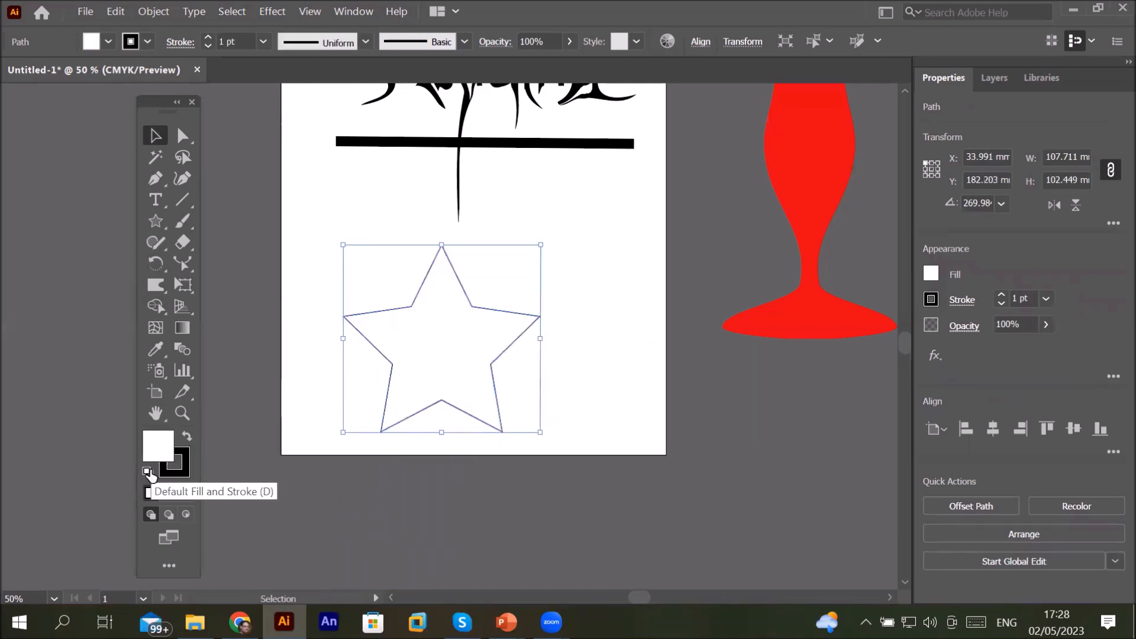
left_click(108, 41)
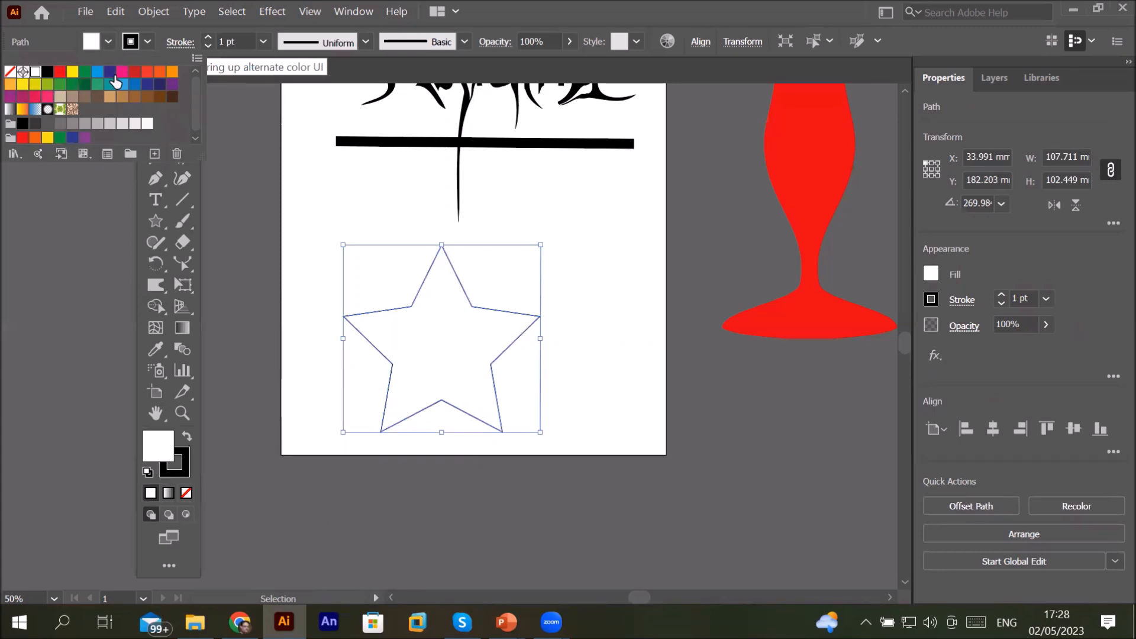
left_click(85, 74)
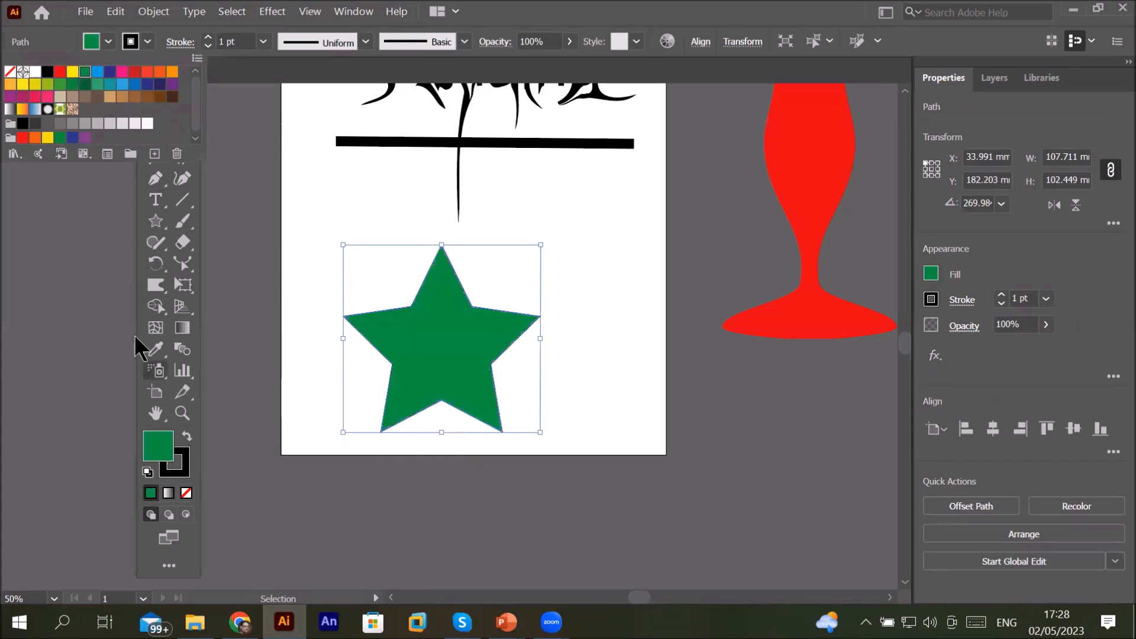
Step: Set the Warp tool's Detail to 2 and Simplify to 30, and apply
double_click(158, 284)
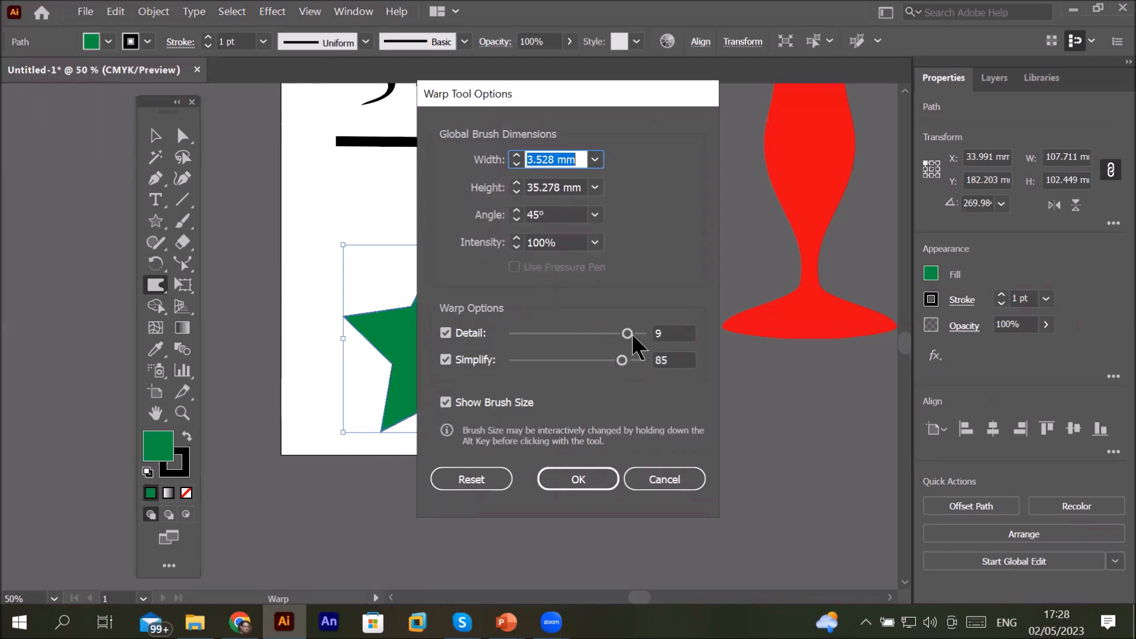
left_click_drag(627, 333, 565, 334)
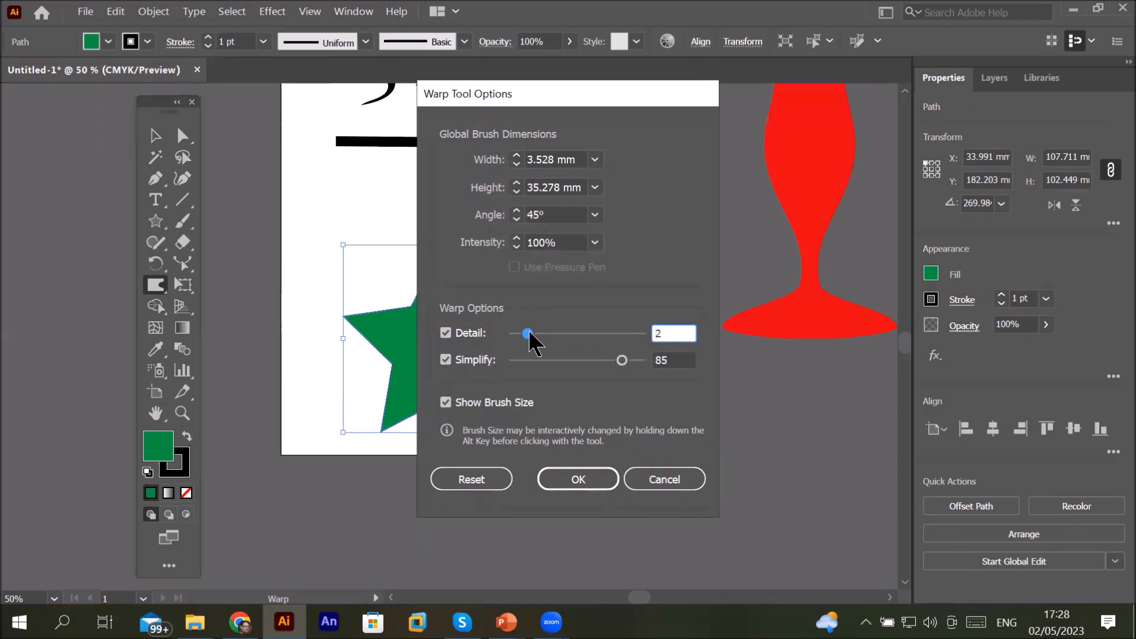
left_click_drag(622, 361, 552, 360)
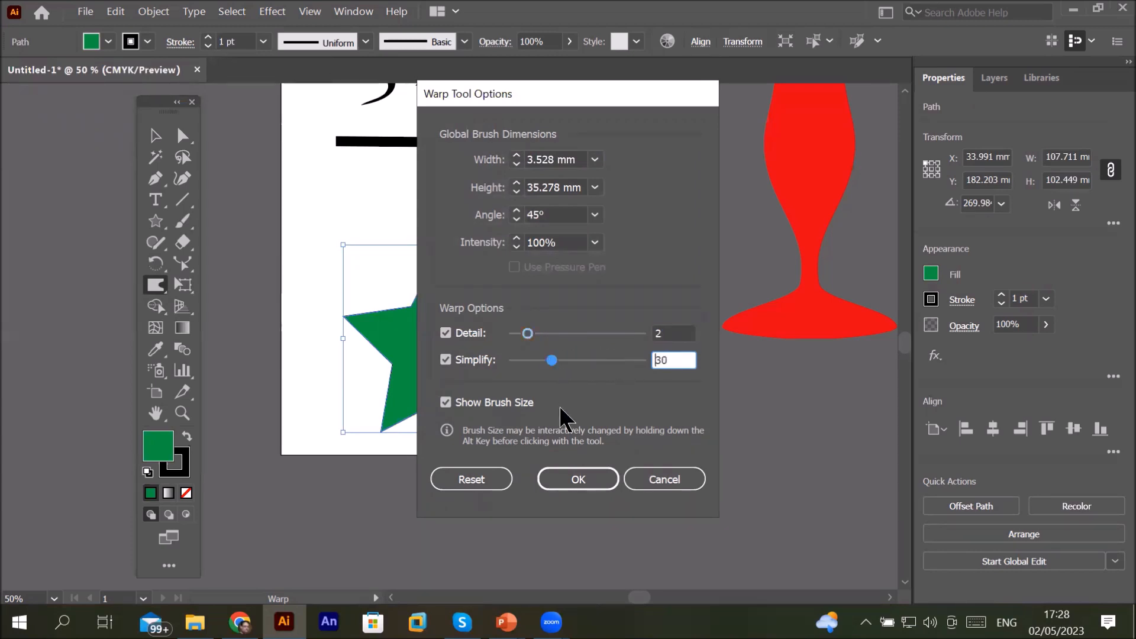
left_click(569, 481)
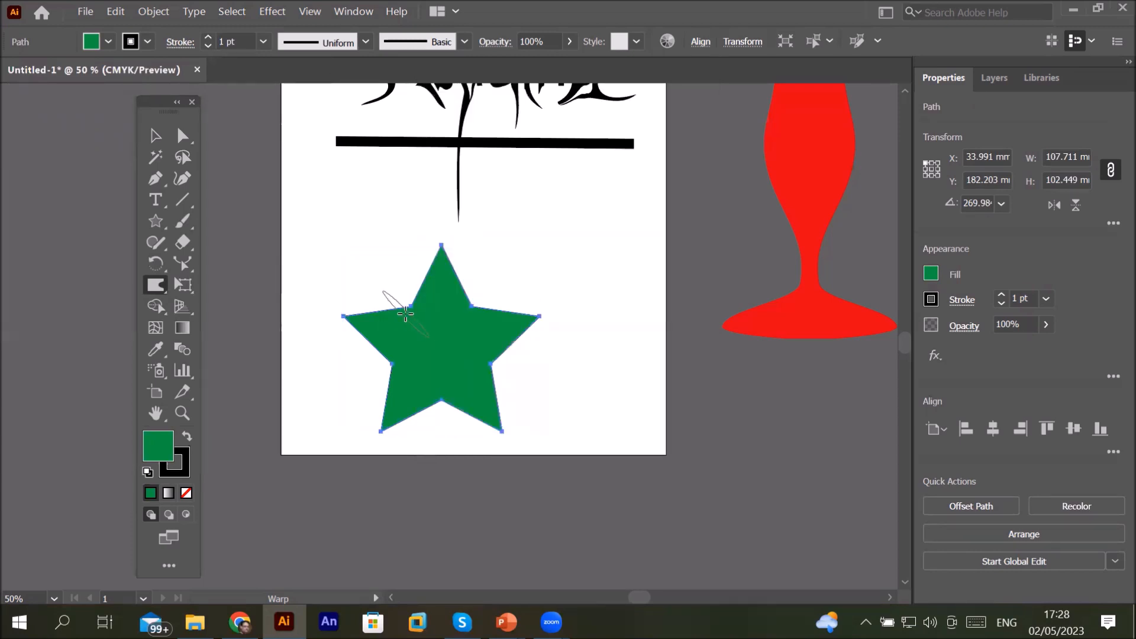
Step: Warp the star's edges outward into long spiky tendrils
left_click_drag(403, 314, 367, 249)
mouse_move(480, 321)
left_mouse_down()
mouse_move(569, 238)
mouse_move(525, 382)
mouse_move(586, 411)
left_mouse_up()
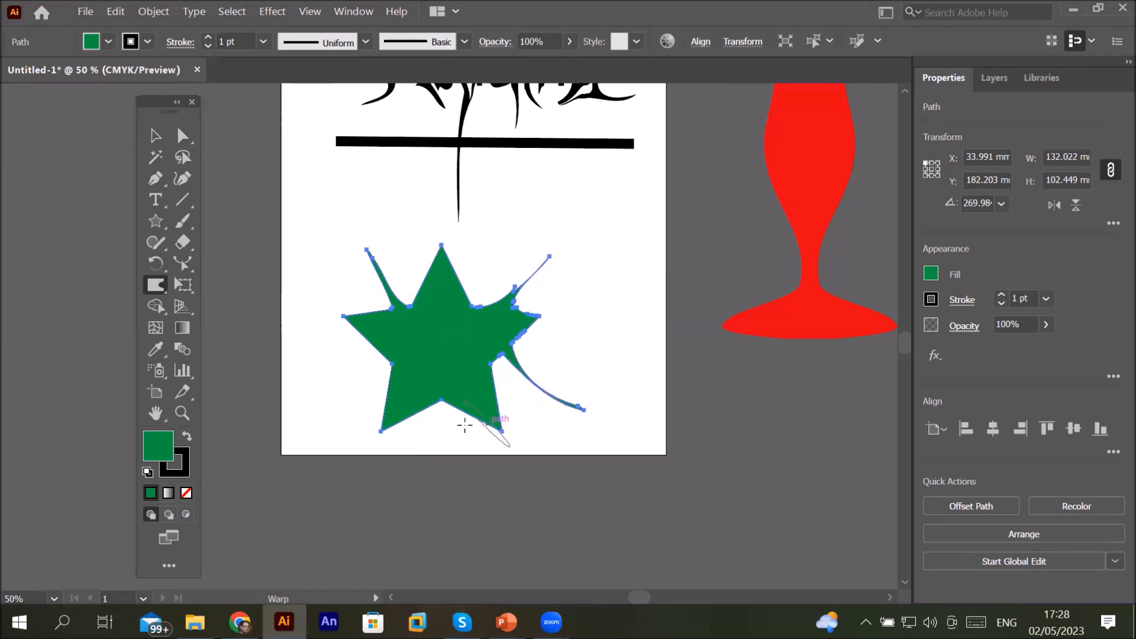
left_click_drag(480, 405, 437, 453)
left_click_drag(393, 375, 336, 410)
left_click_drag(375, 333, 300, 357)
Step: Add a point text label reading WARP above the star
left_click(158, 200)
left_click(395, 215)
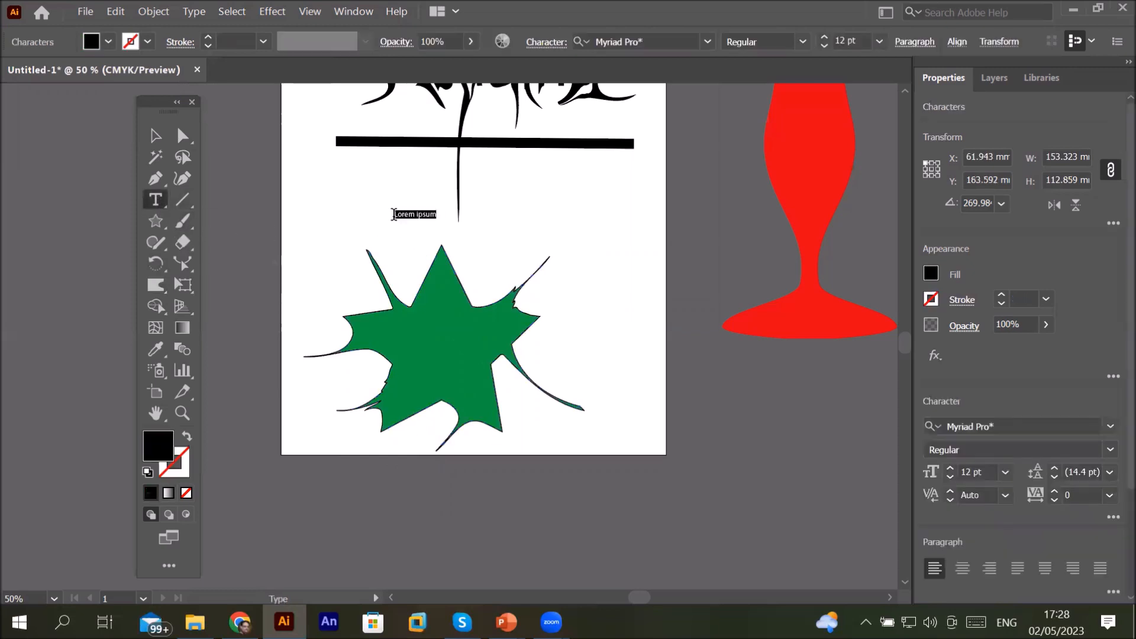
type("wa")
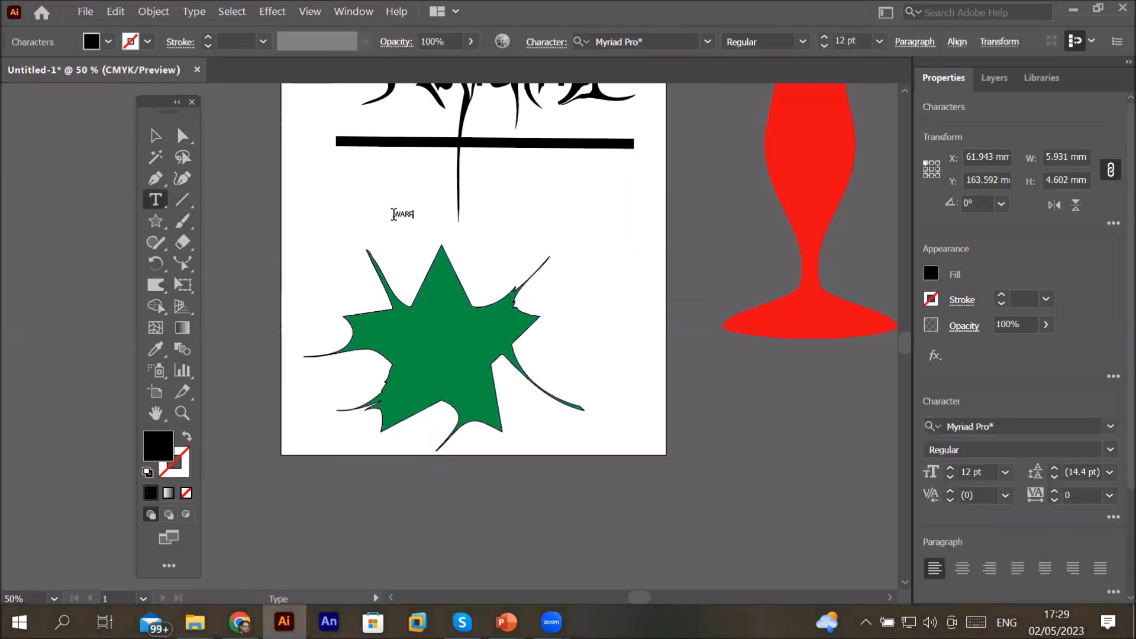
key("Escape")
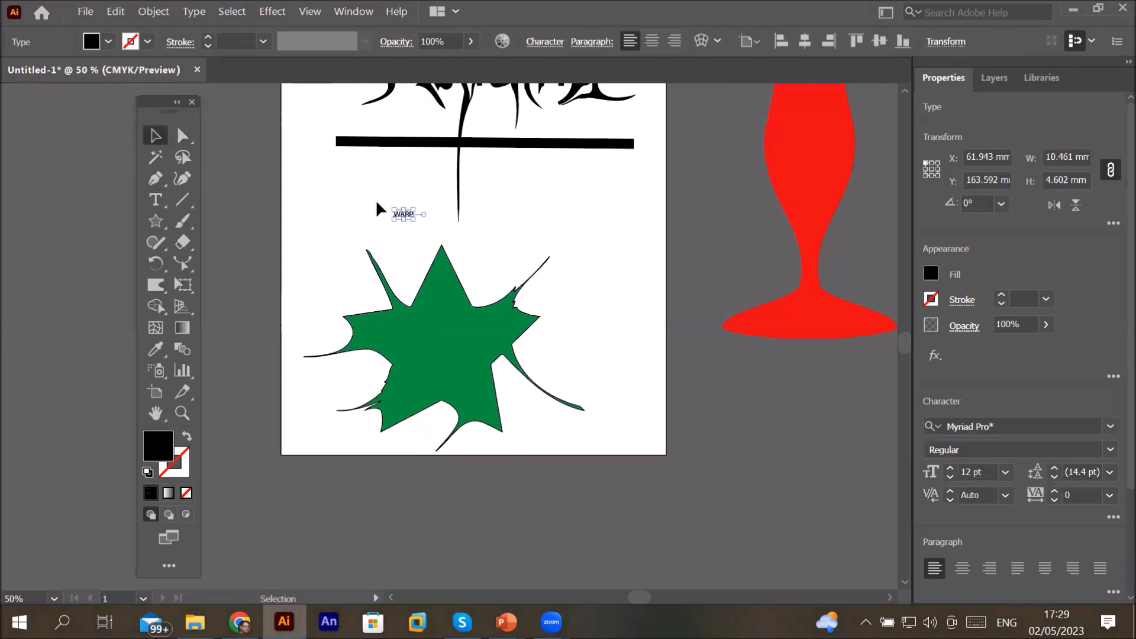
Step: Scale the WARP text up to about 126 mm wide and convert it to outlines
left_click_drag(414, 221, 626, 255)
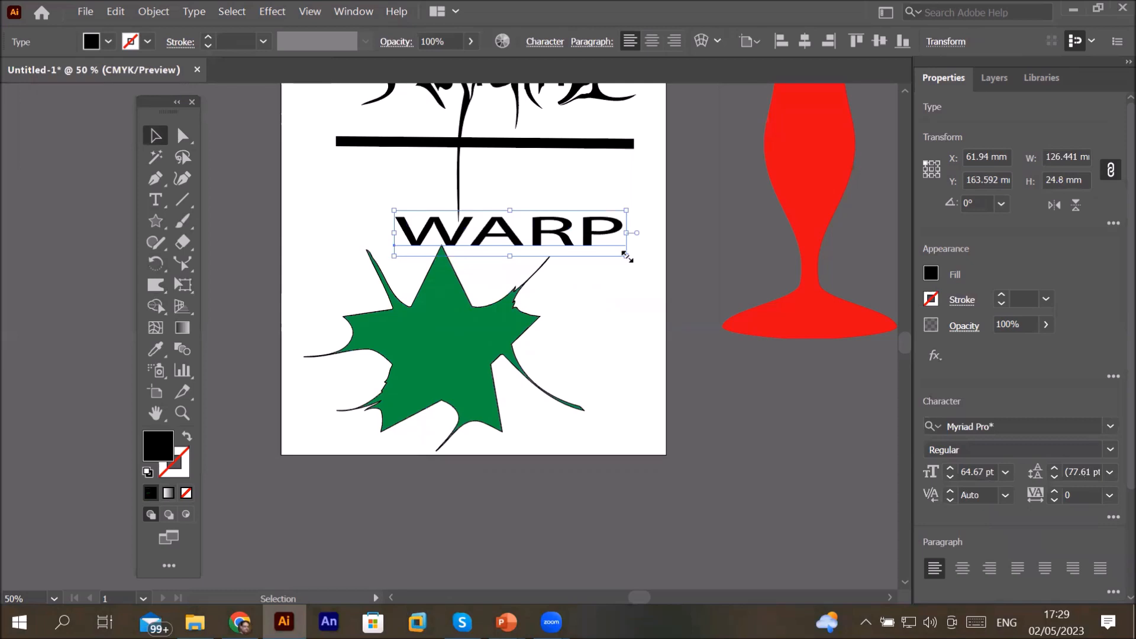
left_click(189, 13)
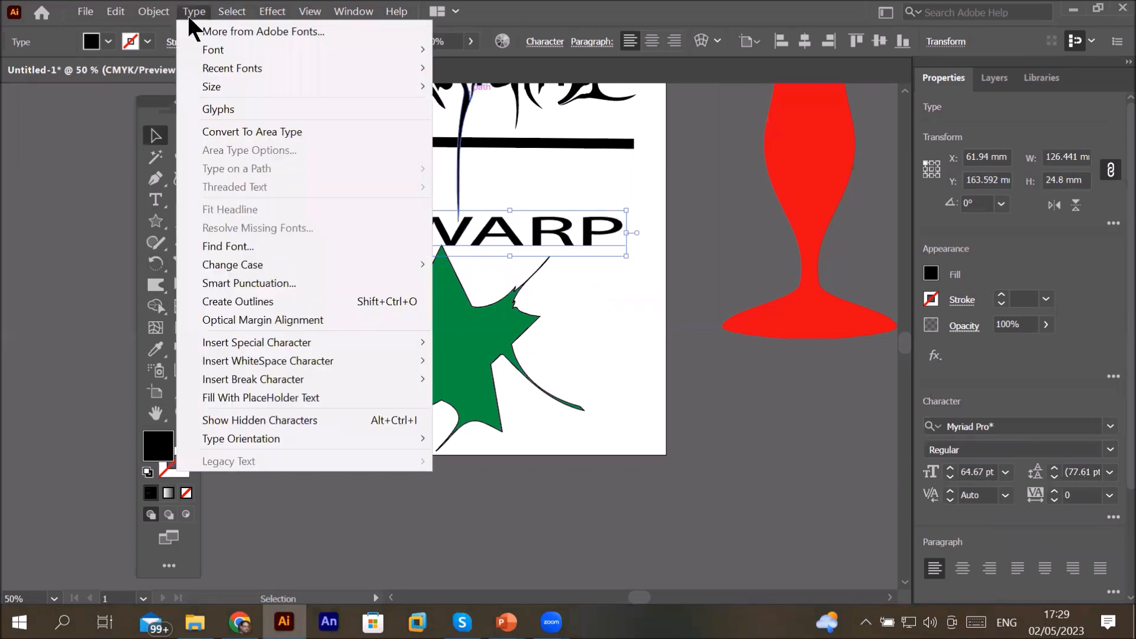
mouse_move(269, 266)
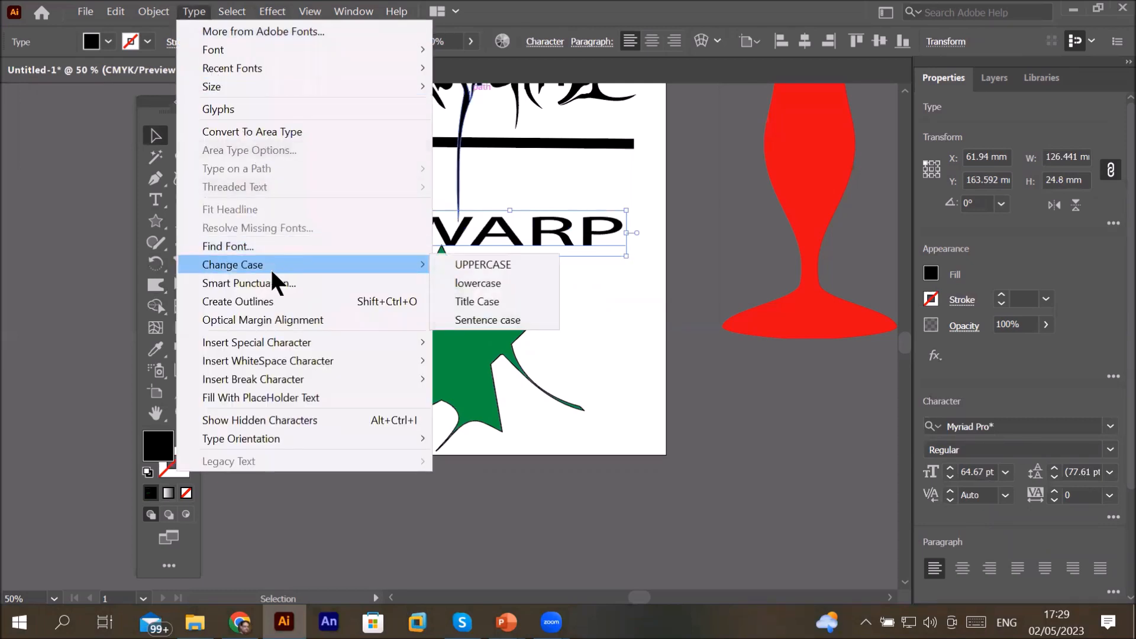
left_click(279, 301)
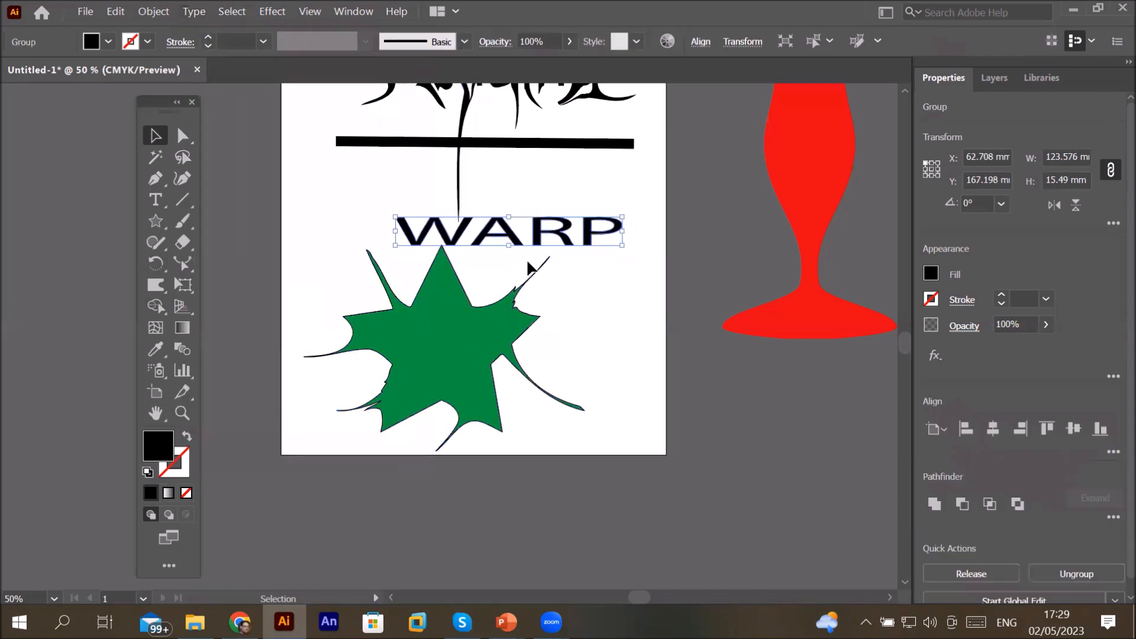
Step: Warp the WARP letter outlines into curling, spiky strokes with the Warp tool
scroll(526, 262, "up", 2)
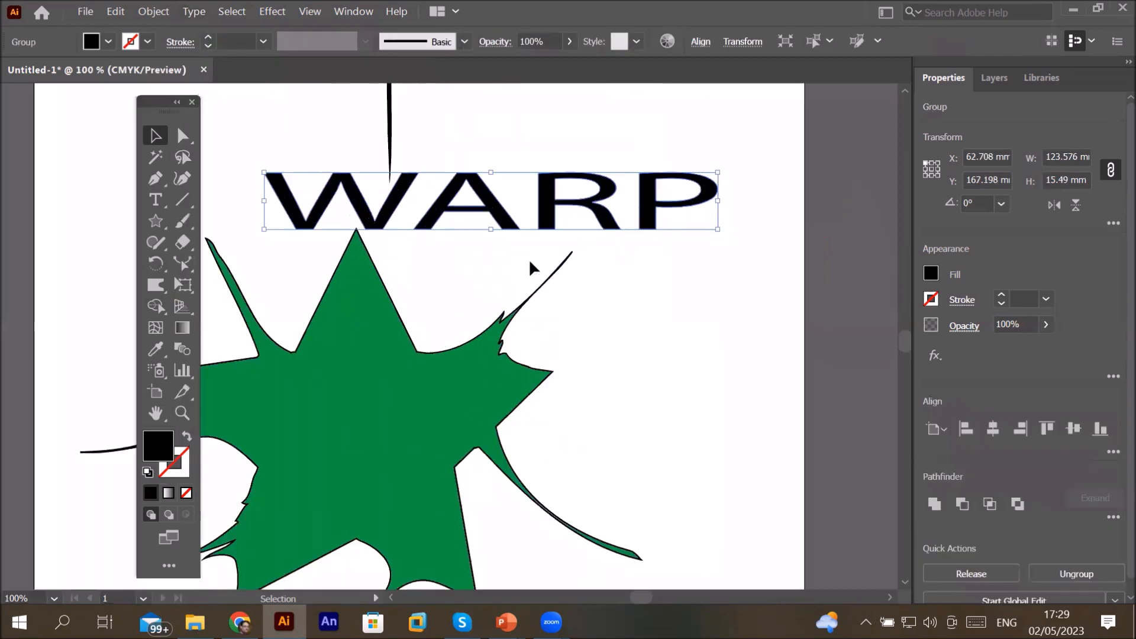
left_click(155, 286)
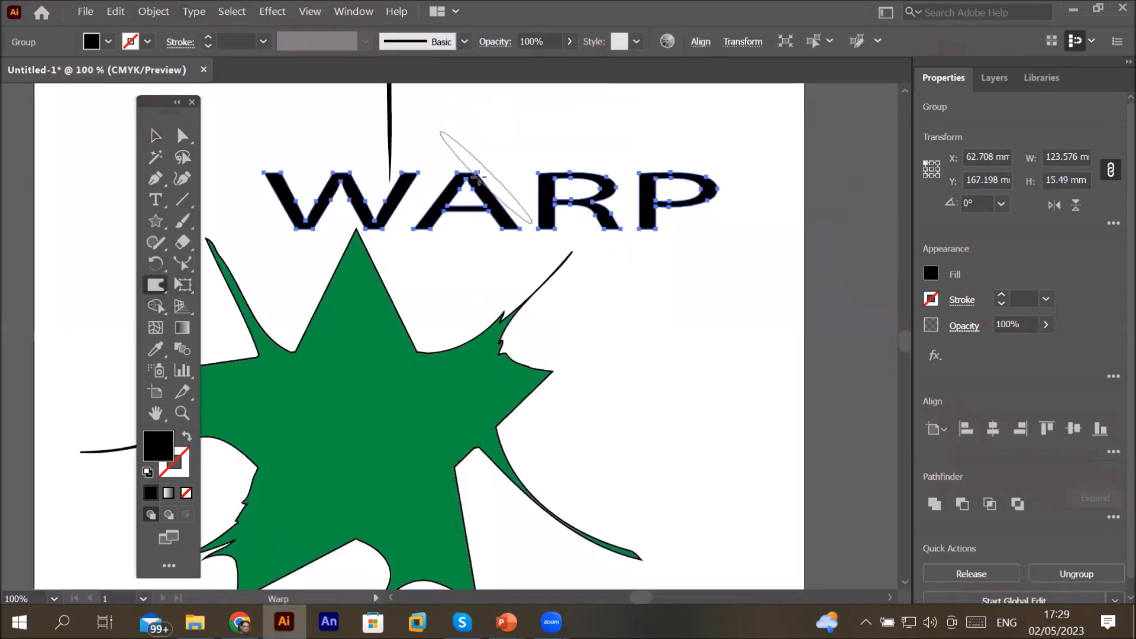
left_click_drag(488, 176, 515, 112)
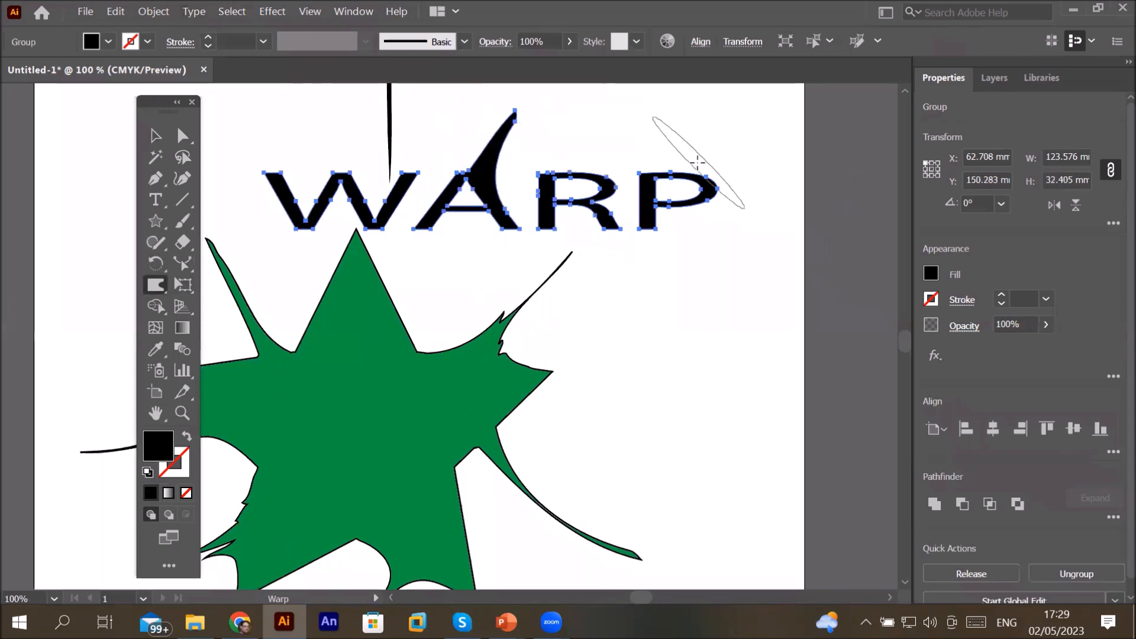
mouse_move(702, 181)
left_mouse_down()
mouse_move(763, 124)
mouse_move(773, 130)
left_mouse_up()
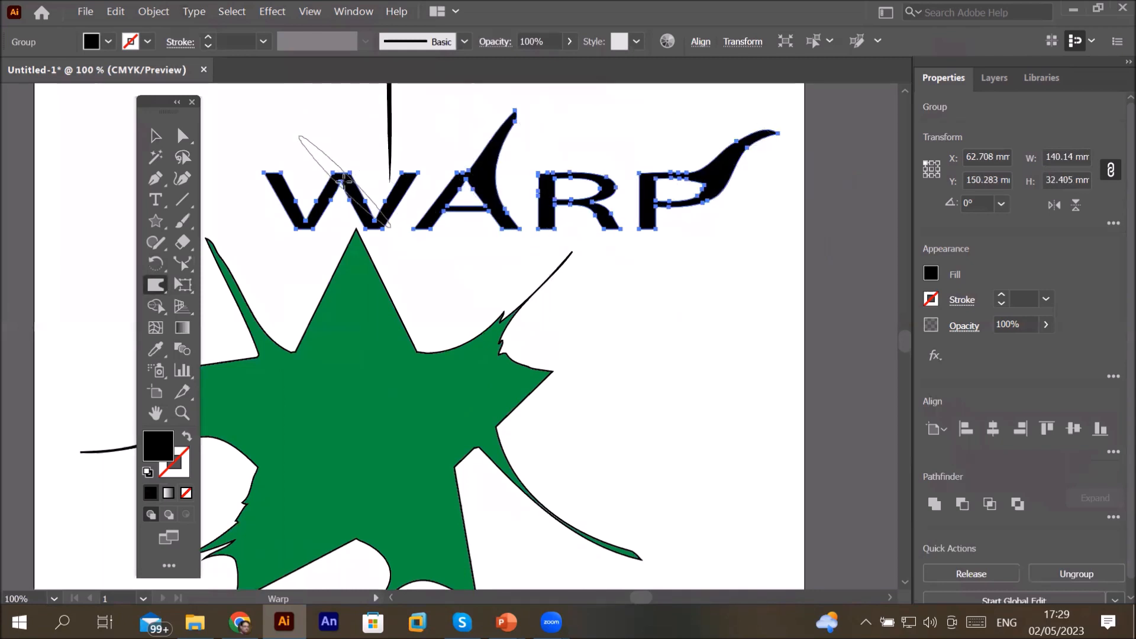
mouse_move(325, 157)
left_mouse_down()
mouse_move(254, 100)
mouse_move(281, 127)
left_mouse_up()
left_click_drag(357, 196, 450, 266)
left_click_drag(295, 224, 255, 256)
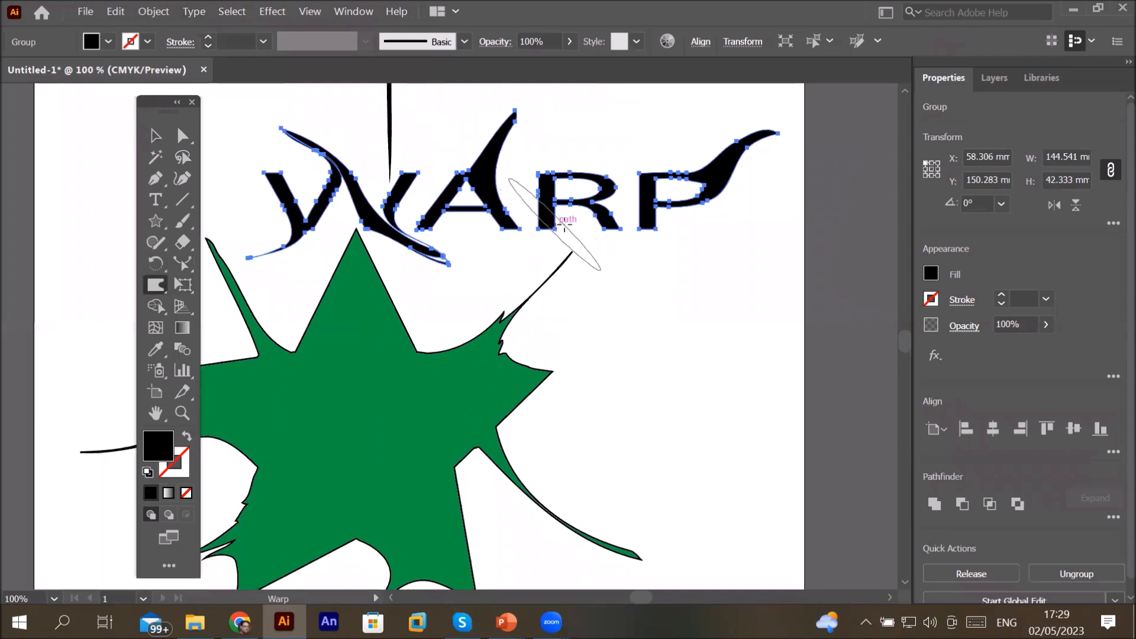
mouse_move(642, 224)
left_mouse_down()
mouse_move(653, 305)
mouse_move(679, 328)
left_mouse_up()
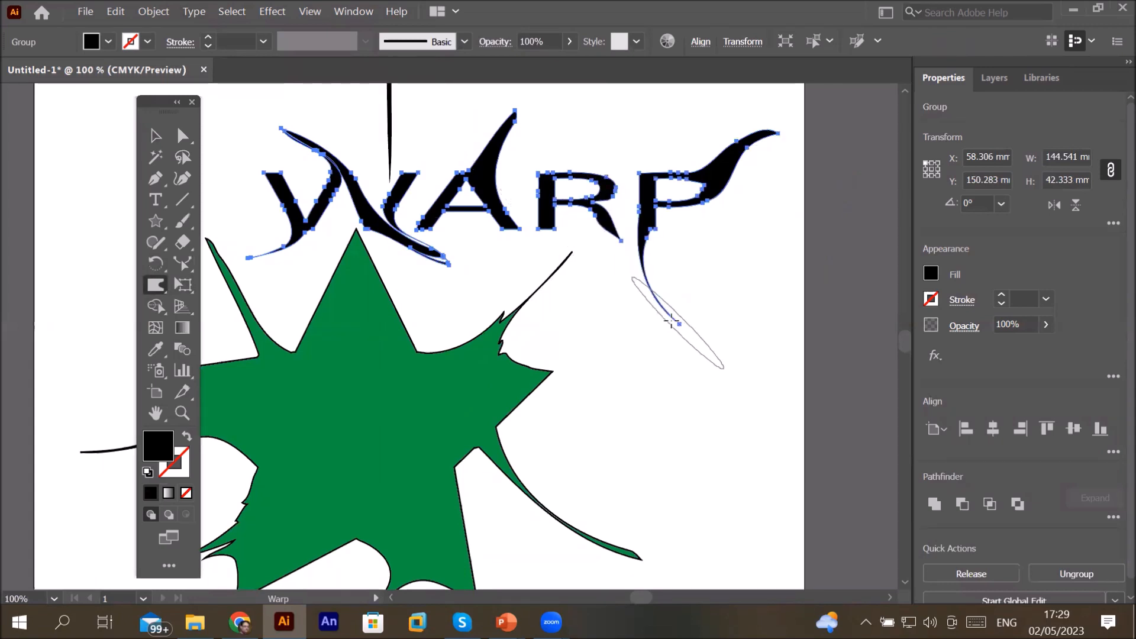
left_click_drag(609, 228, 532, 273)
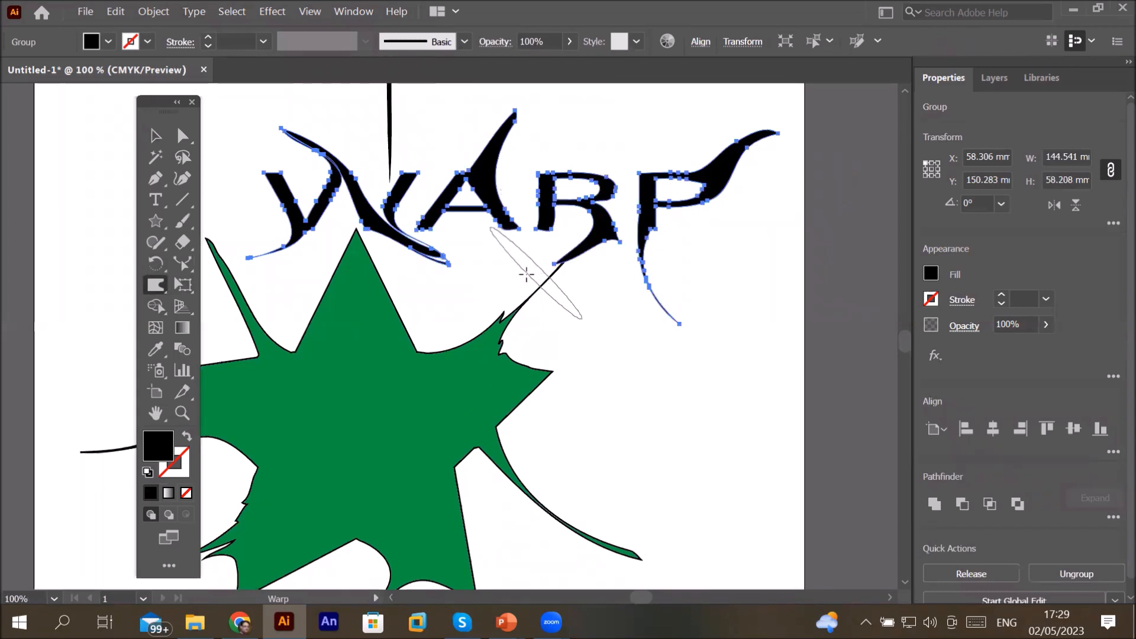
left_click_drag(493, 220, 498, 259)
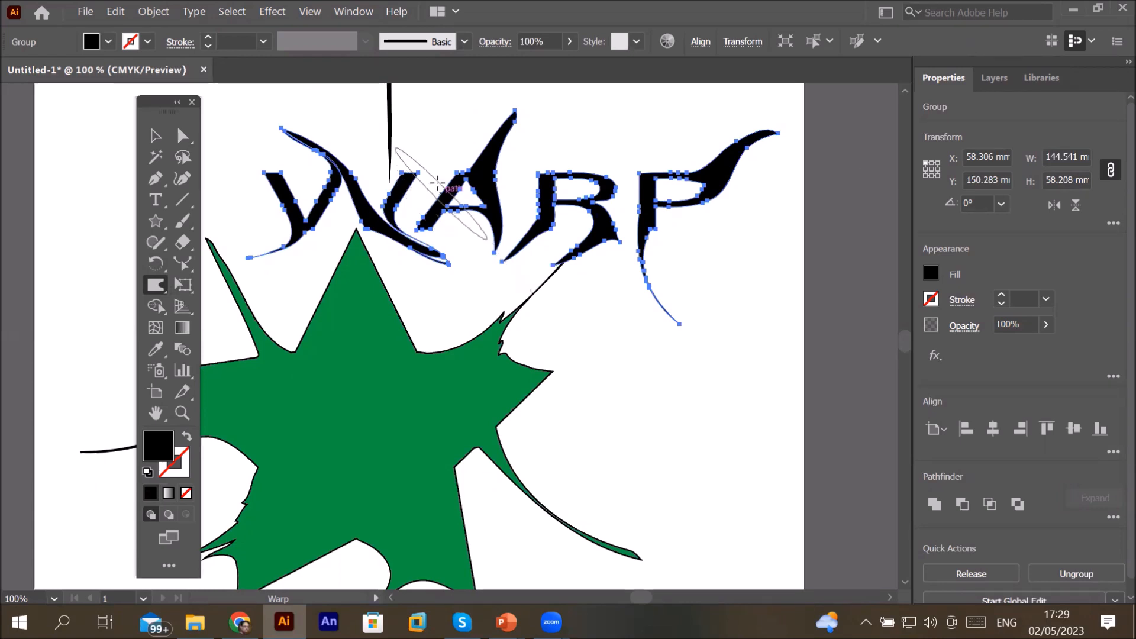
mouse_move(408, 176)
left_mouse_down()
mouse_move(432, 127)
mouse_move(453, 118)
left_mouse_up()
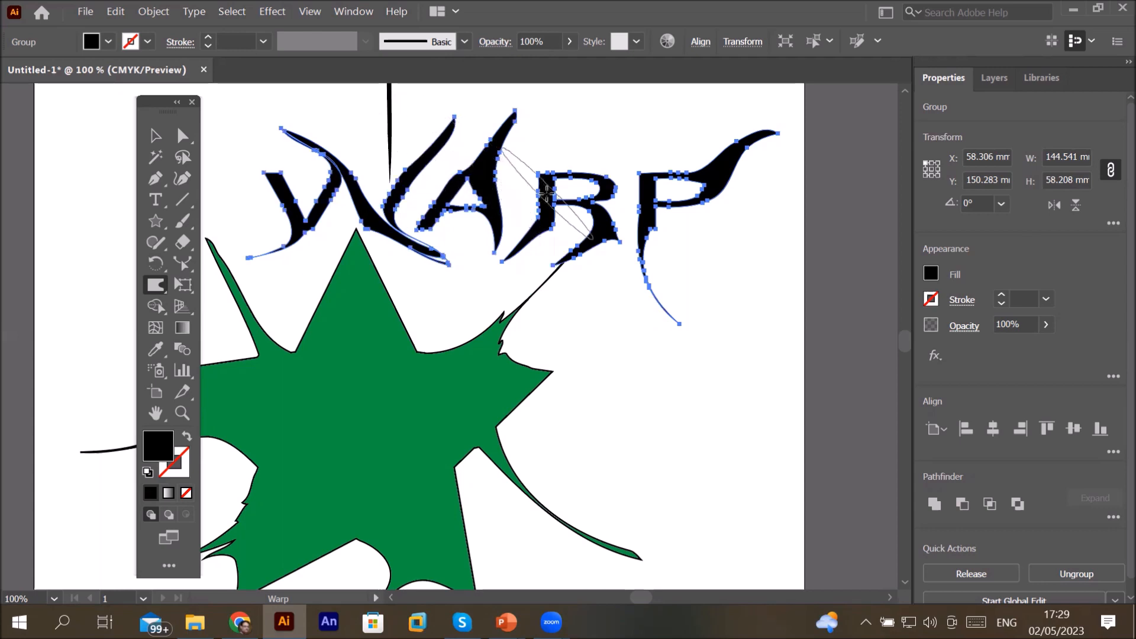
scroll(262, 177, "up", 5)
mouse_move(261, 177)
left_mouse_down()
mouse_move(248, 246)
mouse_move(281, 287)
mouse_move(287, 261)
mouse_move(264, 302)
mouse_move(302, 327)
mouse_move(317, 387)
mouse_move(325, 375)
mouse_move(310, 411)
mouse_move(450, 229)
left_mouse_up()
scroll(570, 360, "down", 5)
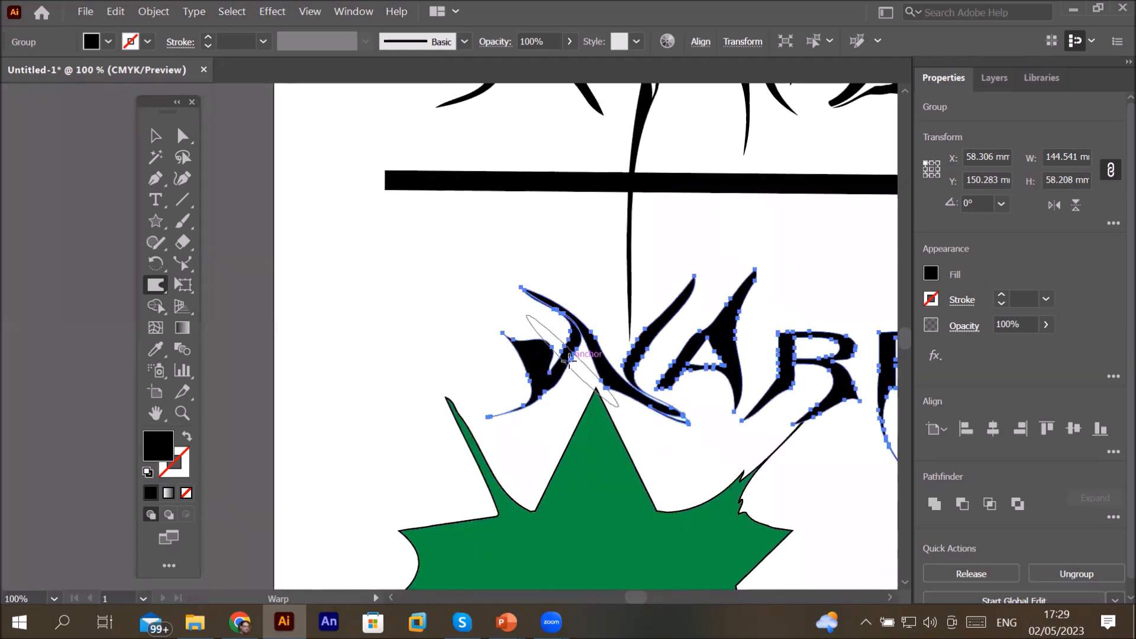
scroll(837, 419, "down", 1)
scroll(876, 450, "down", 1)
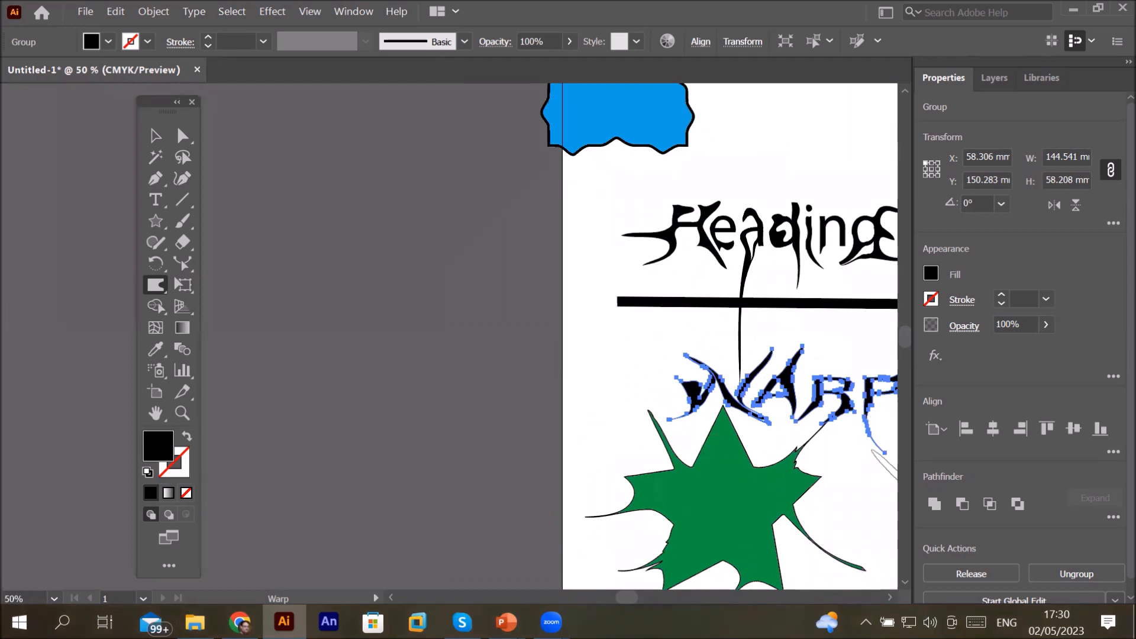
left_click(891, 598)
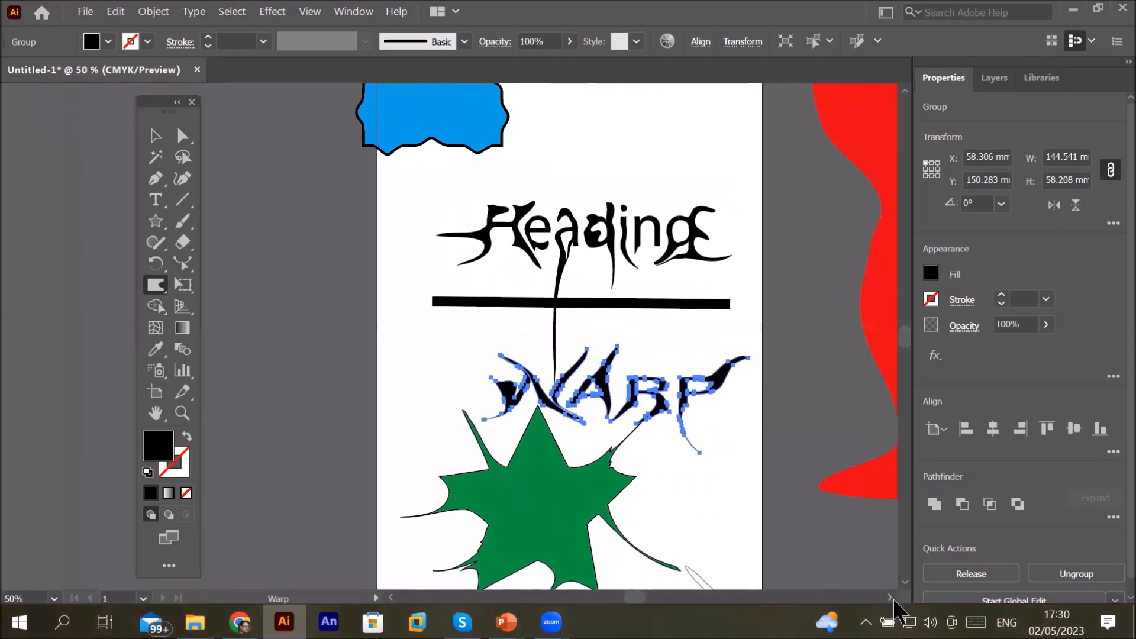
left_click(891, 598)
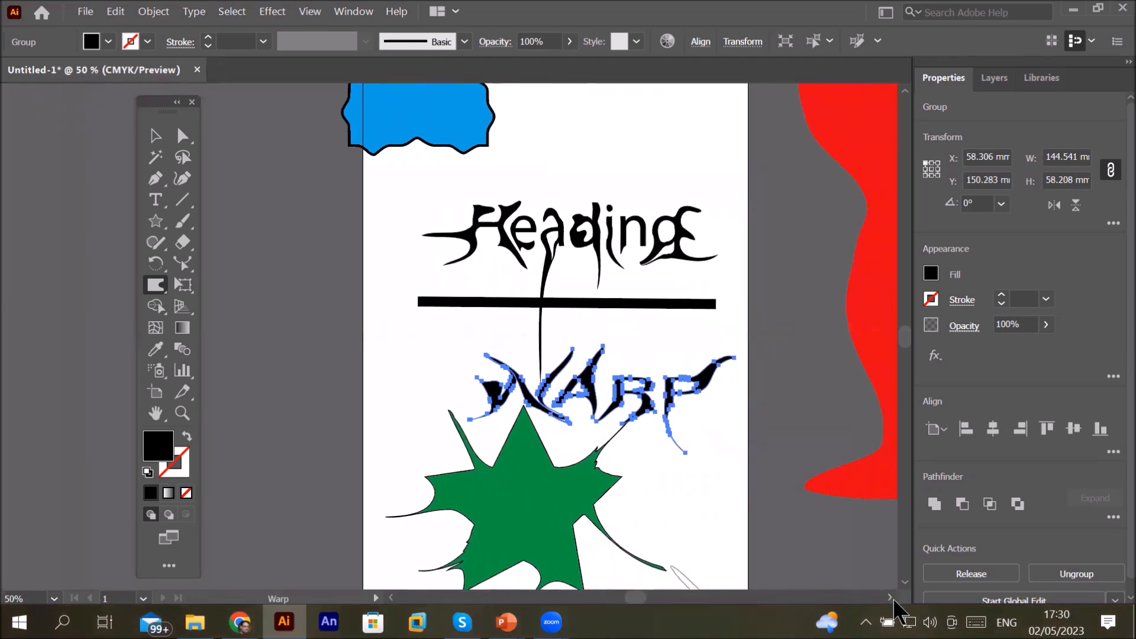
double_click(160, 290)
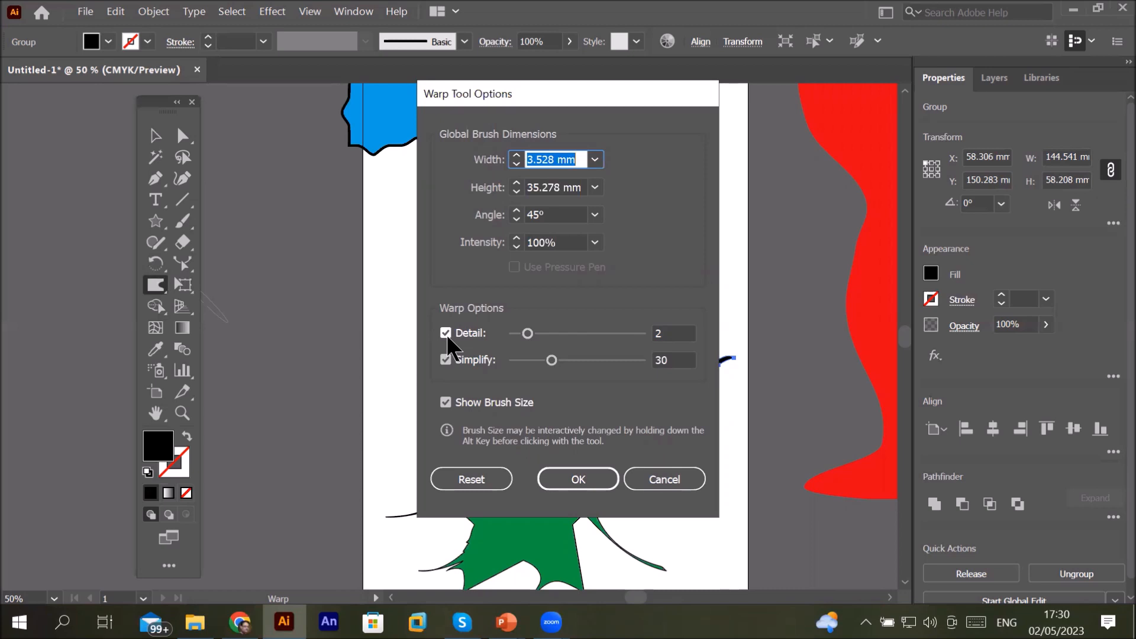
left_click(669, 477)
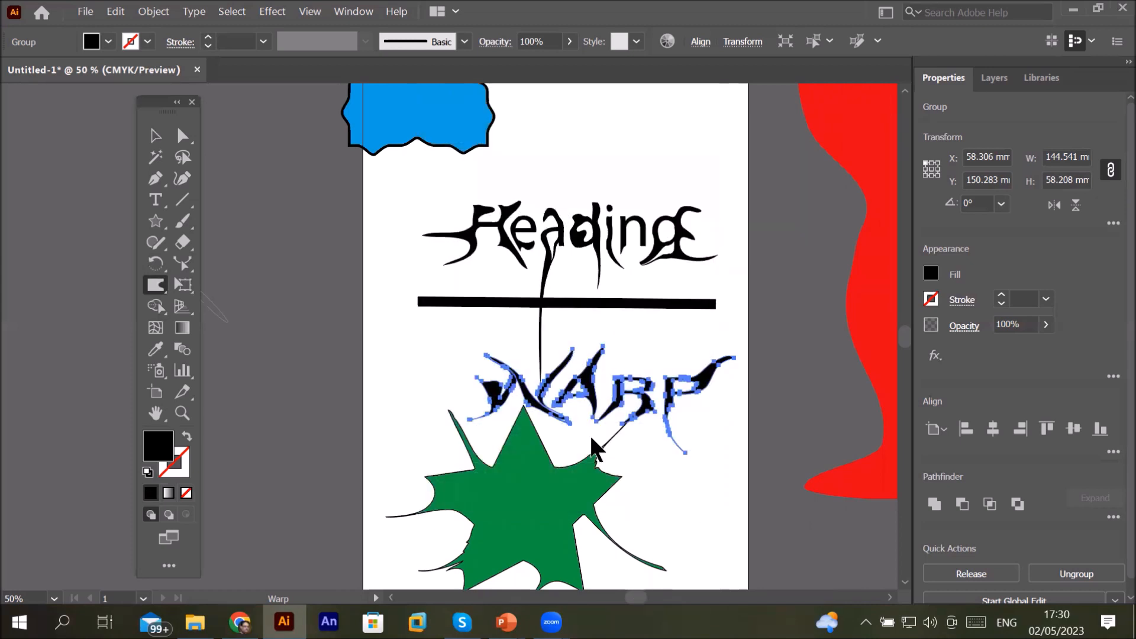
scroll(598, 468, "down", 2)
scroll(598, 468, "up", 1)
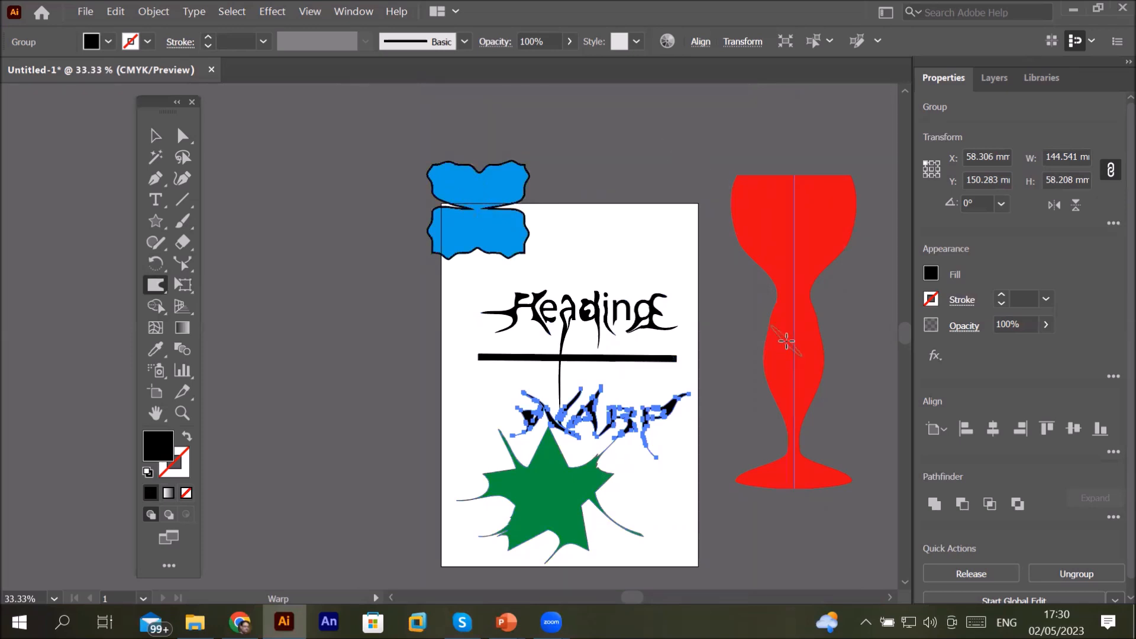
left_click_drag(160, 292, 164, 296)
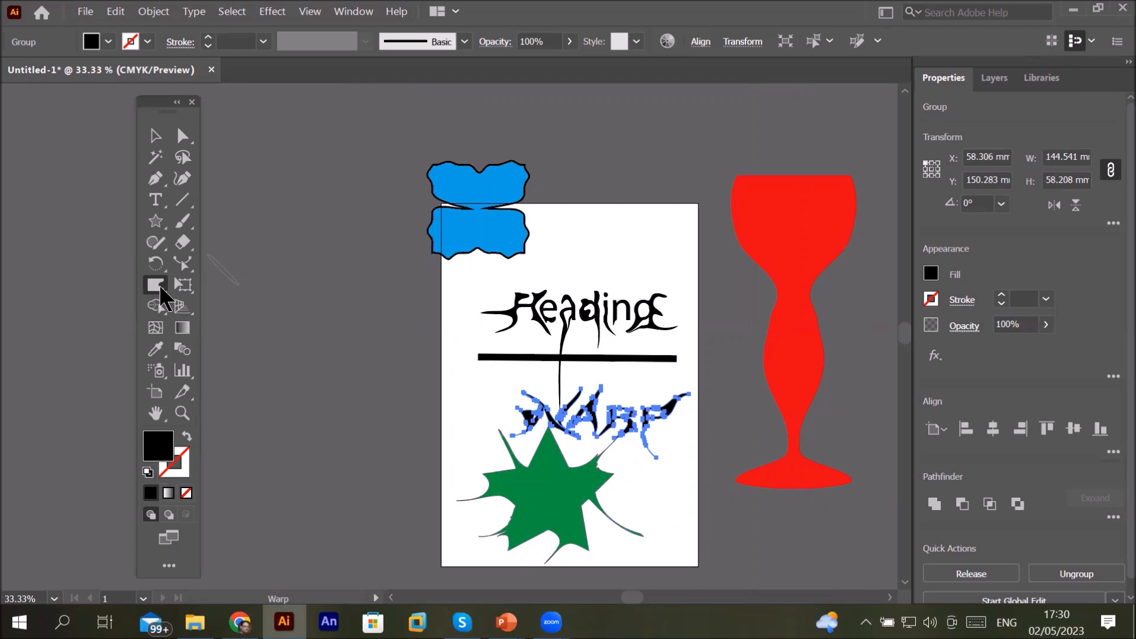
Step: Delete all the artwork on the artboard
left_click(156, 135)
left_click_drag(389, 269, 682, 574)
key("Delete")
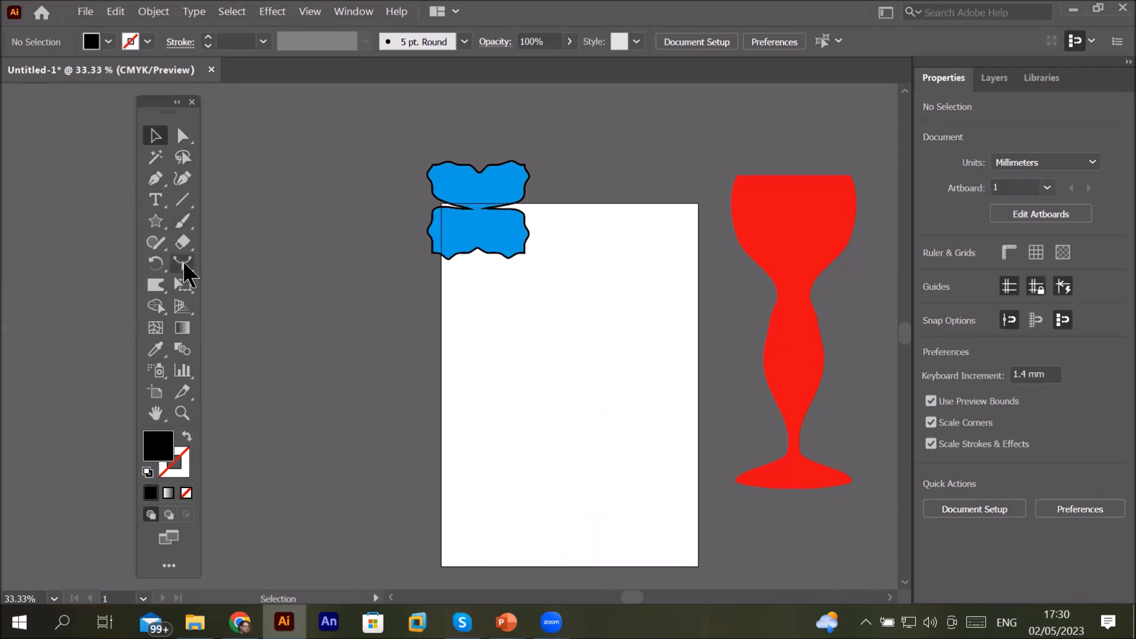
left_click(185, 242)
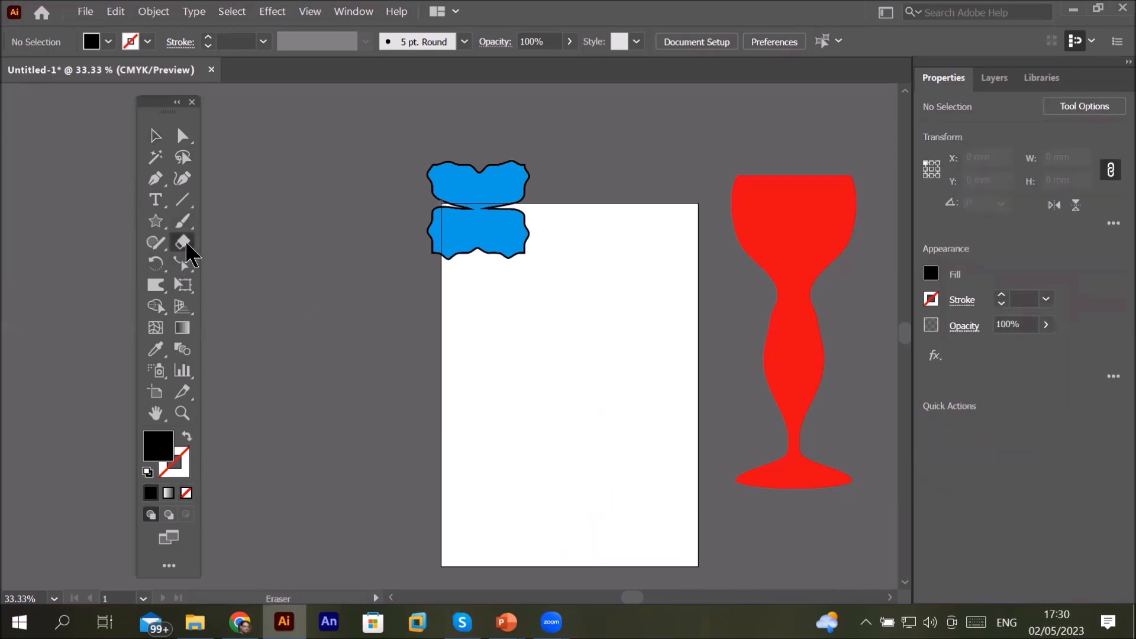
double_click(186, 240)
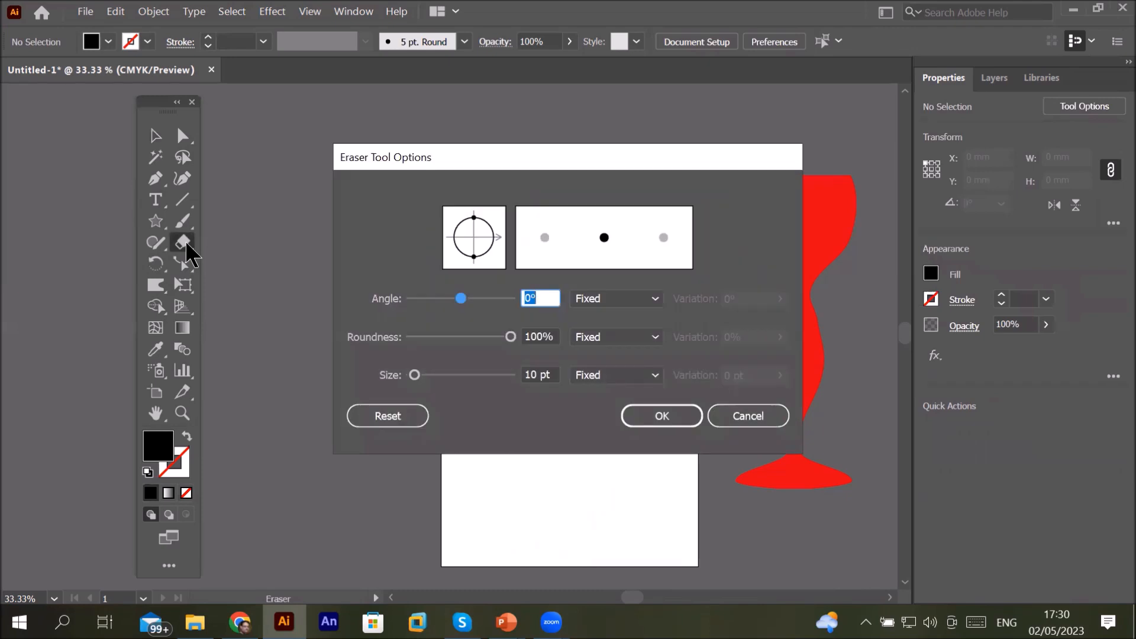
left_click(740, 417)
left_click(157, 179)
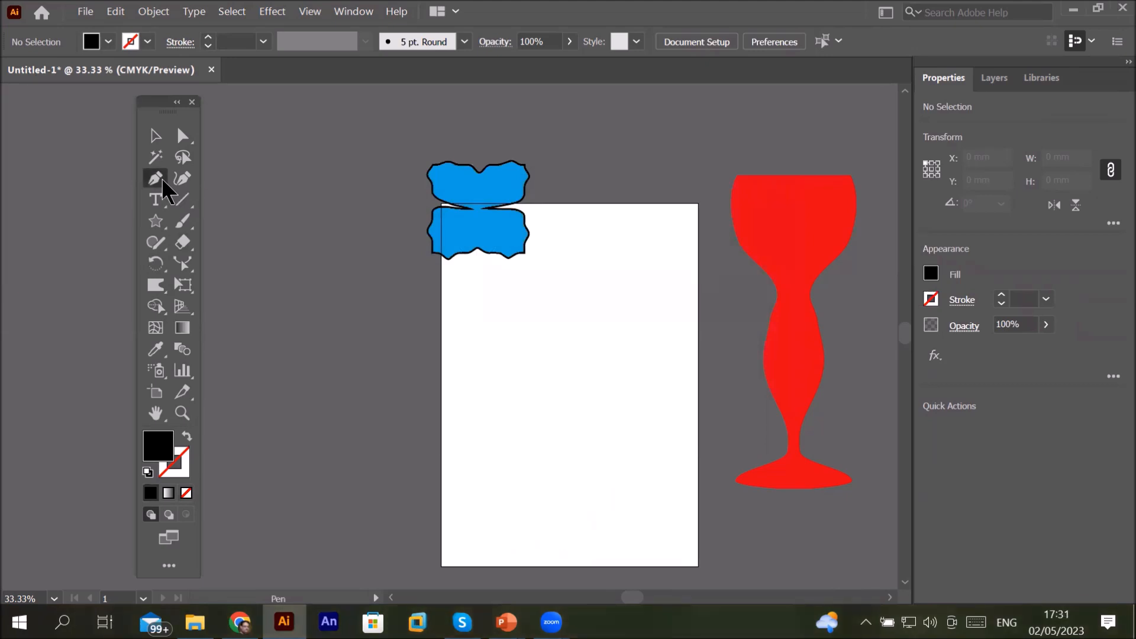
left_click(158, 200)
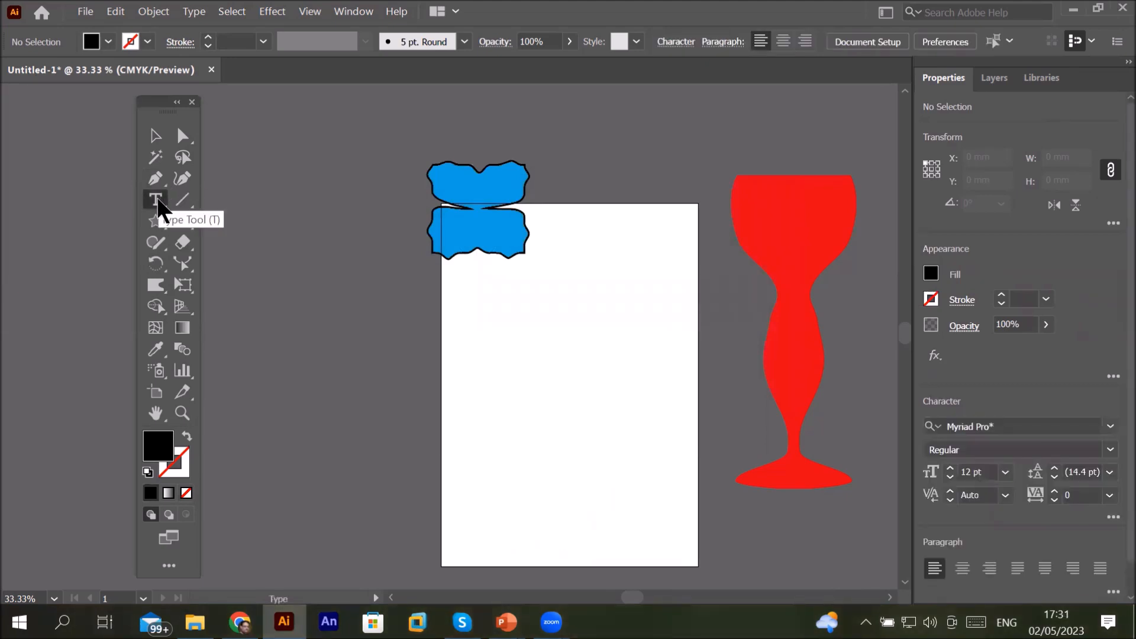
left_click(182, 158)
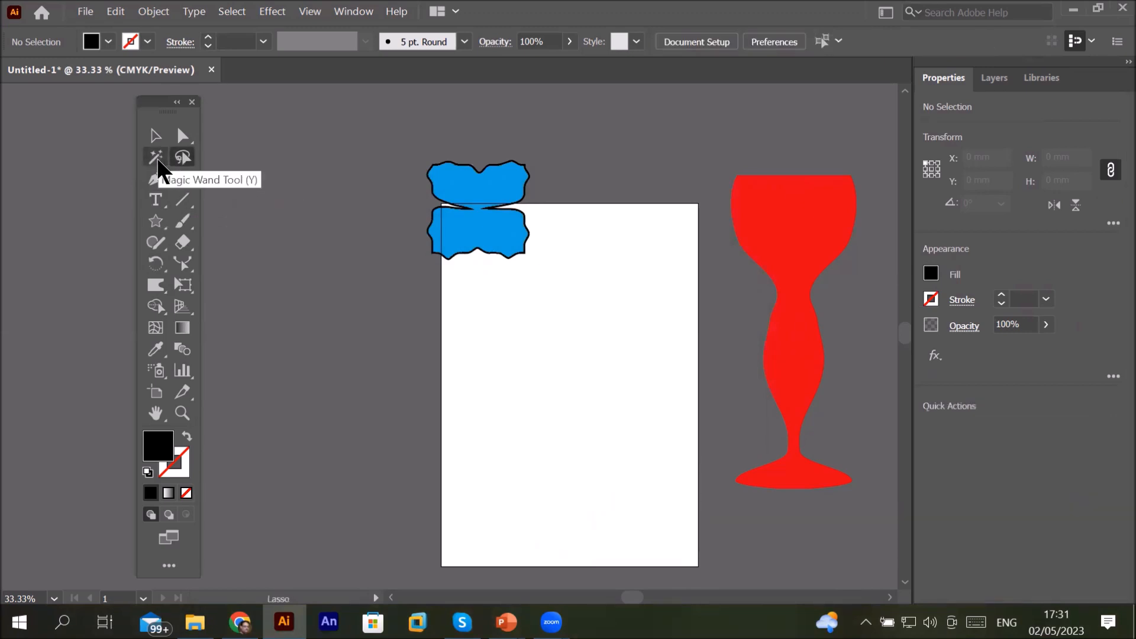
double_click(156, 157)
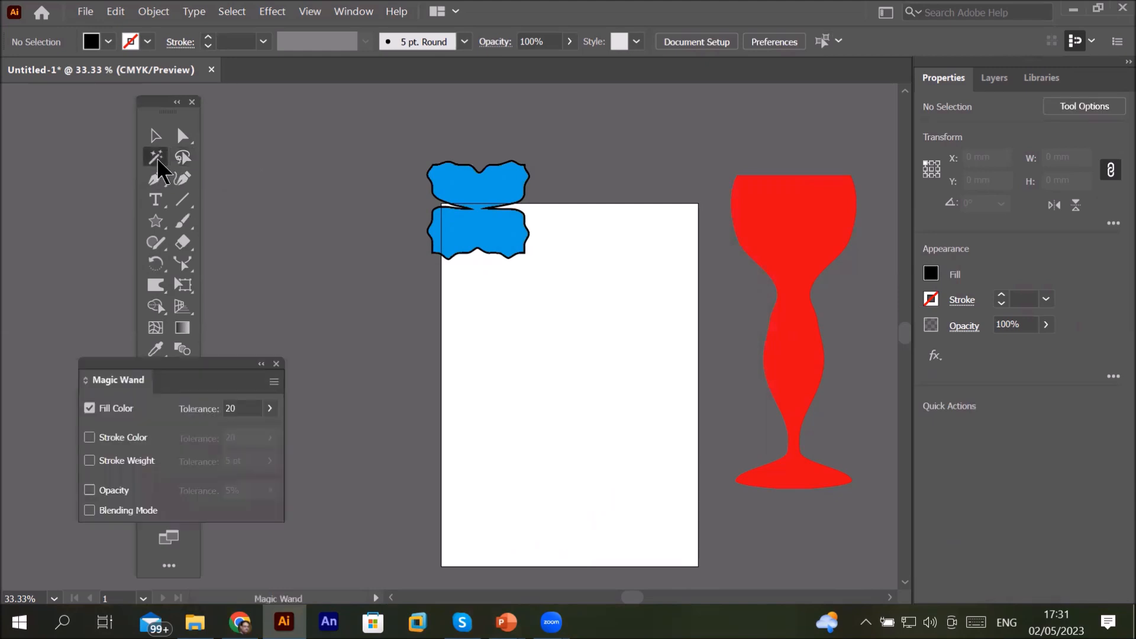
left_click_drag(183, 366, 345, 118)
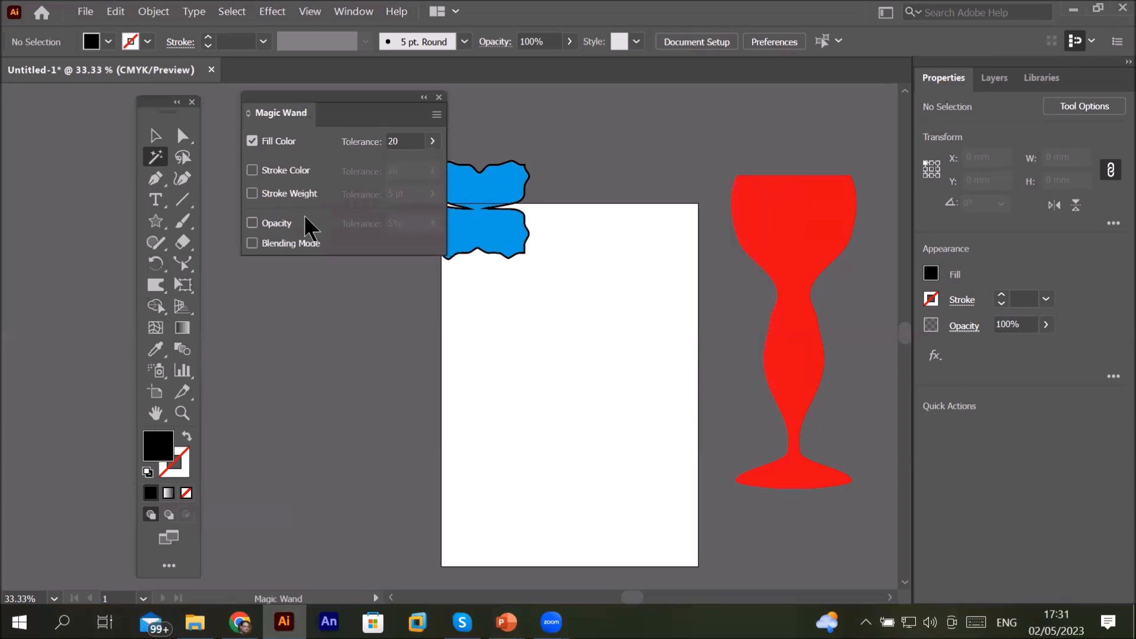
left_click(438, 97)
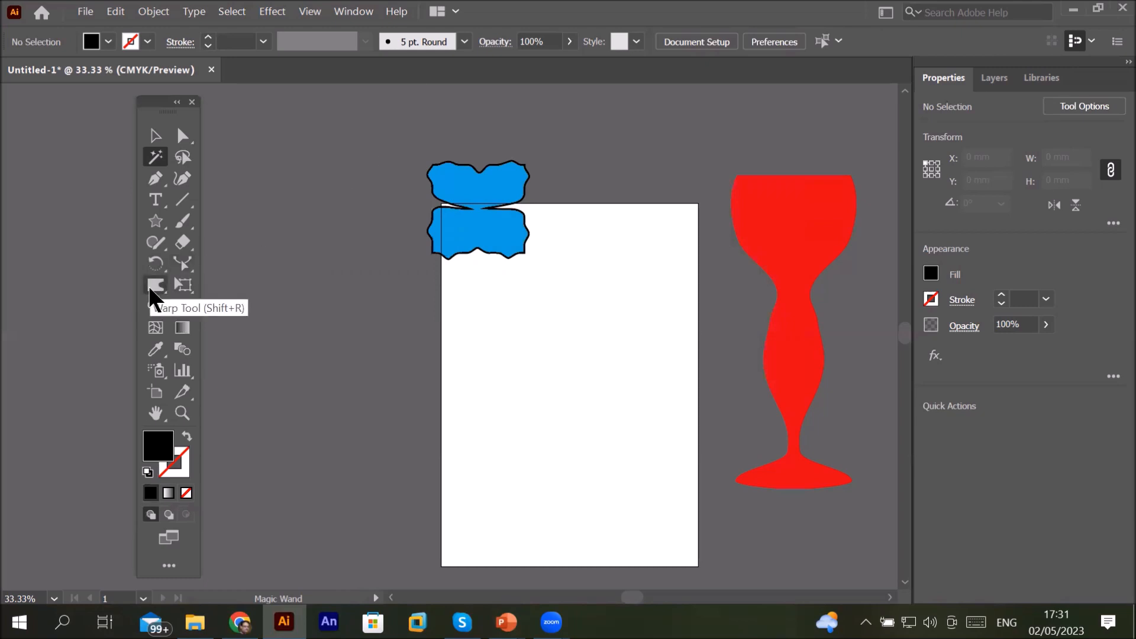
Step: Draw a circle about 112 mm wide in the middle of the artboard with the Ellipse tool
left_click(163, 227)
left_click_drag(163, 227, 258, 261)
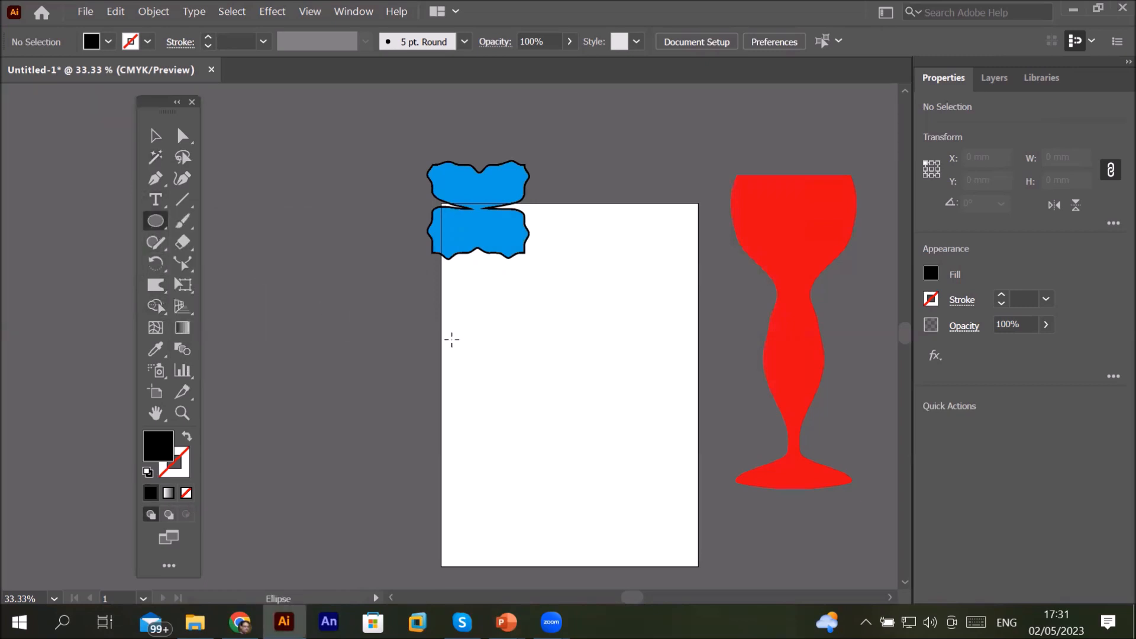
left_click_drag(505, 292, 621, 423)
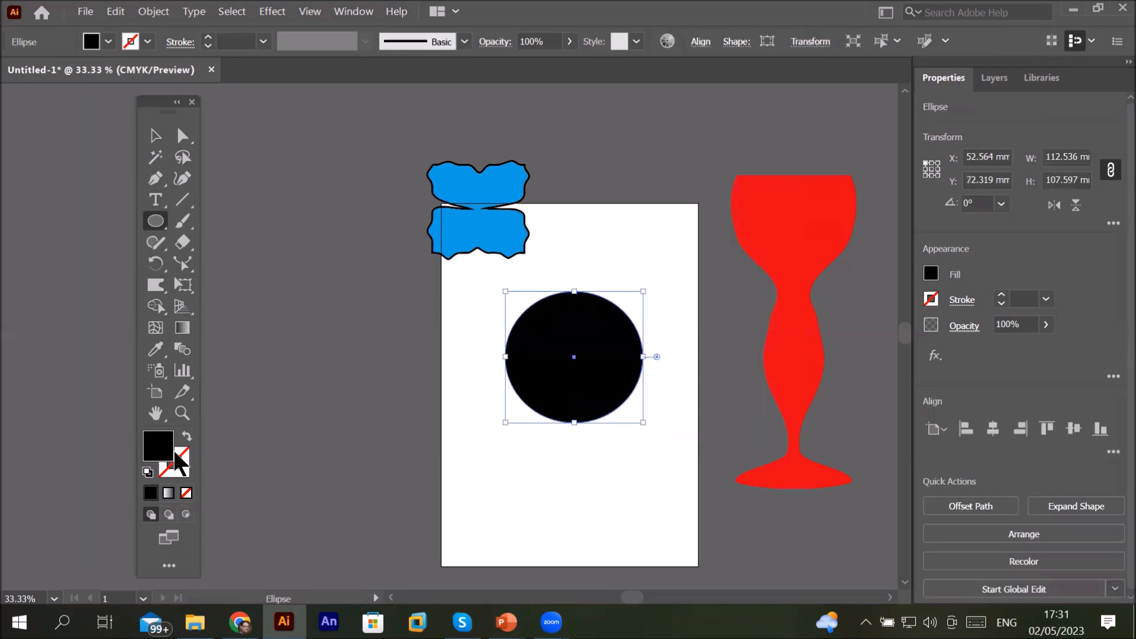
Step: Fill the circle with blue and give it a black 8 pt stroke
left_click(109, 42)
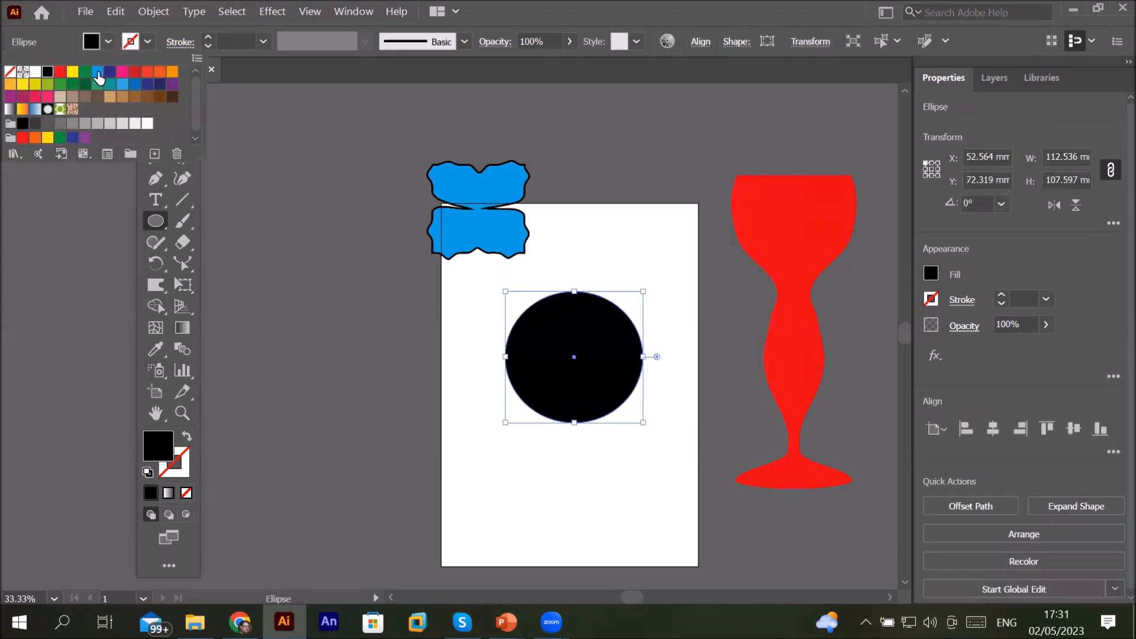
left_click(98, 72)
left_click(147, 42)
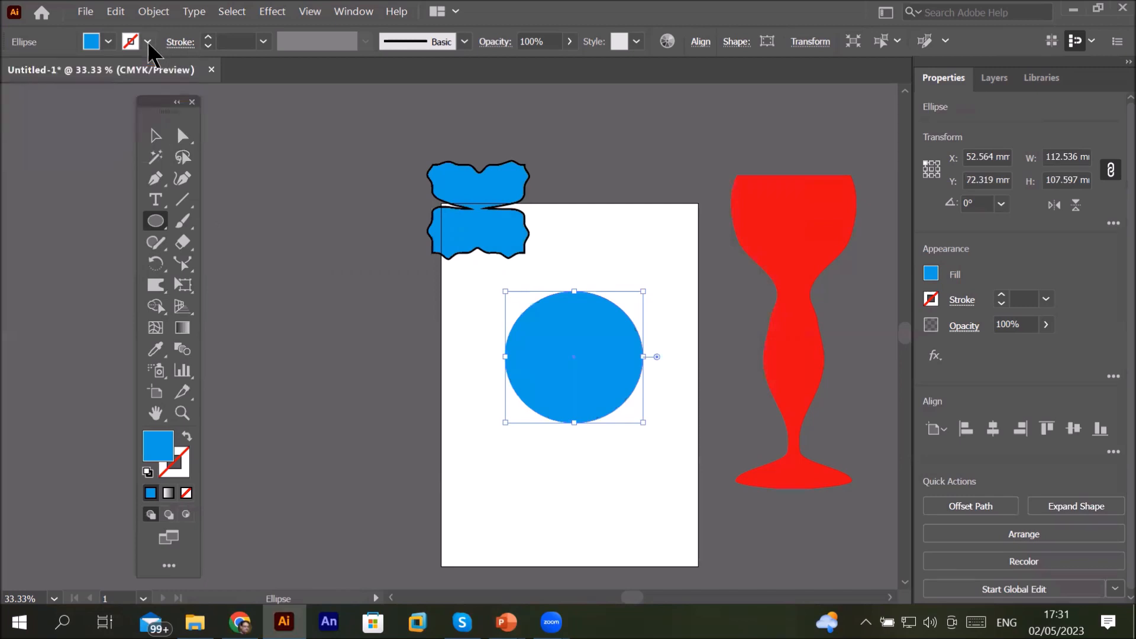
left_click(207, 35)
left_click(208, 35)
left_click(208, 36)
left_click(208, 35)
left_click(208, 36)
left_click(208, 36)
left_click(208, 36)
left_click(208, 35)
left_click(207, 36)
left_click(207, 35)
left_click(208, 35)
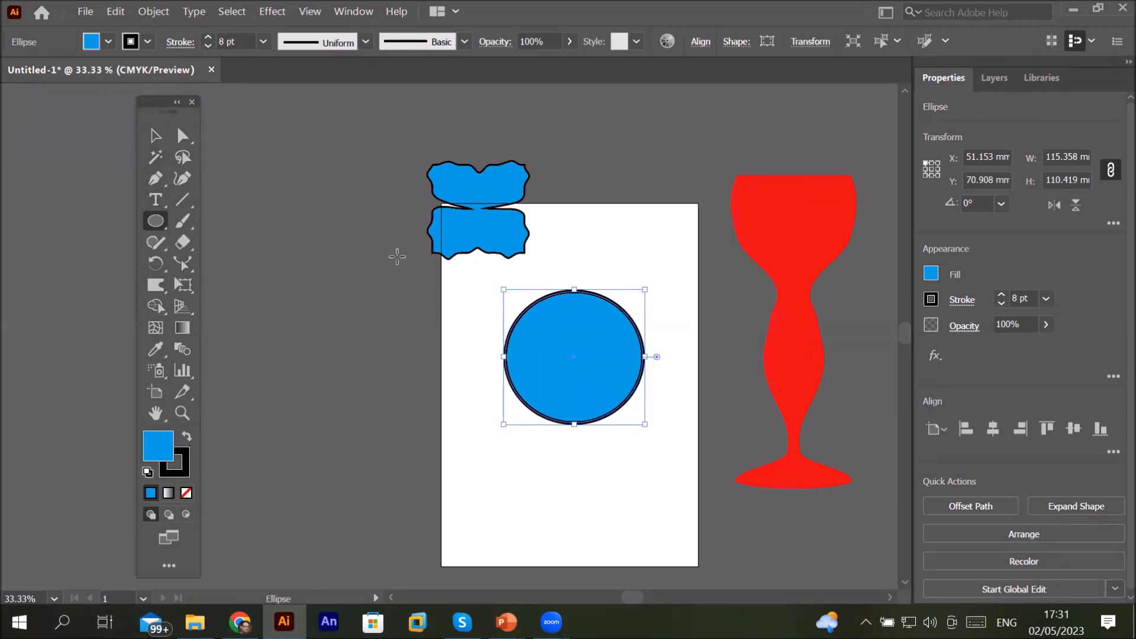
Step: Duplicate the blue circle into four copies arranged in a two-by-two grid around the artboard
left_click(156, 136)
left_click_drag(562, 360, 415, 536)
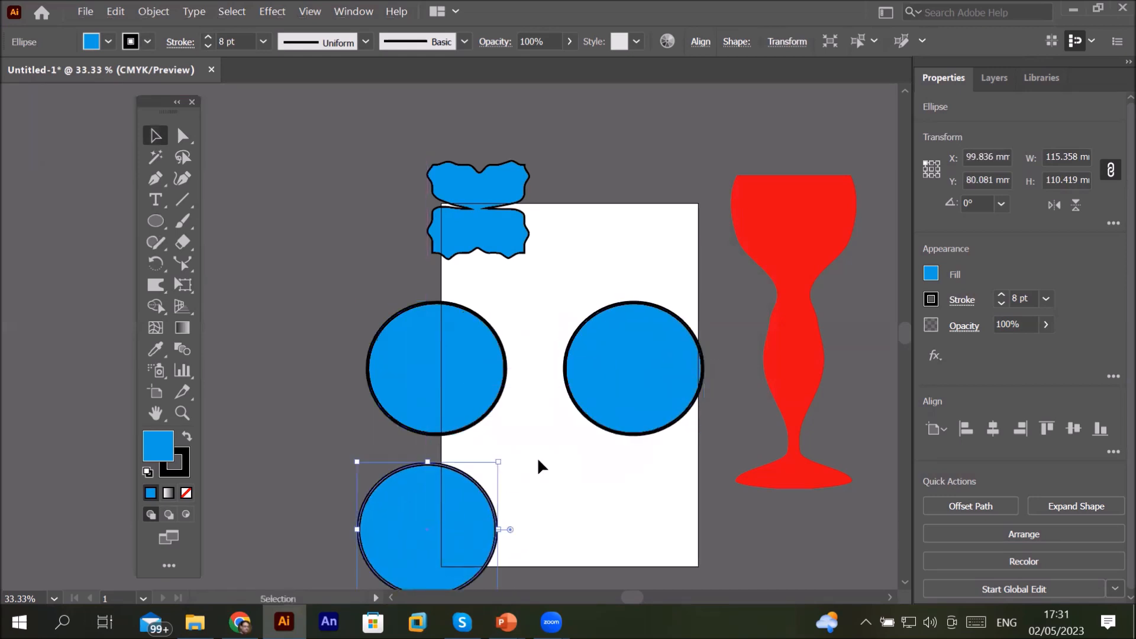
left_click_drag(626, 406, 632, 560)
Step: Select the upper-left circle and reset the Warp tool options to their defaults
left_click(450, 385)
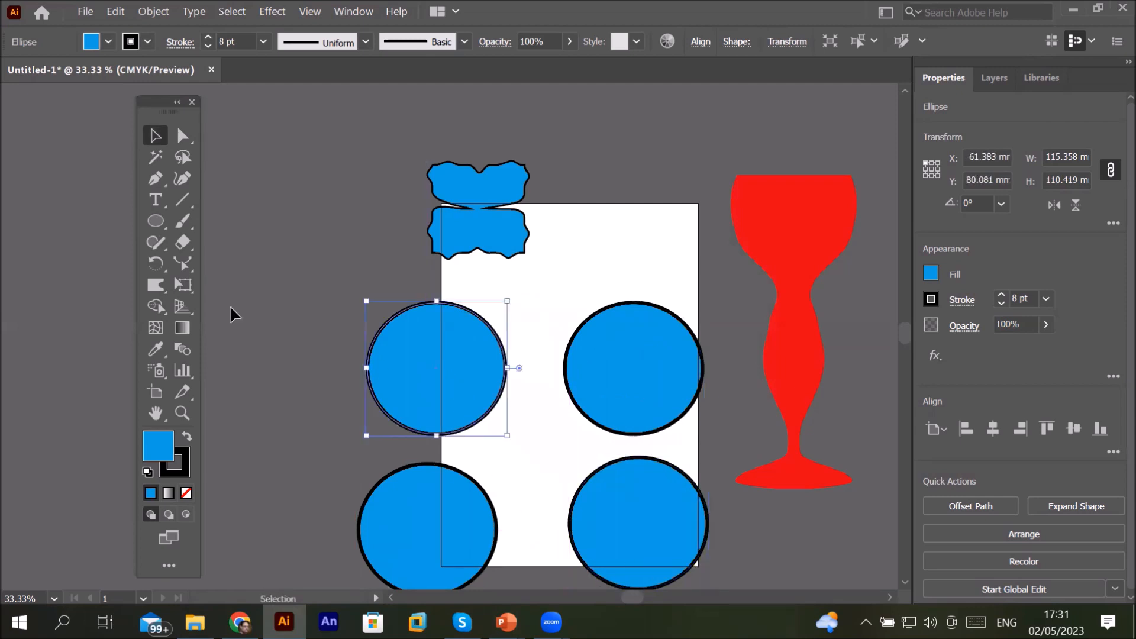
left_click(158, 286)
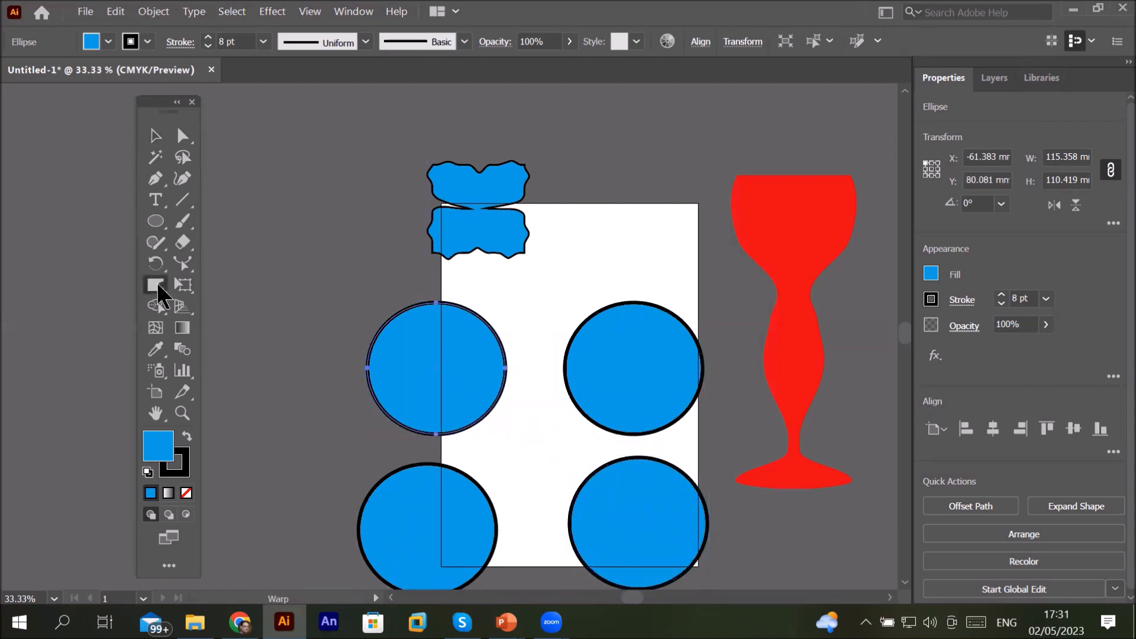
double_click(158, 286)
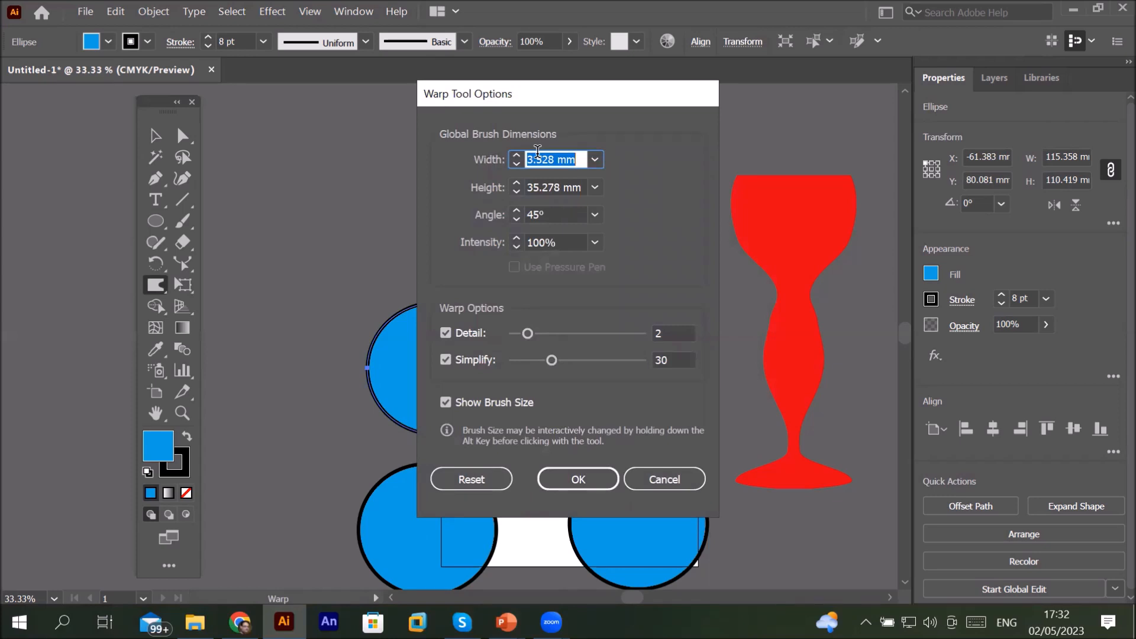
left_click(471, 479)
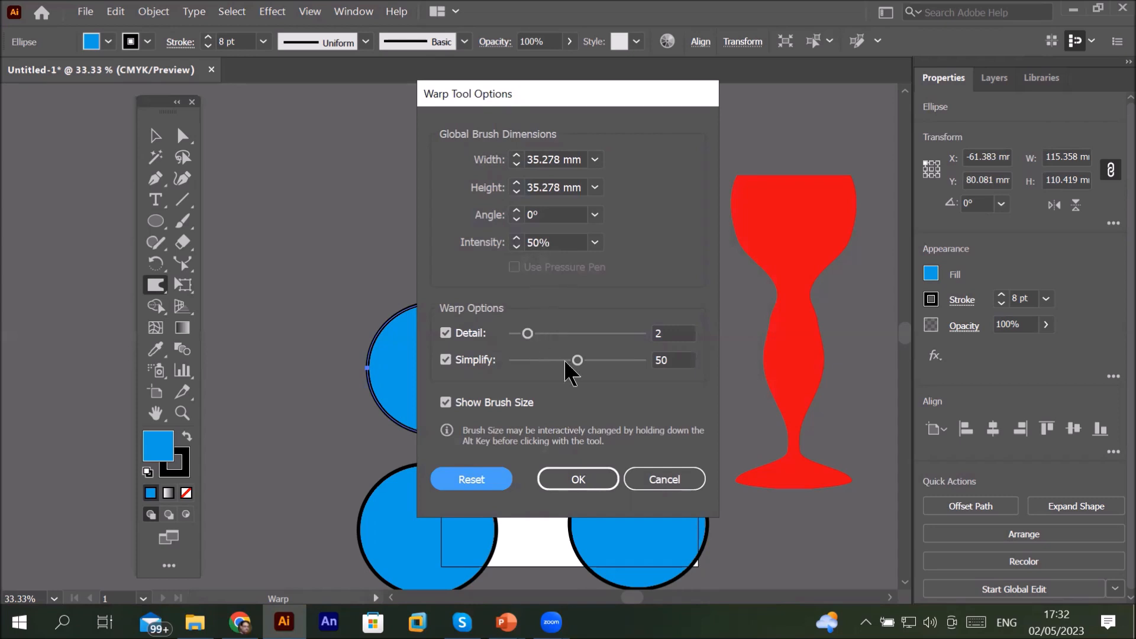
left_click(582, 481)
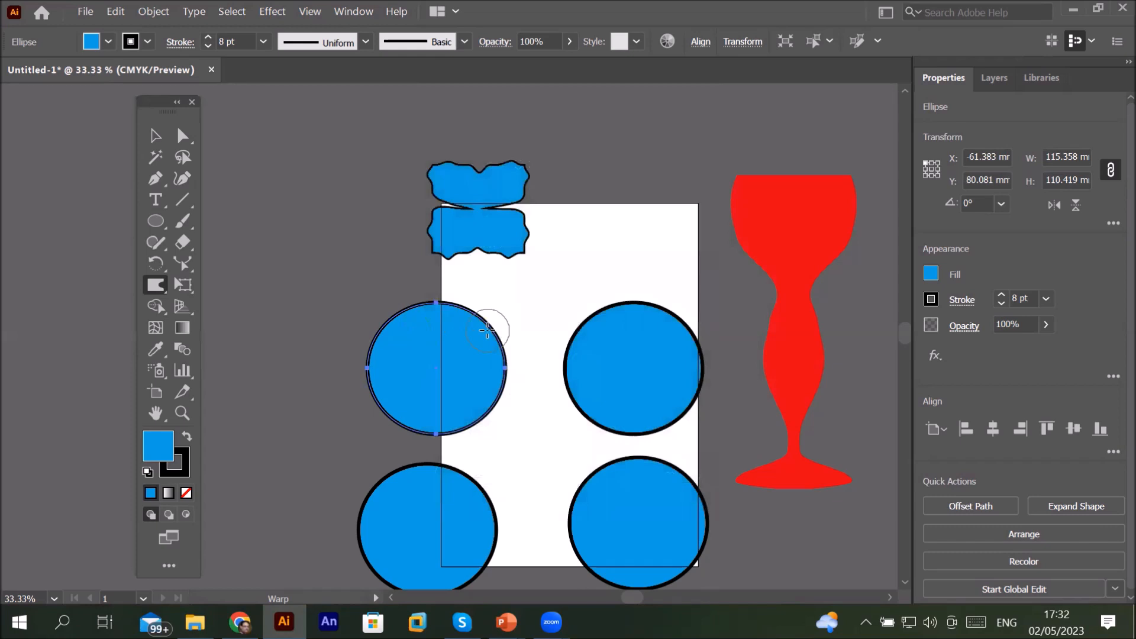
Step: Warp the upper-left circle's top edge into a small rounded bump with the Warp tool
scroll(487, 329, "up", 3)
mouse_move(487, 330)
left_mouse_down()
mouse_move(464, 322)
mouse_move(477, 287)
left_mouse_up()
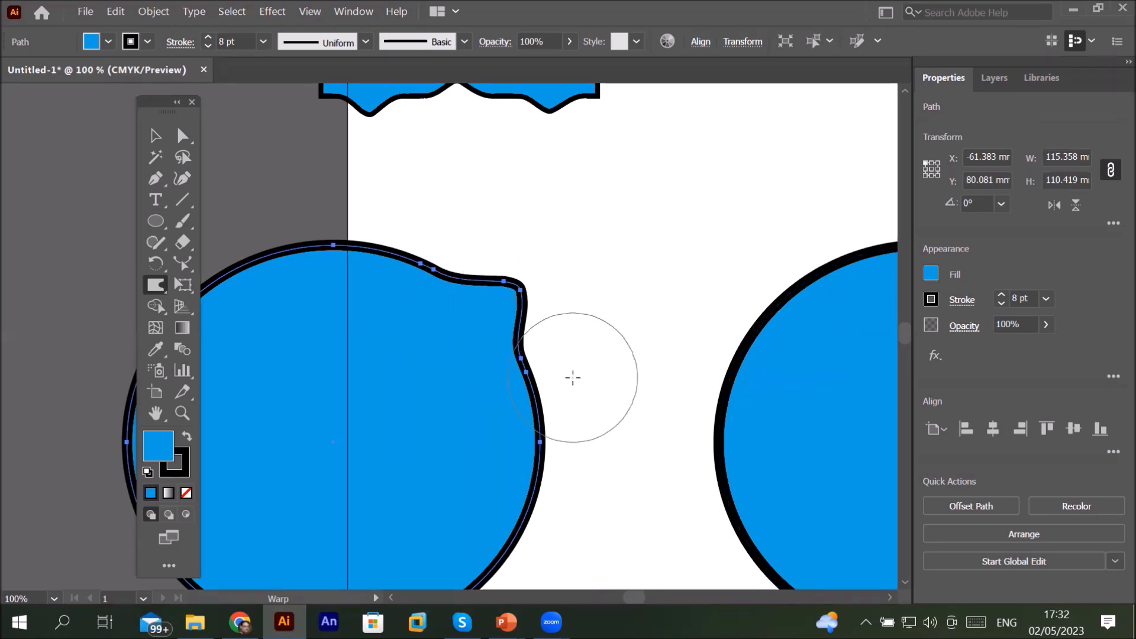
scroll(573, 376, "down", 1)
left_click(156, 137)
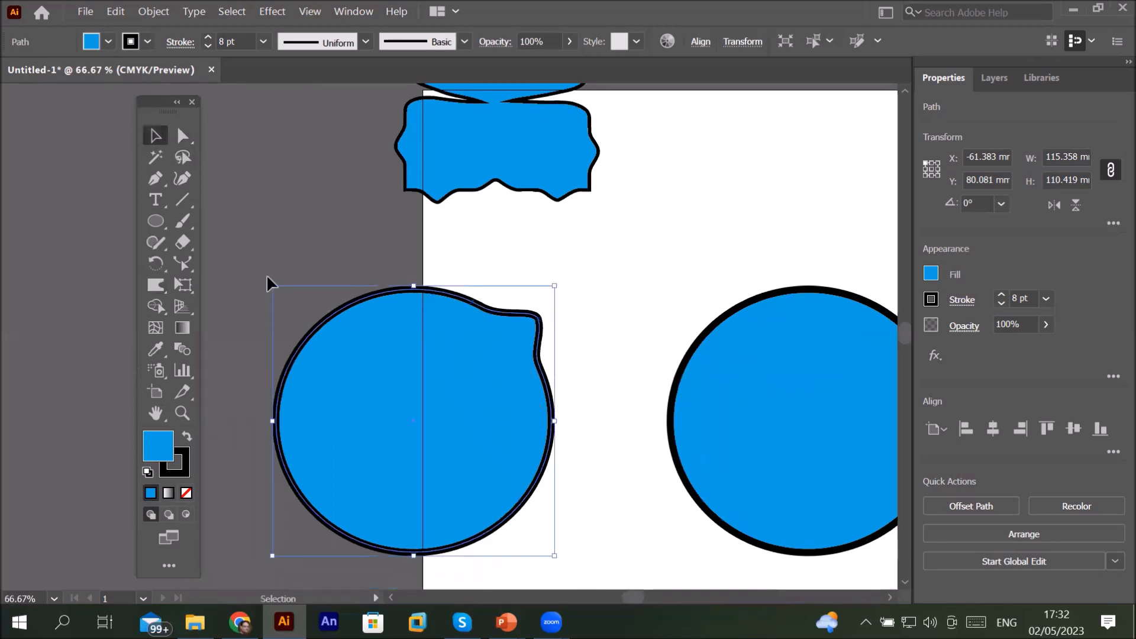
Step: Select the upper-right circle and set the Warp tool's Simplify option to 100
left_click(891, 599)
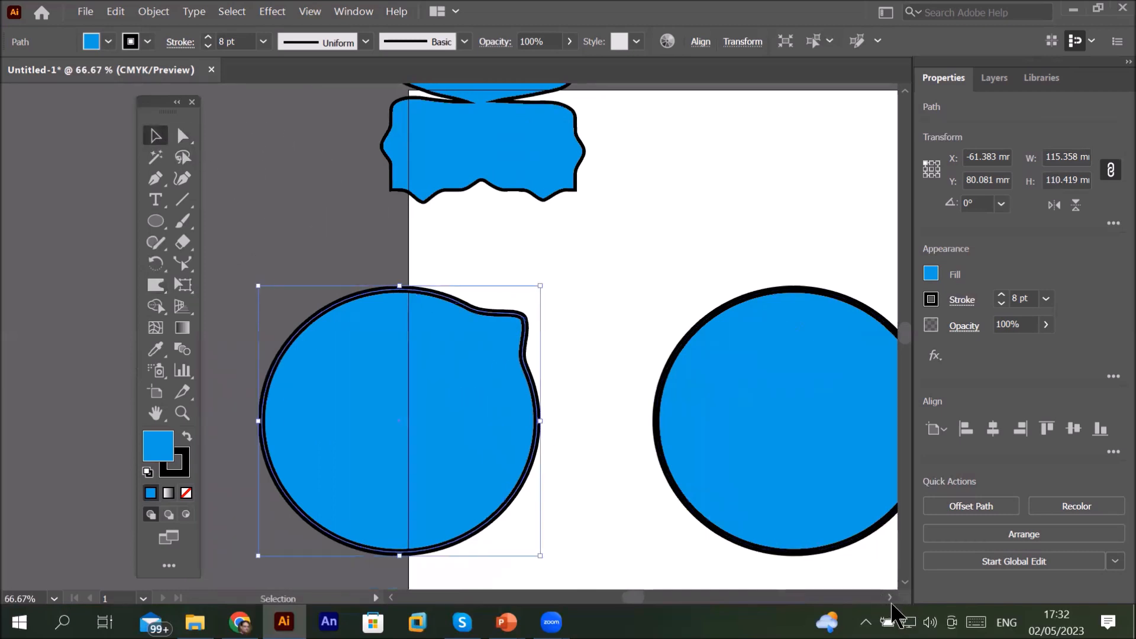
left_click(891, 598)
left_click(890, 598)
left_click(890, 598)
left_click(890, 598)
left_click(732, 322)
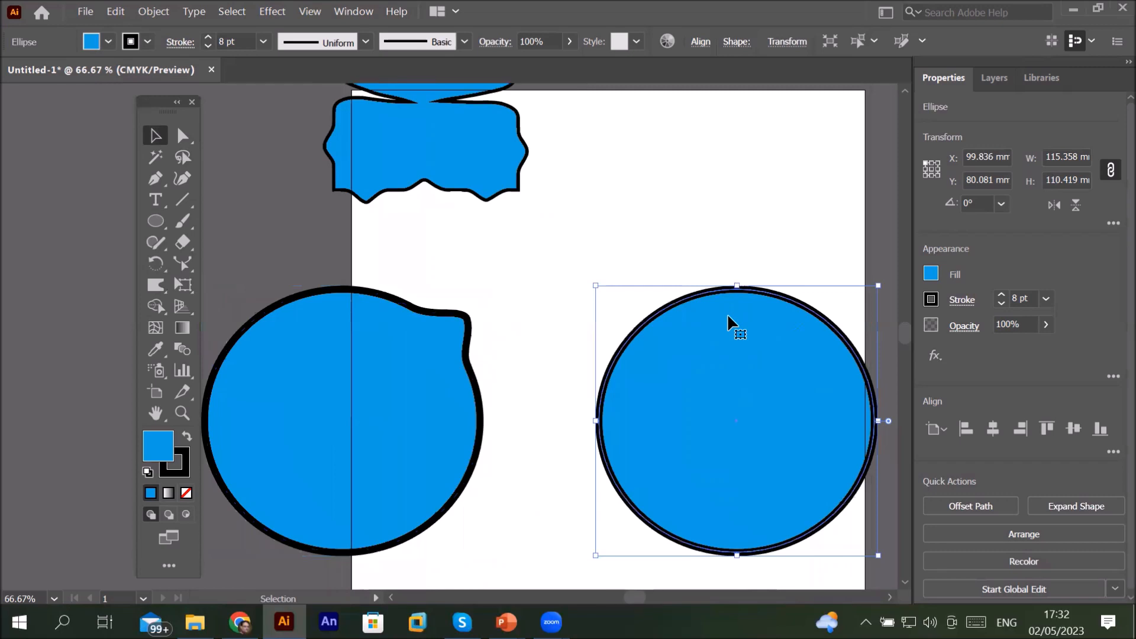
double_click(156, 285)
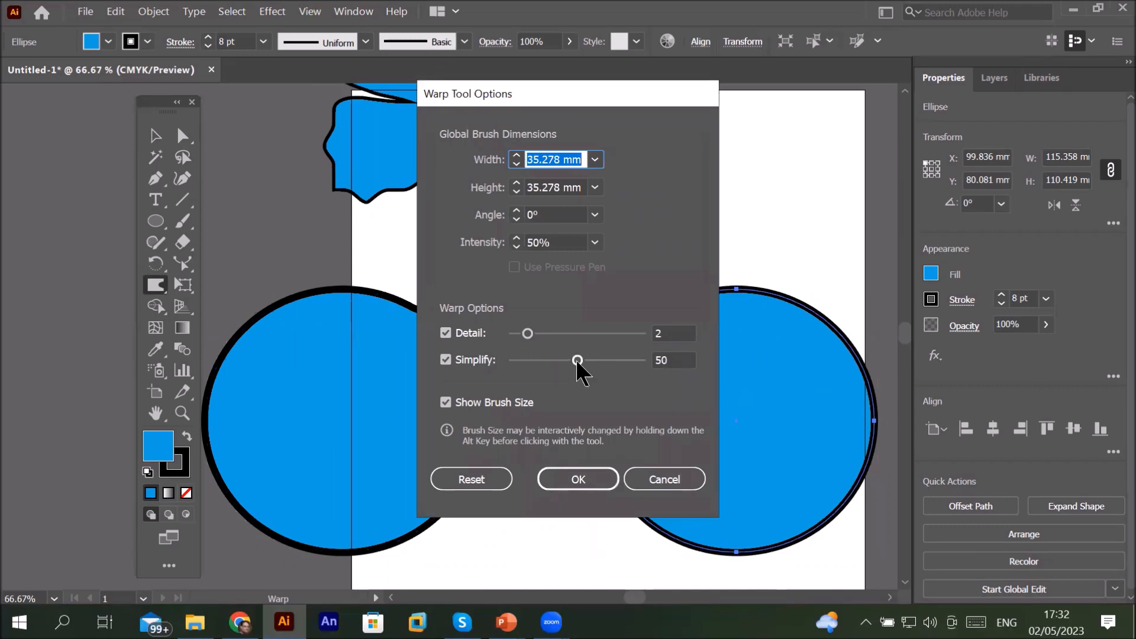
left_click_drag(576, 360, 651, 360)
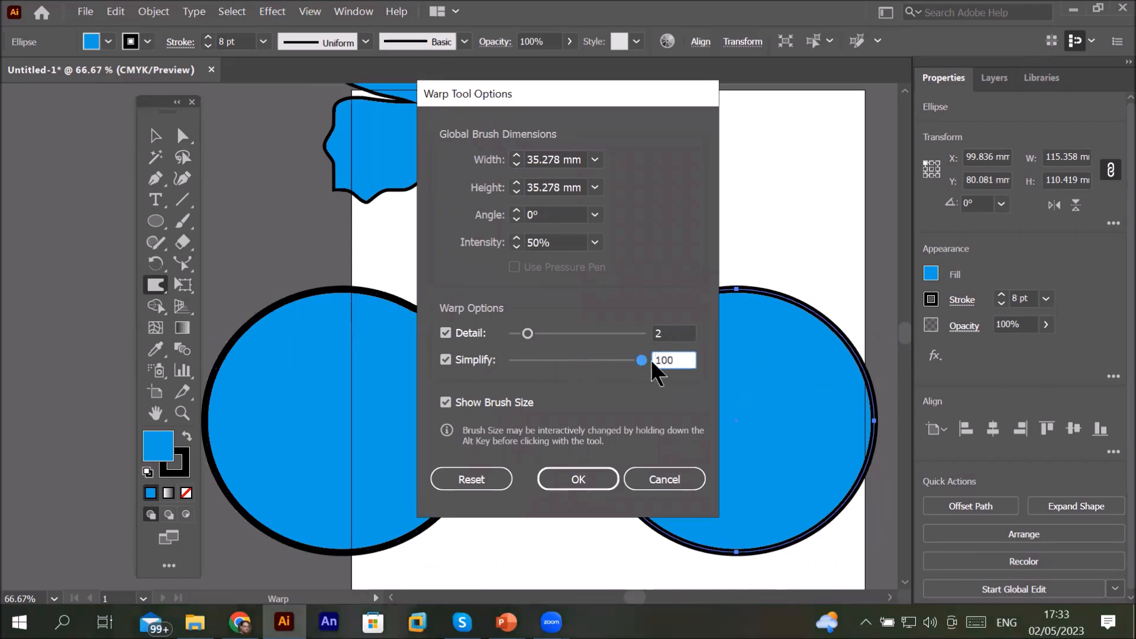
left_click(601, 478)
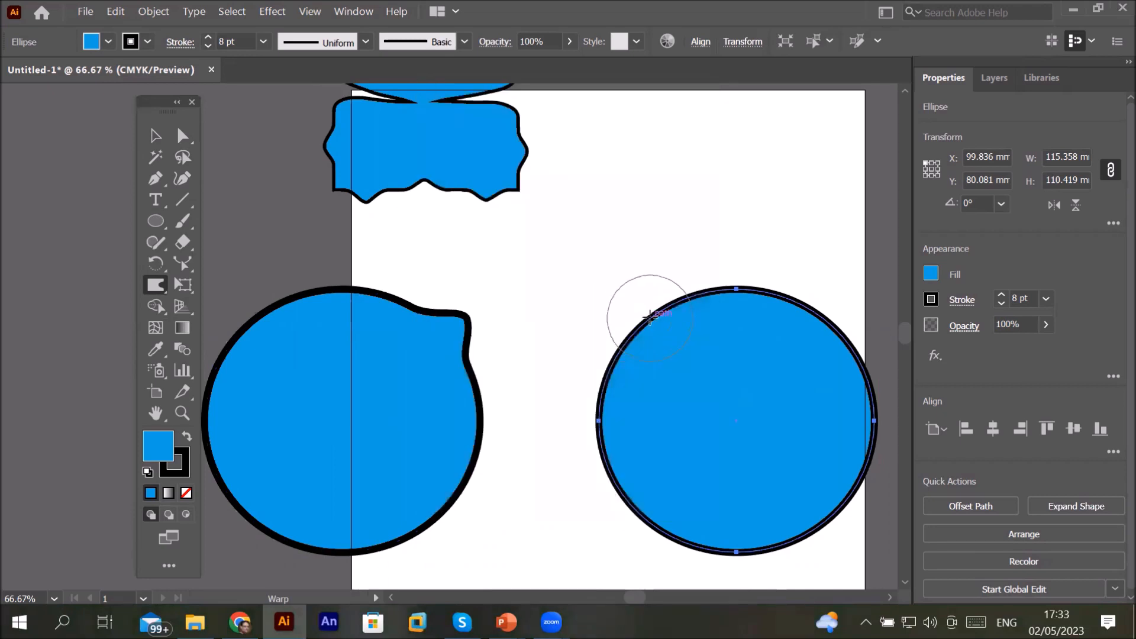
Step: Warp the upper-right circle's edges into a wavy, irregular outline with the Warp tool
left_click_drag(603, 291, 556, 268)
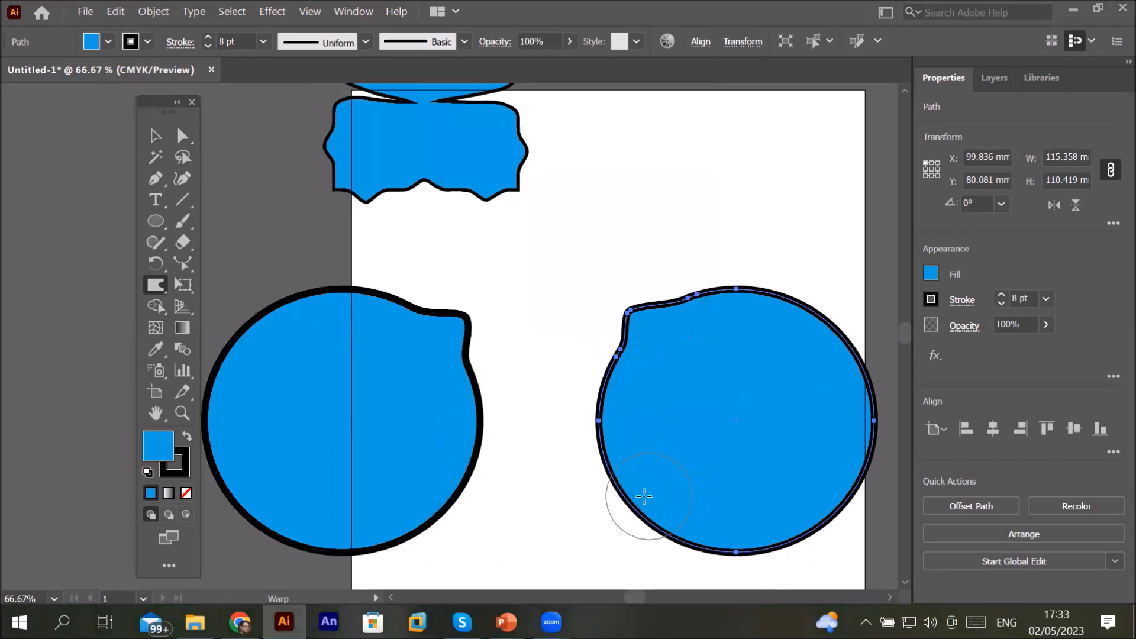
left_click_drag(615, 506, 485, 532)
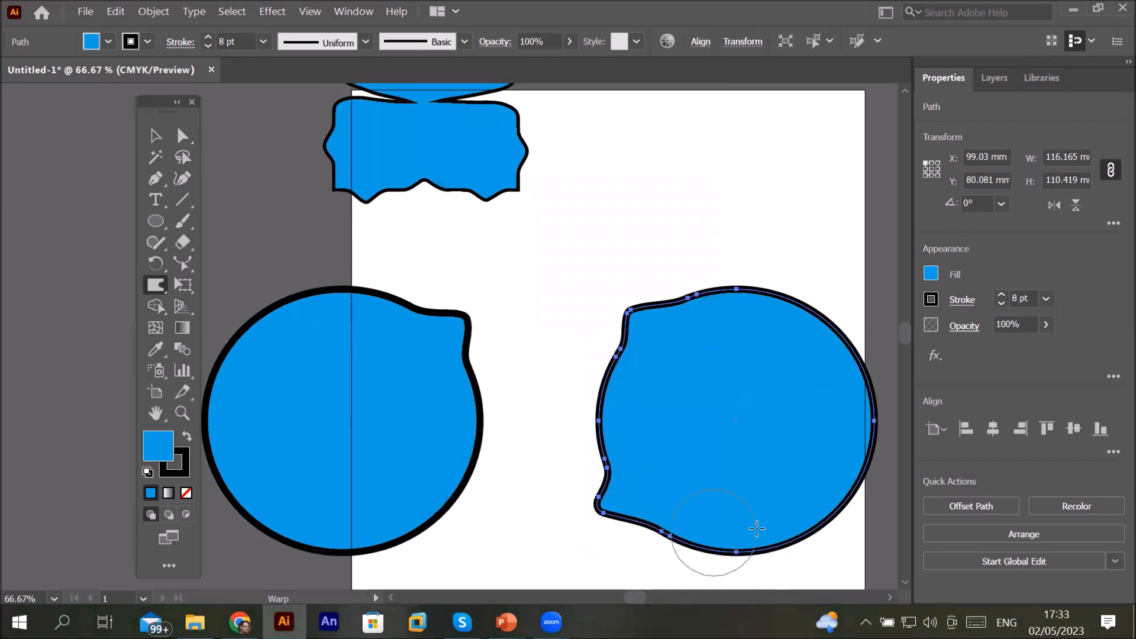
left_click_drag(827, 521, 887, 602)
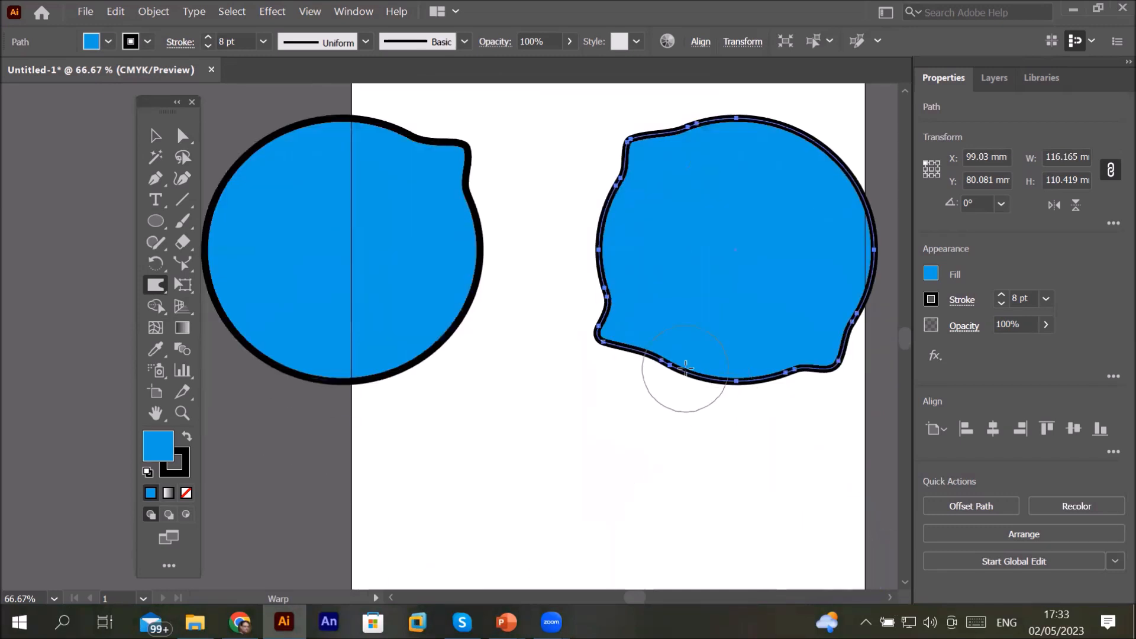
mouse_move(794, 120)
left_mouse_down()
mouse_move(810, 98)
mouse_move(854, 94)
left_mouse_up()
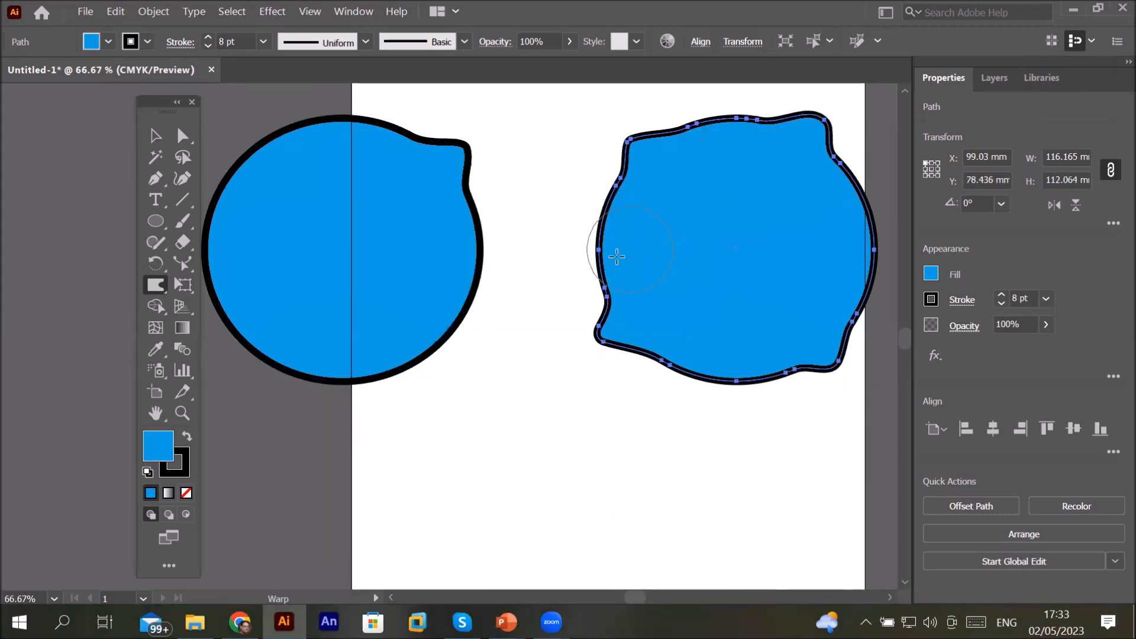
left_click_drag(629, 355, 649, 336)
mouse_move(716, 378)
left_mouse_down()
mouse_move(821, 369)
mouse_move(774, 249)
mouse_move(763, 249)
left_mouse_up()
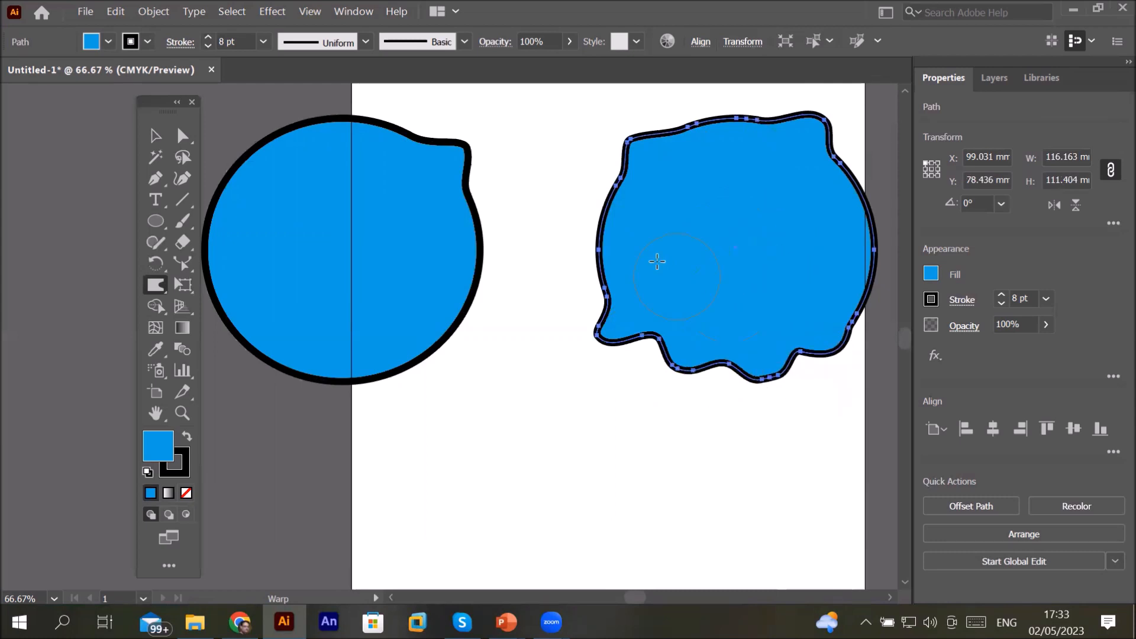
left_click_drag(601, 249, 692, 255)
left_click_drag(706, 112, 728, 229)
left_click_drag(763, 105, 757, 229)
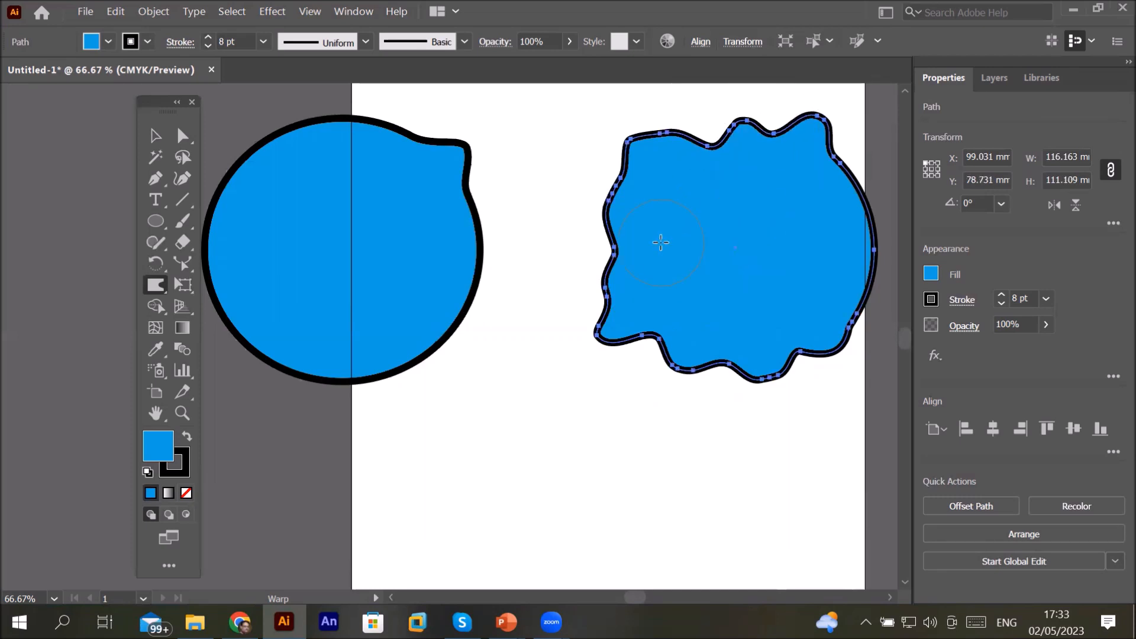
Step: Set the Warp tool's Detail option to 10
left_click(208, 18)
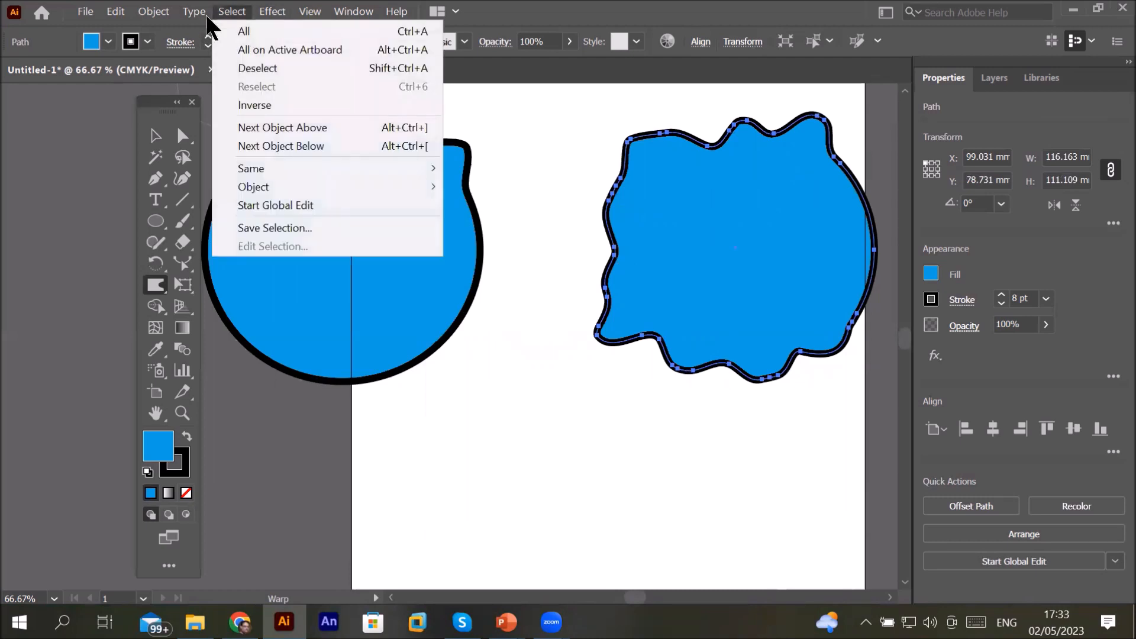
mouse_move(293, 186)
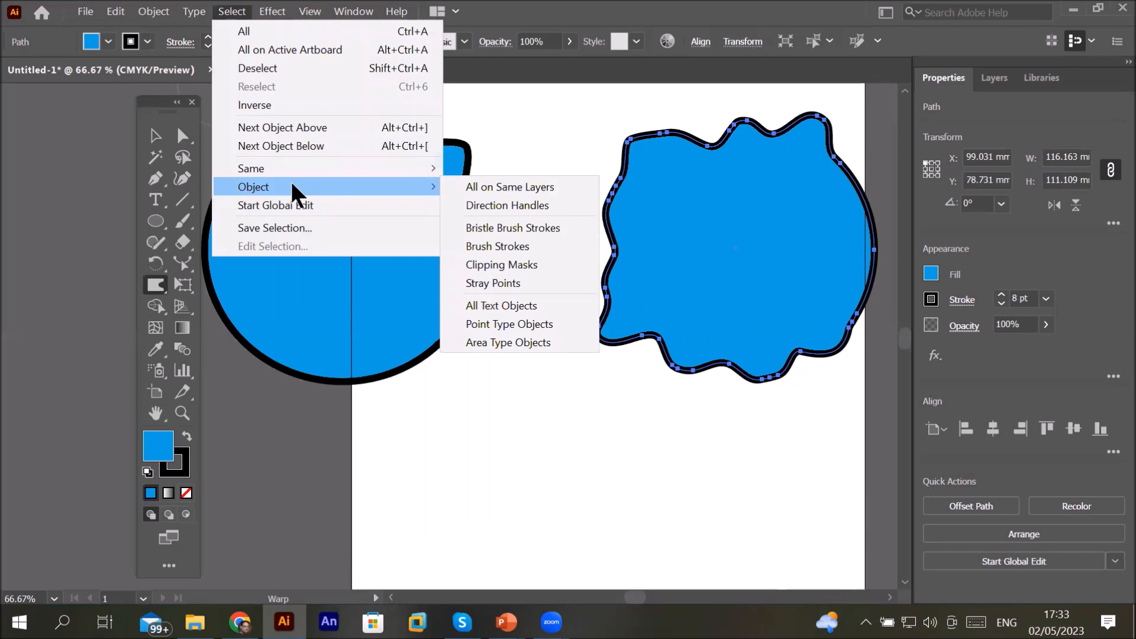
left_click(151, 290)
double_click(151, 290)
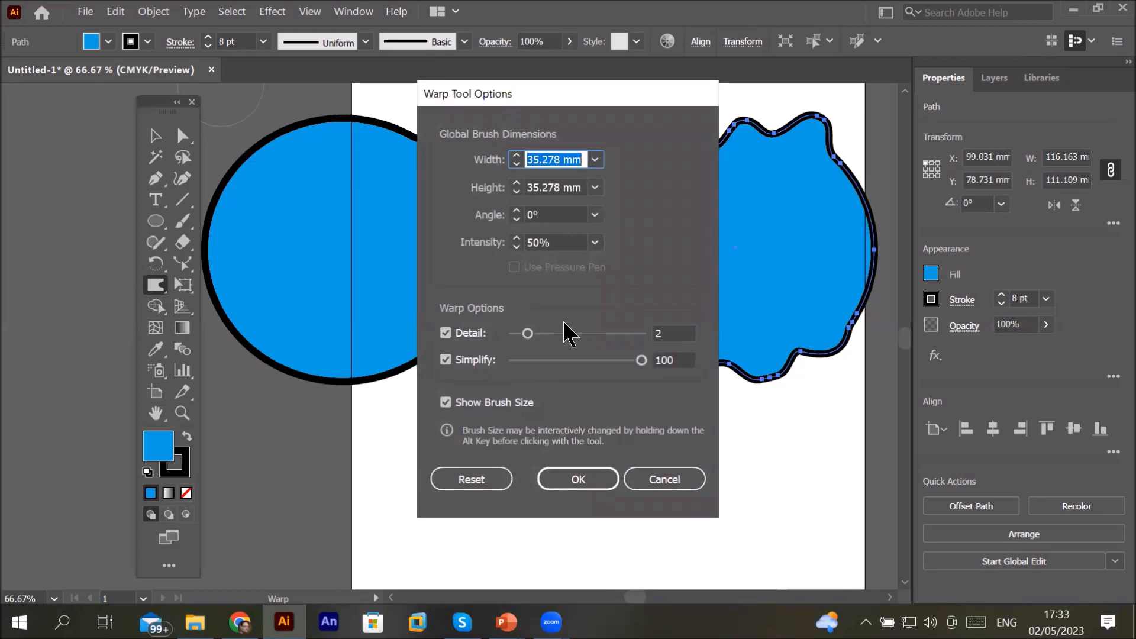
left_click_drag(528, 333, 645, 332)
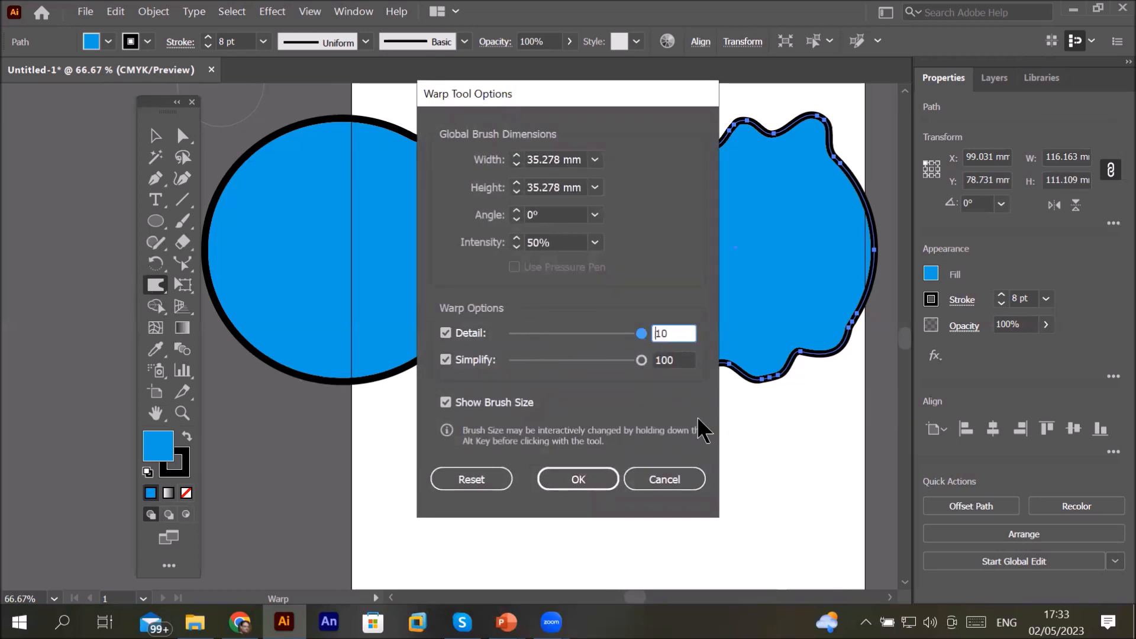
left_click(578, 481)
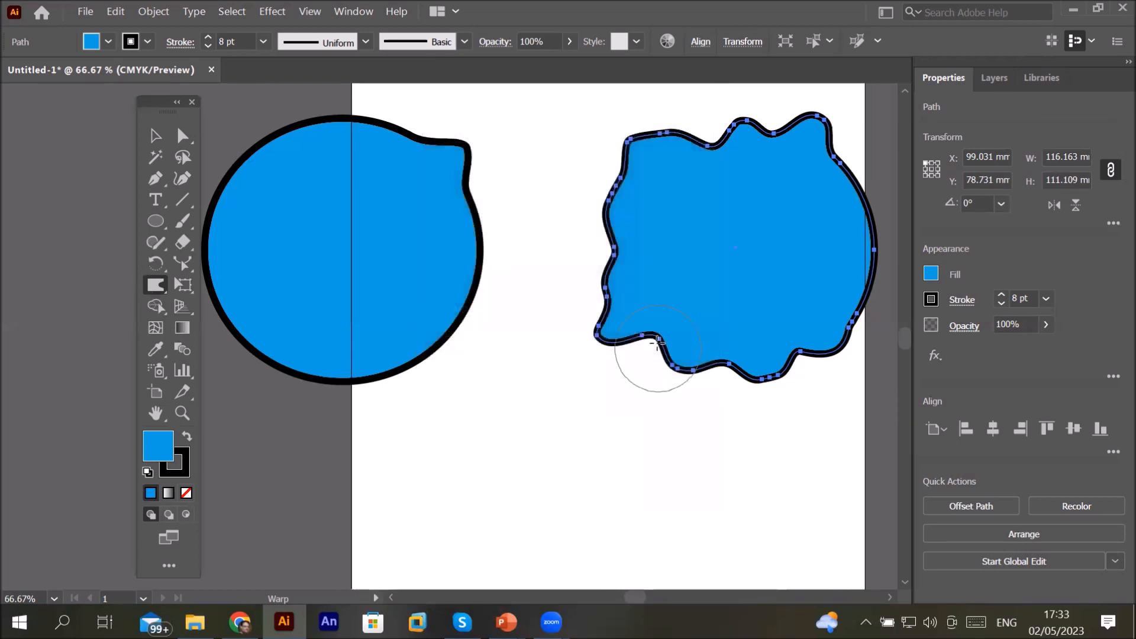
Step: Warp the shape's lower and left edges into sharper spikes and pull a long notch in from the left
left_click_drag(613, 321, 579, 364)
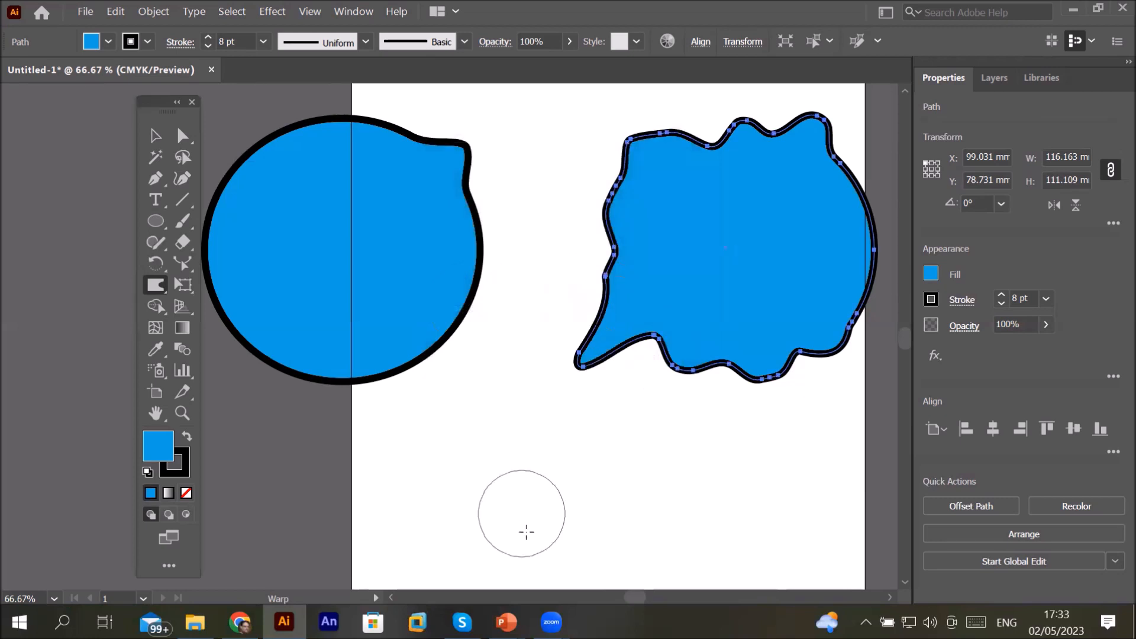
left_click_drag(639, 336, 641, 358)
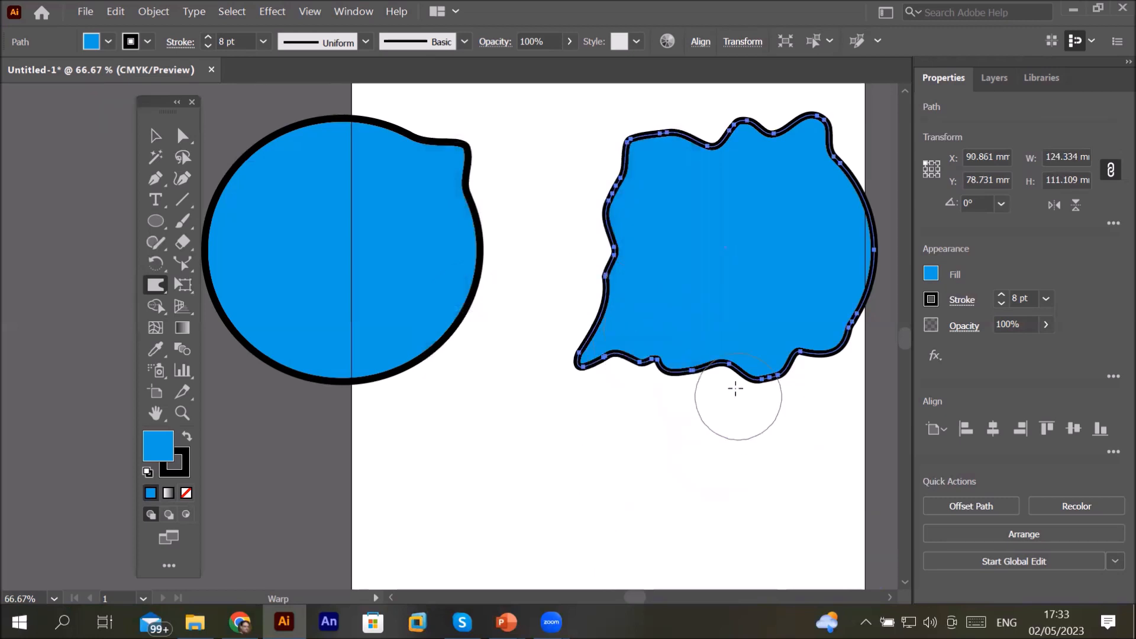
mouse_move(675, 359)
left_mouse_down()
mouse_move(669, 385)
mouse_move(592, 468)
left_mouse_up()
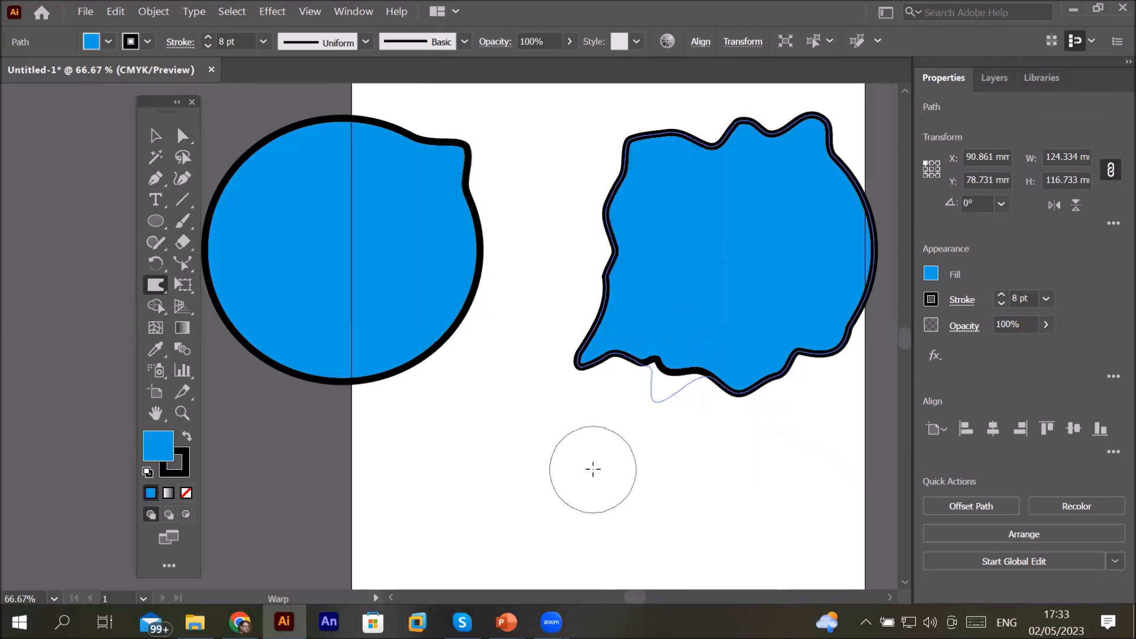
mouse_move(663, 382)
left_mouse_down()
mouse_move(808, 379)
mouse_move(843, 358)
mouse_move(787, 349)
left_mouse_up()
left_click_drag(616, 269, 538, 246)
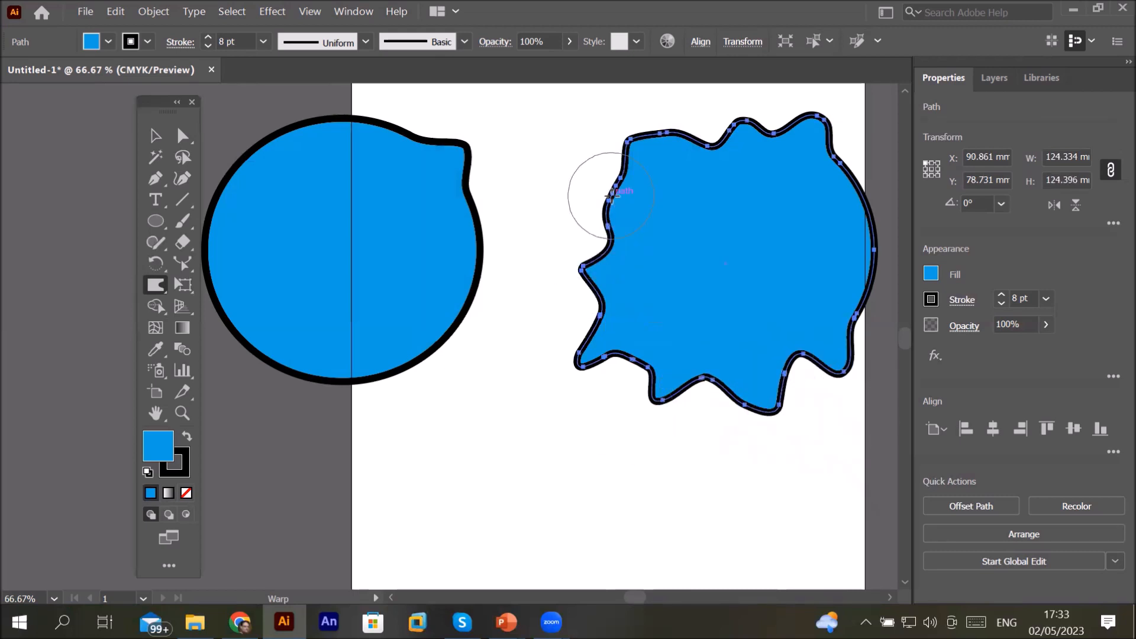
left_click_drag(607, 192, 797, 226)
mouse_move(677, 213)
left_mouse_down()
mouse_move(824, 233)
mouse_move(793, 229)
left_mouse_up()
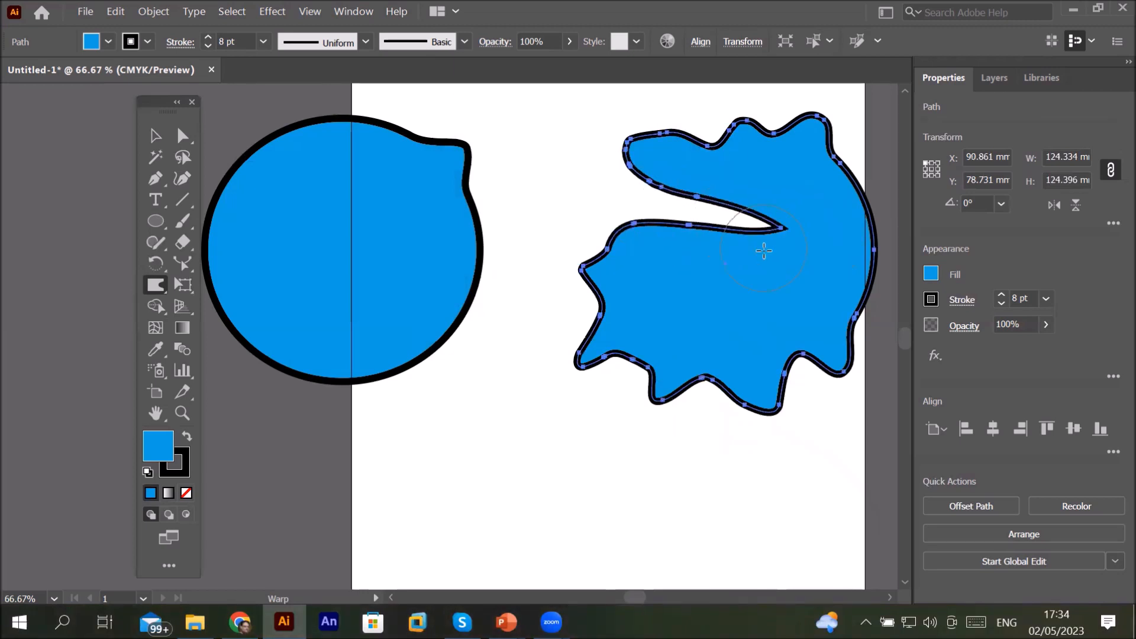
Step: Keep warping the shape's right and left edges into further lobes and indentations
mouse_move(874, 217)
left_mouse_down()
mouse_move(816, 235)
mouse_move(831, 257)
mouse_move(794, 256)
left_mouse_up()
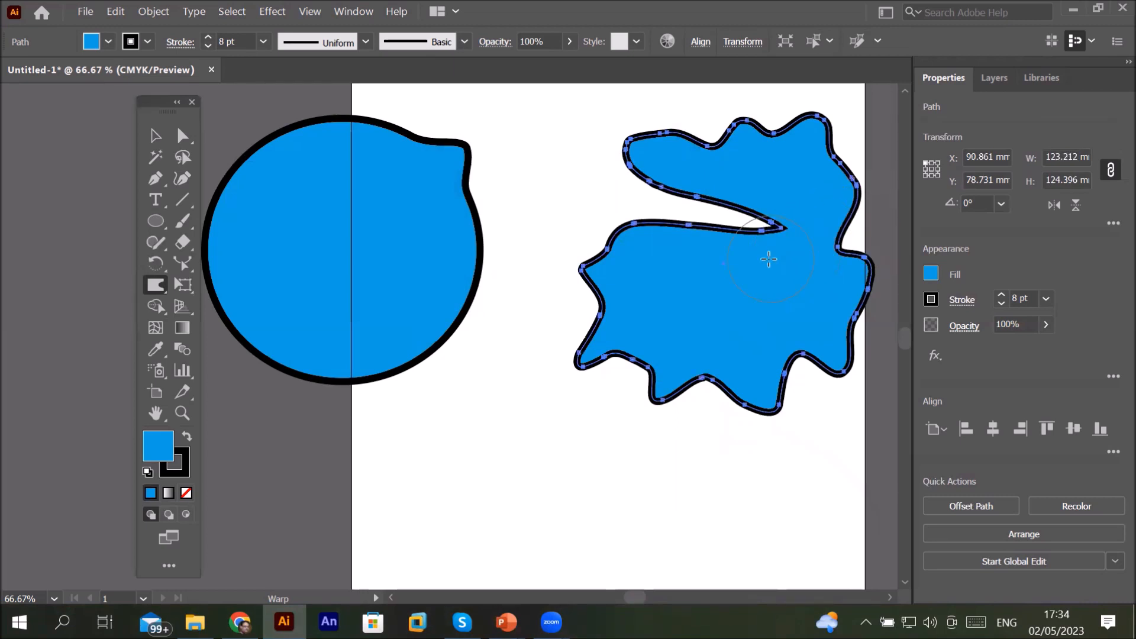
left_click_drag(712, 381, 740, 302)
left_click_drag(800, 374, 786, 271)
left_click_drag(872, 317, 809, 303)
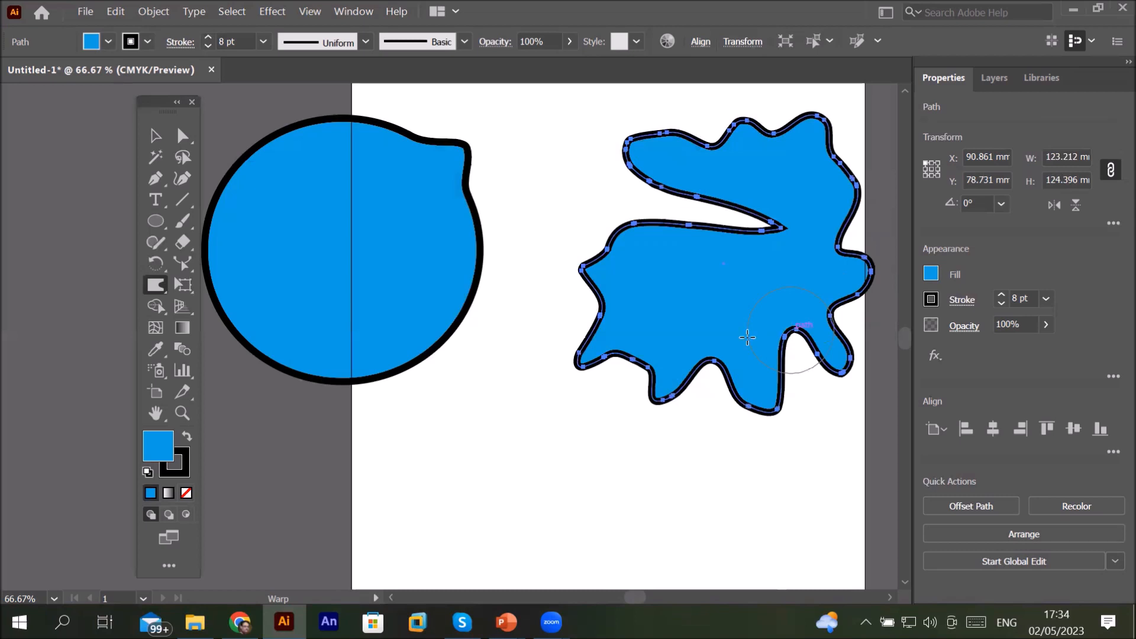
left_click_drag(630, 230, 692, 307)
left_click_drag(605, 251, 703, 290)
left_click_drag(643, 261, 692, 285)
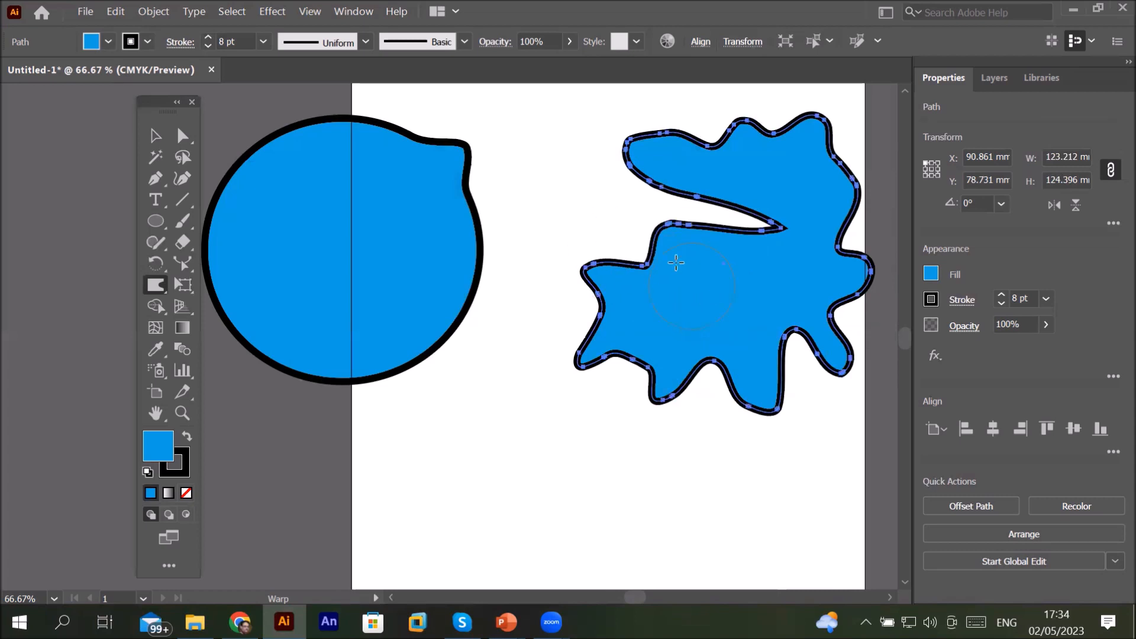
left_click_drag(633, 215, 708, 297)
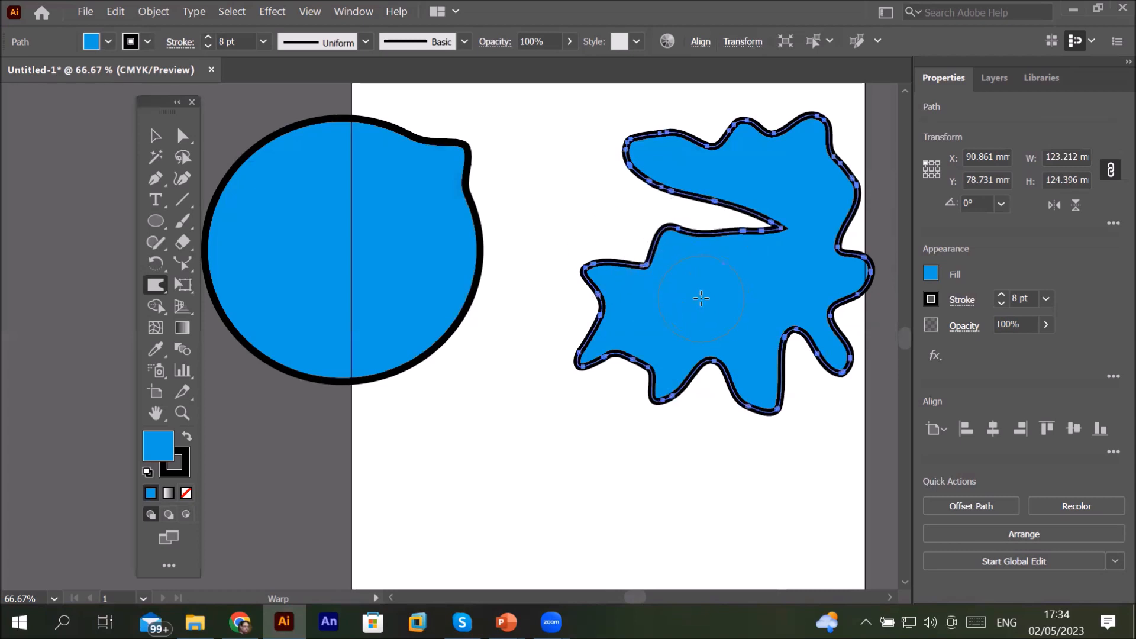
Step: Apply Pucker & Bloat at -200% to the selected polygon
left_click(154, 290)
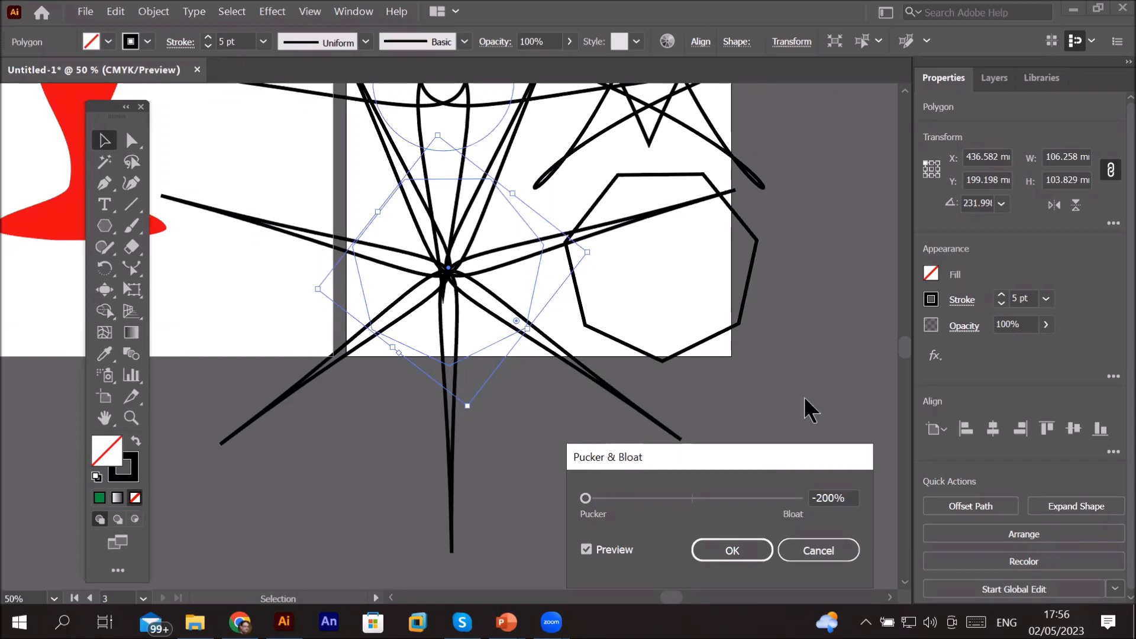
left_click_drag(682, 456, 420, 357)
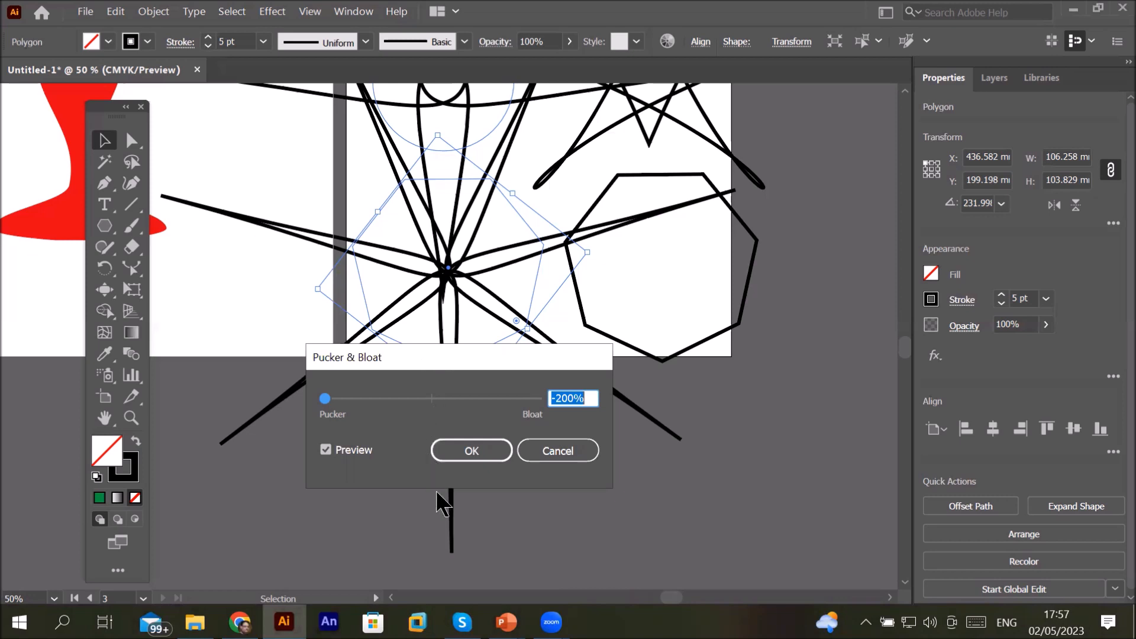
left_click_drag(348, 351, 84, 144)
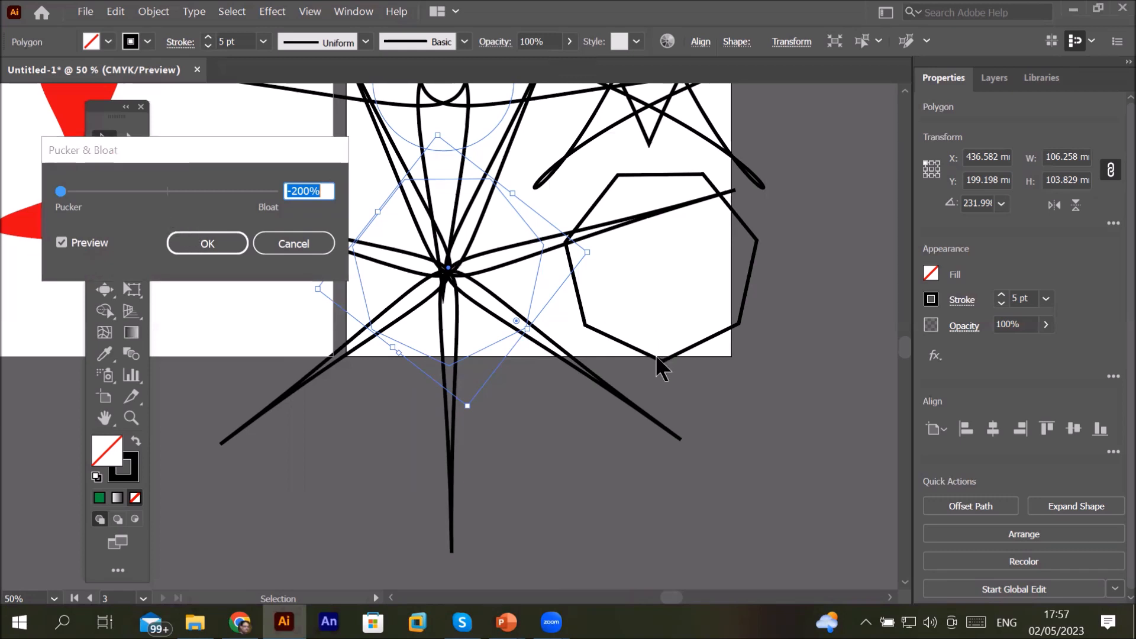
left_click(192, 244)
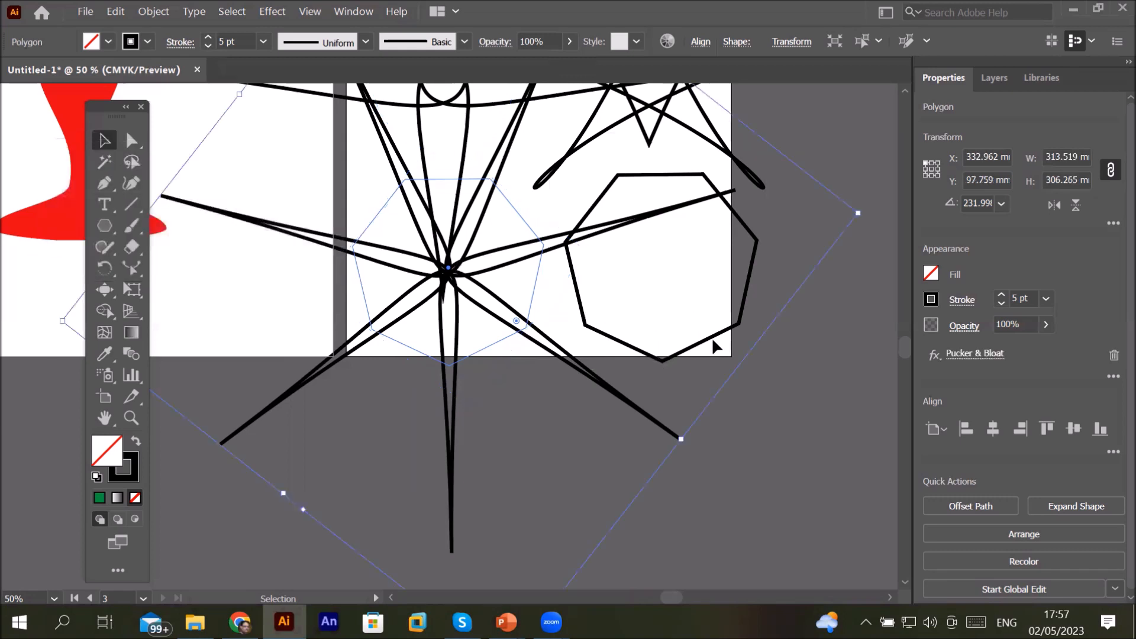
Step: Select the heptagon and move it down and to the right
left_click(765, 423)
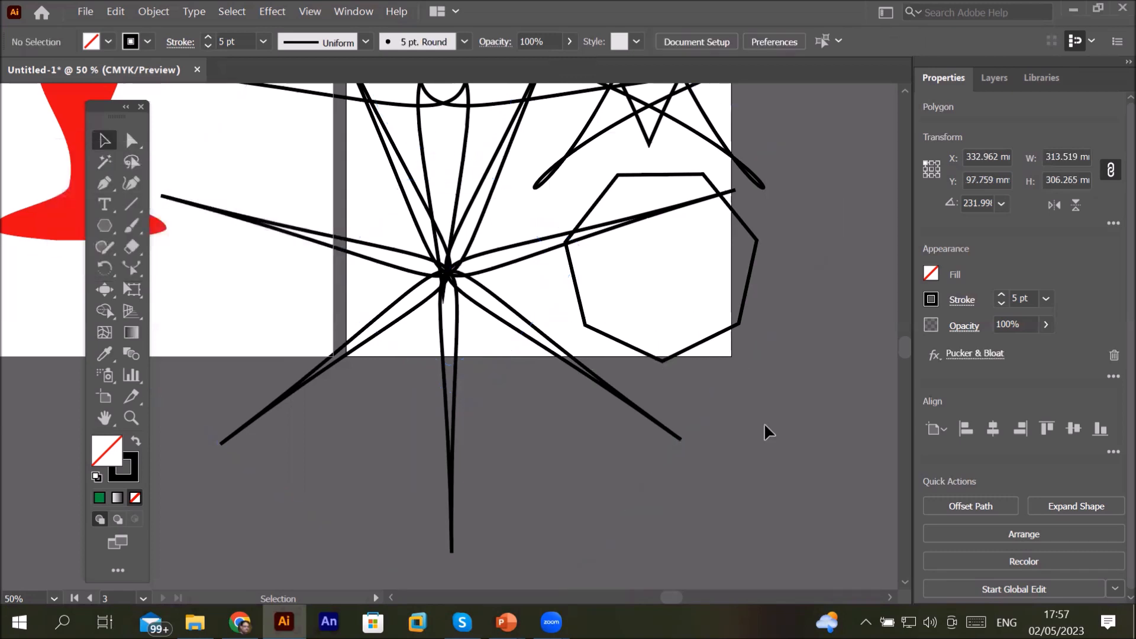
left_click(739, 323)
left_click_drag(739, 322, 816, 373)
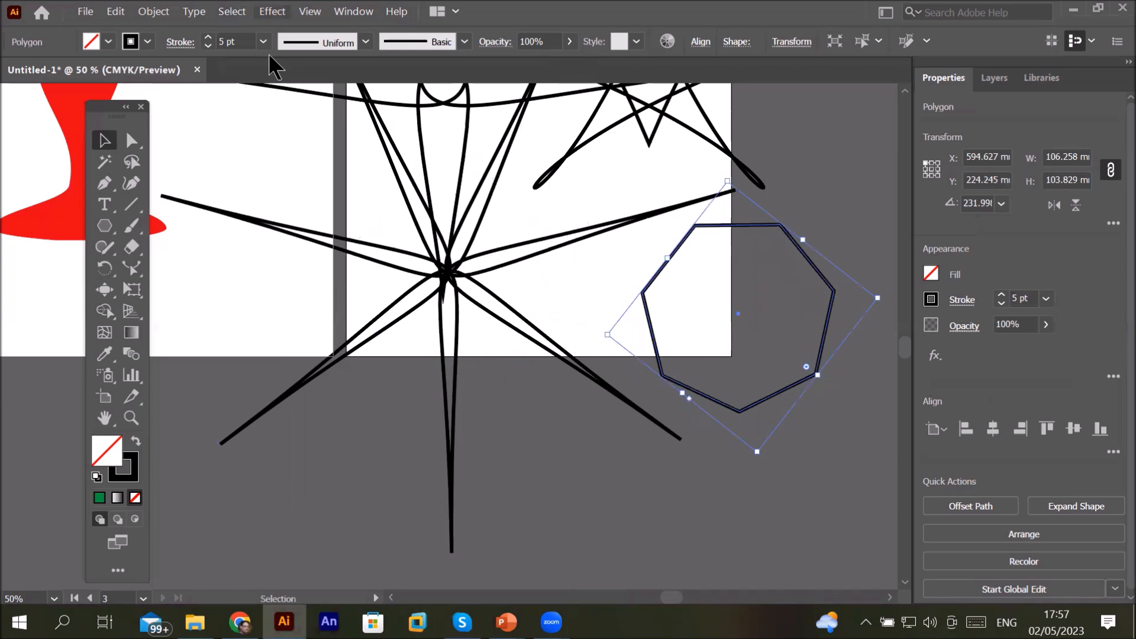
Step: Apply Pucker & Bloat to the heptagon with the slider set to 200% Bloat
left_click(272, 11)
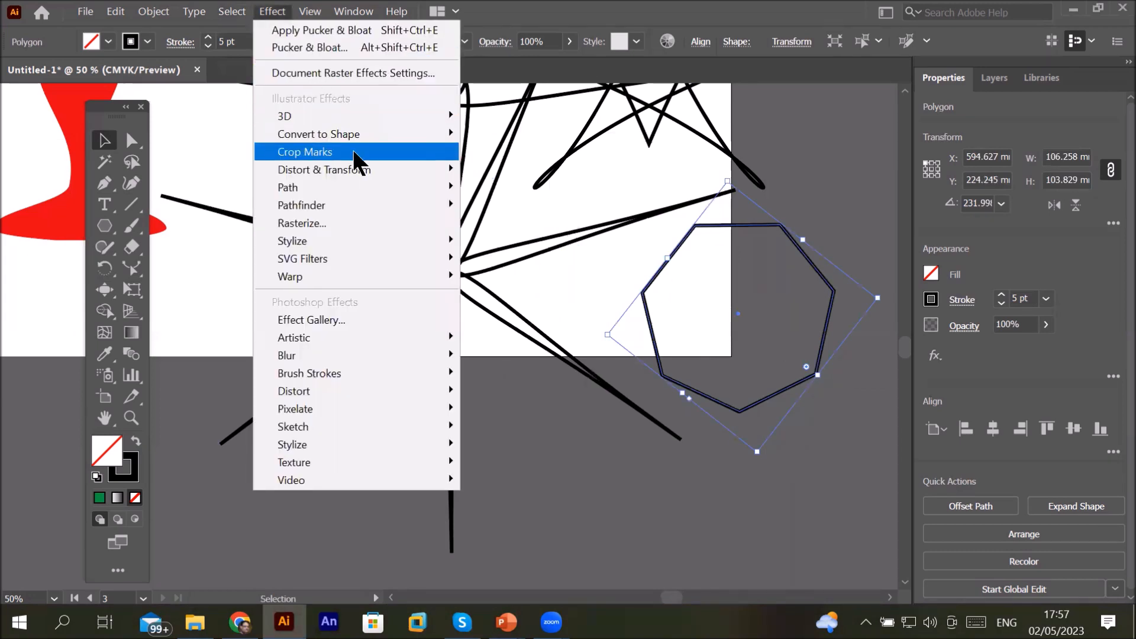
mouse_move(360, 171)
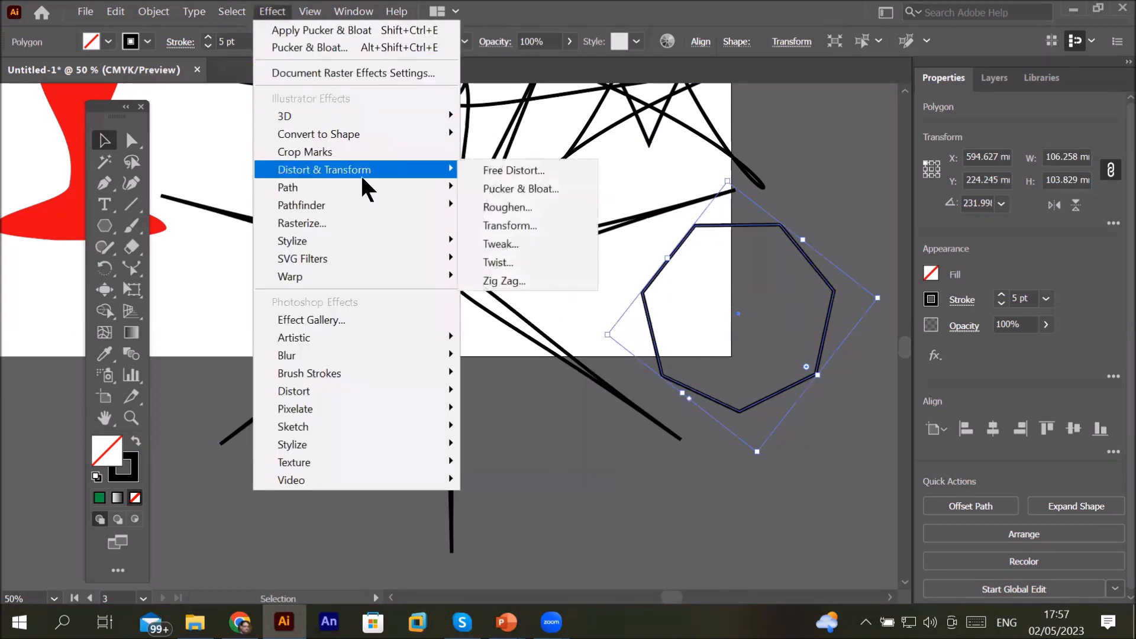
left_click(571, 183)
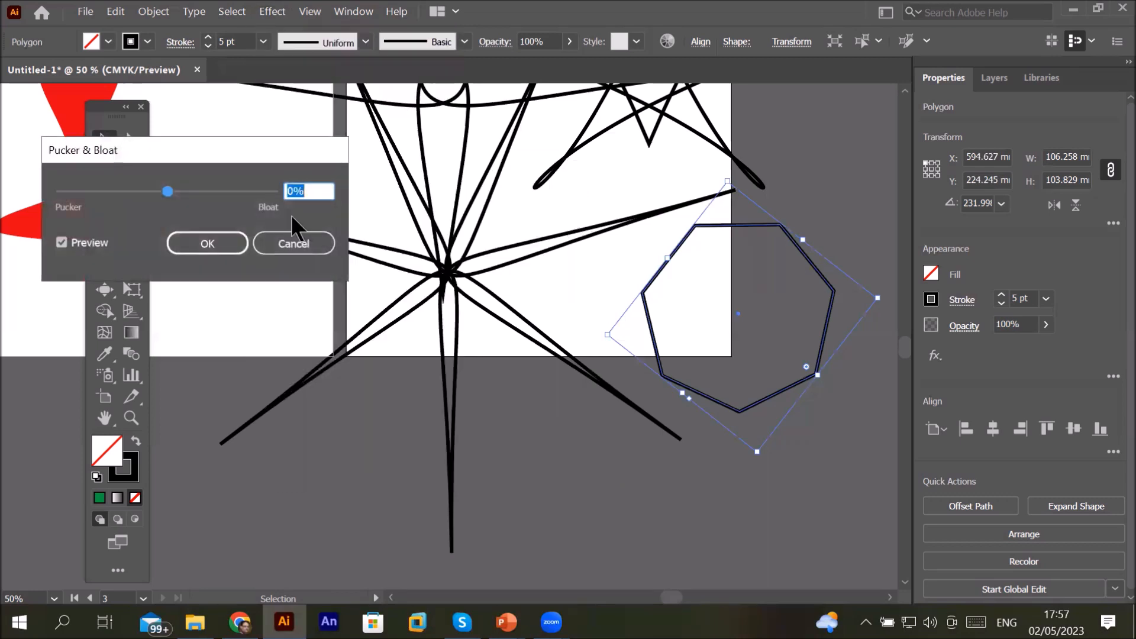
left_click_drag(169, 191, 215, 191)
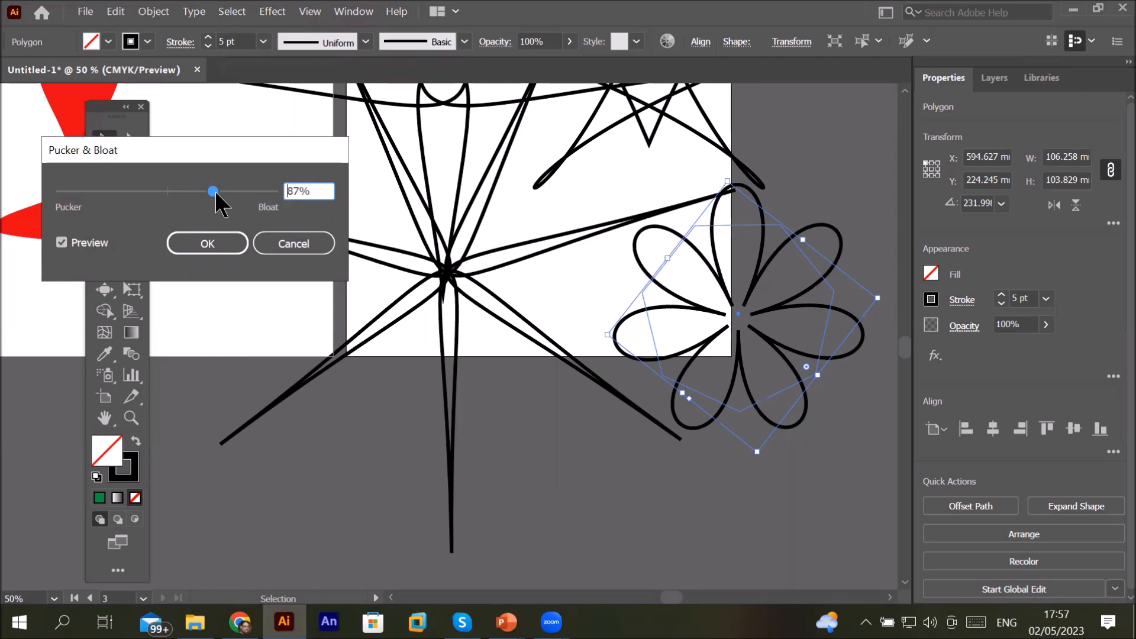
left_click_drag(215, 191, 294, 203)
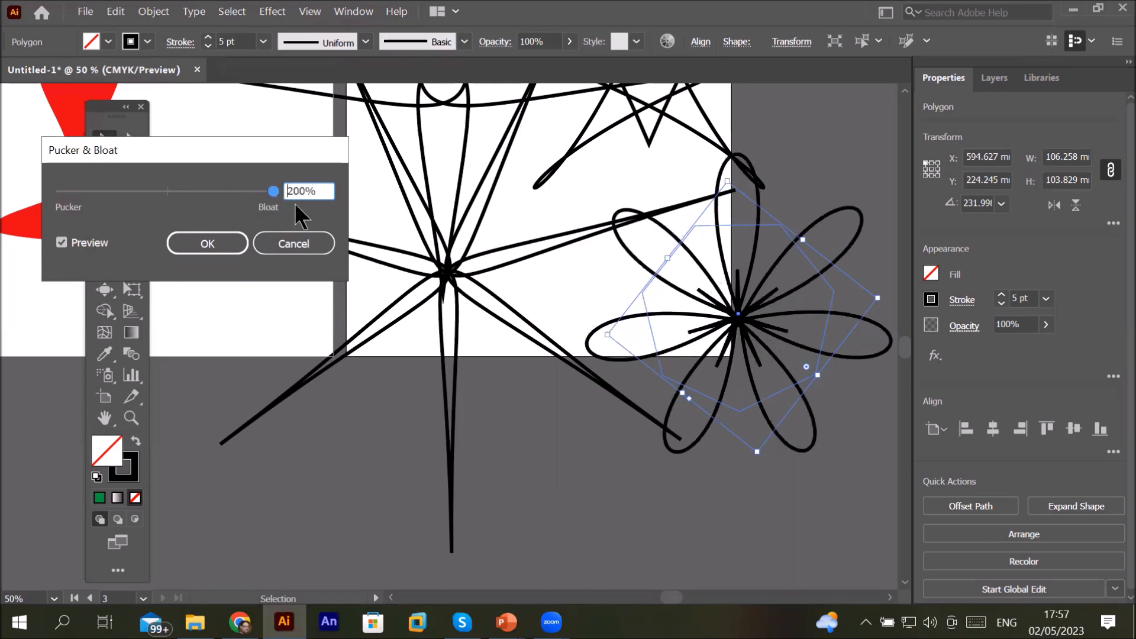
left_click(222, 249)
Step: Fill the bloated flower shape with blue
scroll(370, 431, "down", 2)
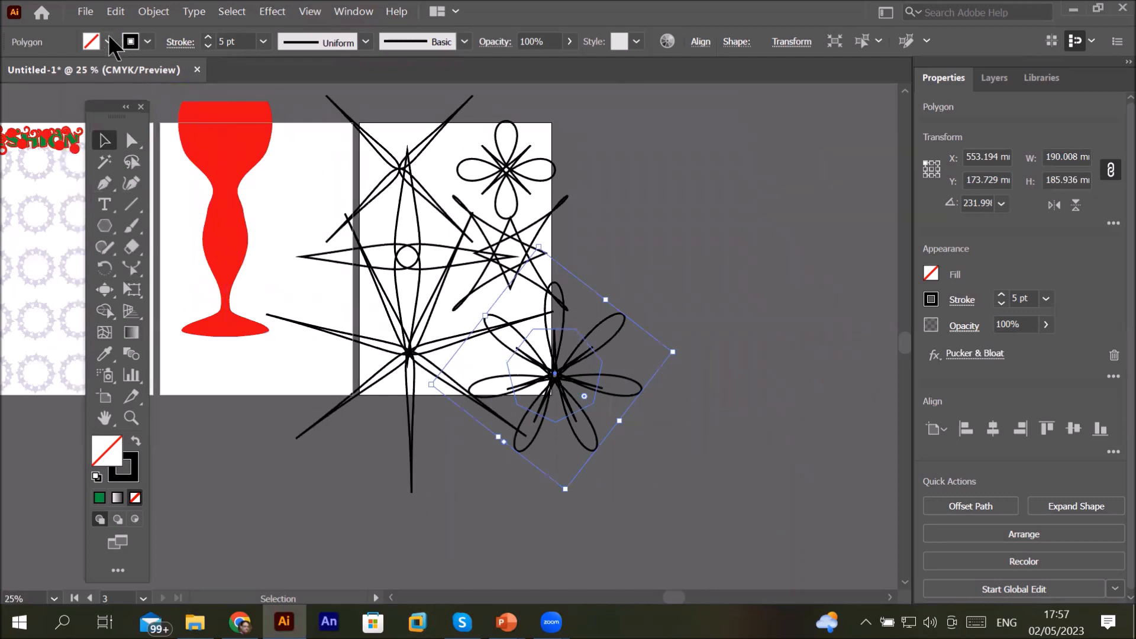
left_click(128, 42)
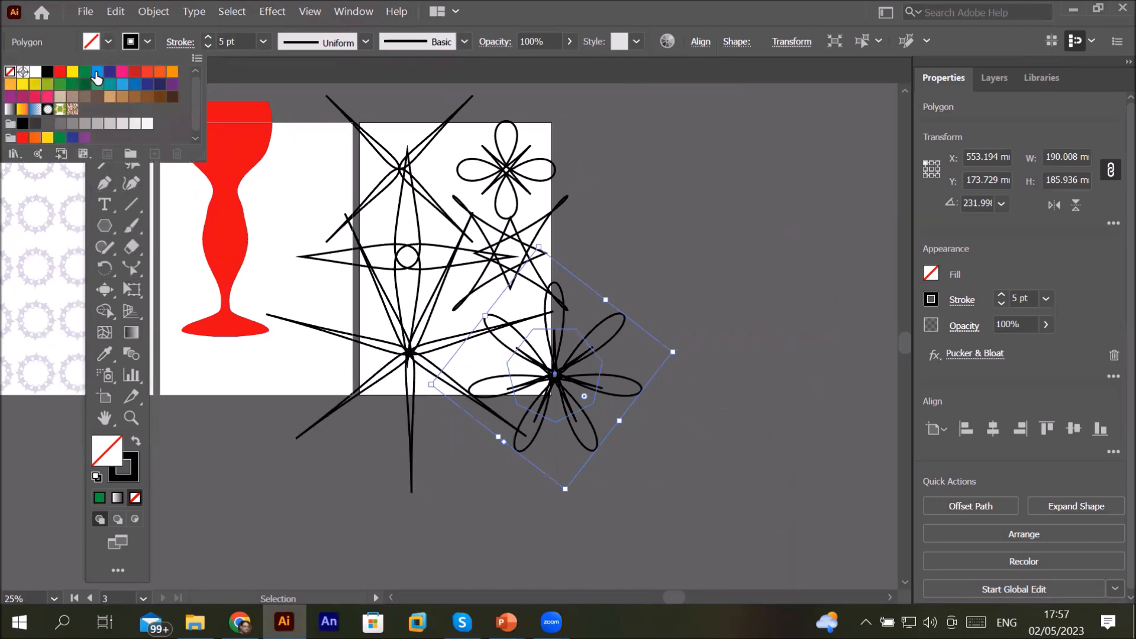
left_click(98, 71)
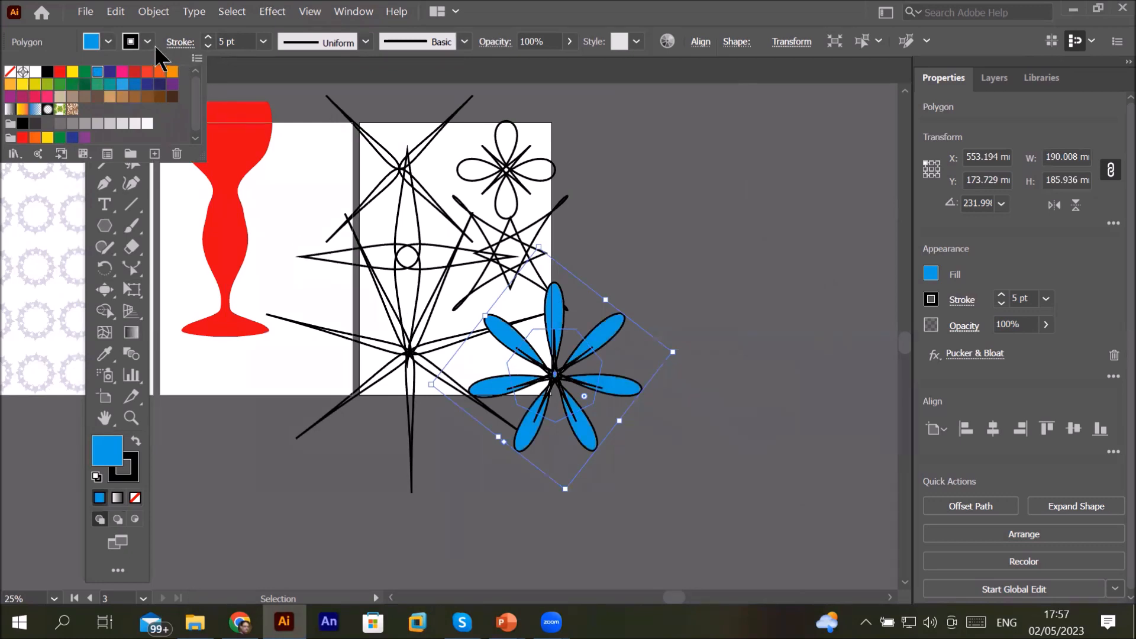
Step: Set the flower's stroke weight to 13 pt and its stroke colour to pink
left_click(209, 37)
left_click(209, 37)
left_click(209, 36)
left_click(210, 35)
left_click(210, 35)
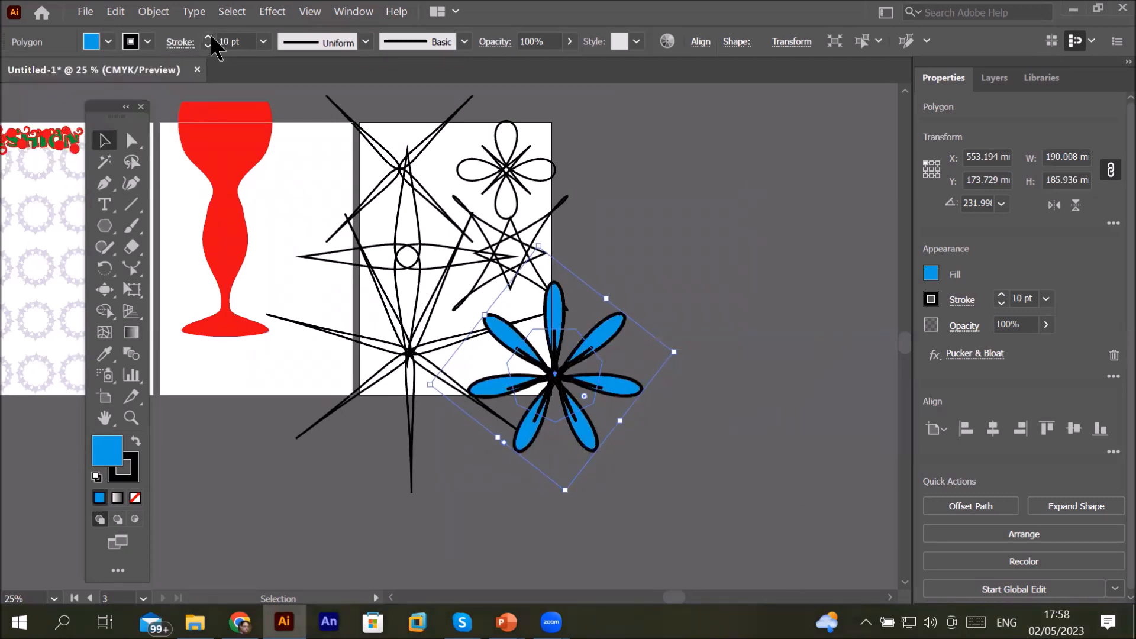
left_click(210, 36)
left_click(210, 36)
left_click(210, 36)
left_click(211, 36)
left_click(146, 49)
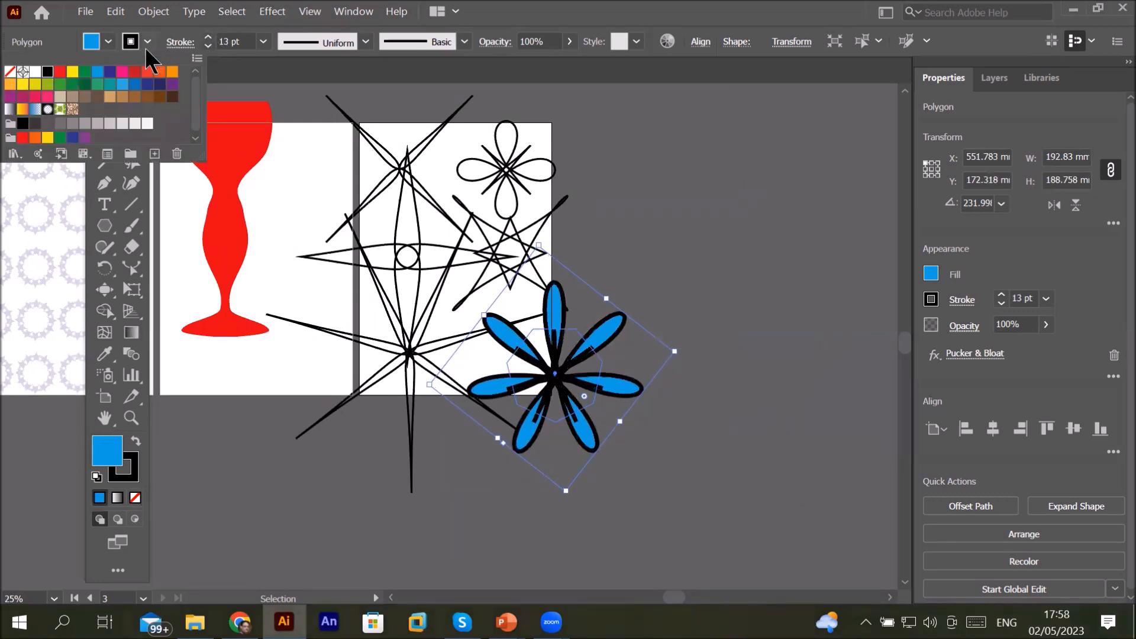
left_click(121, 74)
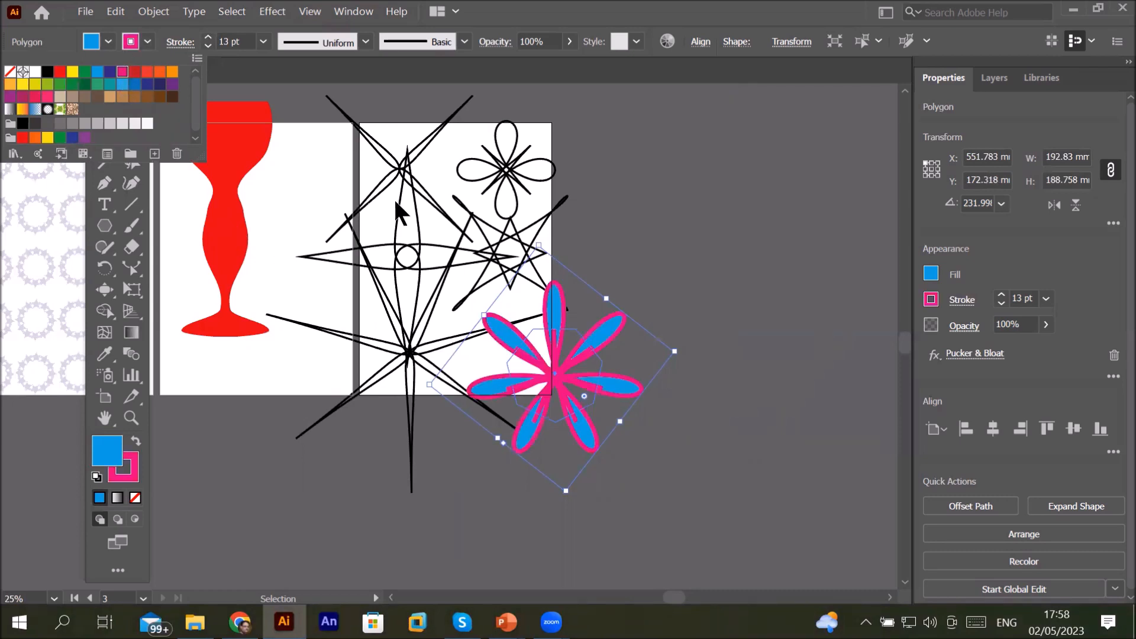
left_click(904, 339)
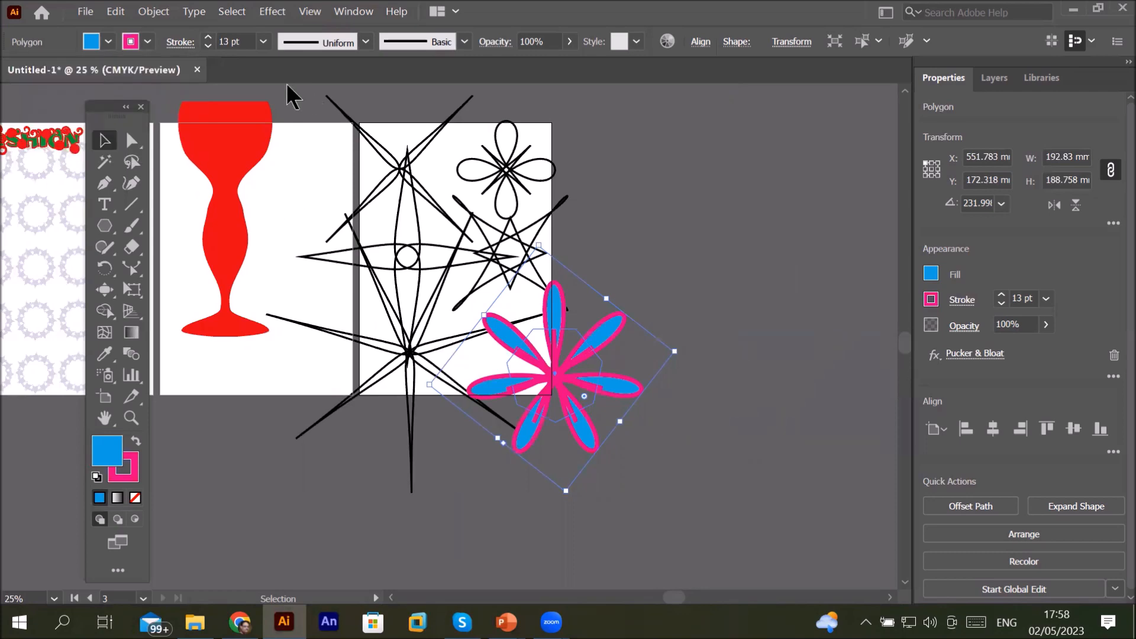
left_click_drag(288, 78, 328, 124)
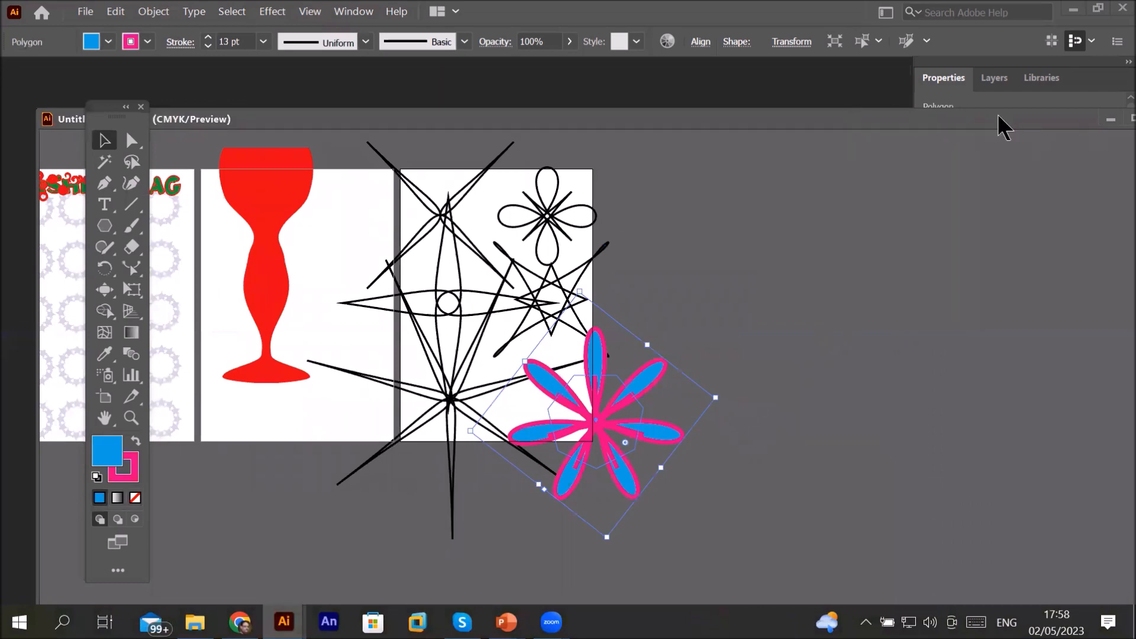
left_click_drag(1001, 114, 829, 104)
left_click(968, 109)
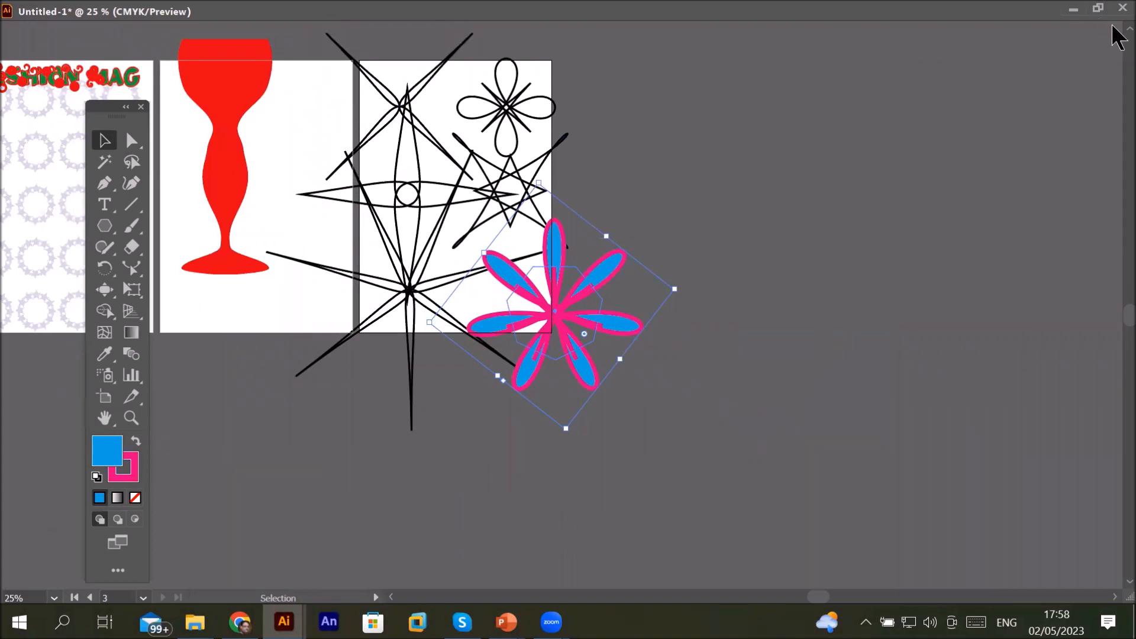
Step: Select all the star and flower shapes around the third artboard and delete them
scroll(1114, 32, "up", 3)
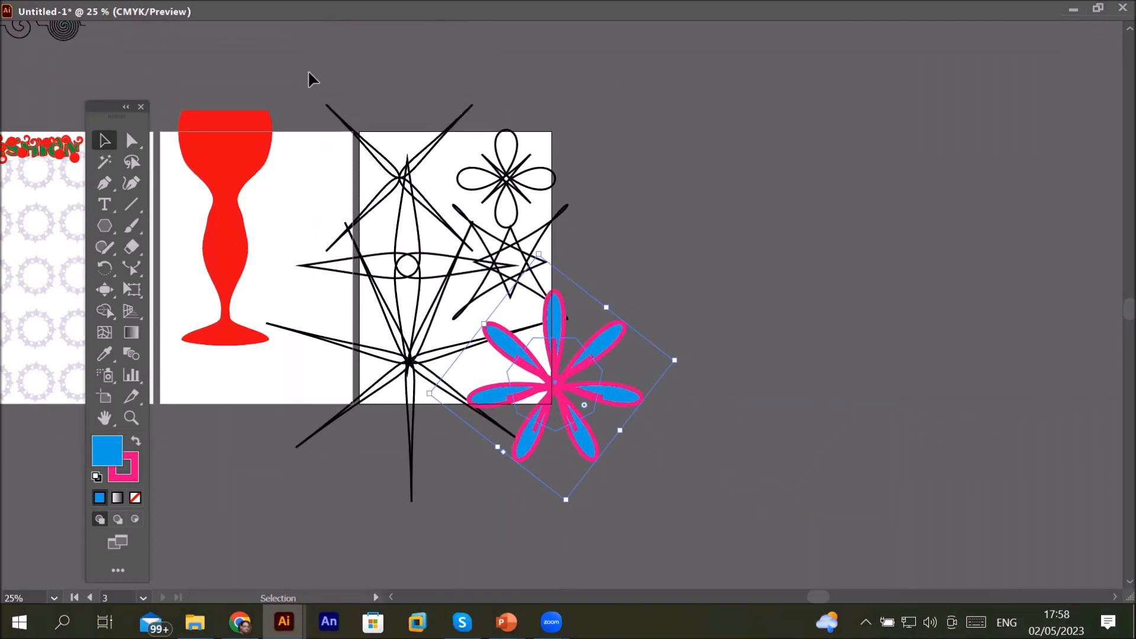
left_click_drag(309, 64, 734, 565)
key("Delete")
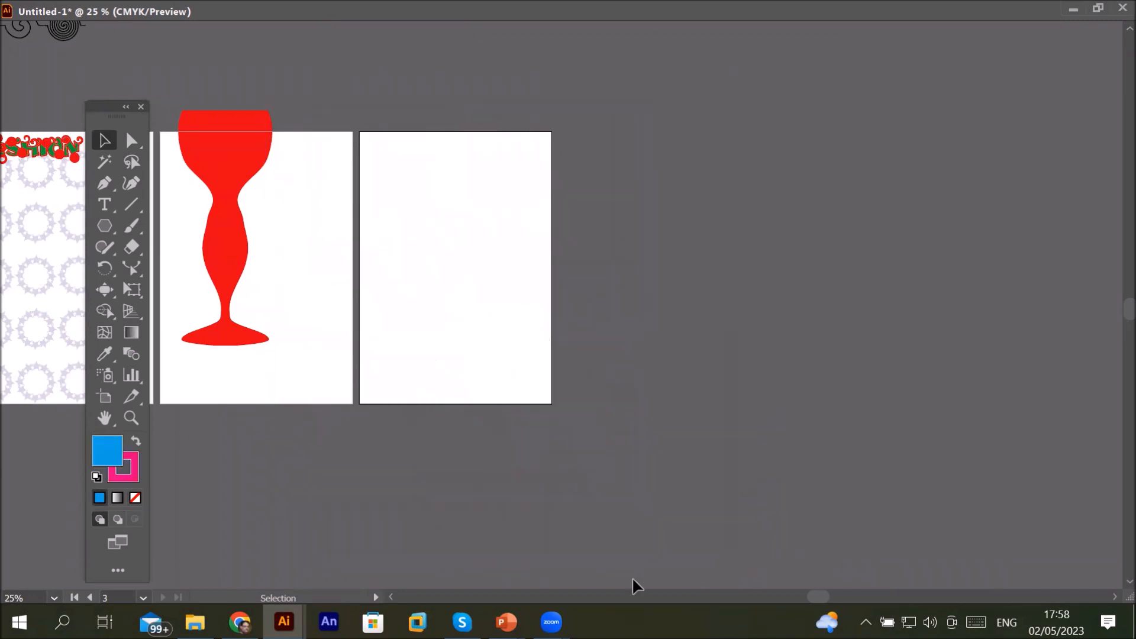
Step: Dock the floating document window back into the workspace
left_click(506, 621)
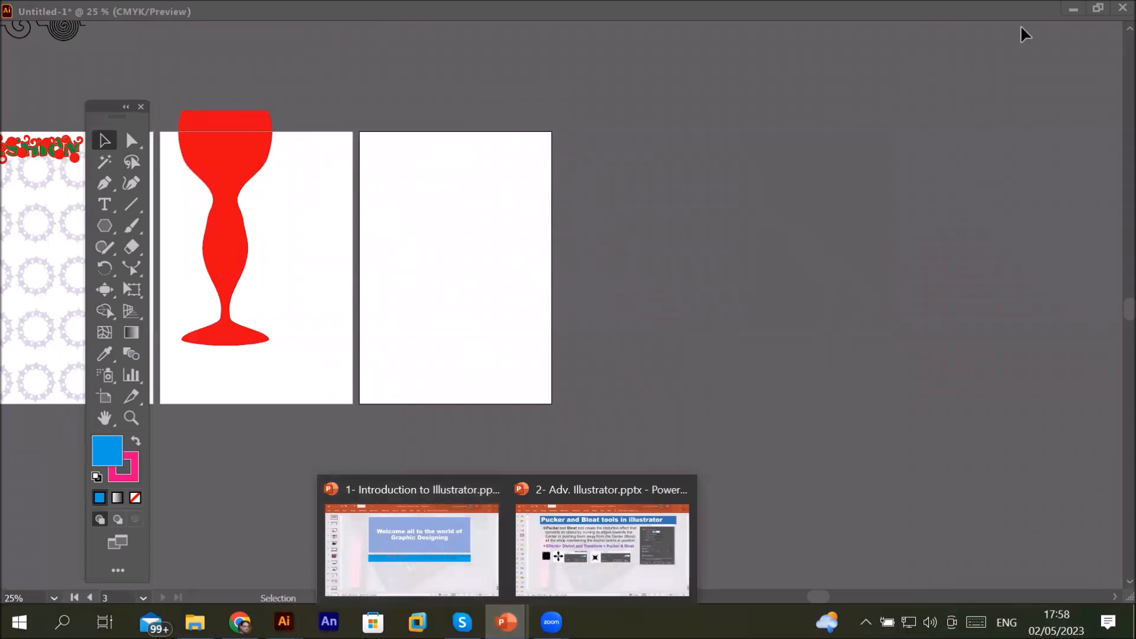
left_click(1098, 7)
left_click_drag(409, 116, 378, 85)
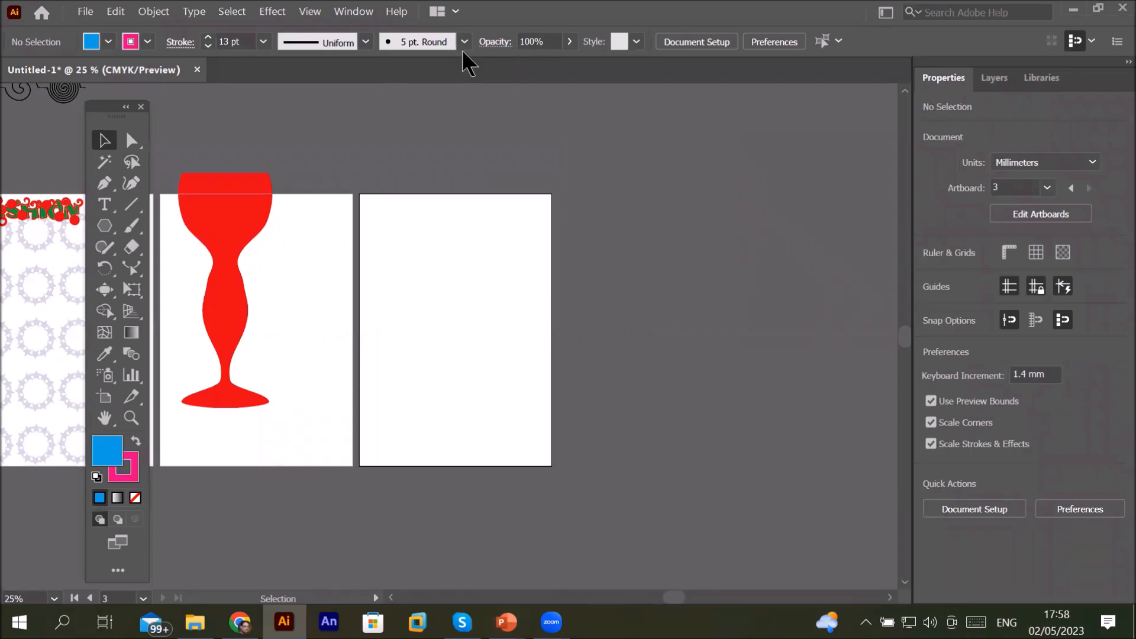
Step: Reset the fill and stroke to the default white and black
left_click(269, 11)
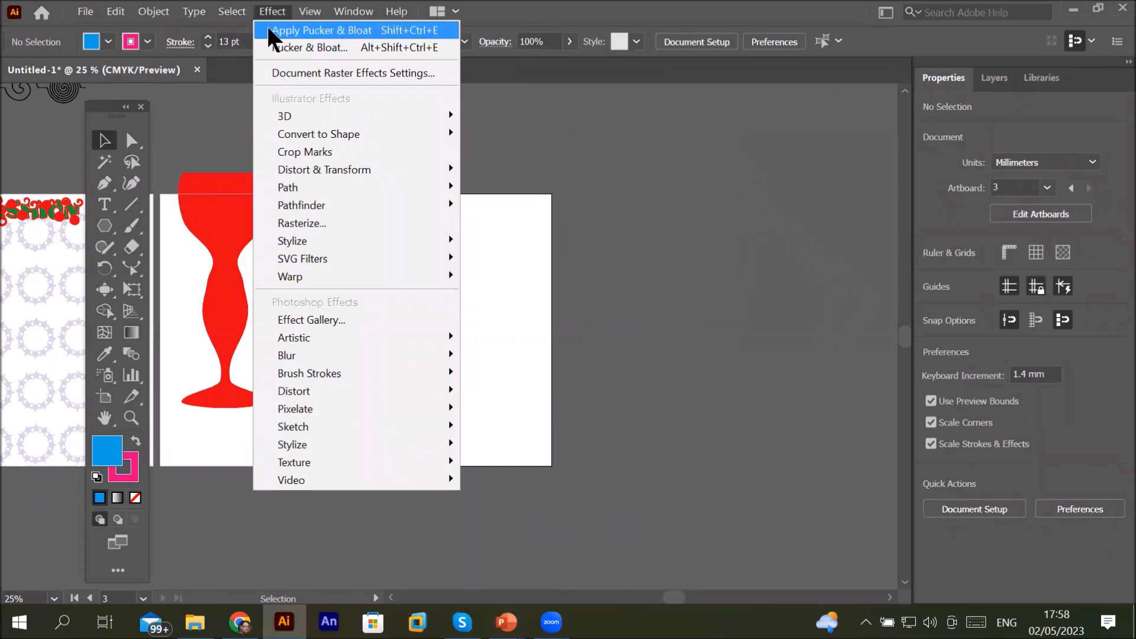
left_click(95, 479)
left_click(96, 478)
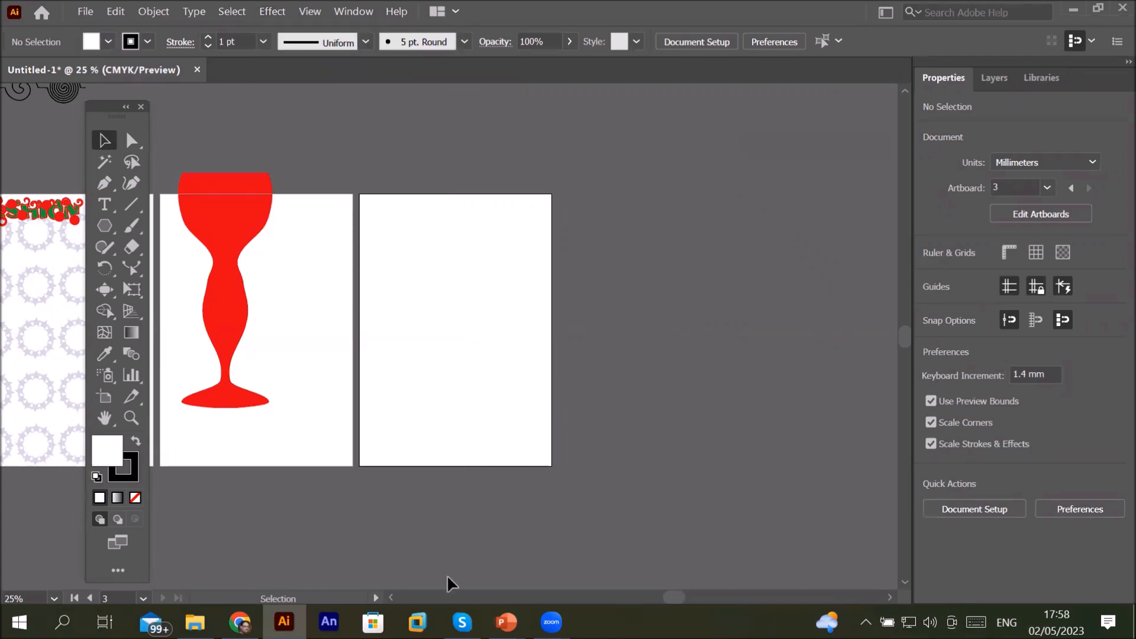
Step: Switch to the 2- Adv. Illustrator.pptx presentation and view the Use of Pucker and Bloat tools slide
mouse_move(506, 621)
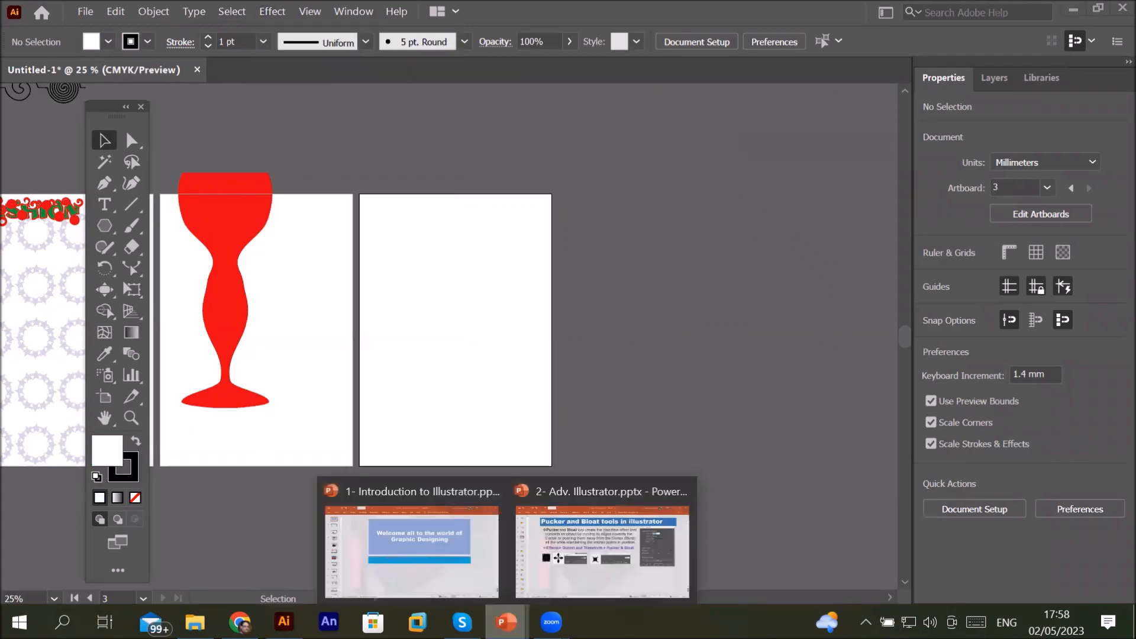
left_click(558, 527)
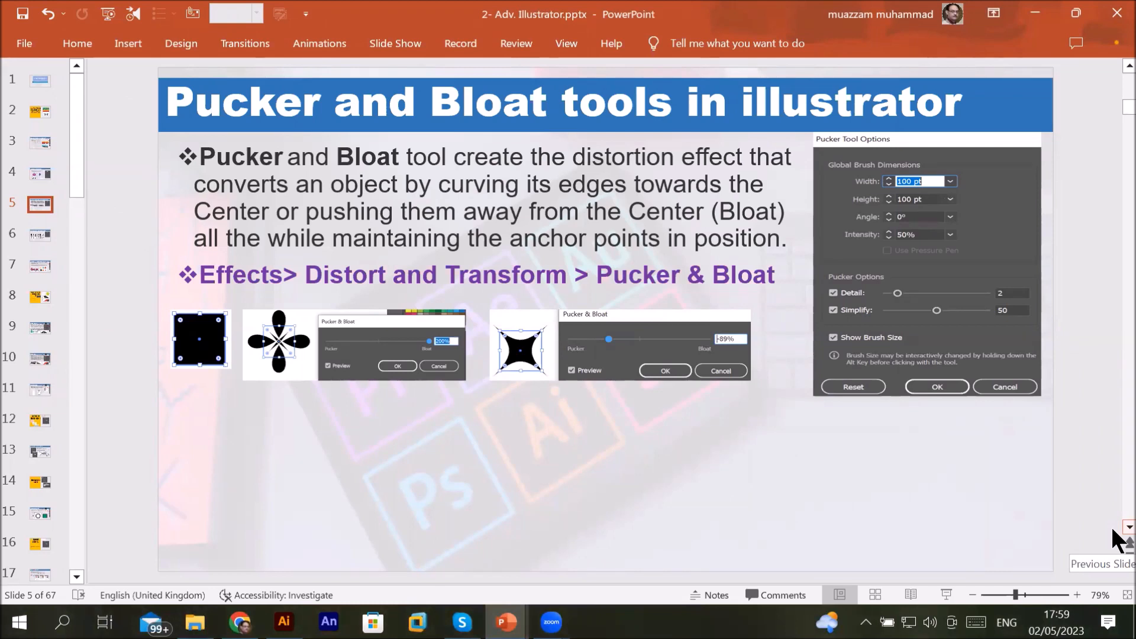
scroll(1116, 537, "down", 1)
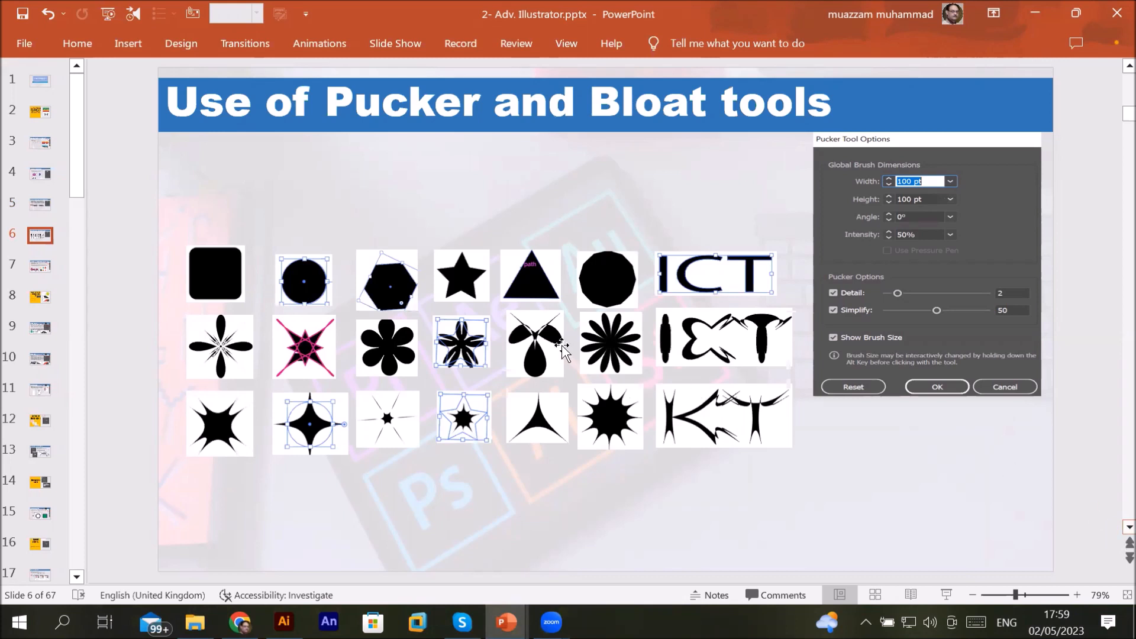
left_click(526, 329)
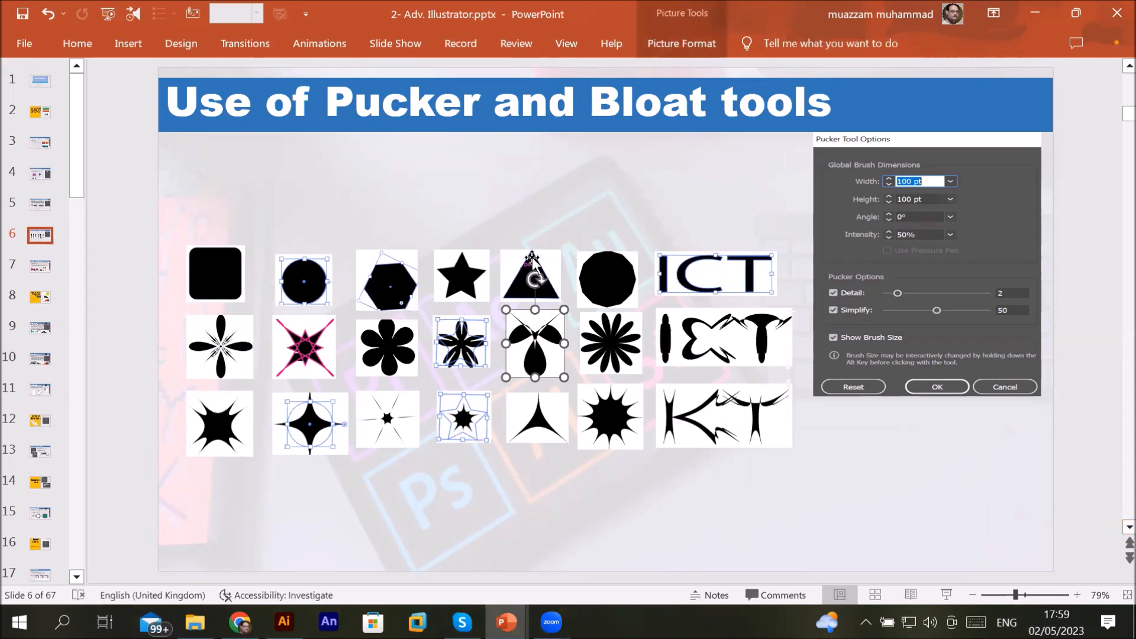
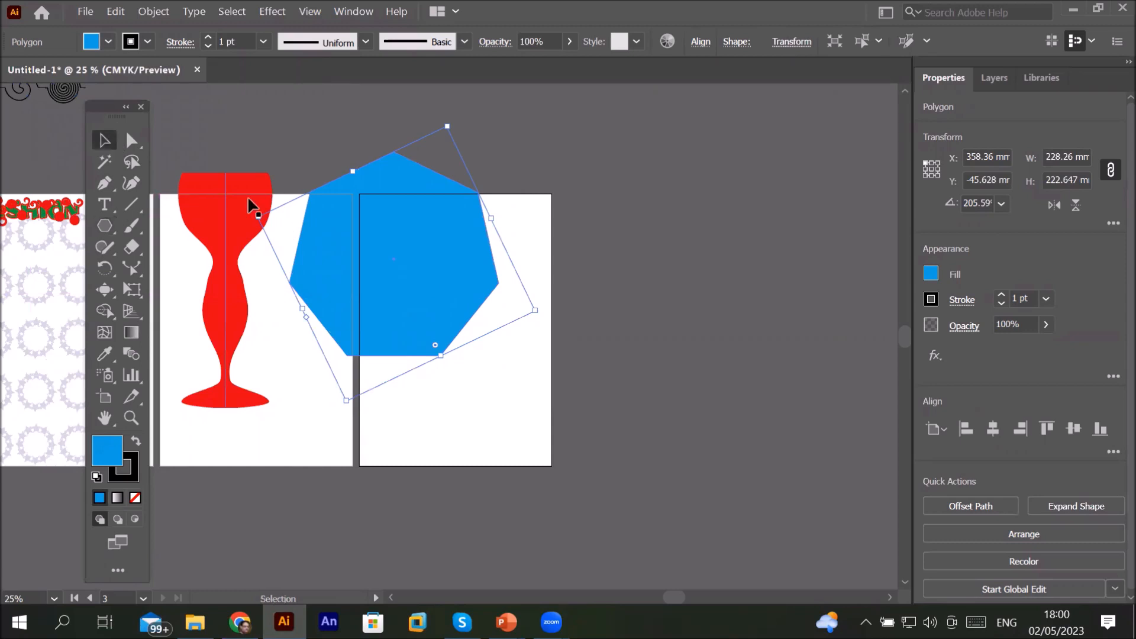
Step: Move the blue heptagon onto the third artboard and scallop its top edge with the Scallop tool
left_click_drag(374, 249, 431, 326)
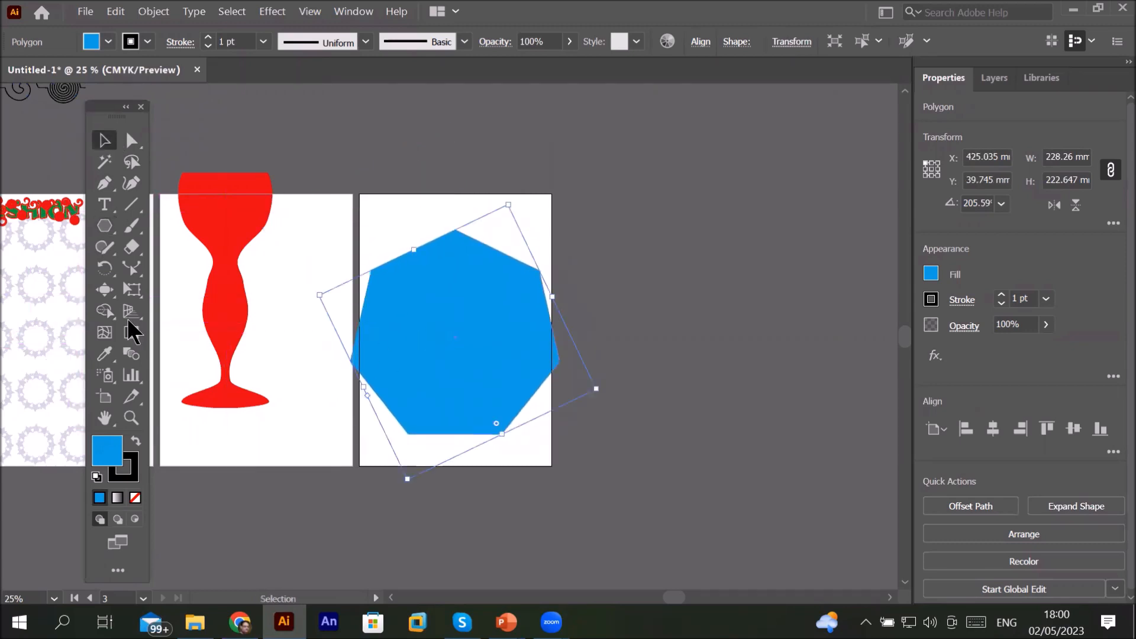
left_click(109, 294)
left_click(110, 295)
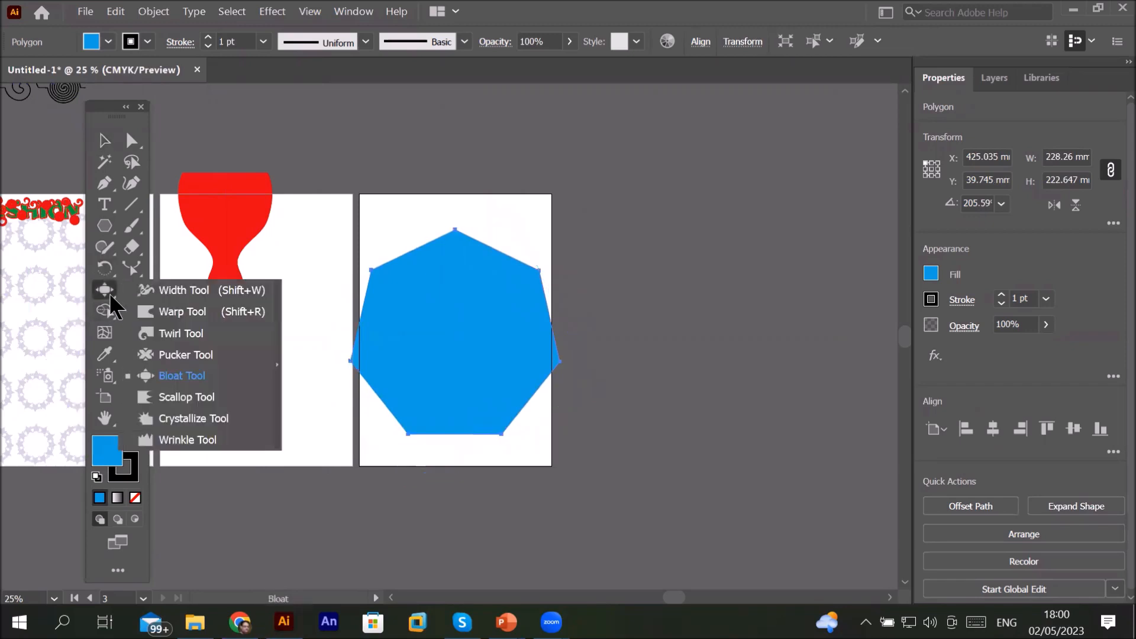
left_click(181, 398)
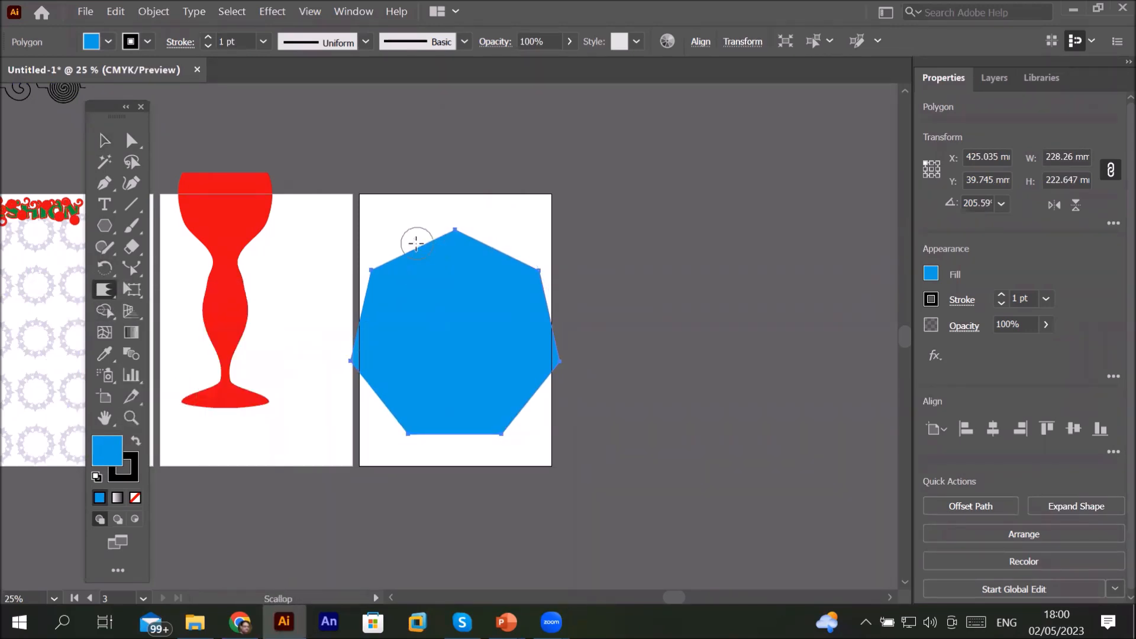
left_click_drag(411, 249, 477, 225)
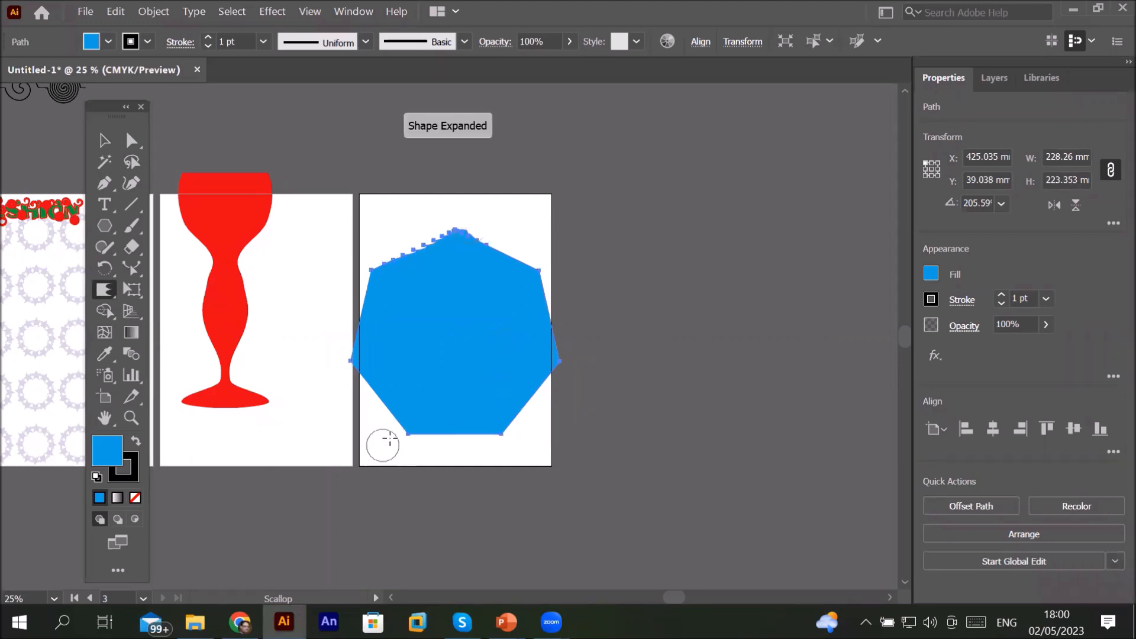
Step: Scallop the heptagon's bottom edge and lower sides
scroll(470, 450, "up", 3)
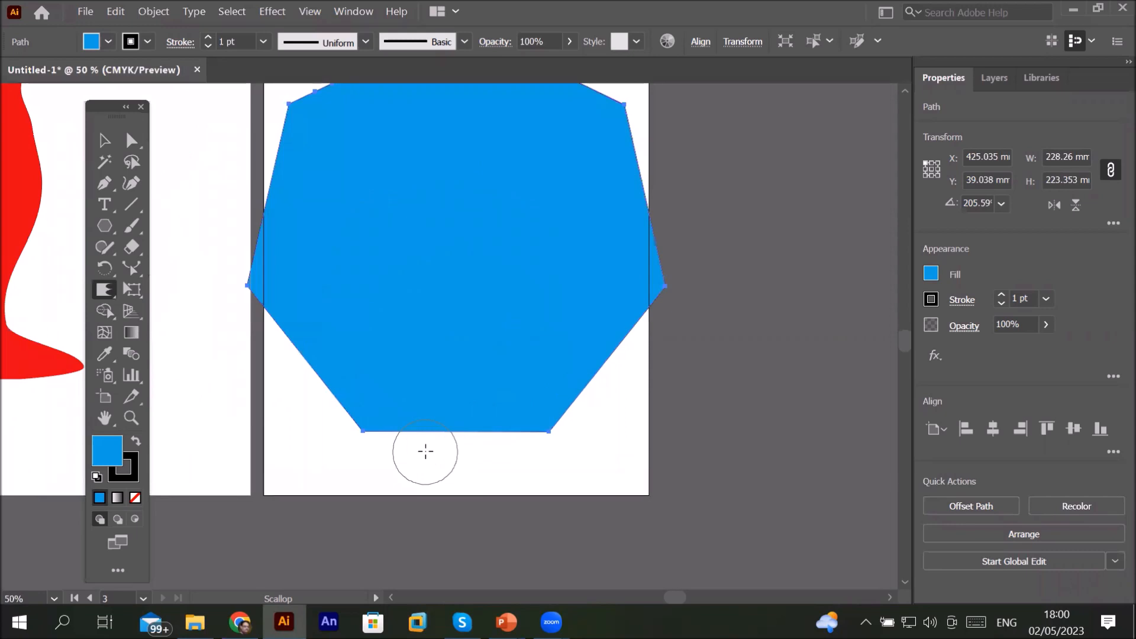
mouse_move(410, 441)
left_mouse_down()
mouse_move(364, 426)
mouse_move(568, 427)
left_mouse_up()
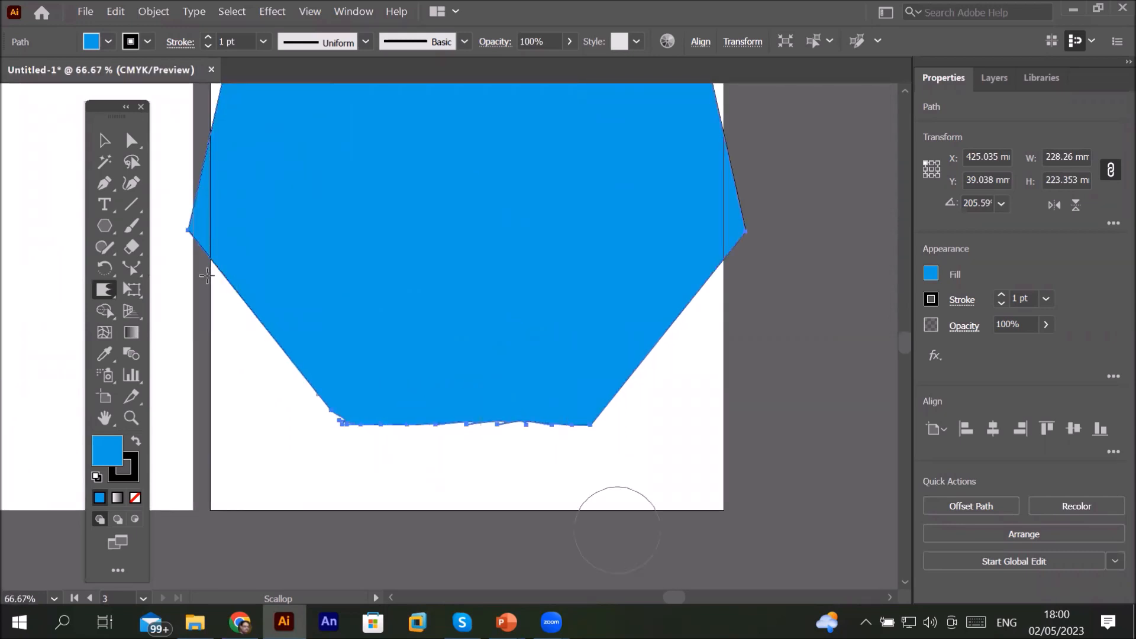
left_click_drag(262, 344, 296, 388)
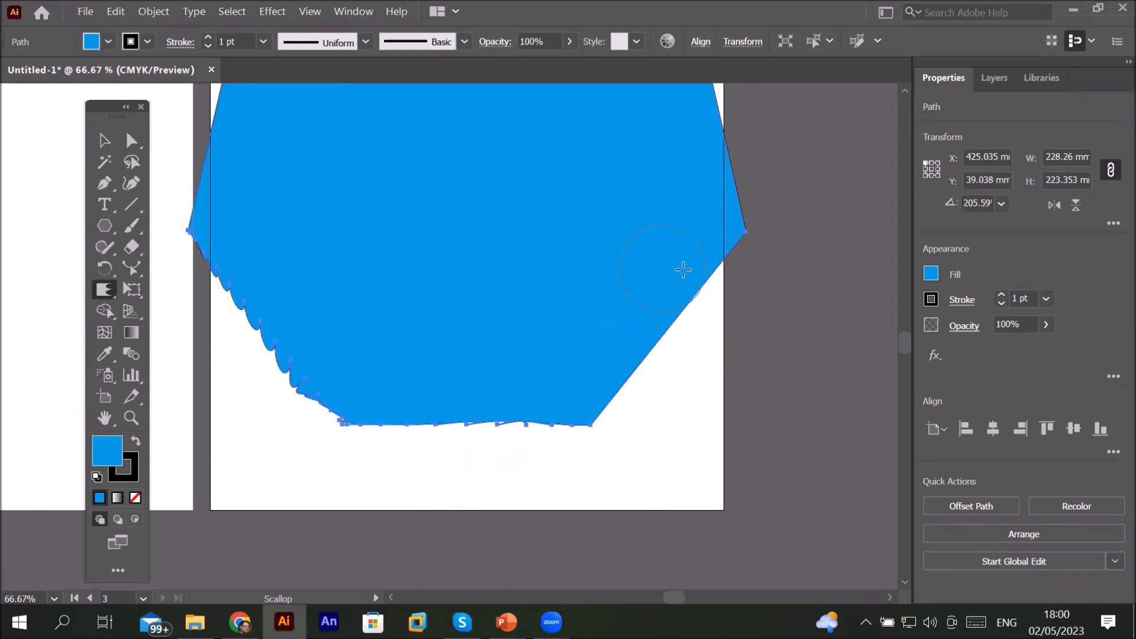
mouse_move(720, 274)
left_mouse_down()
mouse_move(670, 359)
mouse_move(665, 399)
left_mouse_up()
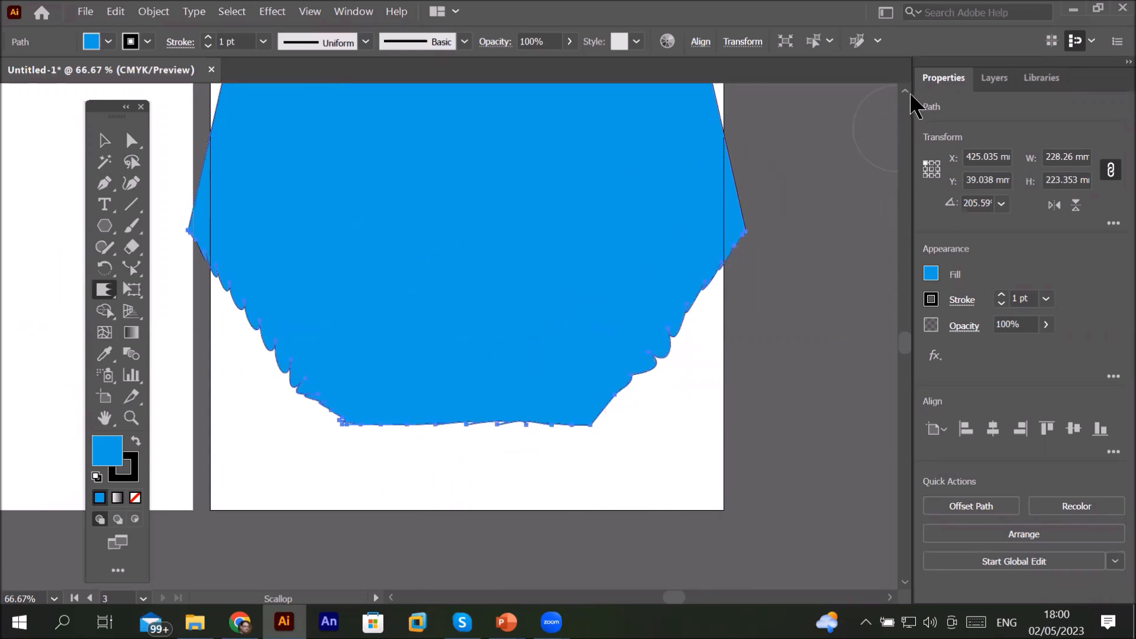
Step: Scallop the heptagon's upper sides
scroll(913, 102, "up", 5)
mouse_move(707, 143)
left_mouse_down()
mouse_move(732, 185)
mouse_move(701, 236)
mouse_move(659, 376)
left_mouse_up()
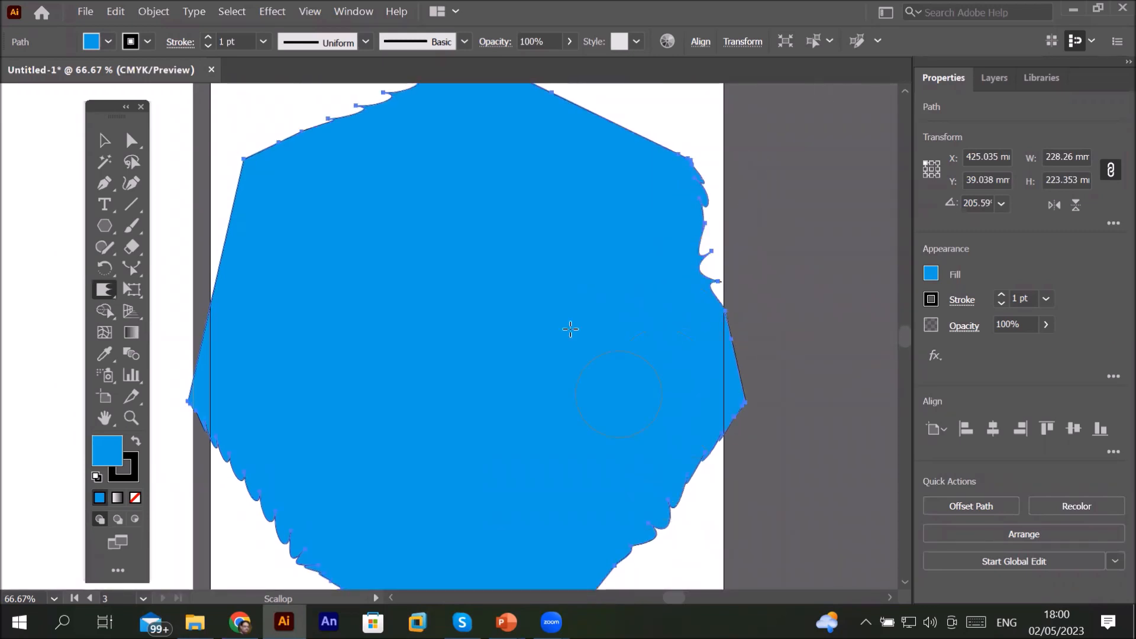
mouse_move(215, 184)
left_mouse_down()
mouse_move(235, 200)
mouse_move(165, 345)
mouse_move(176, 456)
left_mouse_up()
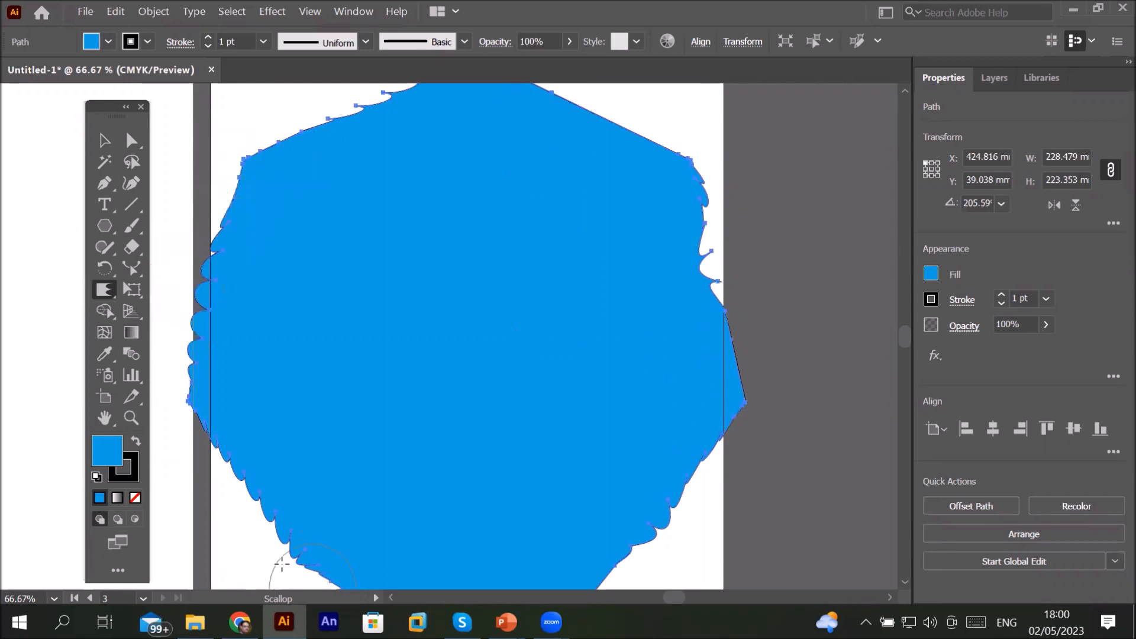
mouse_move(547, 97)
left_mouse_down()
mouse_move(620, 111)
mouse_move(697, 178)
left_mouse_up()
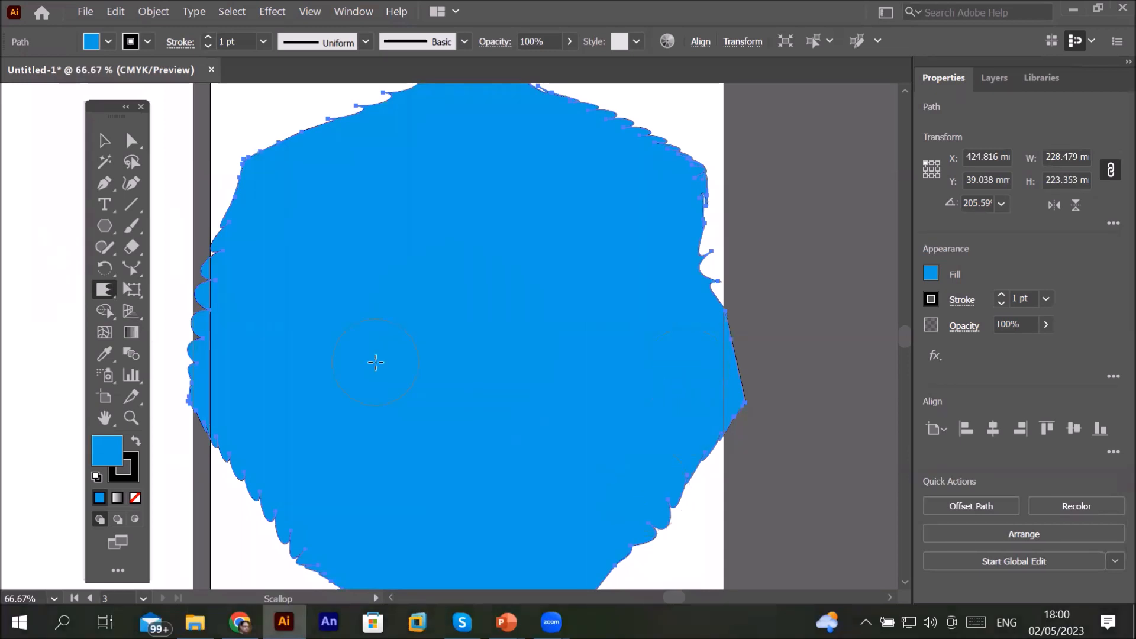
Step: Delete the scalloped heptagon
scroll(376, 363, "down", 2)
key("Delete")
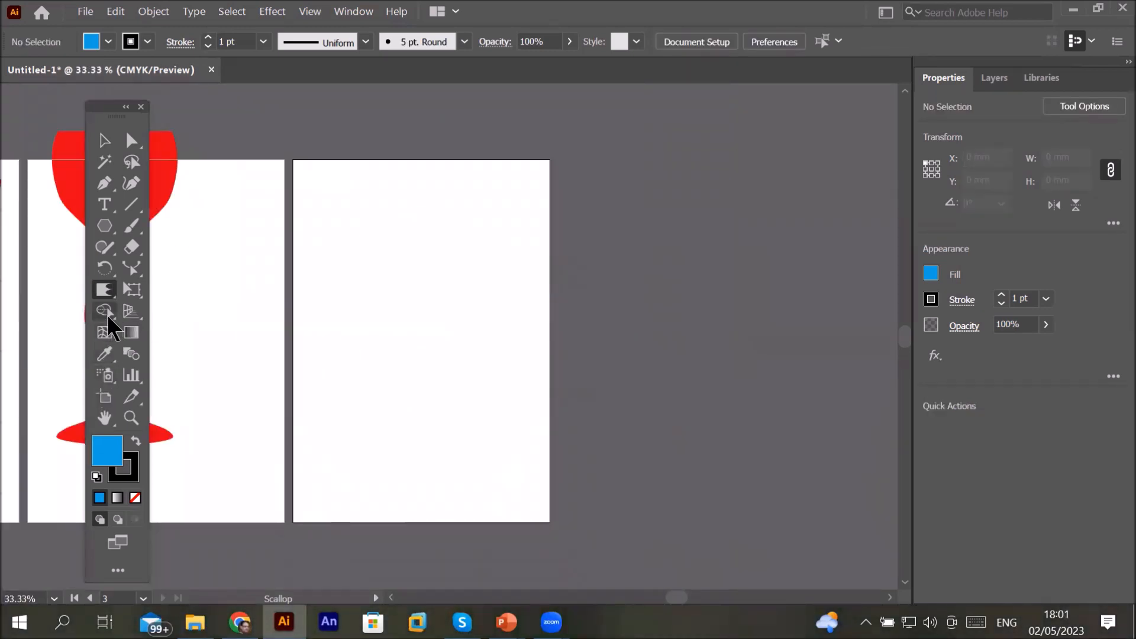
Step: Draw an arc on the third artboard with the Arc tool and set its stroke weight to 9 pt
left_click(104, 289)
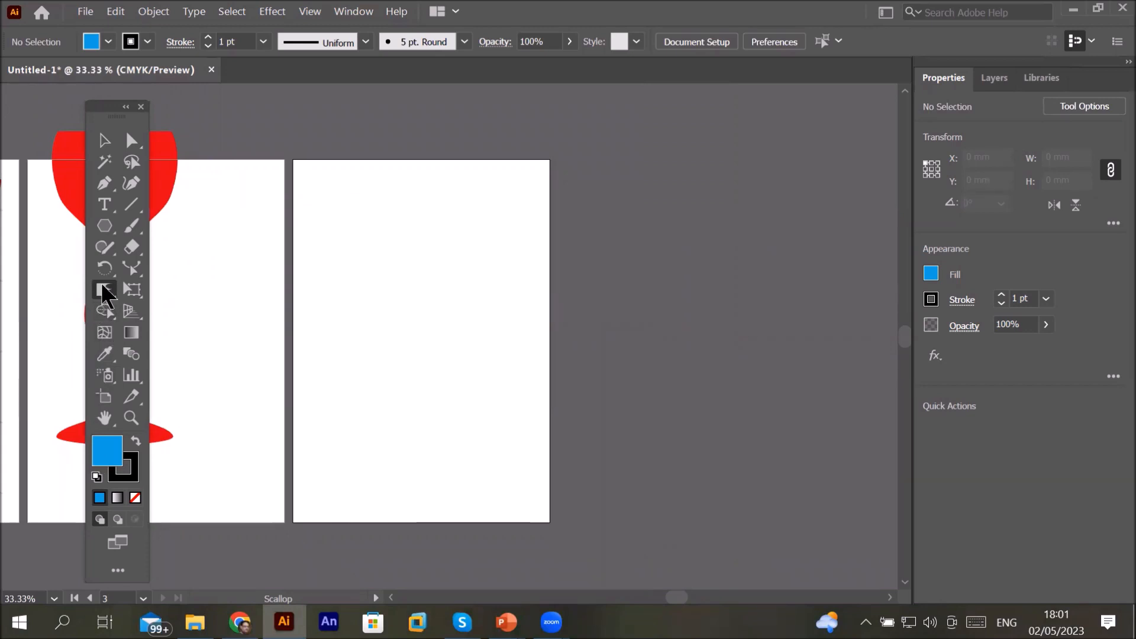
left_click(104, 226)
left_click(132, 204)
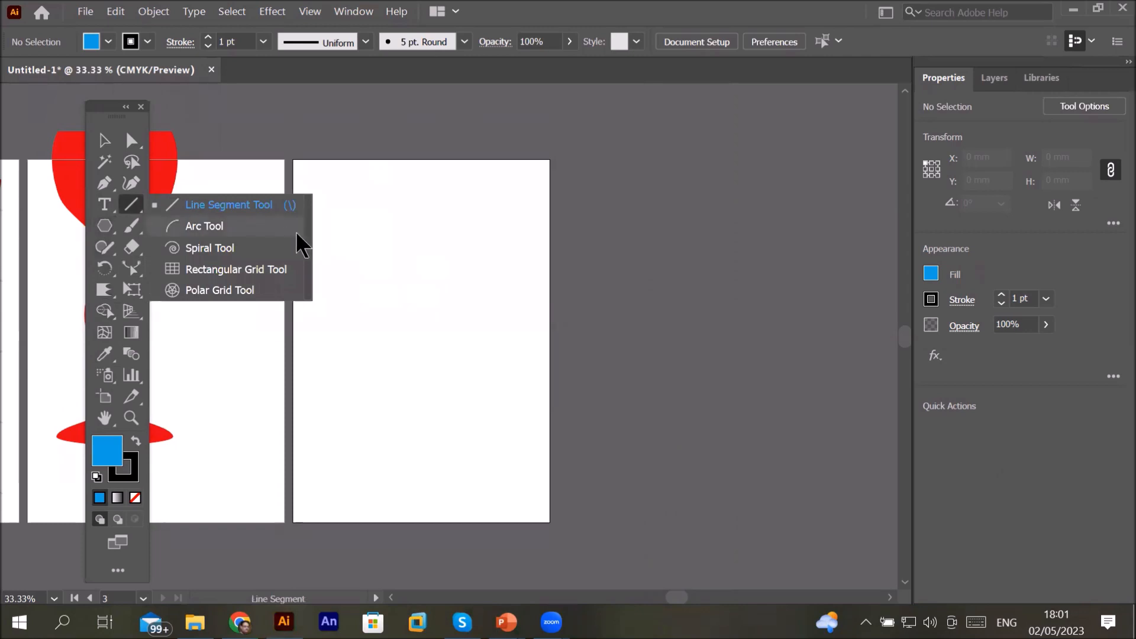
left_click(232, 224)
mouse_move(402, 365)
left_mouse_down()
mouse_move(489, 198)
mouse_move(539, 187)
left_mouse_up()
left_click(208, 38)
left_click(208, 38)
left_click(208, 38)
left_click(208, 38)
left_click(207, 37)
left_click(208, 38)
left_click(208, 38)
left_click(208, 38)
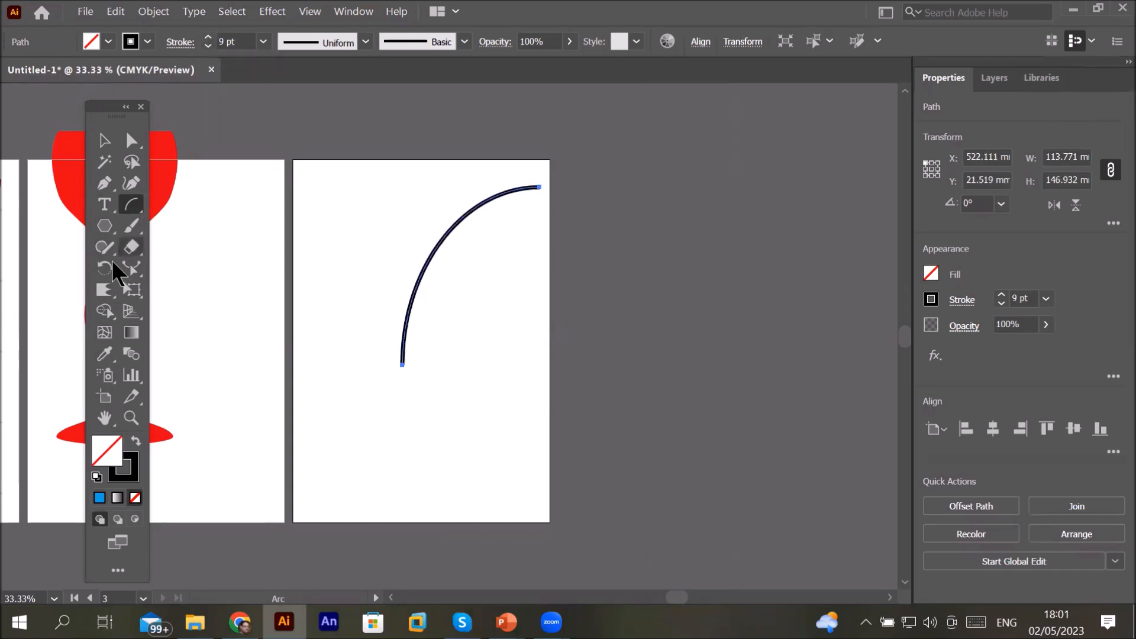
Step: Scallop the arc along its length with the Scallop tool
left_click(101, 290)
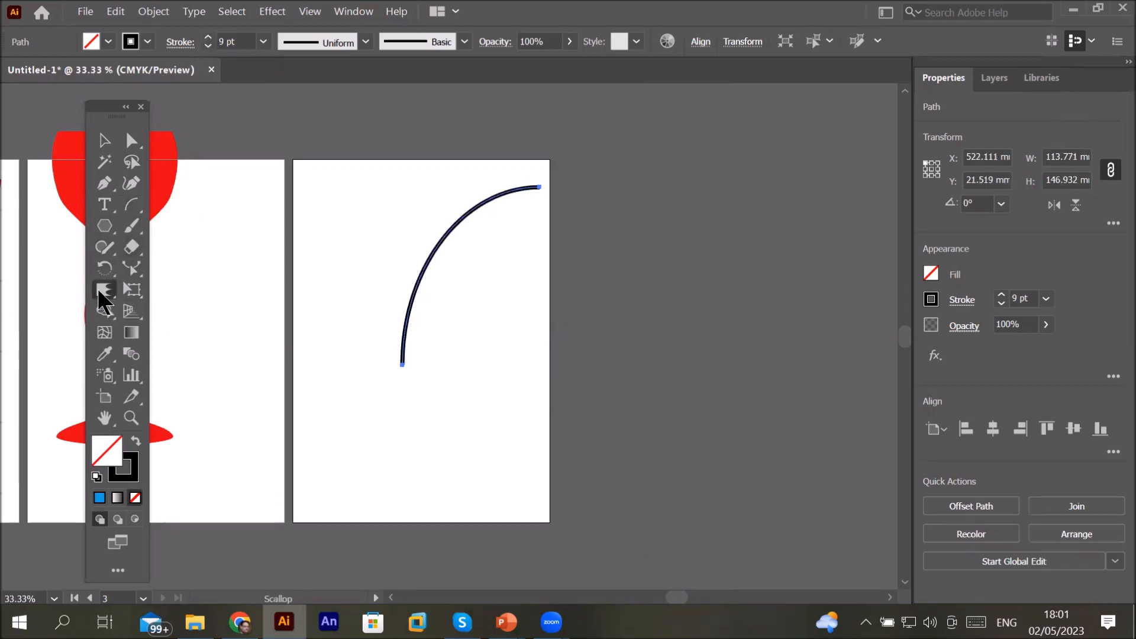
mouse_move(519, 177)
left_mouse_down()
mouse_move(446, 195)
mouse_move(385, 267)
mouse_move(375, 437)
left_mouse_up()
mouse_move(441, 230)
left_mouse_down()
mouse_move(403, 297)
mouse_move(379, 409)
left_mouse_up()
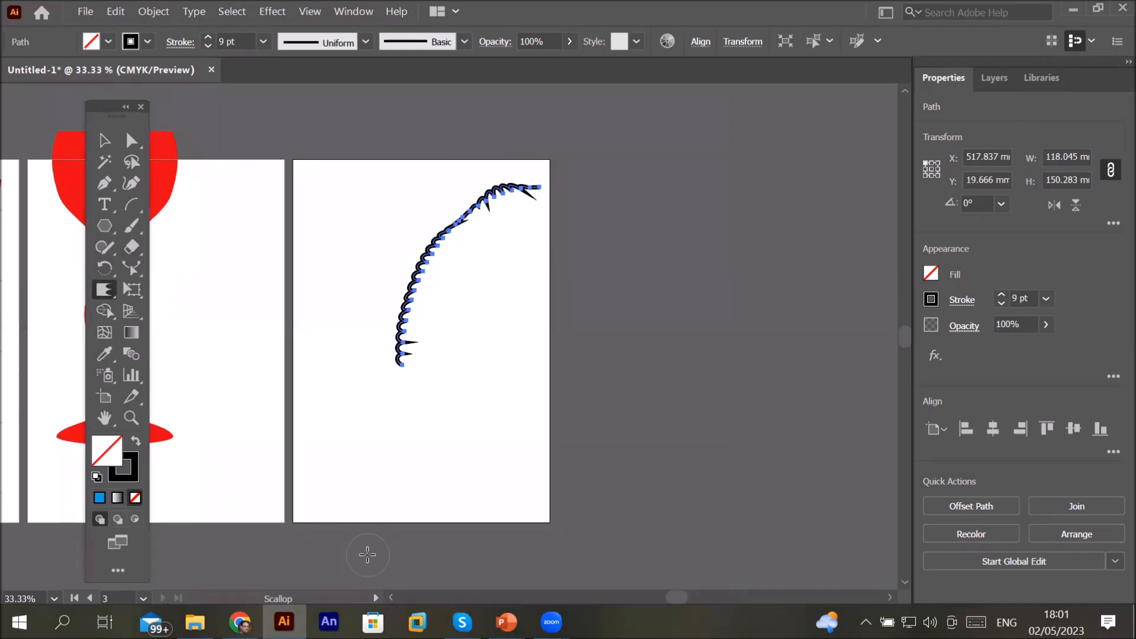
Step: Scale the scalloped arc down to about 41 x 53 mm
left_click(104, 142)
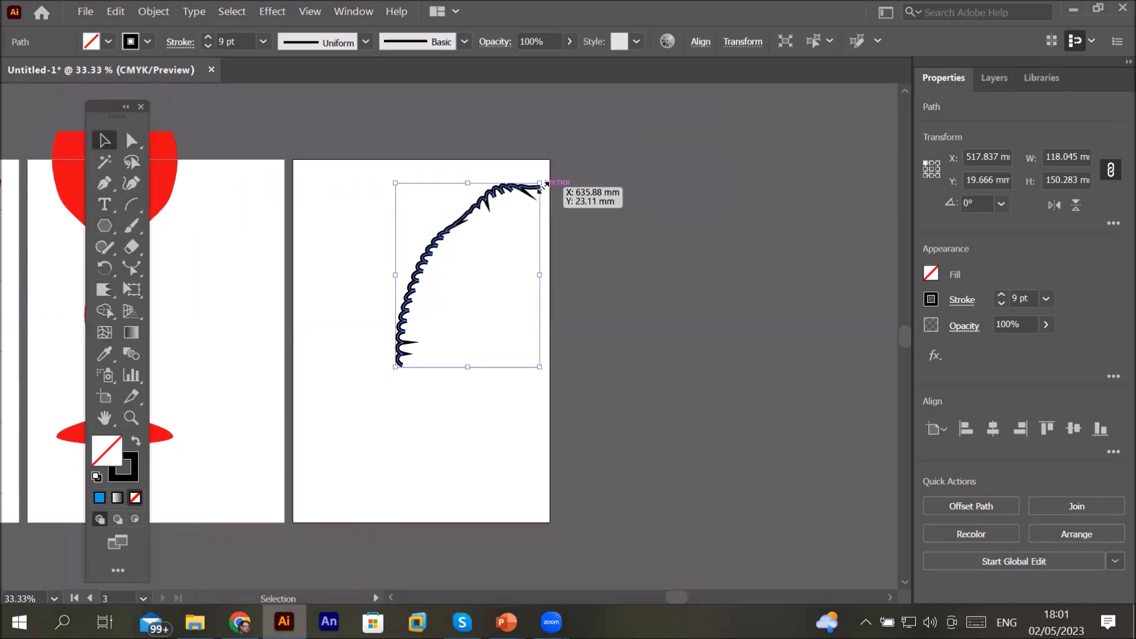
mouse_move(540, 184)
left_mouse_down()
mouse_move(446, 302)
mouse_move(378, 241)
mouse_move(353, 261)
left_mouse_up()
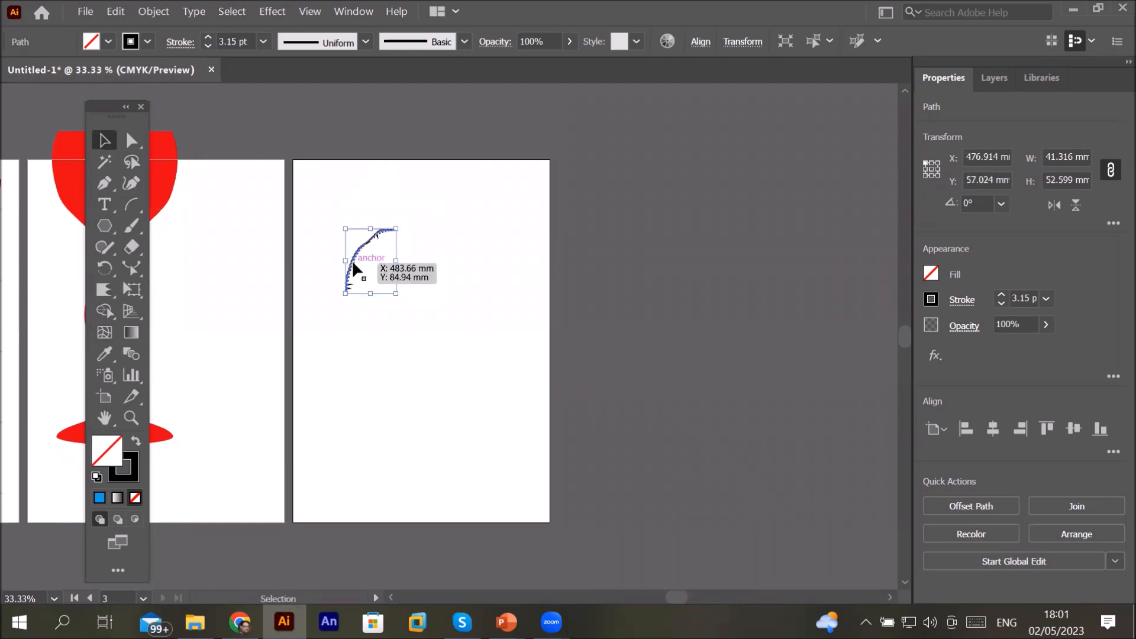
Step: Copy the scalloped arc
left_click(113, 12)
left_click(196, 90)
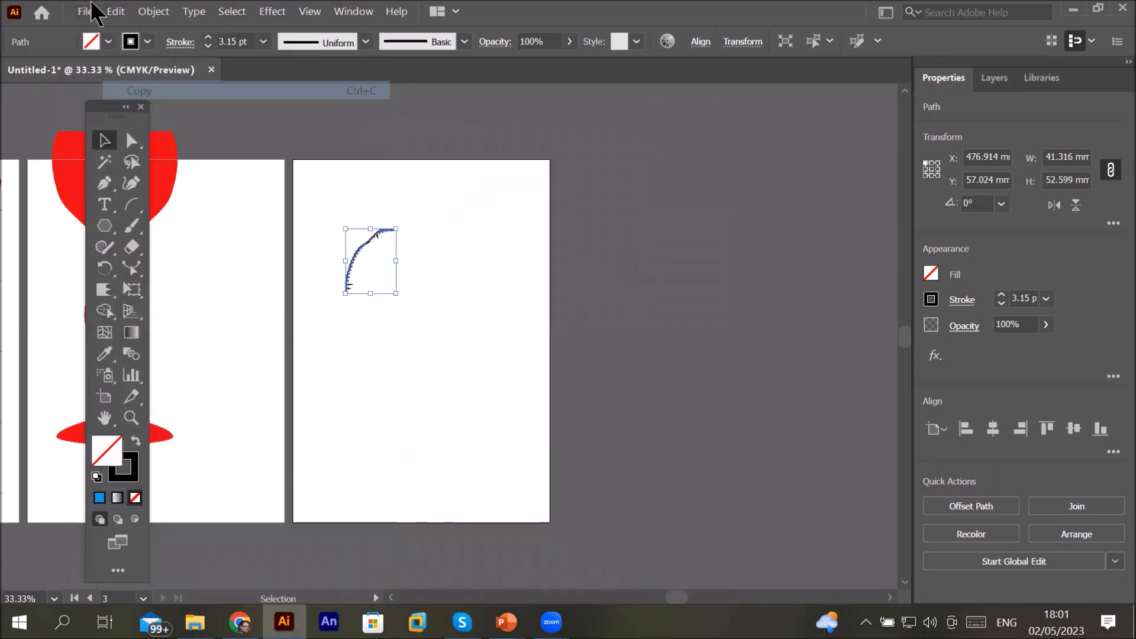
left_click(116, 12)
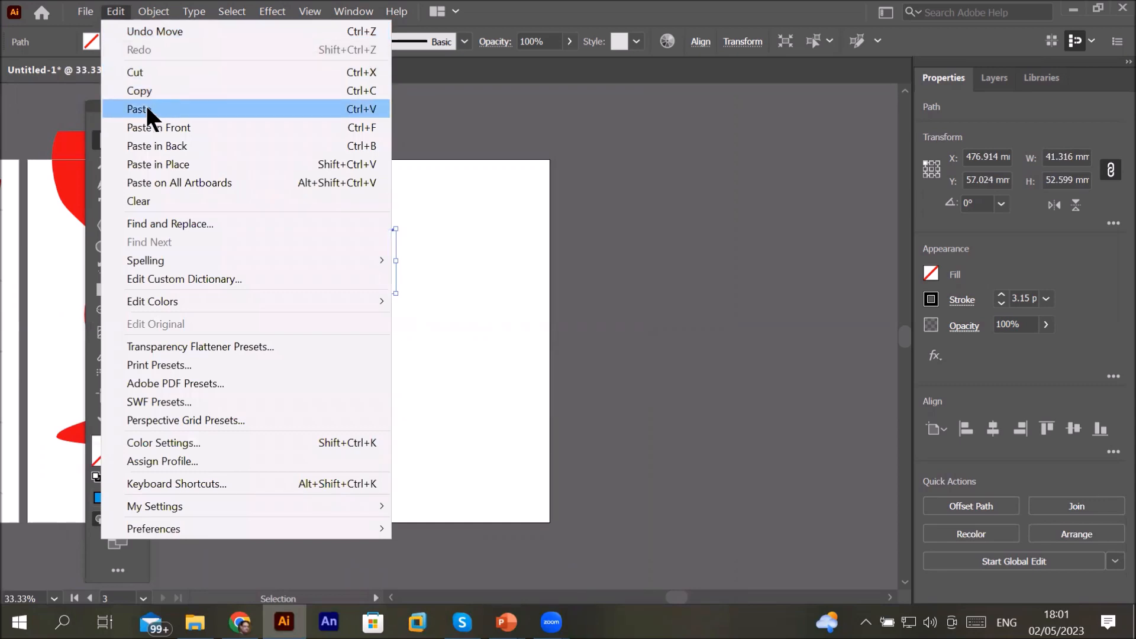
left_click(115, 12)
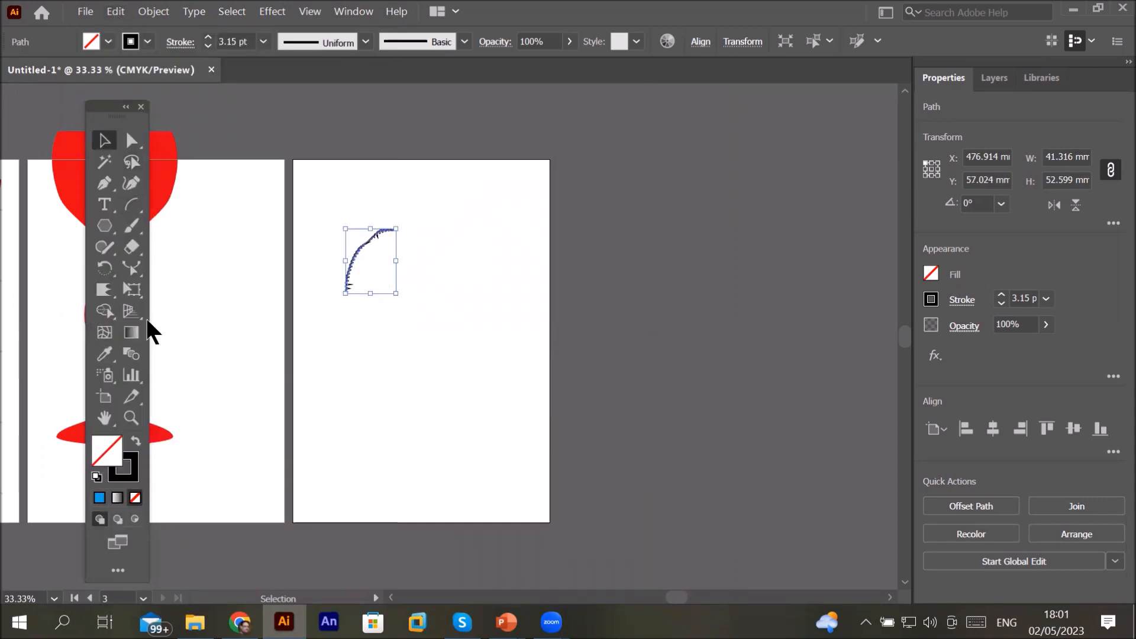
Step: Reflect a copy of the arc vertically about its top endpoint with the Reflect tool
left_click(105, 266)
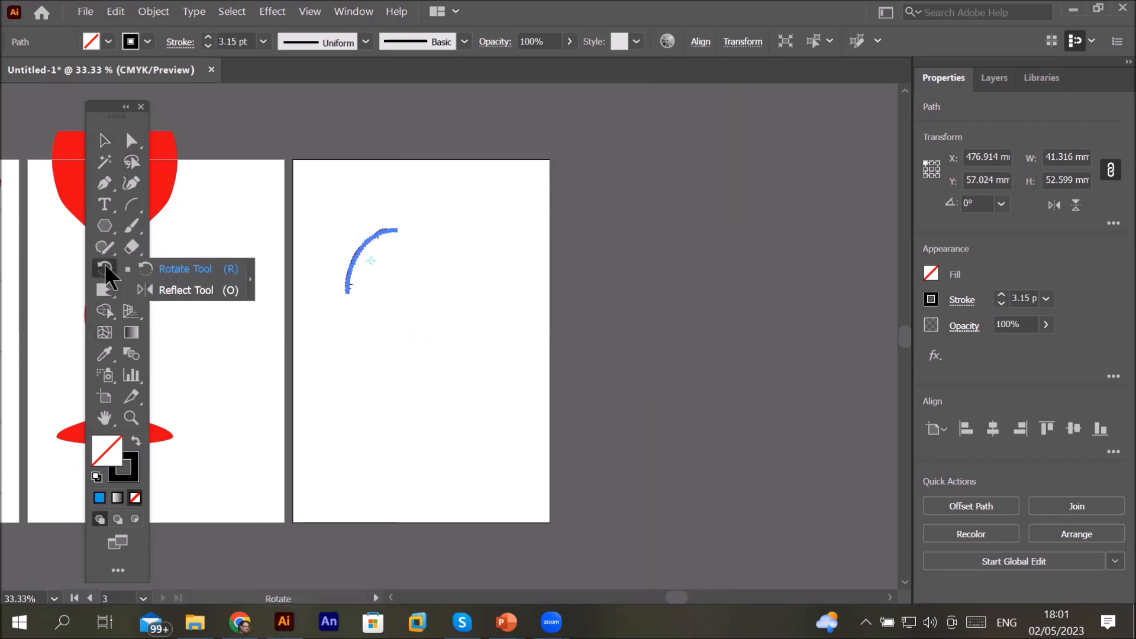
left_click(189, 291)
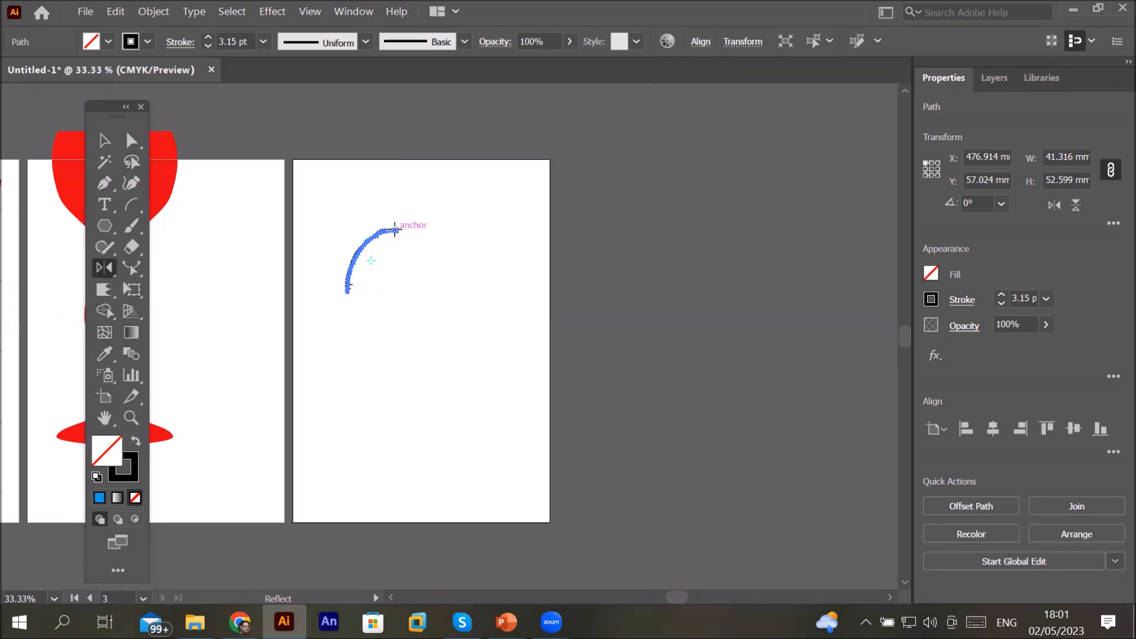
left_click(394, 230, "alt")
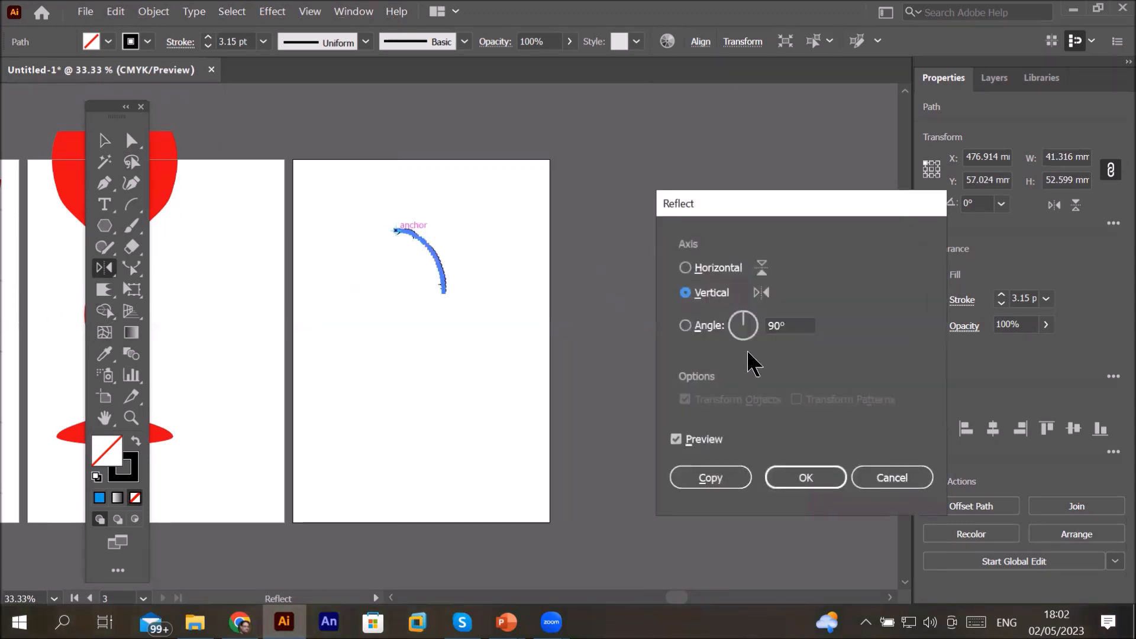
left_click(739, 487)
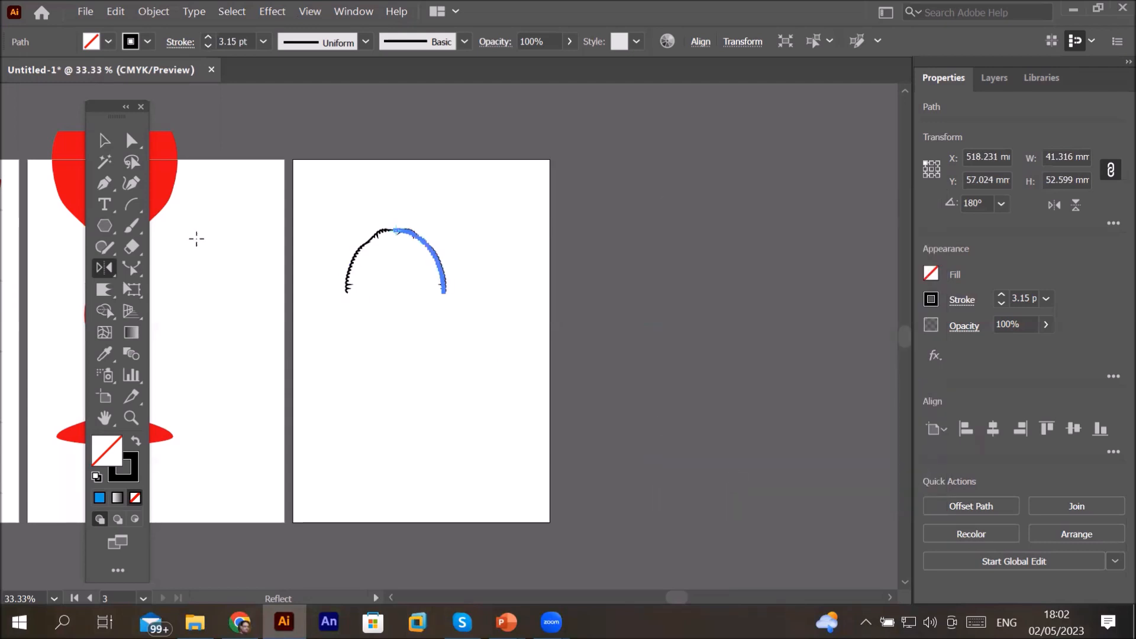
Step: Select both arc halves and move the arch to the artboard's upper-left corner
left_click(104, 141)
left_click(450, 201)
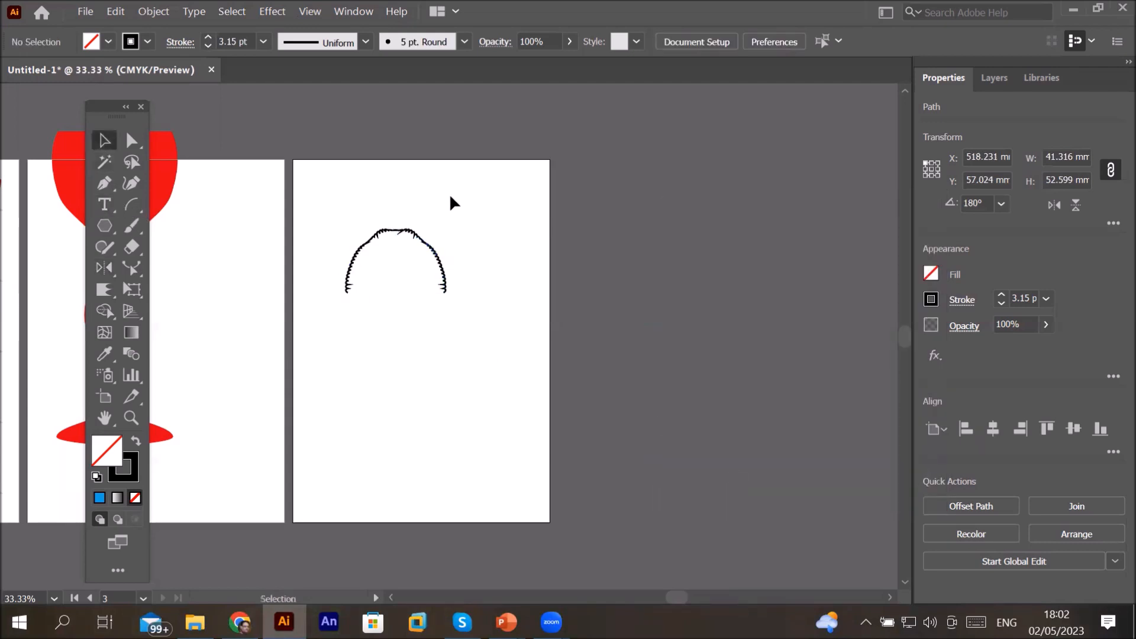
left_click_drag(324, 198, 474, 330)
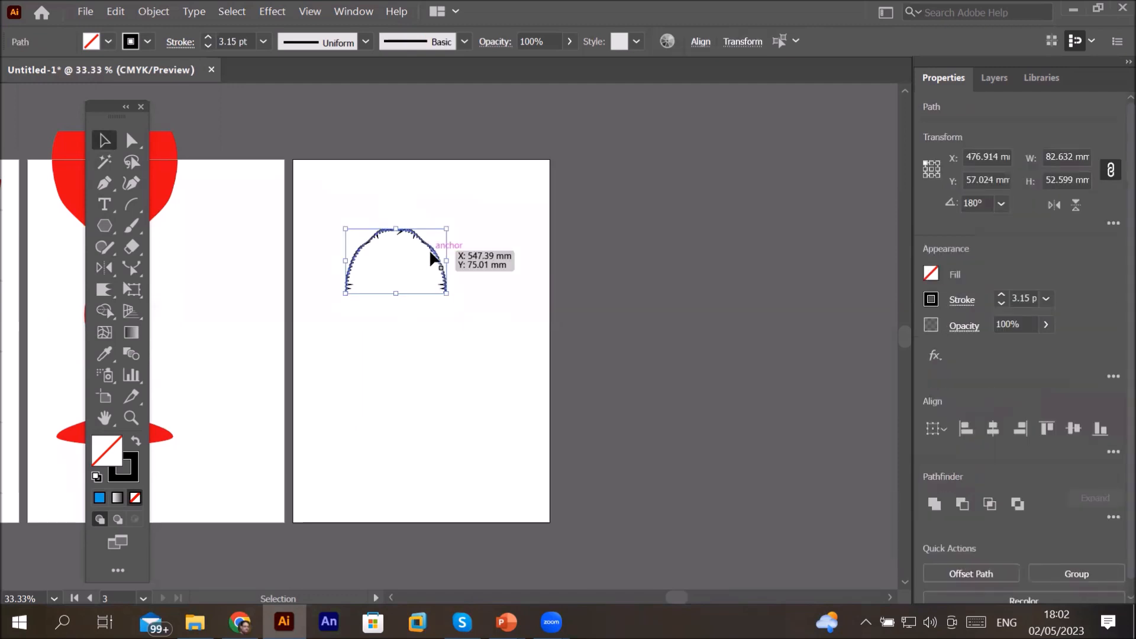
left_click_drag(432, 254, 471, 216)
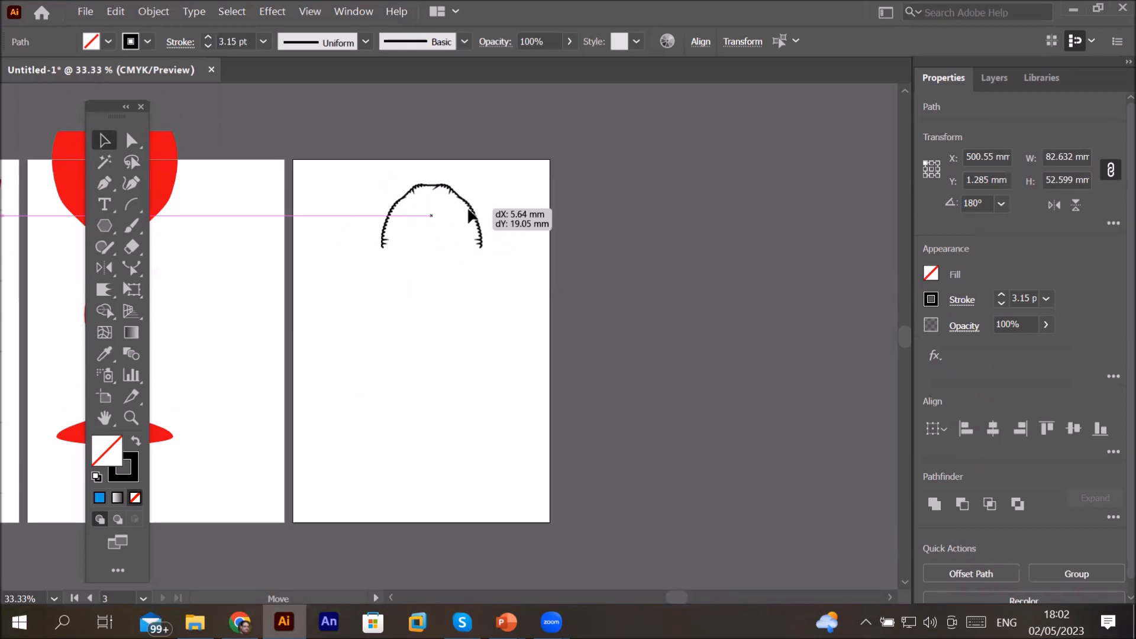
left_click_drag(472, 216, 394, 205)
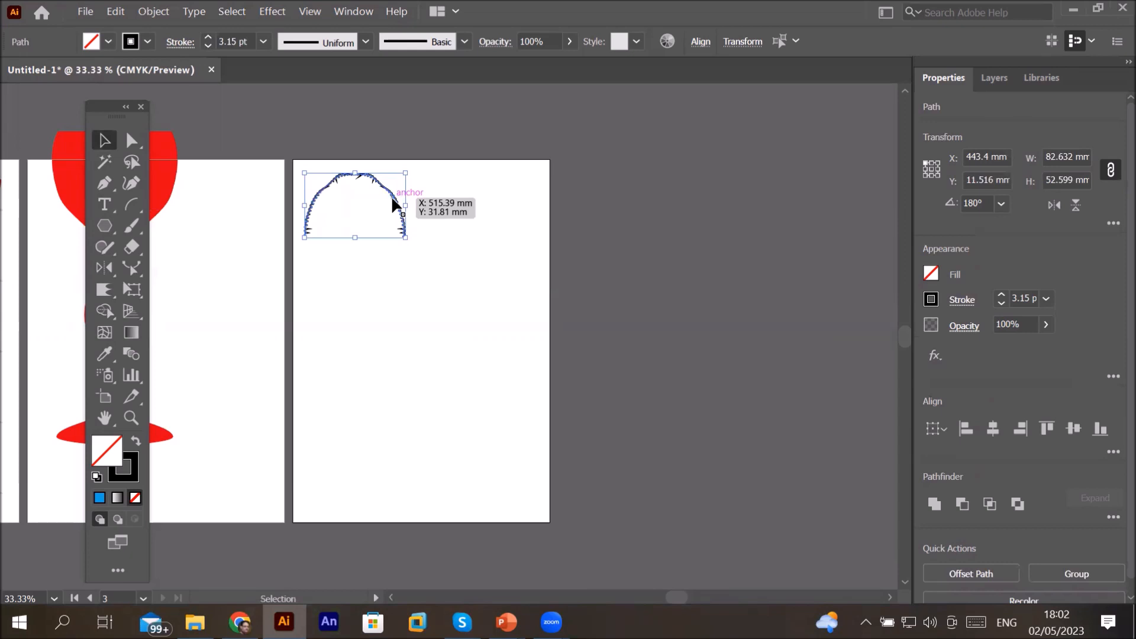
Step: Duplicate the arch to its right and select both arches
left_click_drag(405, 207, 518, 208)
left_click_drag(267, 122, 600, 293)
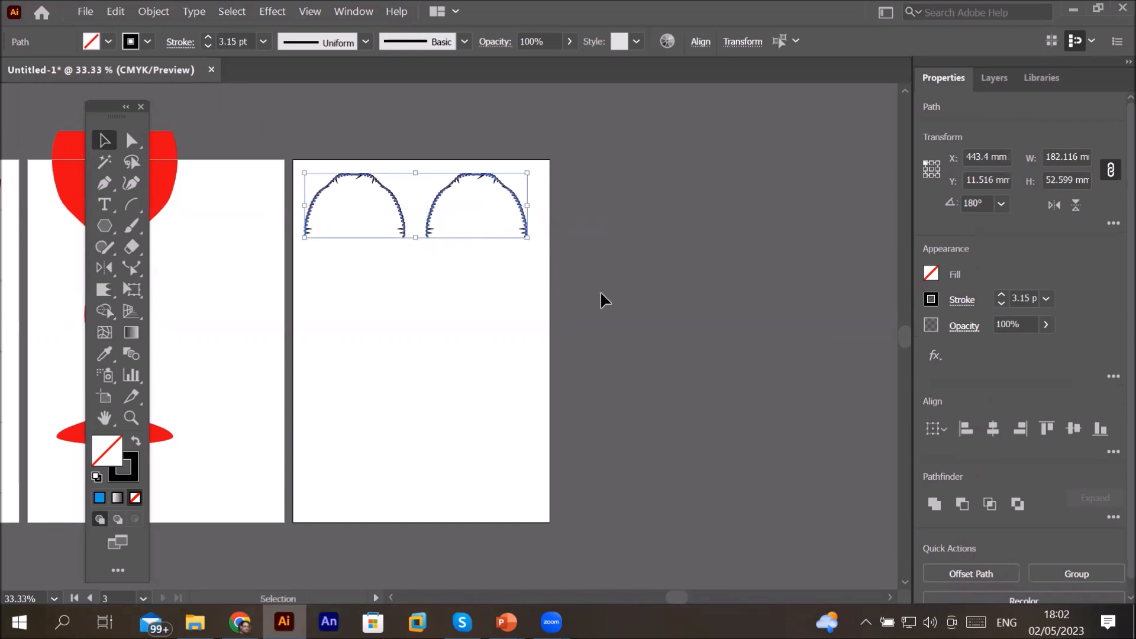
Step: Apply a Radial Repeat to the two arches
left_click(116, 11)
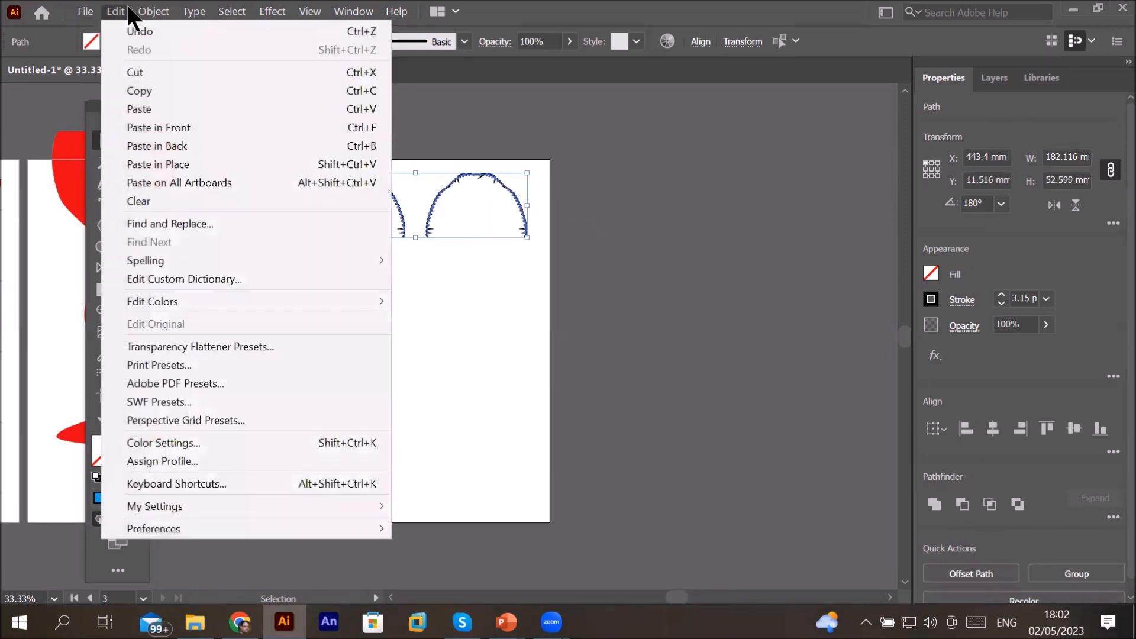
left_click(145, 11)
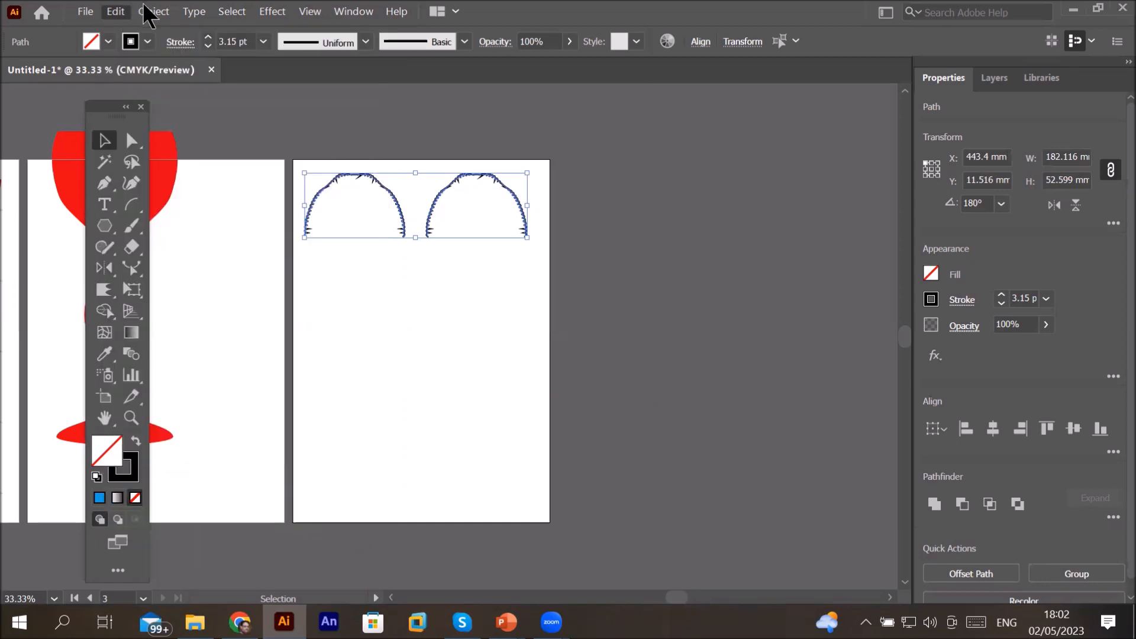
mouse_move(255, 461)
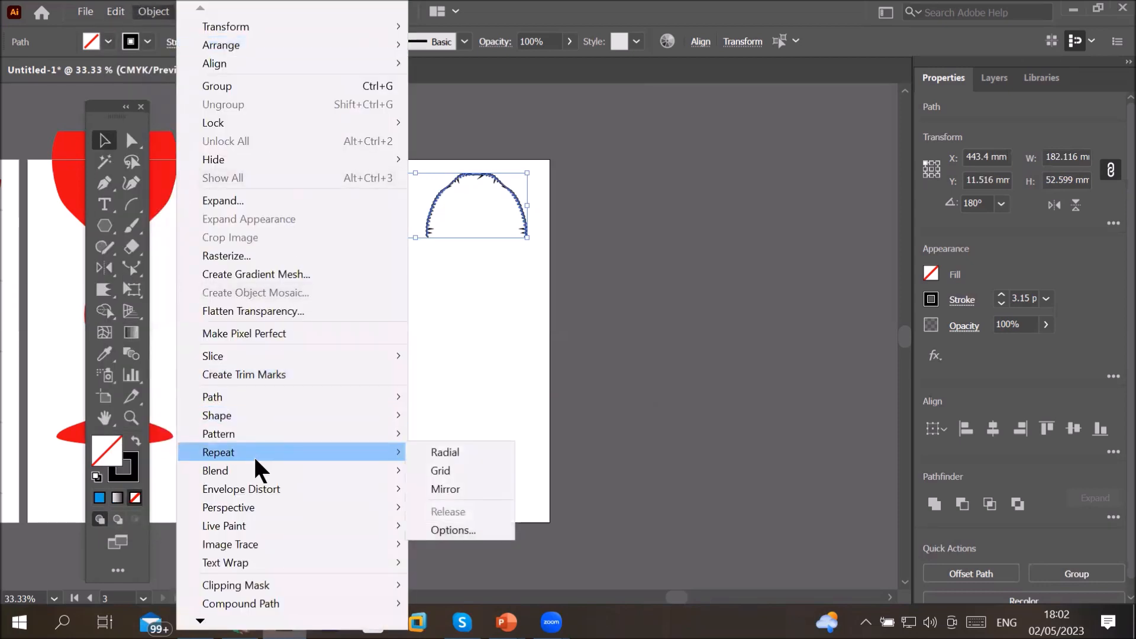
left_click(445, 453)
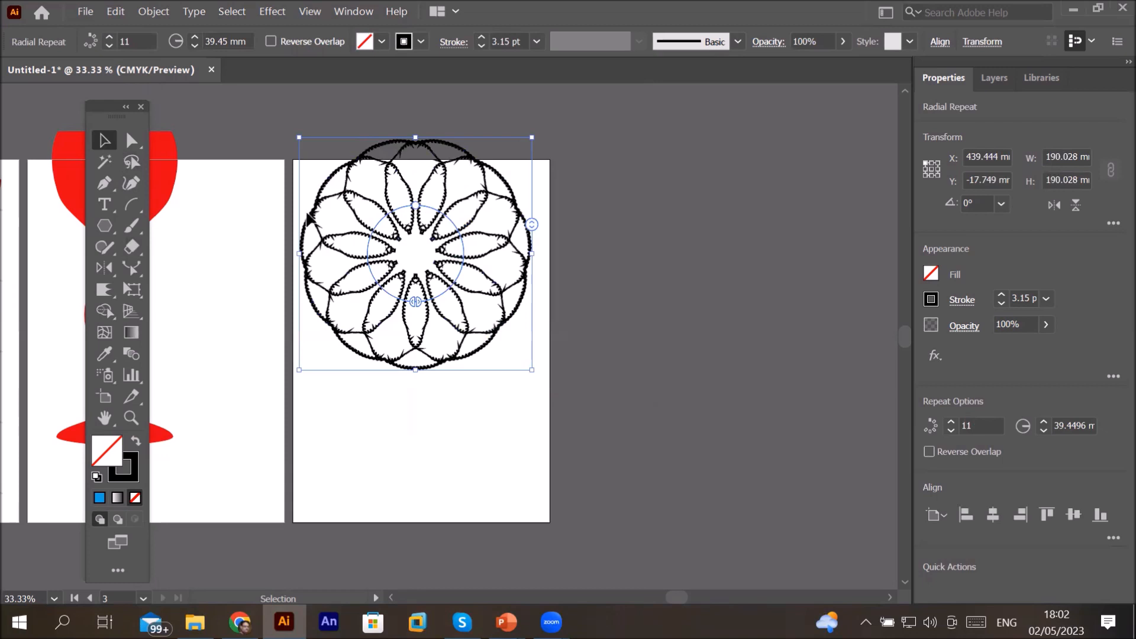
Step: Adjust the radial repeat's radius, then undo that change and the Radial Repeat itself
left_click_drag(431, 231, 449, 315)
left_click(639, 384)
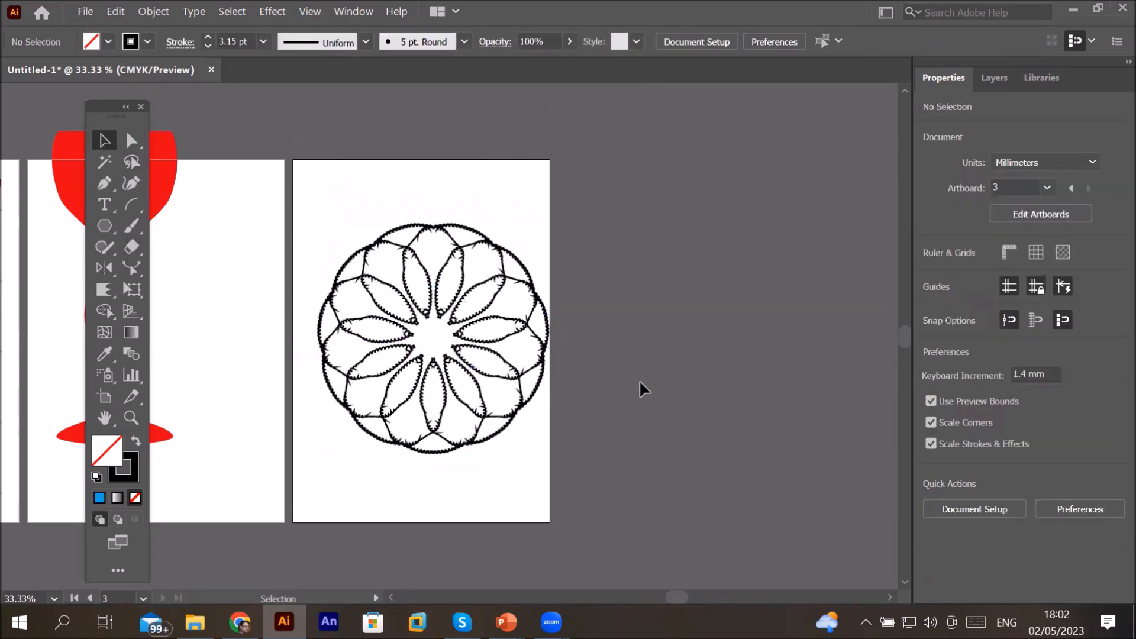
key("ctrl+z")
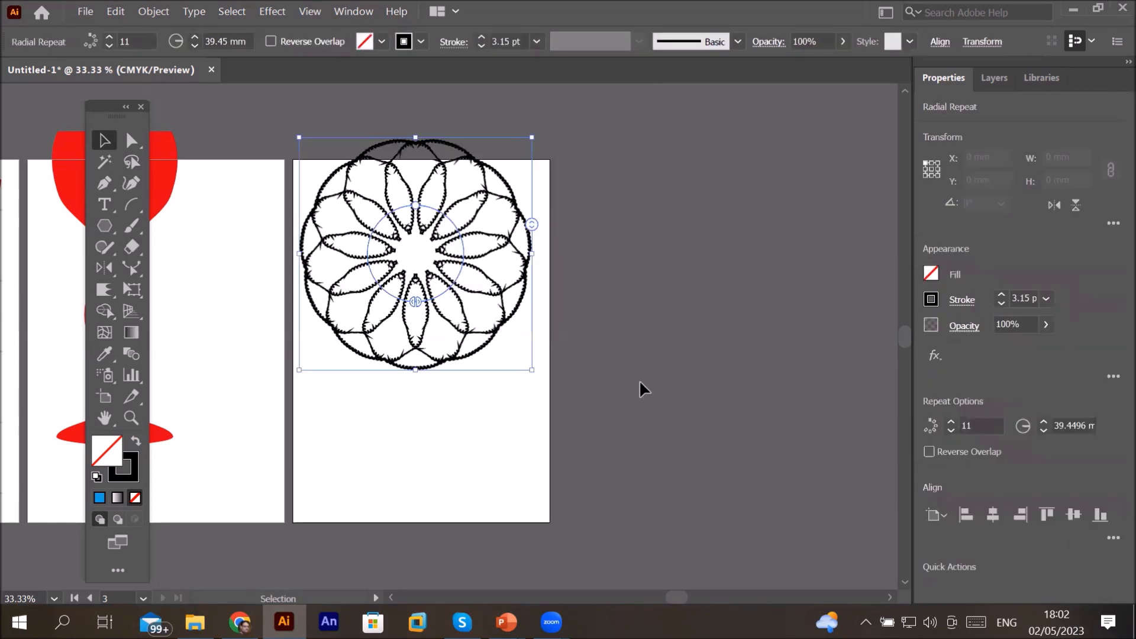
key("ctrl+z")
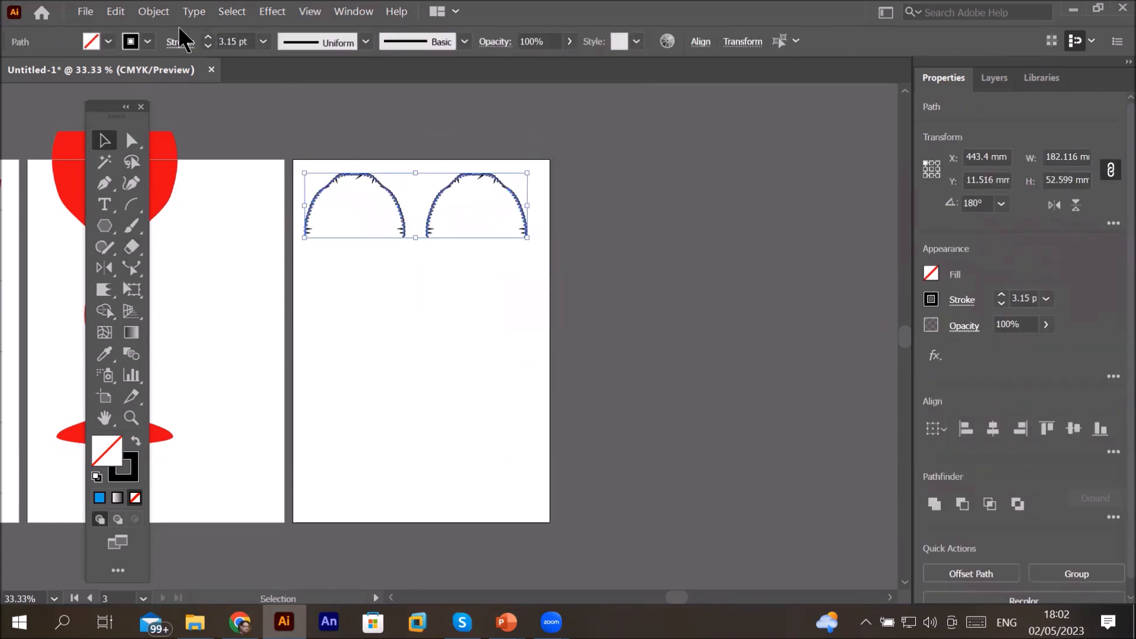
Step: Try to apply a Mirror repeat to the two arches
left_click(147, 15)
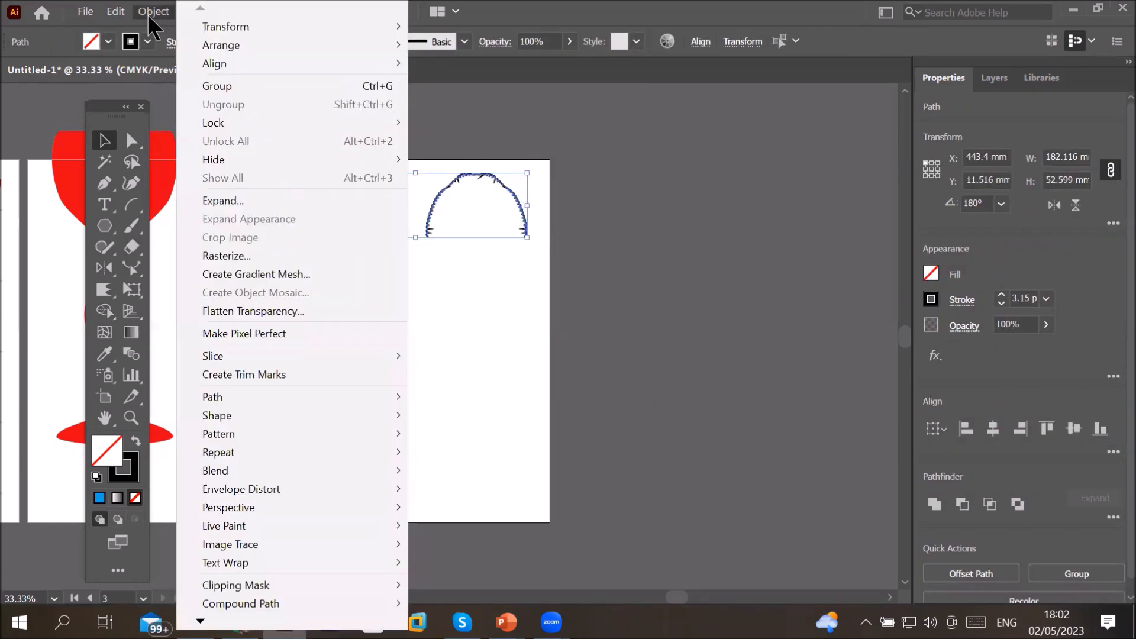
mouse_move(265, 453)
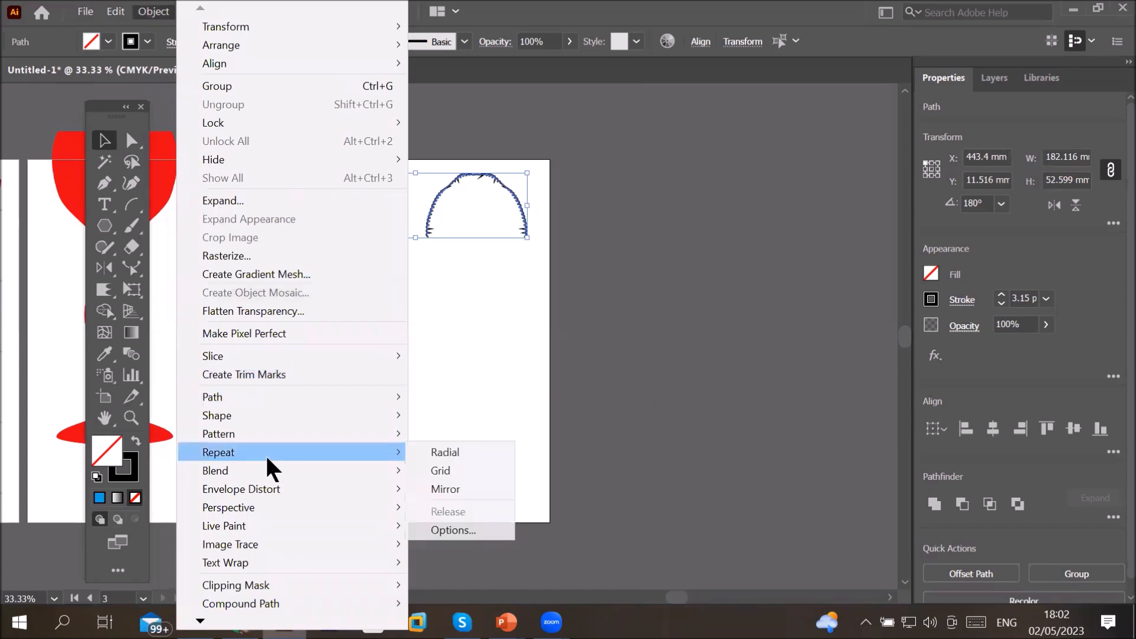
left_click(464, 490)
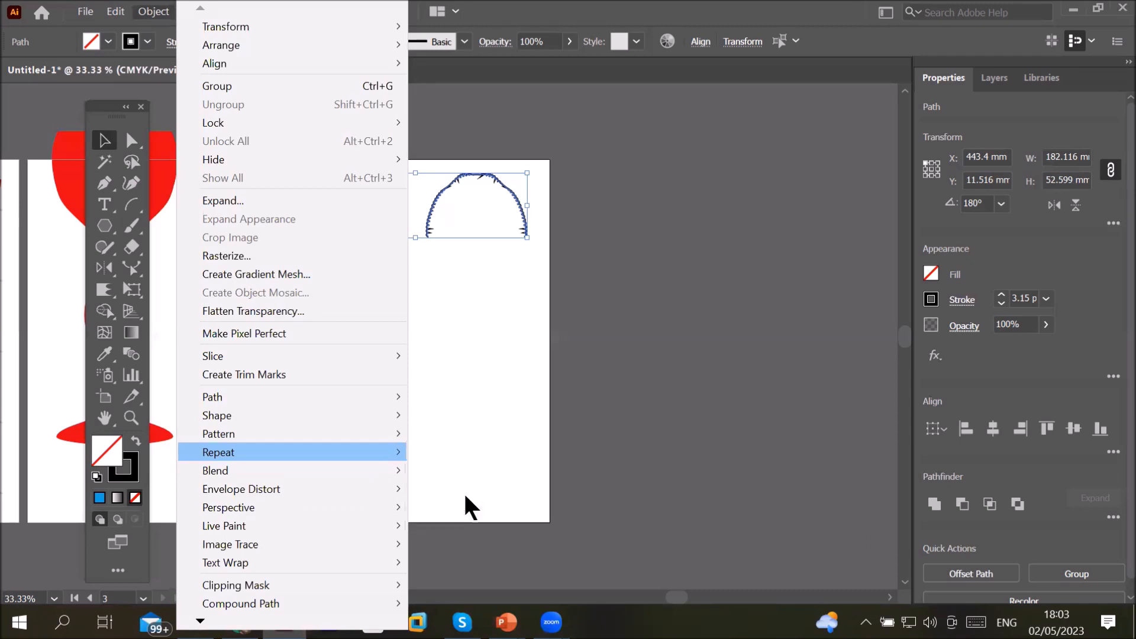
Step: Scale the two arches down to about 82 mm wide and rotate them upright at the artboard's left edge
left_click_drag(527, 207, 405, 213)
mouse_move(349, 239)
left_mouse_down()
mouse_move(373, 214)
mouse_move(368, 201)
left_mouse_up()
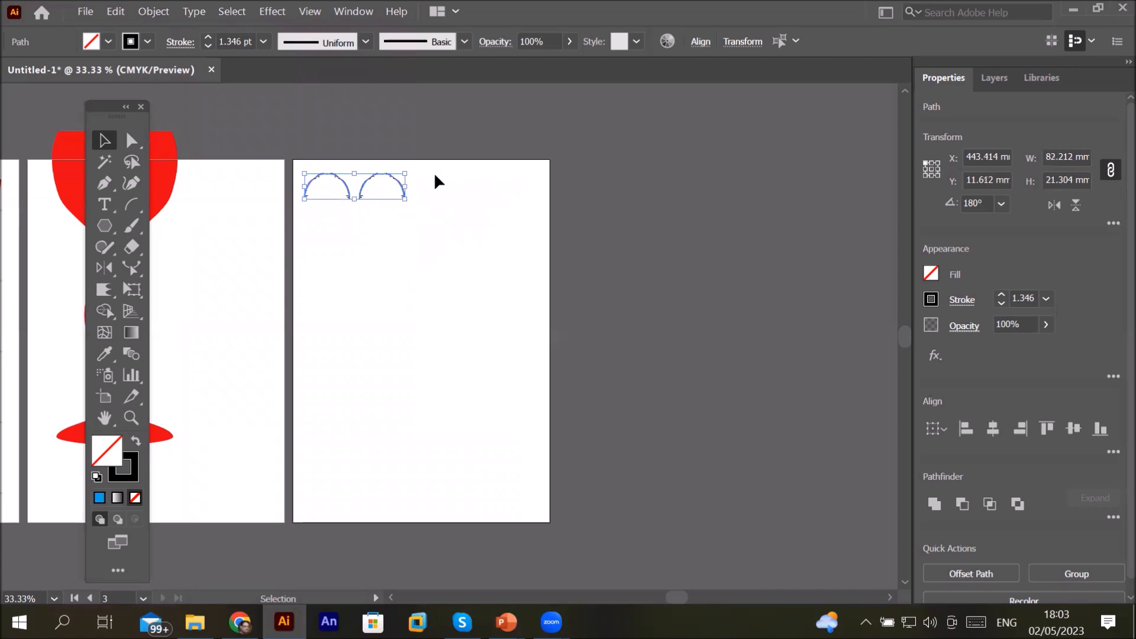
left_click_drag(411, 170, 336, 116)
left_click_drag(353, 256, 326, 222)
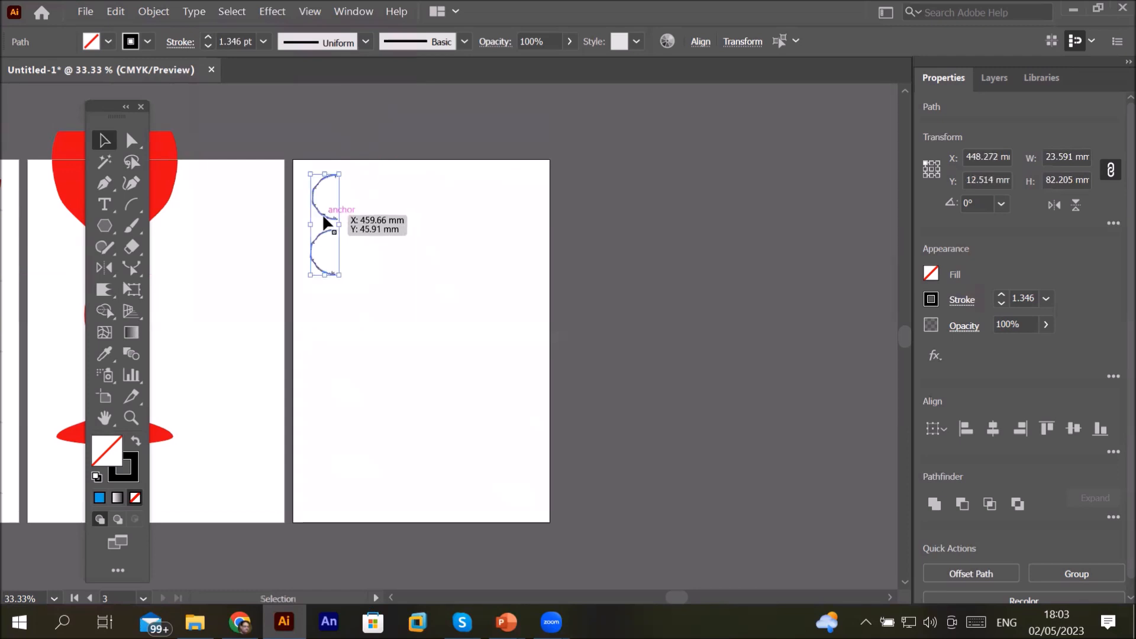
Step: Select both arches, apply a Grid Repeat and extend the grid to fill most of the artboard
left_click(393, 350)
left_click_drag(274, 158, 365, 313)
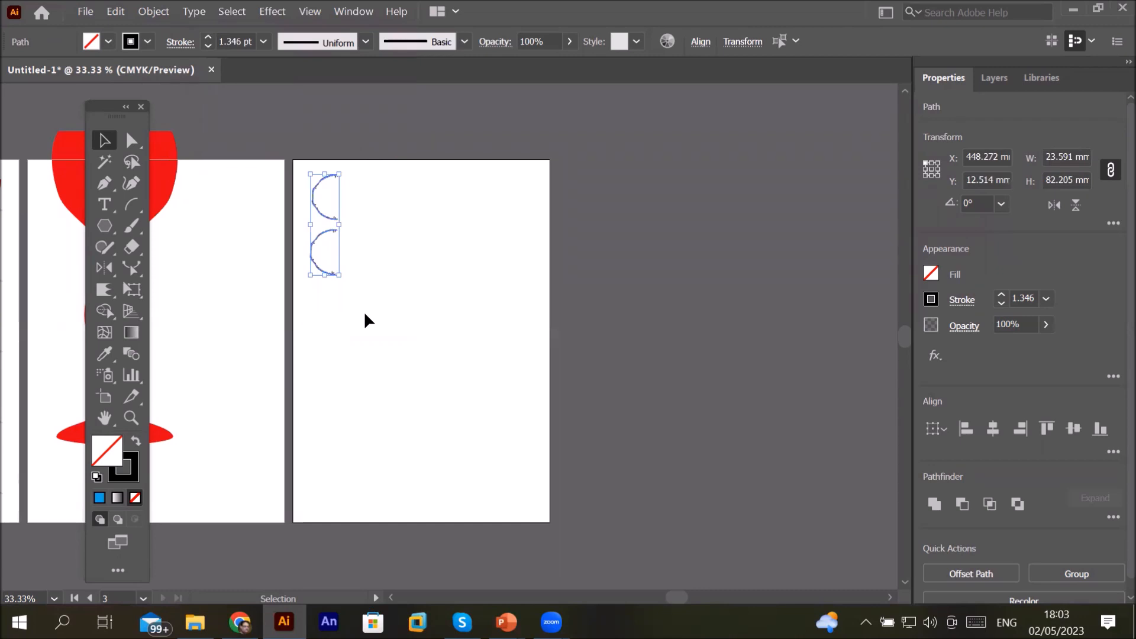
left_click(165, 16)
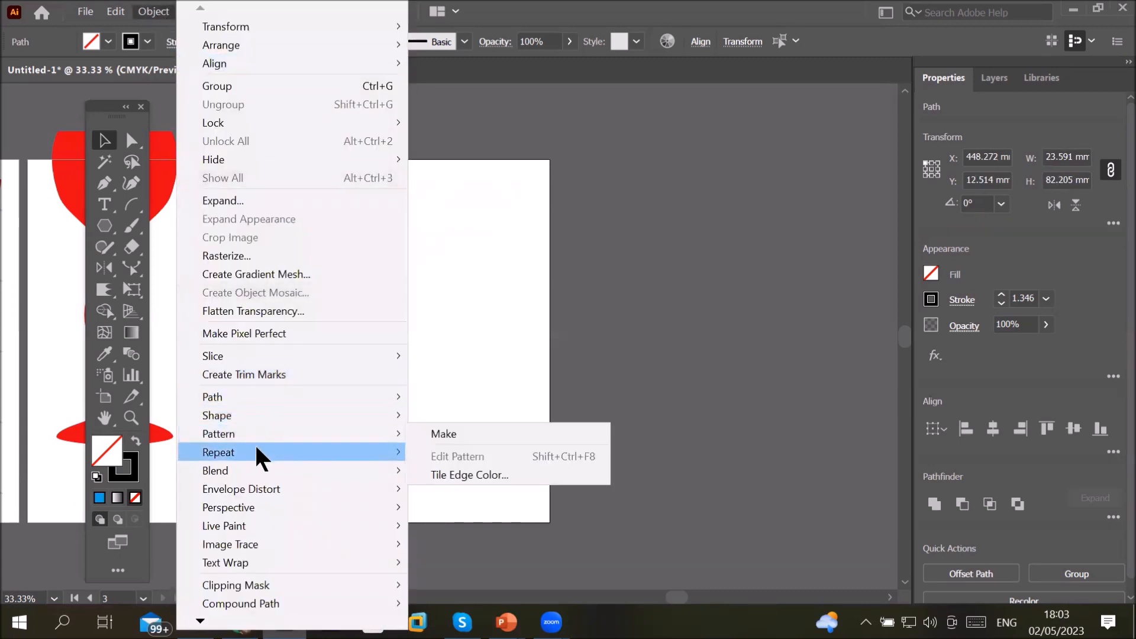
mouse_move(256, 449)
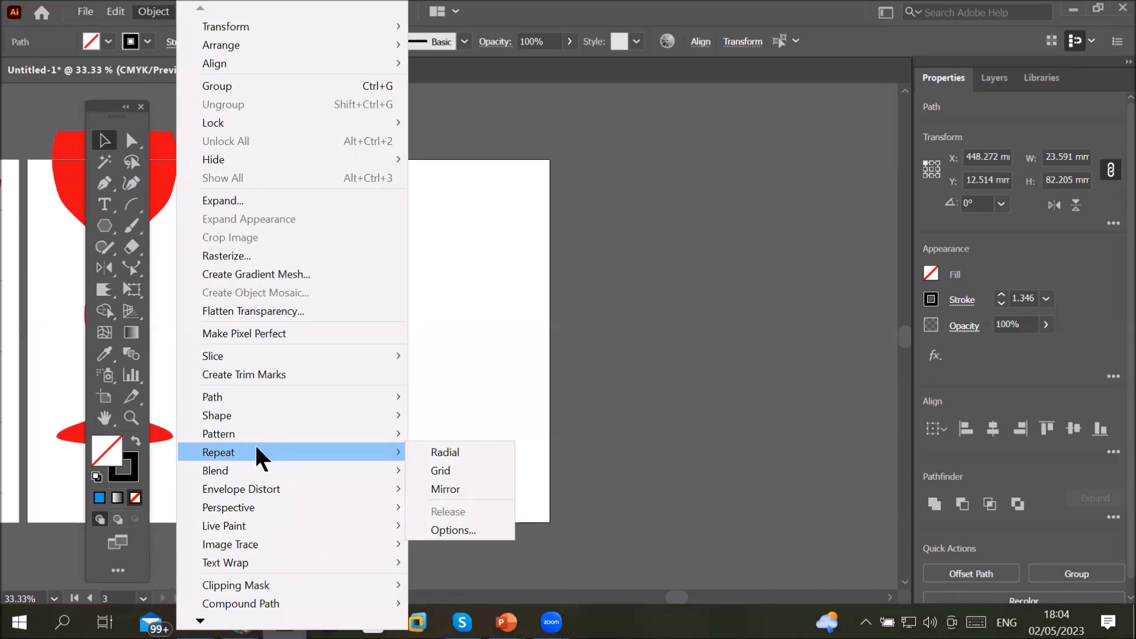
left_click(446, 469)
left_click_drag(440, 276, 534, 269)
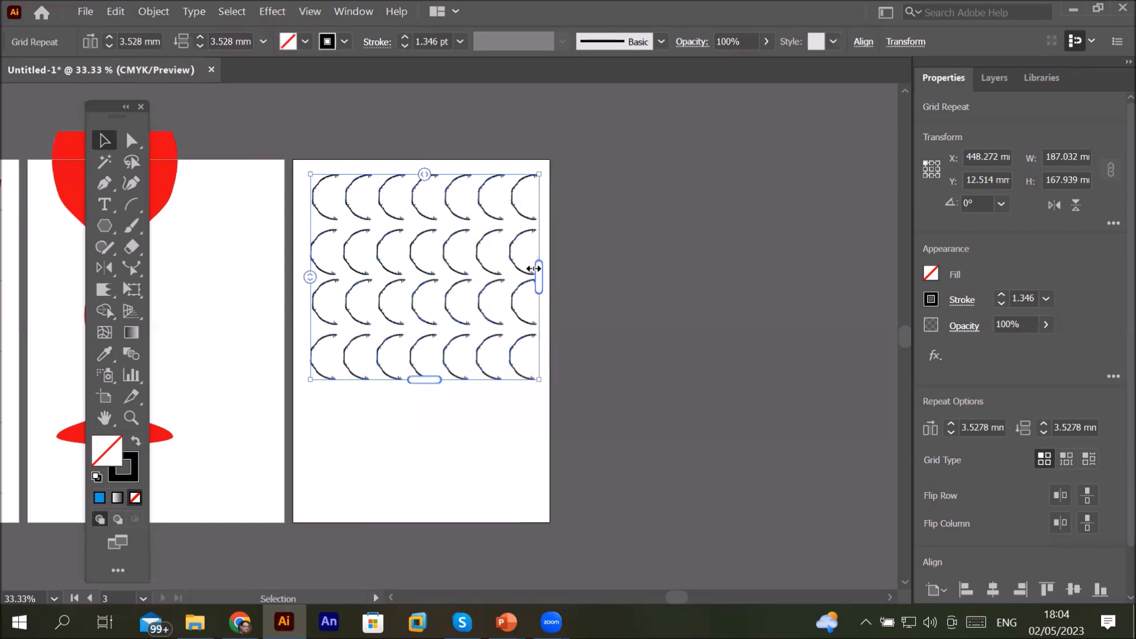
left_click_drag(425, 380, 432, 490)
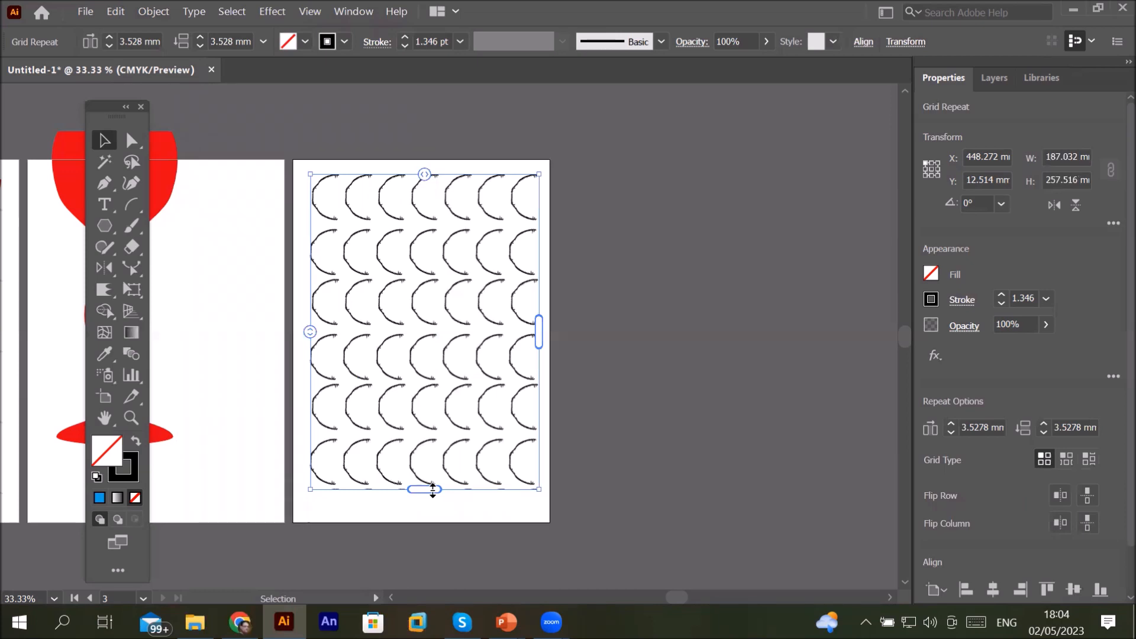
mouse_move(433, 490)
left_mouse_down()
mouse_move(430, 263)
mouse_move(419, 518)
mouse_move(424, 480)
mouse_move(432, 489)
left_mouse_up()
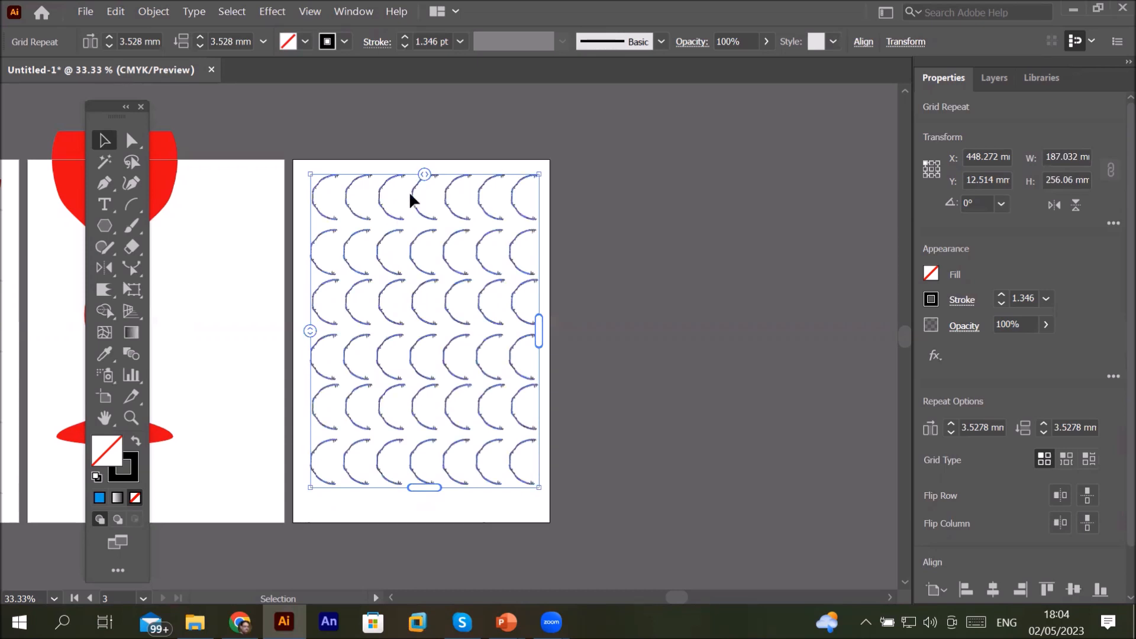
Step: Set the arch grid's horizontal spacing to about 5.64 mm and vertical spacing to about -18.66 mm
scroll(441, 119, "up", 2)
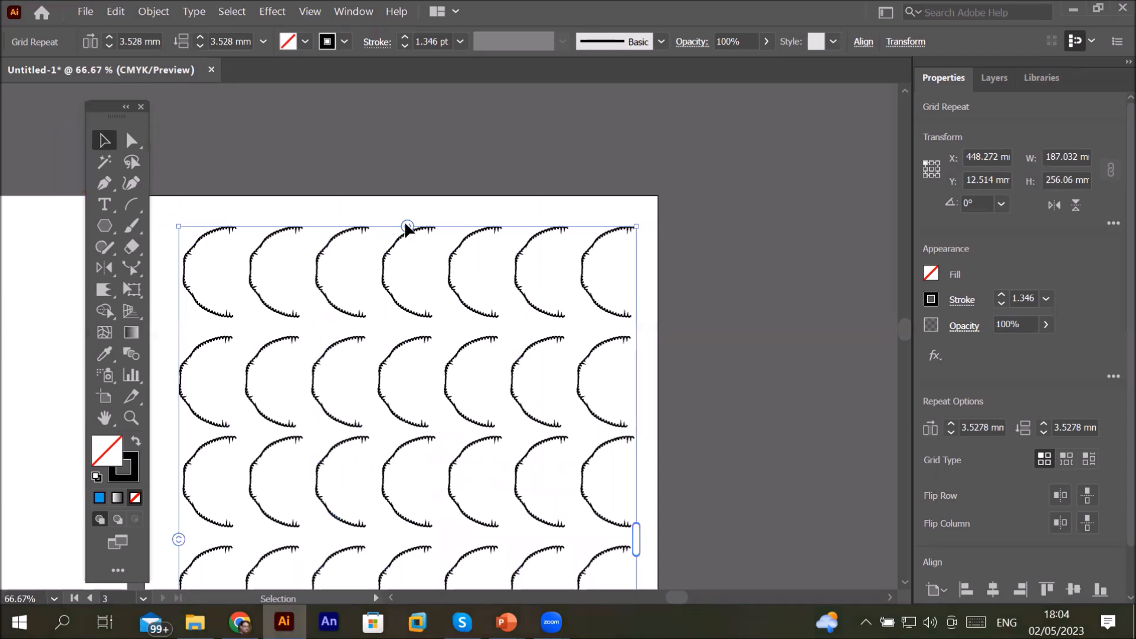
mouse_move(407, 227)
left_mouse_down()
mouse_move(654, 226)
mouse_move(460, 228)
mouse_move(275, 251)
mouse_move(421, 253)
mouse_move(381, 229)
mouse_move(403, 230)
left_mouse_up()
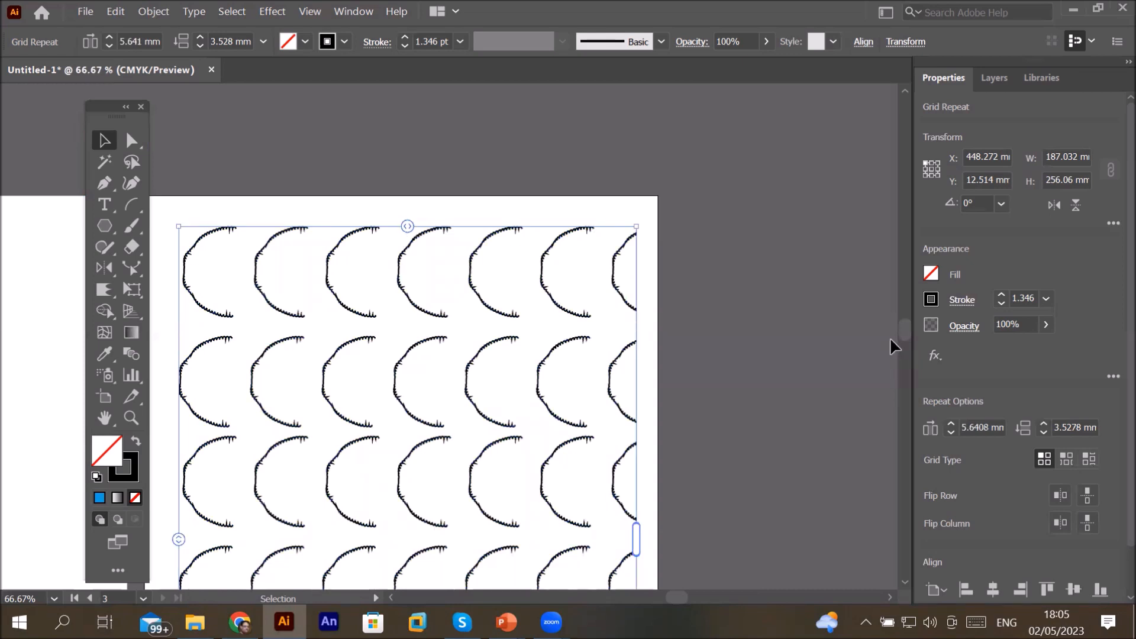
left_click_drag(908, 328, 907, 344)
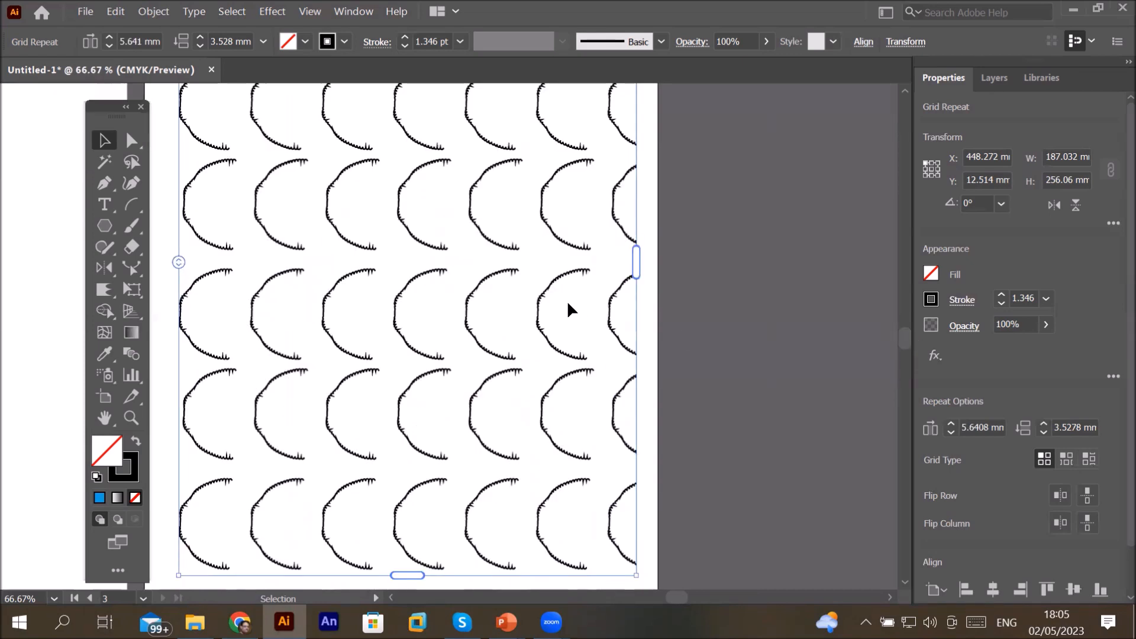
left_click_drag(175, 261, 243, 213)
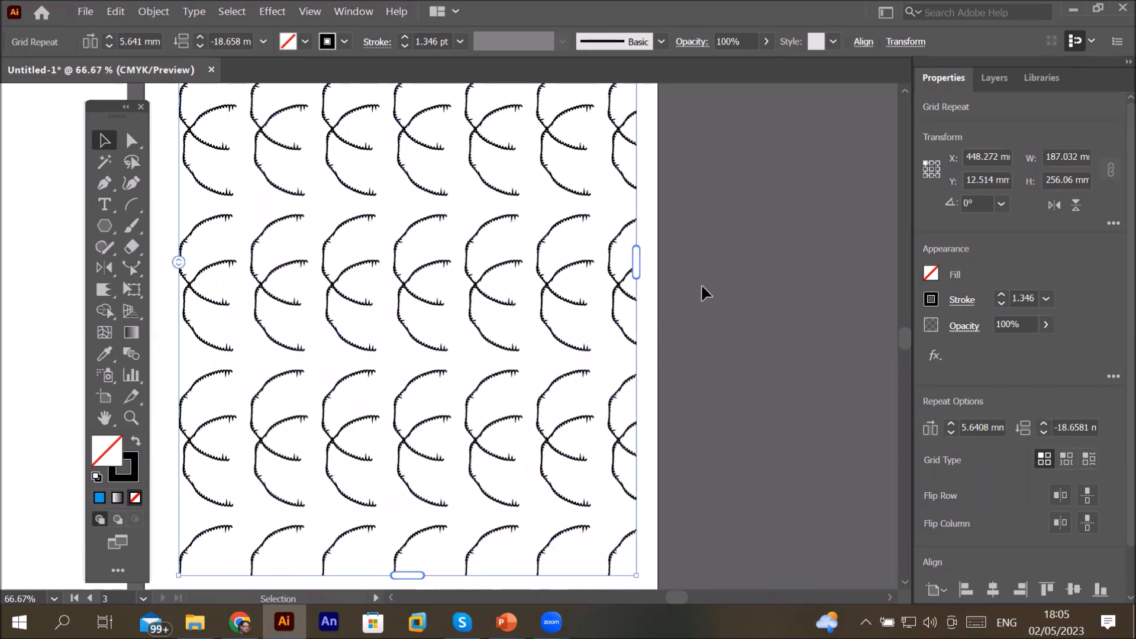
Step: Stretch the arch grid to the artboard's bottom edge, then delete the grid repeat
scroll(701, 284, "down", 2)
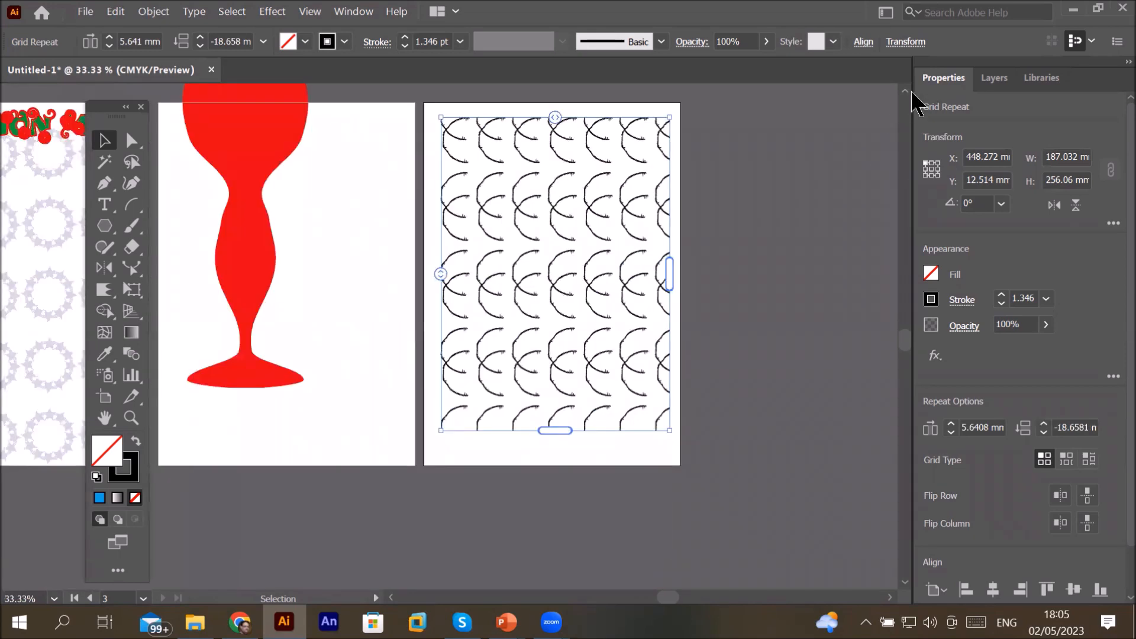
left_click(906, 97)
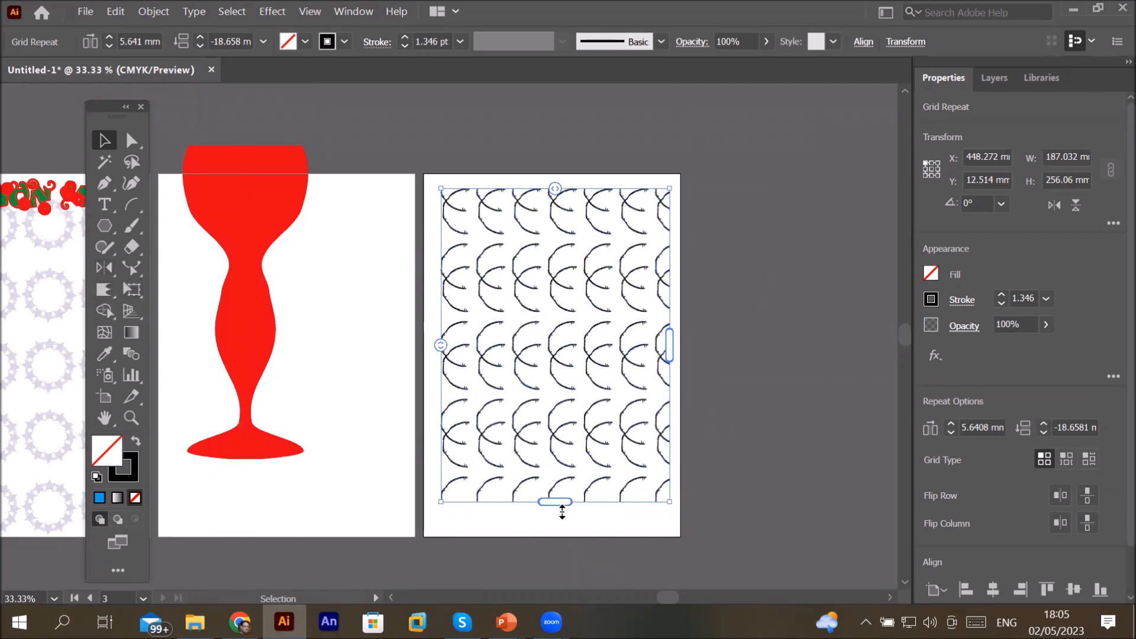
left_click_drag(554, 503, 554, 533)
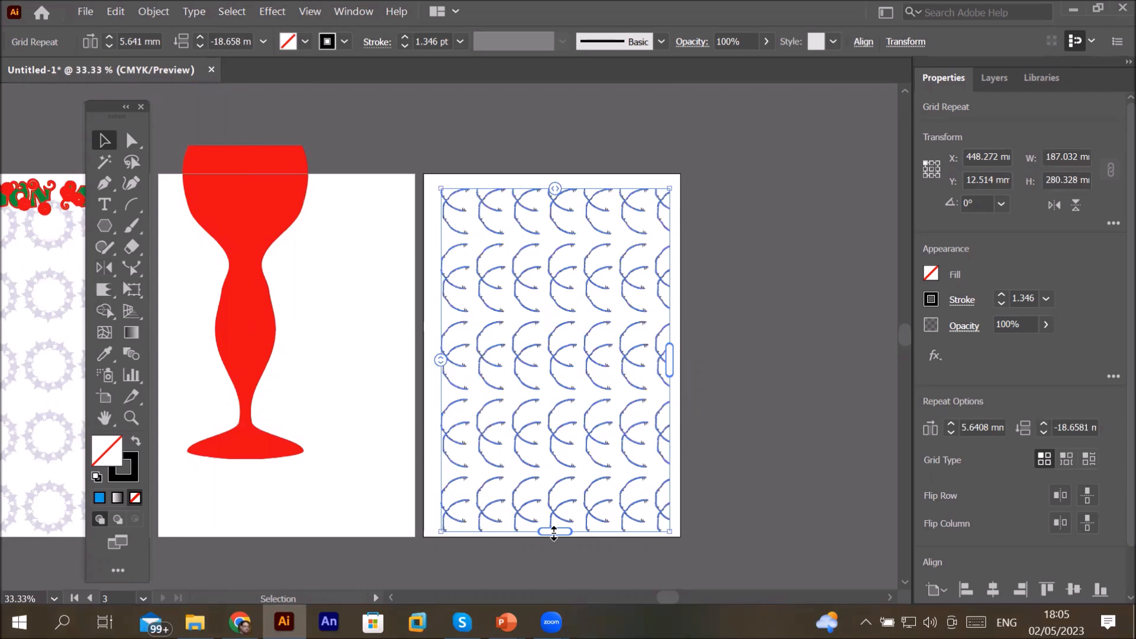
key("Delete")
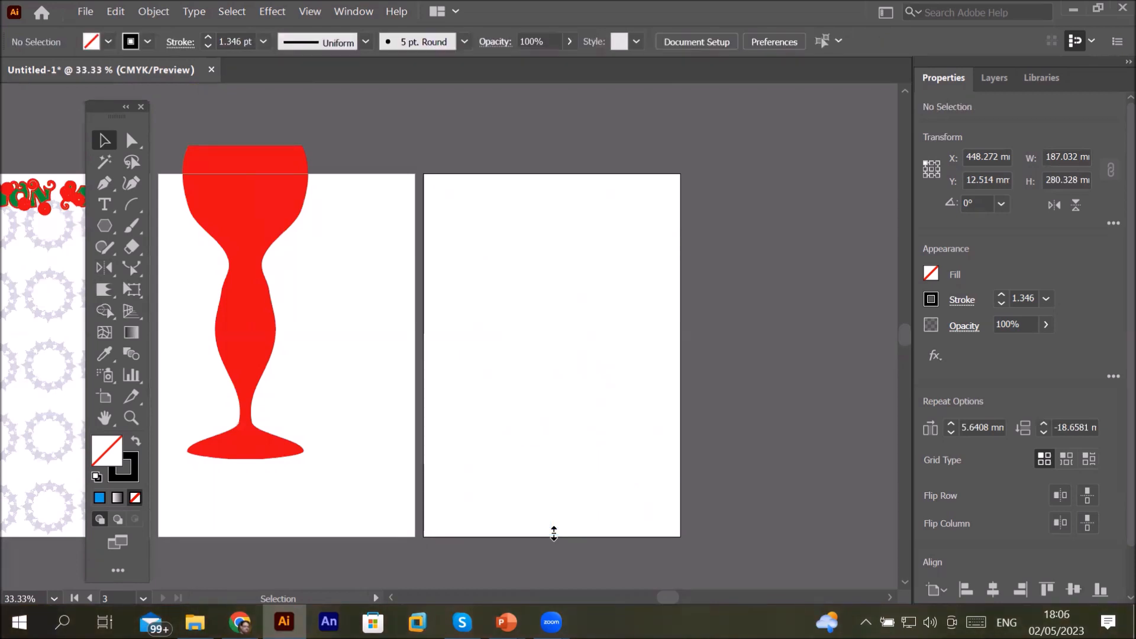
Step: Draw a polygon about 54 mm wide and place it at the artboard's upper-left corner
left_click(105, 225)
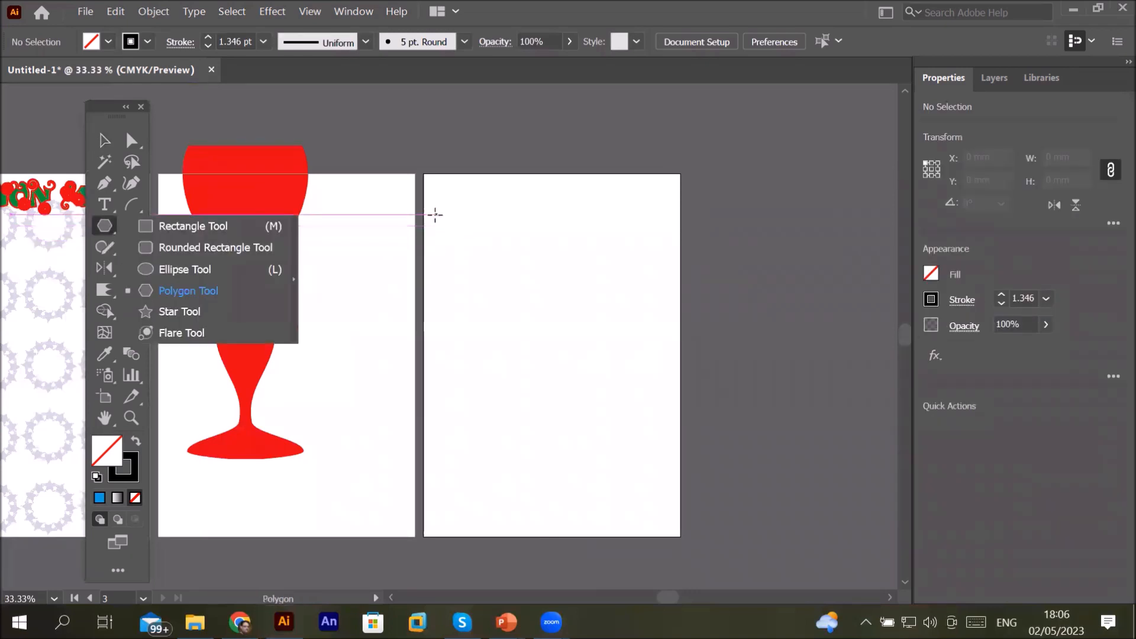
left_click_drag(423, 212, 444, 233)
left_click(105, 141)
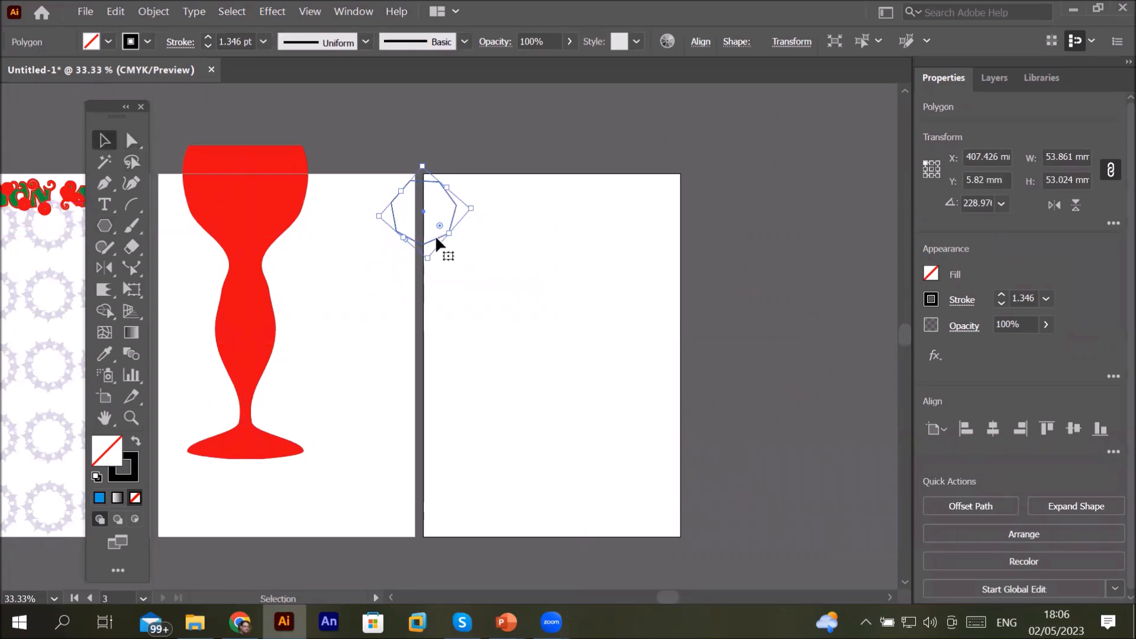
left_click_drag(439, 235, 473, 268)
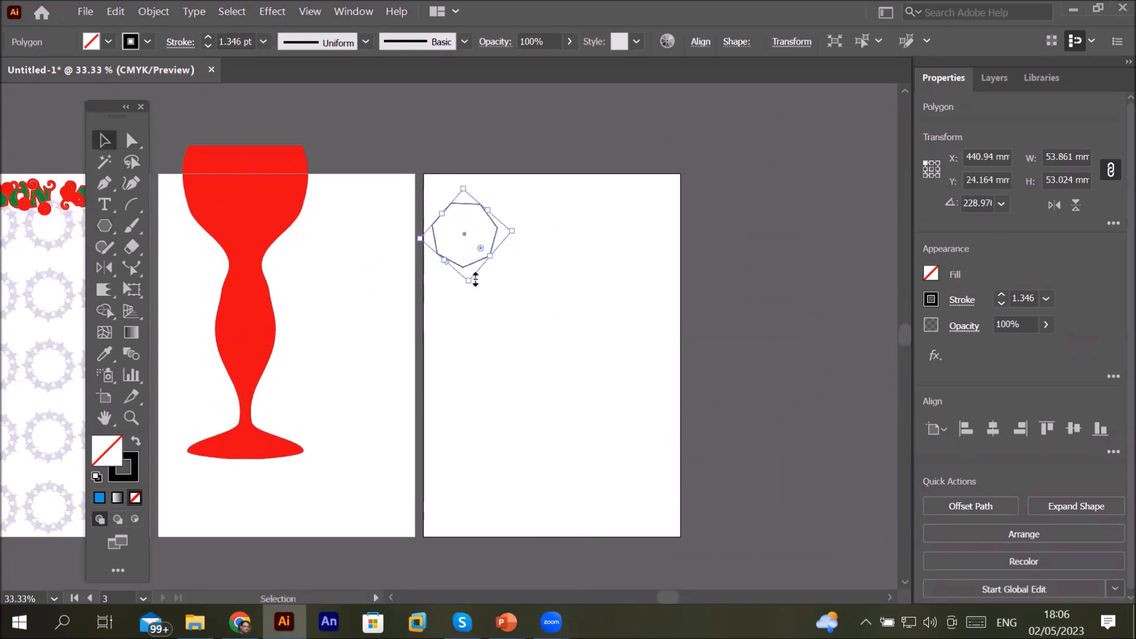
Step: Fill the polygon with blue
left_click(108, 41)
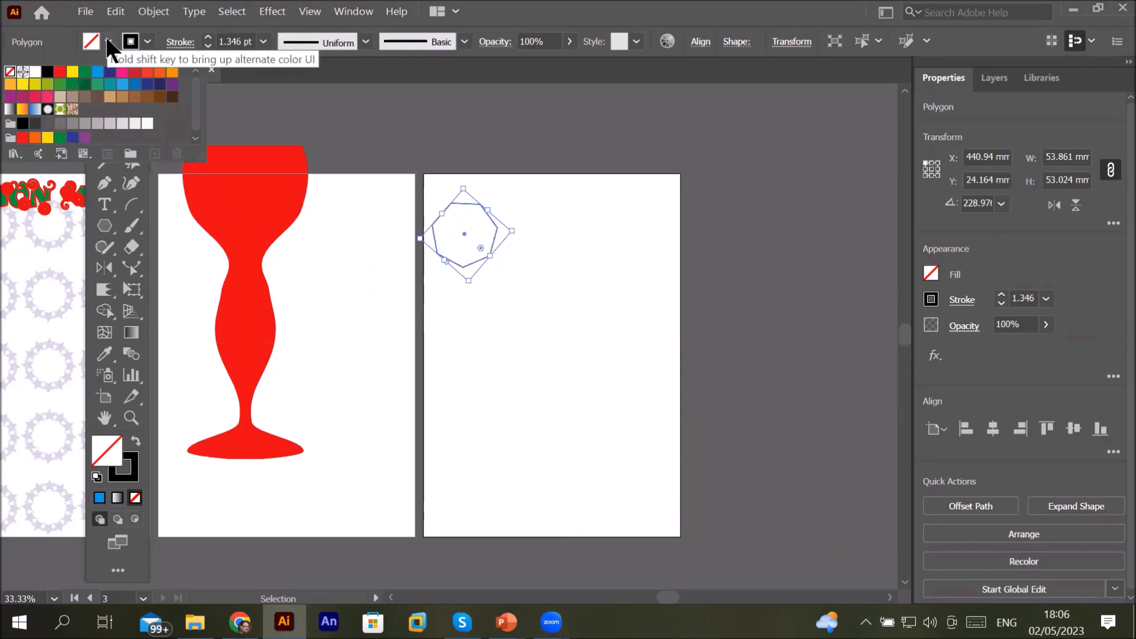
left_click(98, 75)
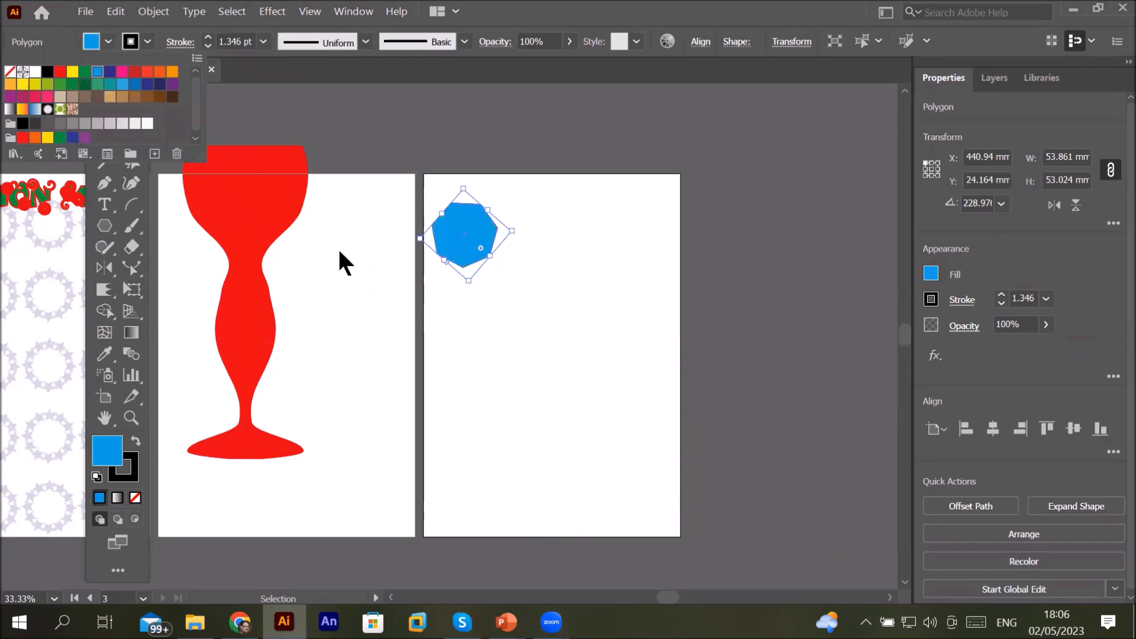
left_click(456, 238)
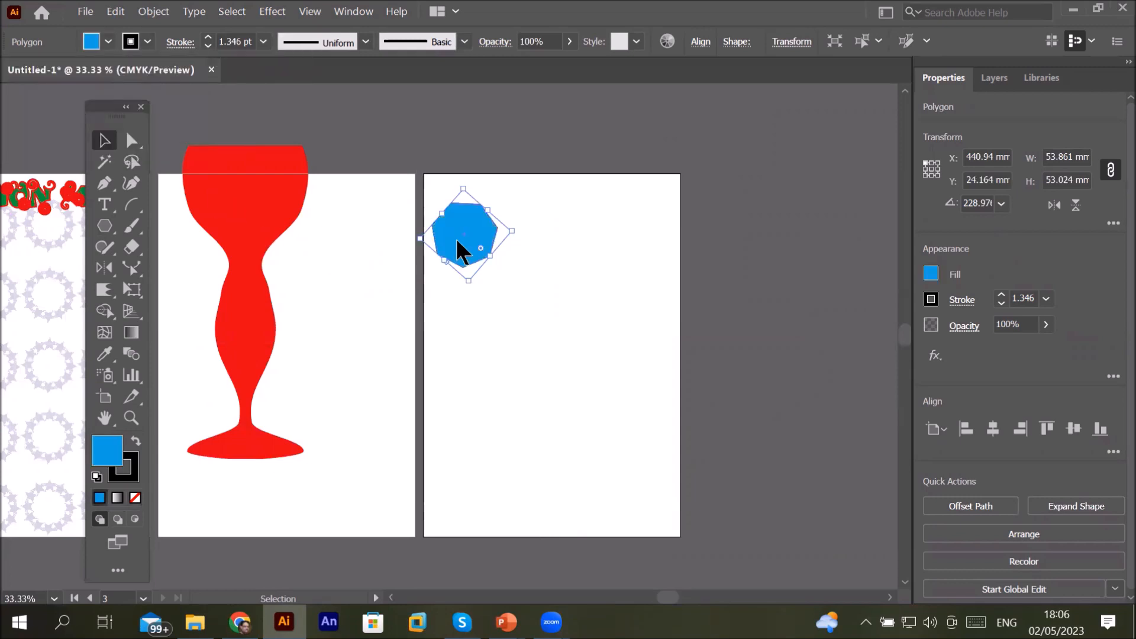
Step: Apply a Grid Repeat to the polygon and extend the grid down the artboard
left_click(151, 12)
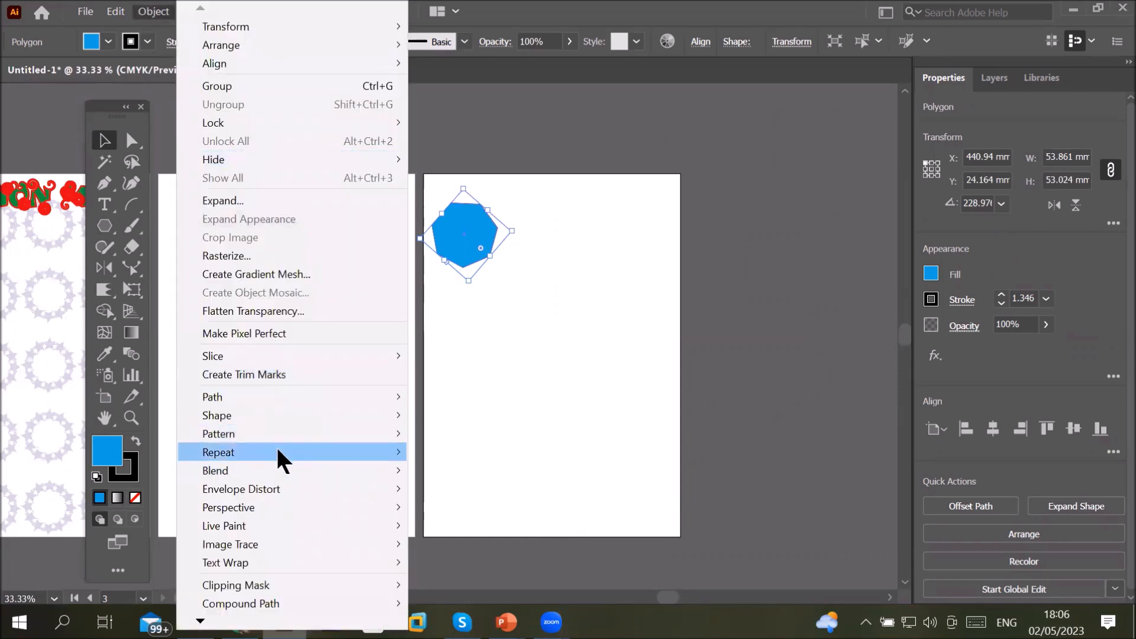
mouse_move(278, 452)
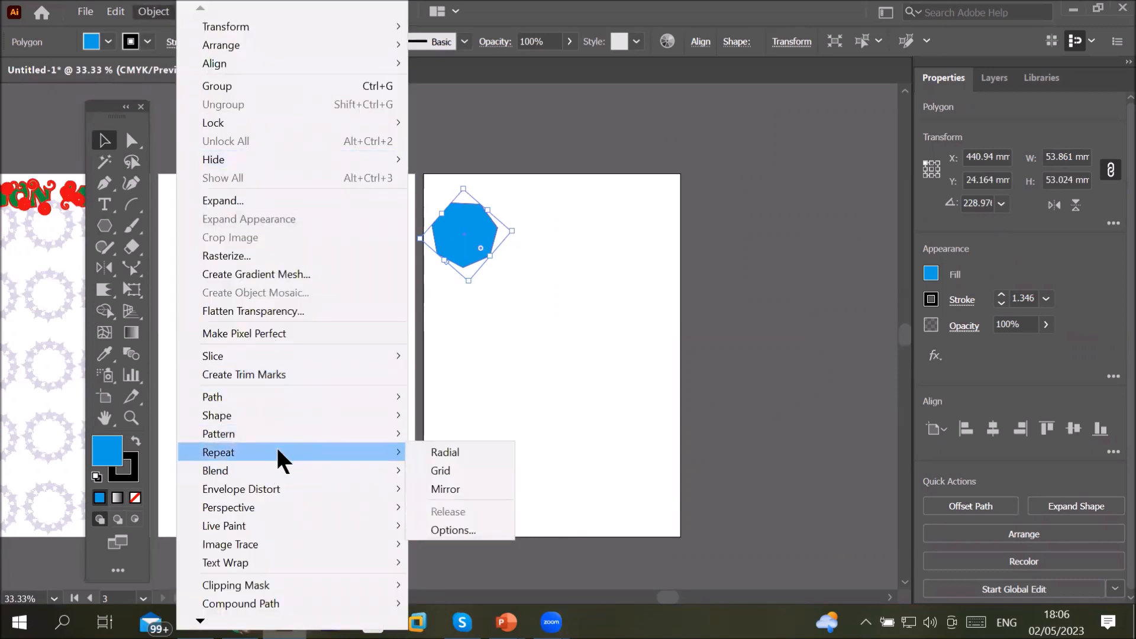
left_click(435, 473)
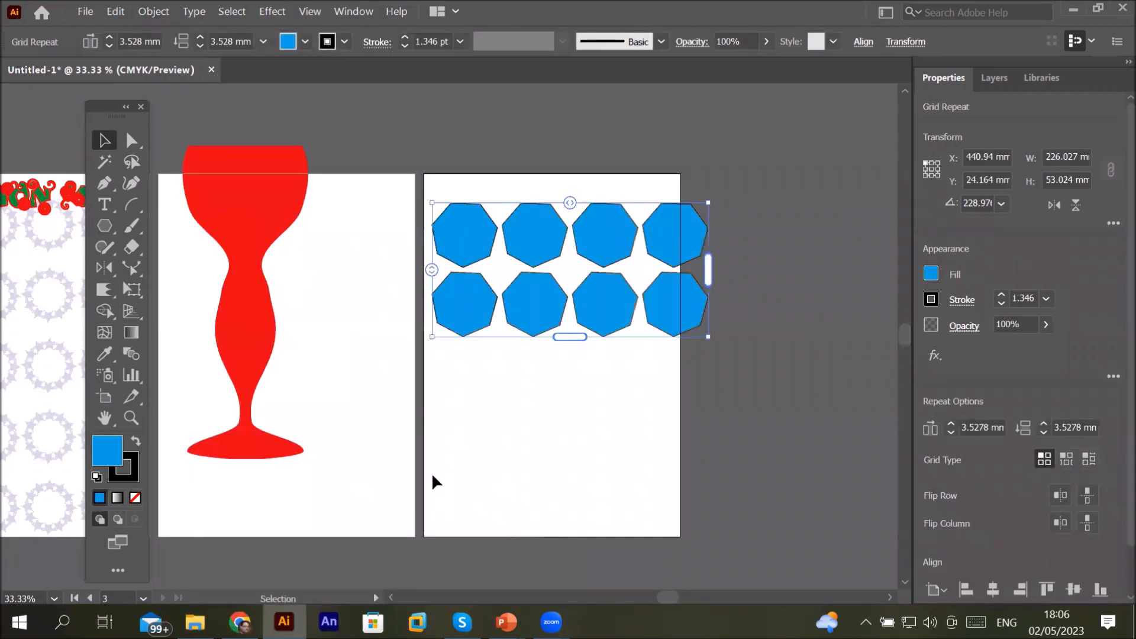
left_click_drag(707, 269, 647, 272)
left_click_drag(548, 338, 564, 538)
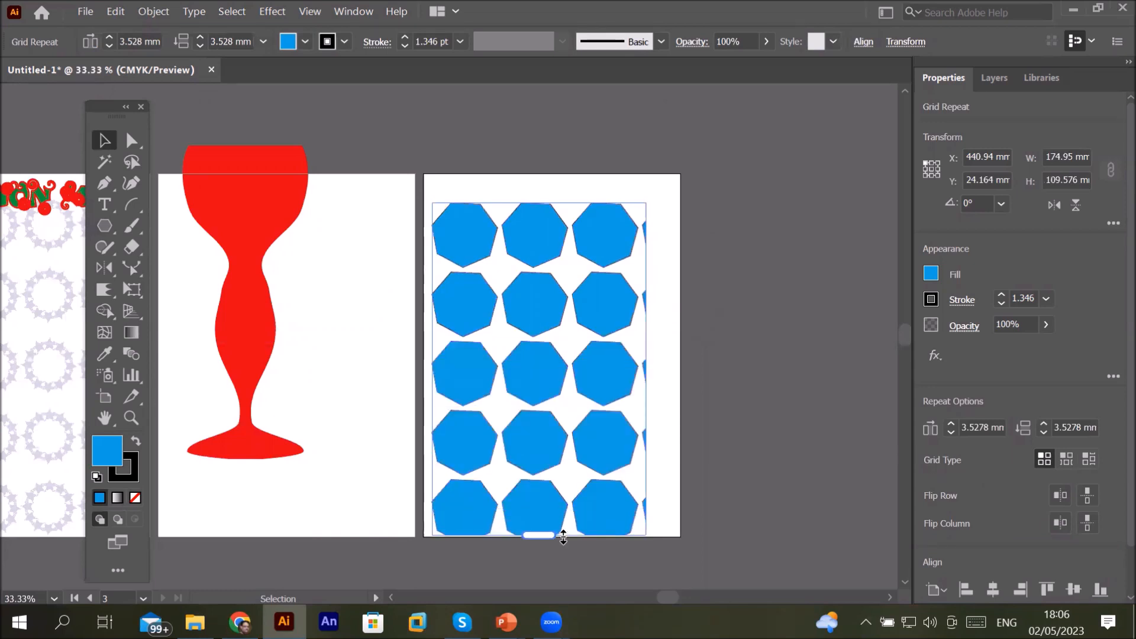
Step: Move the polygon grid to the artboard's top and resize it to about 168 by 283 mm
mouse_move(541, 248)
left_mouse_down()
mouse_move(557, 218)
mouse_move(550, 228)
left_mouse_up()
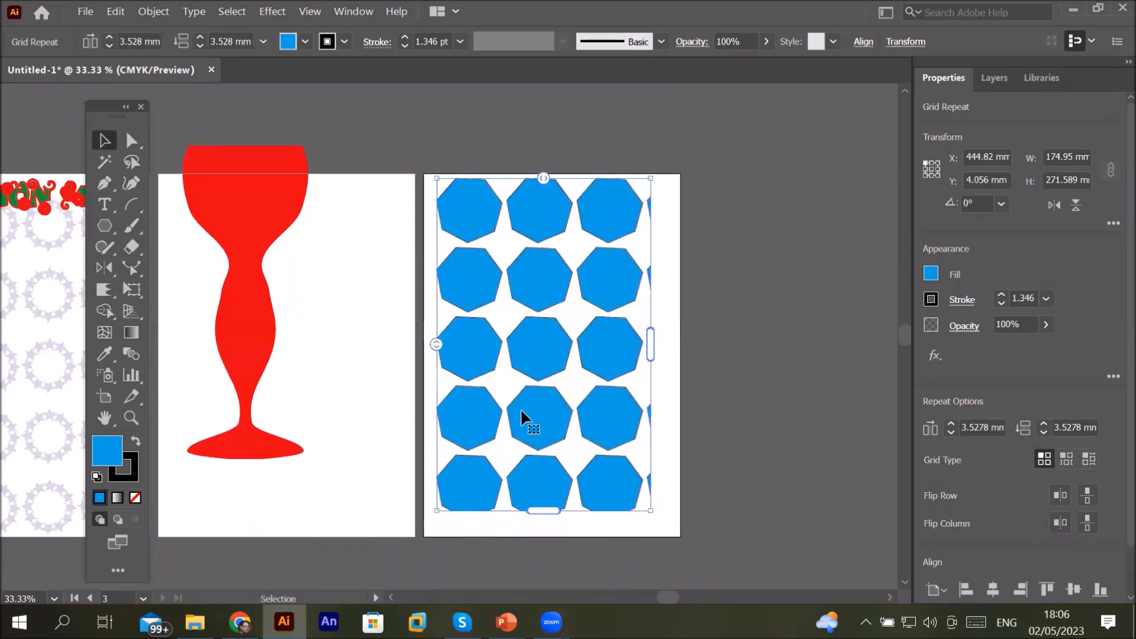
left_click_drag(535, 518, 536, 525)
mouse_move(653, 361)
left_mouse_down()
mouse_move(713, 355)
mouse_move(642, 367)
left_mouse_up()
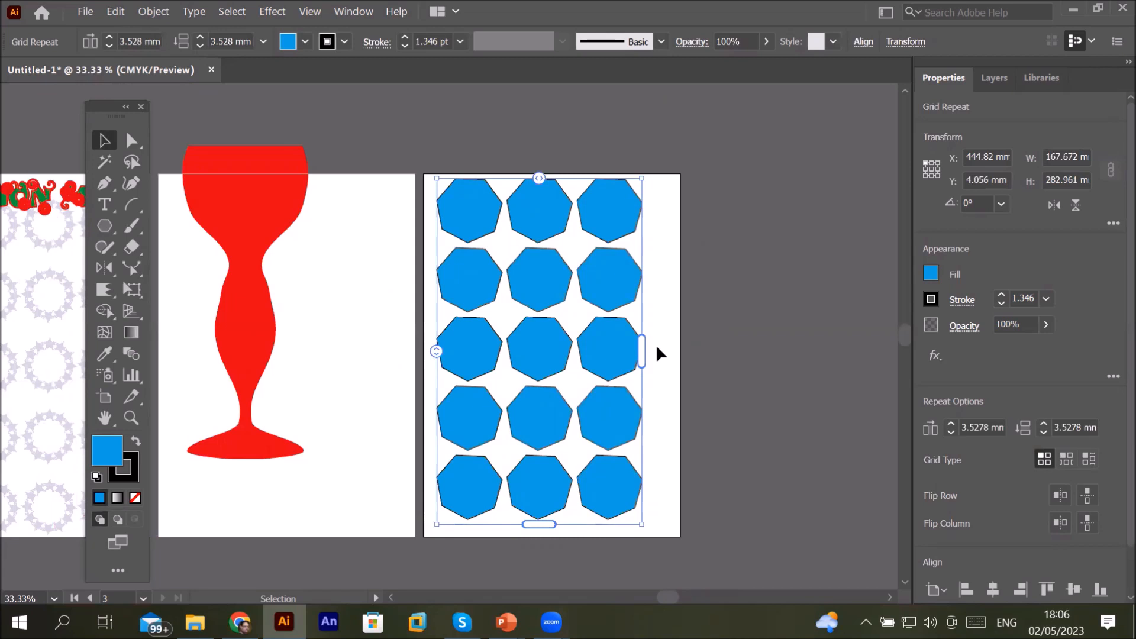
Step: Set the polygon grid's horizontal spacing to about -1.94 mm
mouse_move(539, 177)
left_mouse_down()
mouse_move(609, 177)
mouse_move(496, 191)
mouse_move(554, 198)
left_mouse_up()
left_click_drag(559, 200, 529, 200)
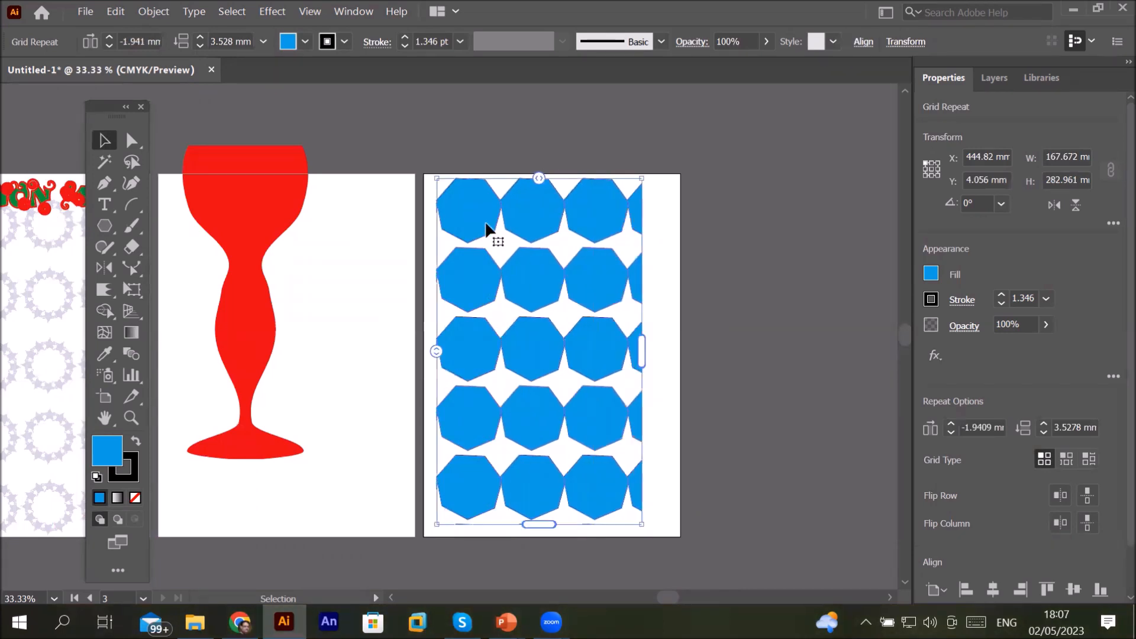
Step: Set the polygon grid's vertical spacing to about -25.8 mm and widen the grid to about 208 mm
left_click_drag(438, 351, 483, 316)
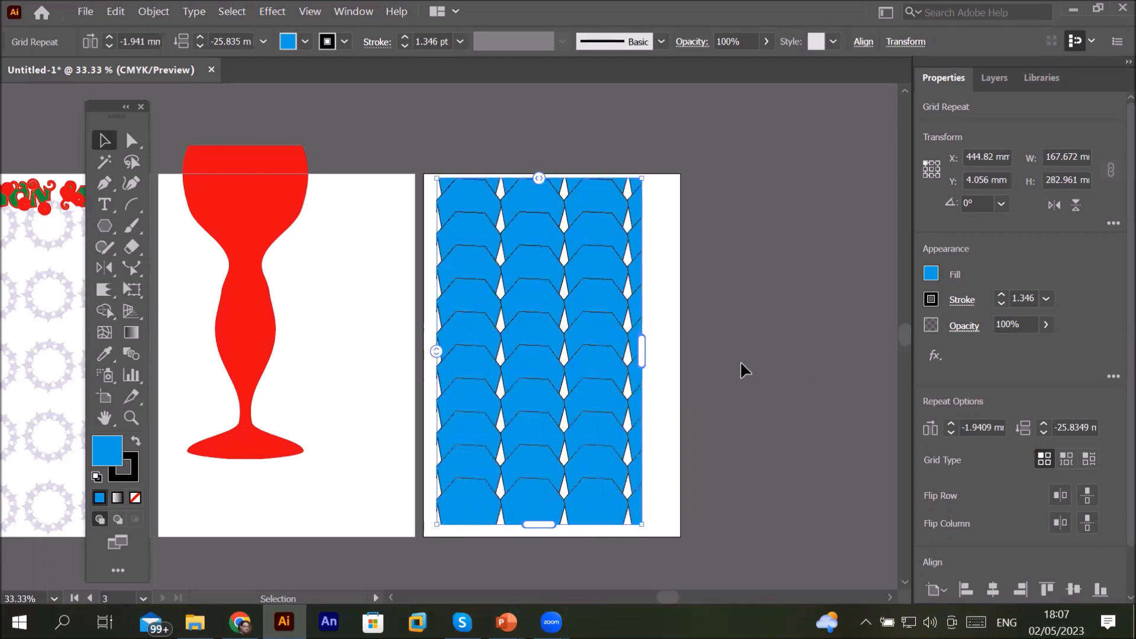
left_click_drag(650, 360, 695, 367)
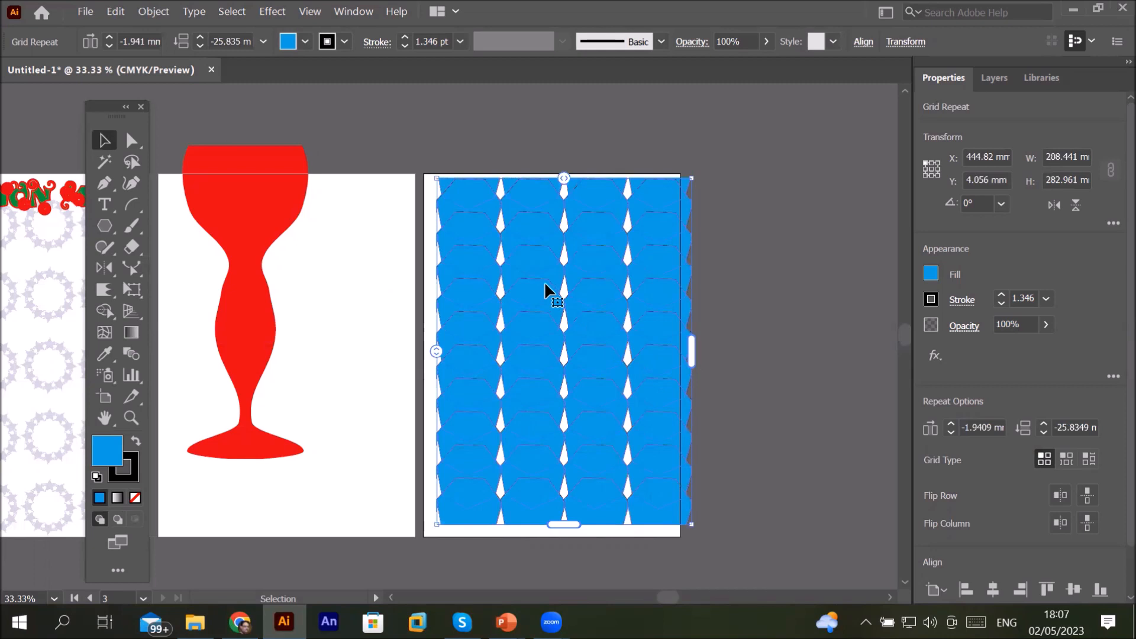
Step: Nudge the polygon grid to fill the artboard and lower its opacity to 38%
left_click_drag(536, 287, 535, 296)
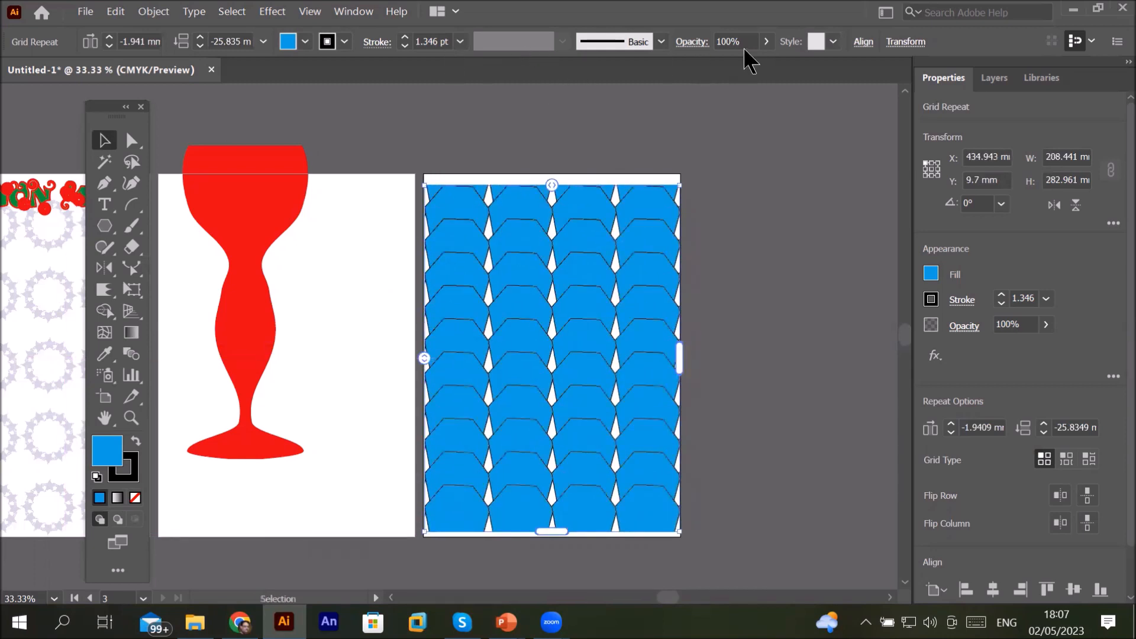
left_click(767, 41)
left_click_drag(765, 64, 720, 64)
left_click(839, 235)
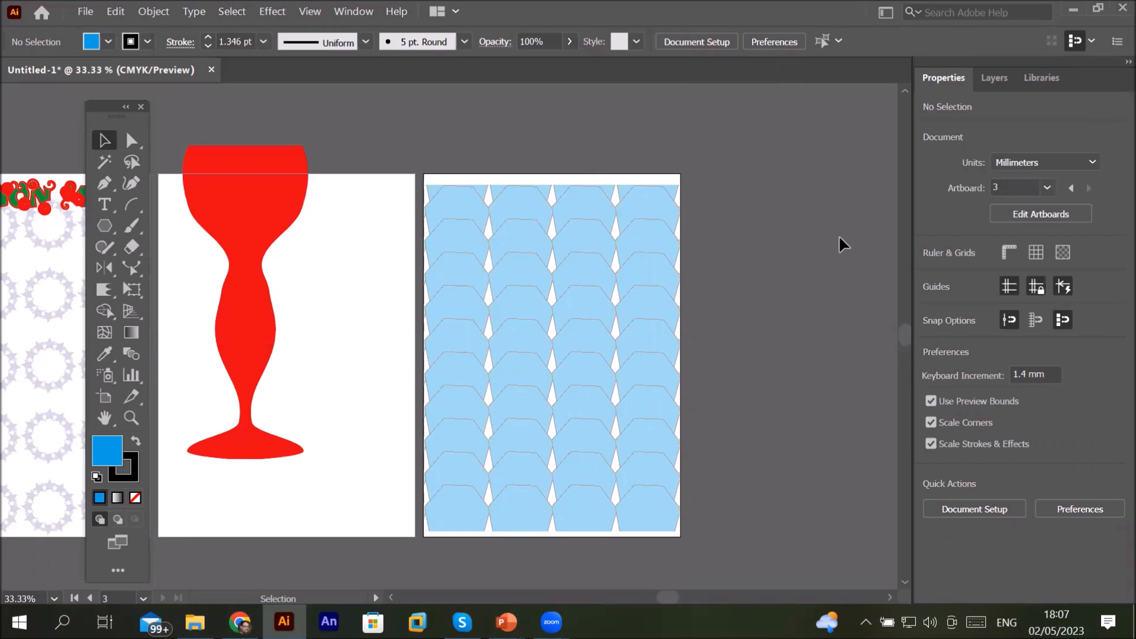
Step: Delete the polygon grid from the artboard
left_click(624, 277)
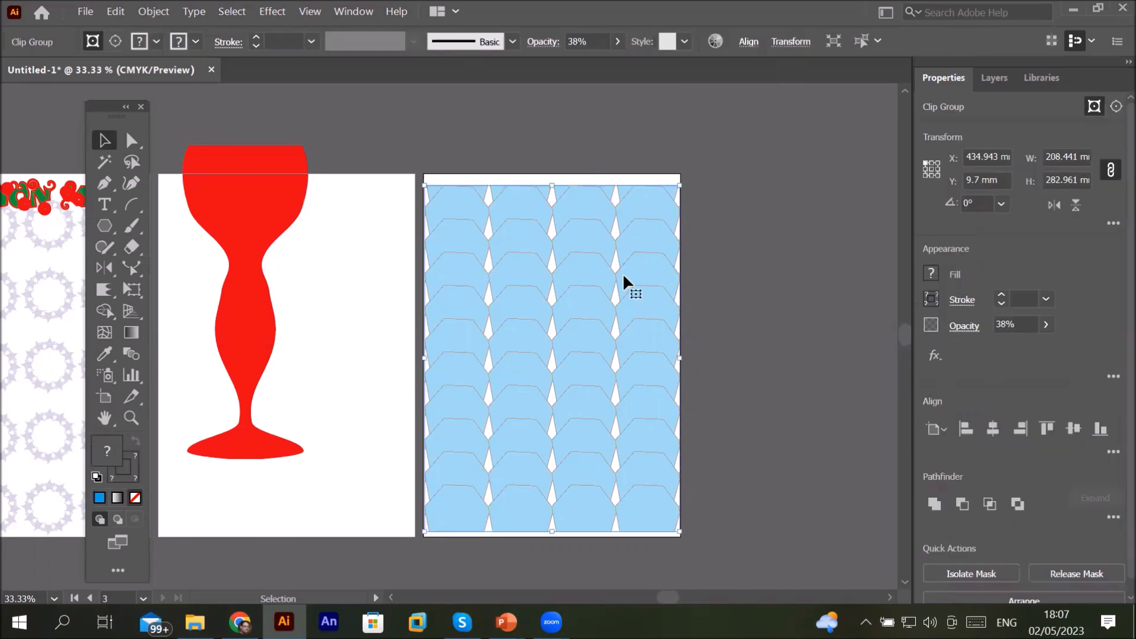
key("Delete")
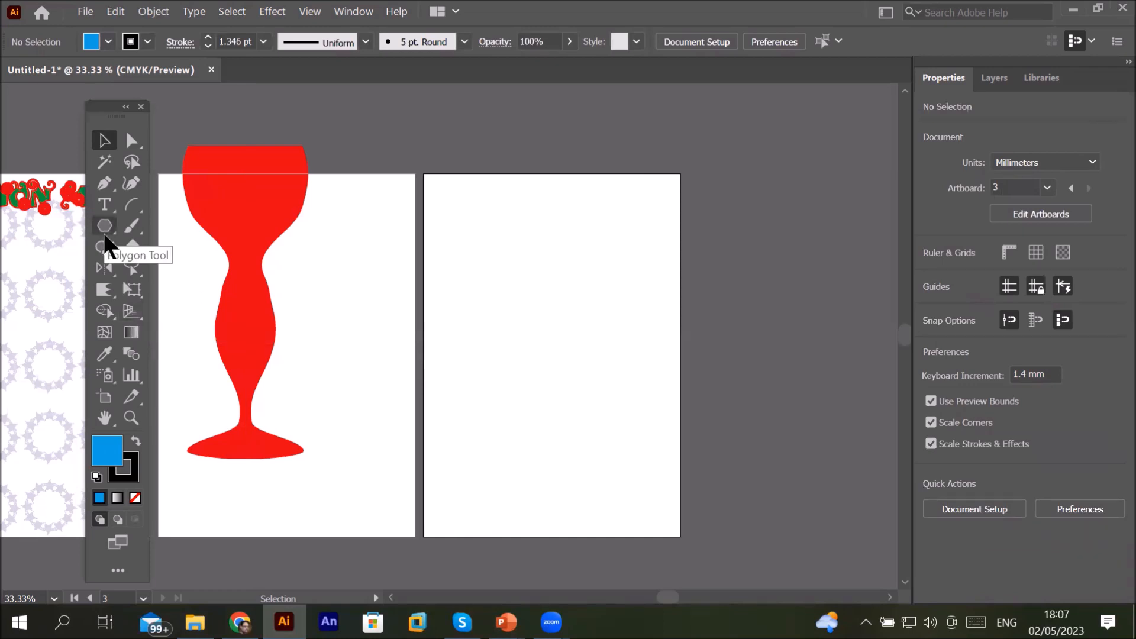
Step: Draw an arc about 78 by 71 mm with the Arc tool and apply a Radial Repeat to it
left_click(131, 205)
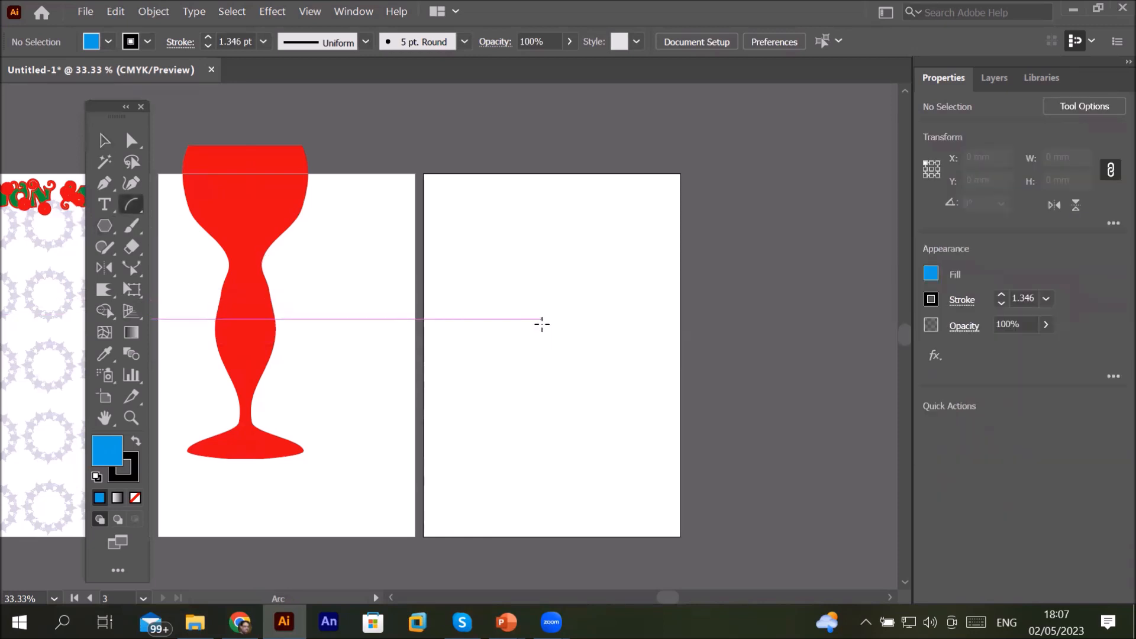
left_click_drag(555, 327, 650, 241)
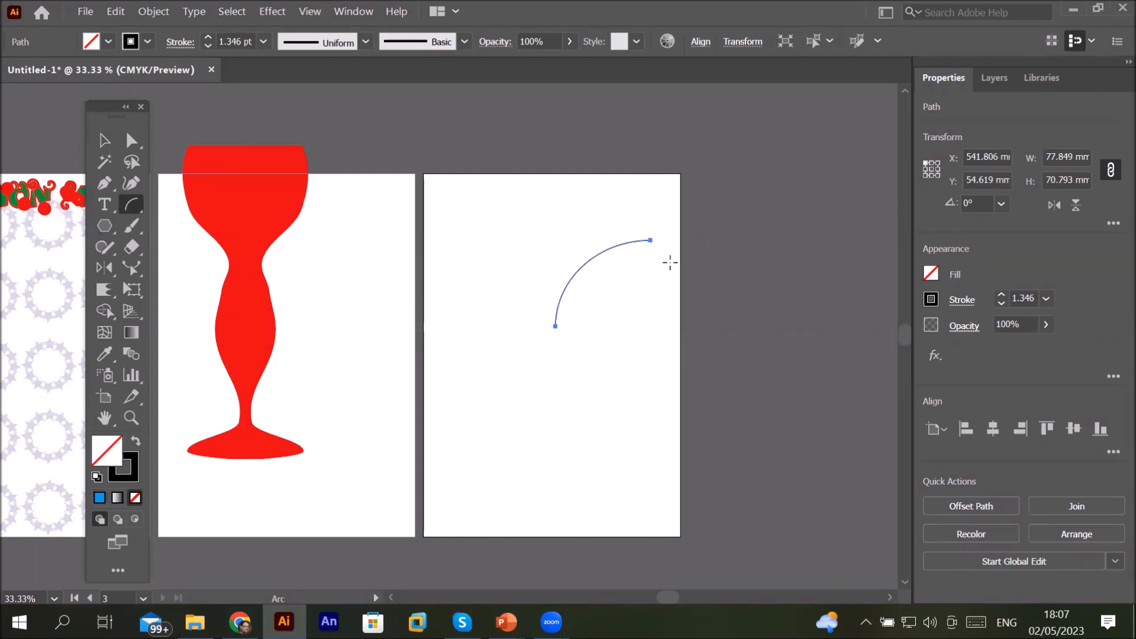
left_click(155, 18)
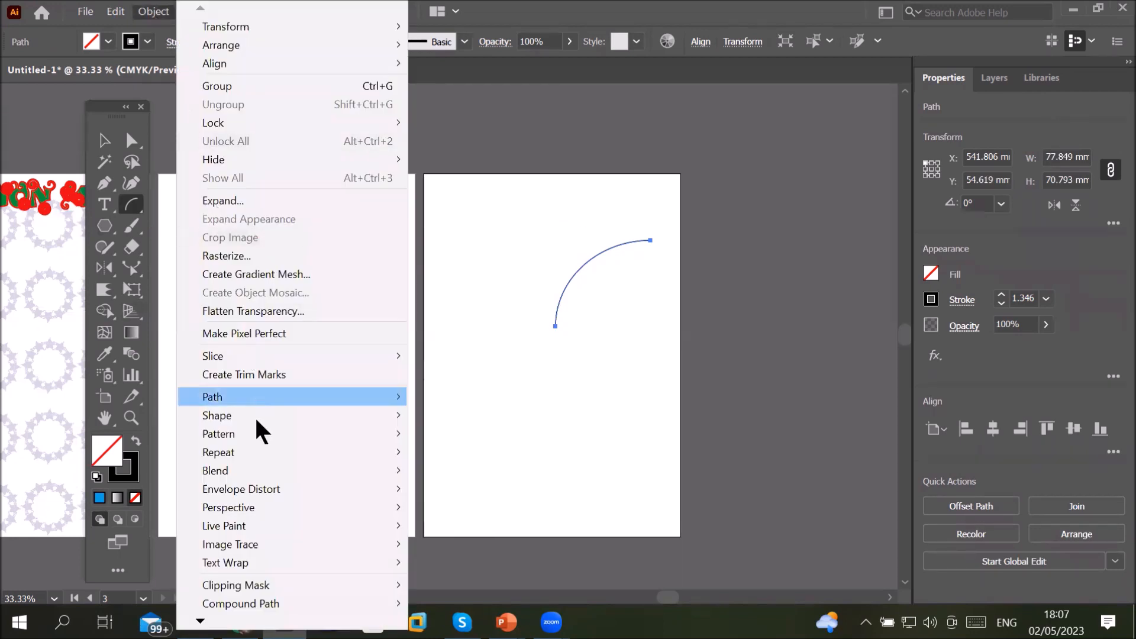
mouse_move(260, 436)
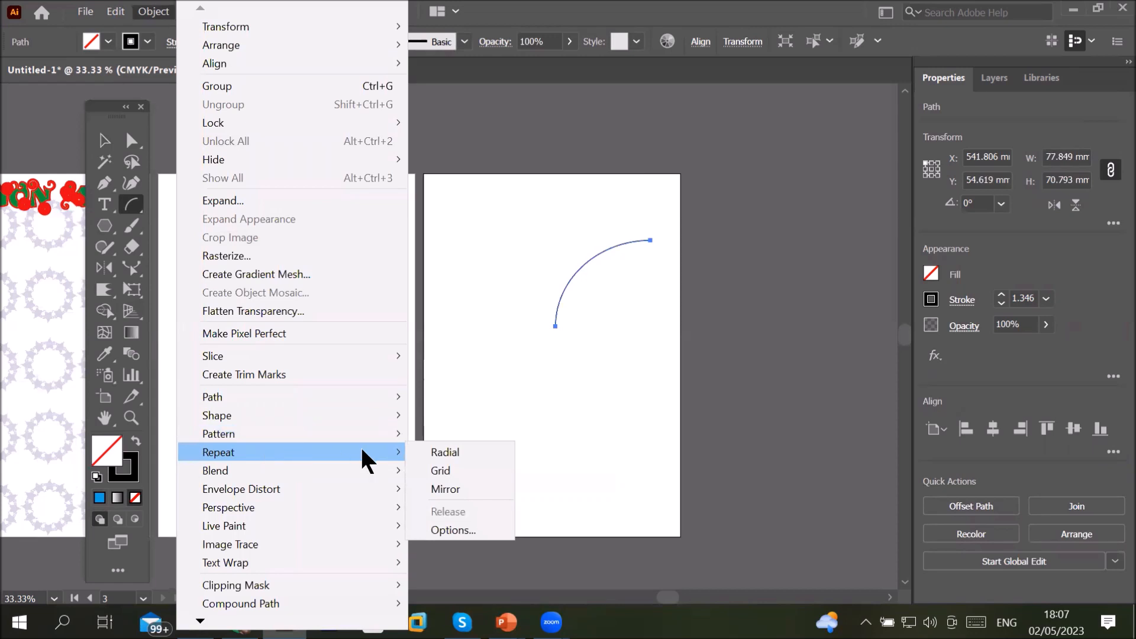
left_click(445, 452)
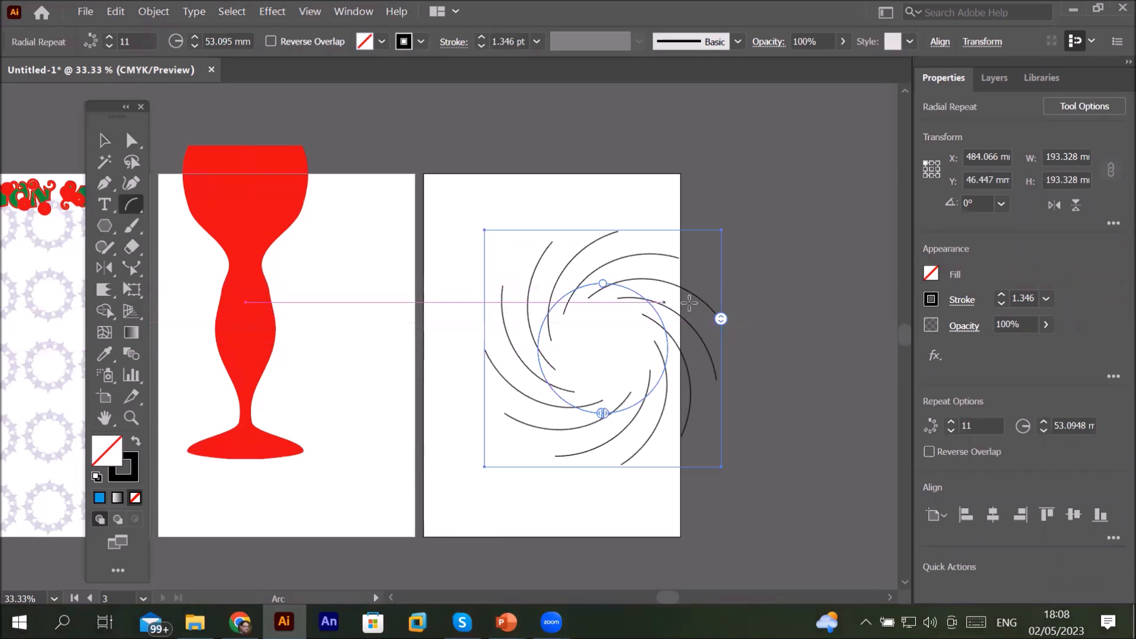
Step: Increase the arc's radial repeat to 24 instances
left_click_drag(721, 319, 686, 240)
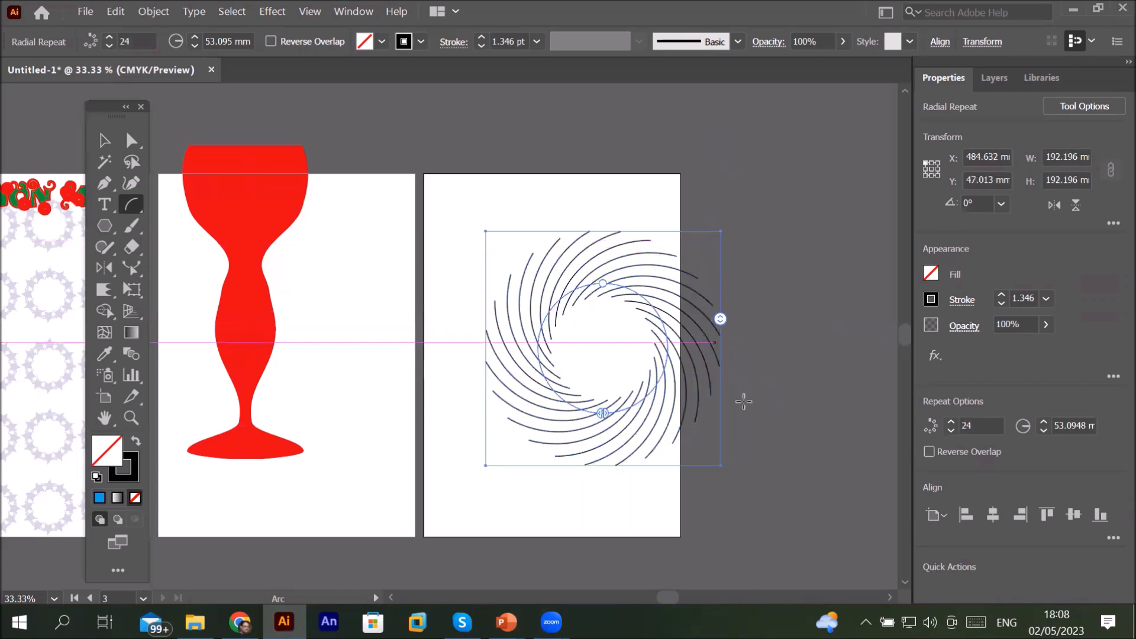
left_click_drag(604, 414, 614, 503)
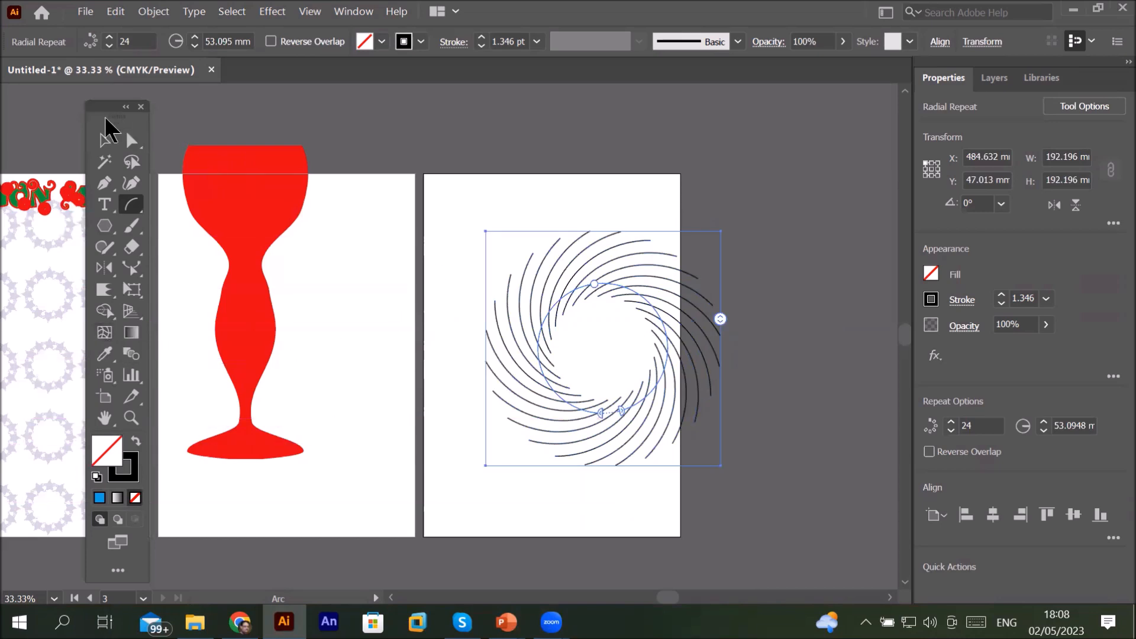
Step: Select the radial repeat and scale it down to about 65 mm near the artboard's upper edge
left_click(105, 140)
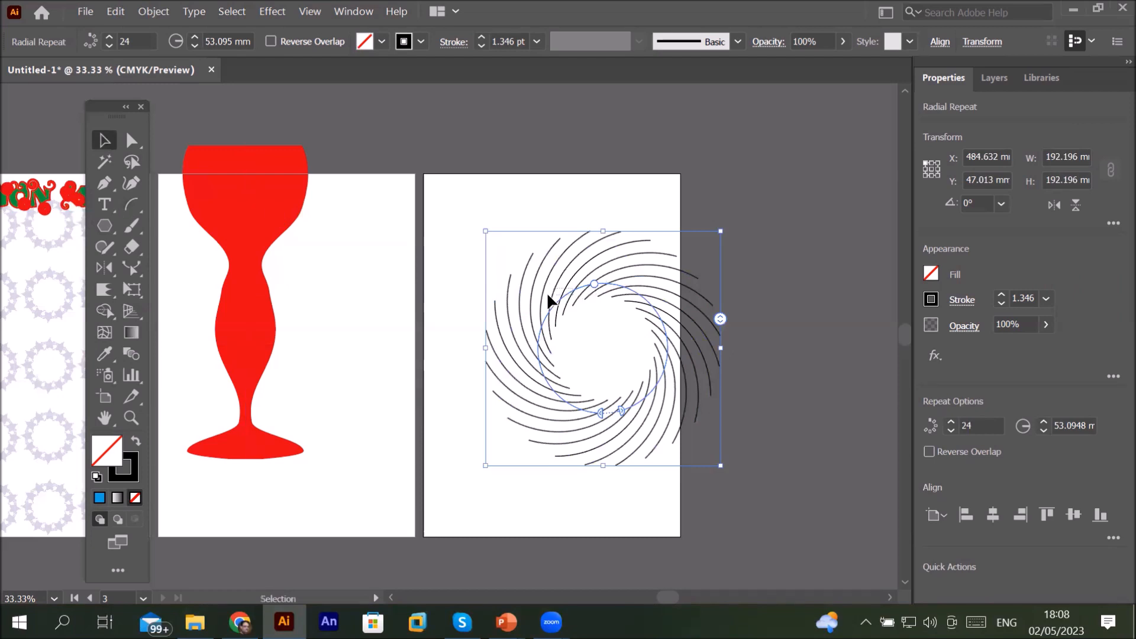
left_click(804, 360)
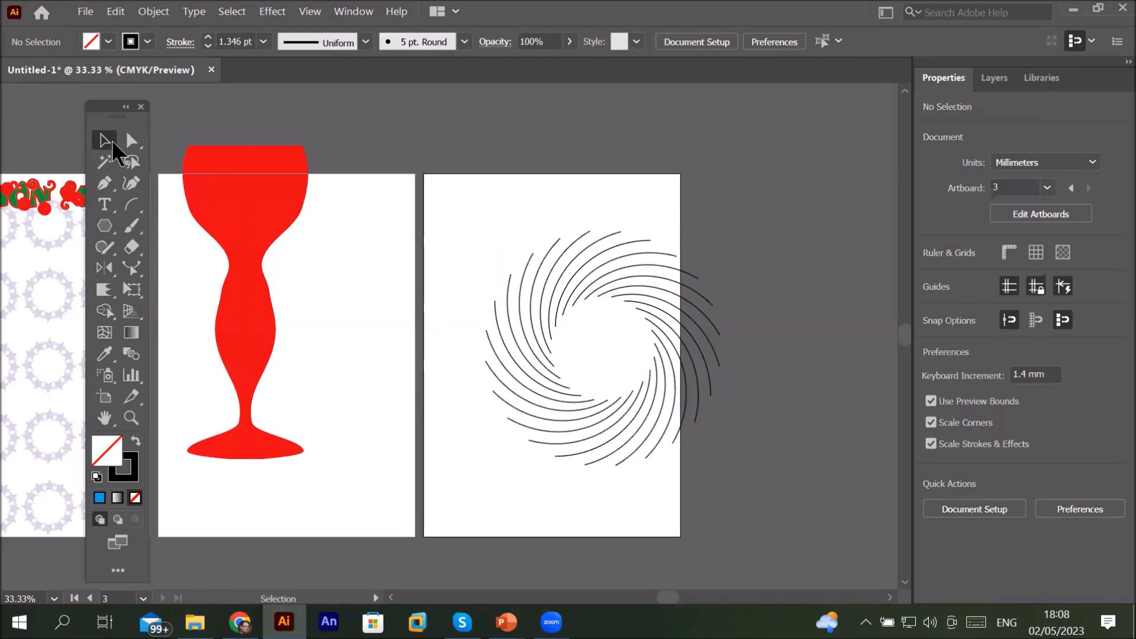
left_click(615, 291)
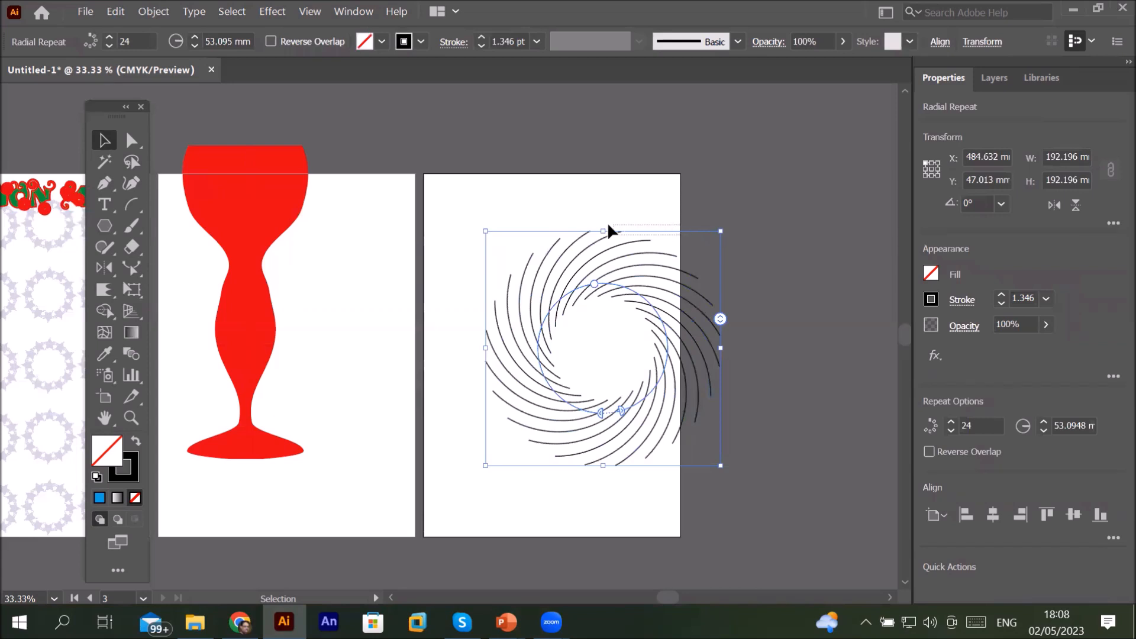
left_click_drag(608, 231, 521, 210)
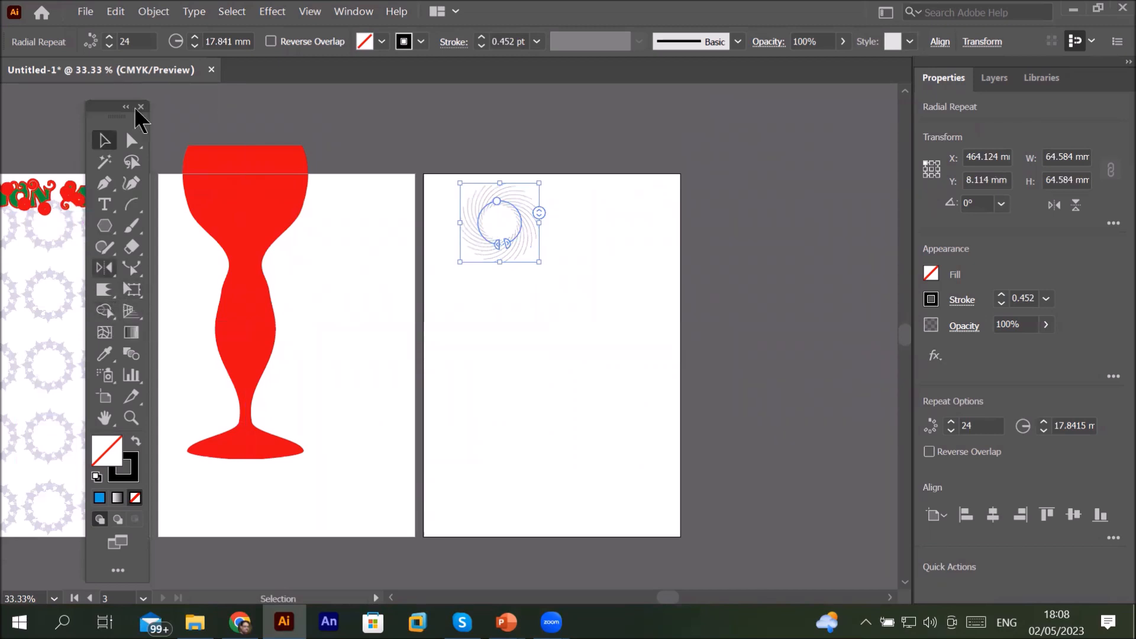
Step: Release the radial repeat back to a single arc
left_click(155, 13)
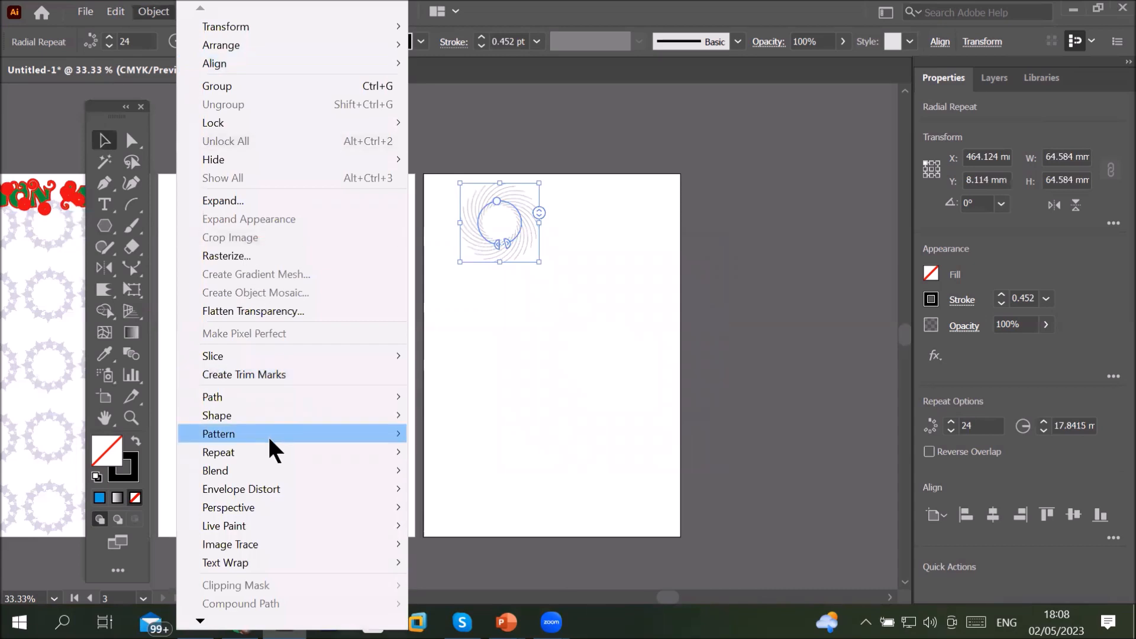
mouse_move(264, 451)
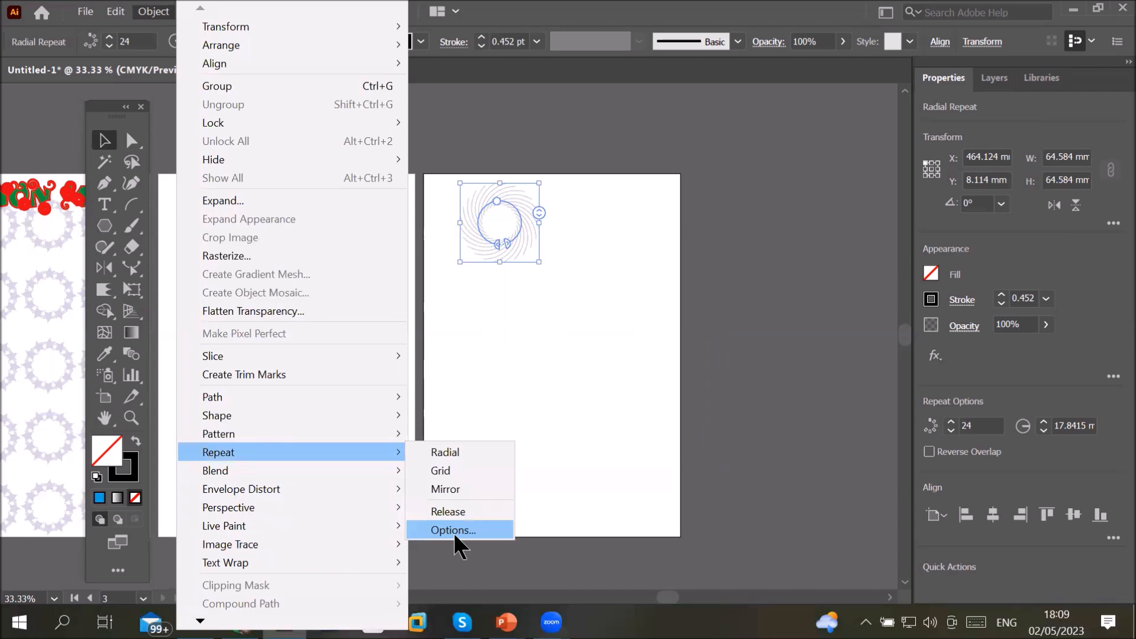
left_click(448, 511)
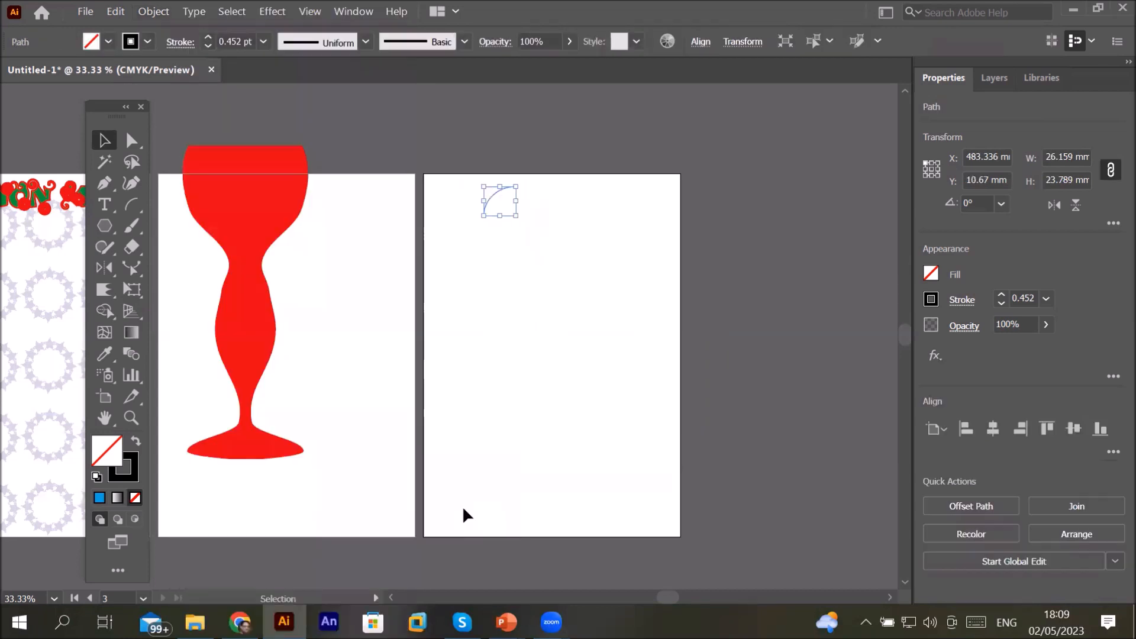
left_click(509, 342)
Step: Select the remaining arc and delete it
scroll(505, 178, "up", 2)
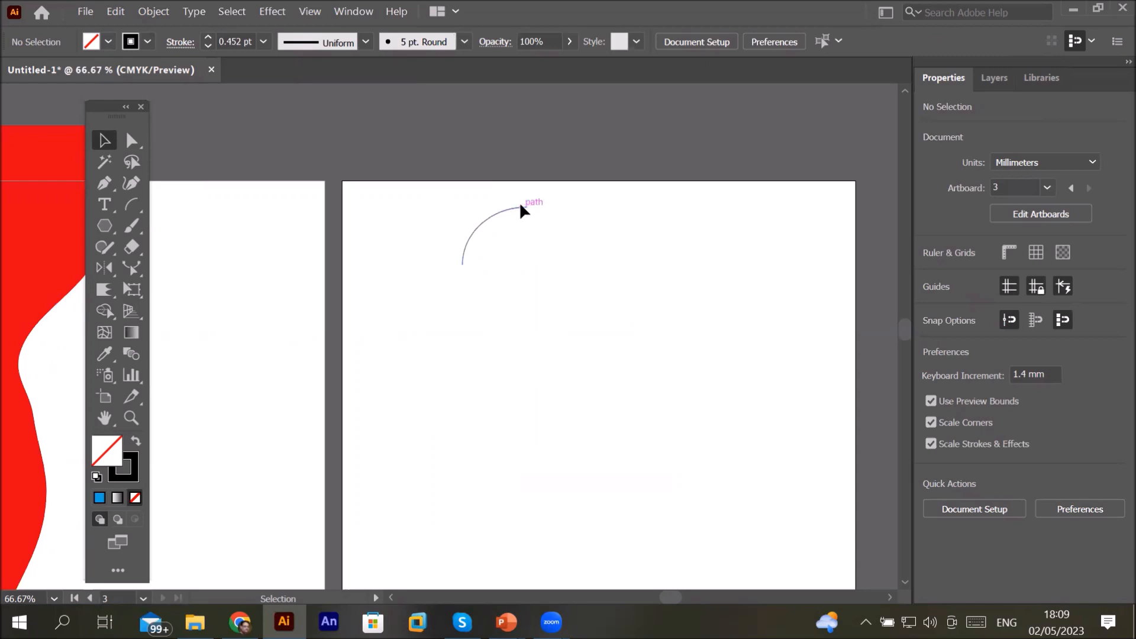
left_click_drag(389, 186, 608, 301)
key("Delete")
Step: Draw a tall ellipse about 16 by 80 mm and fill it with blue
left_click(106, 224)
left_click_drag(107, 219, 177, 268)
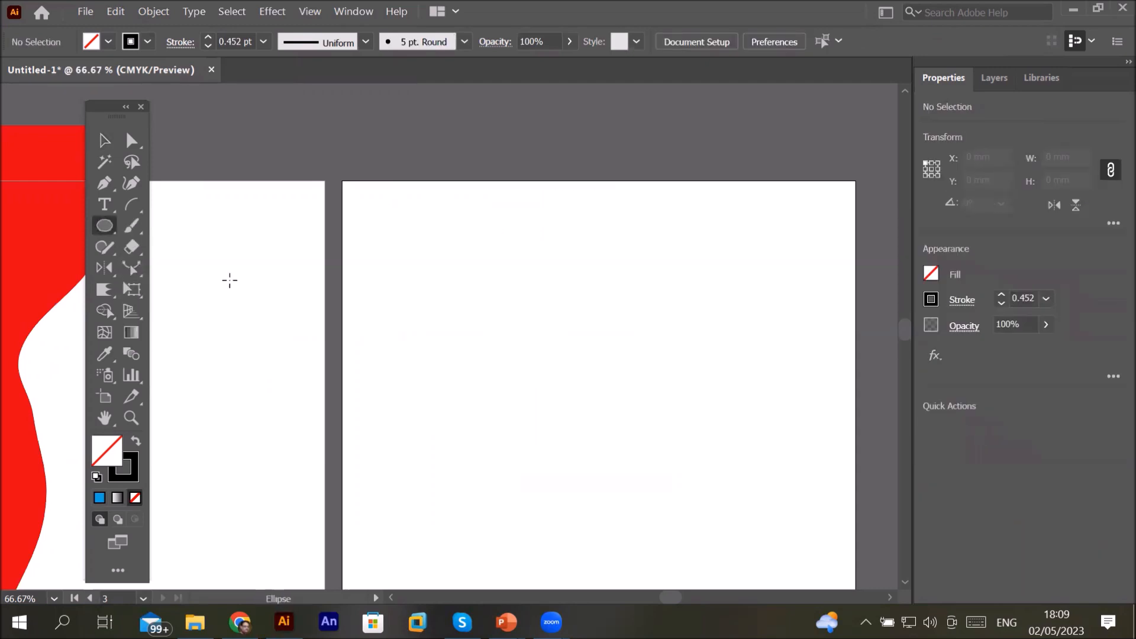
left_click_drag(566, 262, 606, 458)
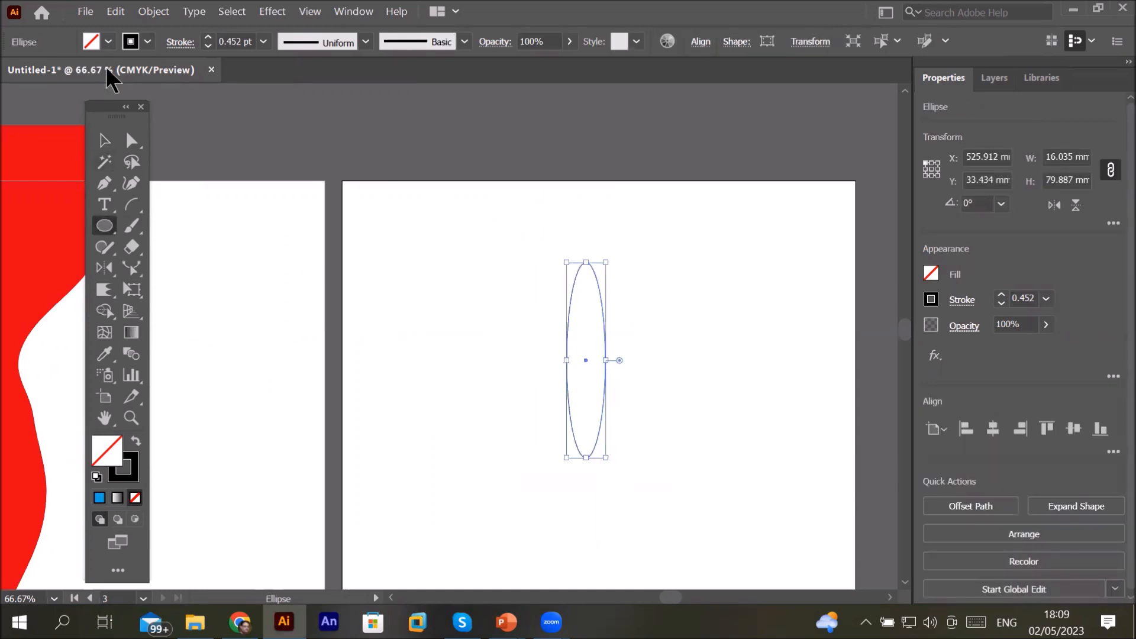
left_click(109, 42)
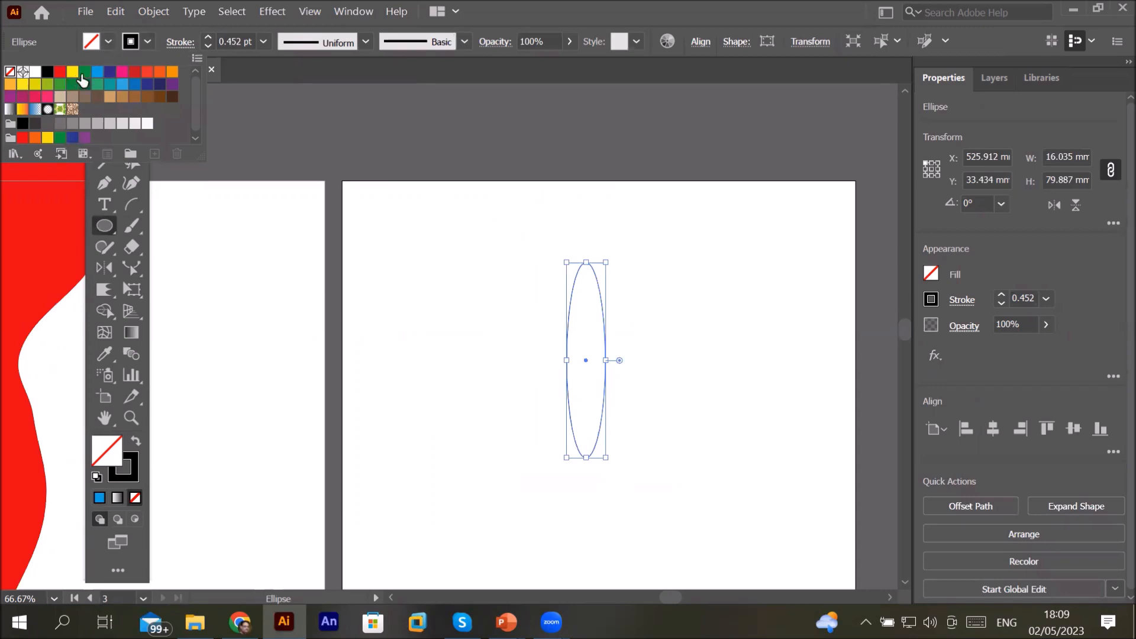
left_click(97, 71)
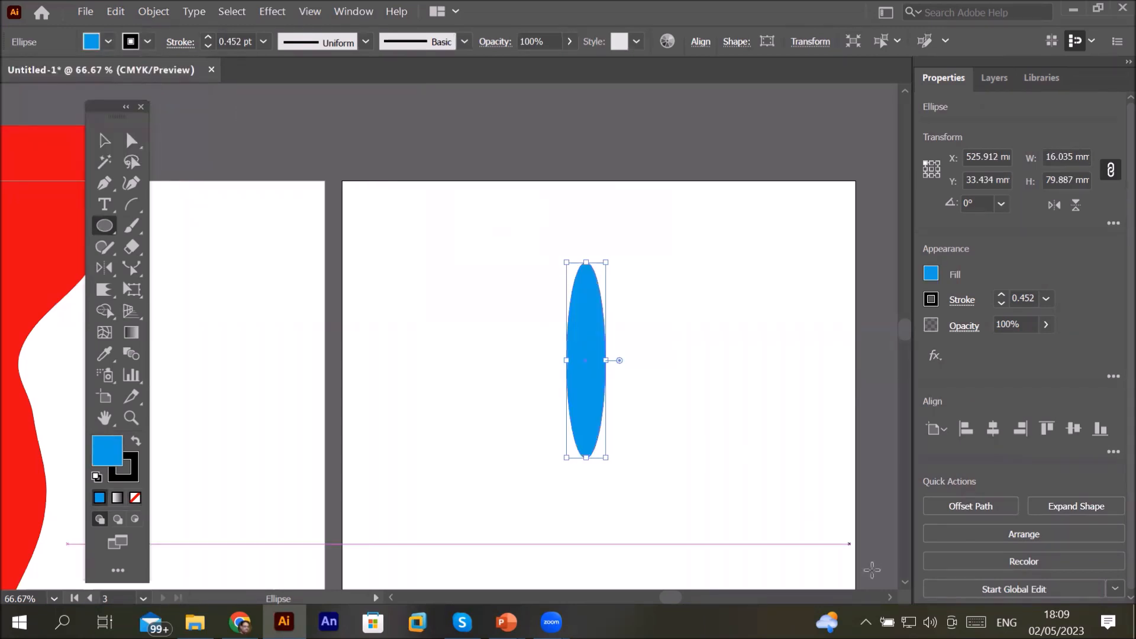
Step: Rotate copies of the ellipse by 30° around its bottom tip and repeat the transform to fan them out
scroll(882, 579, "down", 5)
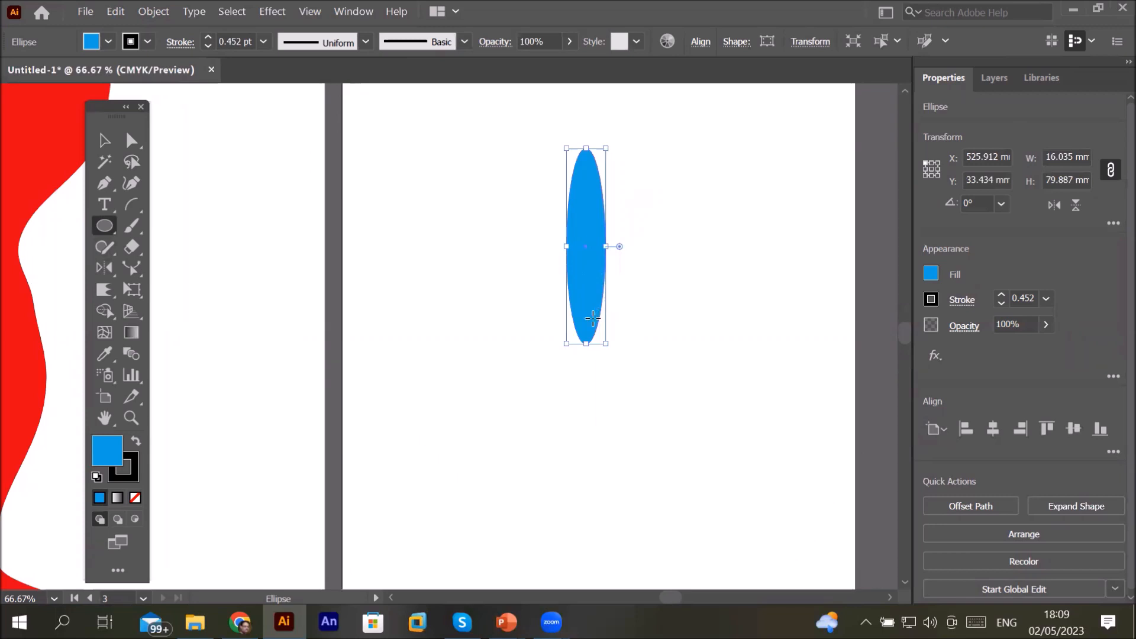
key("r")
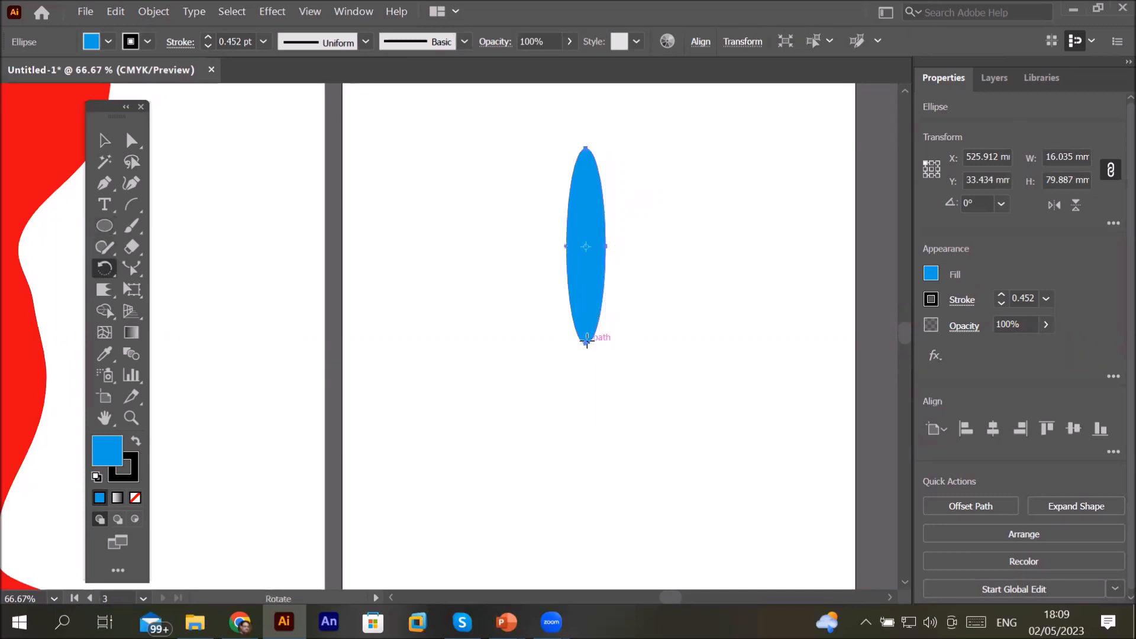
left_click(587, 342, "alt")
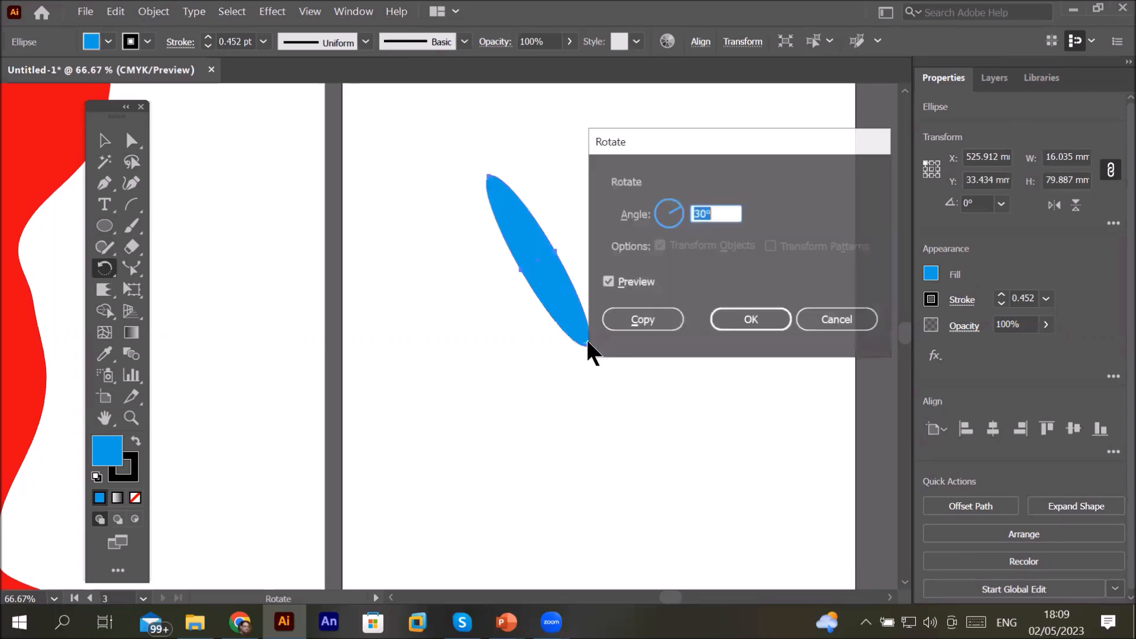
left_click(640, 320)
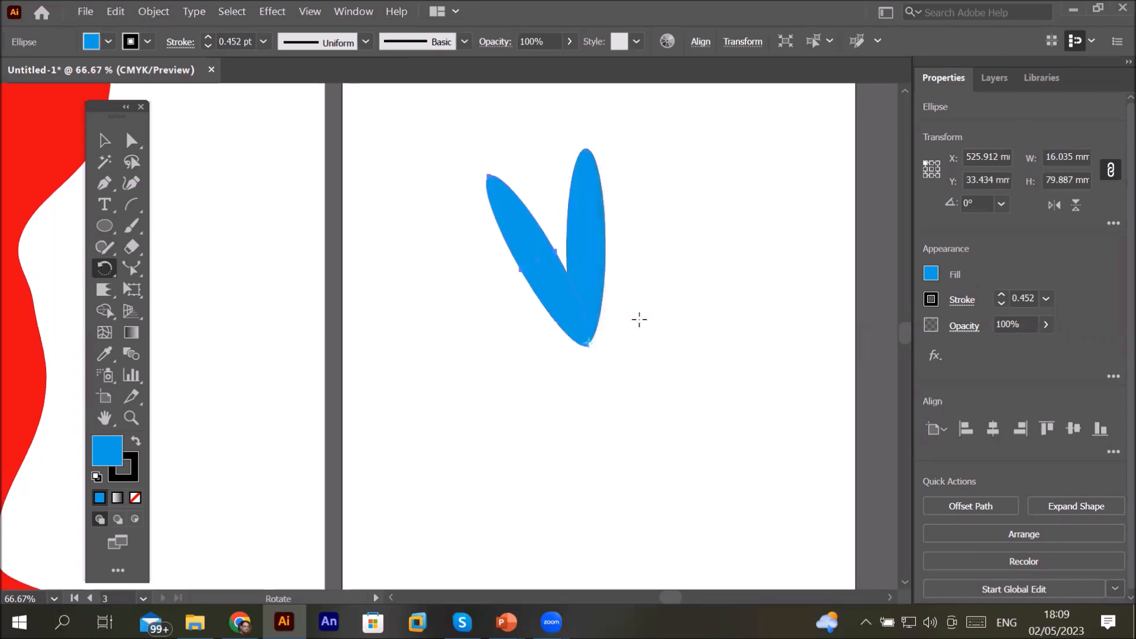
key("ctrl+d")
key("ctrl+d")
key("ctrl+d")
key("ctrl+d")
key("ctrl+d")
key("ctrl+d")
key("ctrl+d")
key("ctrl+d")
key("ctrl+d")
key("ctrl+d")
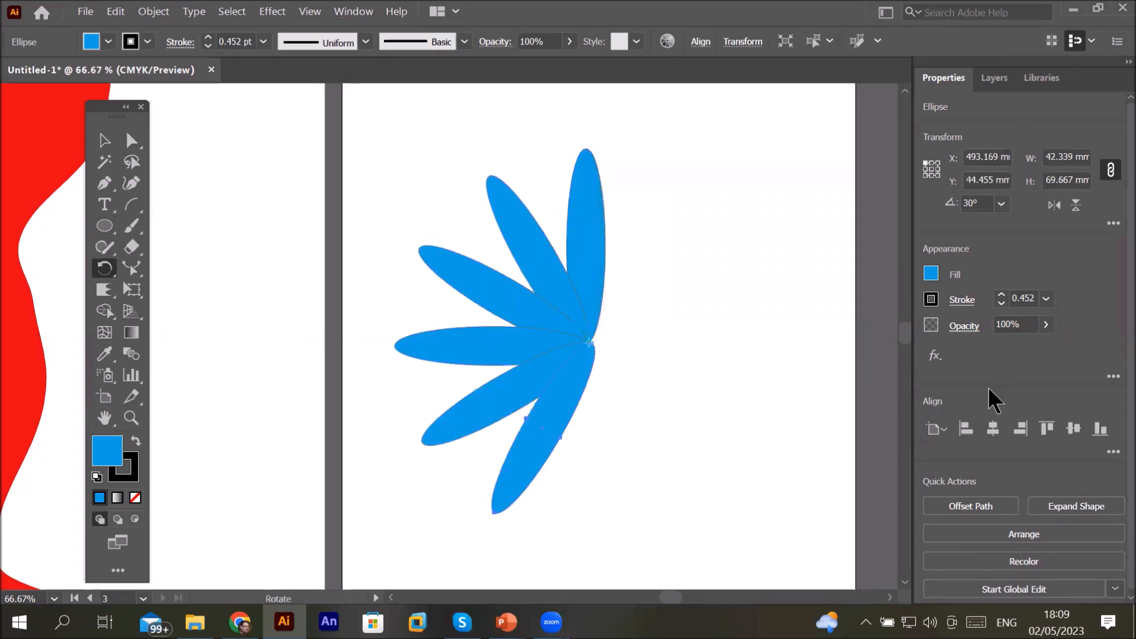
key("ctrl+d")
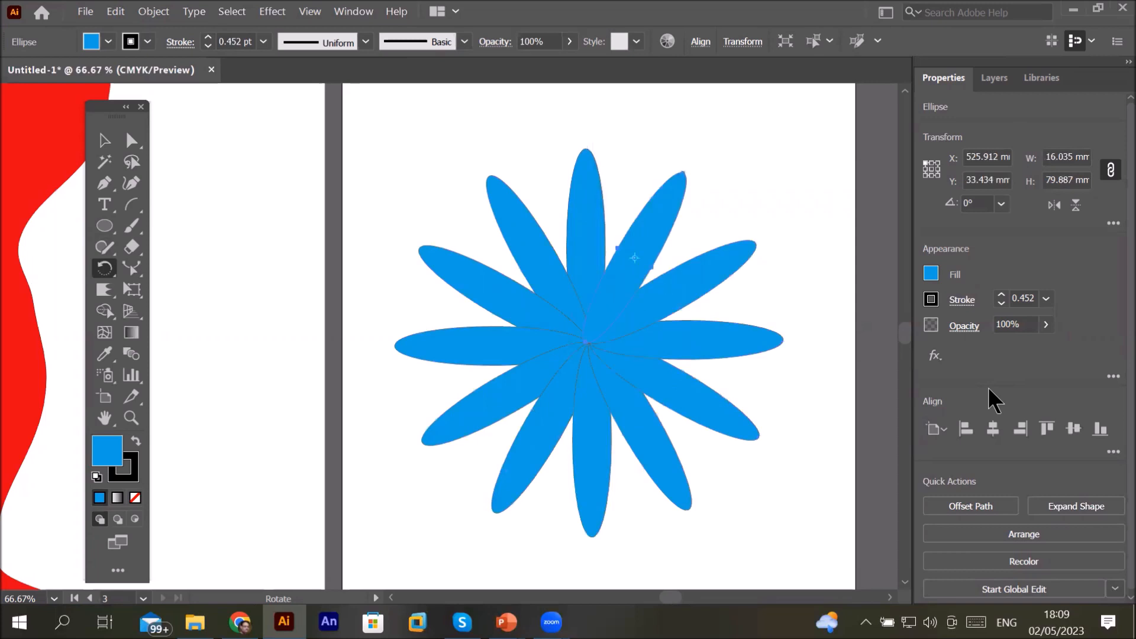
Step: Undo the rotated ellipse copies
key("ctrl+z")
key("ctrl+z")
key("ctrl+z")
key("ctrl+z")
key("ctrl+z")
key("ctrl+z")
key("ctrl+z")
key("ctrl+z")
key("ctrl+z")
key("ctrl+z")
key("ctrl+z")
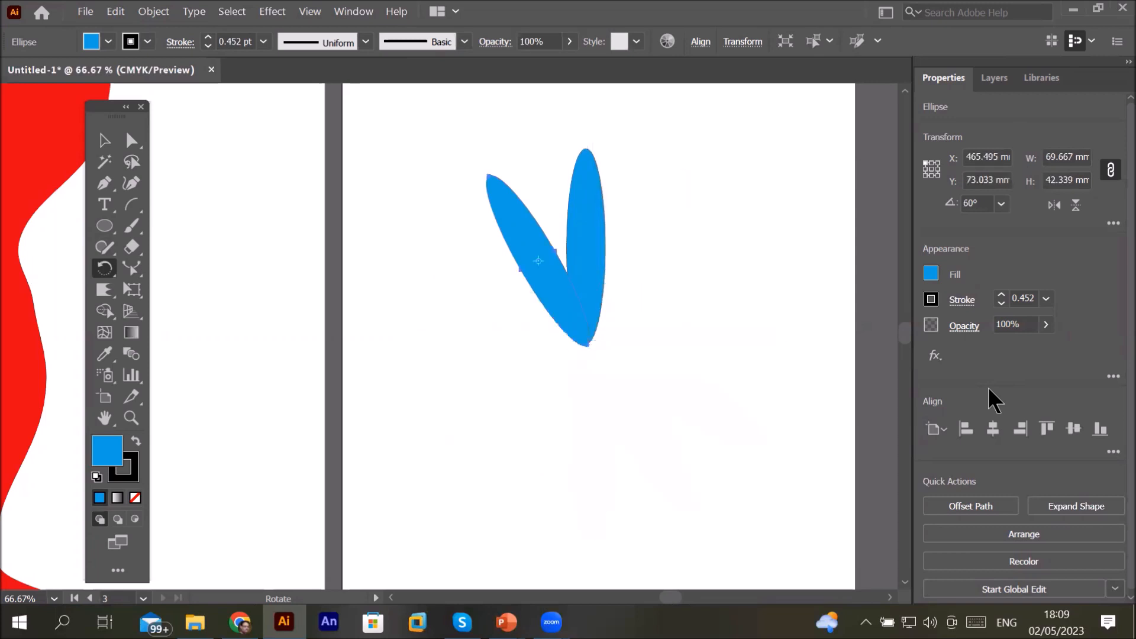
key("ctrl+z")
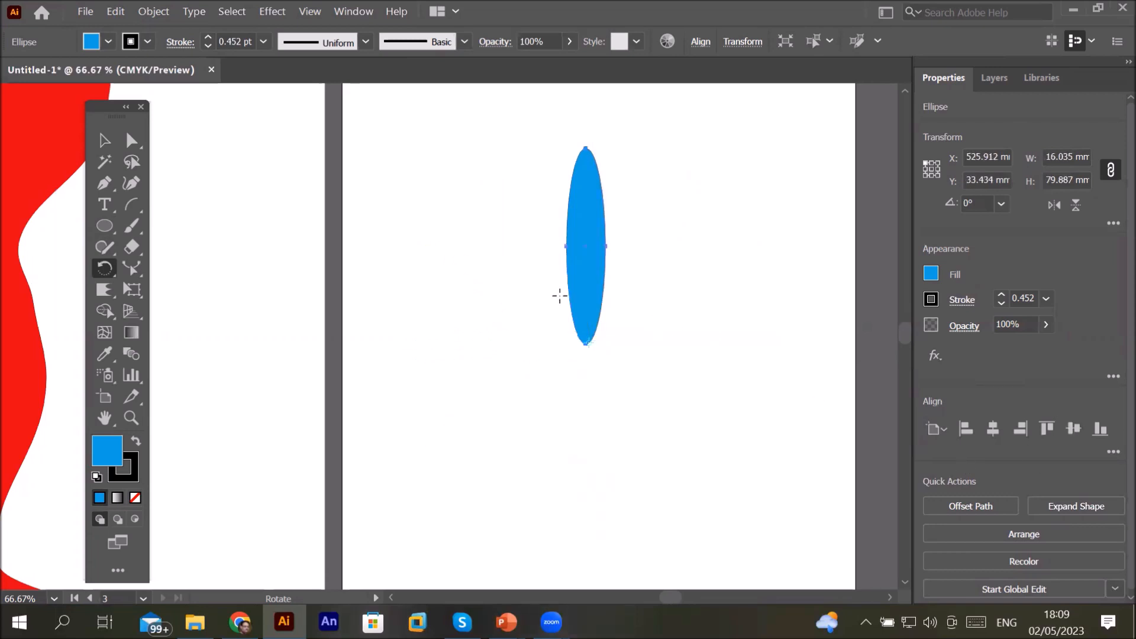
Step: Rotate a copy of the ellipse 30° around its centre
left_click(585, 247, "alt")
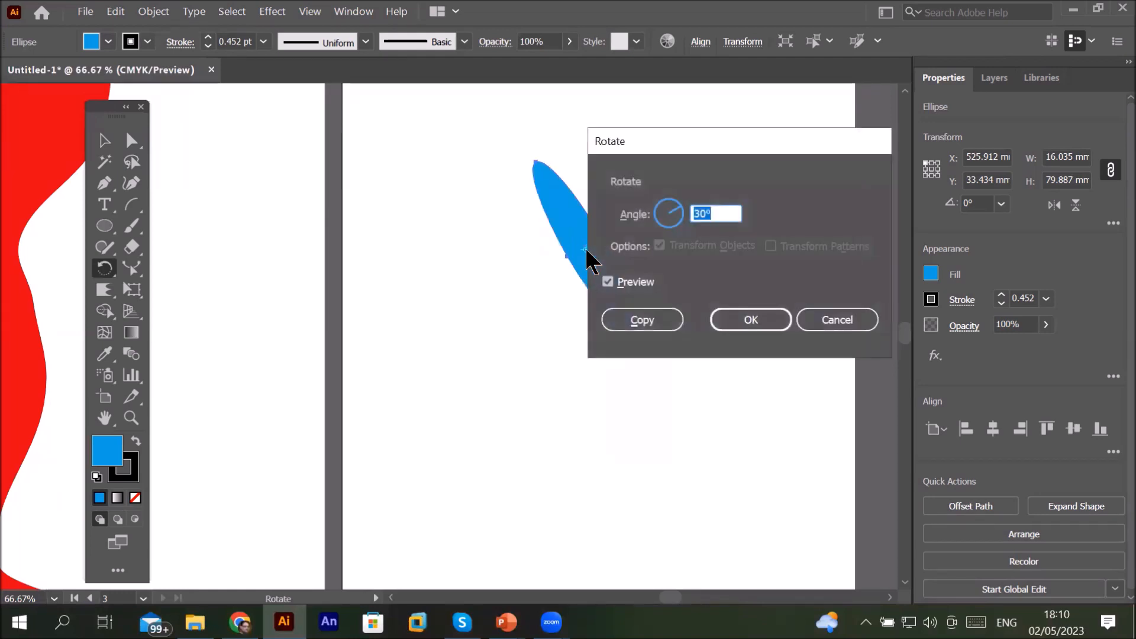
left_click(635, 310)
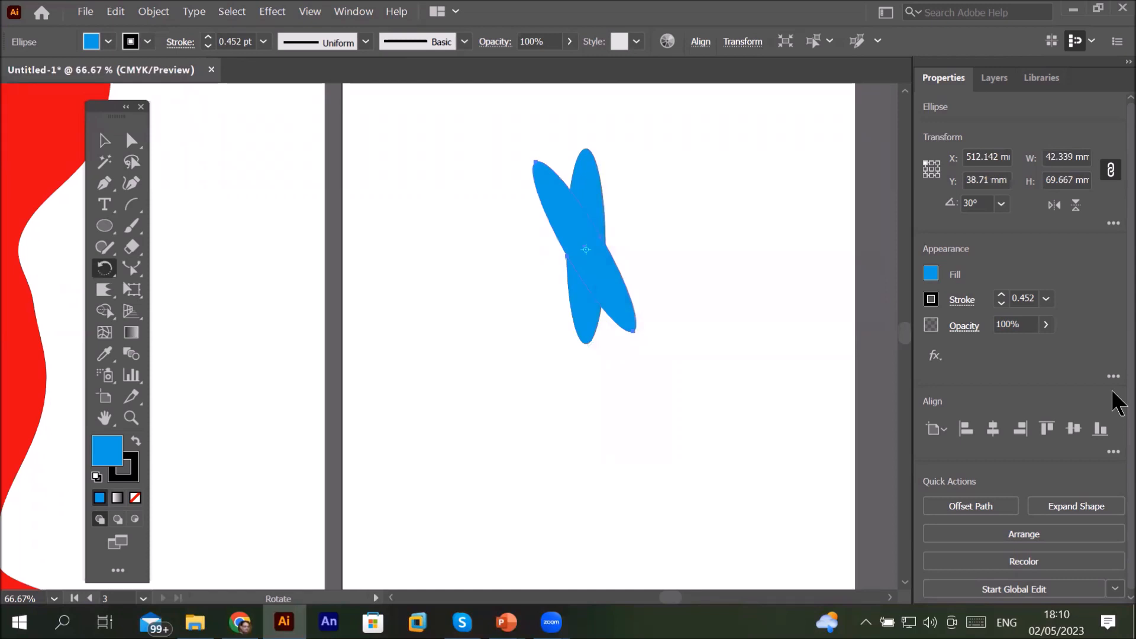
Step: Repeat the 30° rotated ellipse copy three more times and undo those three repeats
key("ctrl+d")
key("ctrl+d")
key("ctrl+d")
key("ctrl+d")
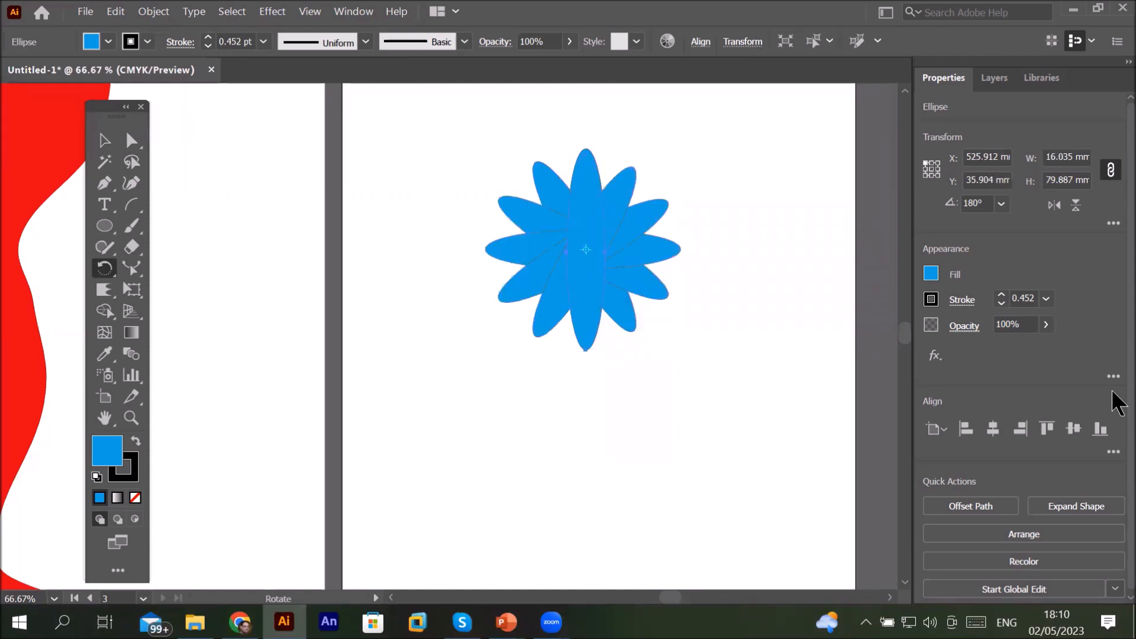
key("ctrl+z")
key("ctrl+z")
key("ctrl+z")
key("ctrl+z")
key("ctrl+z")
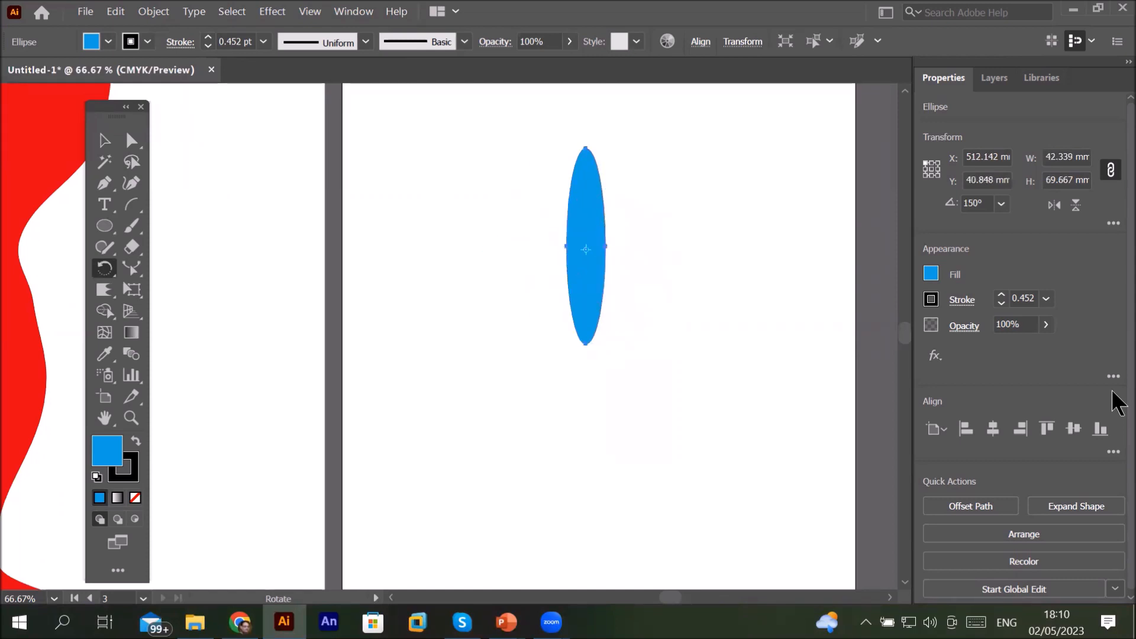
Step: Set the ellipse's fill to none and restore its blue fill
key("slash")
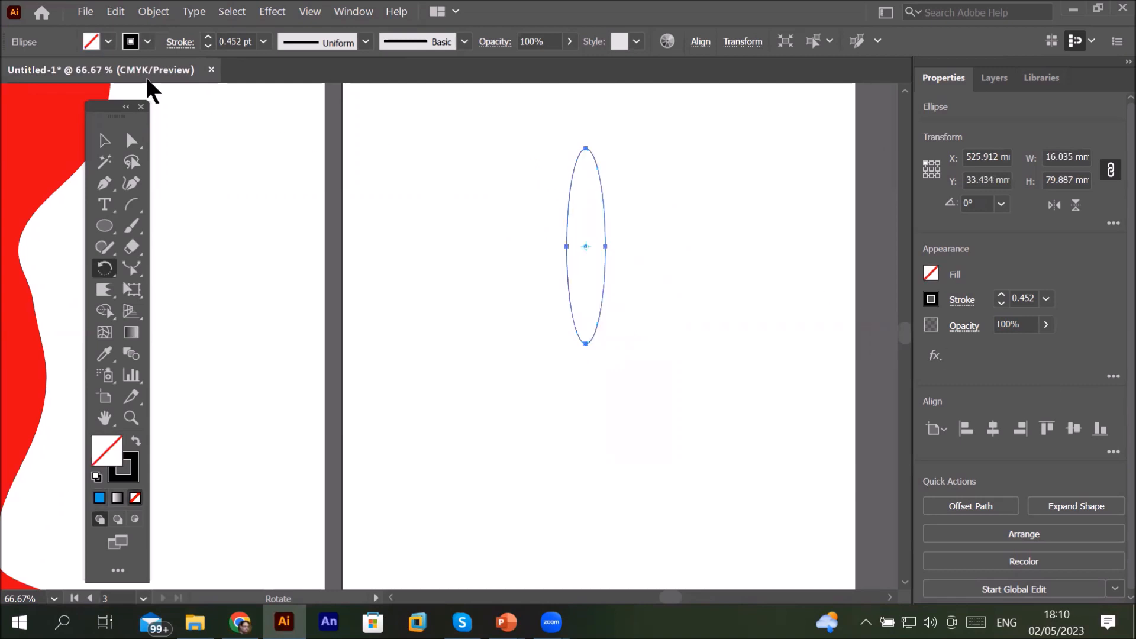
left_click(108, 41)
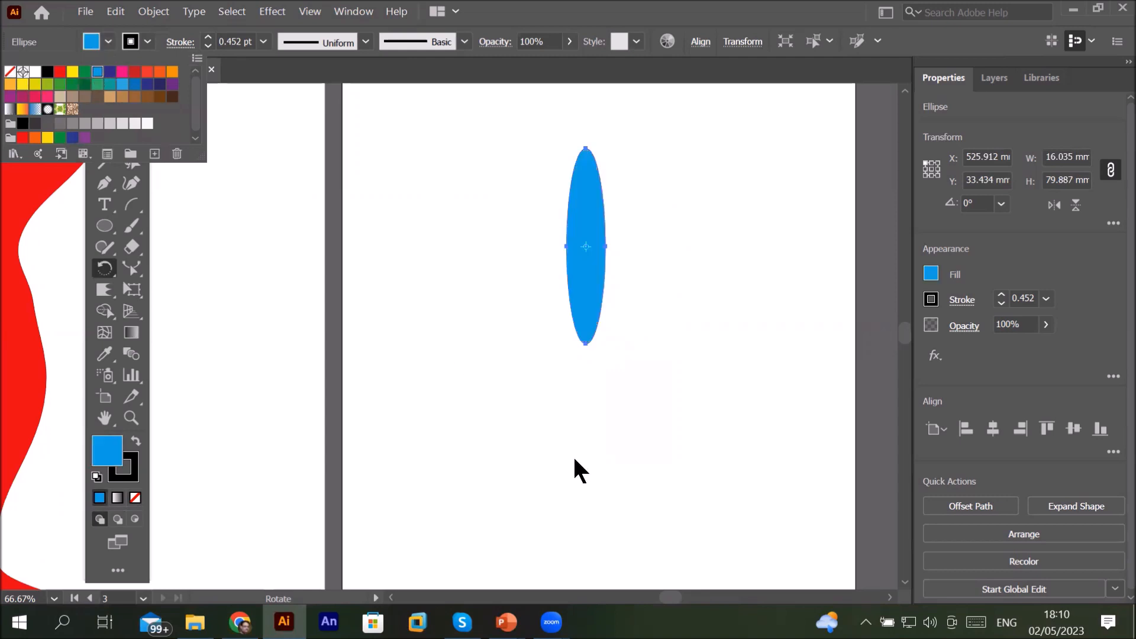
Step: Apply a Radial Repeat to the blue ellipse
left_click(158, 16)
left_click(158, 17)
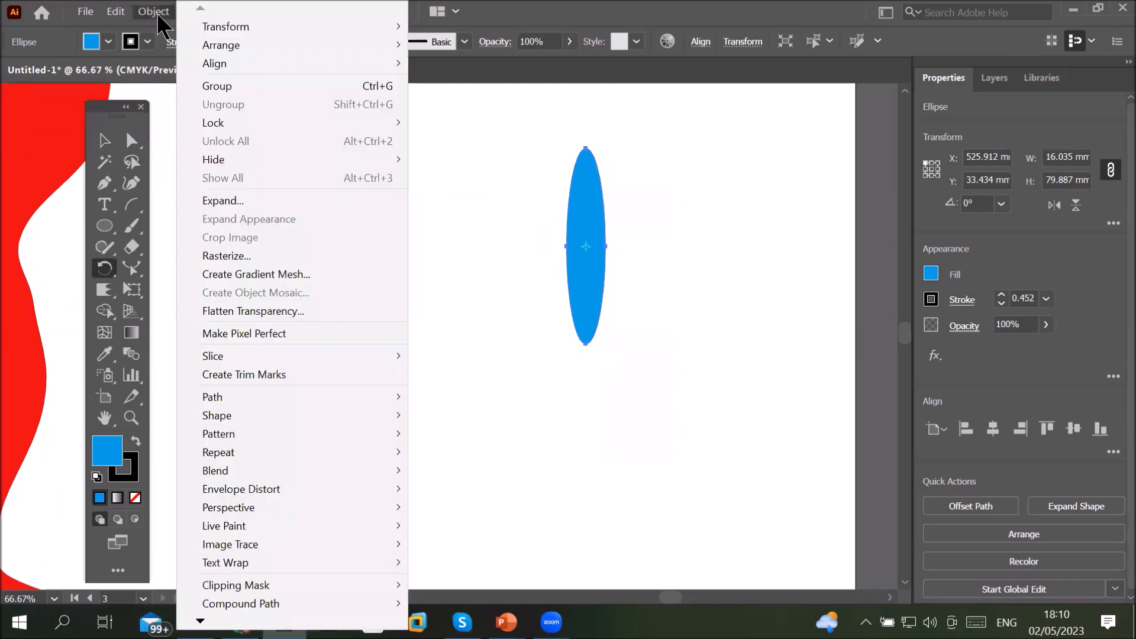
mouse_move(290, 460)
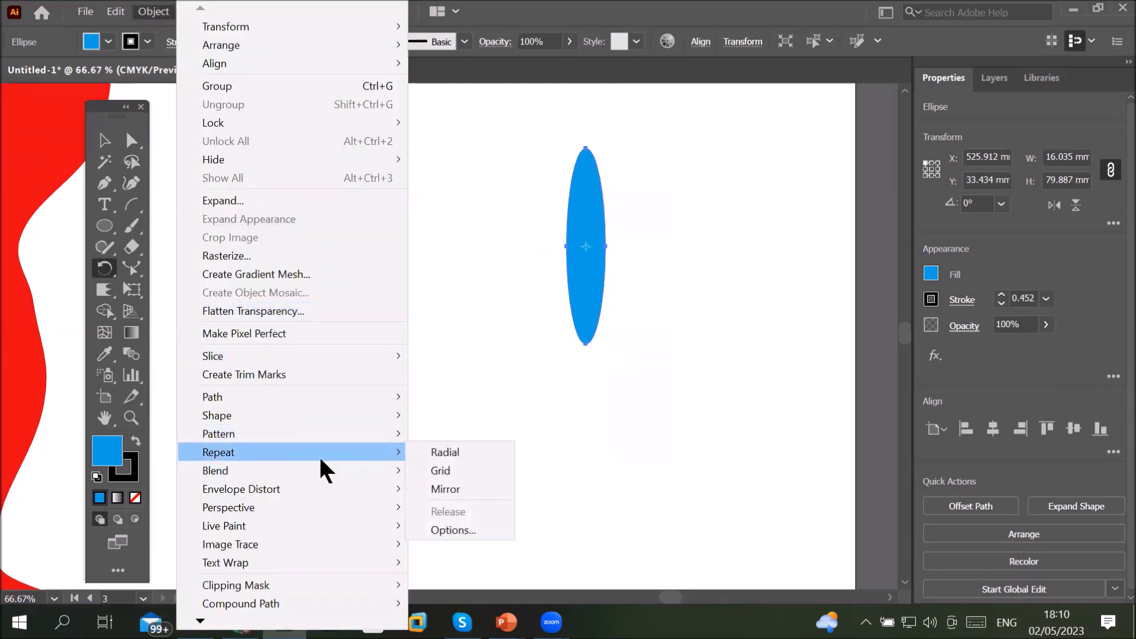
left_click(457, 453)
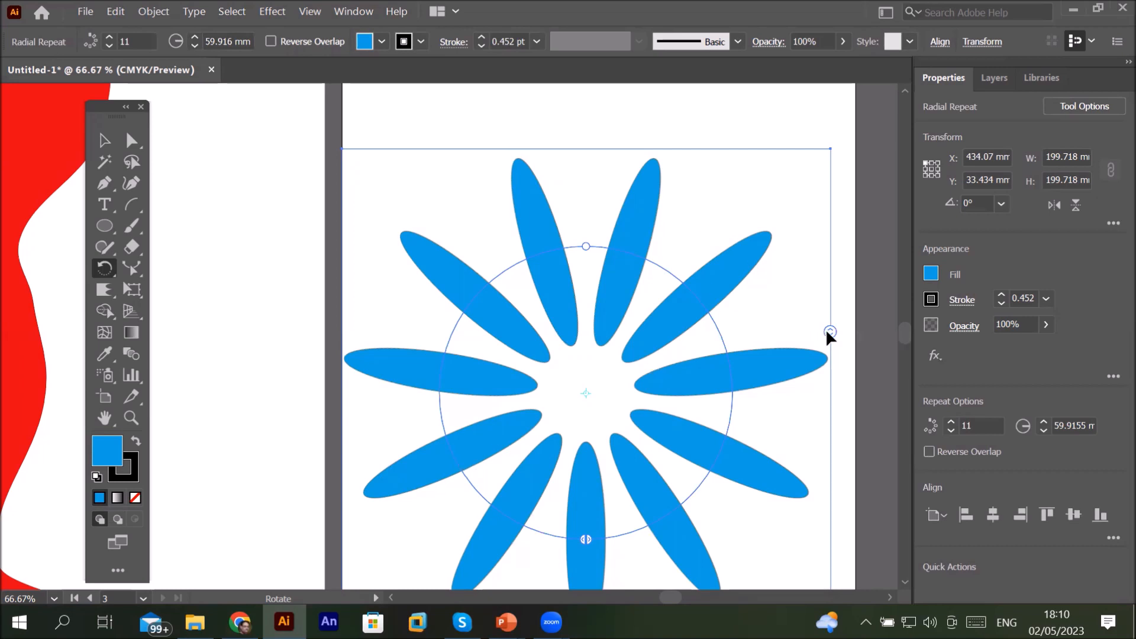
Step: Set the radial repeat's number of instances to 10 using its count handle
left_click_drag(829, 333, 872, 69)
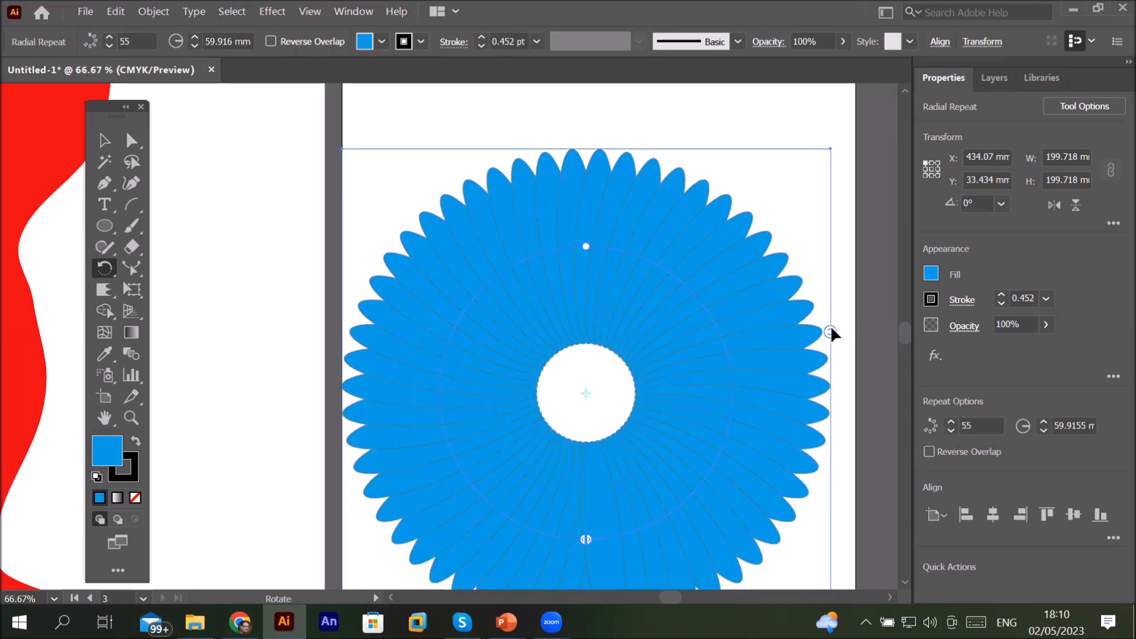
left_click_drag(831, 328, 839, 584)
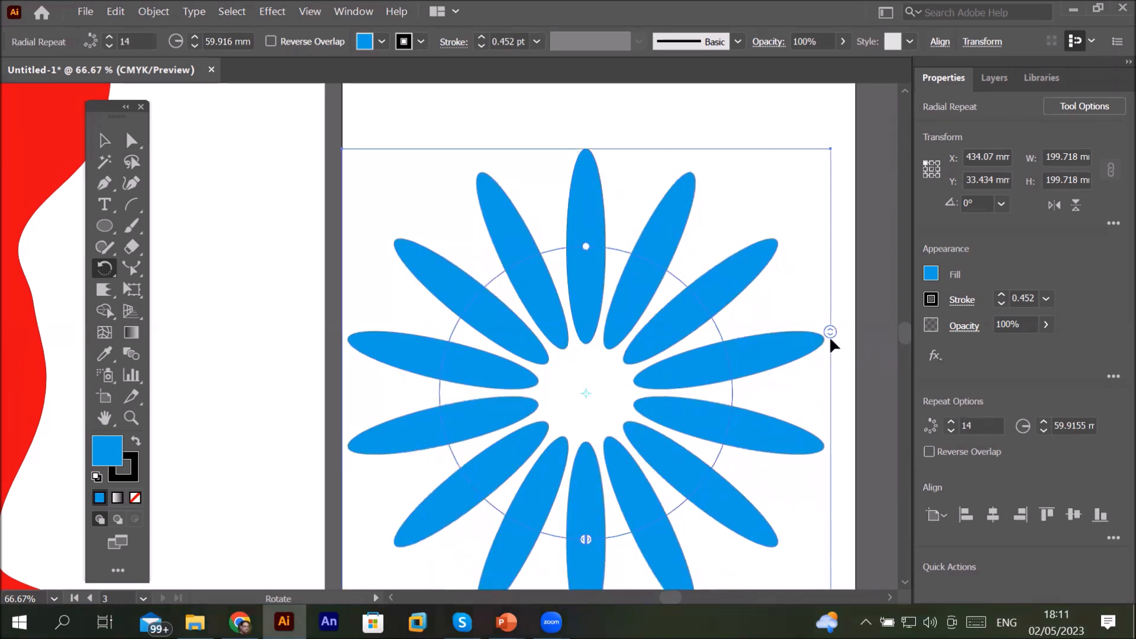
left_click_drag(830, 332, 837, 360)
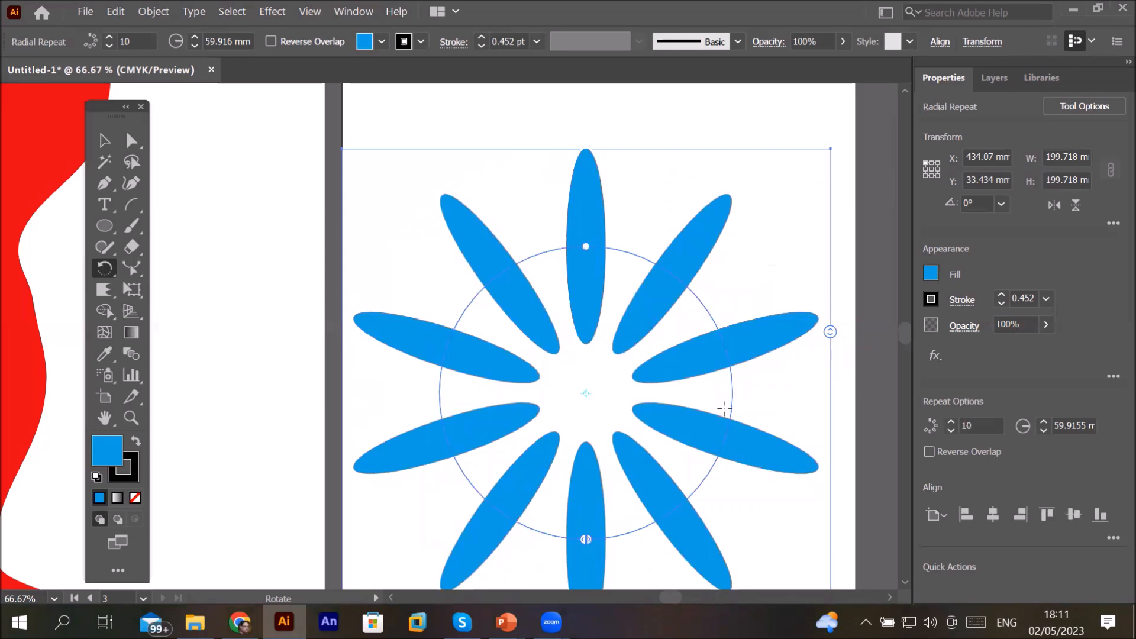
Step: Adjust the radial repeat's radius to about 56.7 mm with its radius handle
left_click_drag(589, 531, 613, 535)
left_click_drag(669, 500, 593, 579)
left_click_drag(540, 253, 573, 421)
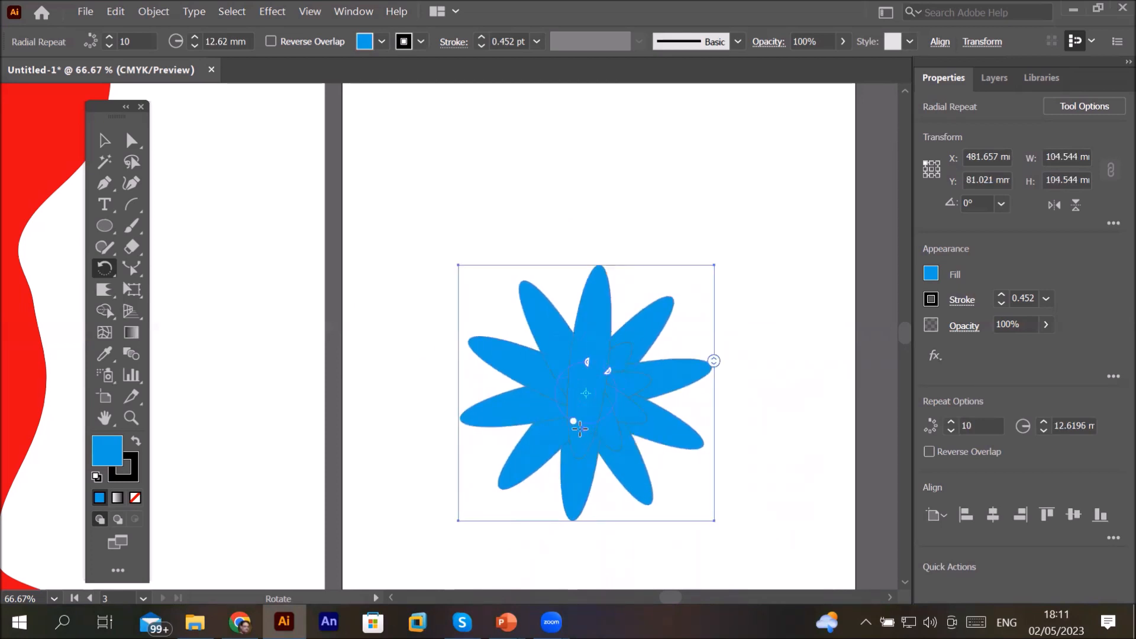
left_click_drag(569, 418, 483, 303)
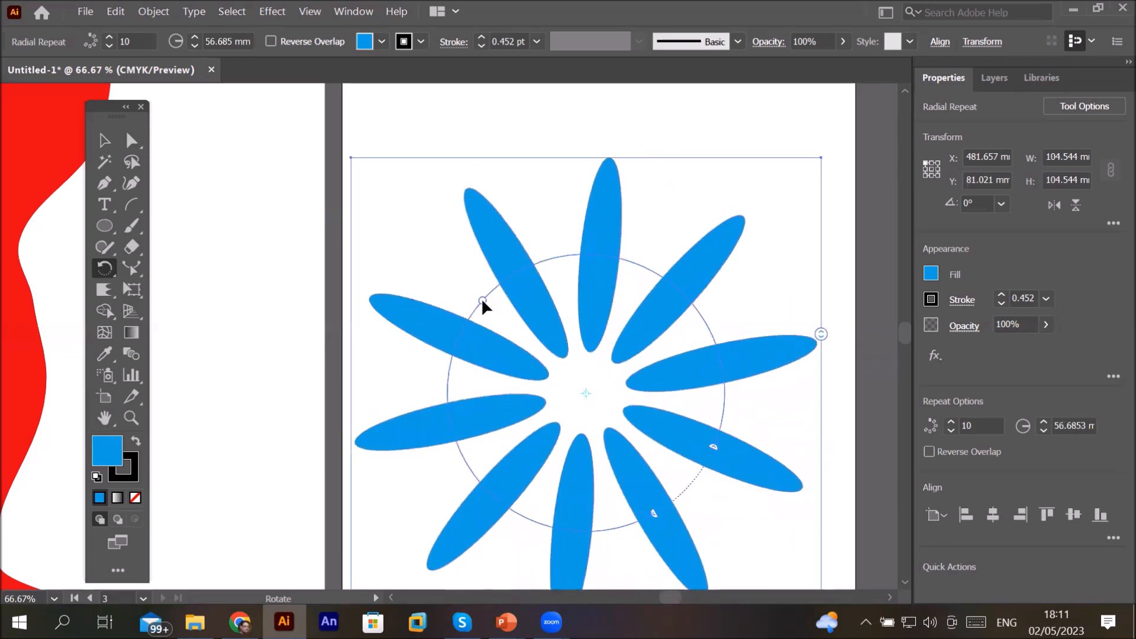
Step: Open the Repeat Options dialog, review its Radial, Grid and Mirror settings, and cancel
left_click(149, 12)
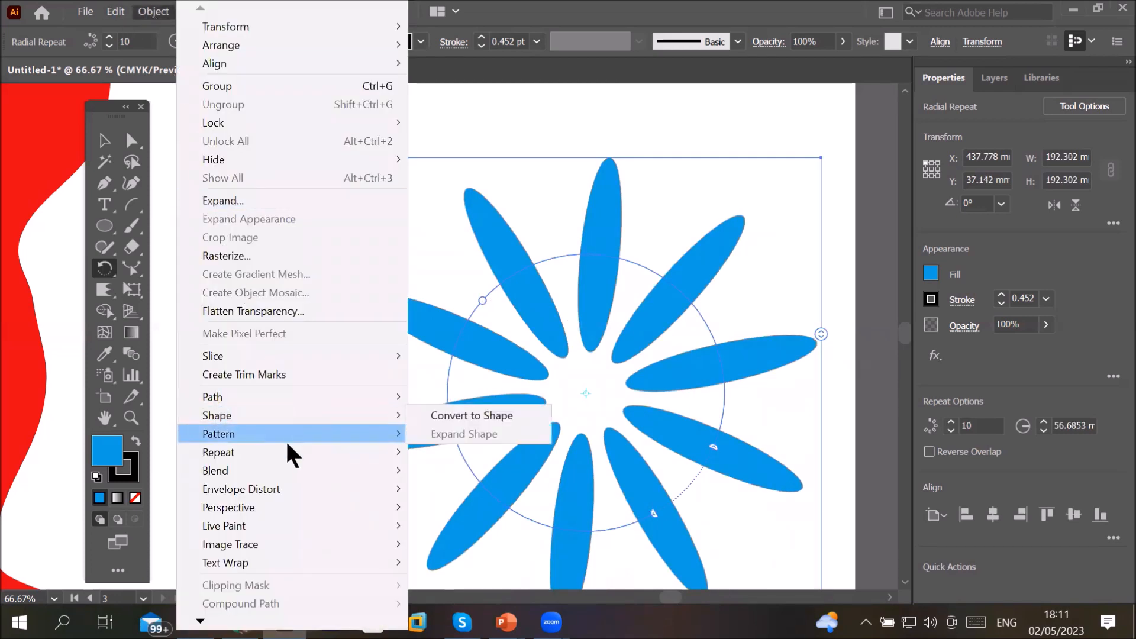
mouse_move(288, 452)
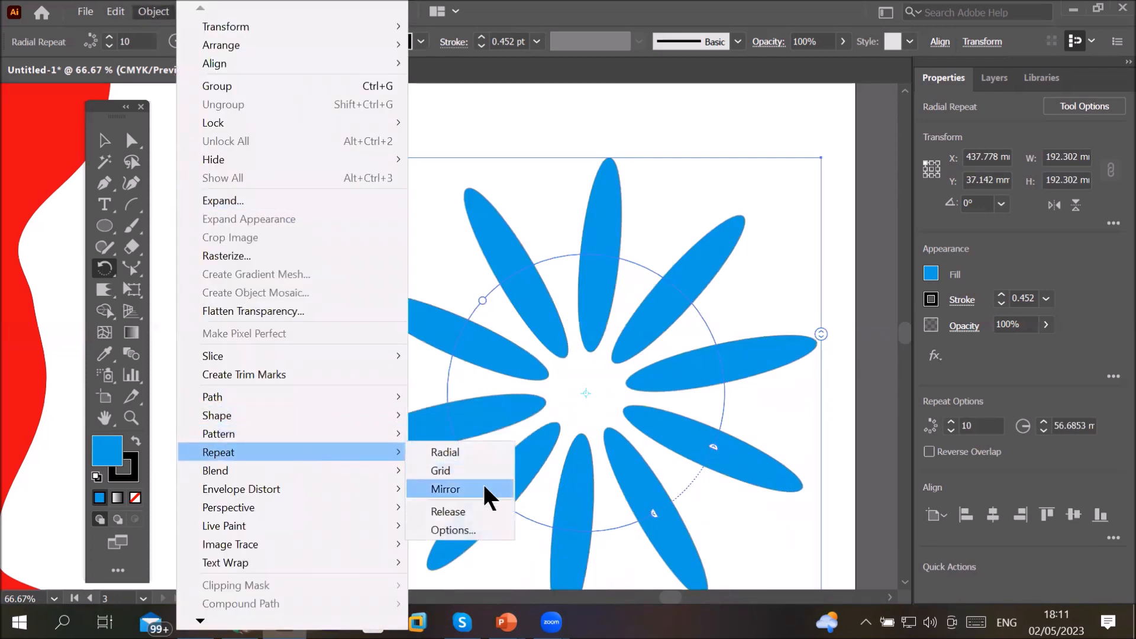
left_click(476, 529)
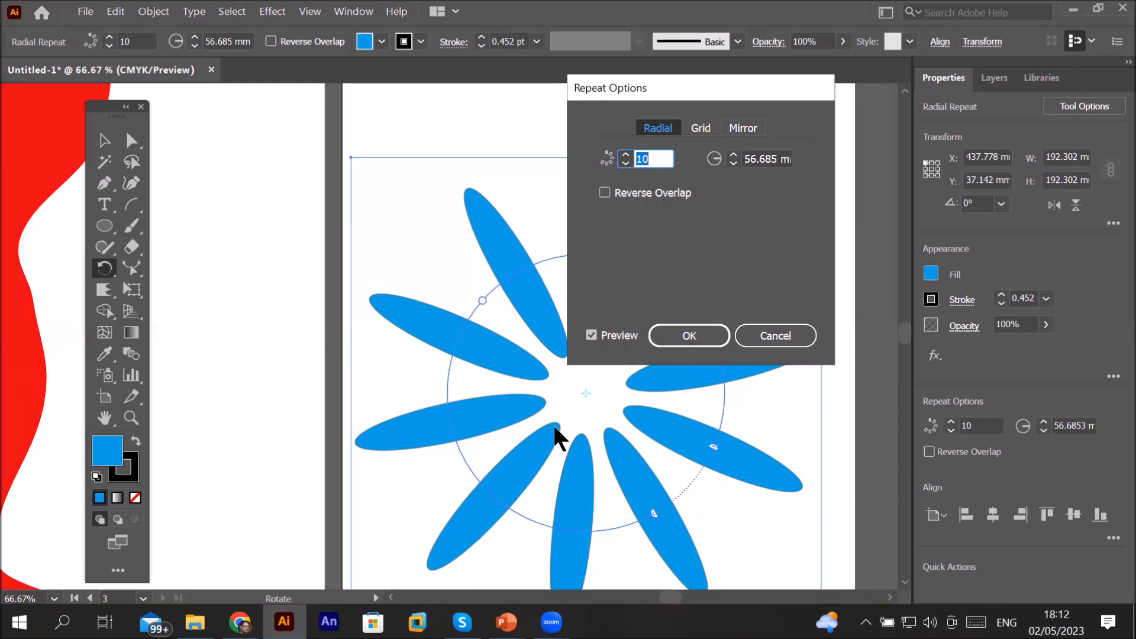
left_click(702, 129)
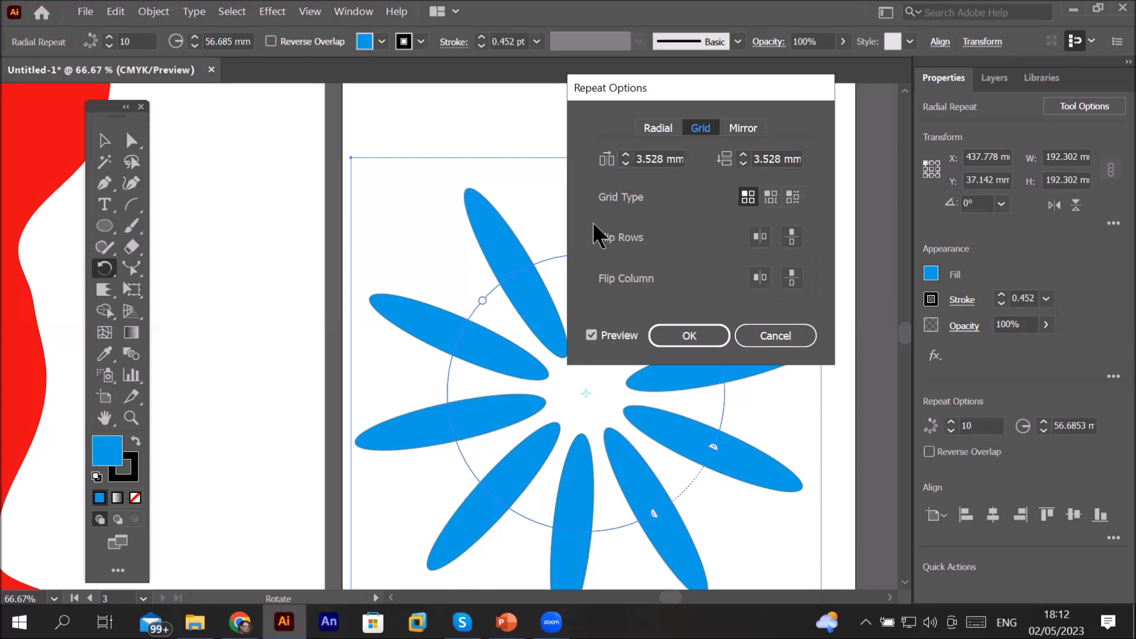
left_click(740, 129)
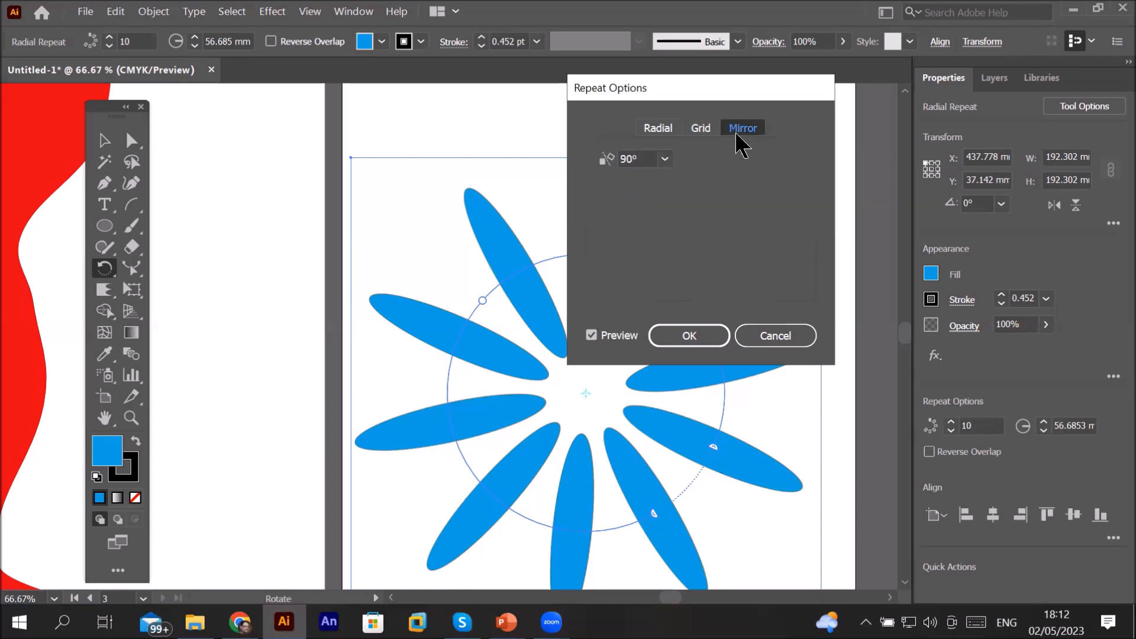
left_click(782, 337)
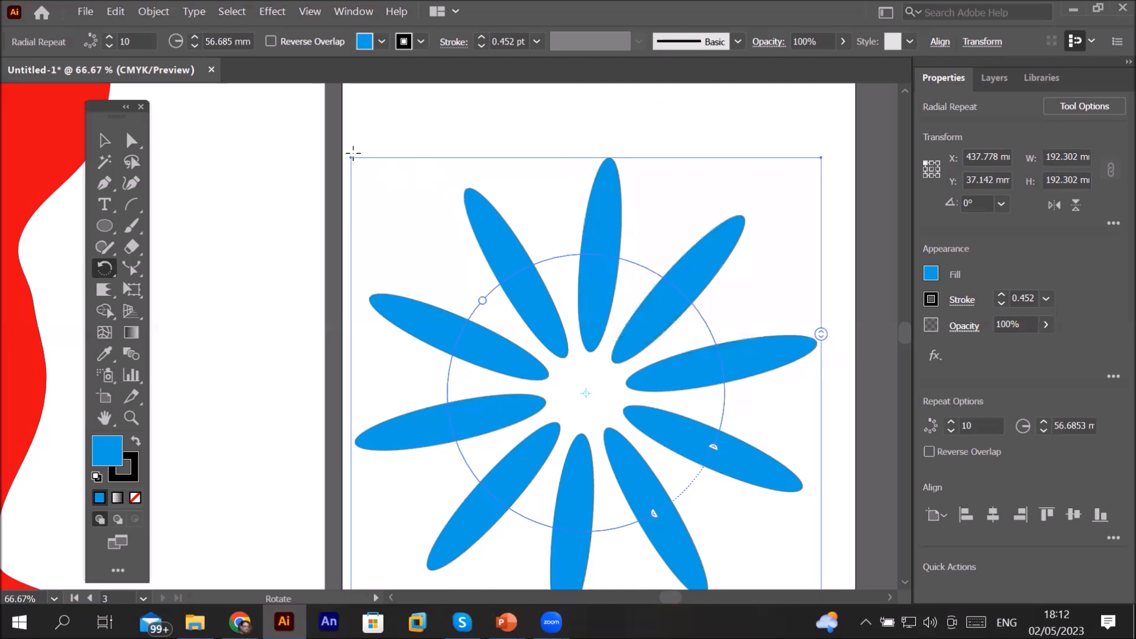
Step: Scale the radial repeat down to about 102 mm wide and center it on the third artboard
left_click(131, 140)
left_click(515, 257)
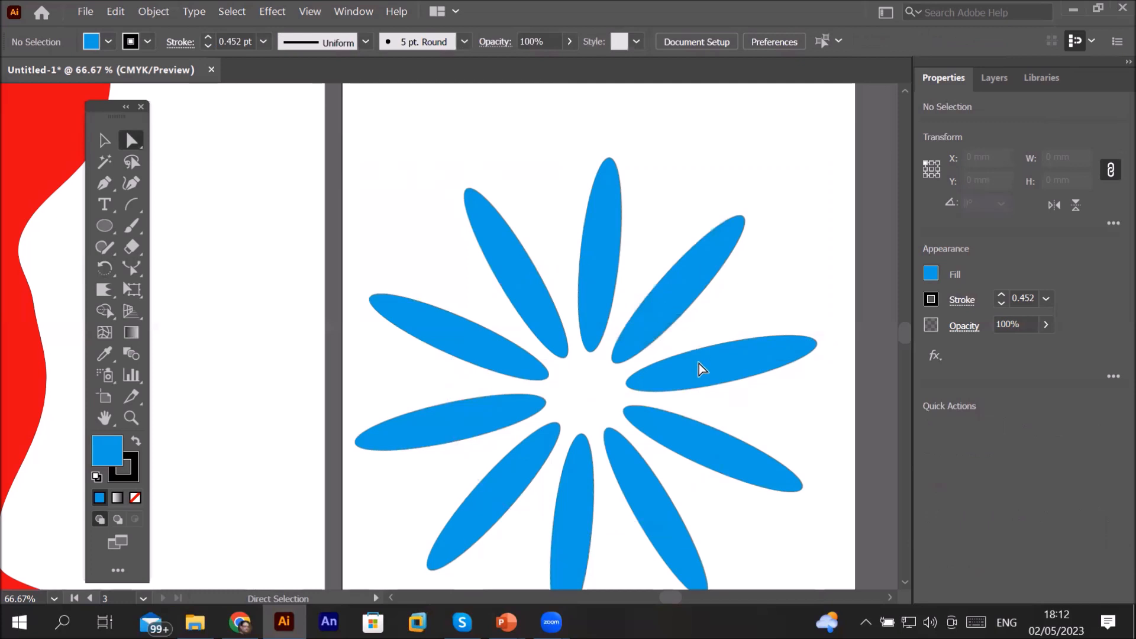
scroll(719, 468, "down", 2)
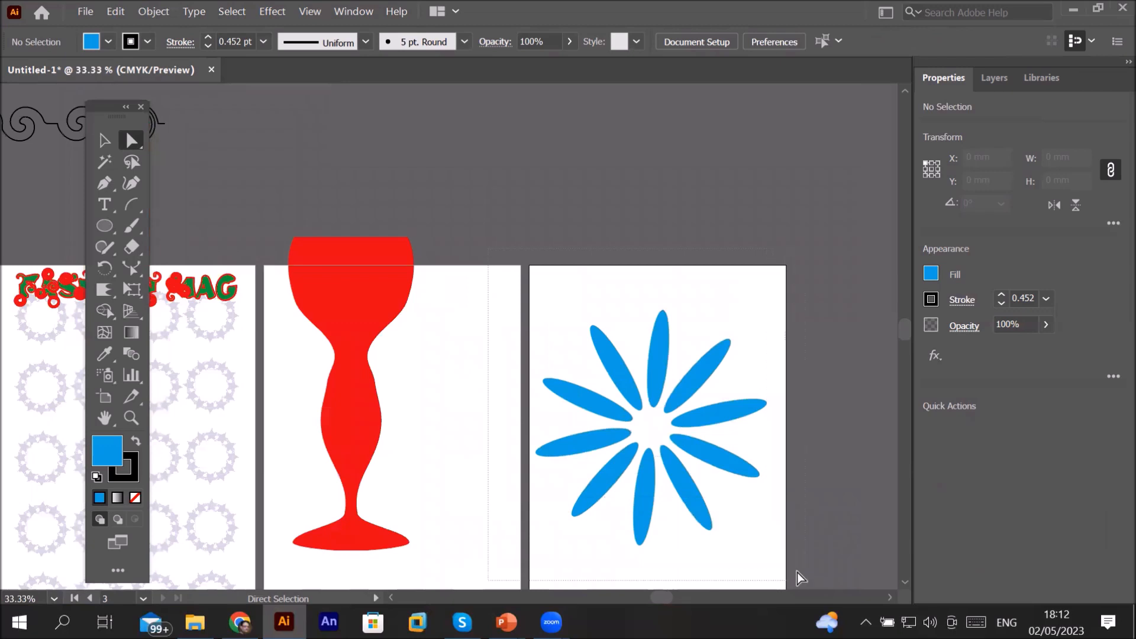
left_click(105, 140)
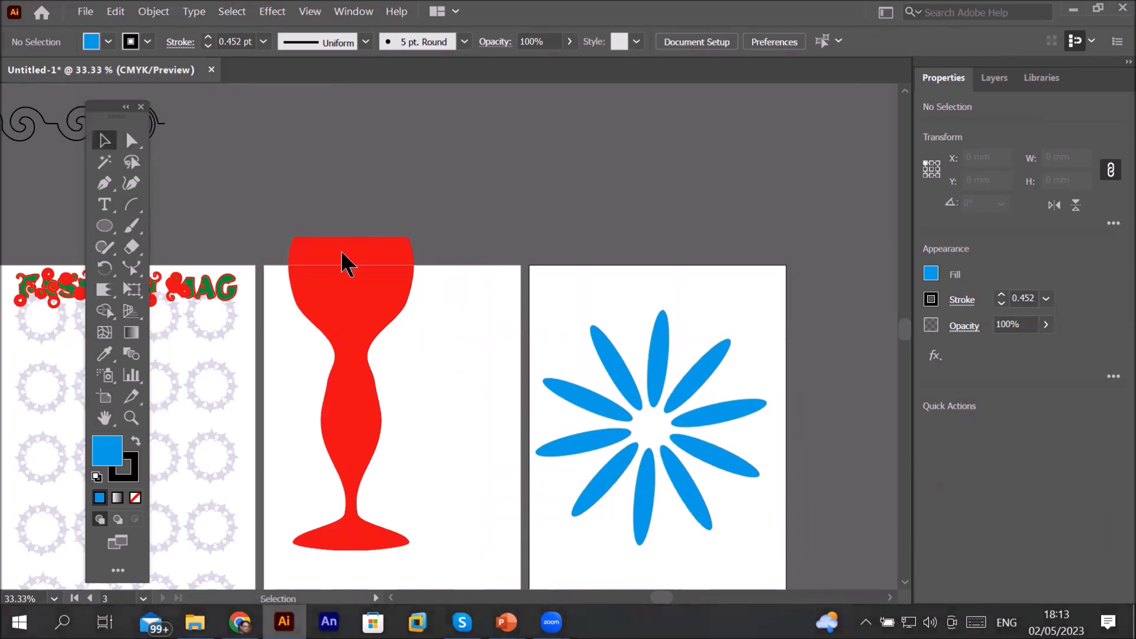
left_click(662, 354)
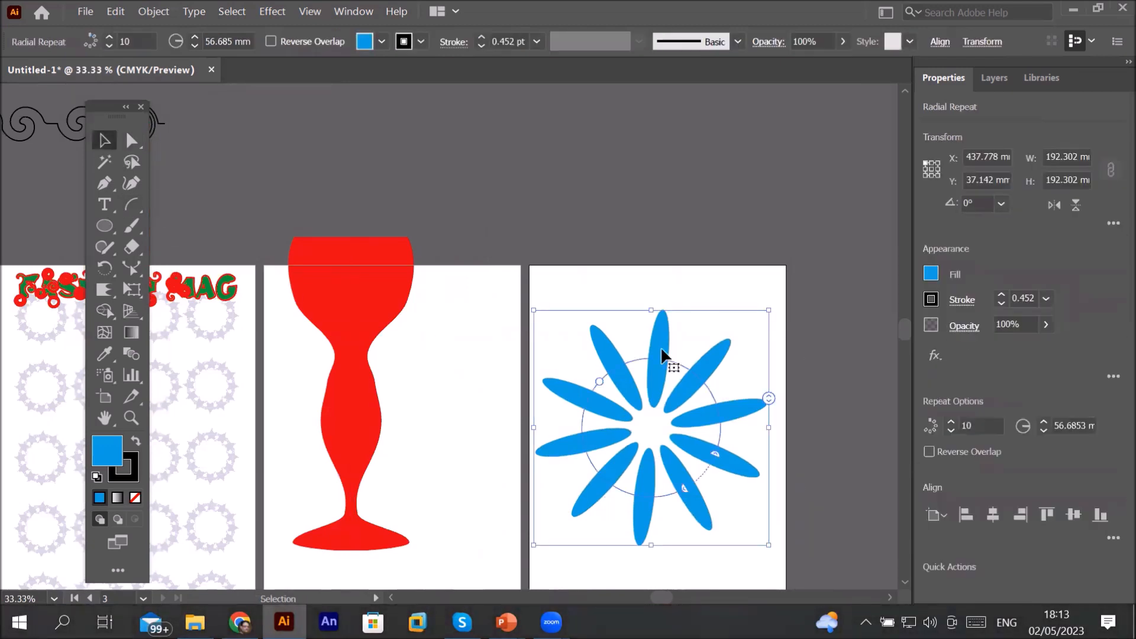
left_click_drag(663, 353, 666, 138)
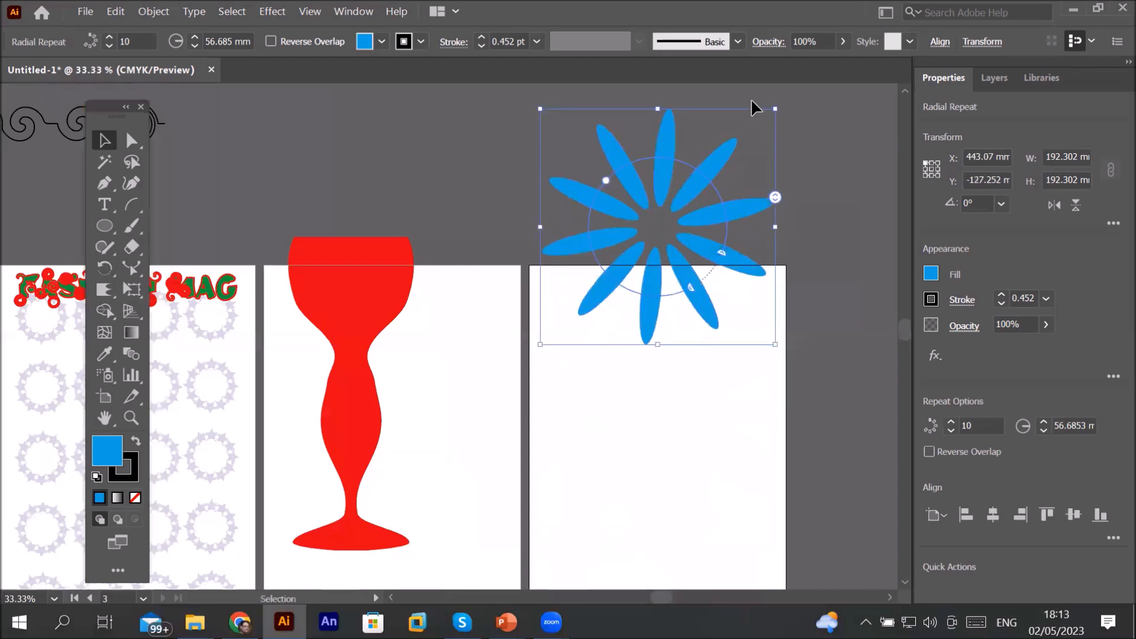
left_click_drag(776, 110, 674, 223)
left_click_drag(651, 281, 703, 437)
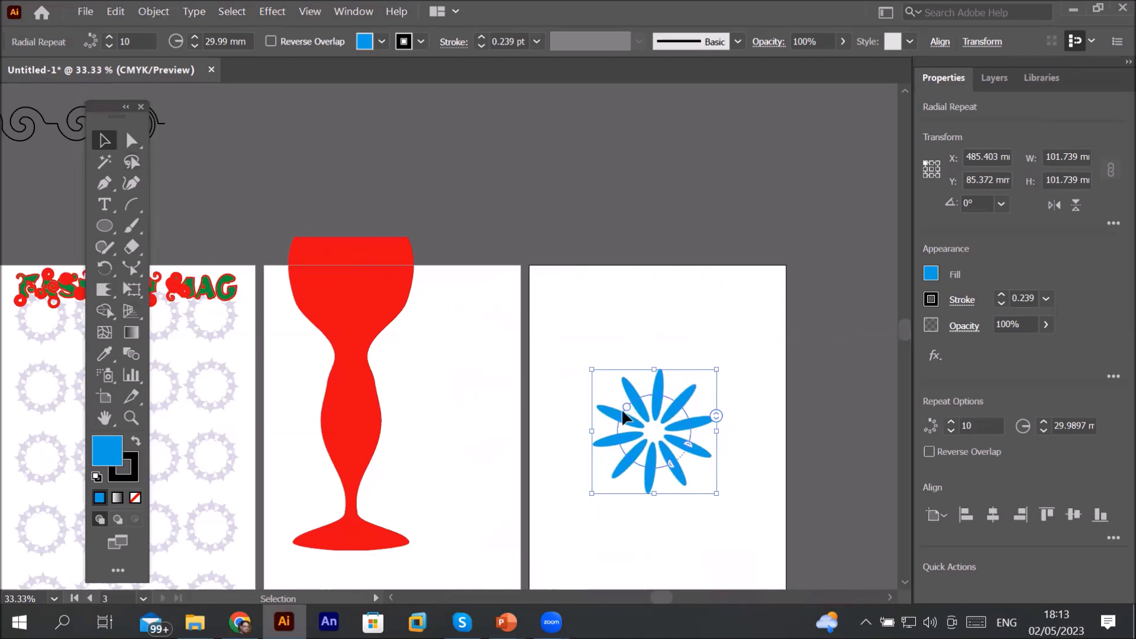
Step: Set the radial repeat's radius to about 48.4 mm and its instance count to 20
mouse_move(626, 399)
left_mouse_down()
mouse_move(539, 338)
mouse_move(615, 409)
mouse_move(604, 401)
left_mouse_up()
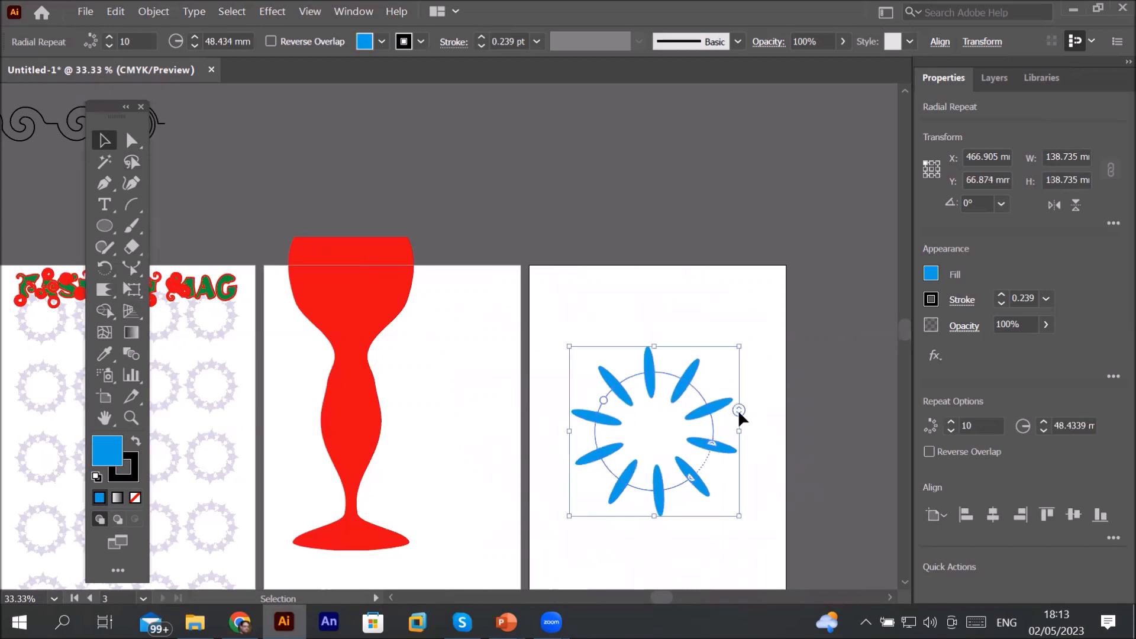
left_click_drag(737, 414, 765, 346)
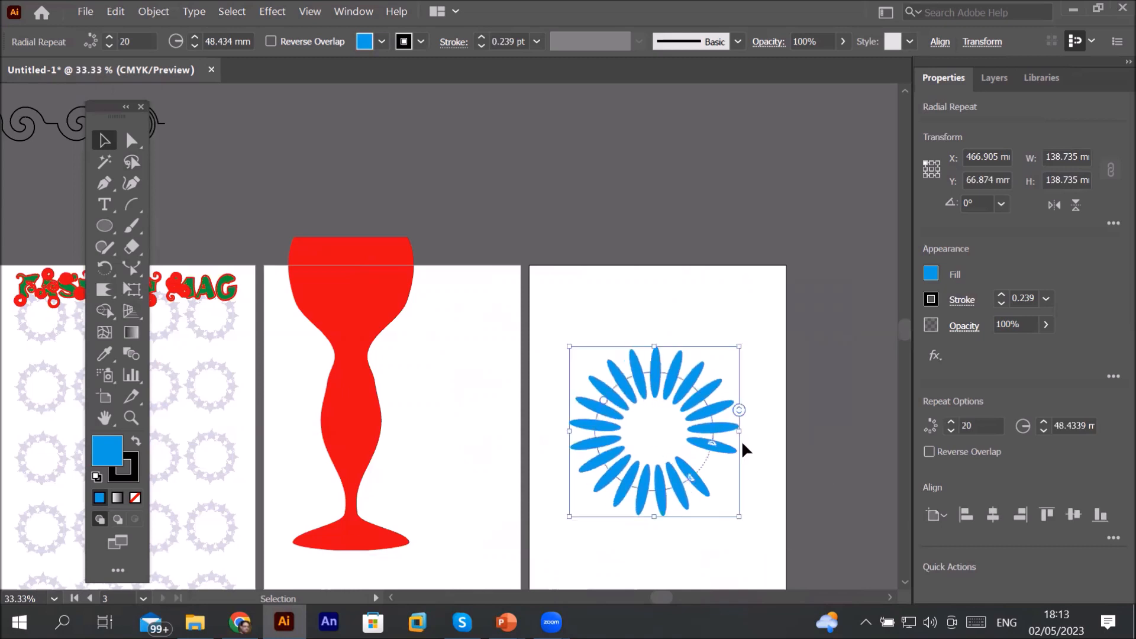
mouse_move(710, 450)
left_mouse_down()
mouse_move(716, 407)
mouse_move(702, 495)
mouse_move(710, 455)
left_mouse_up()
Step: Drag the ring's range handle to open a gap and raise the instance count to 36
left_click_drag(715, 373, 736, 424)
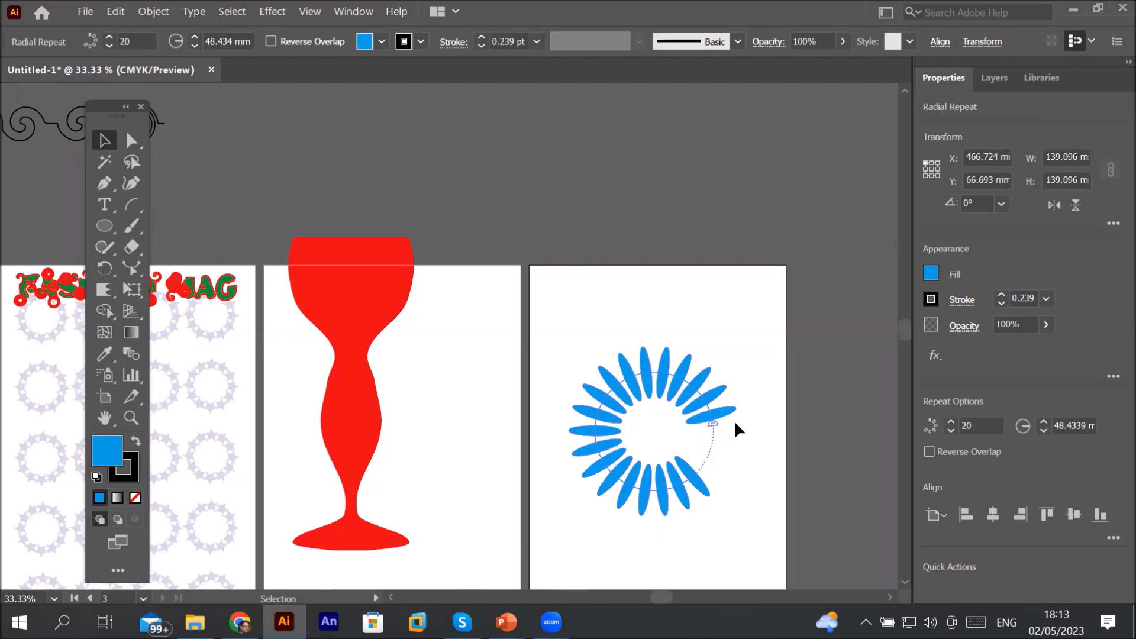
left_click_drag(736, 424, 732, 381)
left_click_drag(734, 387, 775, 296)
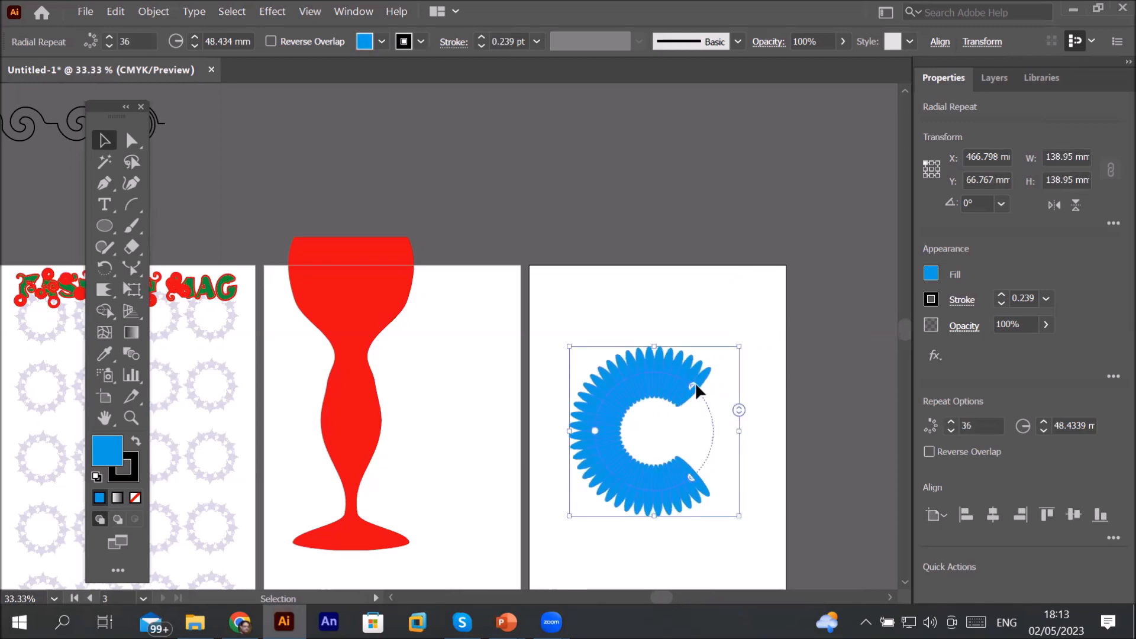
left_click_drag(695, 385, 704, 411)
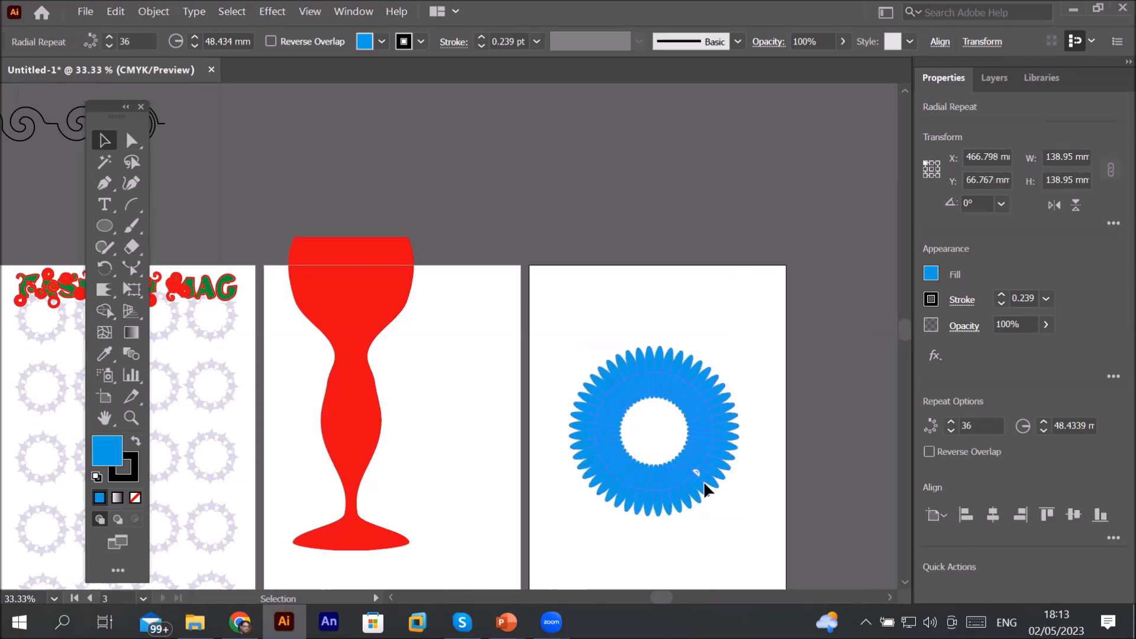
Step: Open a gap in the radial repeat ring and set its instance count to 32
left_click_drag(699, 473, 703, 374)
mouse_move(740, 407)
left_mouse_down()
mouse_move(734, 509)
mouse_move(743, 419)
left_mouse_up()
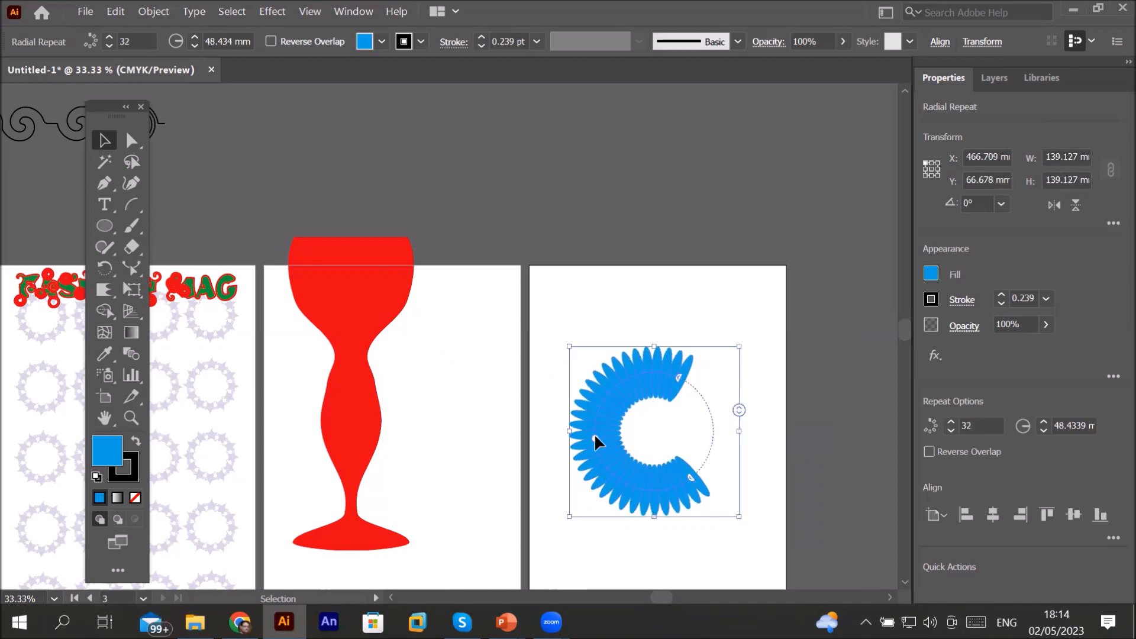
Step: Enlarge the radial repeat's radius to about 70.4 mm and move it above the artboard
mouse_move(592, 434)
left_mouse_down()
mouse_move(588, 417)
mouse_move(525, 433)
mouse_move(445, 426)
mouse_move(615, 421)
mouse_move(468, 424)
mouse_move(573, 421)
mouse_move(549, 440)
mouse_move(586, 435)
left_mouse_up()
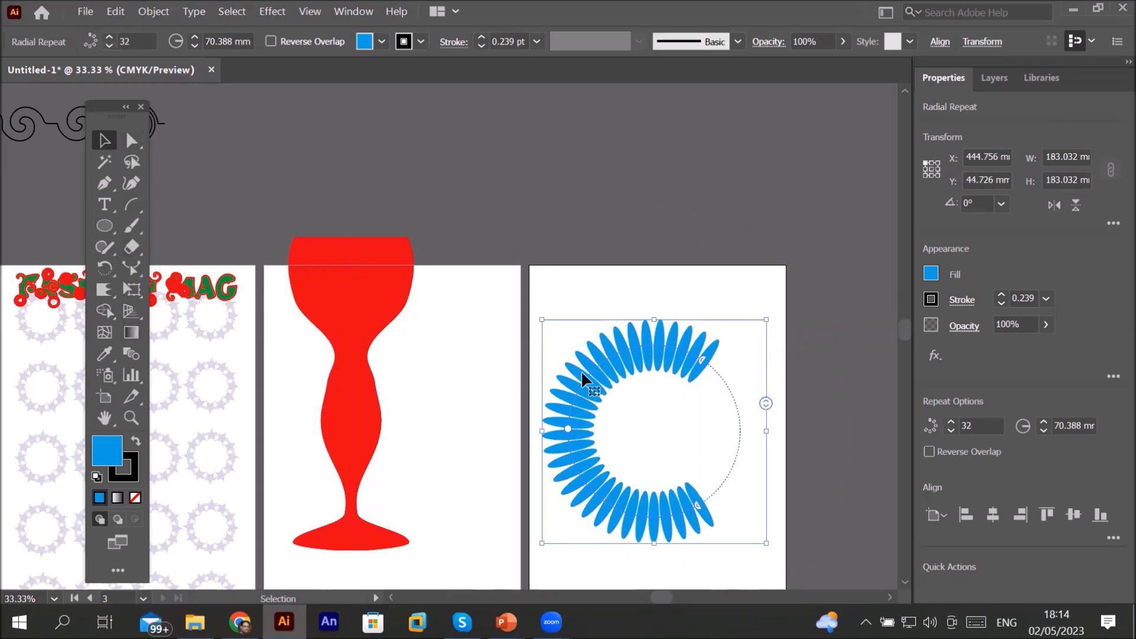
left_click_drag(591, 380, 631, 86)
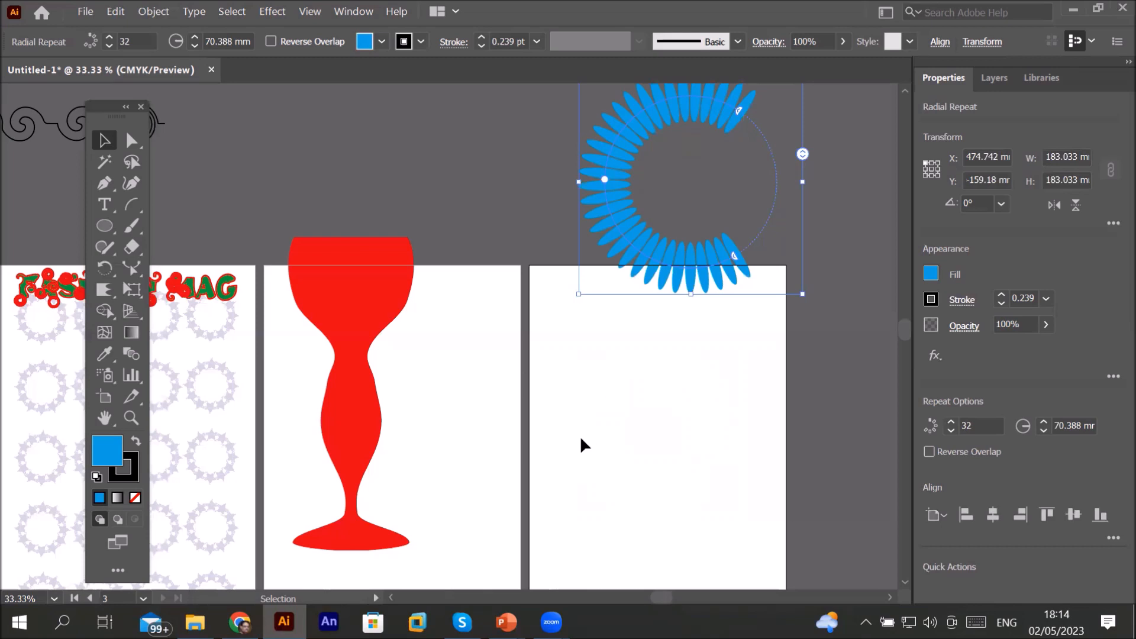
Step: Draw a blue circle about 40.7 mm wide on the third artboard and duplicate it diagonally beside it
left_click(104, 226)
left_click_drag(565, 377, 614, 424)
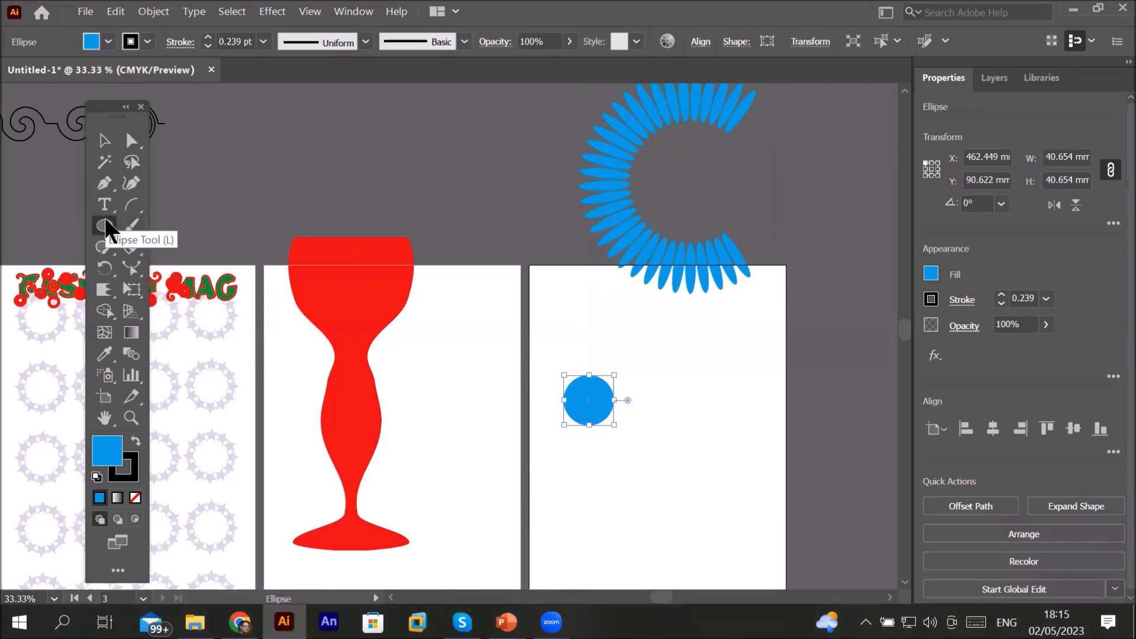
left_click(96, 138)
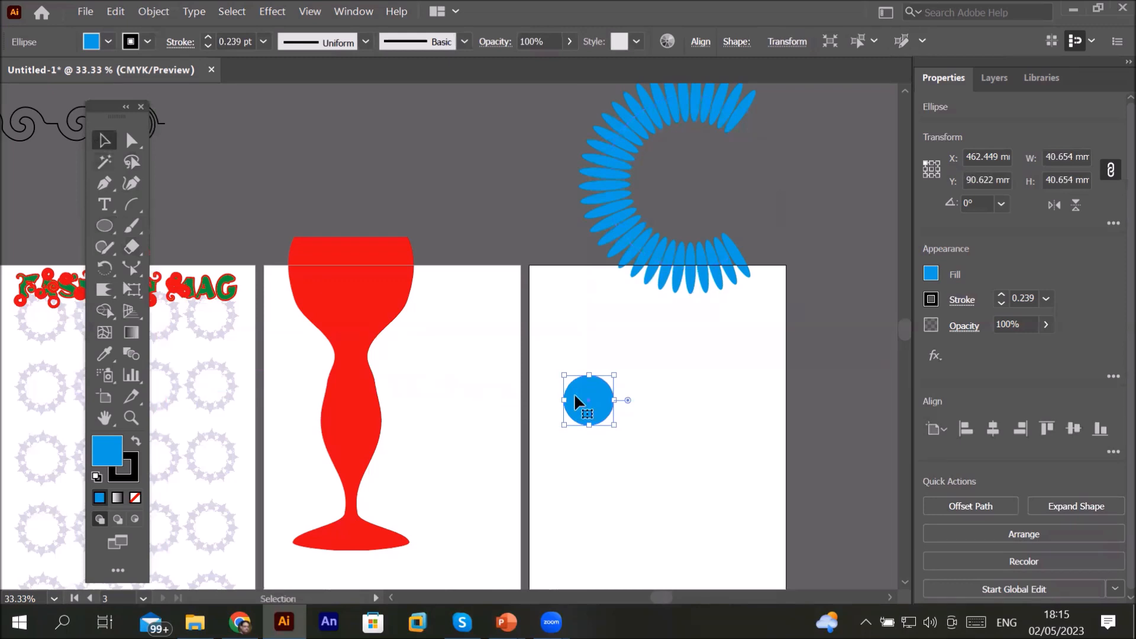
left_click_drag(577, 403, 624, 441, "alt")
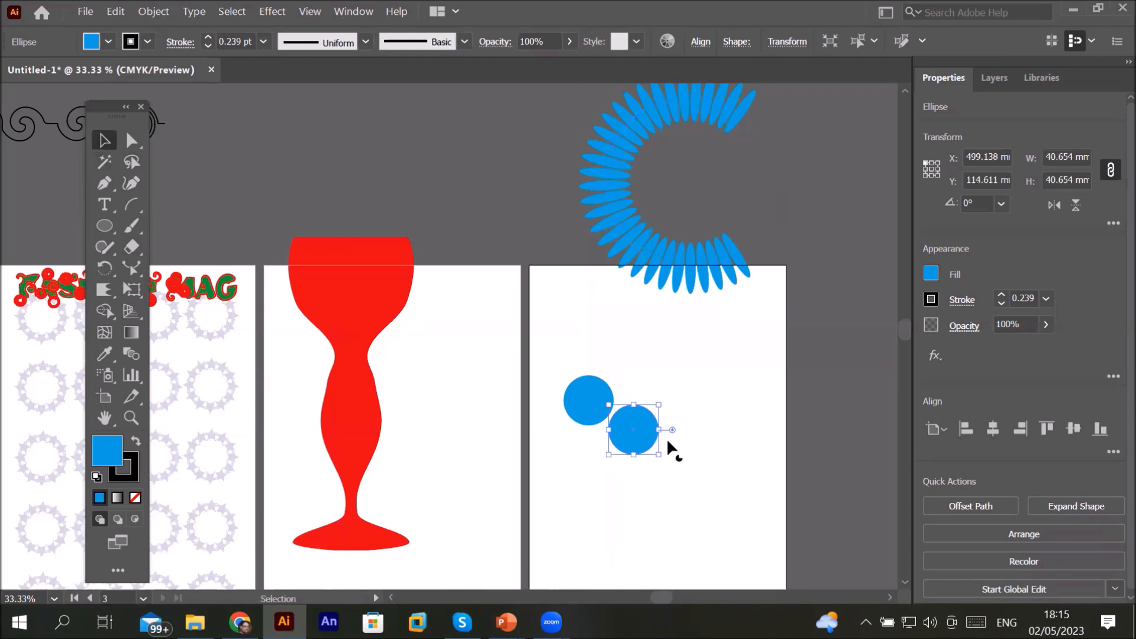
Step: Shrink the duplicate circle to about 13 mm inside the first circle and fill it black as a pupil
mouse_move(657, 458)
left_mouse_down()
mouse_move(598, 398)
mouse_move(589, 418)
left_mouse_up()
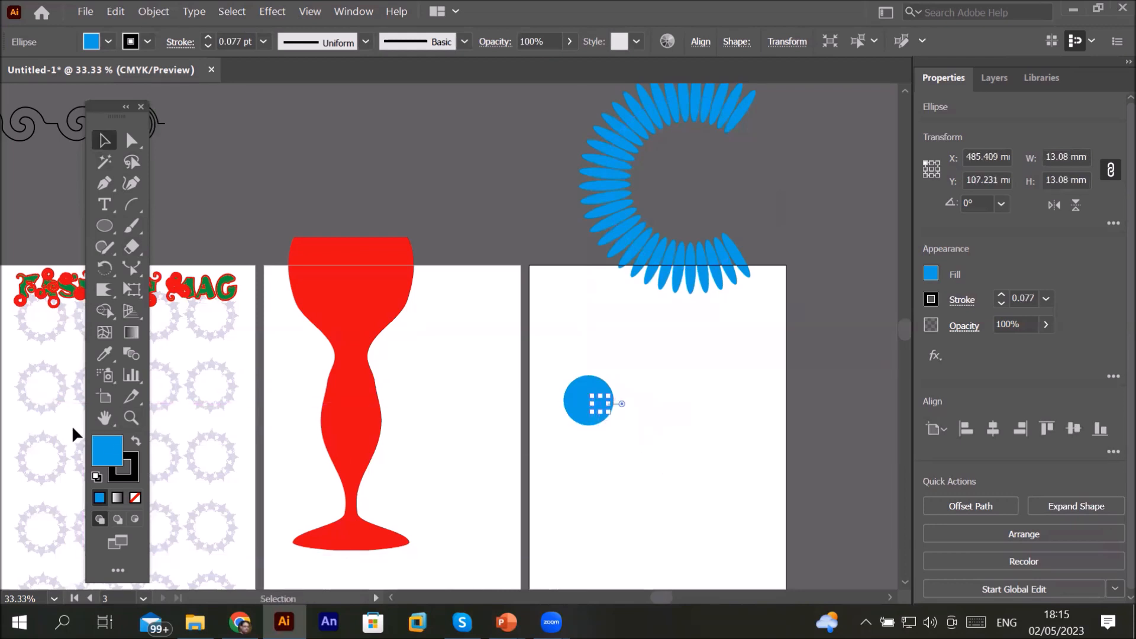
left_click(106, 43)
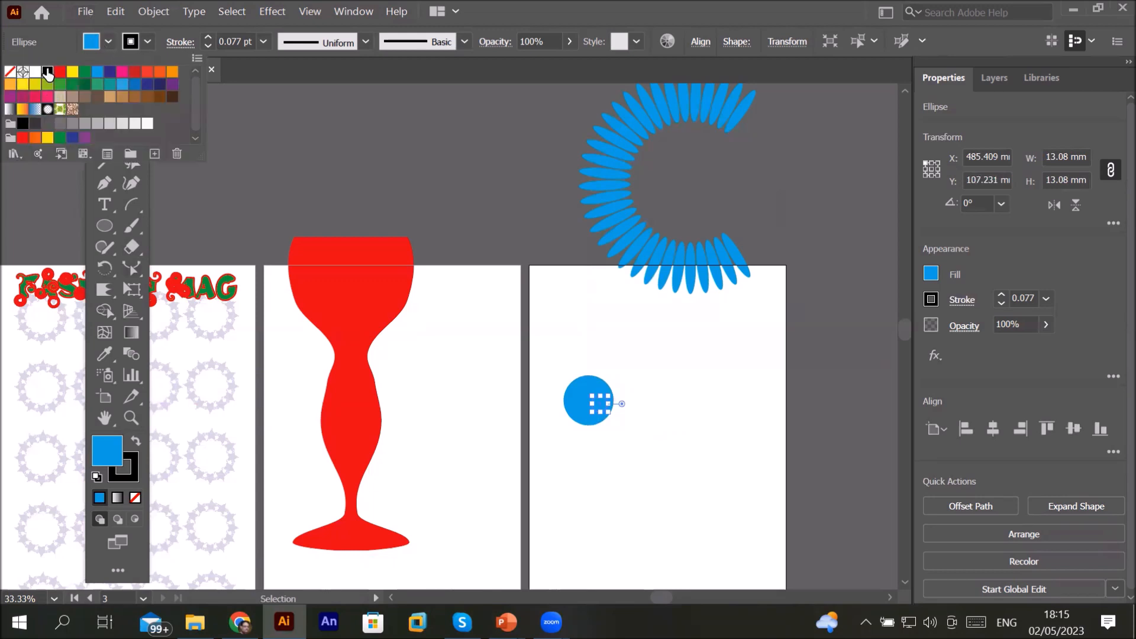
left_click(48, 72)
left_click(579, 497)
left_click(579, 495)
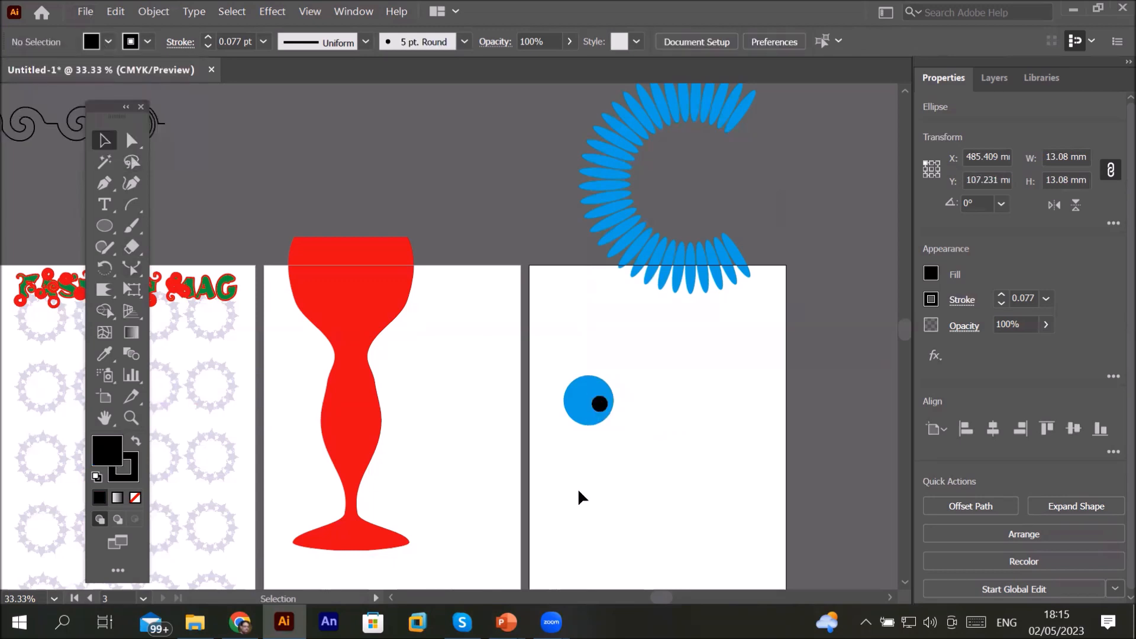
Step: Select the eye and set the Repeat Options to Mirror with a 90° axis
left_click_drag(554, 363, 641, 466)
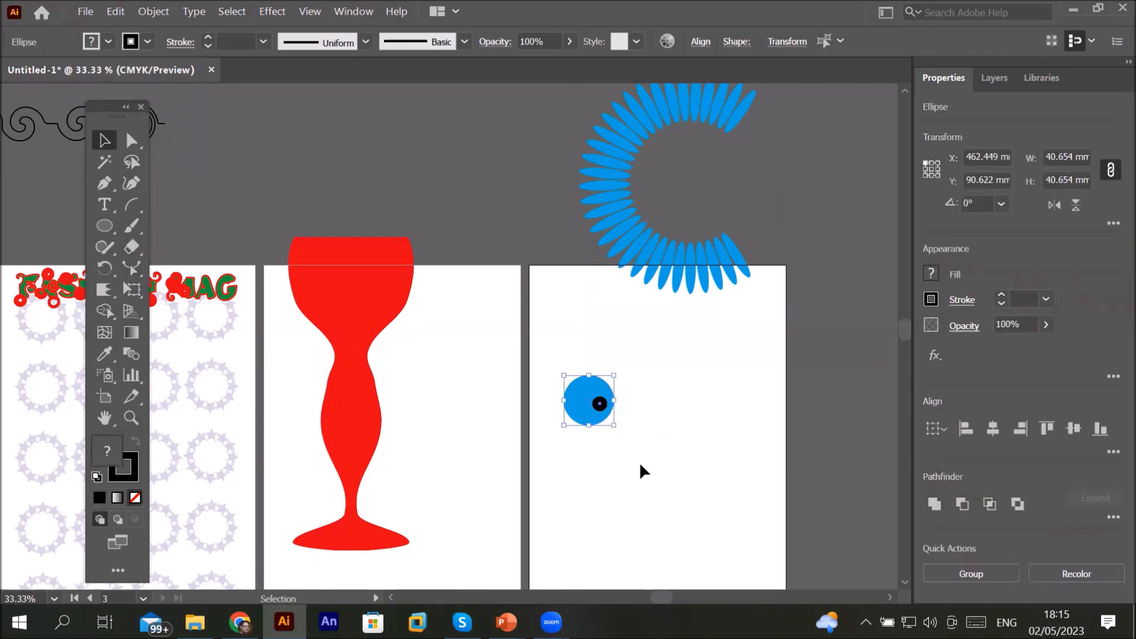
left_click(158, 13)
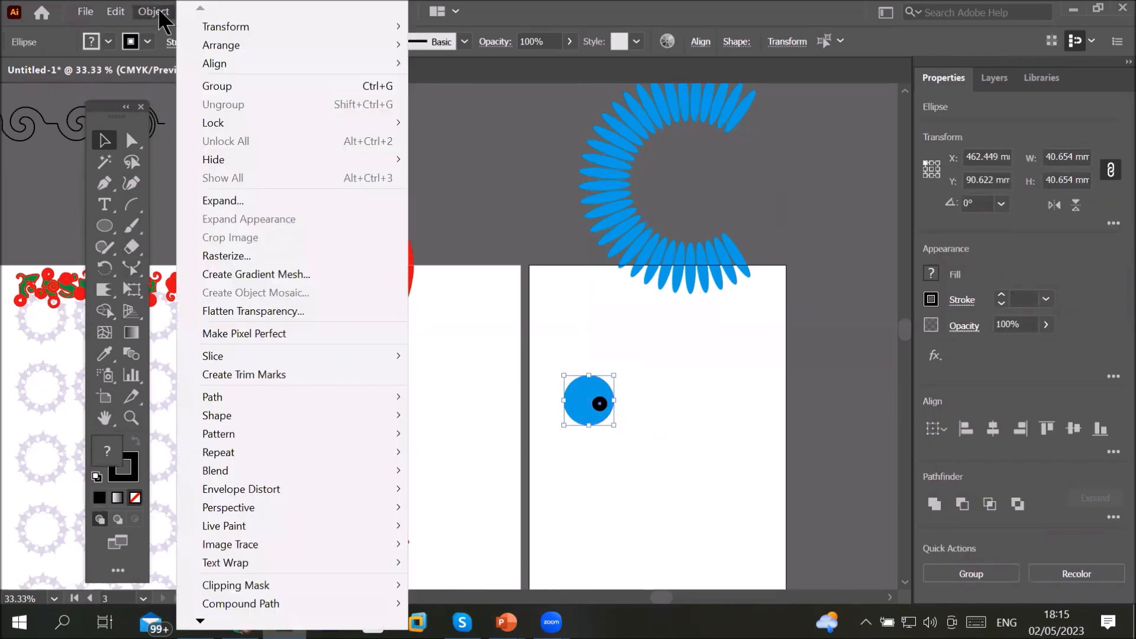
mouse_move(272, 460)
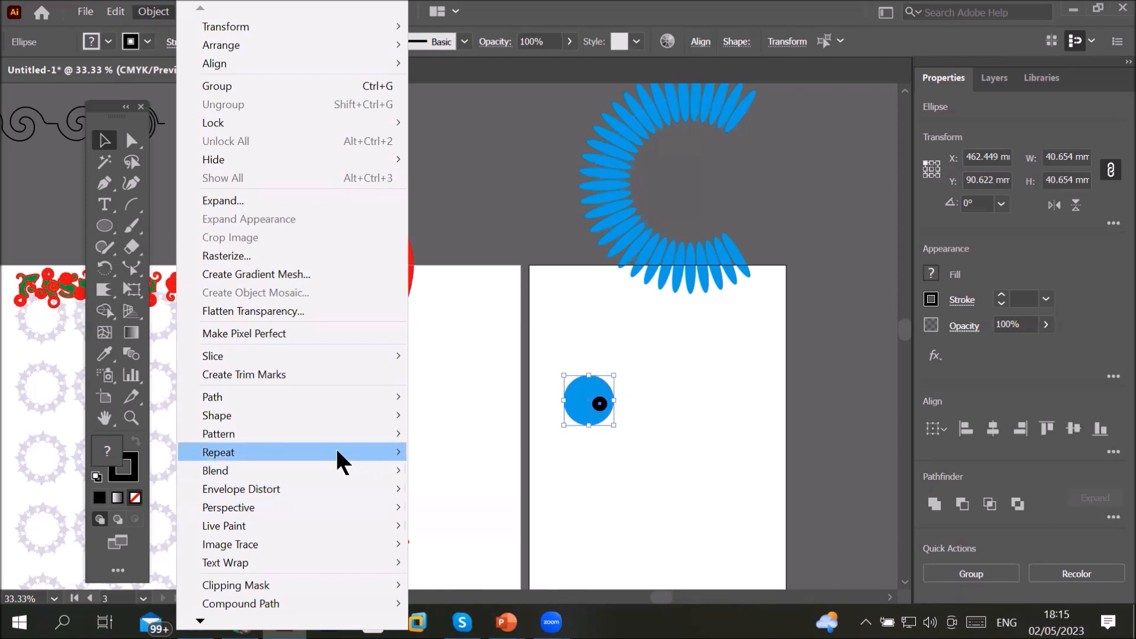
mouse_move(338, 452)
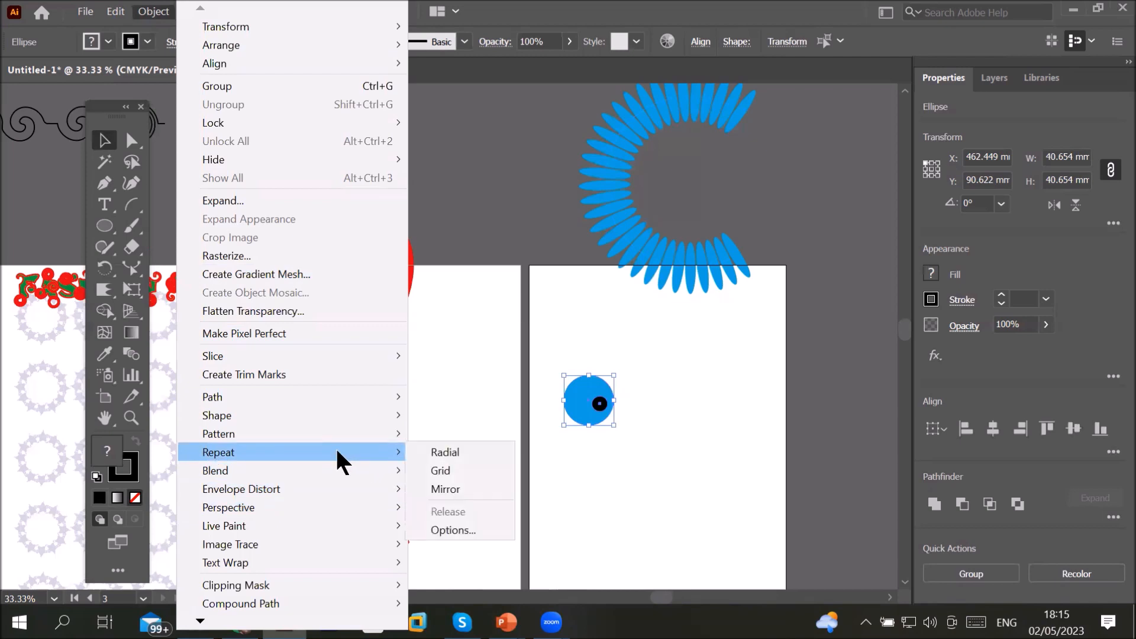
left_click(477, 524)
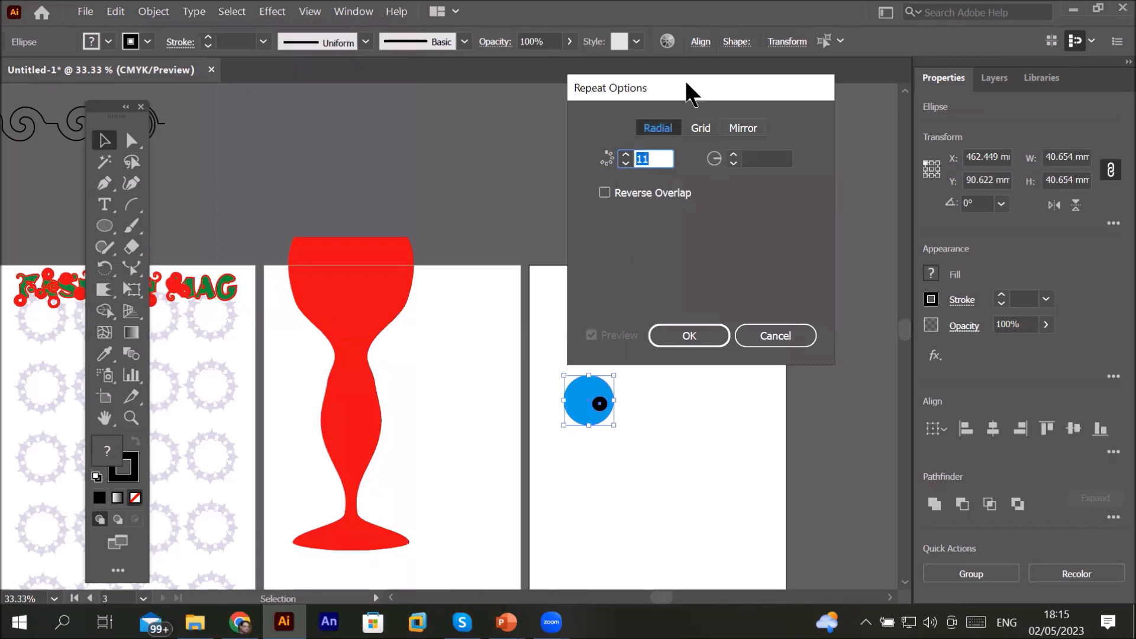
left_click_drag(685, 80, 345, 127)
left_click(402, 177)
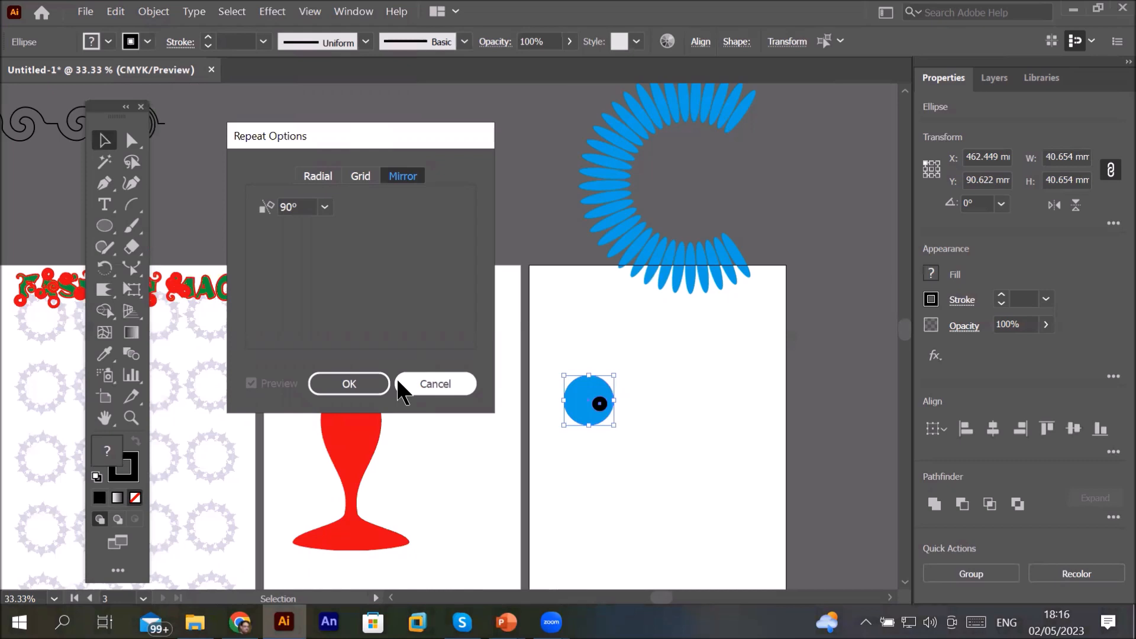
left_click(336, 383)
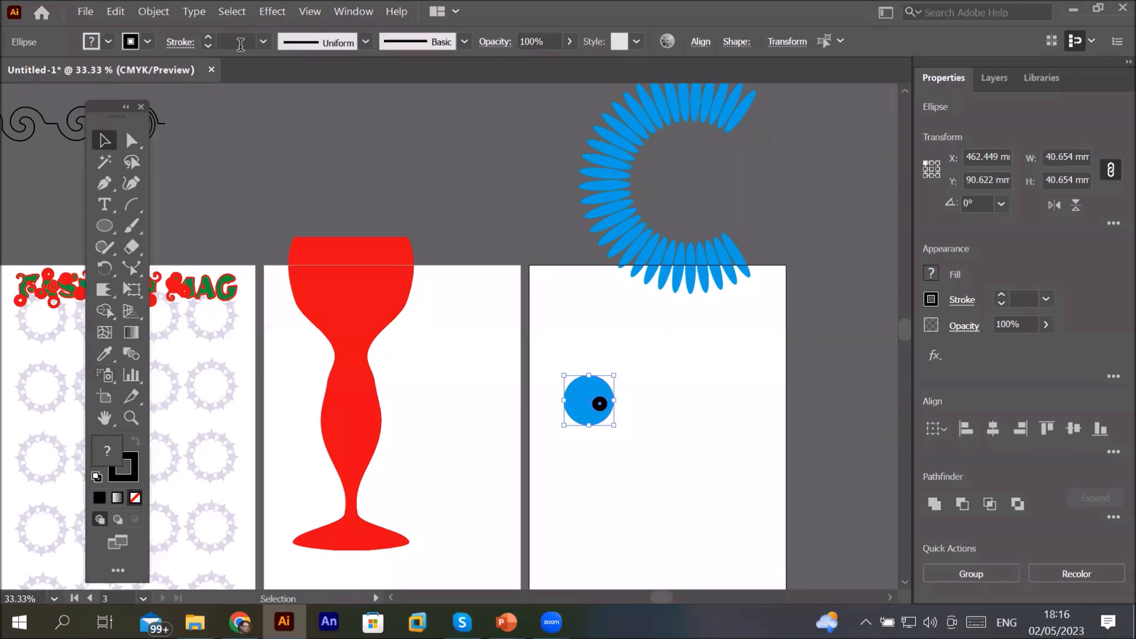
left_click(159, 15)
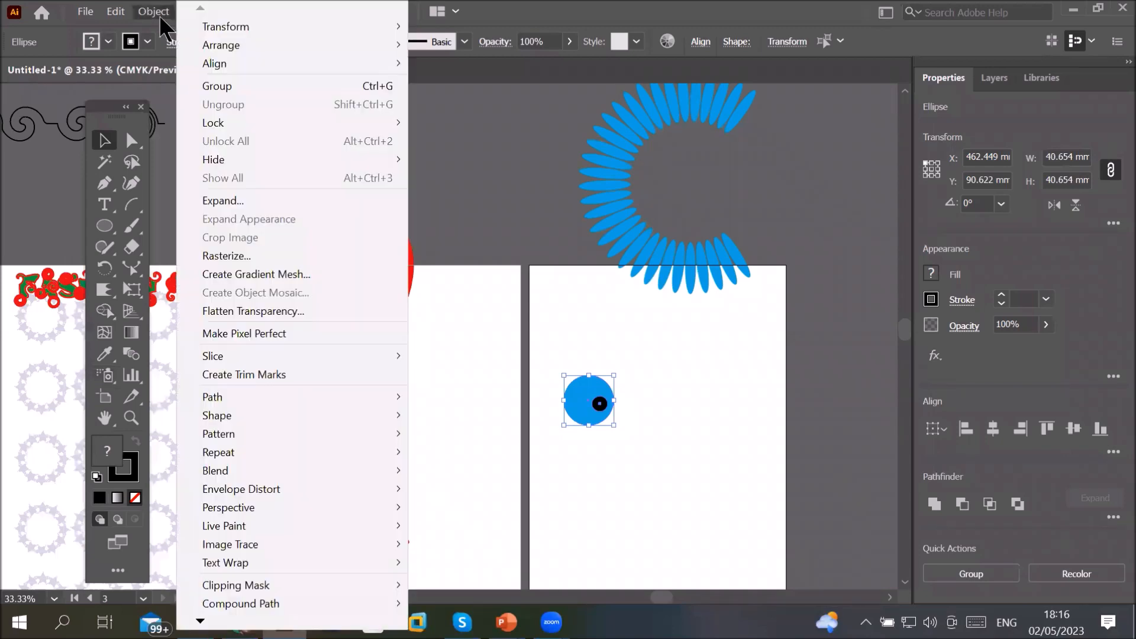
mouse_move(240, 454)
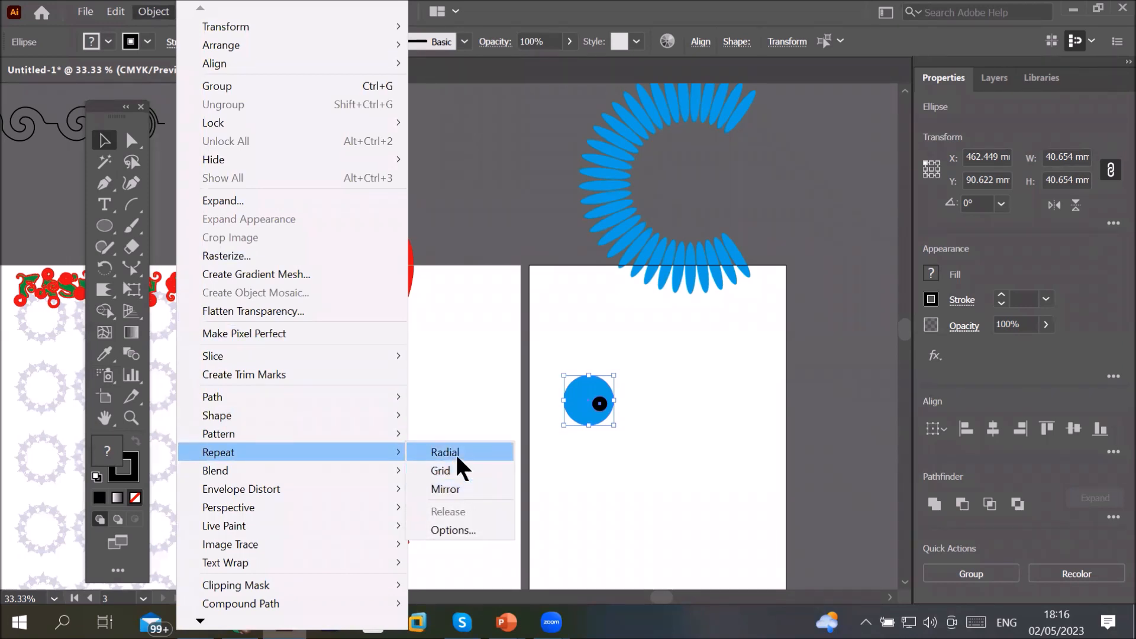
left_click(462, 528)
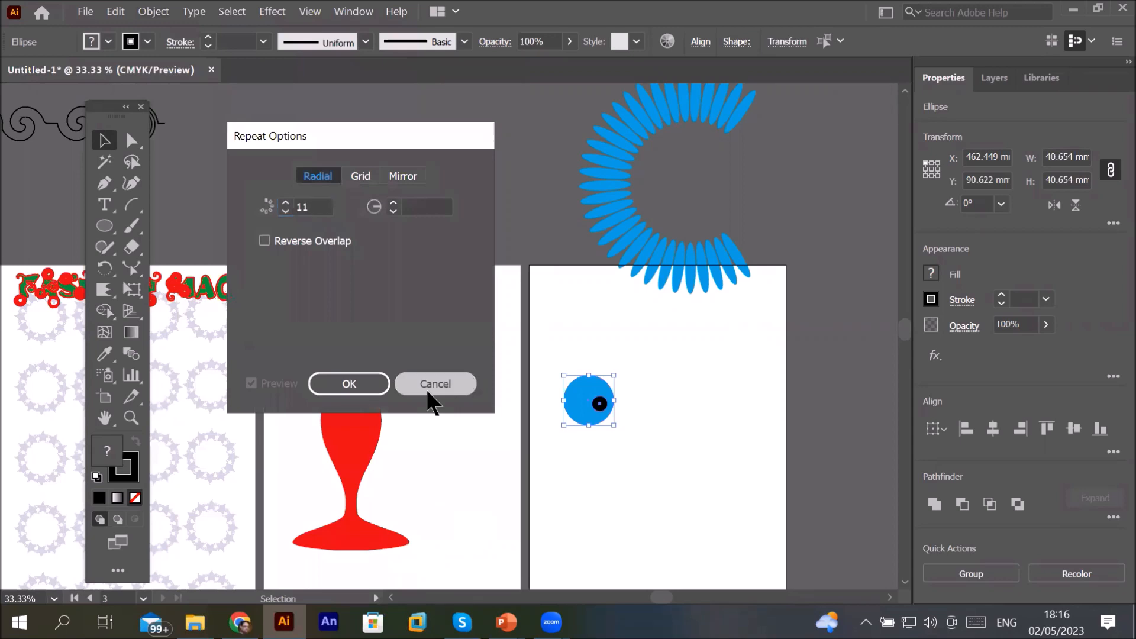
left_click(427, 390)
Step: Apply a Mirror repeat to the eye
left_click(154, 12)
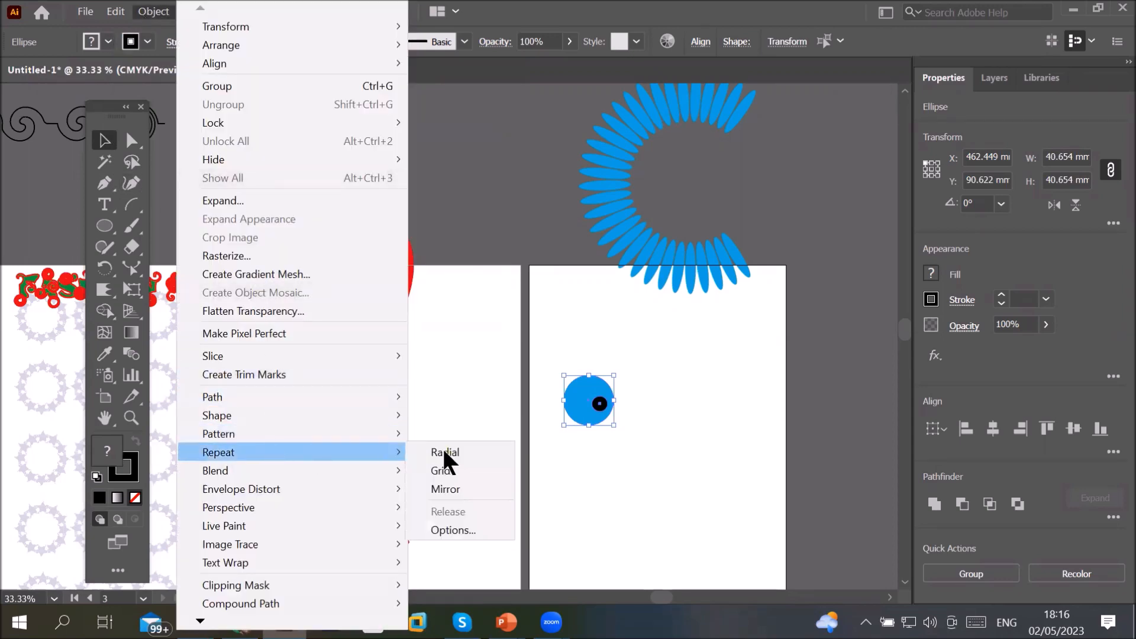
left_click(478, 490)
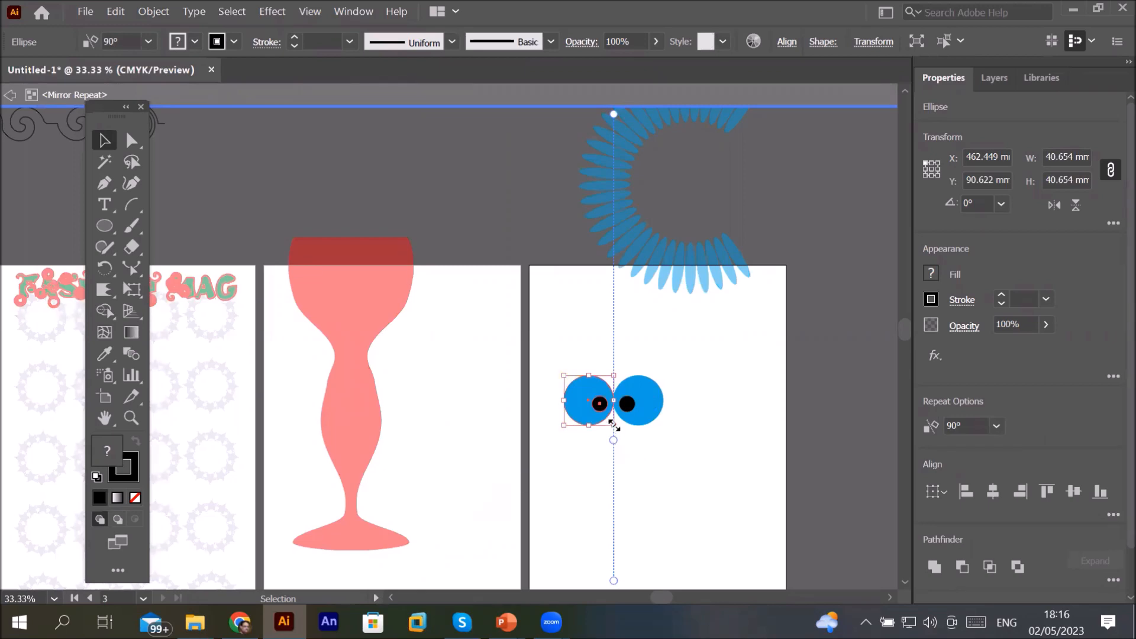
left_click_drag(614, 404, 650, 409)
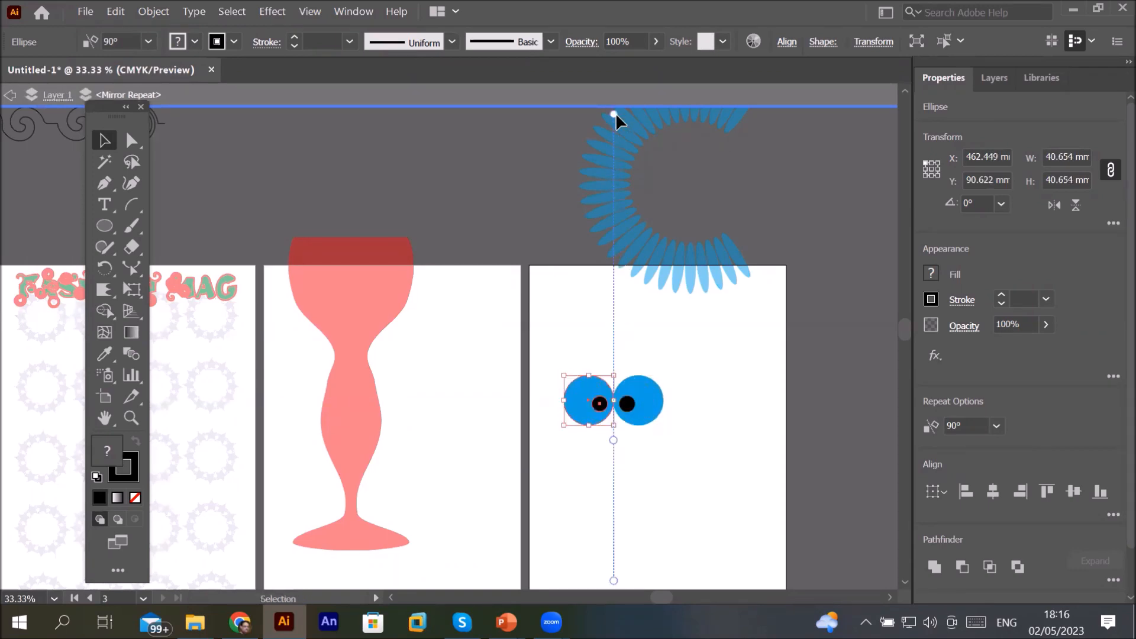
Step: Tilt the mirror axis to about 89.58° and move it so the two eyes sit apart
left_click_drag(616, 112, 609, 374)
left_click_drag(650, 254, 614, 322)
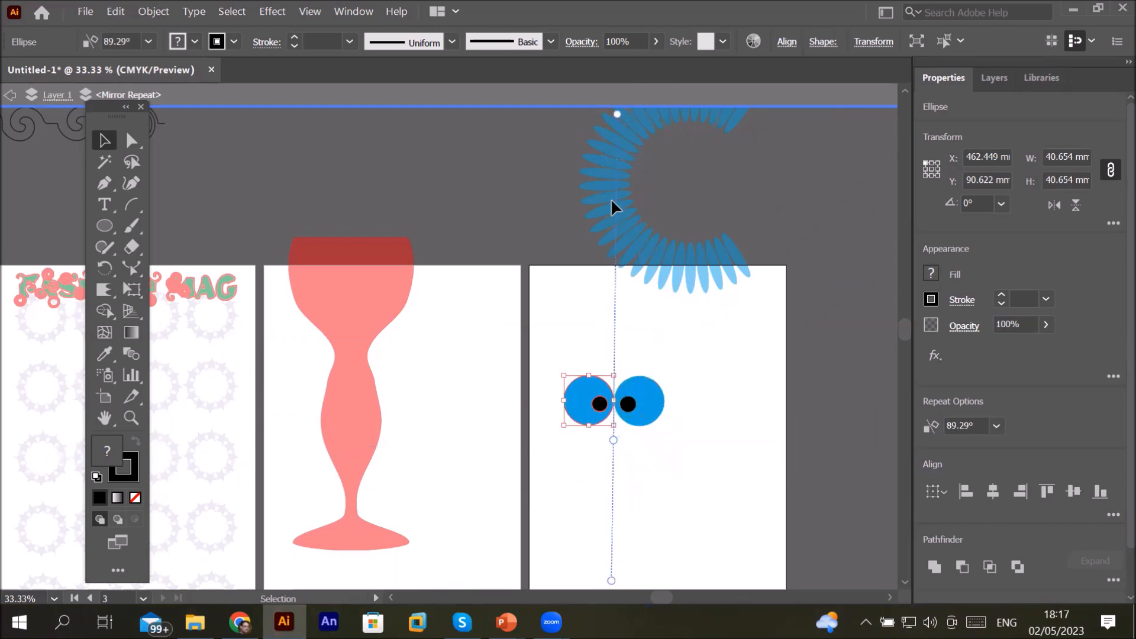
left_click_drag(619, 115, 613, 245)
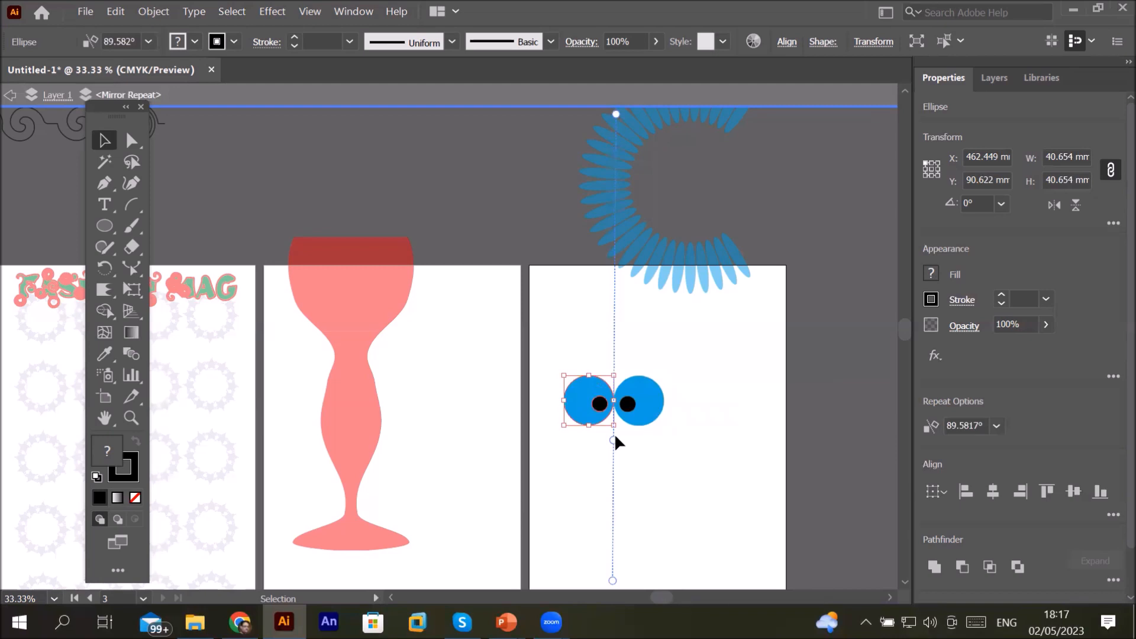
left_click_drag(612, 436, 631, 571)
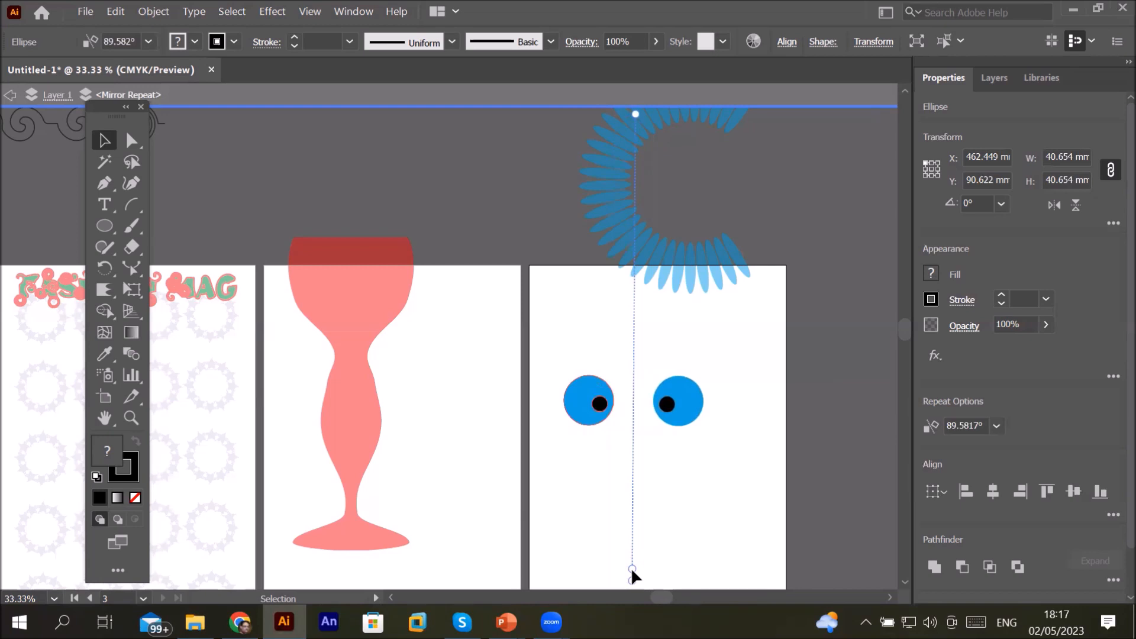
Step: Adjust the mirror axis handle and exit the mirror repeat's isolation mode
scroll(741, 423, "down", 3, "alt")
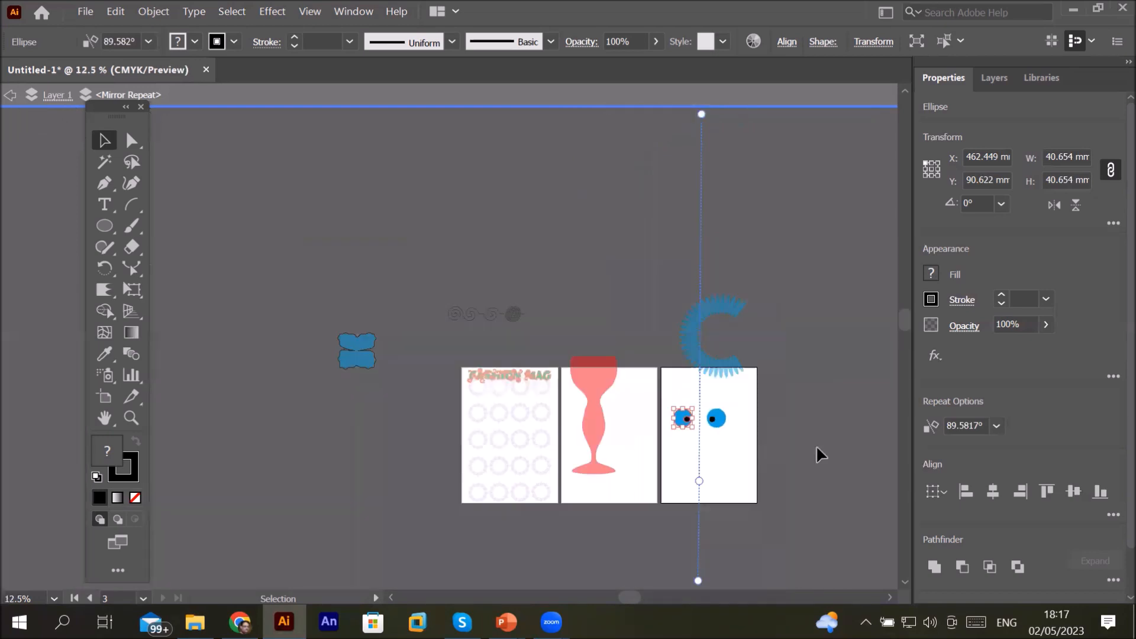
left_click_drag(905, 321, 905, 347)
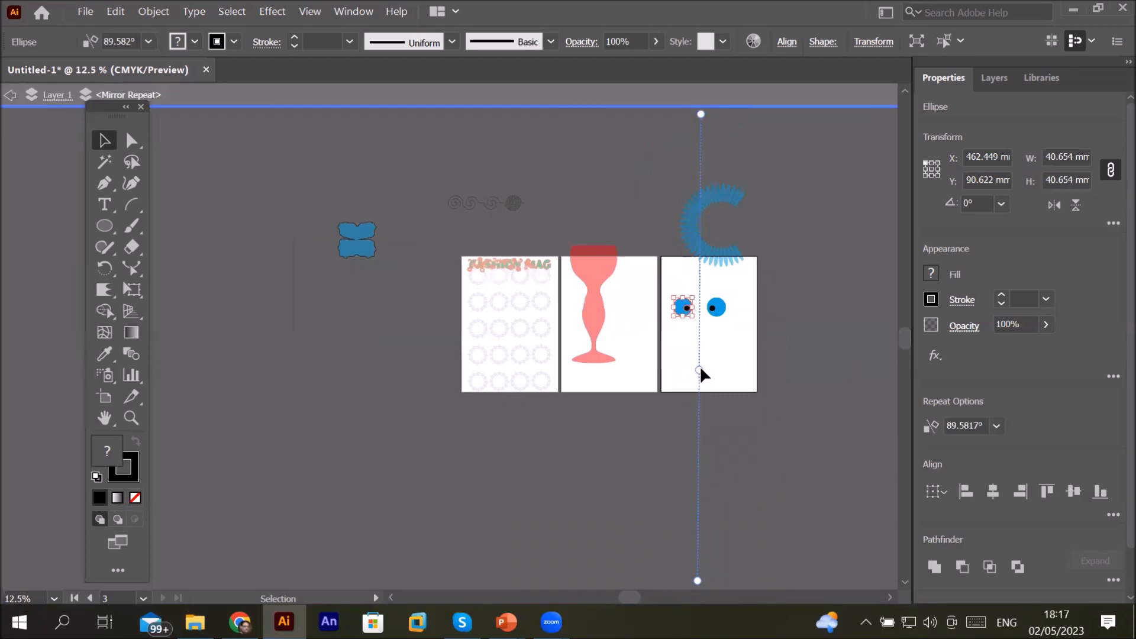
left_click_drag(700, 355, 700, 329)
scroll(754, 276, "up", 2)
left_click(12, 95)
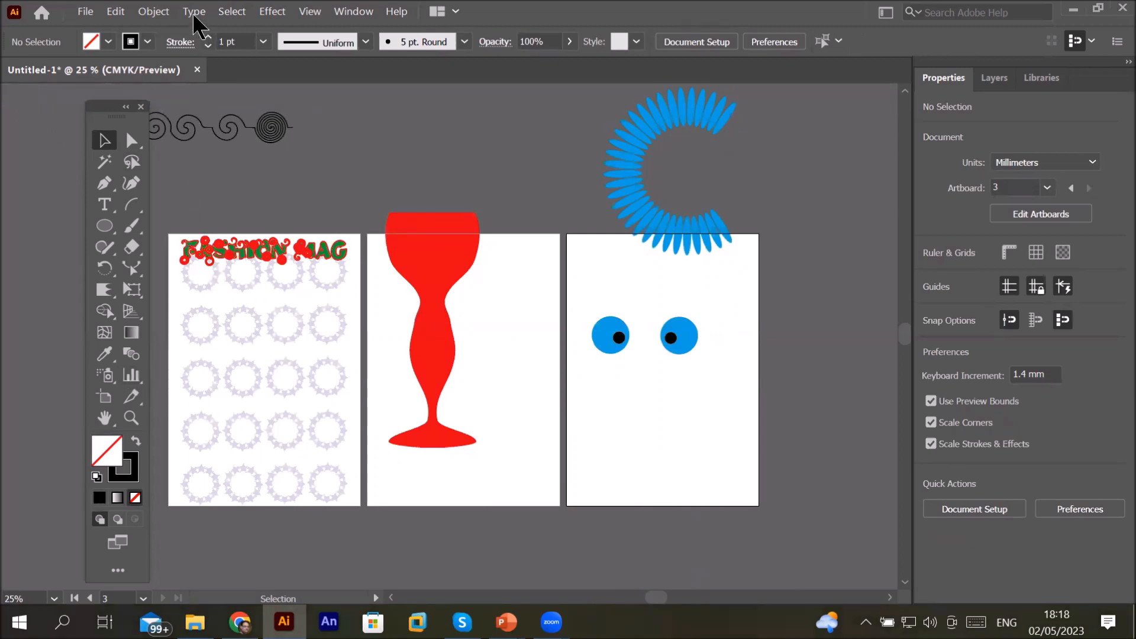
Step: Select the mirrored pair of eyes
left_click(158, 14)
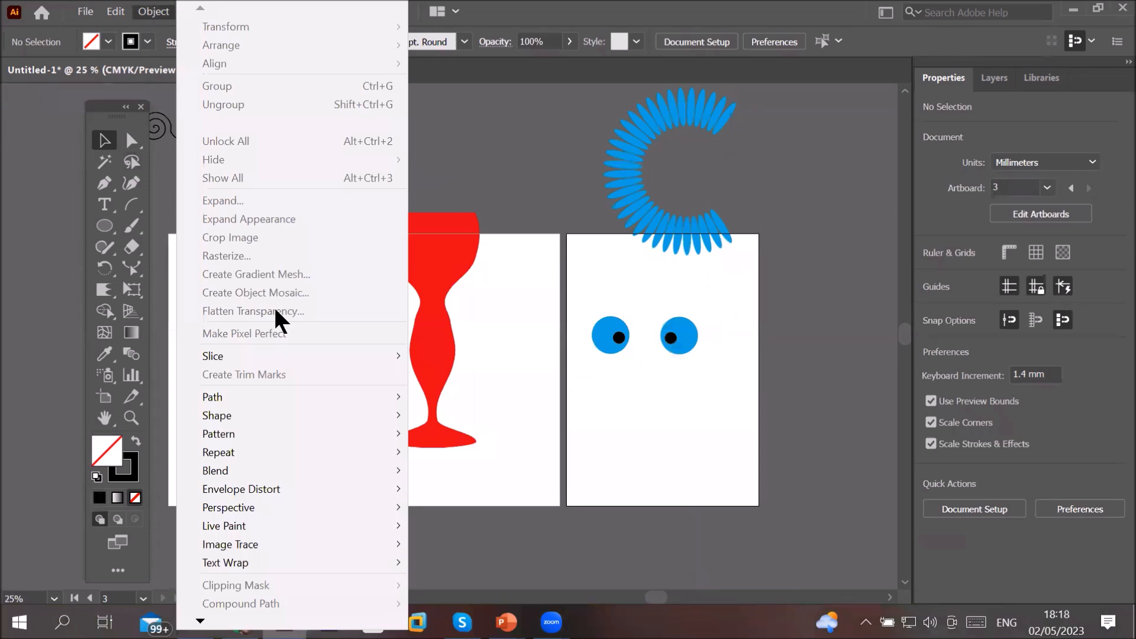
mouse_move(309, 454)
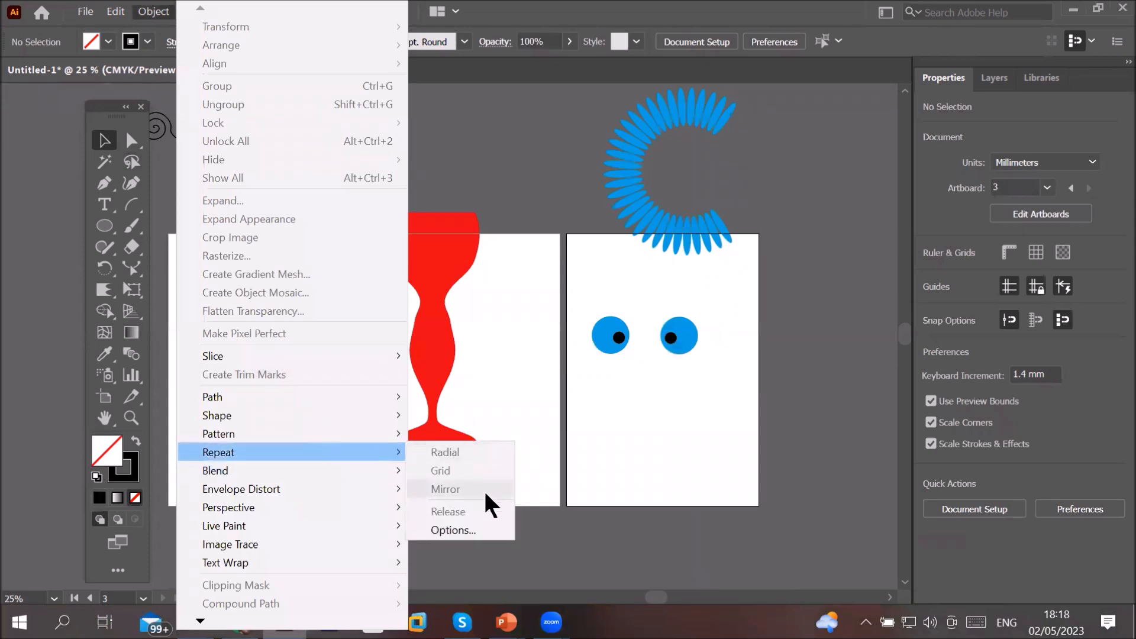
left_click(606, 324)
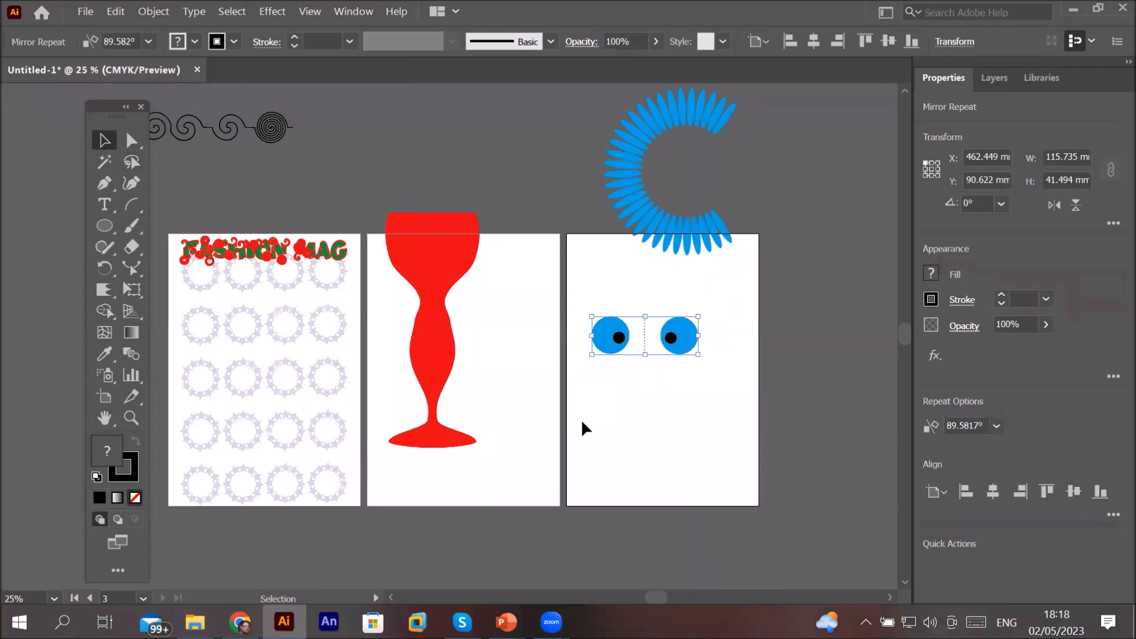
Step: Draw a Paintbrush curve around the left eye and undo it
left_click(132, 225)
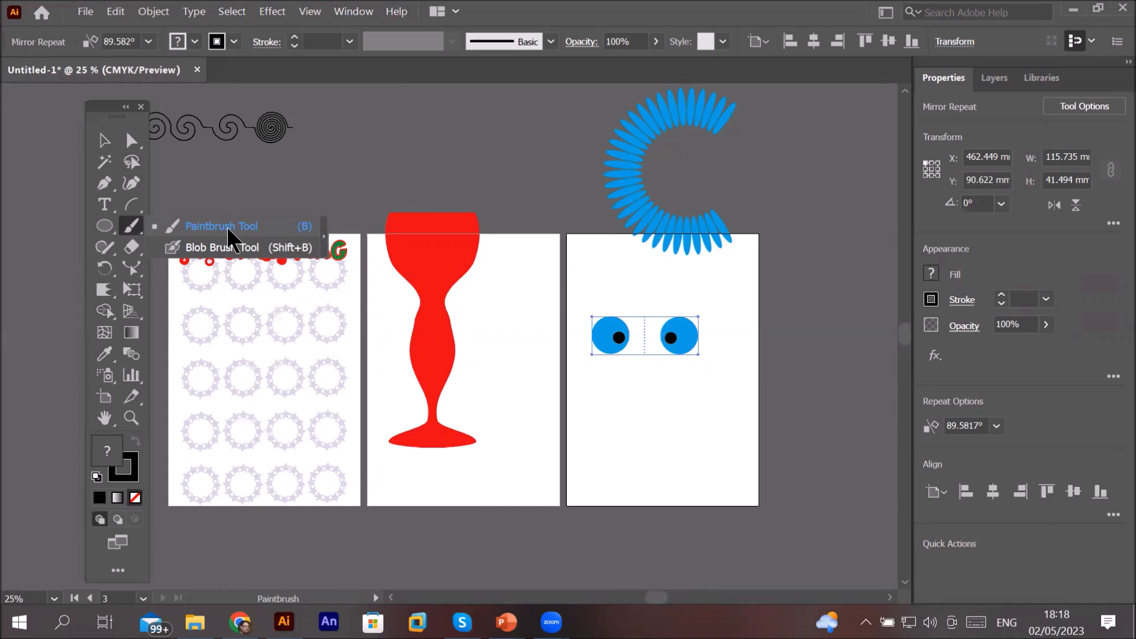
left_click(228, 225)
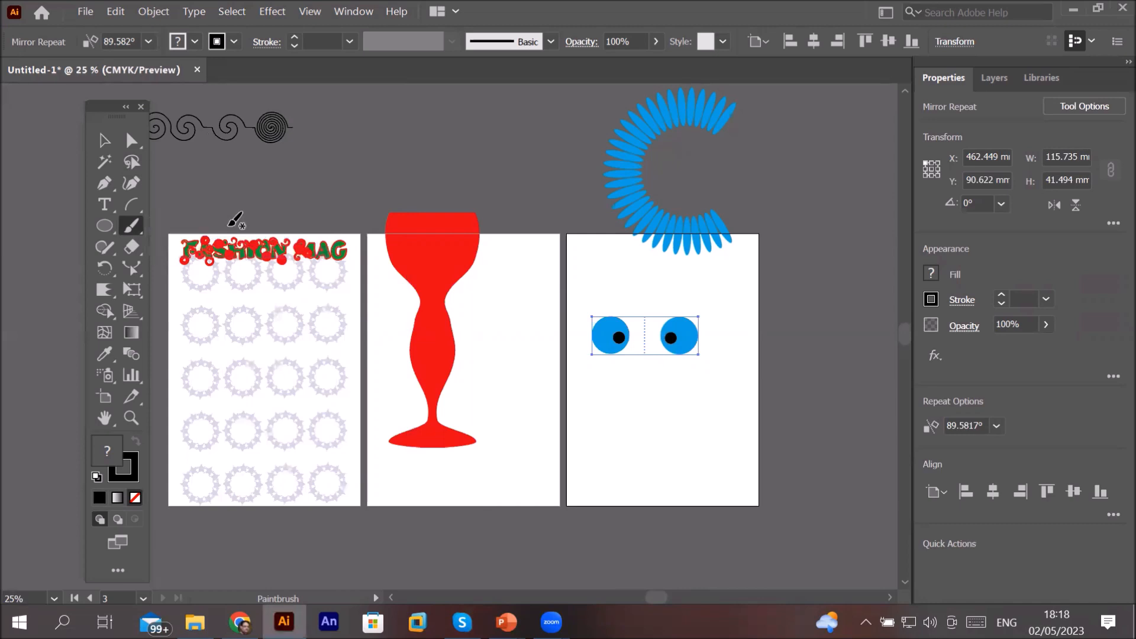
mouse_move(639, 314)
left_mouse_down()
mouse_move(610, 282)
mouse_move(583, 285)
mouse_move(568, 311)
mouse_move(570, 379)
mouse_move(639, 425)
left_mouse_up()
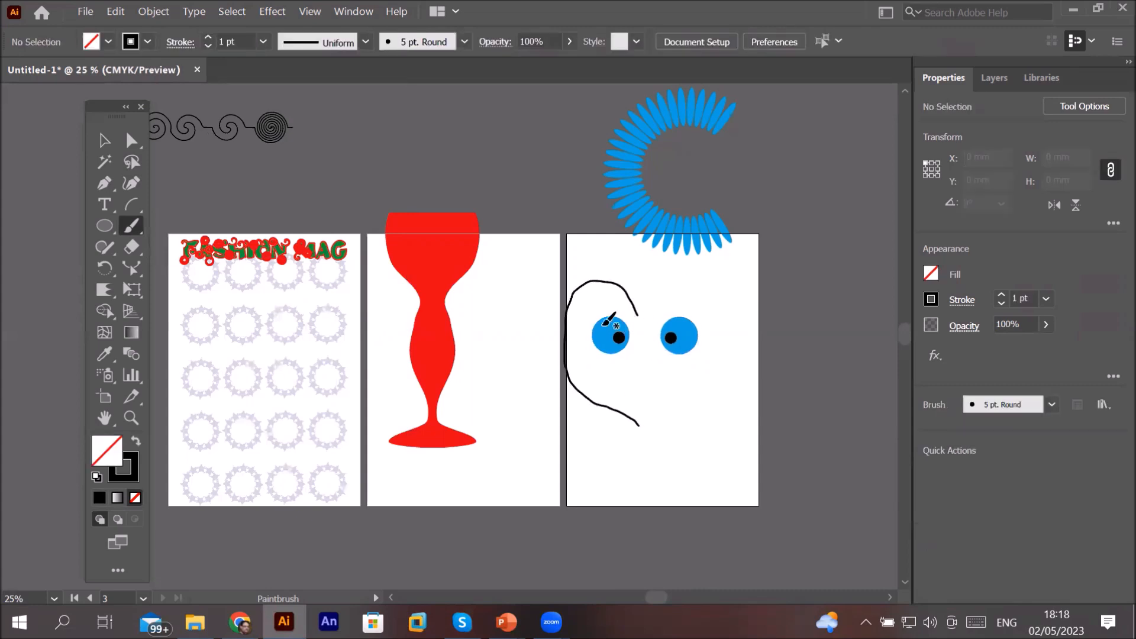
key("ctrl+z")
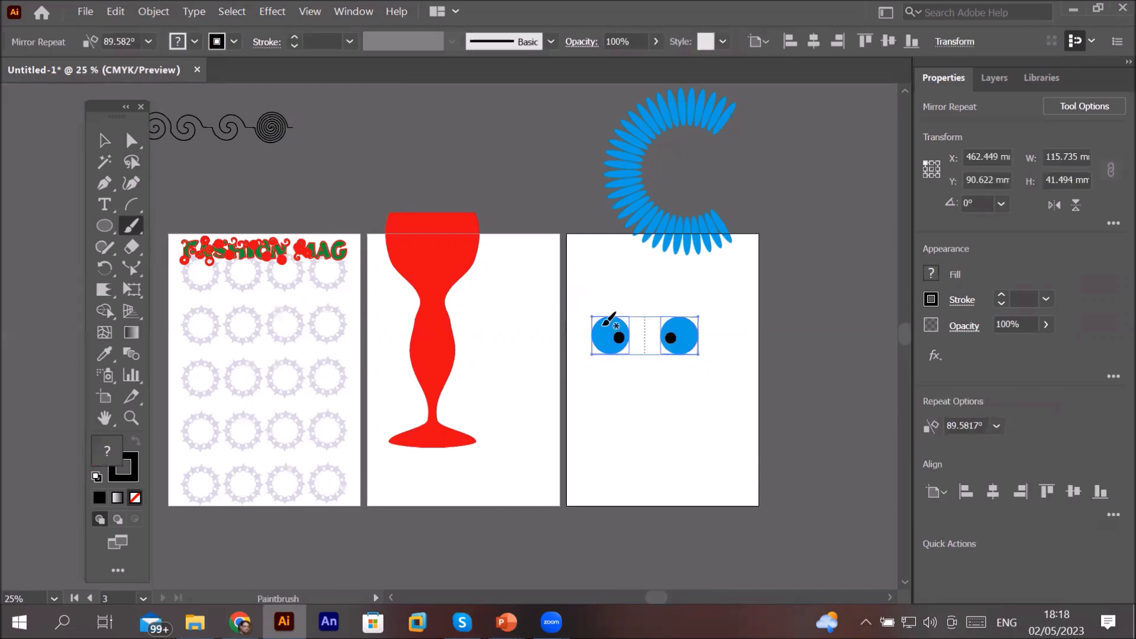
Step: Release the mirror repeat, leaving a single eye
left_click(138, 10)
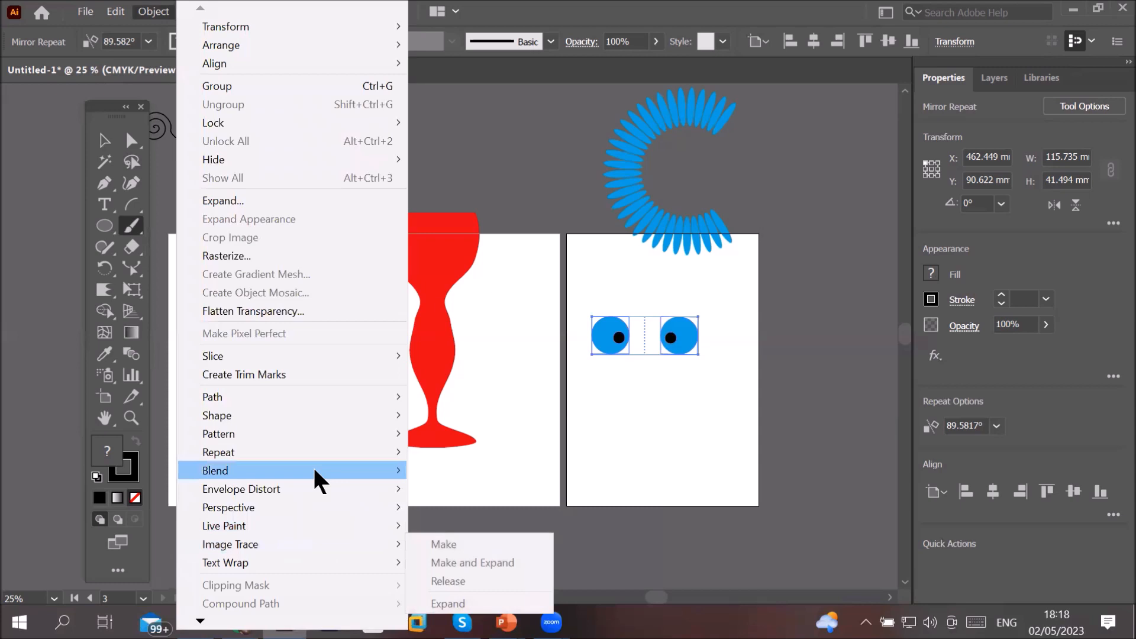
mouse_move(327, 454)
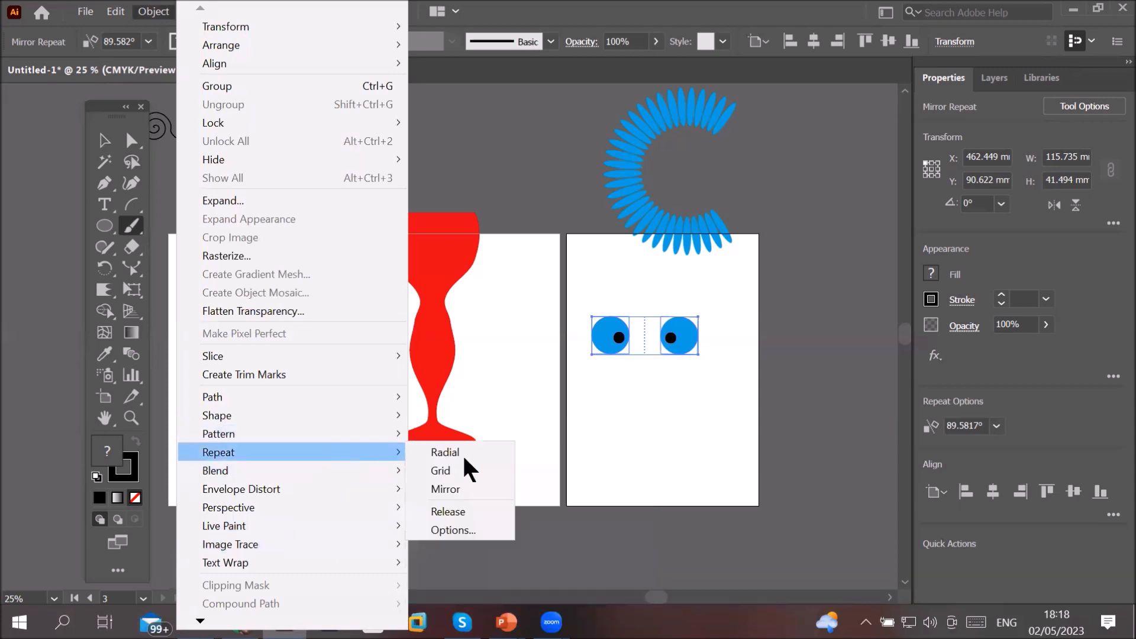
left_click(490, 512)
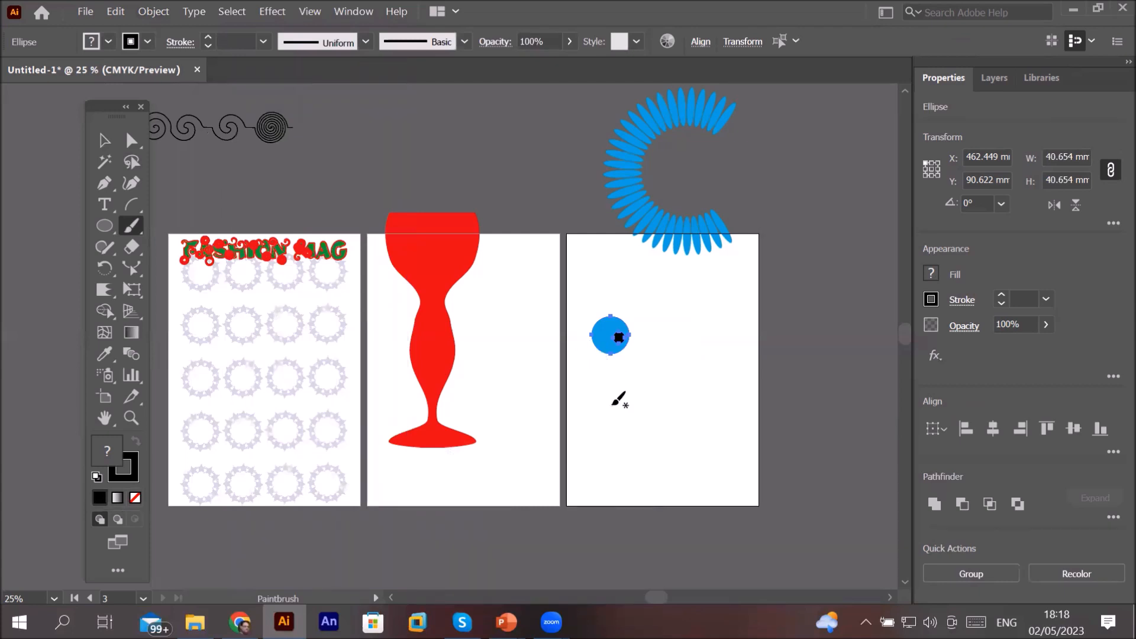
Step: Apply a Mirror repeat to the single eye
left_click(103, 141)
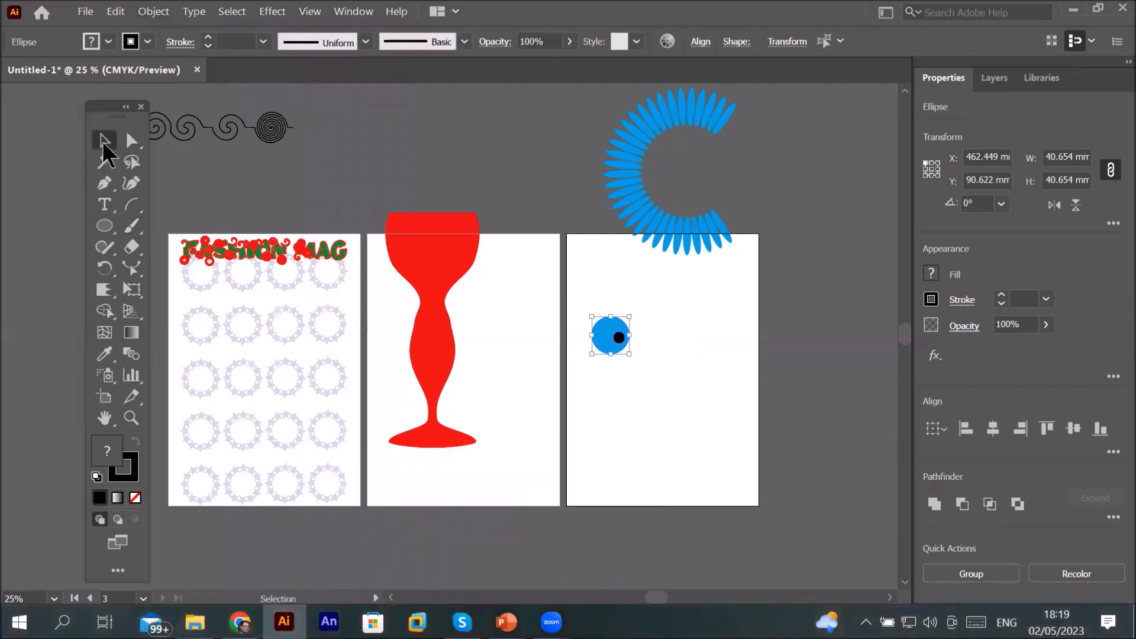
left_click(153, 13)
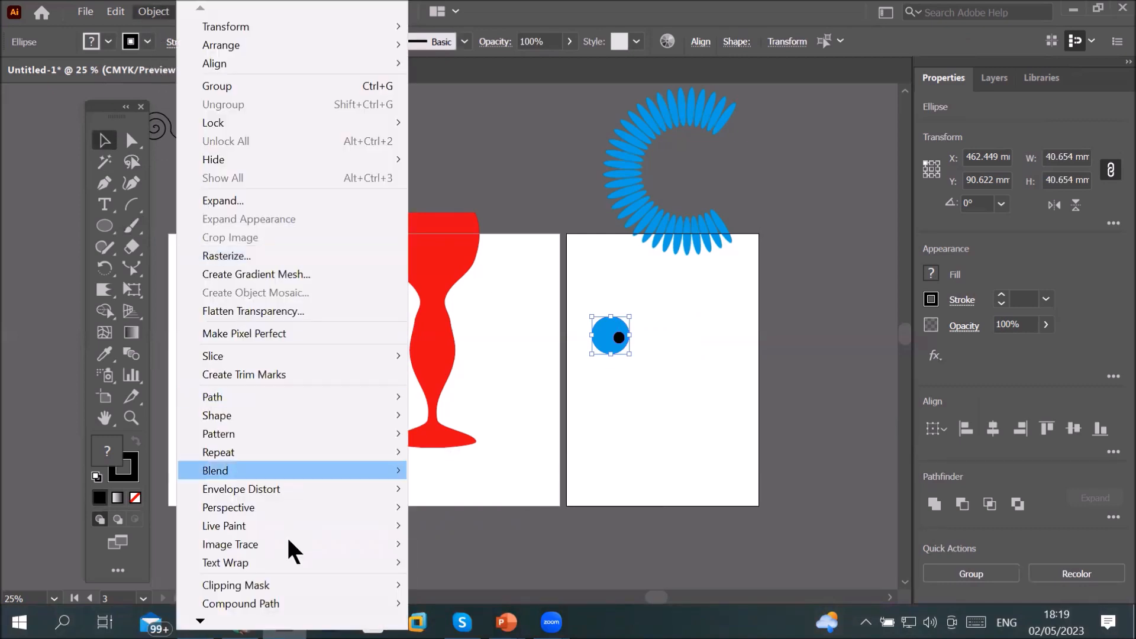
mouse_move(335, 453)
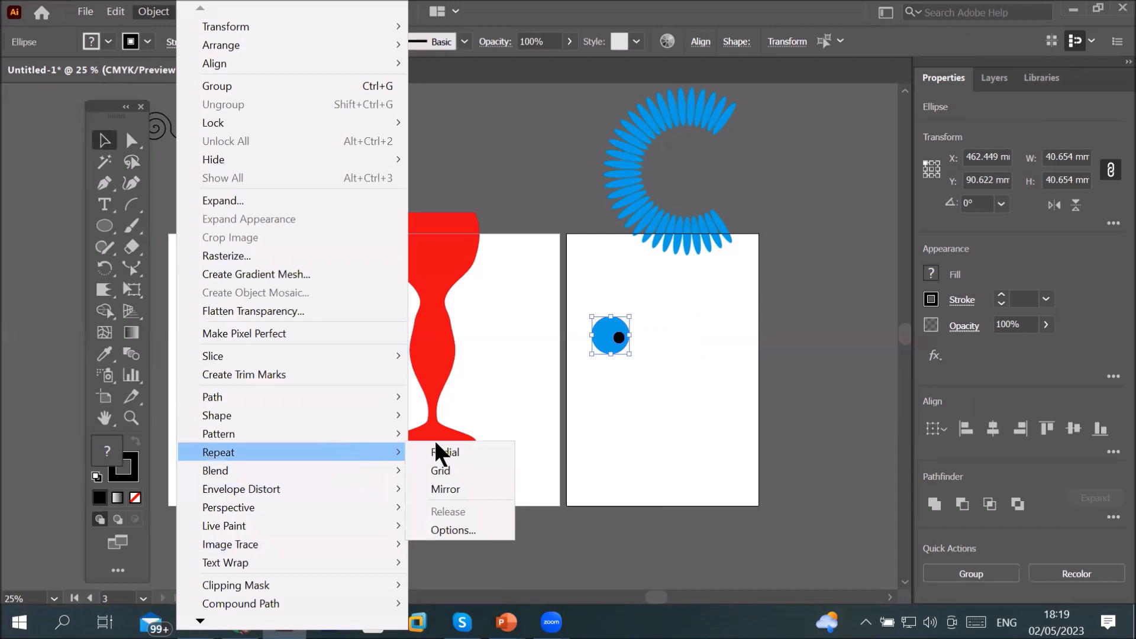
left_click(445, 489)
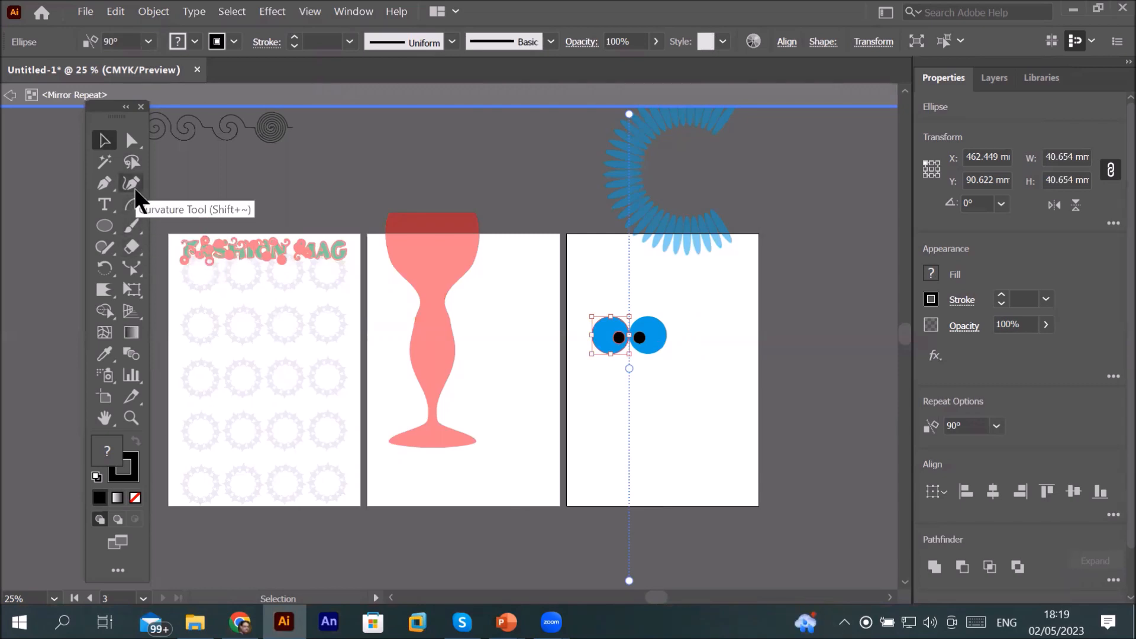
Step: Paint a head outline and a row of hair inside the mirror repeat with the Paintbrush
left_click(133, 228)
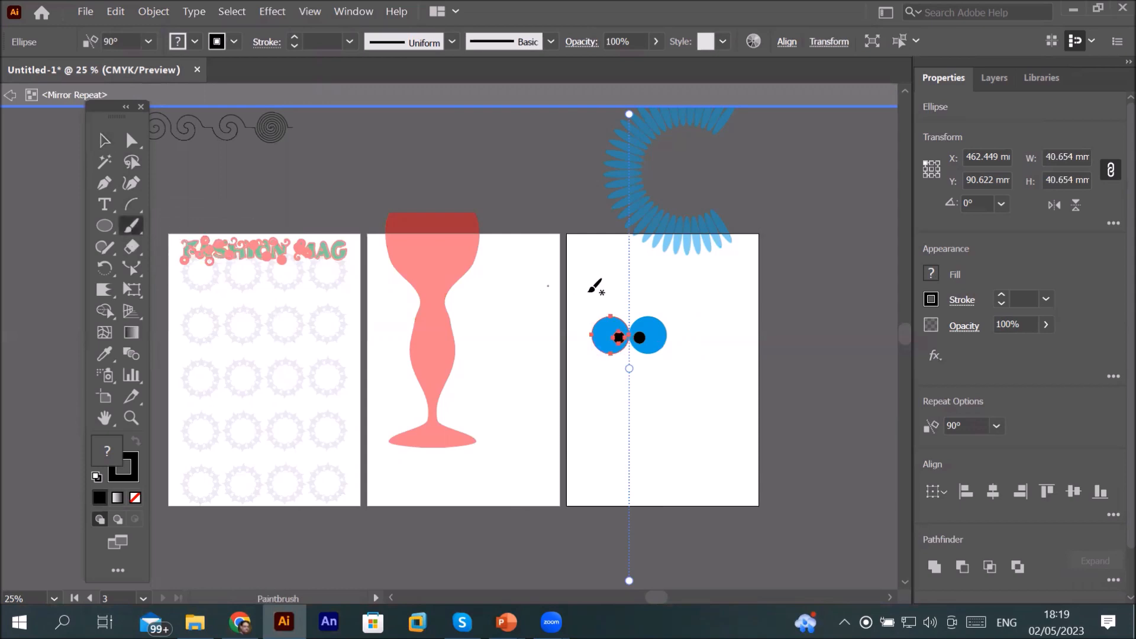
mouse_move(628, 288)
left_mouse_down()
mouse_move(589, 288)
mouse_move(573, 305)
mouse_move(565, 355)
mouse_move(578, 382)
mouse_move(629, 394)
left_mouse_up()
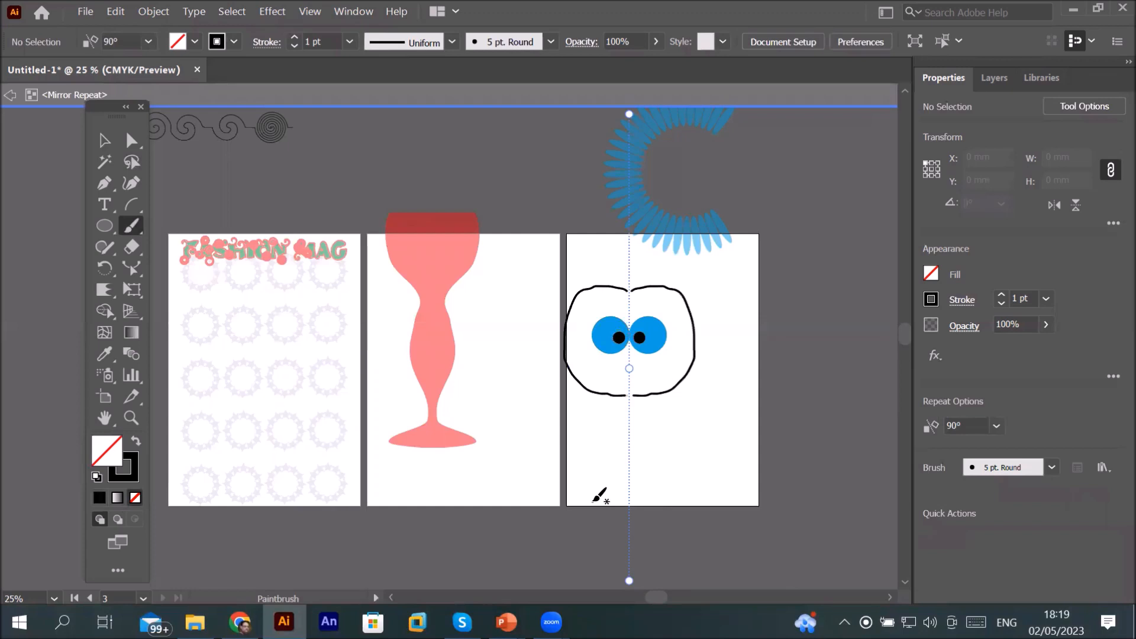
left_click_drag(584, 278, 626, 277)
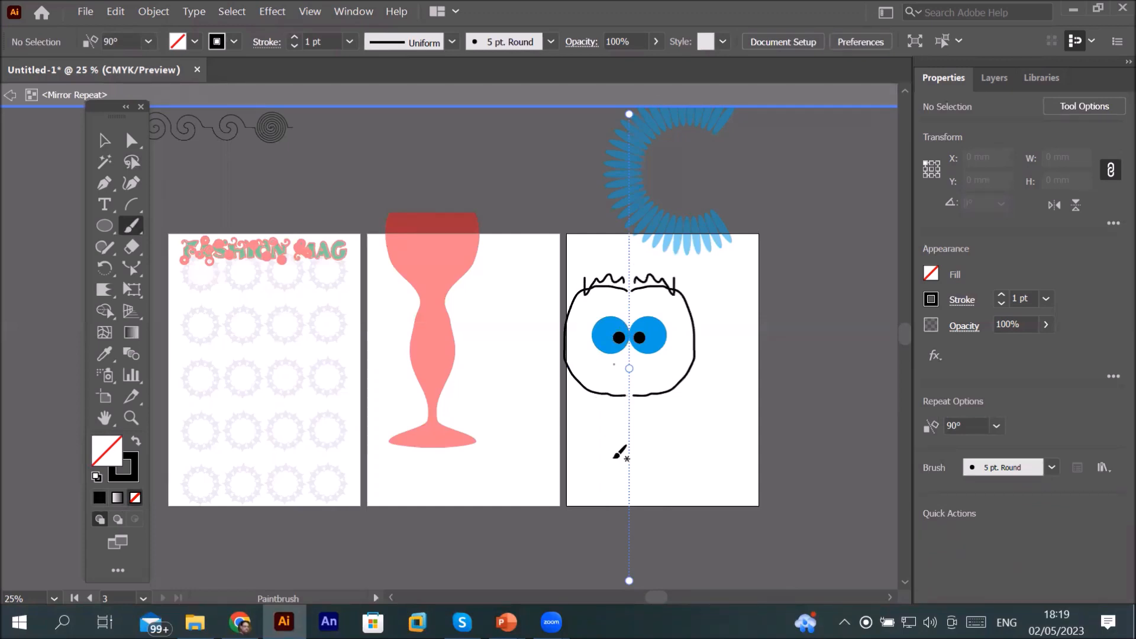
Step: Paint the mouth, eyebrows and an ear stroke on the face
left_click_drag(604, 370, 630, 372)
left_click_drag(623, 308, 598, 310)
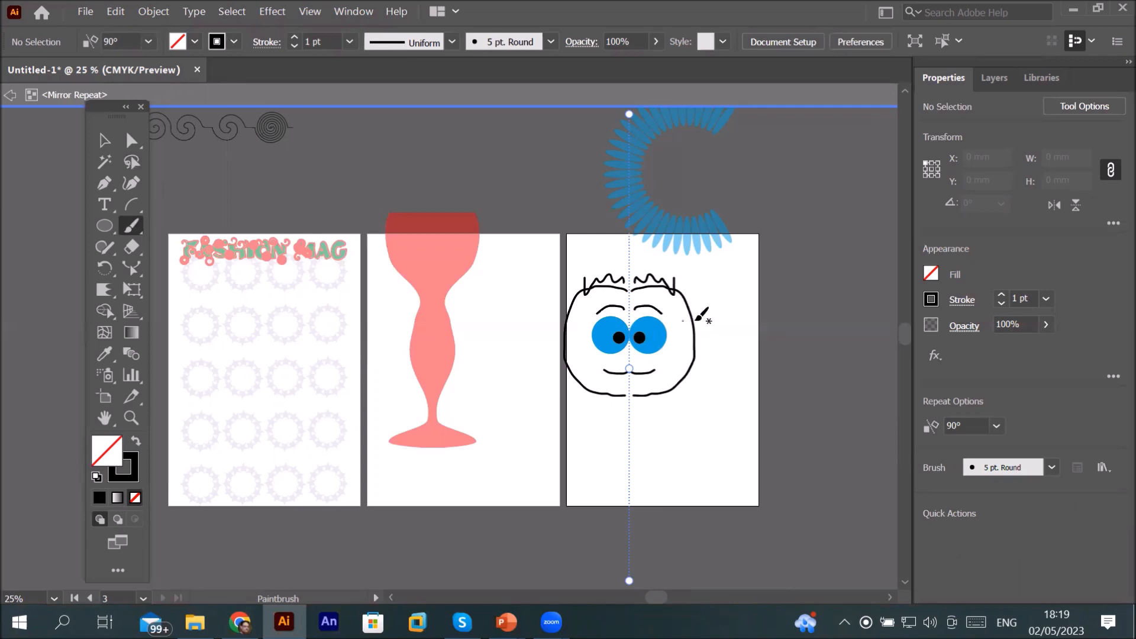
left_click_drag(691, 321, 690, 340)
Step: Paint the neck, shoulders and a tie below the head
mouse_move(613, 395)
left_mouse_down()
mouse_move(614, 422)
mouse_move(572, 460)
mouse_move(569, 526)
left_mouse_up()
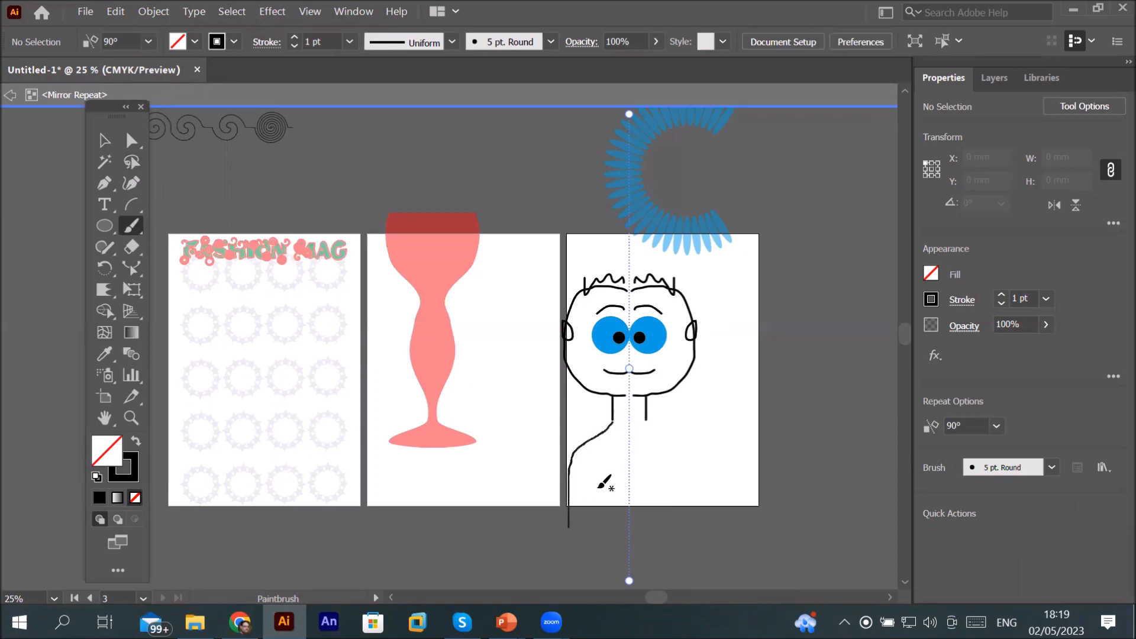
mouse_move(633, 448)
left_mouse_down()
mouse_move(635, 467)
mouse_move(631, 441)
left_mouse_up()
mouse_move(629, 483)
left_mouse_down()
mouse_move(642, 495)
mouse_move(631, 509)
left_mouse_up()
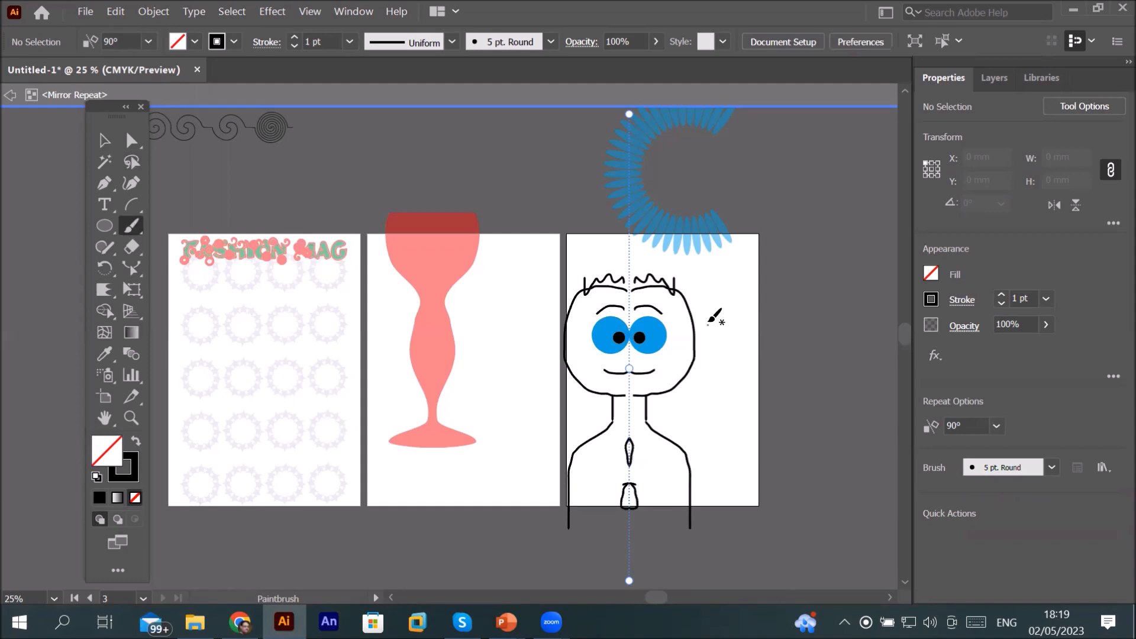
left_click_drag(693, 322, 691, 368)
key("ctrl+z")
left_click_drag(695, 318, 691, 365)
key("ctrl+z")
Step: Paint an ear stroke and a line under the mouth
left_click_drag(565, 343, 570, 365)
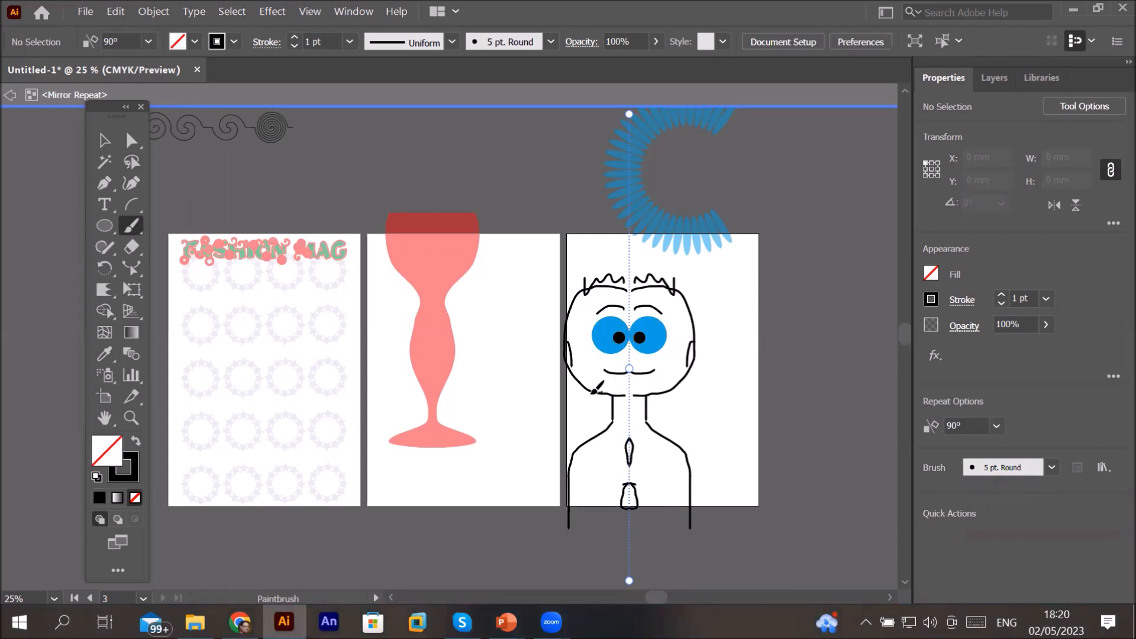
left_click_drag(597, 389, 621, 394)
Step: Add the text ALI at the top of the artboard with the Type tool
left_click(101, 206)
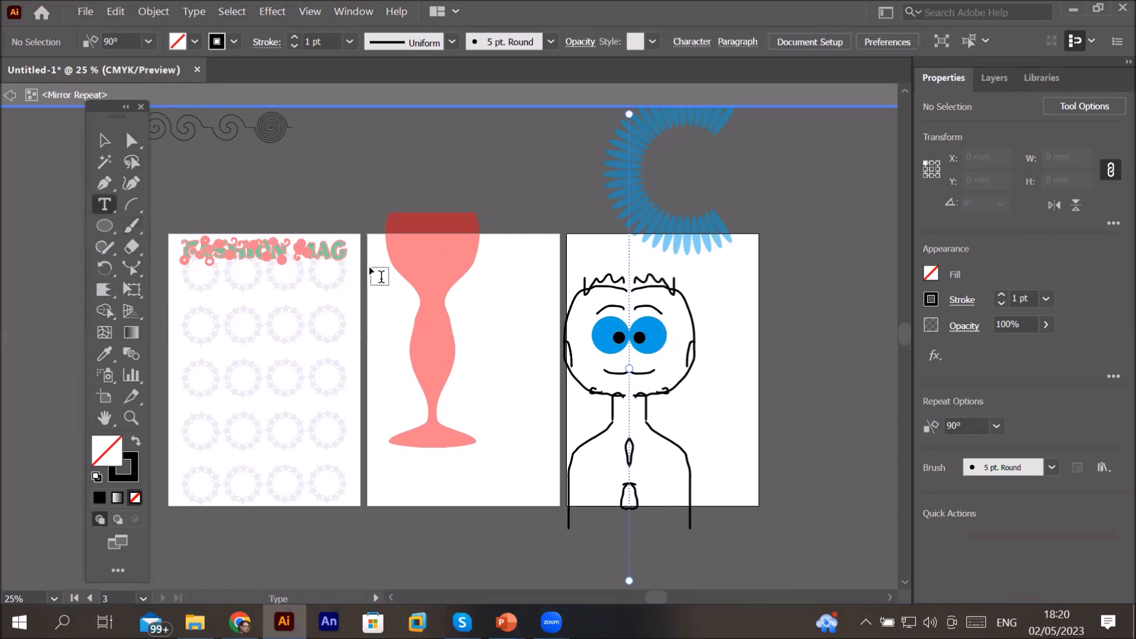
left_click(579, 253)
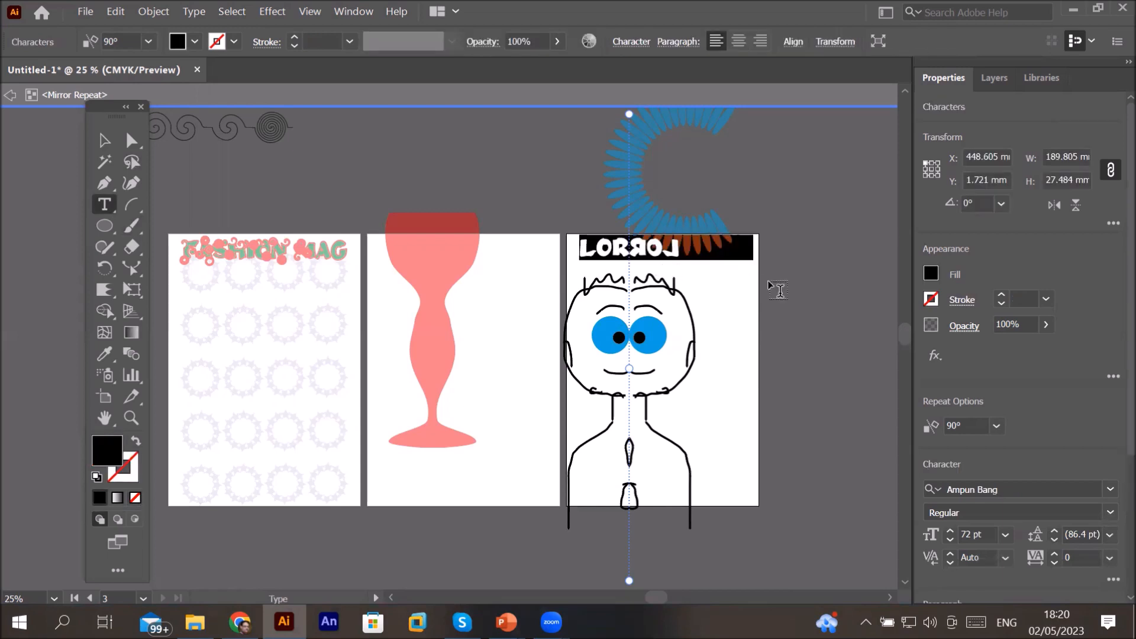
type("ALI")
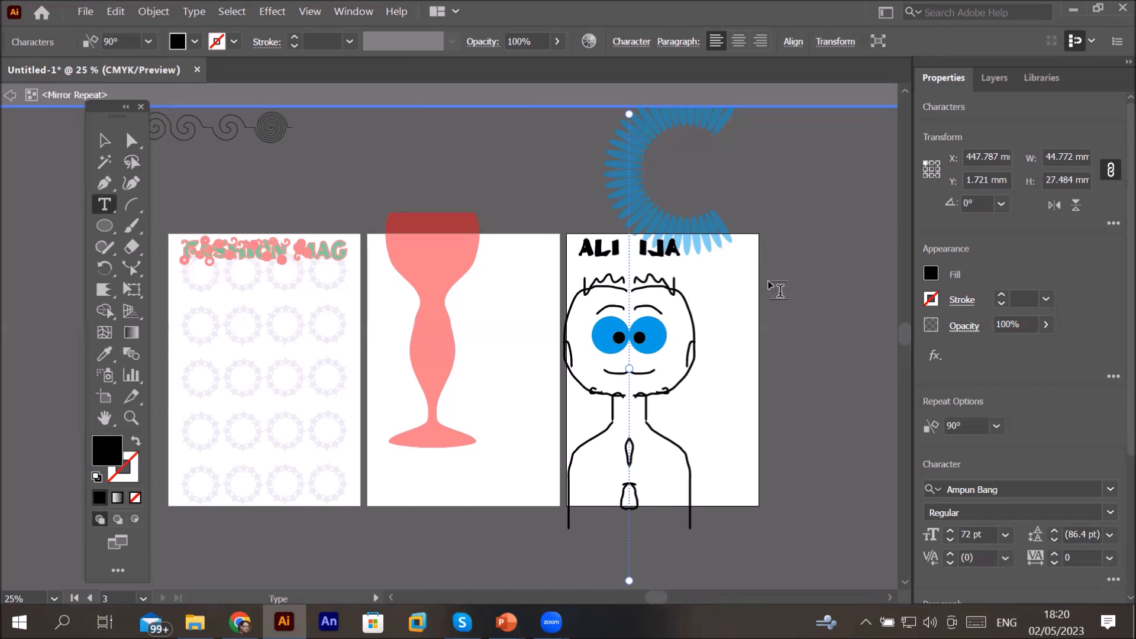
Step: Draw an arc beside the neck with the Arc tool and set its stroke weight to 13 pt
left_click(132, 204)
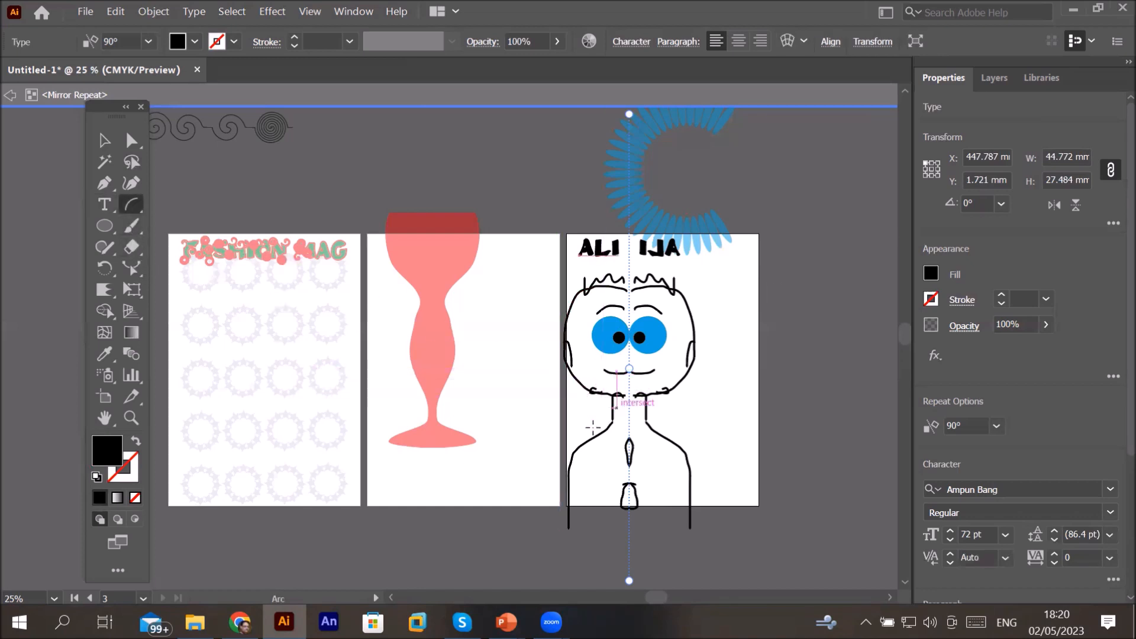
left_click_drag(592, 427, 624, 381)
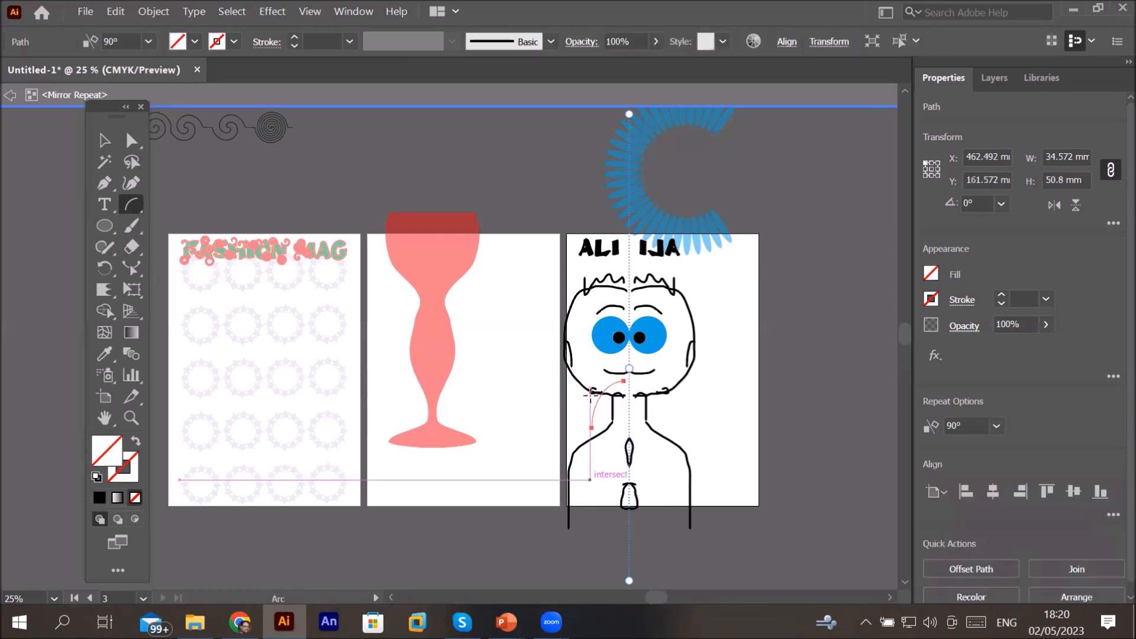
left_click(293, 38)
left_click(294, 38)
left_click(294, 37)
left_click(294, 37)
left_click(294, 37)
left_click(293, 37)
left_click(293, 38)
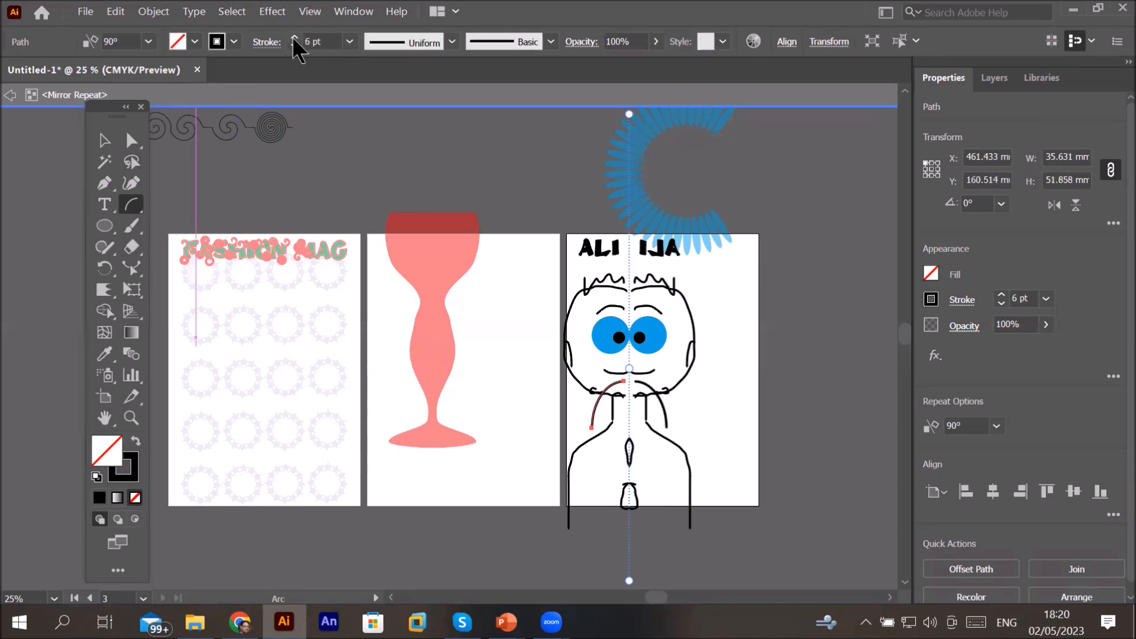
left_click(294, 37)
left_click(294, 37)
left_click(294, 37)
left_click(293, 37)
left_click(293, 37)
left_click(294, 37)
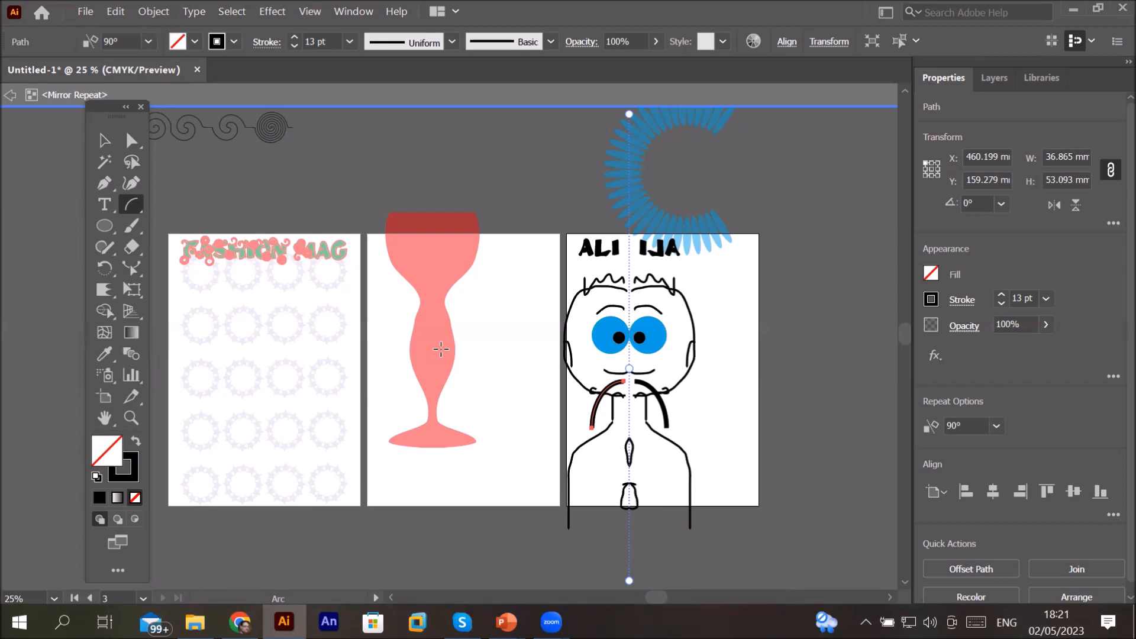
Step: Exit the mirror repeat's isolation mode and move the mirrored character slightly
left_click(10, 96)
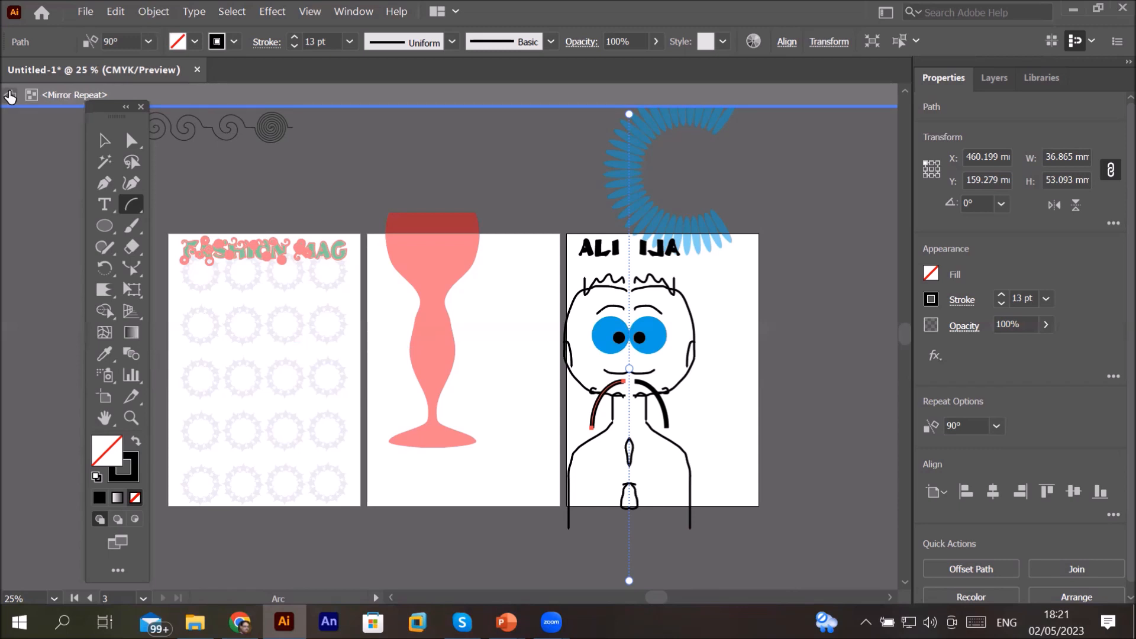
left_click(10, 96)
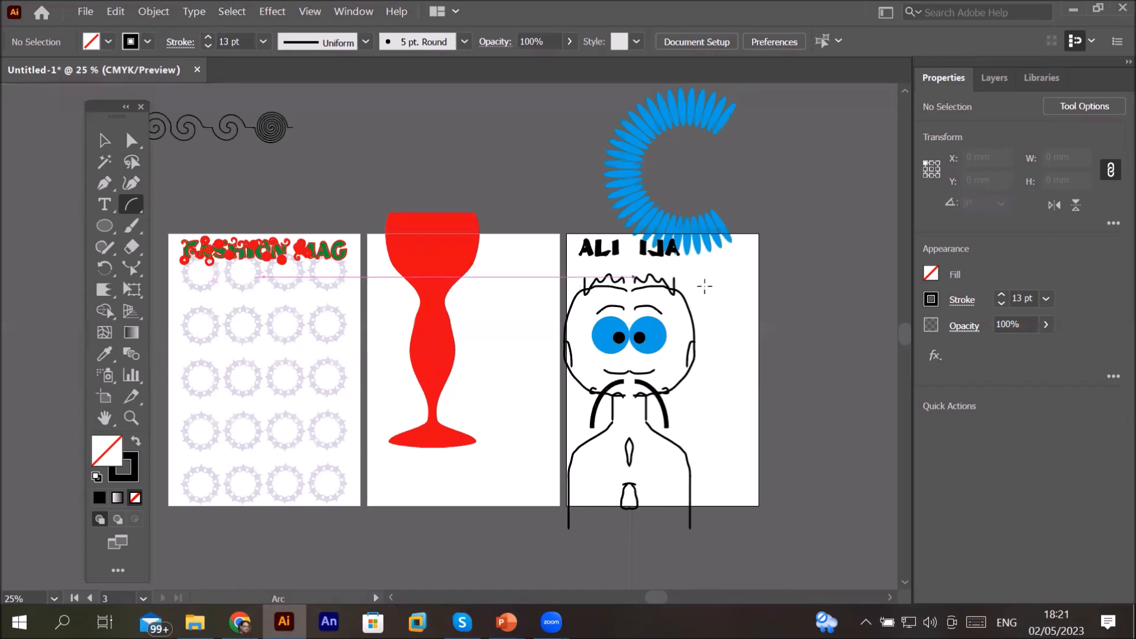
left_click(109, 138)
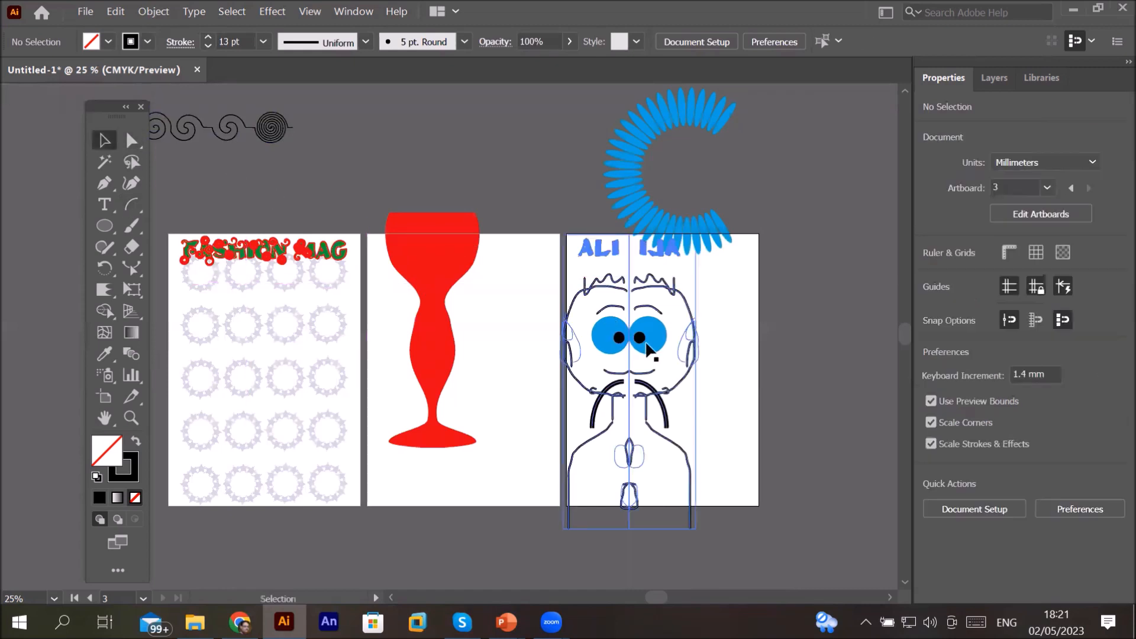
mouse_move(678, 350)
left_mouse_down()
mouse_move(699, 358)
mouse_move(673, 367)
left_mouse_up()
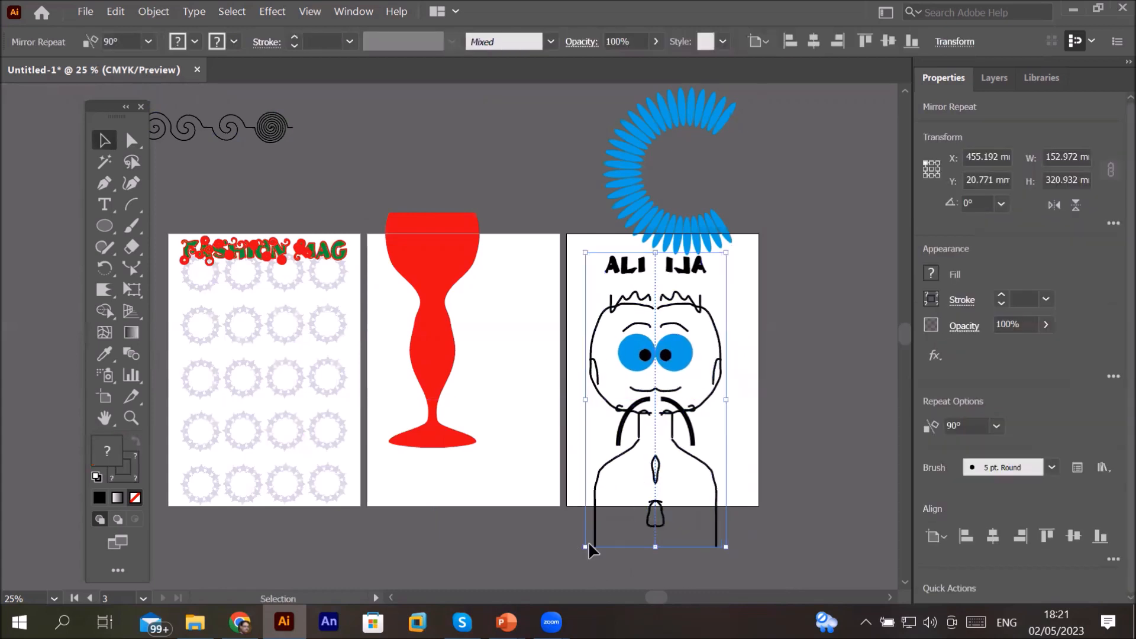
Step: Scale the mirrored character down and reposition it on the third artboard
left_click_drag(588, 543, 641, 432)
left_click_drag(643, 387, 624, 417)
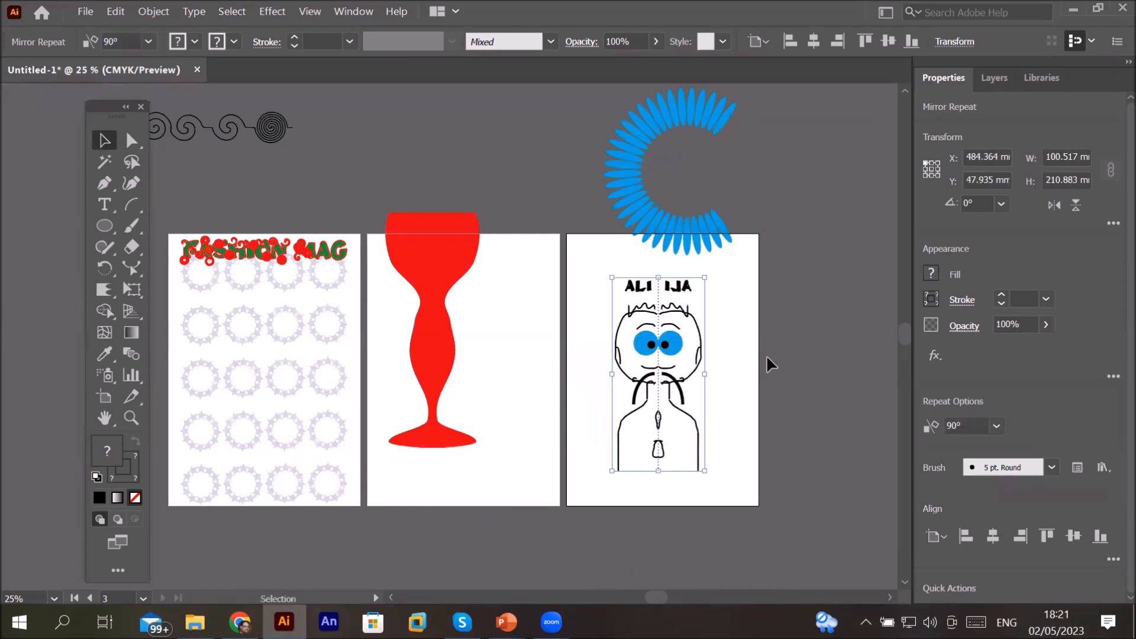
left_click(766, 359)
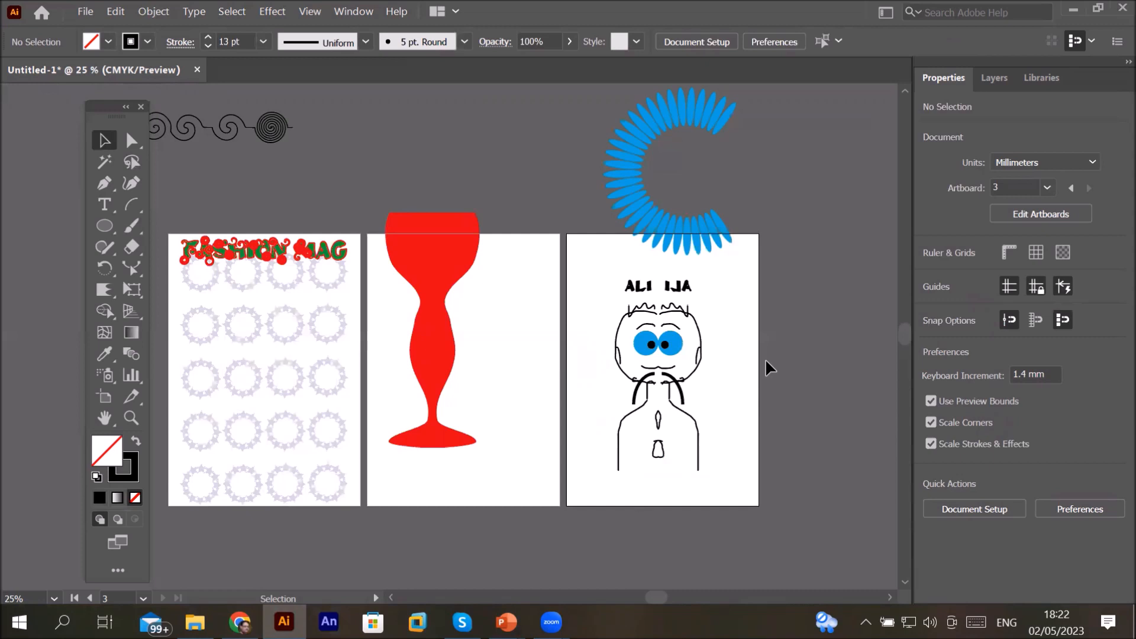
Step: Resize the third artboard to about 311 mm wide and 373 mm tall
left_click(106, 396)
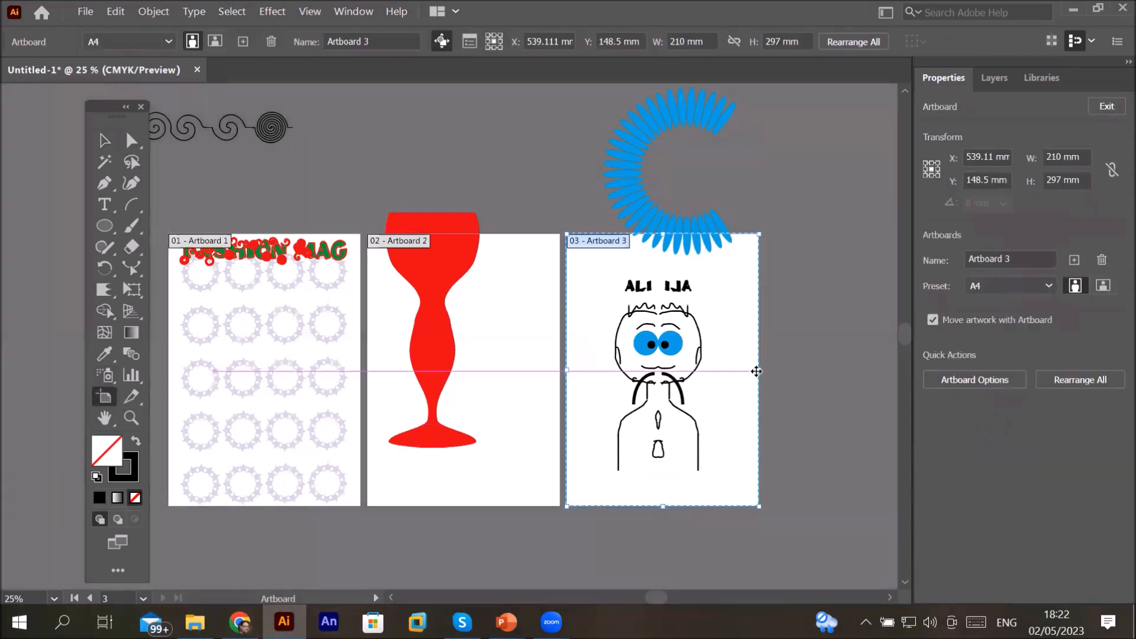
left_click(764, 373)
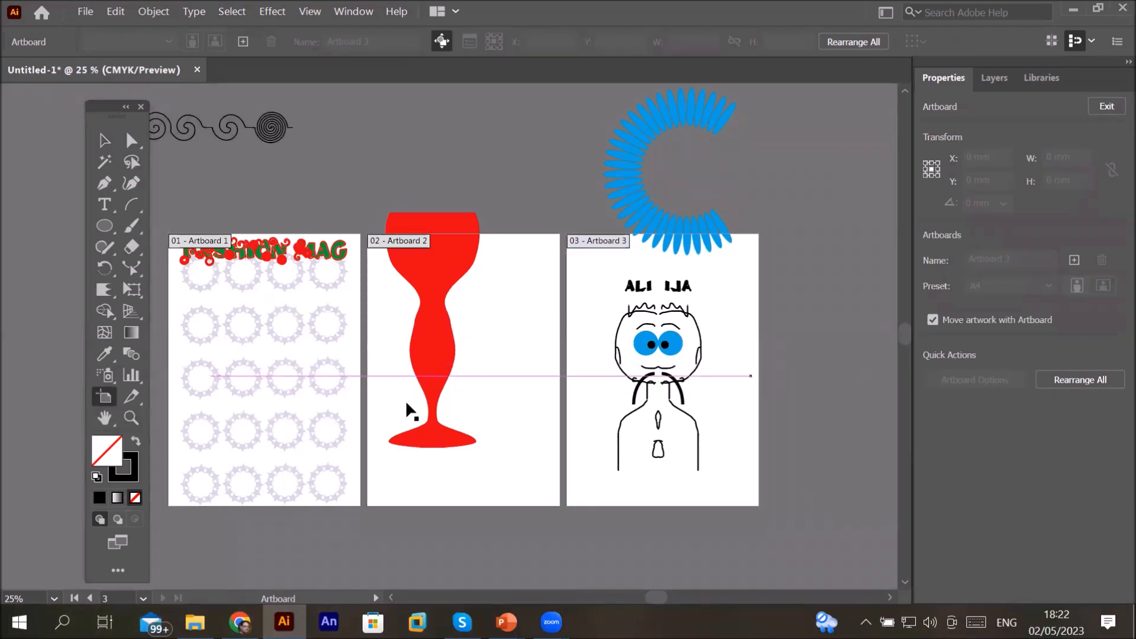
left_click(591, 297)
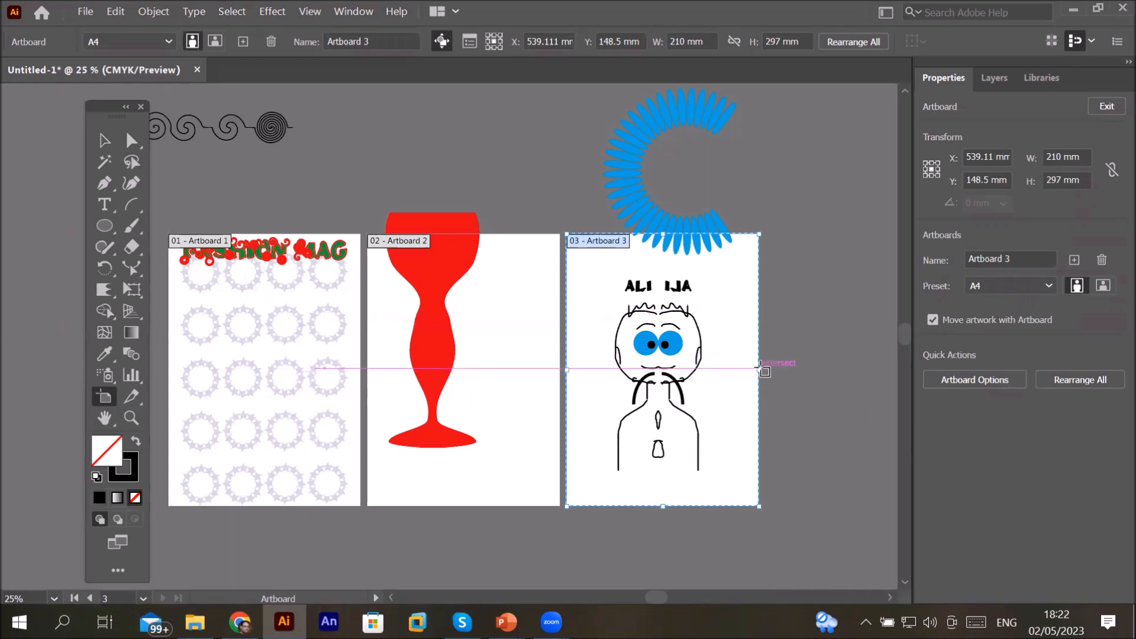
left_click_drag(761, 367, 855, 374)
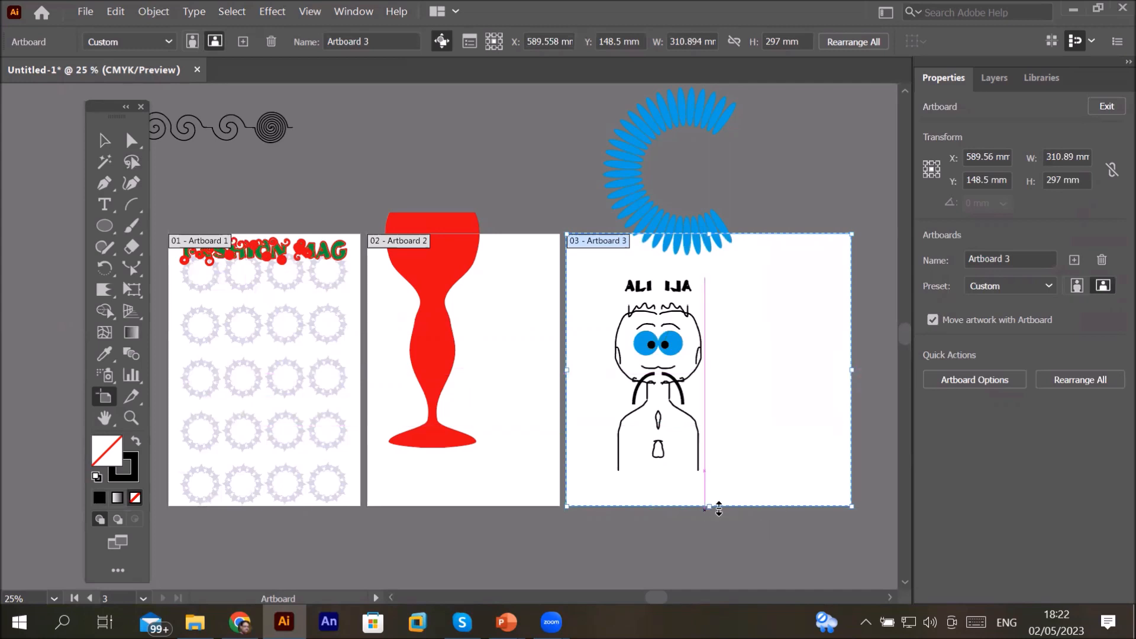
left_click_drag(710, 507, 721, 578)
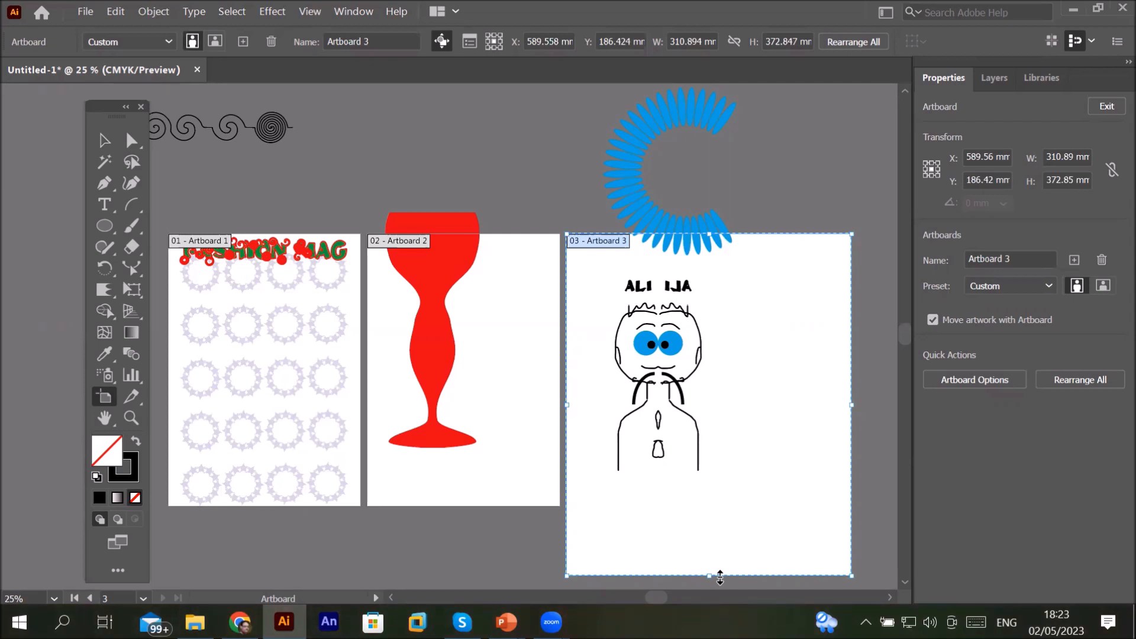
double_click(599, 238)
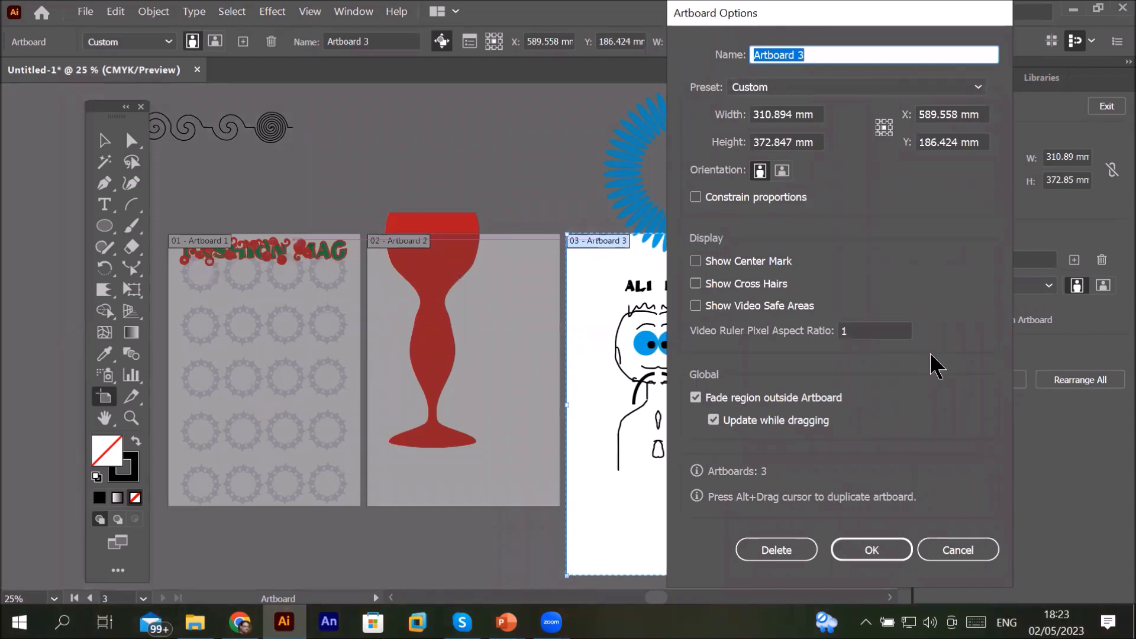
left_click(953, 550)
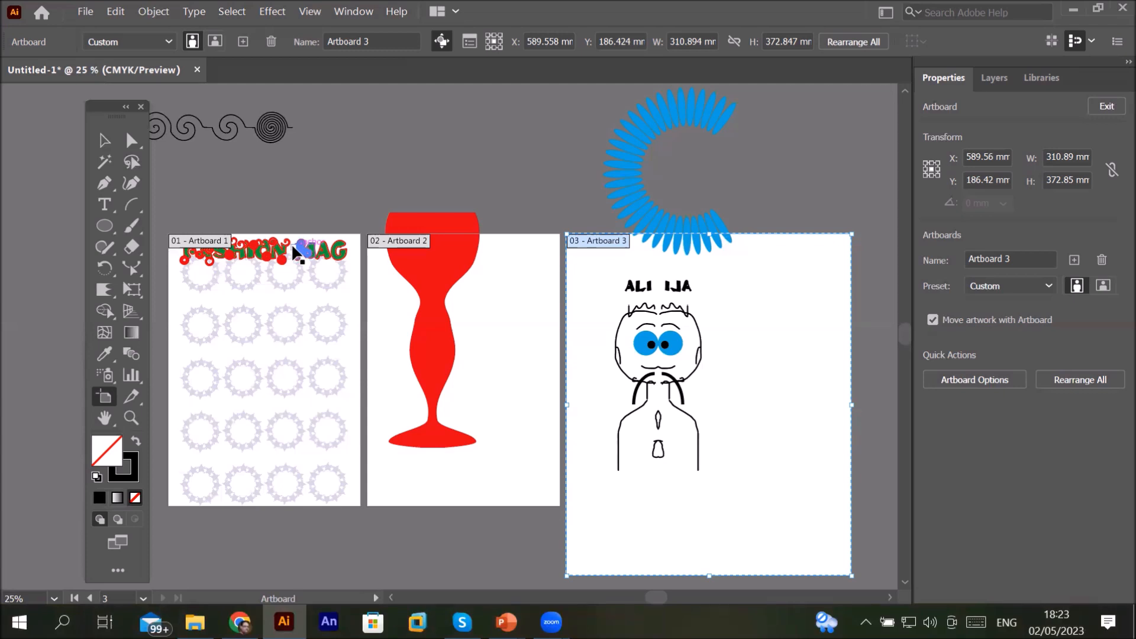
left_click(108, 310)
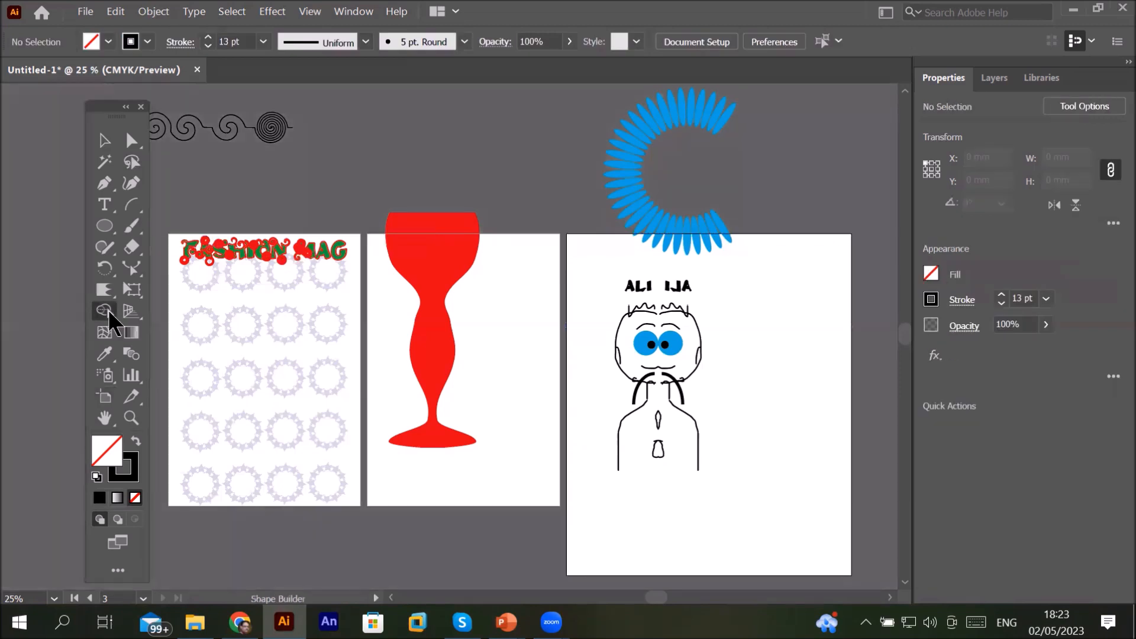
left_click(108, 310)
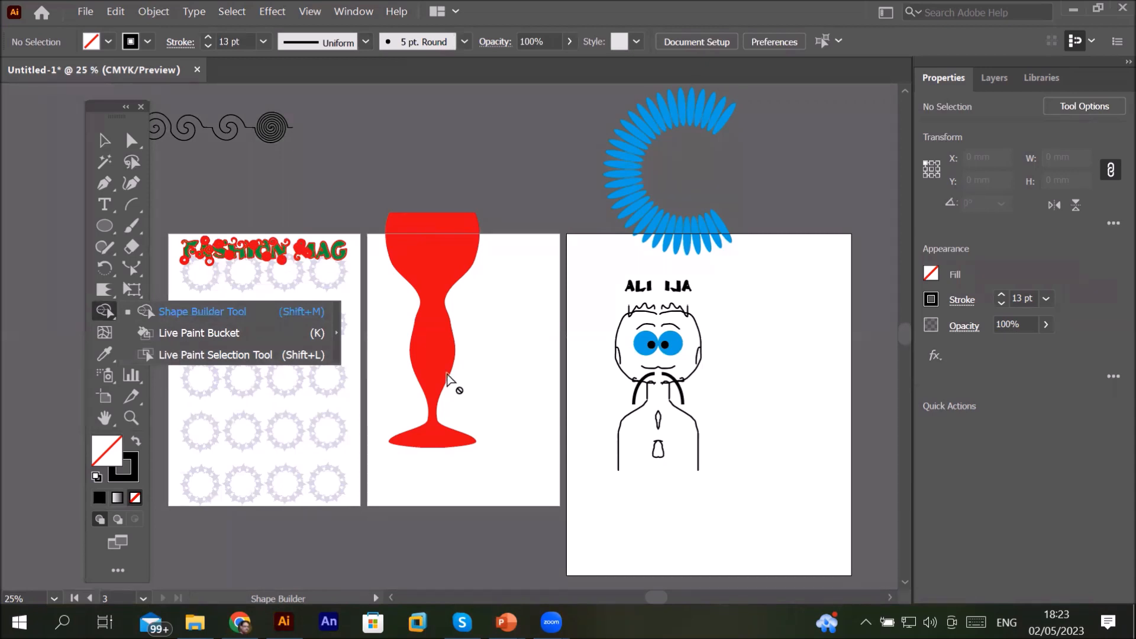
left_click(425, 359)
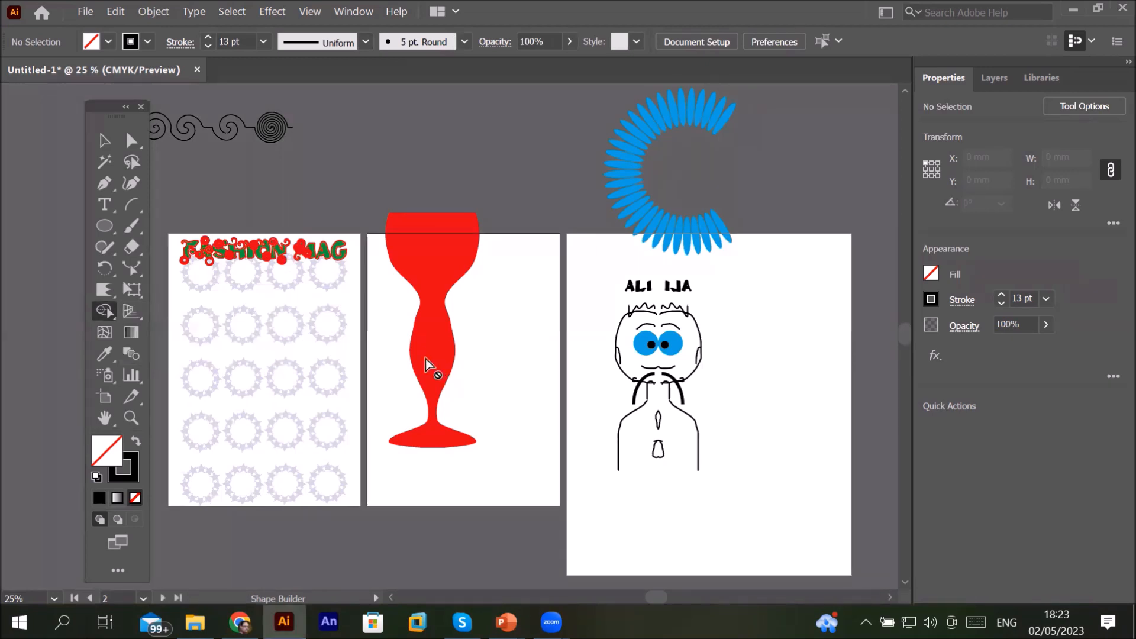
Step: Select the red wine glass on the second artboard and delete it
left_click(106, 140)
left_click_drag(424, 261, 442, 333)
key("Delete")
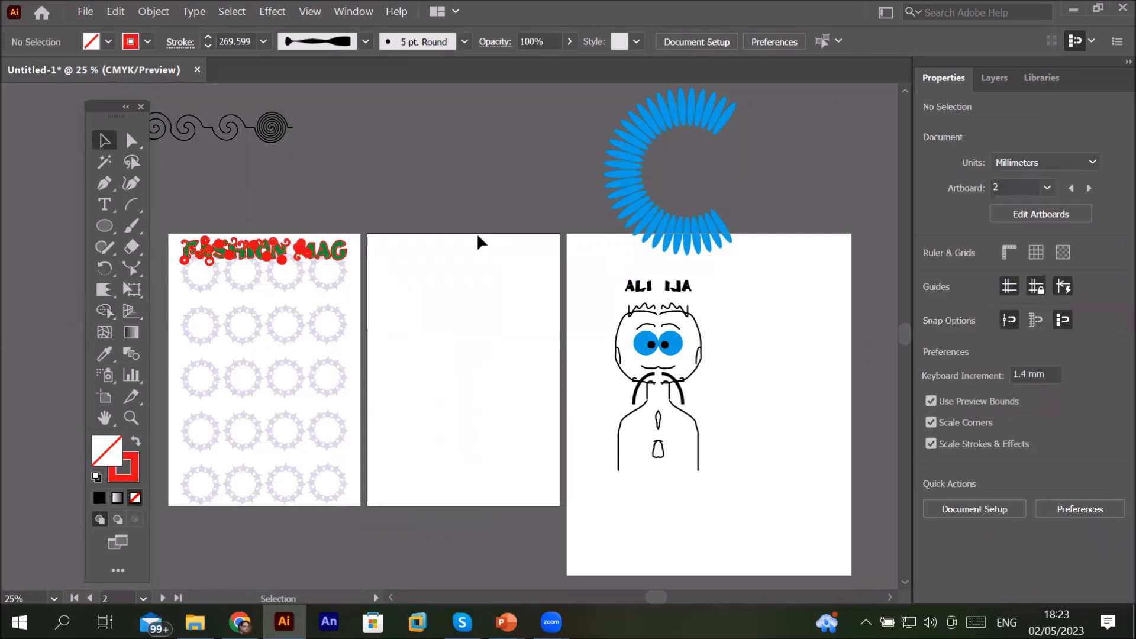
Step: Open the Place dialog and browse into the Transparent PNG images folder
left_click(90, 11)
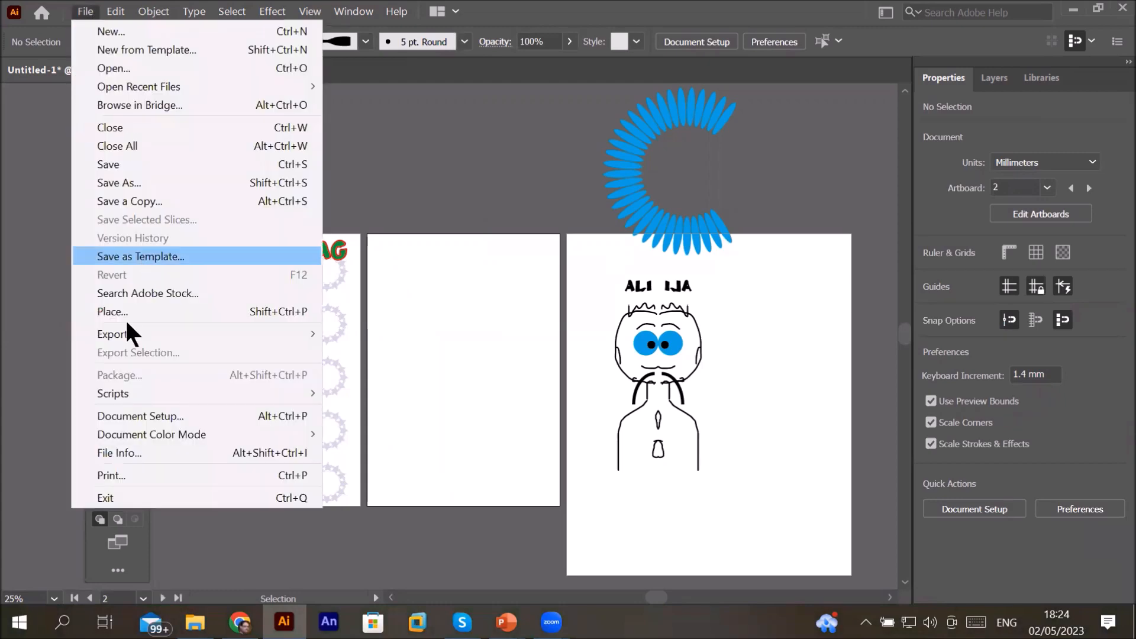
left_click(137, 309)
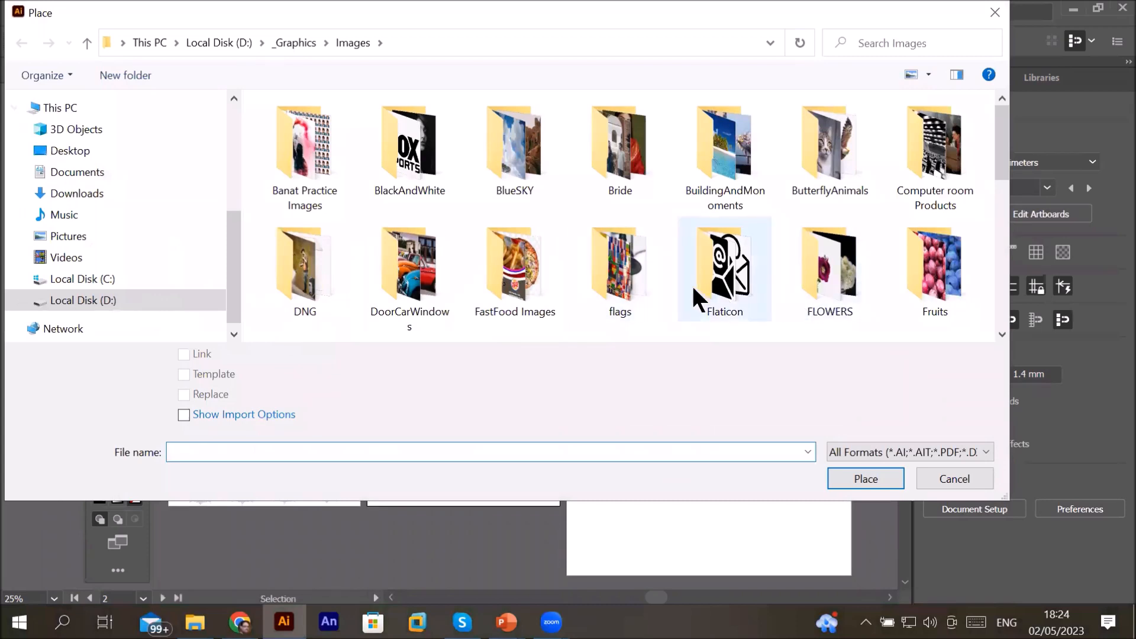
scroll(749, 313, "down", 2)
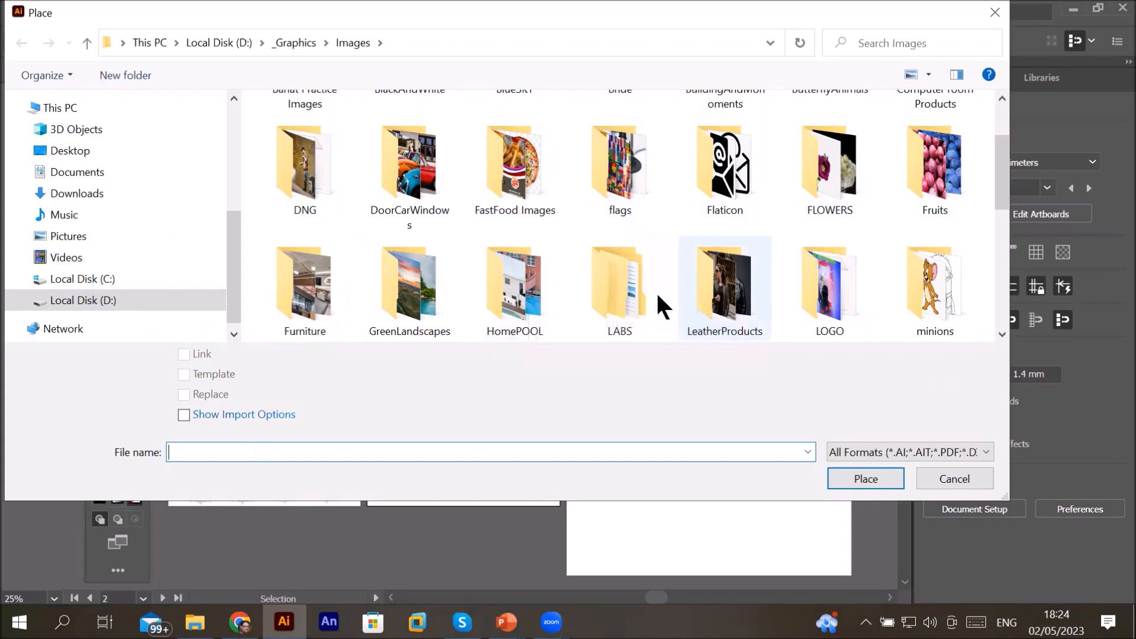
scroll(672, 302, "down", 1)
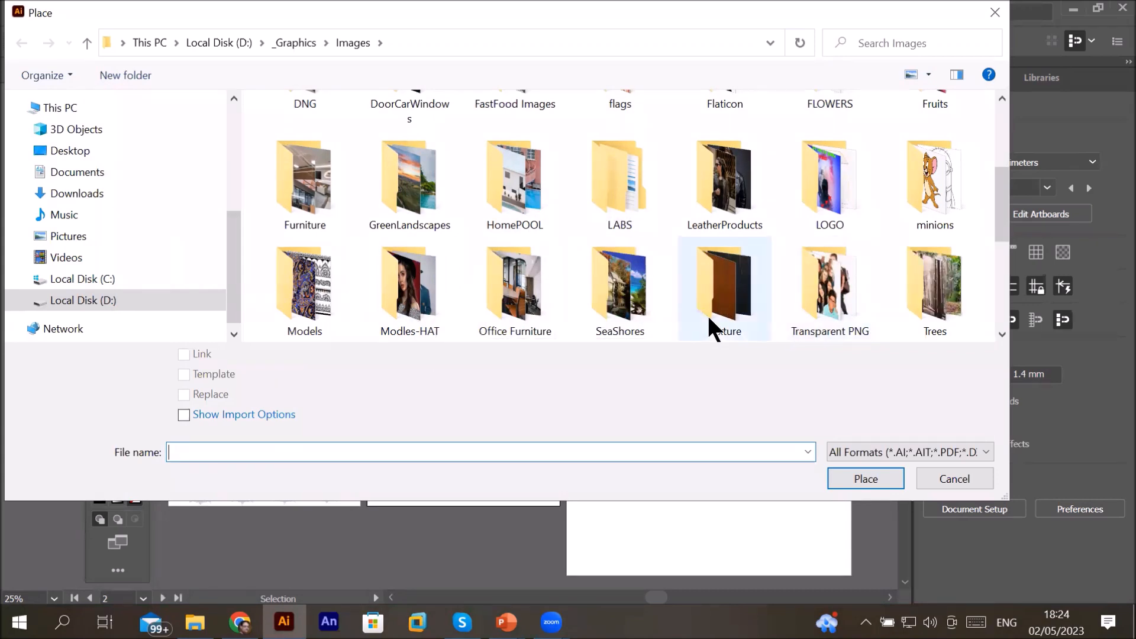
double_click(825, 296)
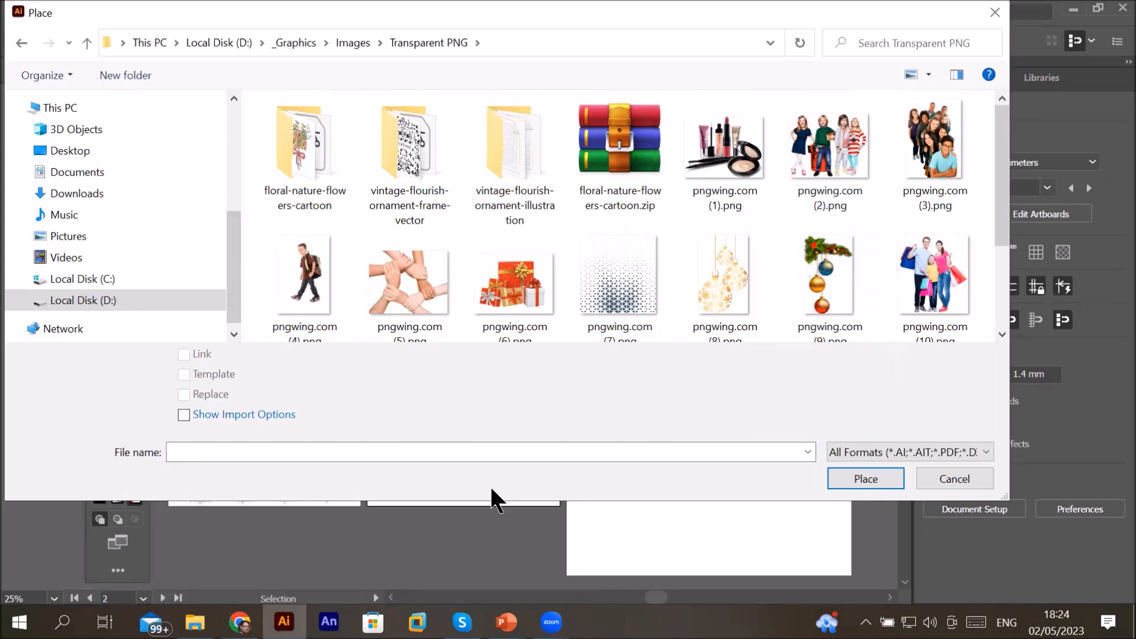
Step: Switch to the PowerPoint presentation and browse its slides on image resources, then return to Illustrator
mouse_move(506, 621)
left_click(426, 542)
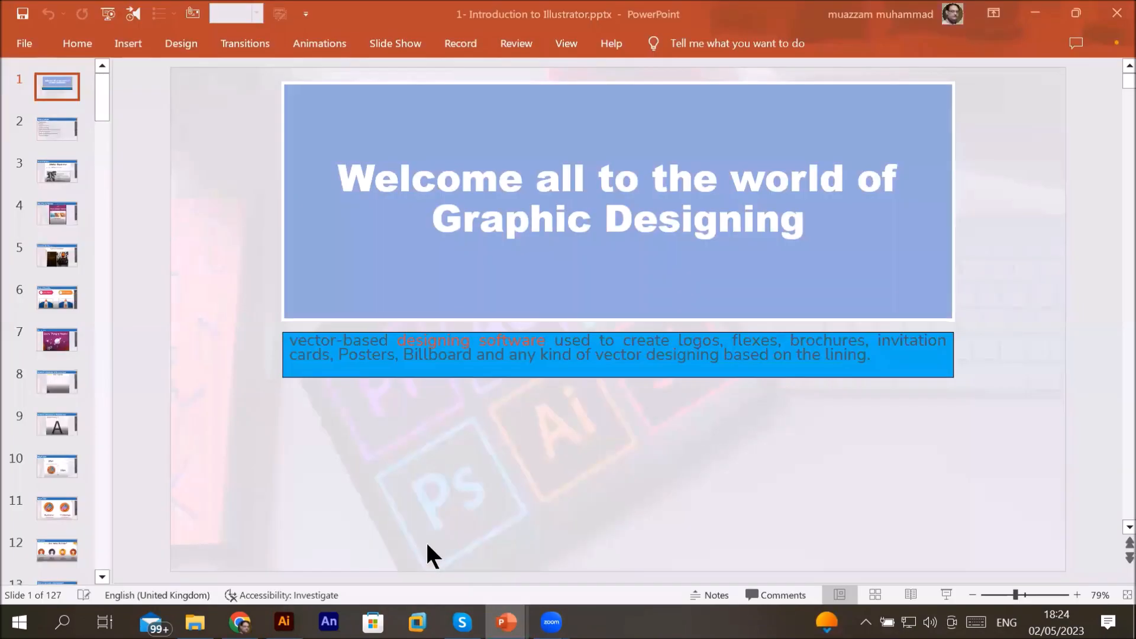
scroll(123, 348, "down", 1)
left_click(63, 341)
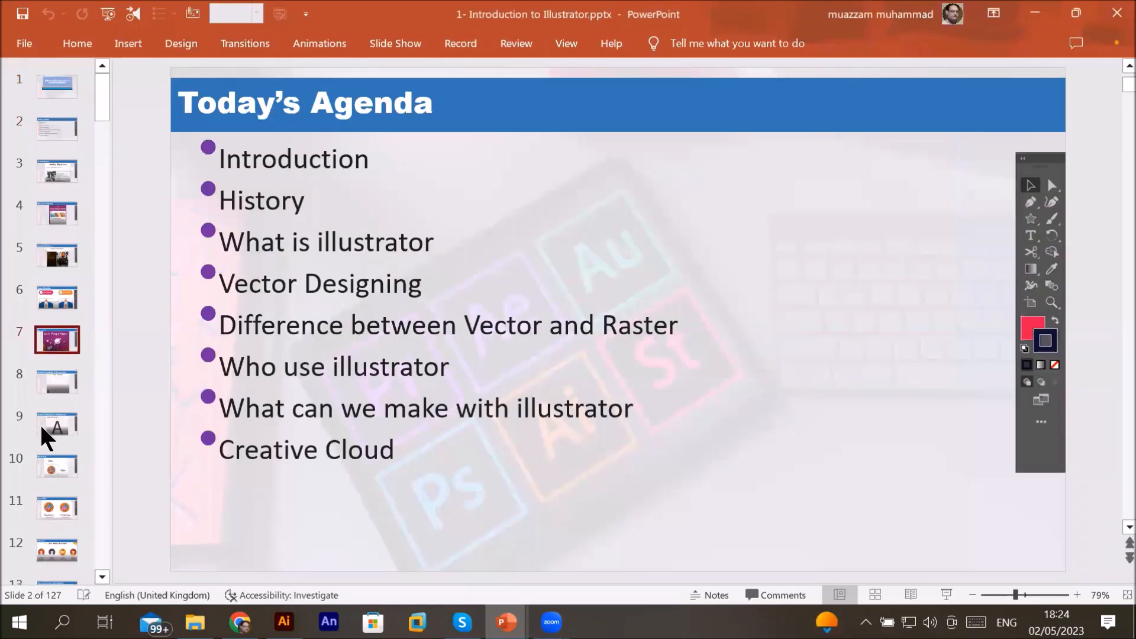
left_click(67, 462)
key("Down")
key("Down")
key("Down")
key("Down")
key("Down")
key("Down")
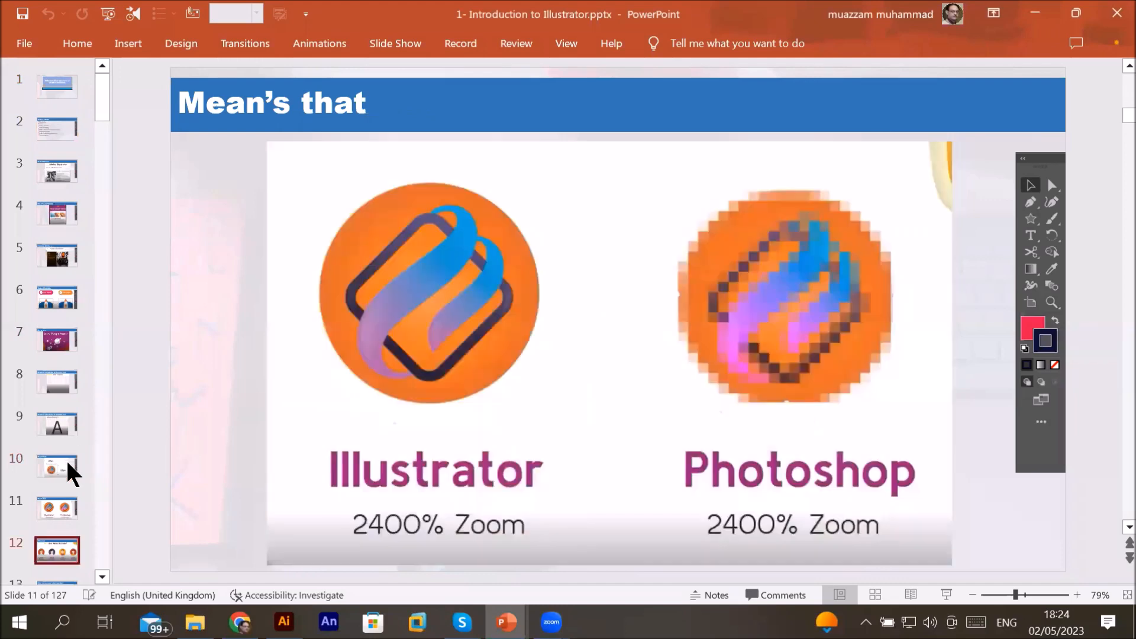
key("Down")
key("Down")
key("Down")
key("Down")
key("Down")
key("Down")
key("Down")
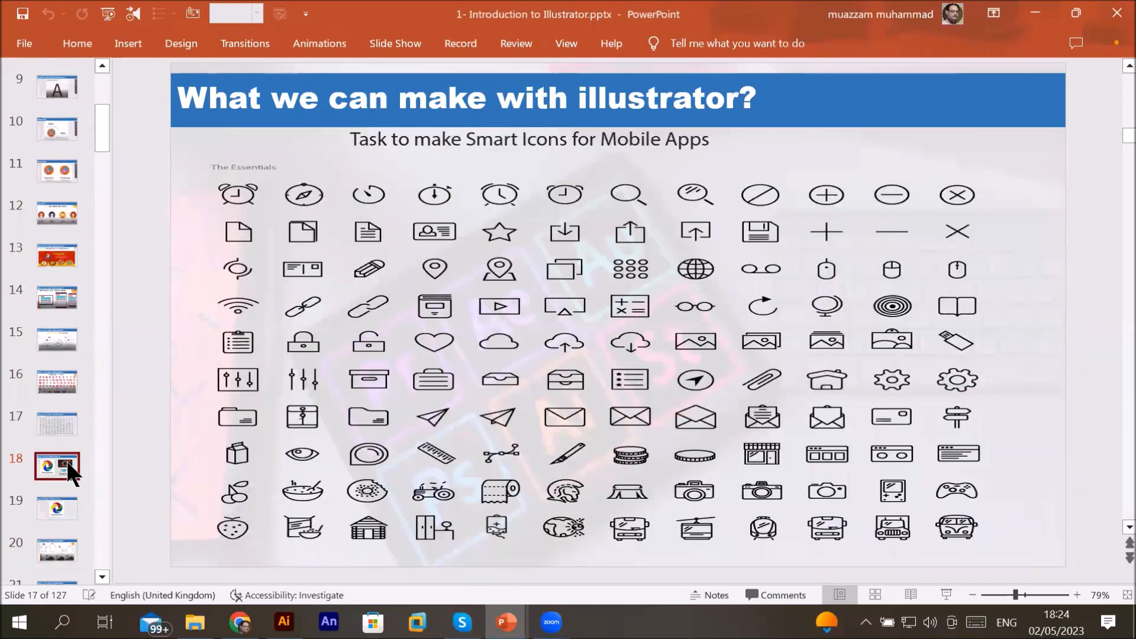
key("Down")
key("Down")
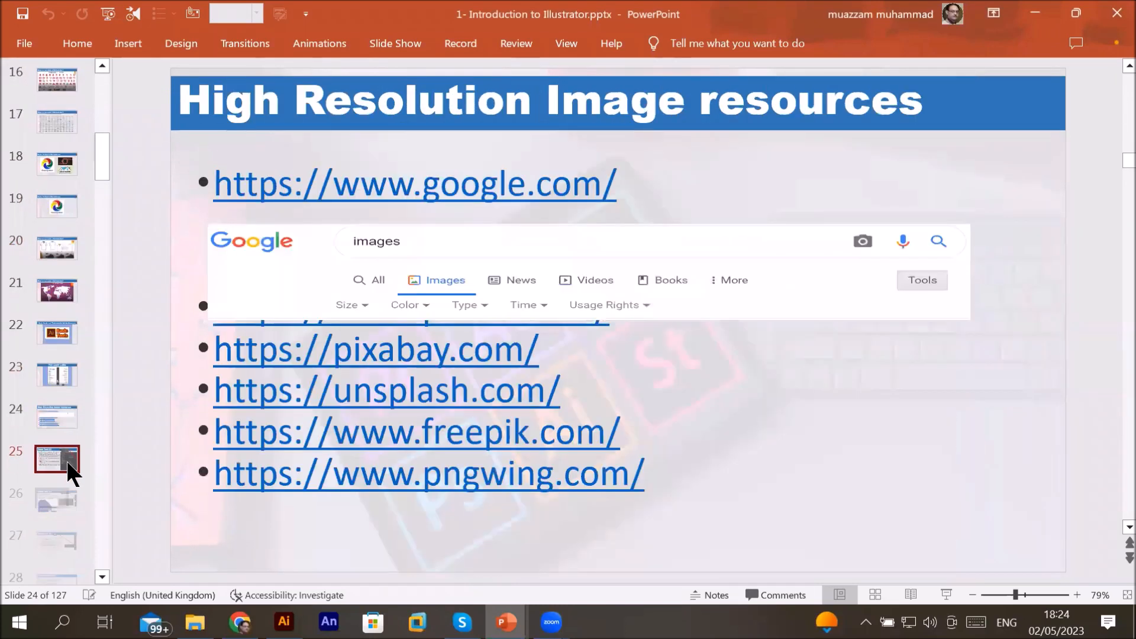
key("Up")
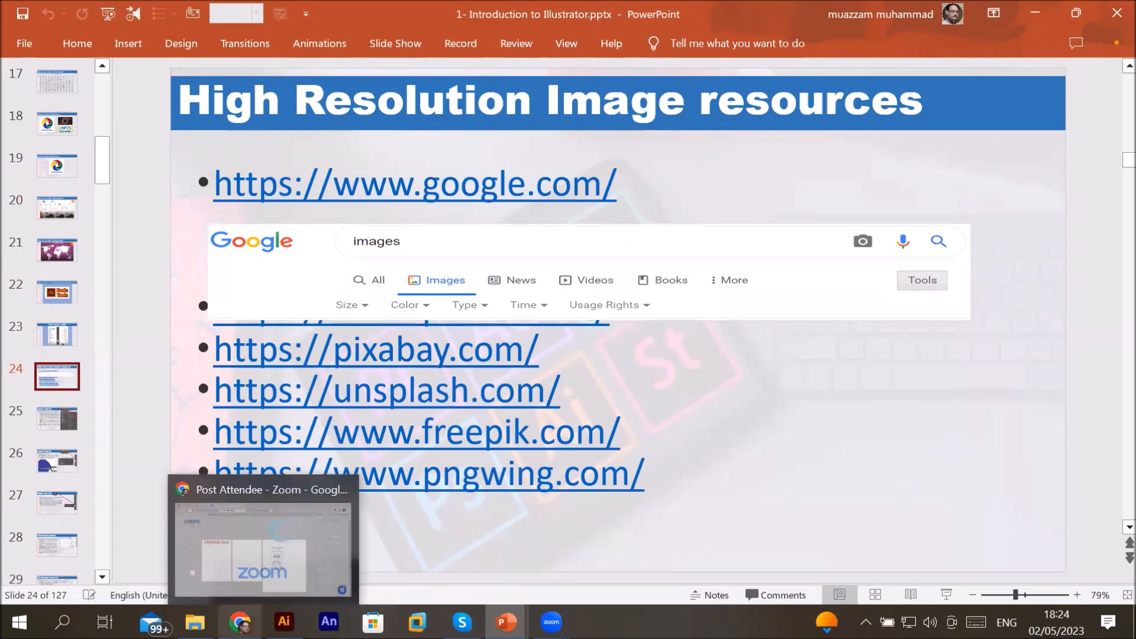
left_click(284, 622)
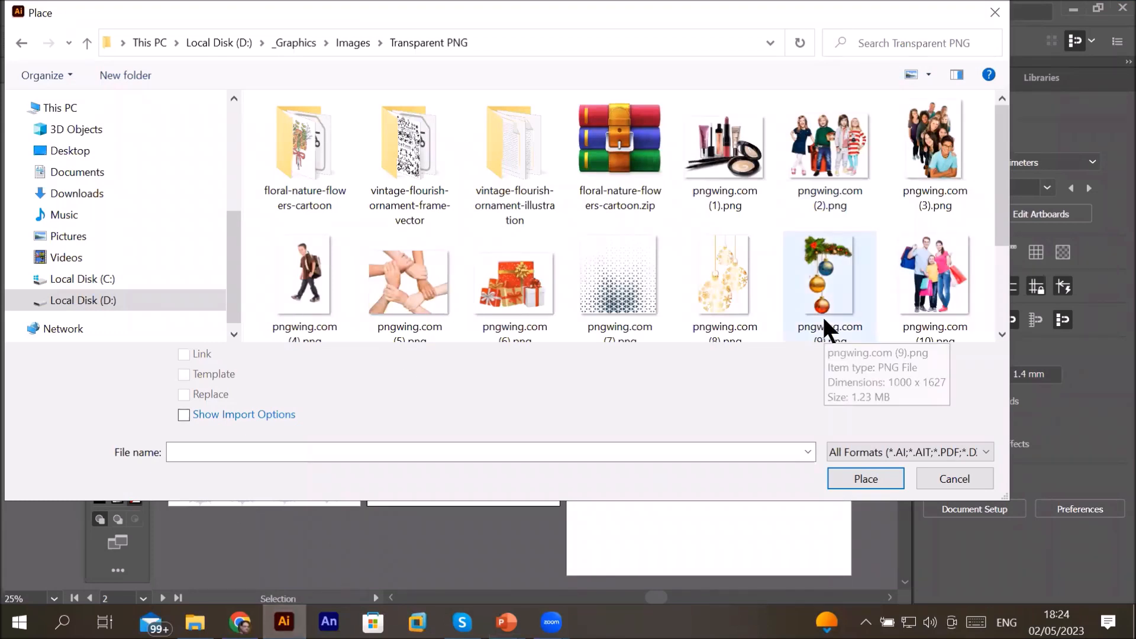
Step: Place pngwing.com (4).png on the second artboard and move the boy image toward its lower right
left_click(313, 262)
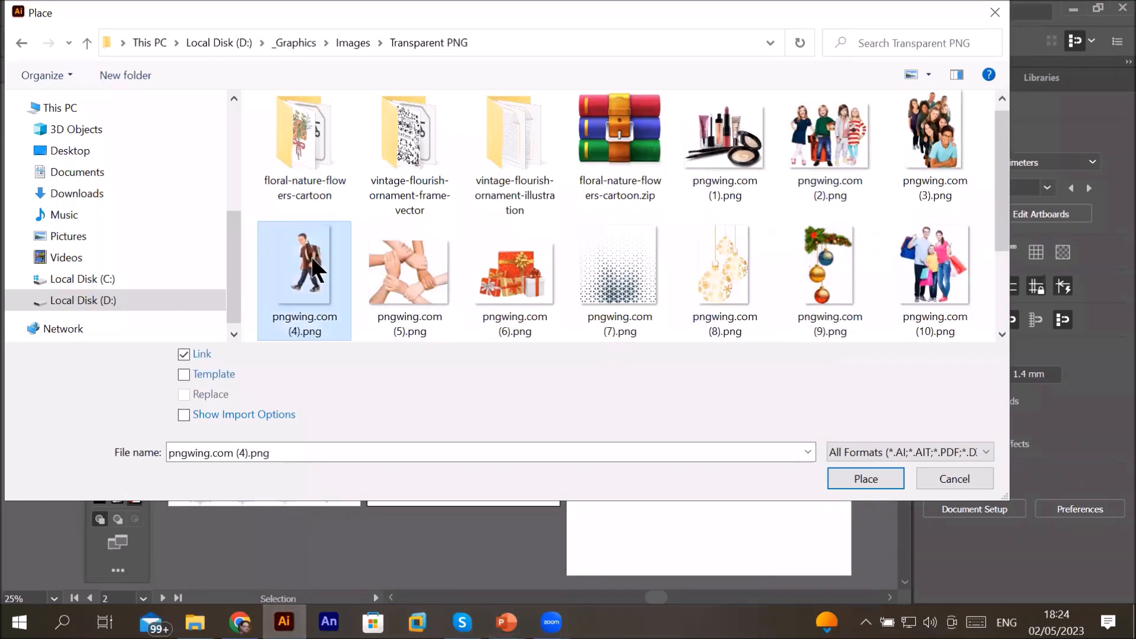
left_click(844, 476)
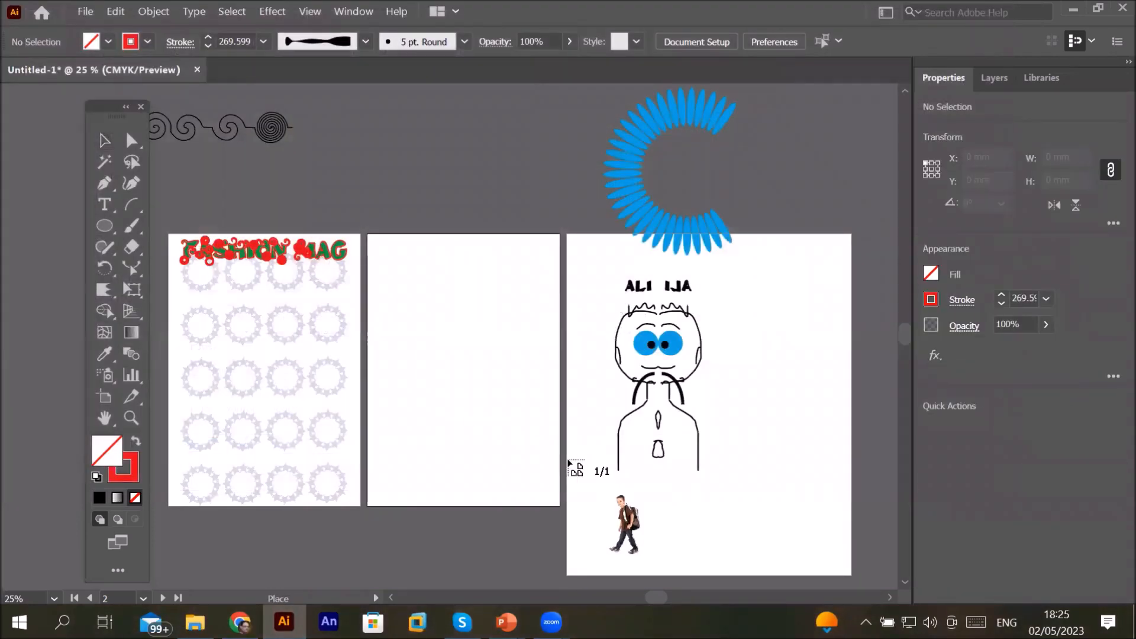
left_click_drag(381, 251, 567, 463)
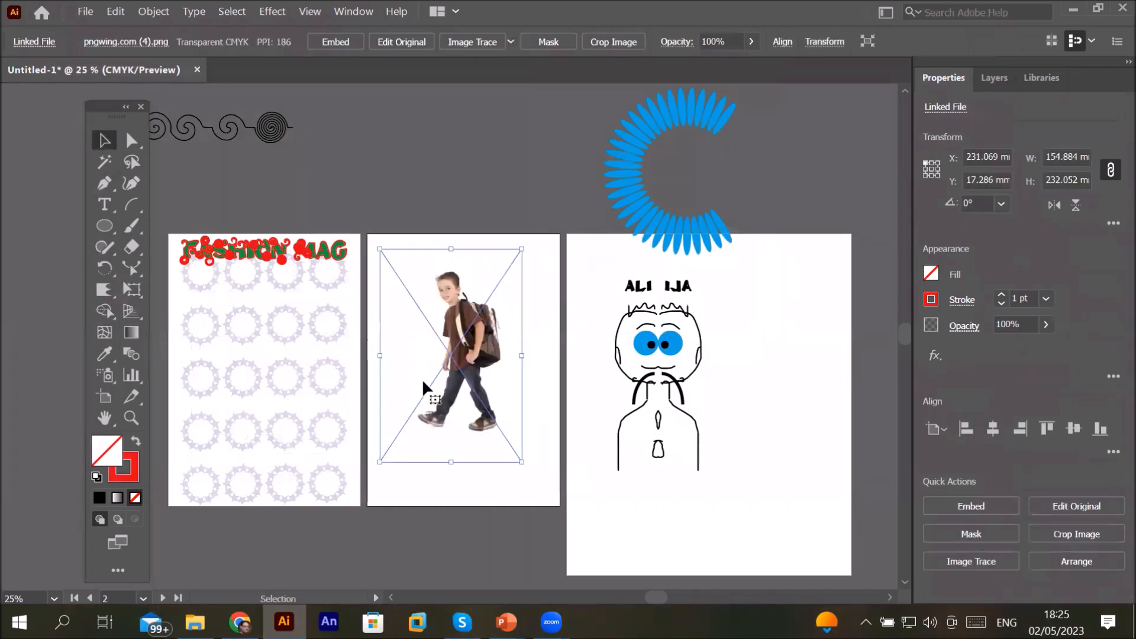
left_click_drag(433, 369, 477, 403)
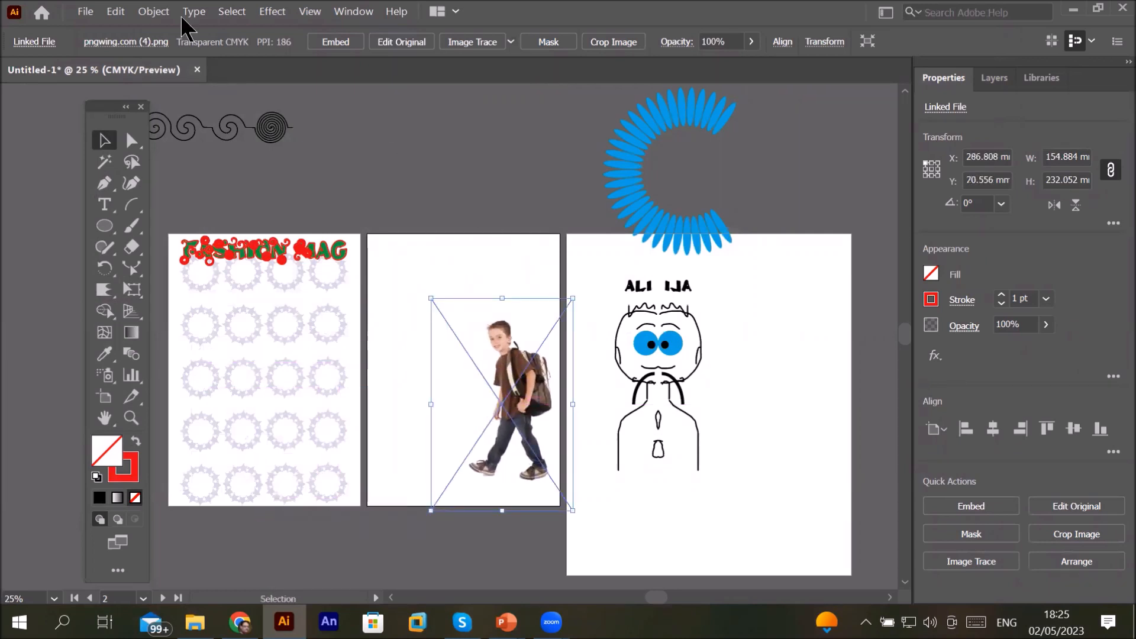
Step: Place mickeymouse.jpg from the Images folder in the upper-left area of the second artboard
left_click(82, 13)
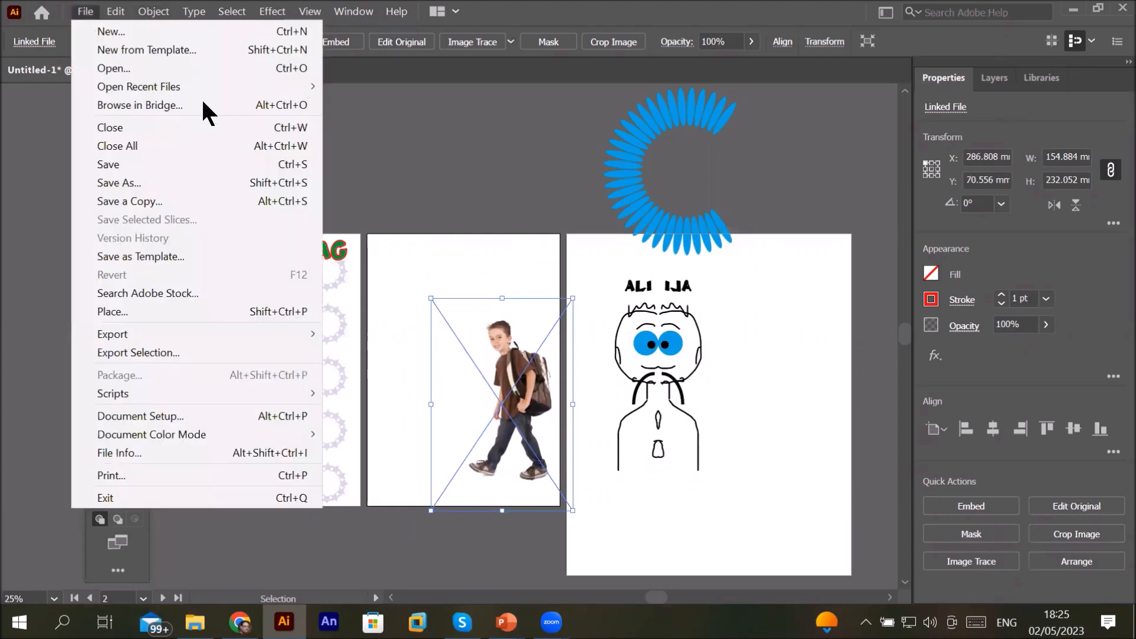
left_click(287, 311)
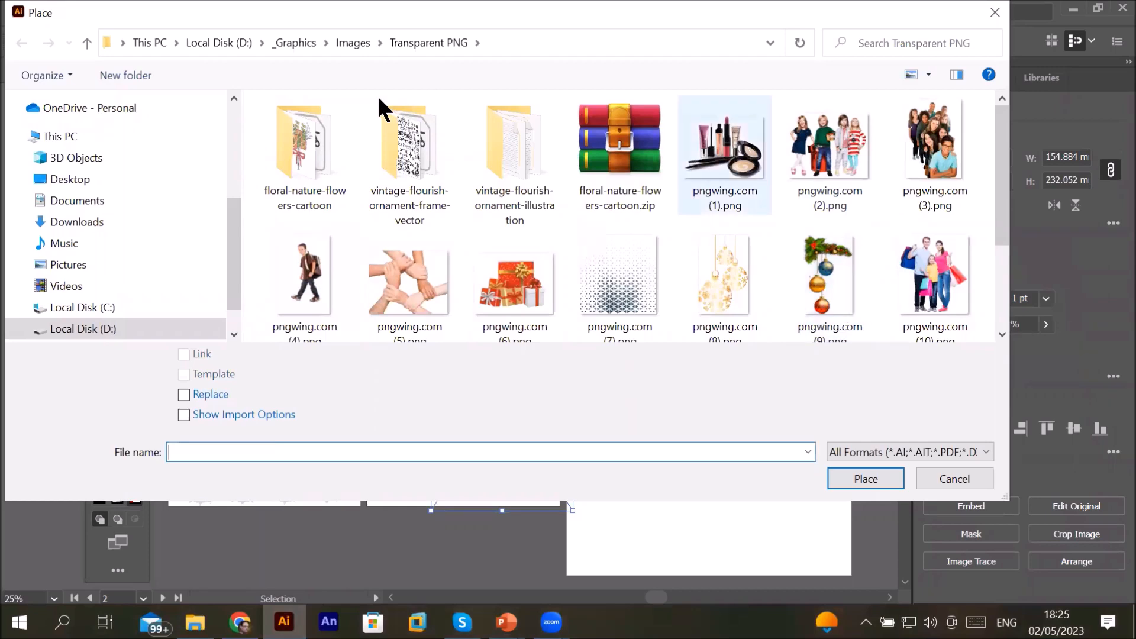
left_click(353, 43)
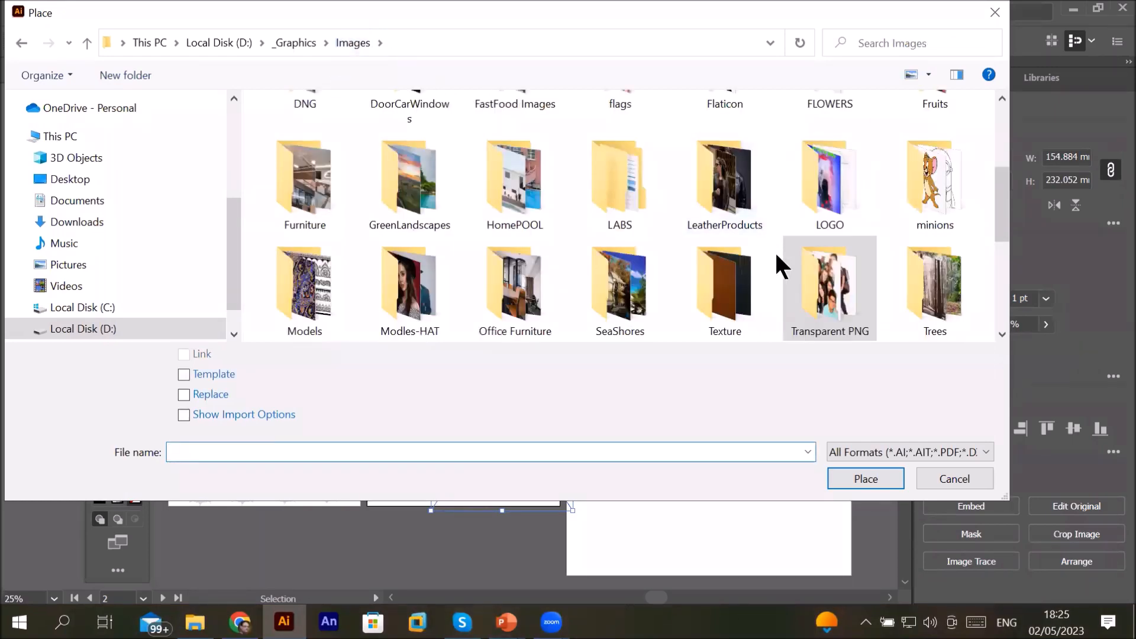
scroll(781, 263, "down", 5)
left_click(316, 244)
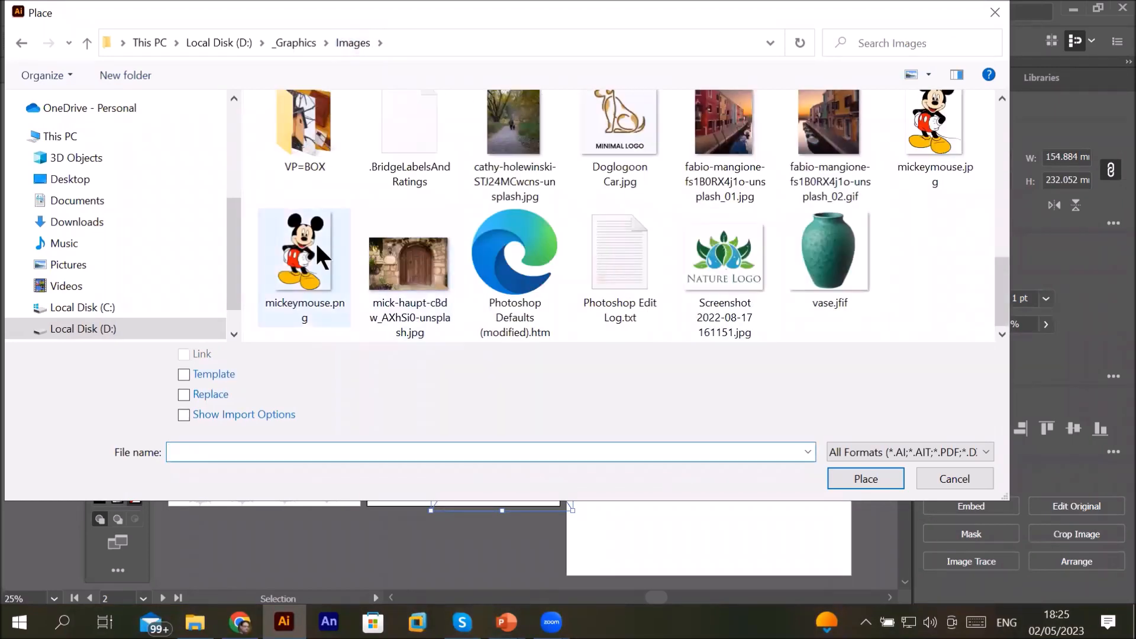
left_click(933, 125)
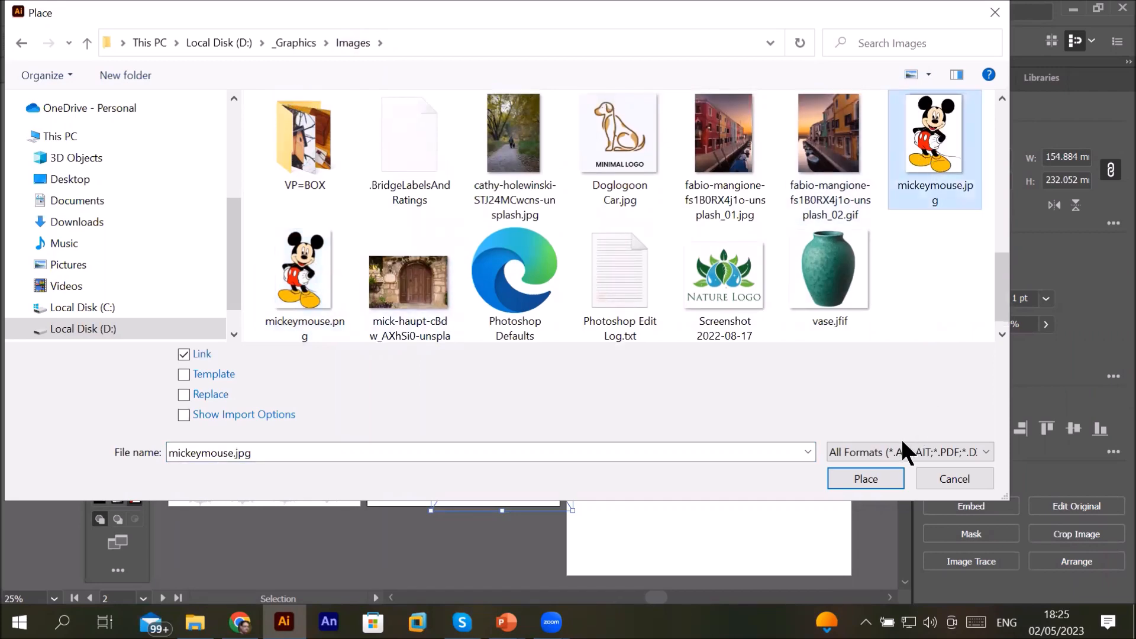
left_click(874, 480)
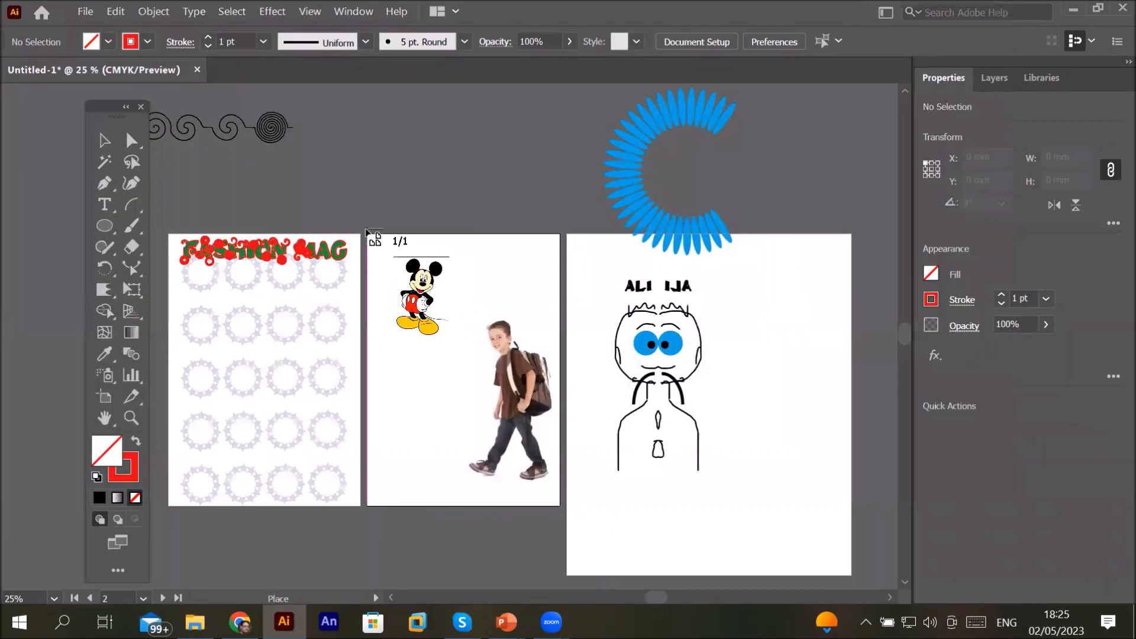
left_click_drag(383, 240, 477, 468)
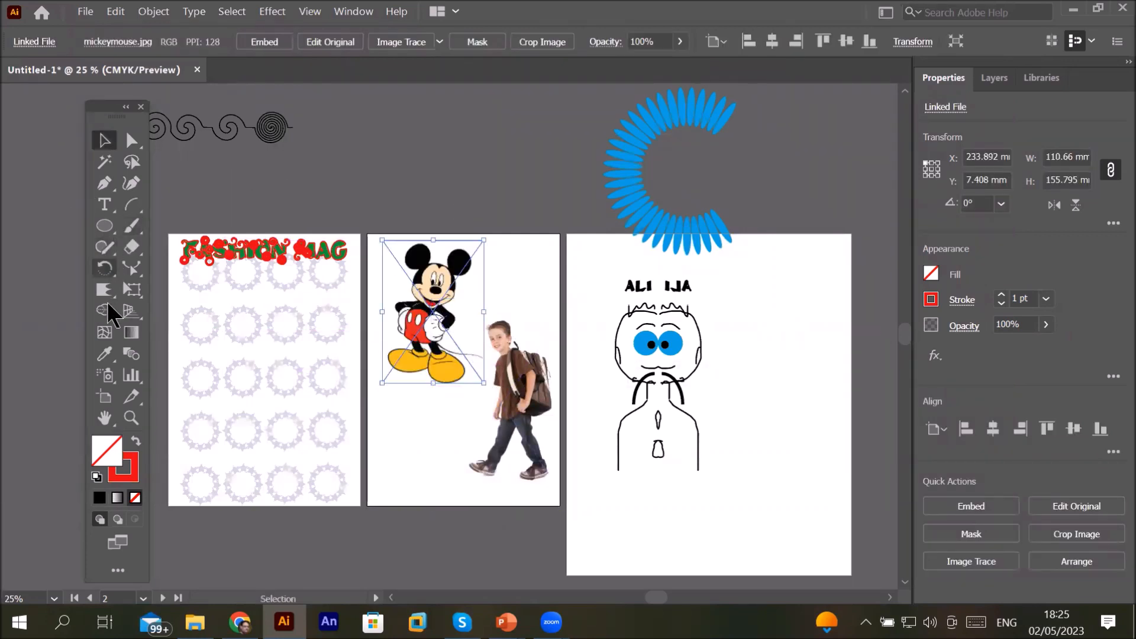
Step: Draw a rectangle covering the second artboard and fill it with orange
left_click(108, 222)
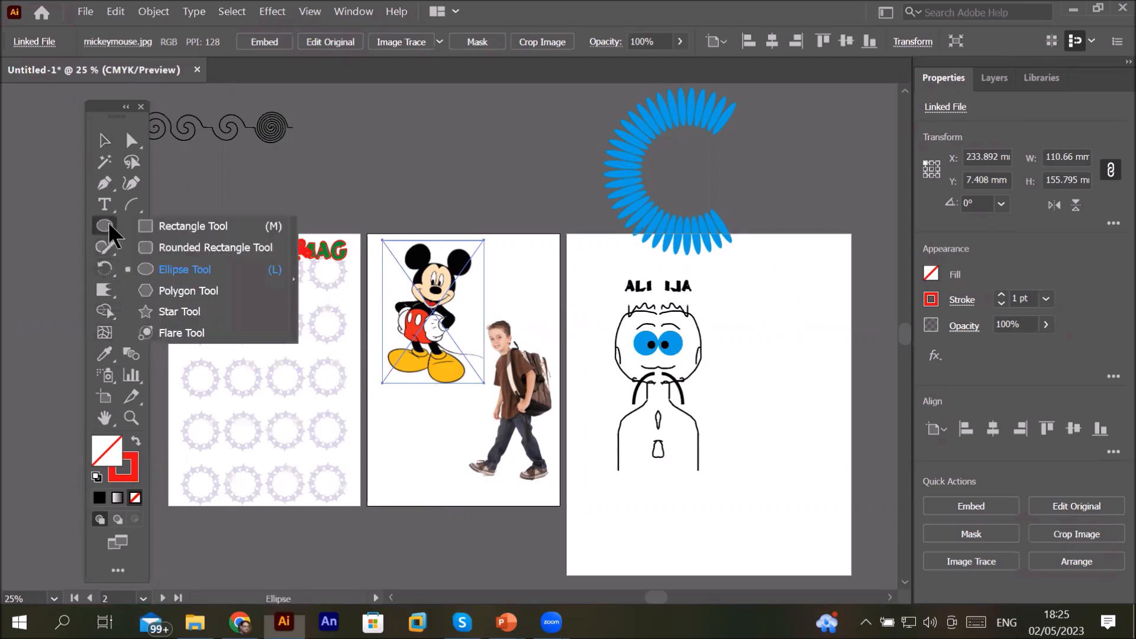
left_click(190, 227)
mouse_move(367, 233)
left_mouse_down()
mouse_move(507, 473)
mouse_move(564, 505)
left_mouse_up()
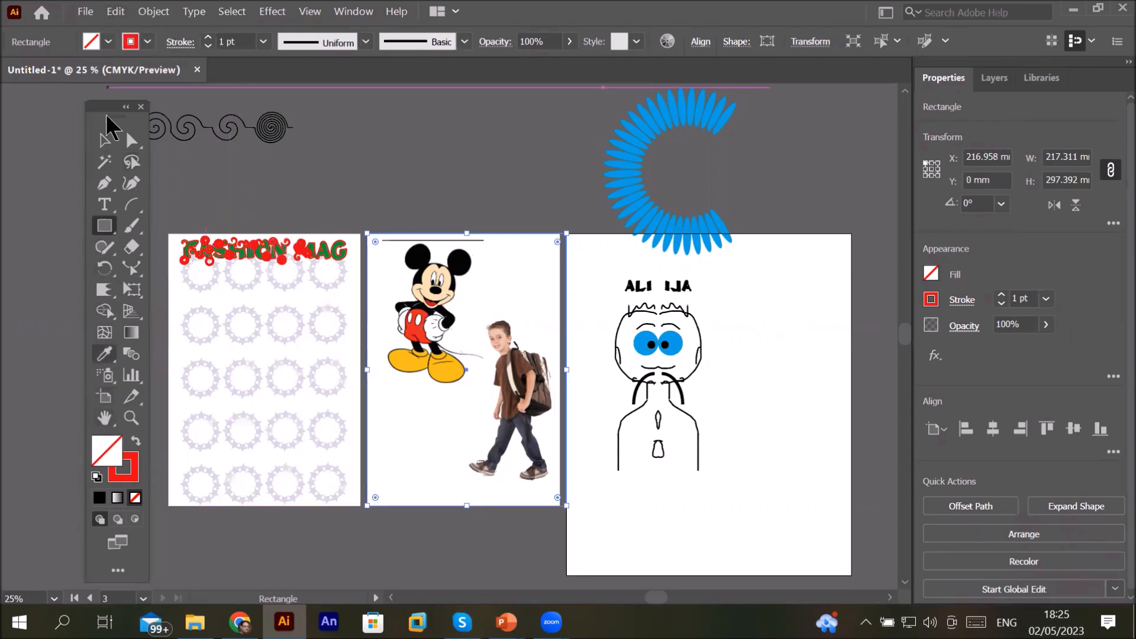
left_click(110, 39)
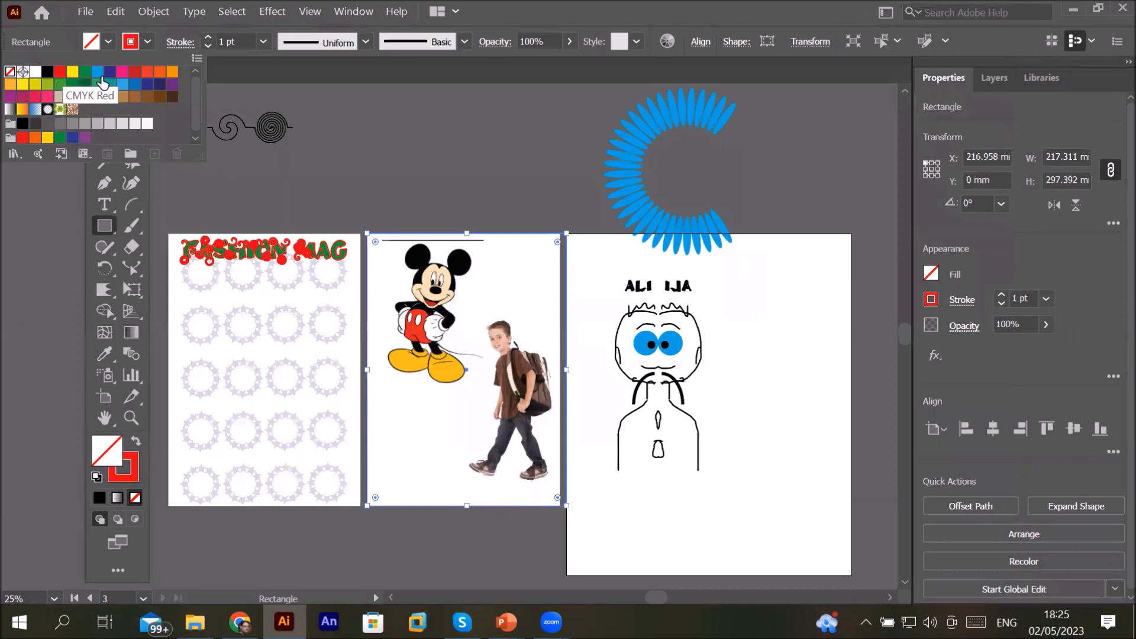
left_click(172, 72)
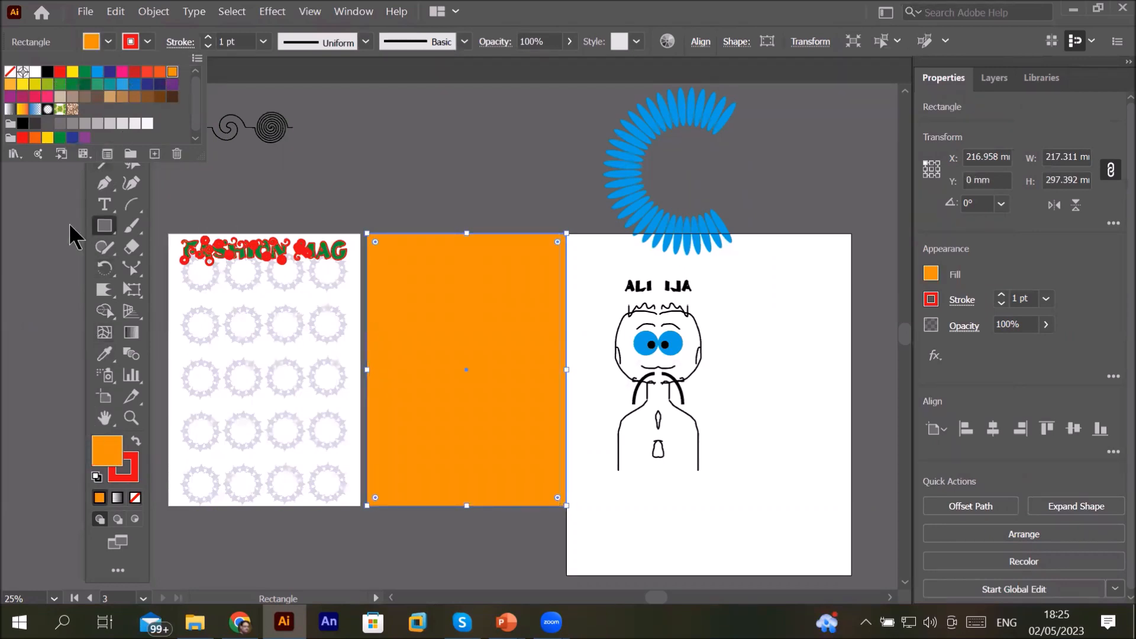
Step: Send the orange rectangle to the back behind the images
left_click(109, 145)
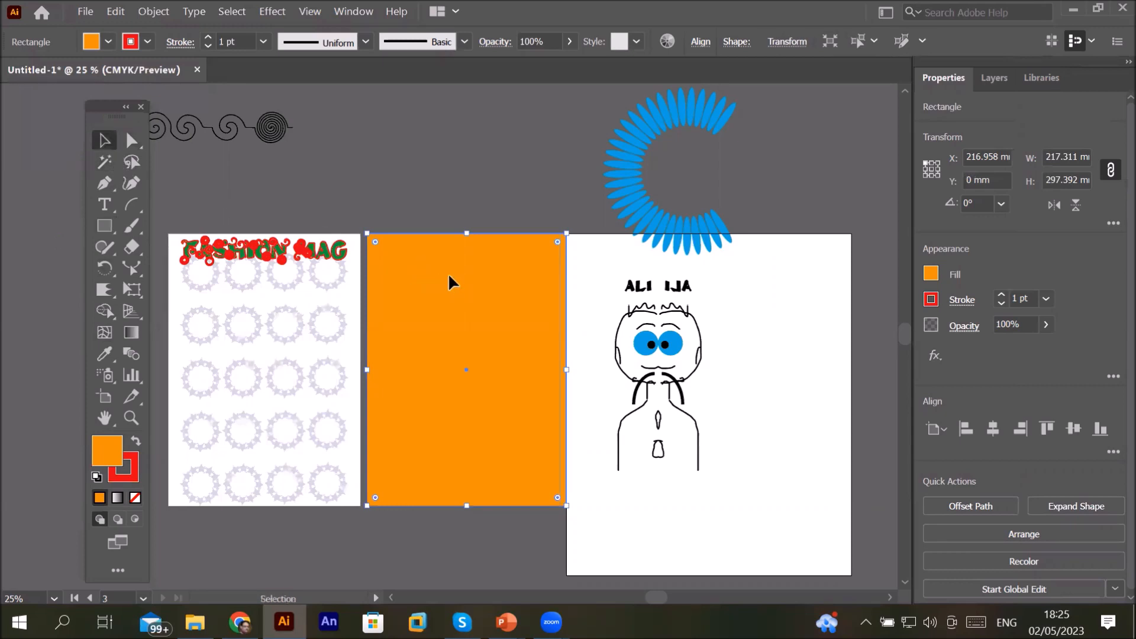
right_click(450, 289)
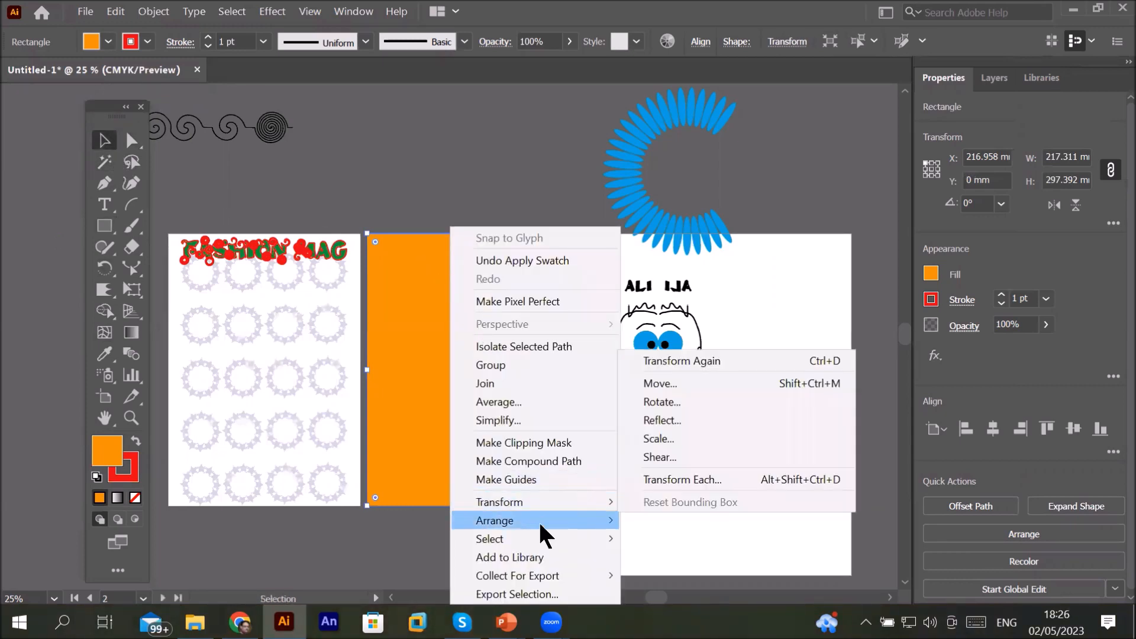
mouse_move(539, 520)
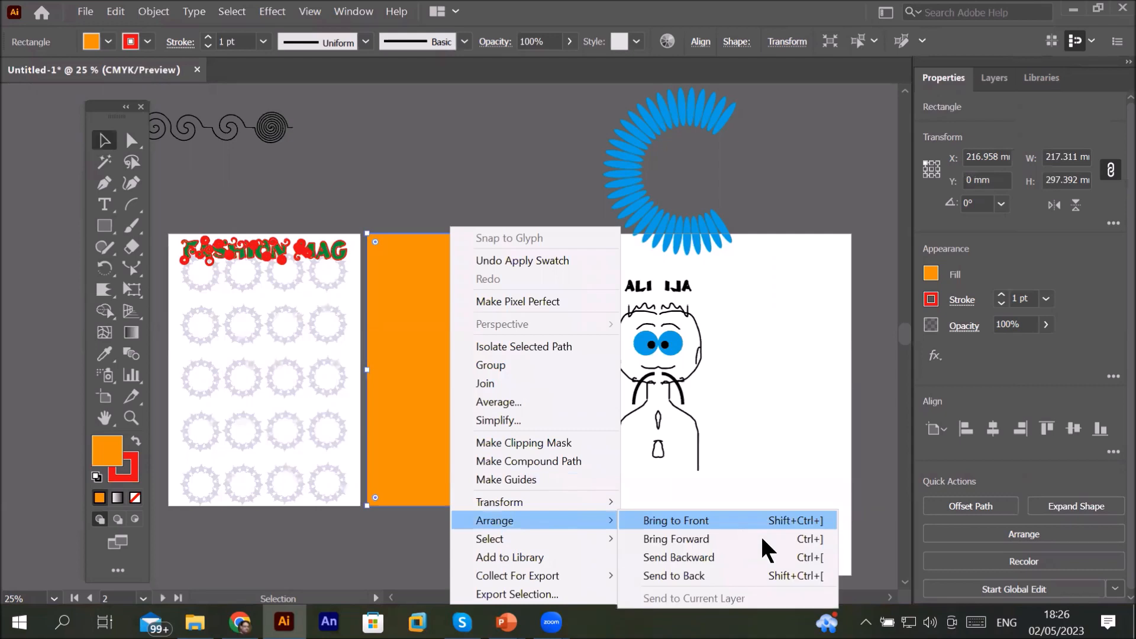
left_click(741, 572)
Step: Reposition the boy image toward the lower right of the second artboard
left_click(529, 377)
left_click_drag(520, 434, 543, 384)
scroll(543, 383, "up", 2)
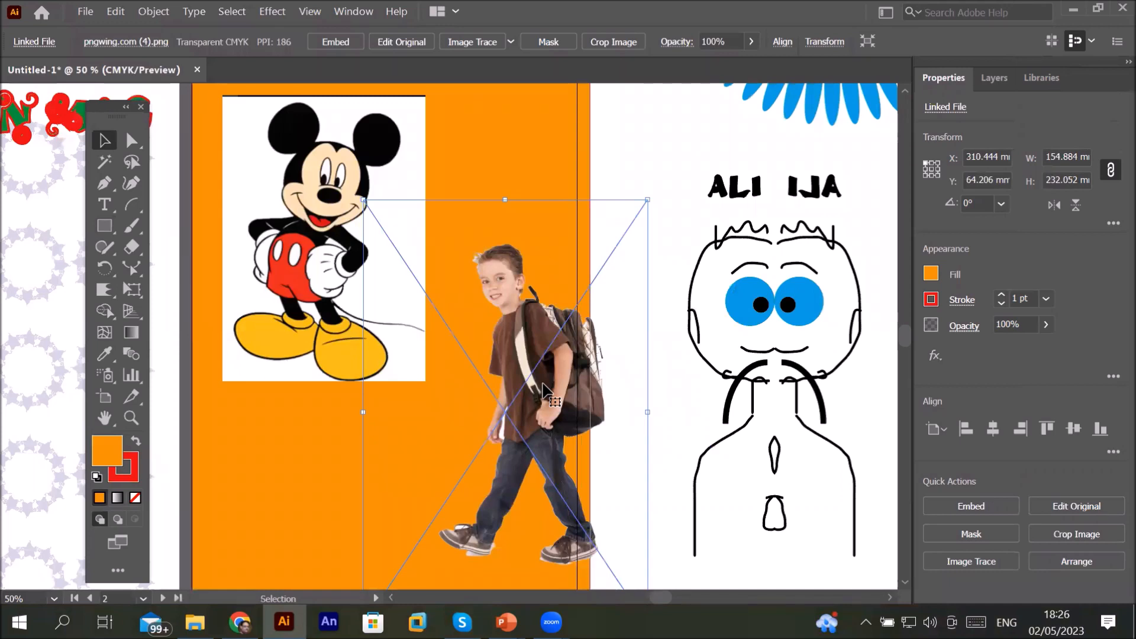
left_click_drag(543, 384, 556, 434)
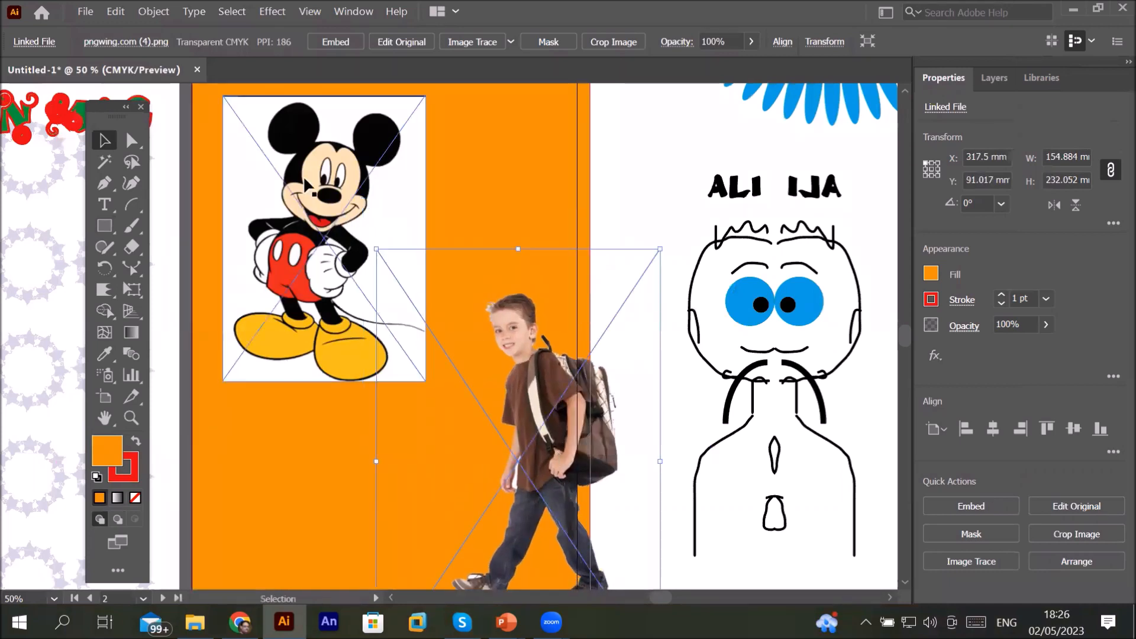
Step: Move the Mickey image down toward the lower left of the second artboard
left_click(303, 174)
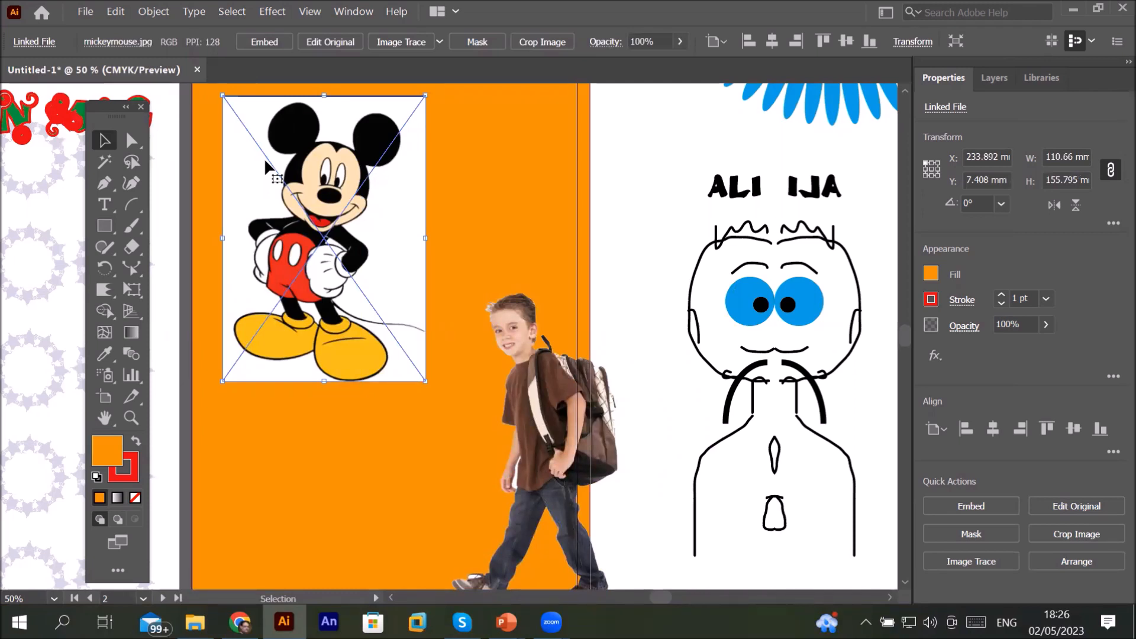
left_click_drag(264, 158, 308, 409)
Step: Add the heading BACK TO SCHOOL at the top of the second artboard and position it
left_click(104, 204)
left_click(261, 150)
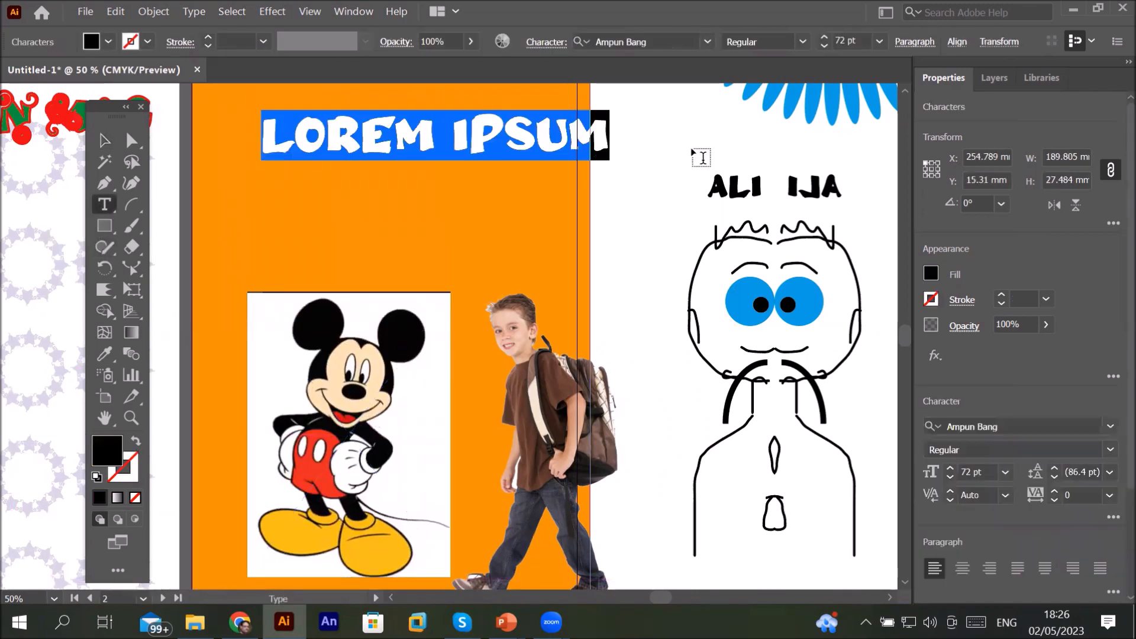
type("BACK TO ")
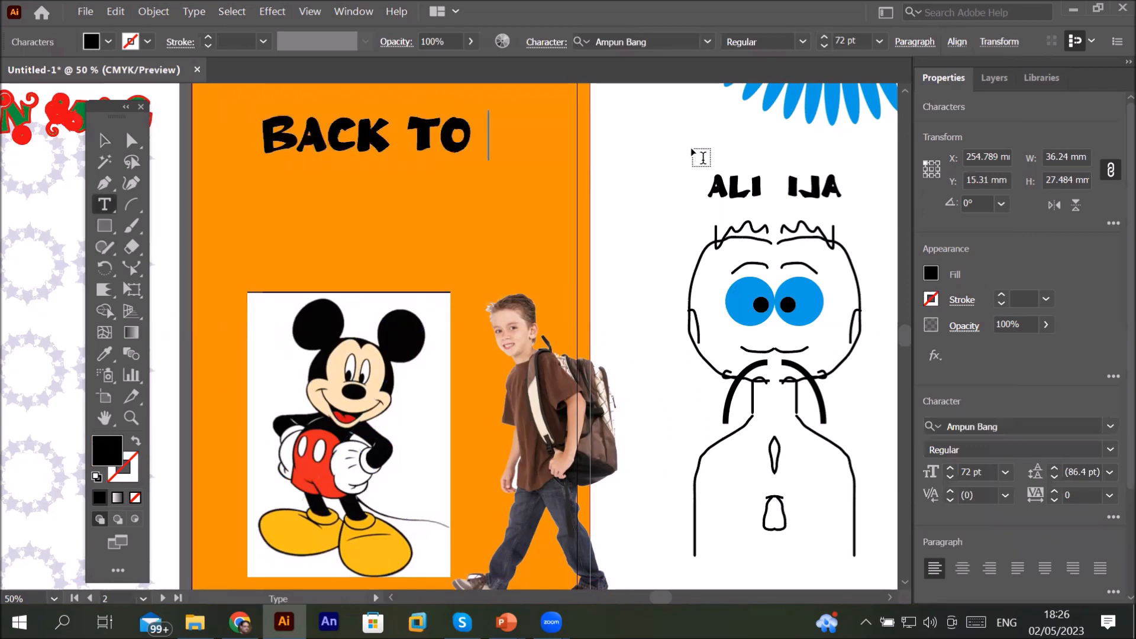
type("SCHOOL")
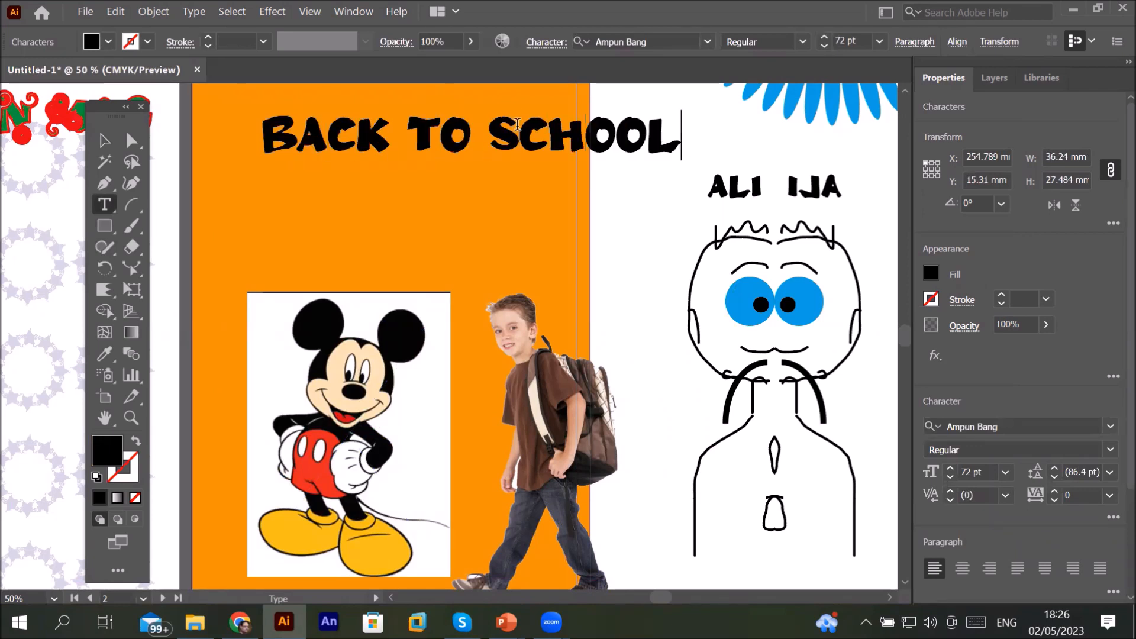
left_click(104, 140)
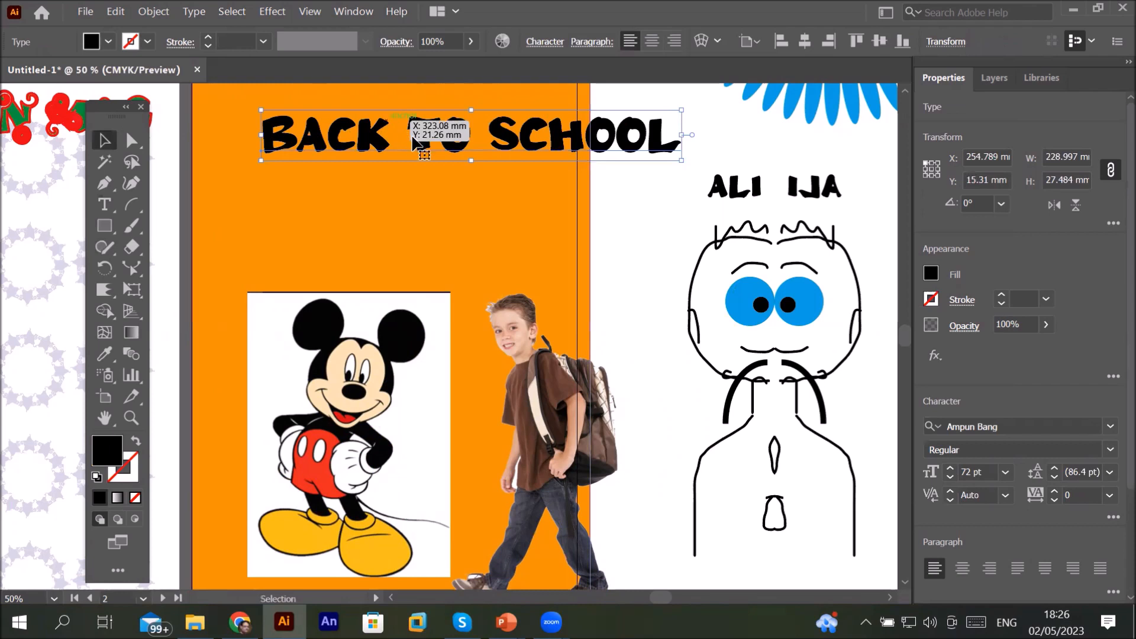
left_click_drag(377, 145, 282, 155)
left_click_drag(365, 142, 322, 132)
Step: Move the Mickey image up below the heading and embed it
left_click_drag(359, 433, 368, 330)
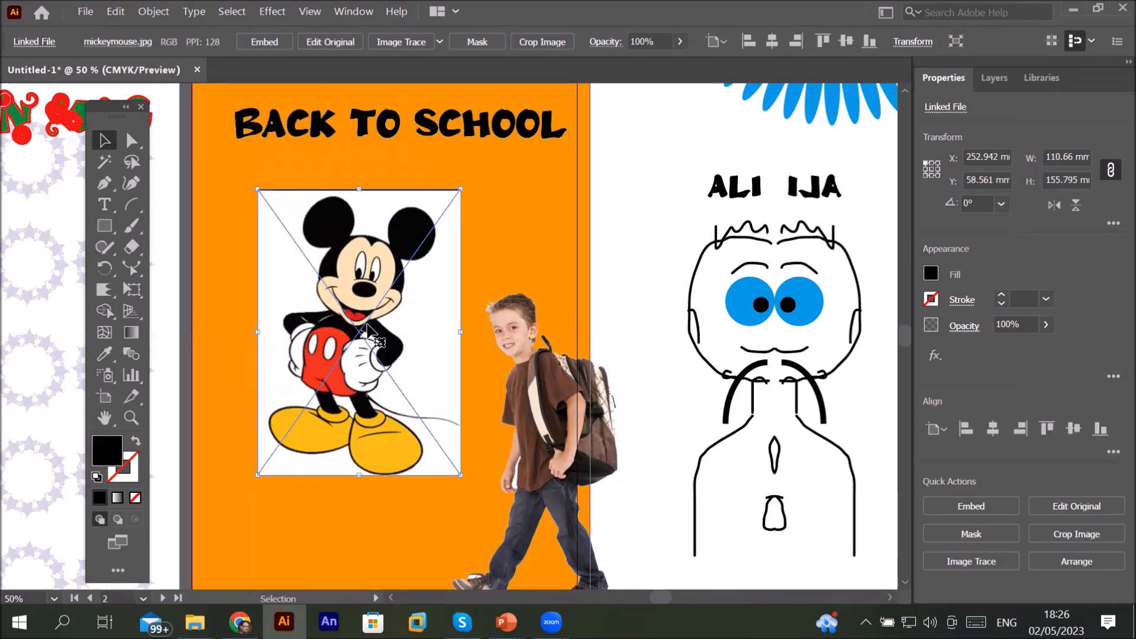
left_click(273, 40)
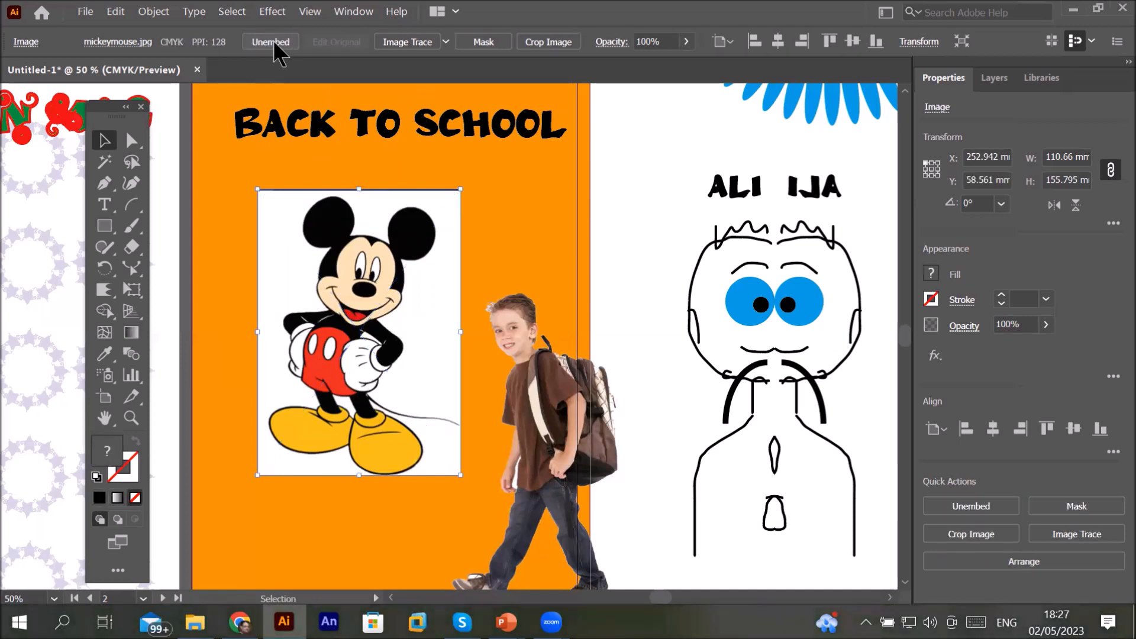
Step: Open the Image Trace presets for the Mickey image
left_click(445, 42)
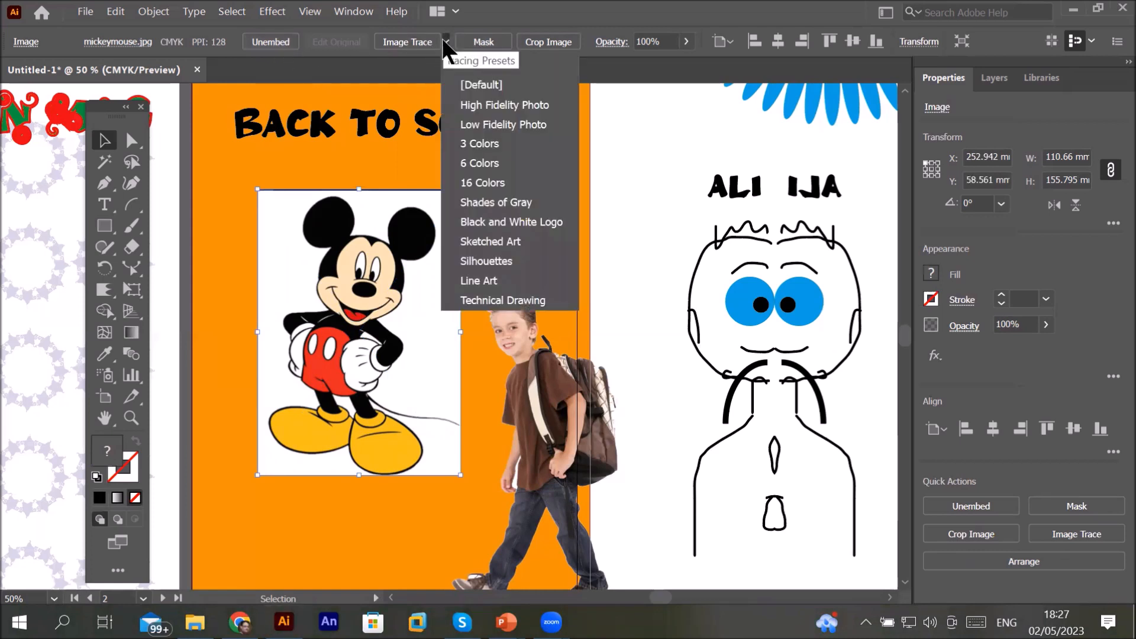
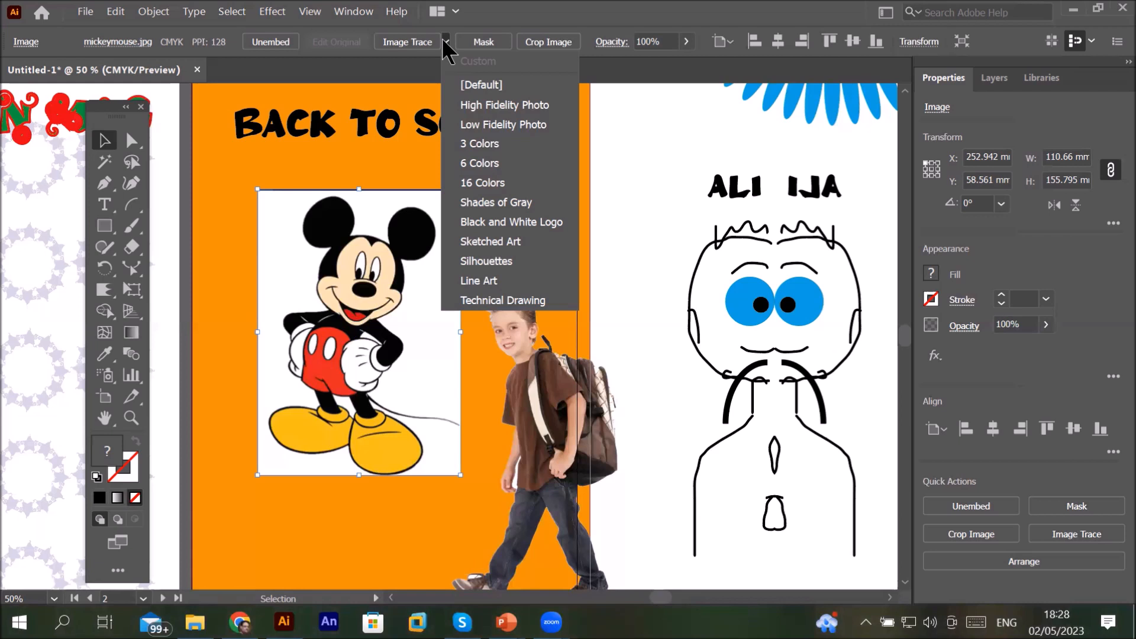
Step: Embed the boy image and position it beside the Mickey image, overlapping the edge between the two artboards
left_click(363, 287)
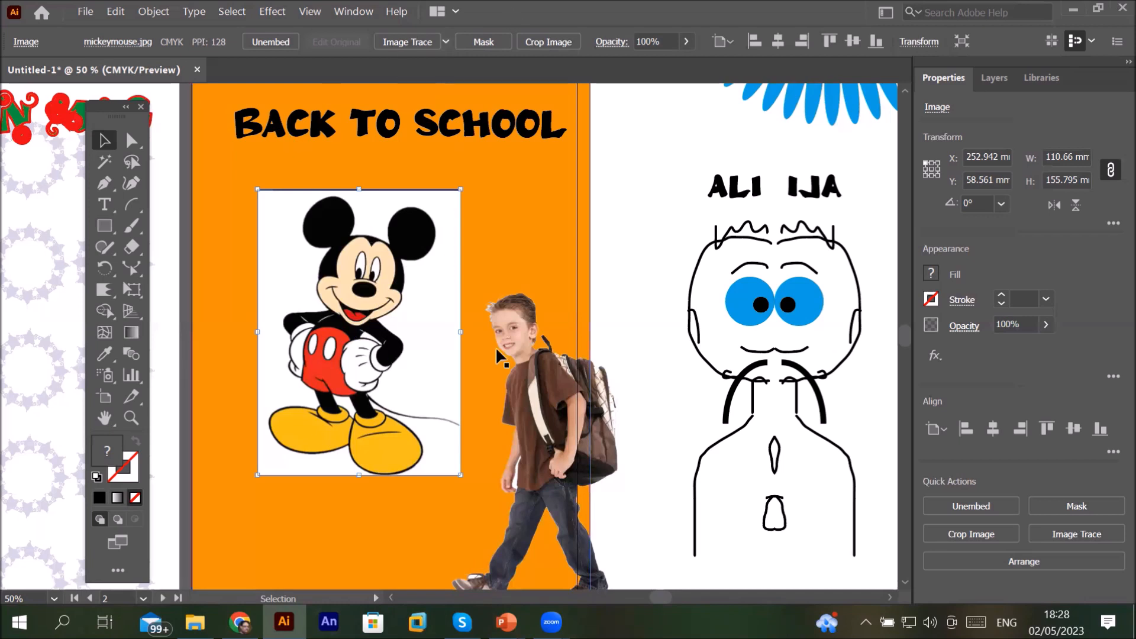
left_click_drag(537, 401, 537, 249)
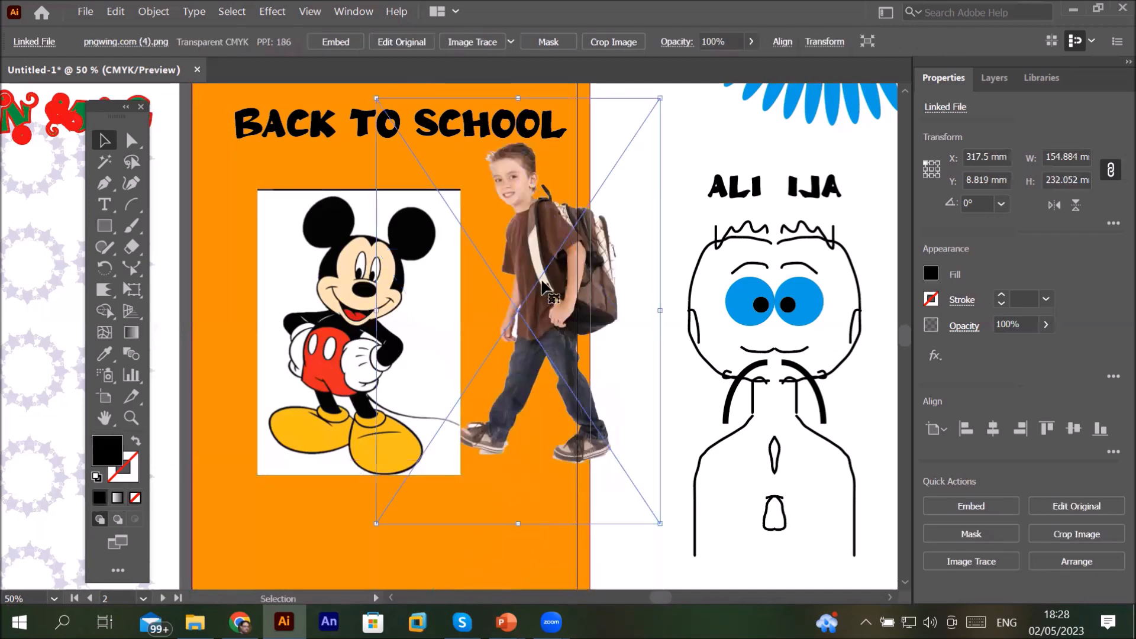
left_click(334, 43)
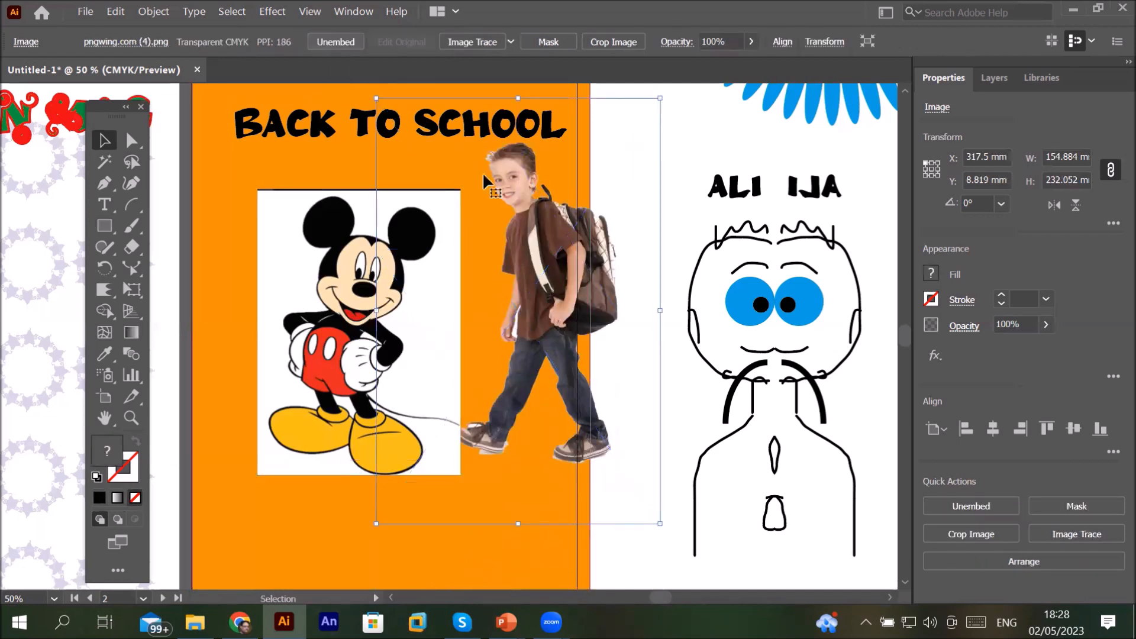
left_click_drag(581, 322, 592, 343)
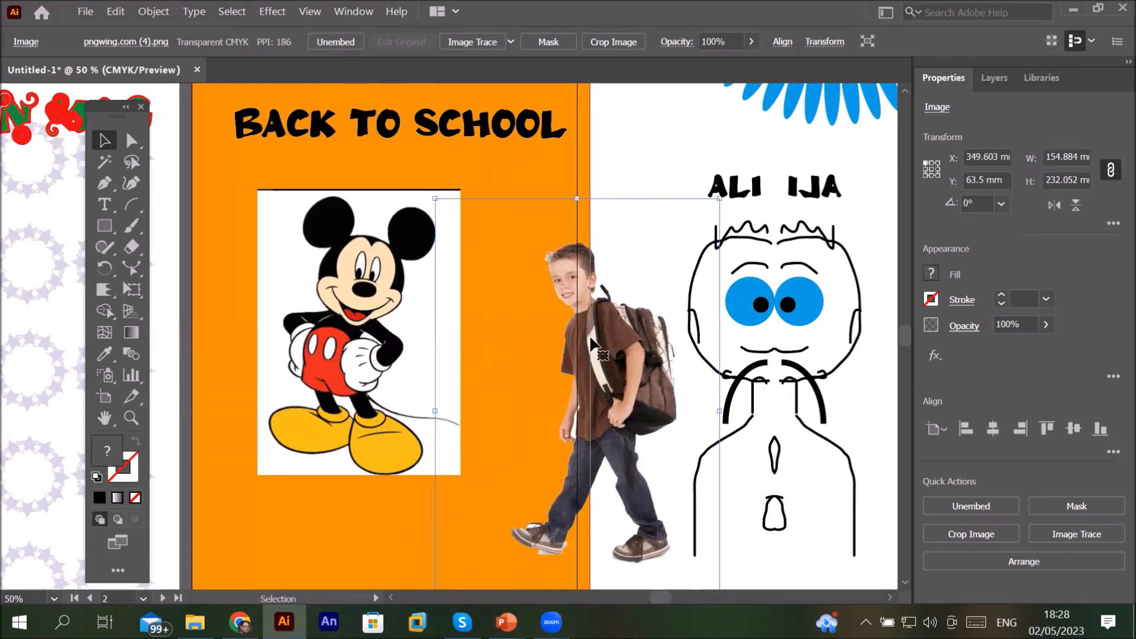
Step: Nudge the Mickey image slightly up and to the left below the heading
left_click(299, 250)
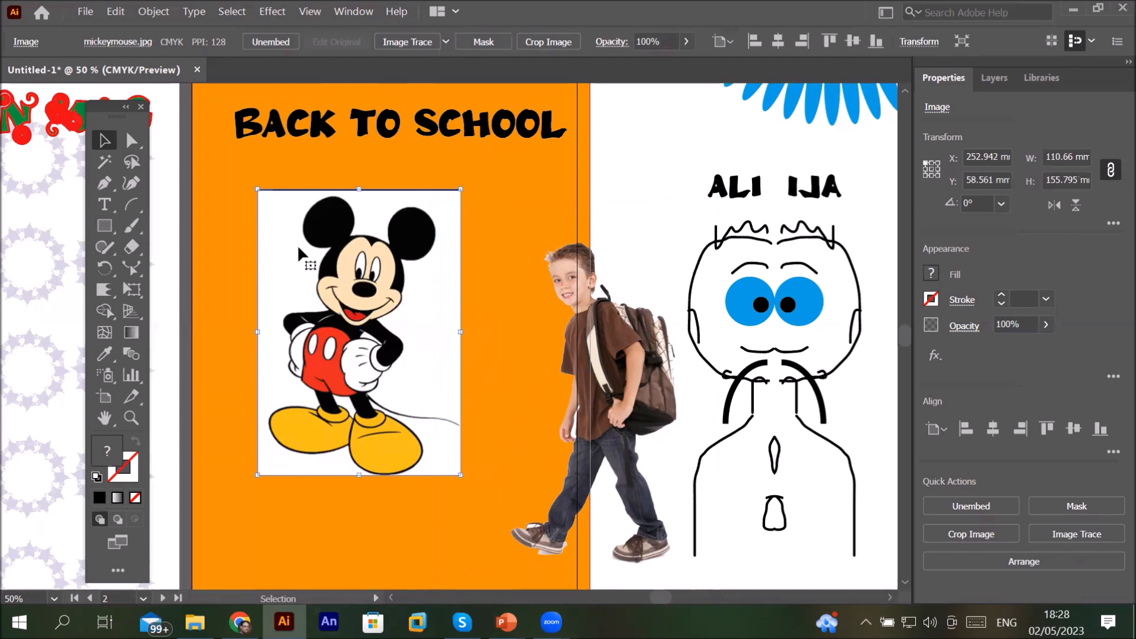
left_click_drag(299, 248, 265, 235)
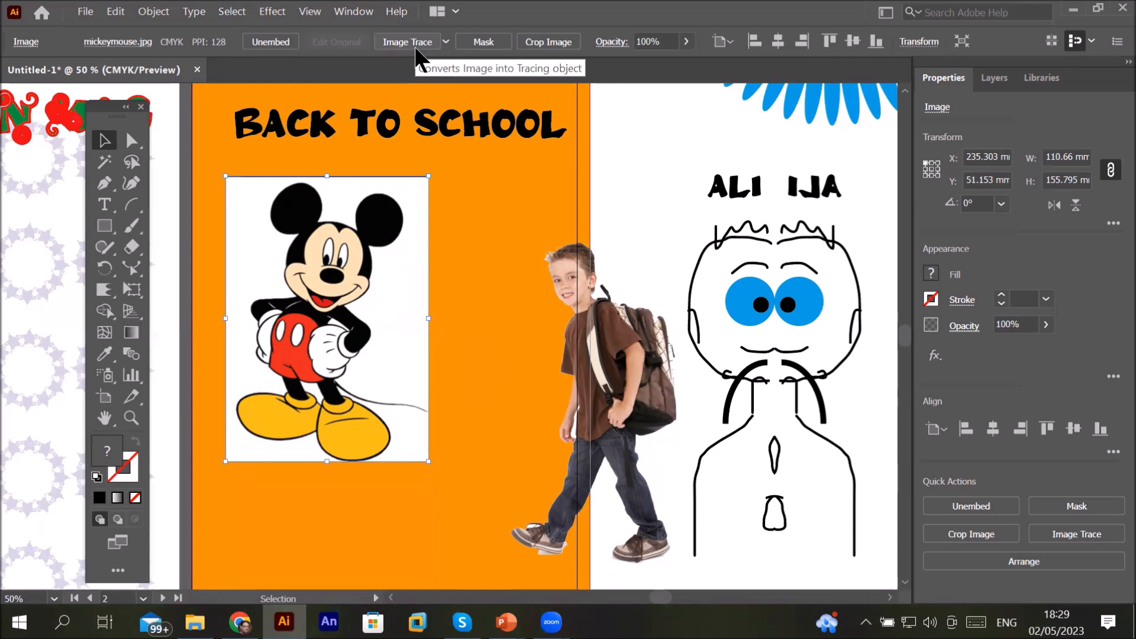
Step: Move the boy image onto the neighbouring artboard and trace it with the Auto-Color preset in the Image Trace panel
left_click_drag(617, 329, 773, 197)
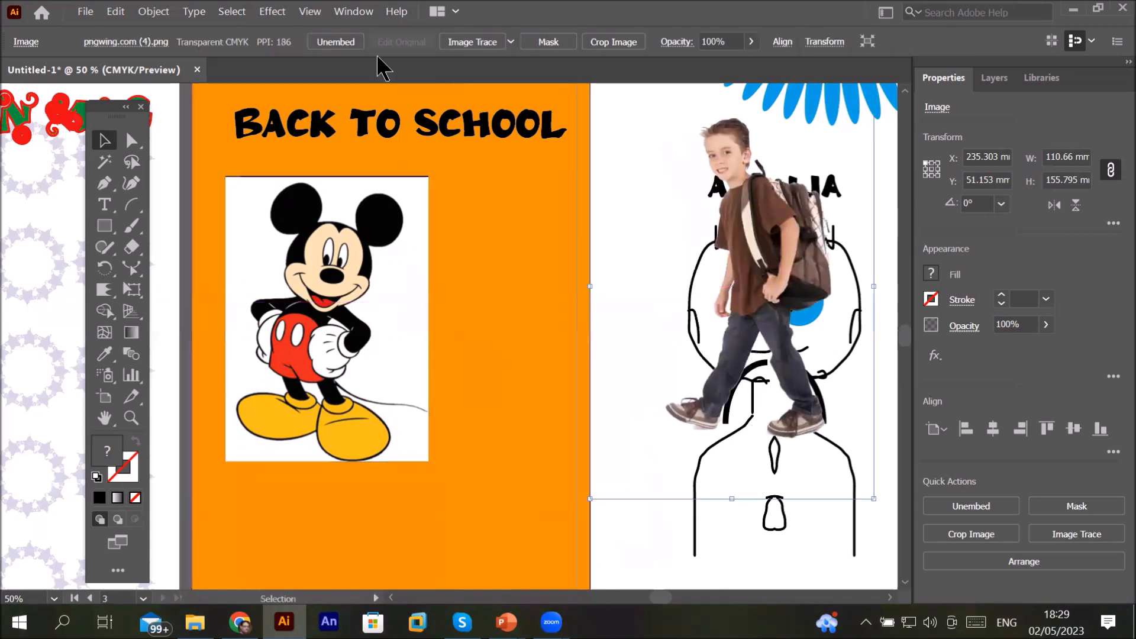
left_click(353, 11)
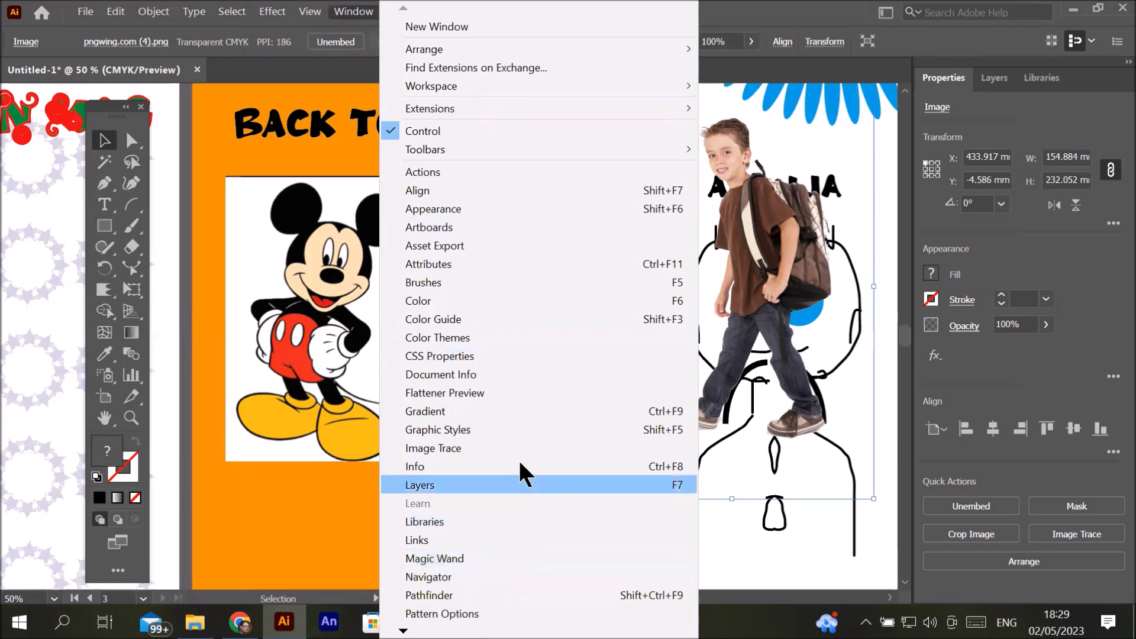
left_click(527, 446)
mouse_move(791, 114)
left_mouse_down()
mouse_move(641, 237)
mouse_move(562, 199)
mouse_move(593, 164)
left_mouse_up()
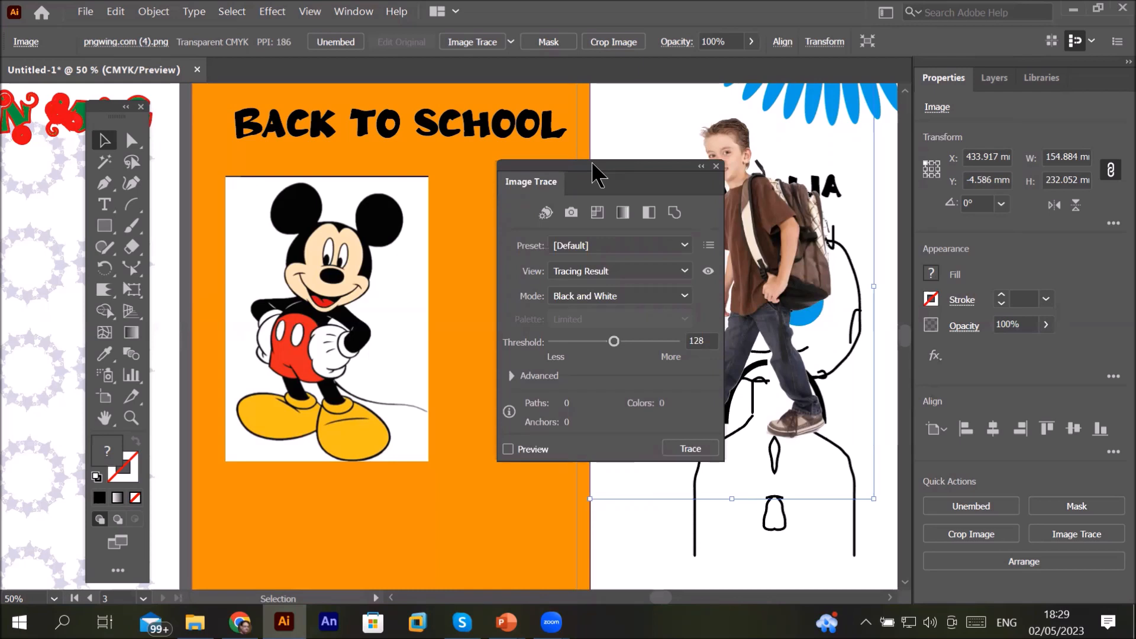
left_click(543, 220)
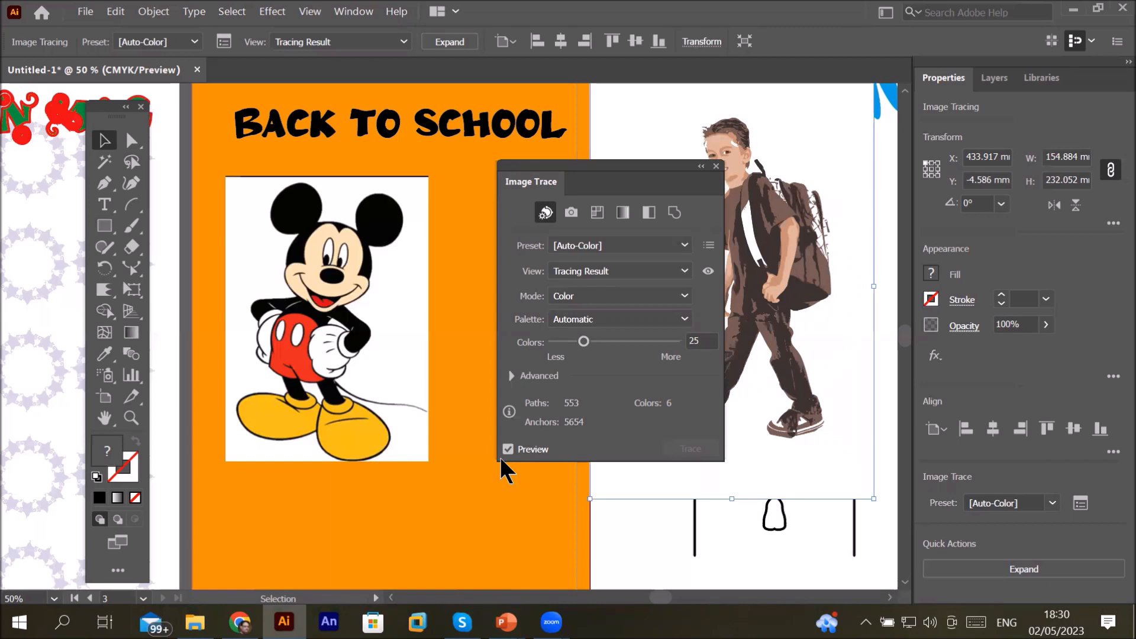
Step: Reposition the Mickey image and preview a Black and White trace of it with the Default preset
left_click(341, 250)
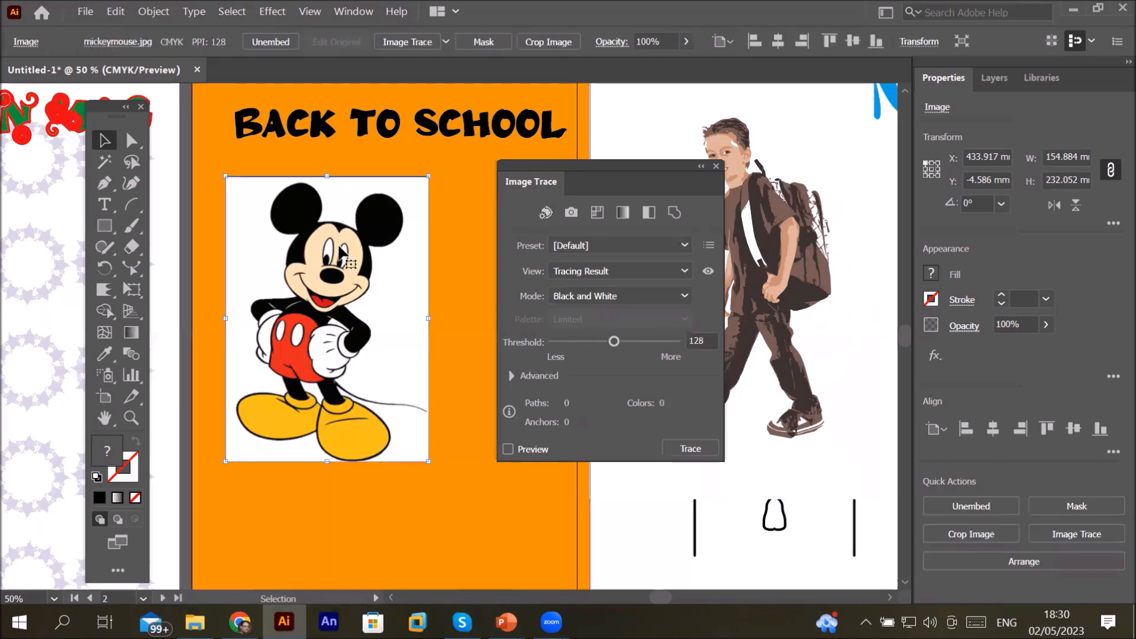
mouse_move(346, 242)
left_mouse_down()
mouse_move(367, 333)
mouse_move(351, 215)
left_mouse_up()
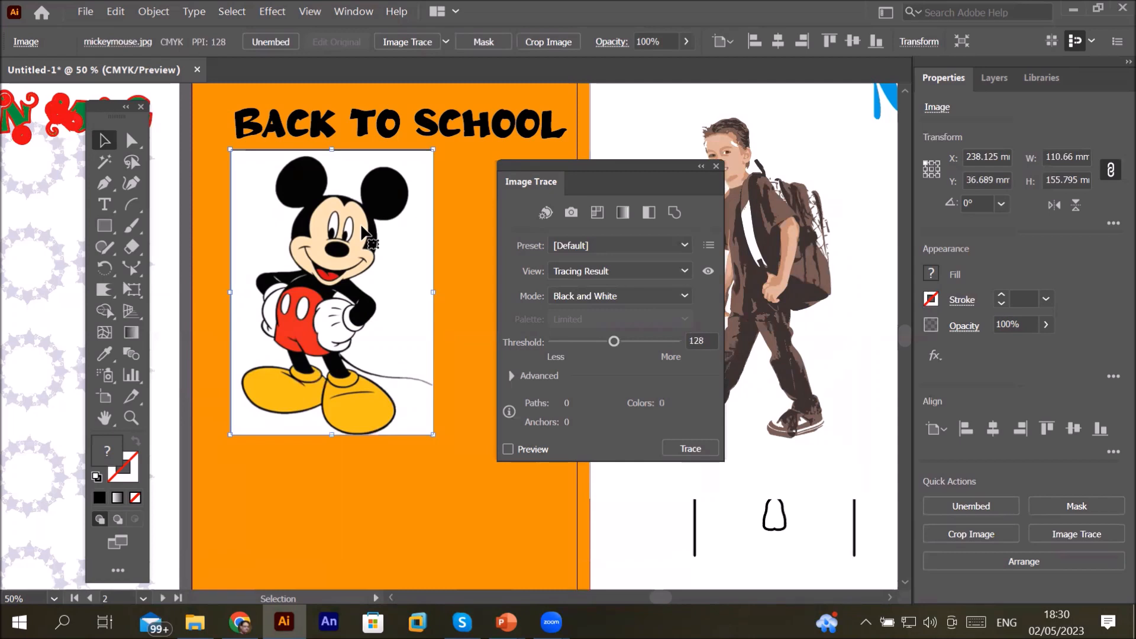
left_click(442, 276)
left_click(367, 269)
right_click(367, 264)
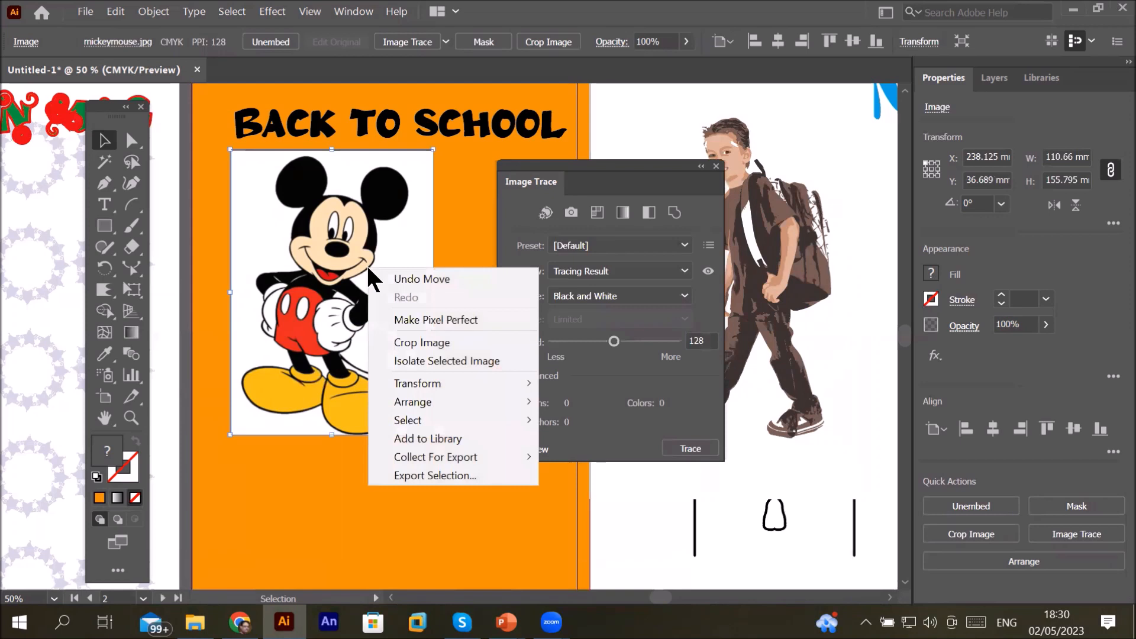
left_click(342, 289)
left_click_drag(400, 307, 403, 379)
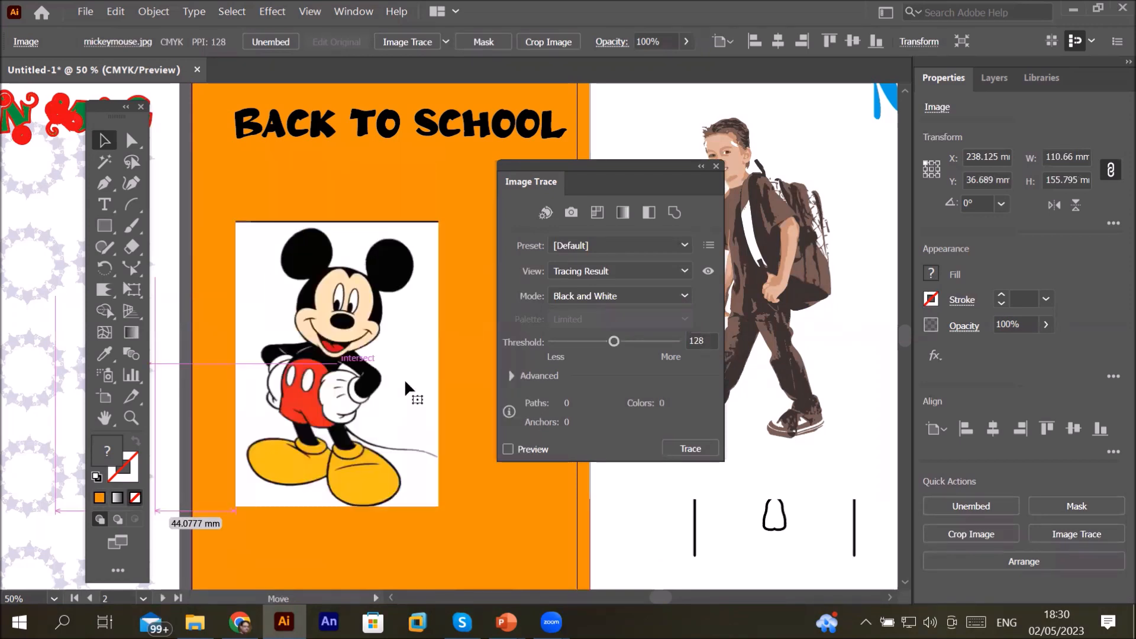
right_click(404, 379)
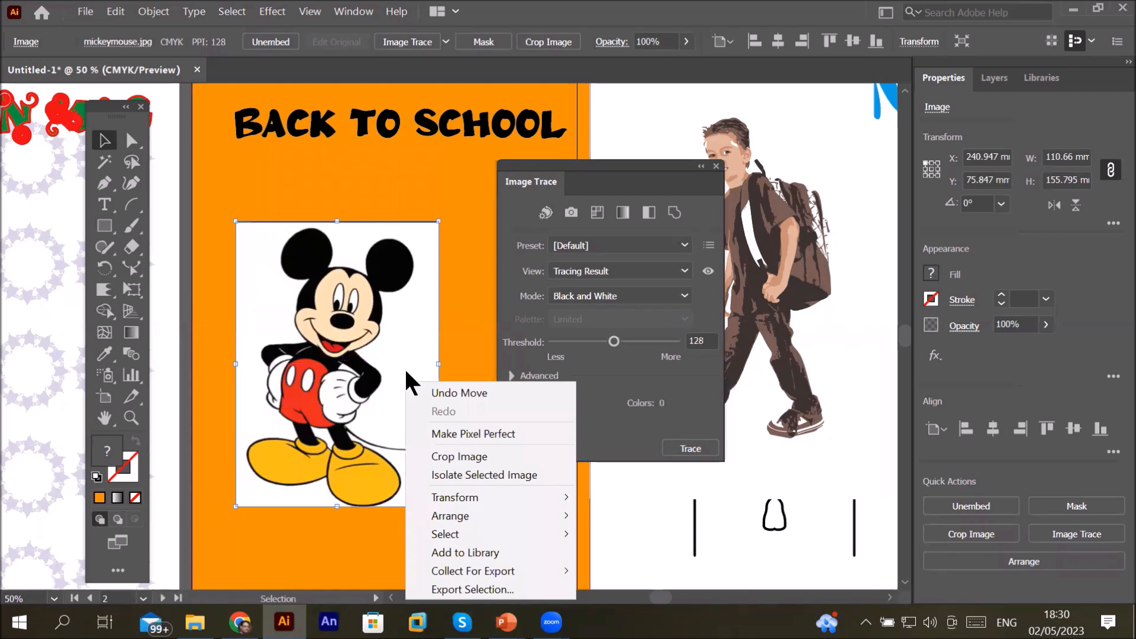
left_click(478, 250)
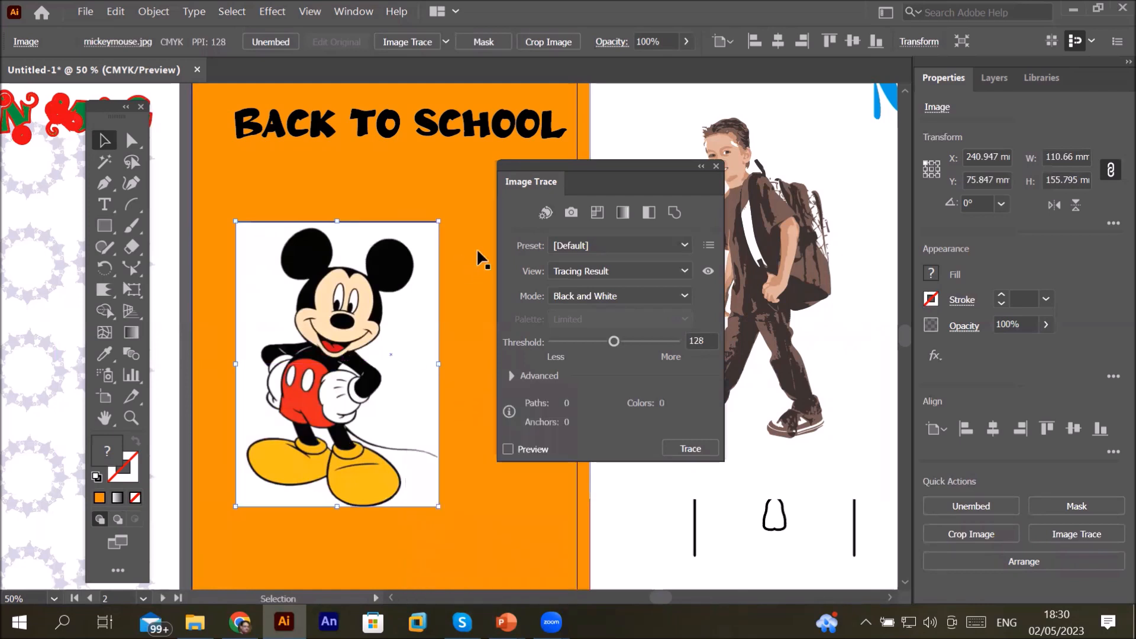
mouse_move(432, 282)
left_mouse_down()
mouse_move(521, 382)
mouse_move(453, 320)
mouse_move(403, 222)
left_mouse_up()
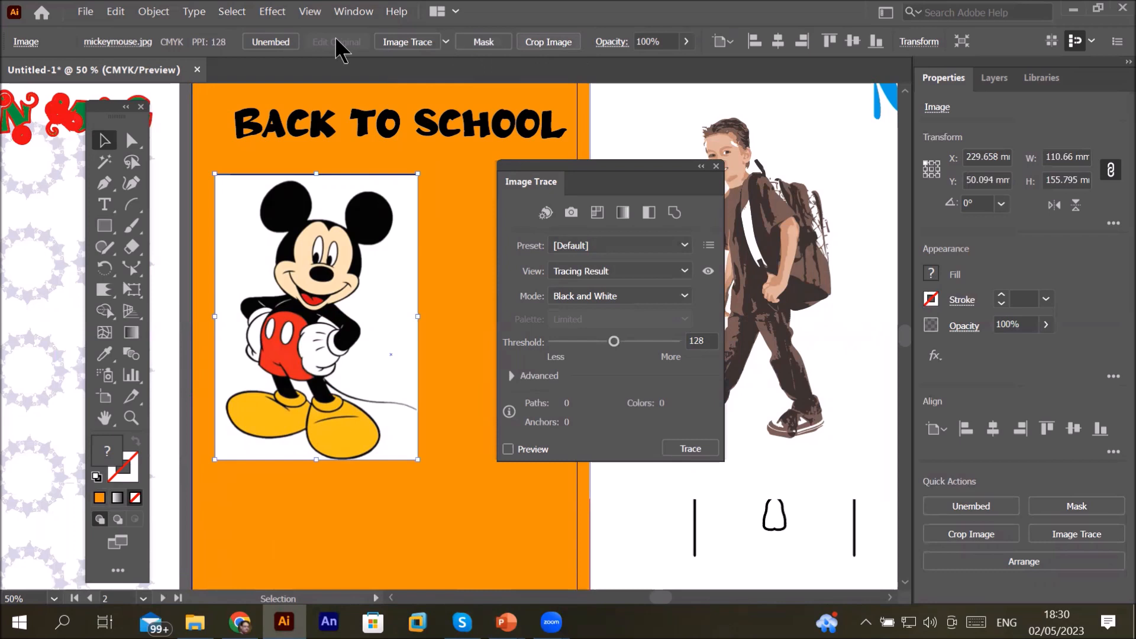
left_click_drag(339, 234, 363, 276)
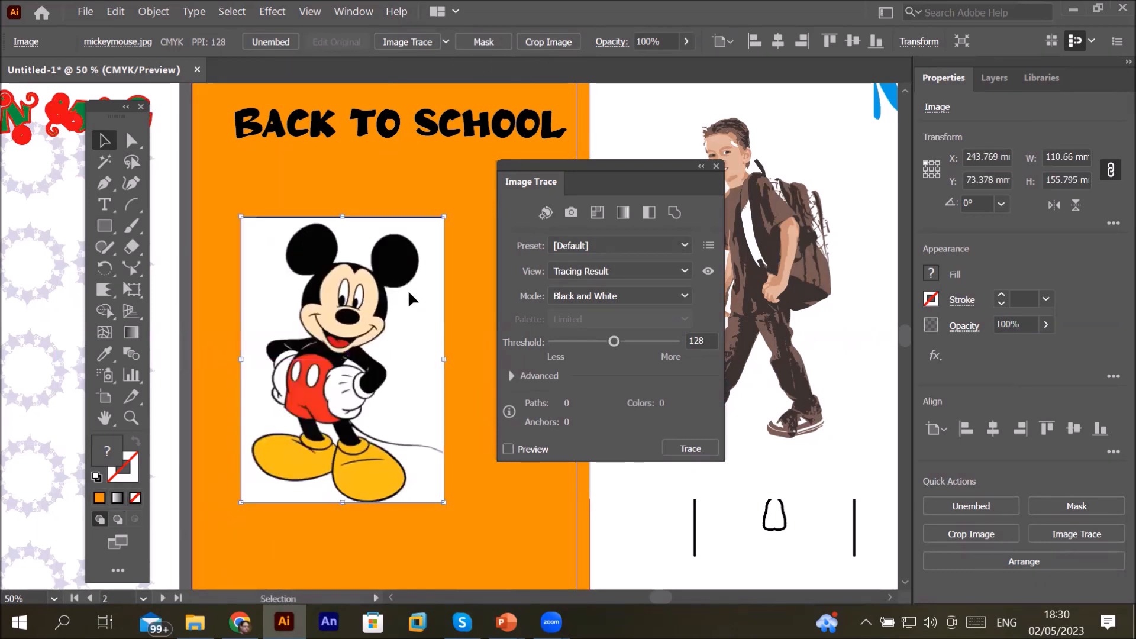
left_click(443, 190)
left_click_drag(431, 232, 393, 211)
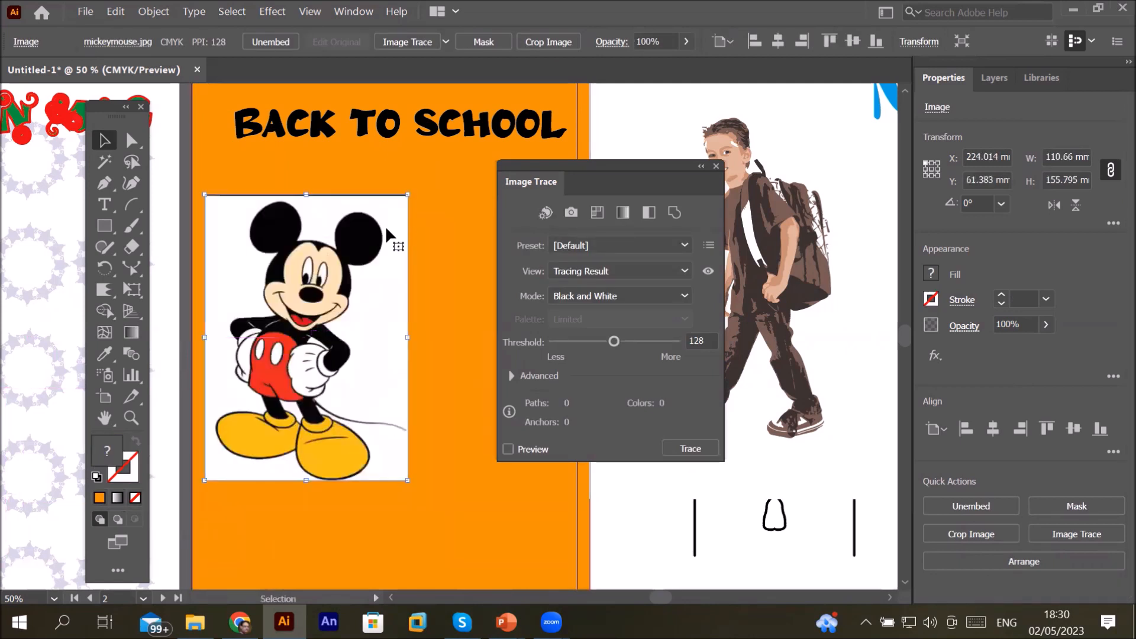
right_click(387, 231)
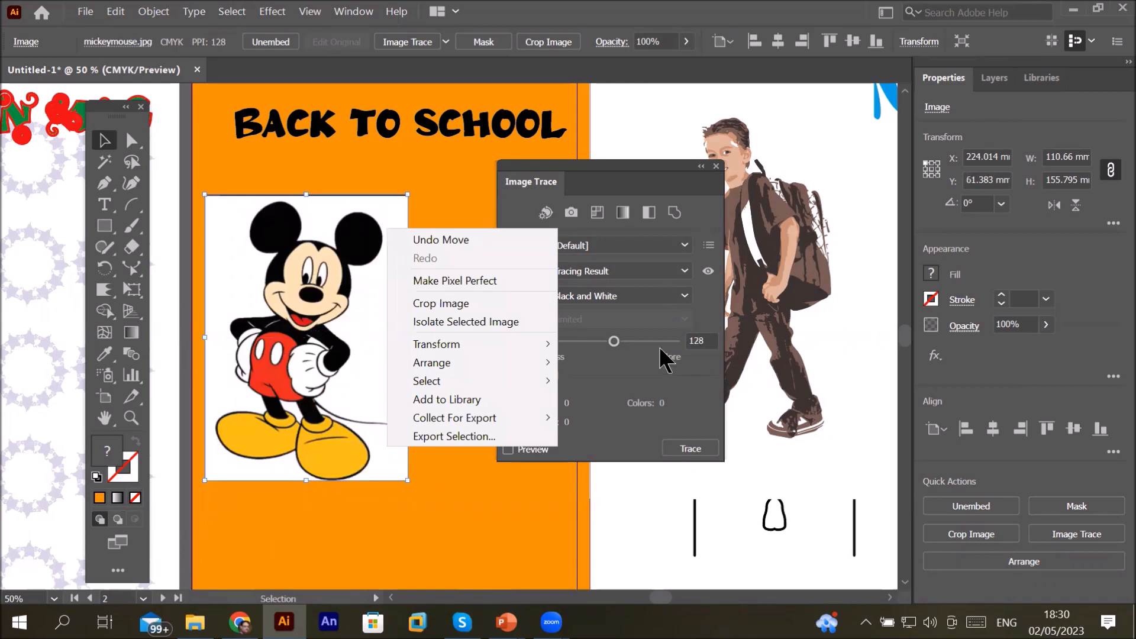
left_click(645, 328)
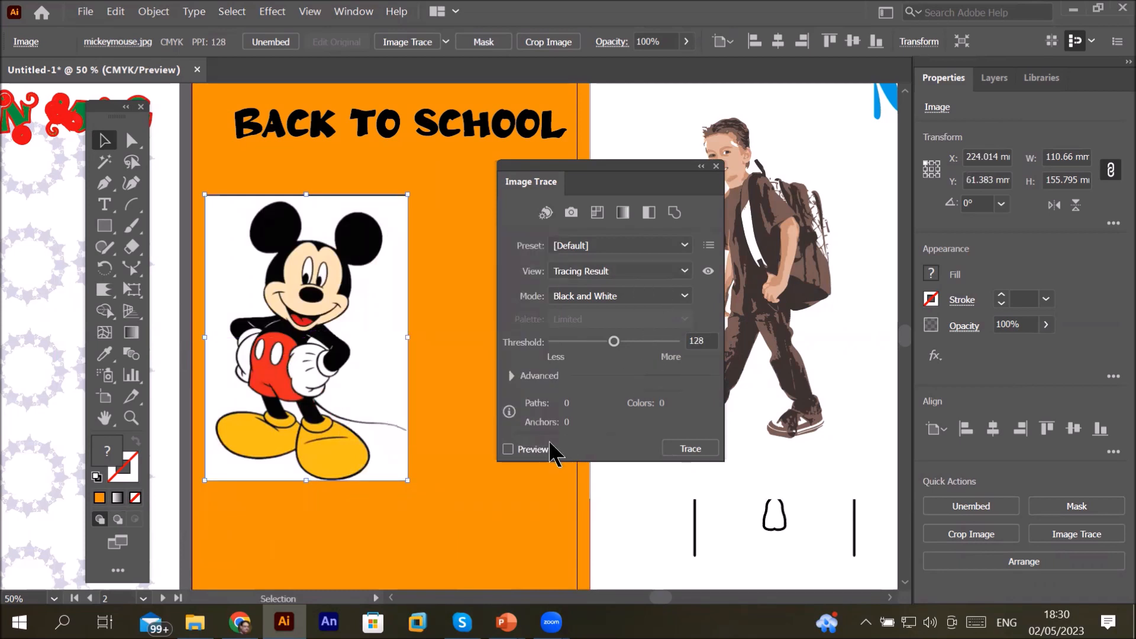
left_click(507, 449)
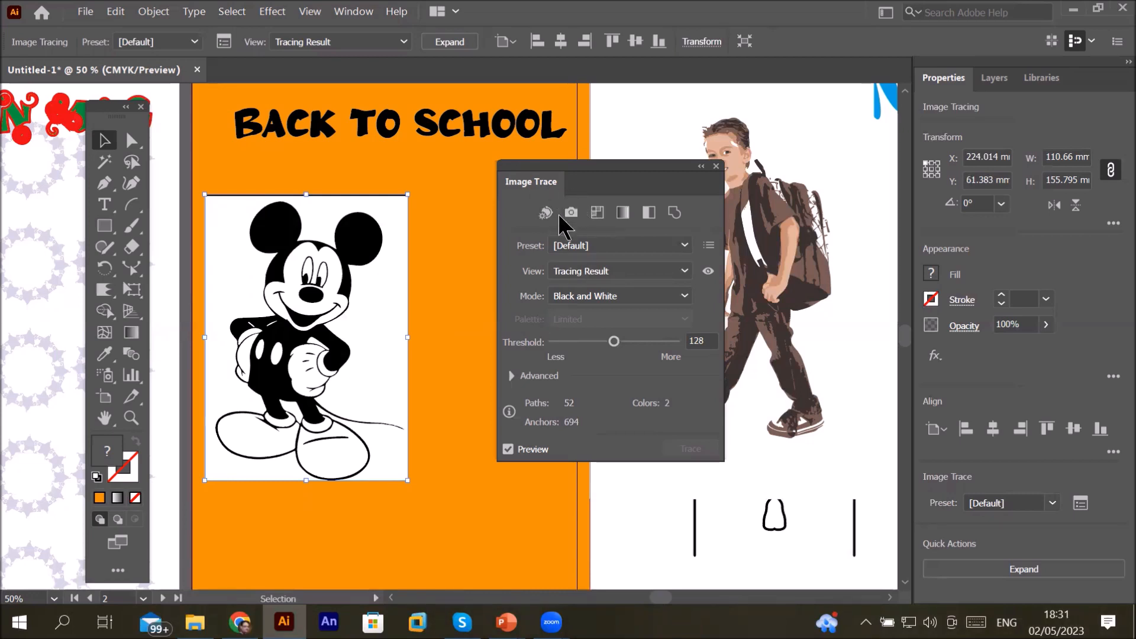
Step: Close the Image Trace panel and undo the traces and moves back to the boy's embedded position
left_click(717, 166)
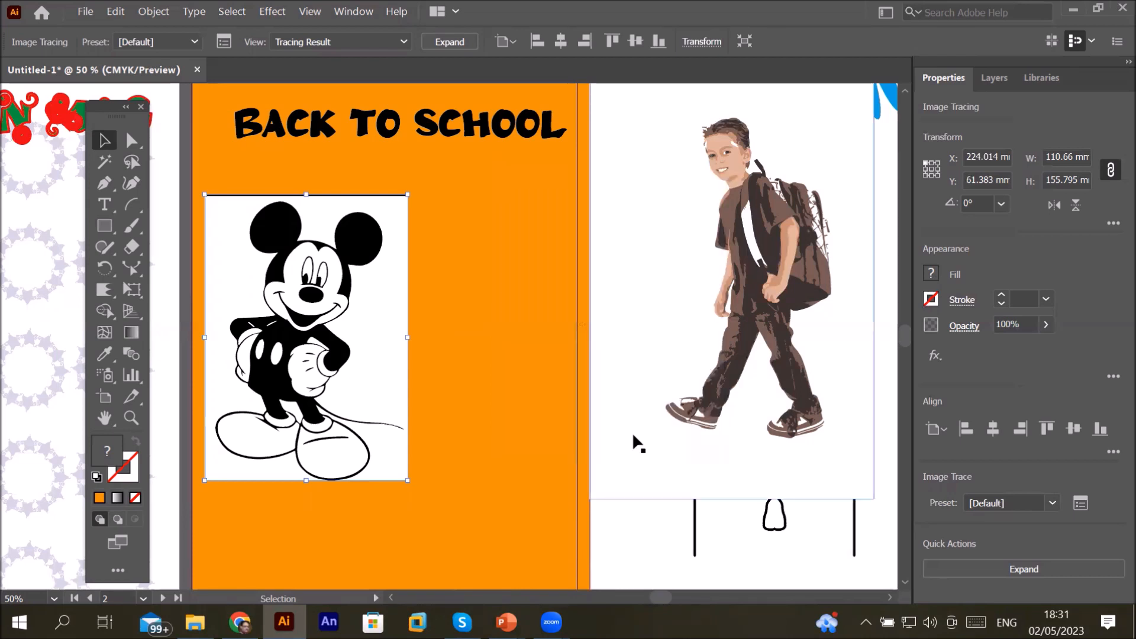
key("ctrl+z")
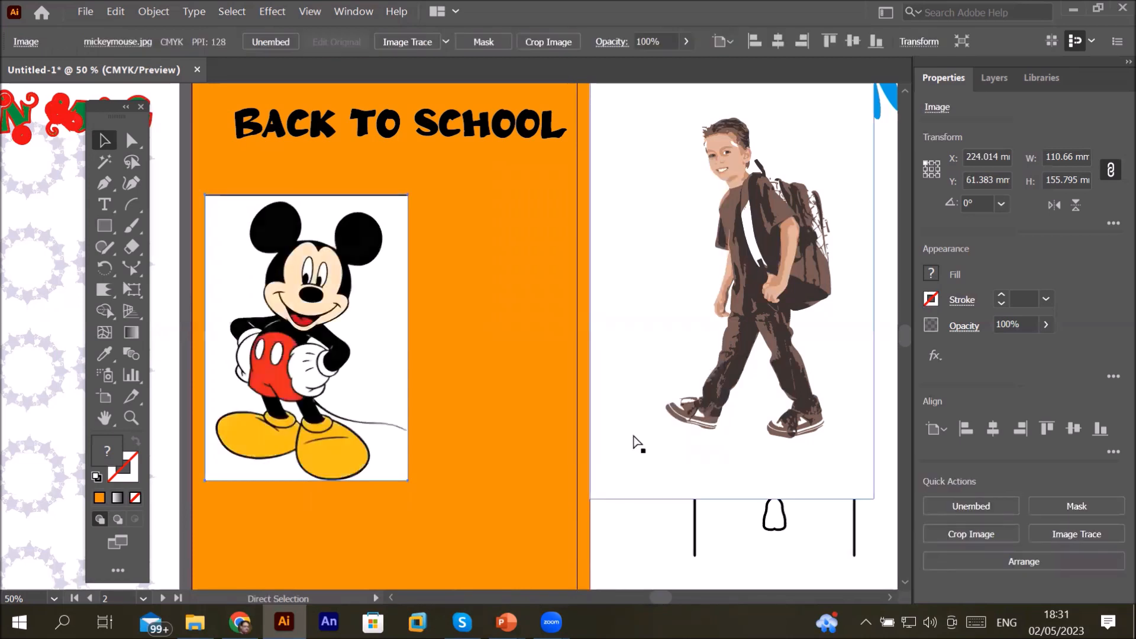
key("ctrl+z")
key("ctrl+z")
key("ctrl+z")
key("ctrl+z")
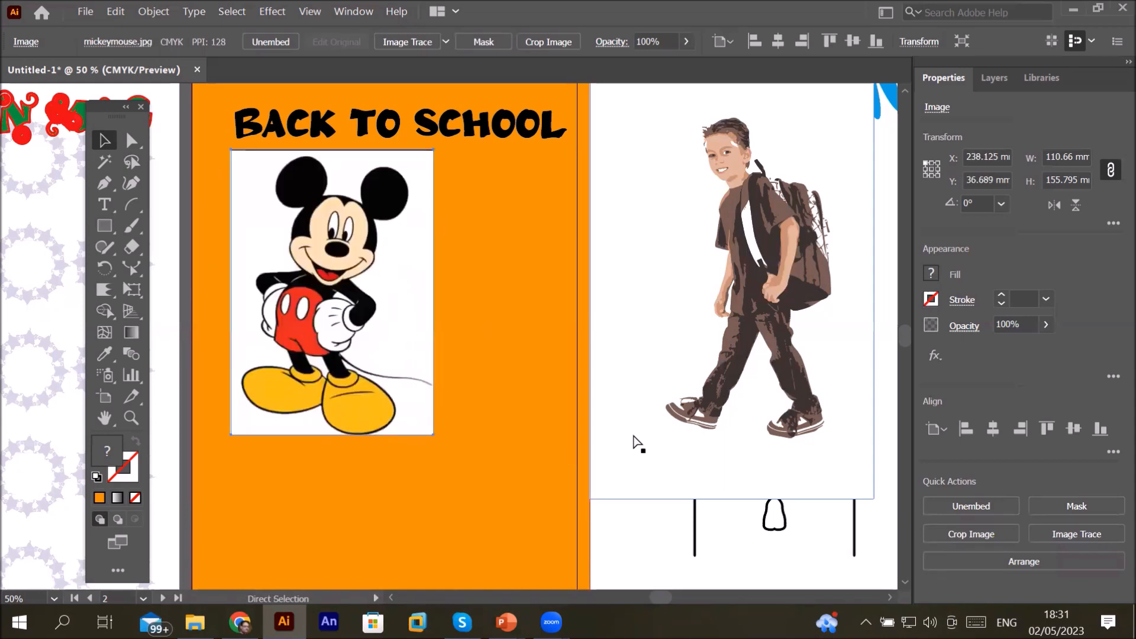
key("ctrl+z")
key("ctrl+z")
key("ctrl+z")
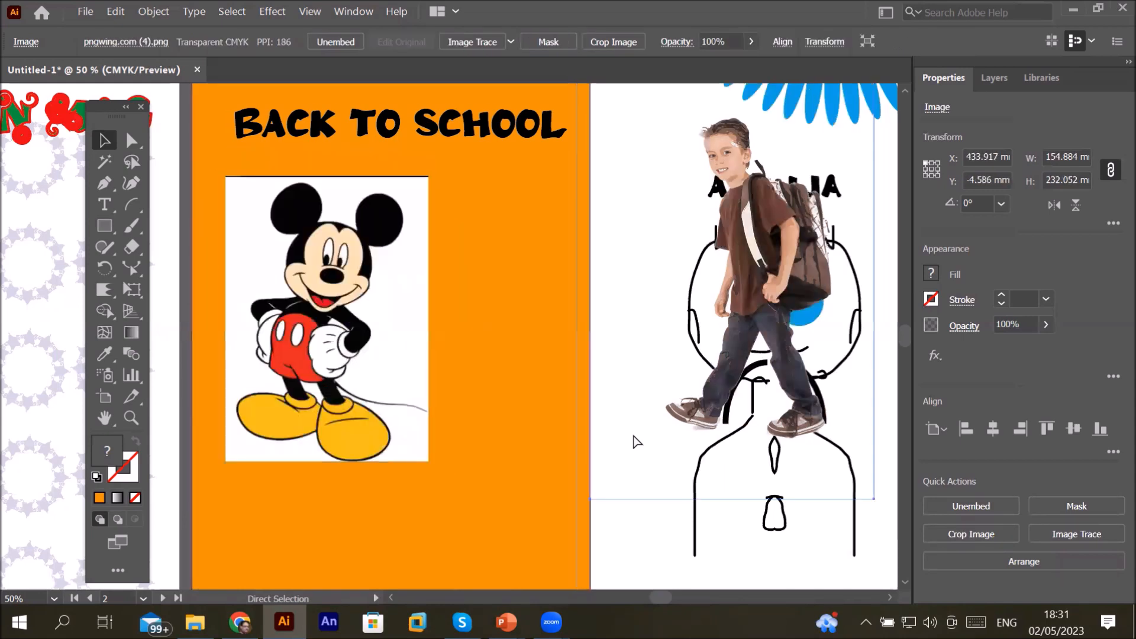
key("ctrl+z")
Step: Try the Technical Drawing trace preset on the boy image, then undo it
key("v")
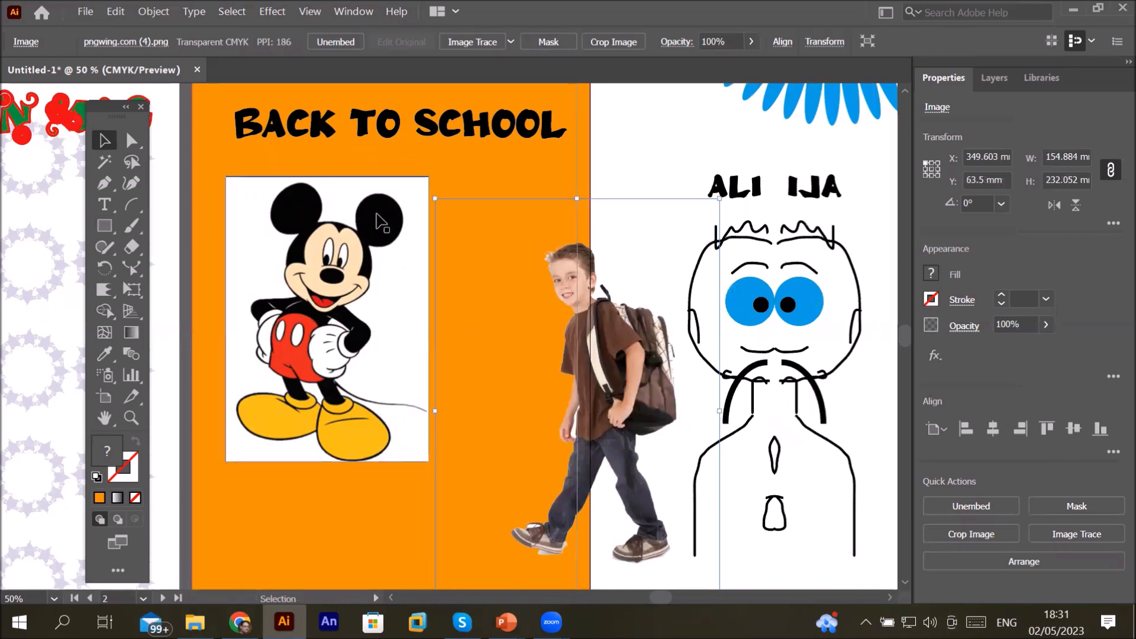
left_click(510, 41)
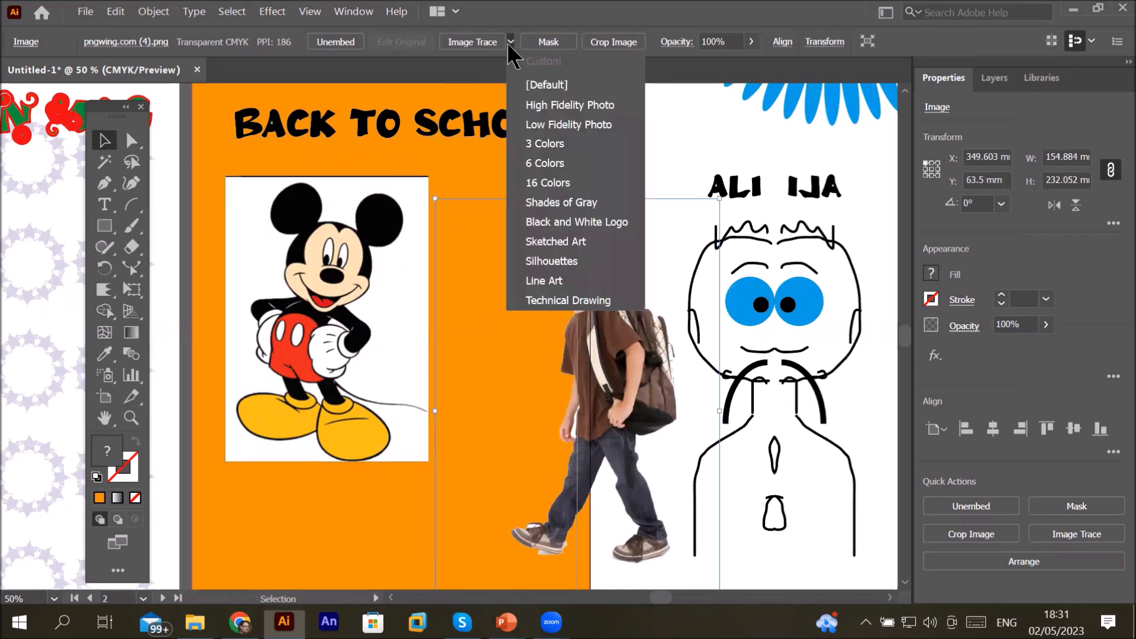
left_click(558, 301)
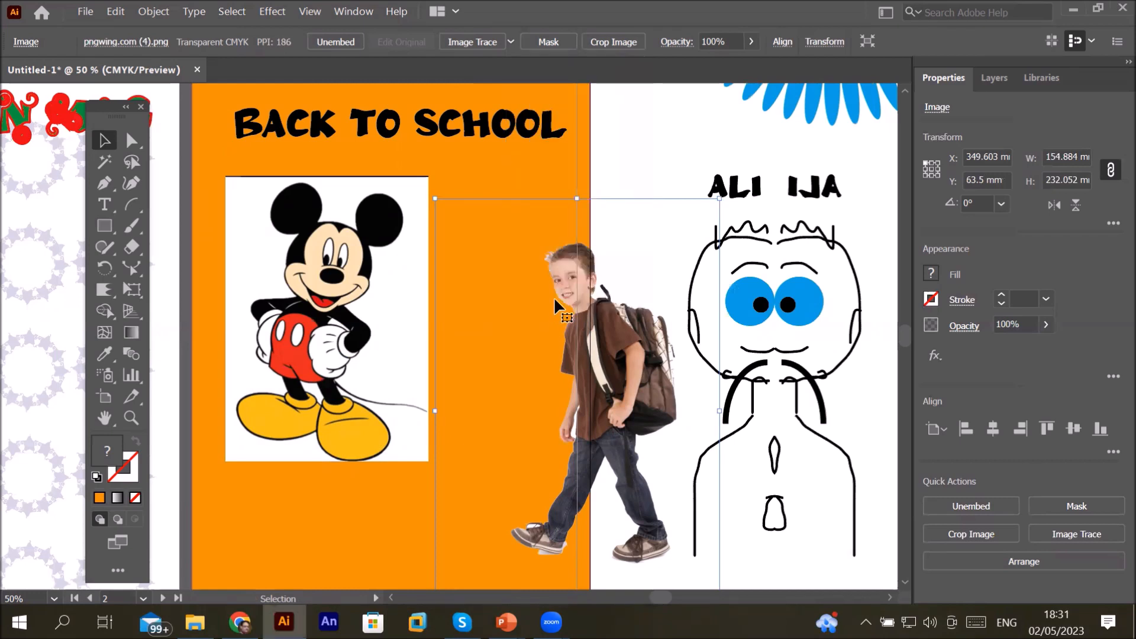
mouse_move(554, 296)
left_mouse_down()
mouse_move(683, 320)
mouse_move(589, 308)
left_mouse_up()
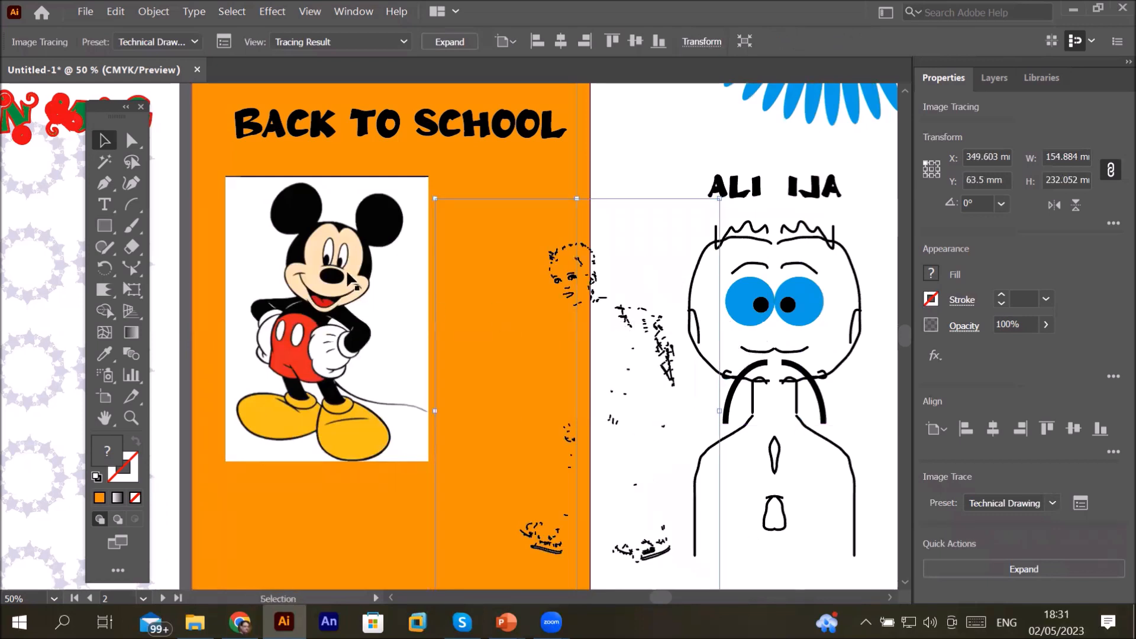
key("ctrl+z")
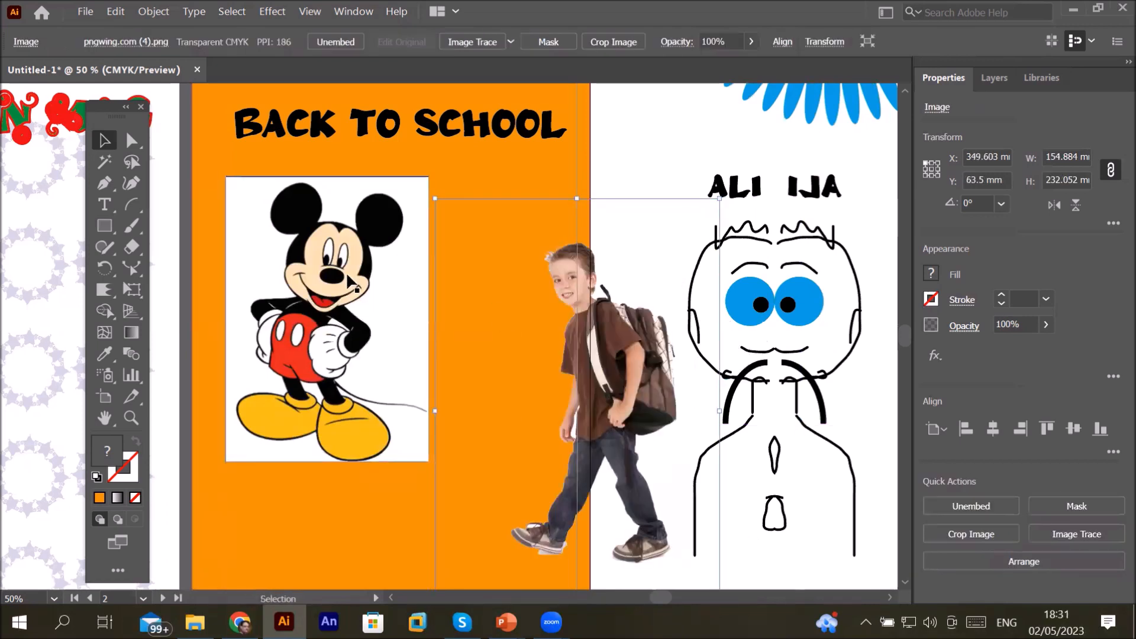
Step: Try the Technical Drawing trace preset on the Mickey image, then undo it
left_click(381, 258)
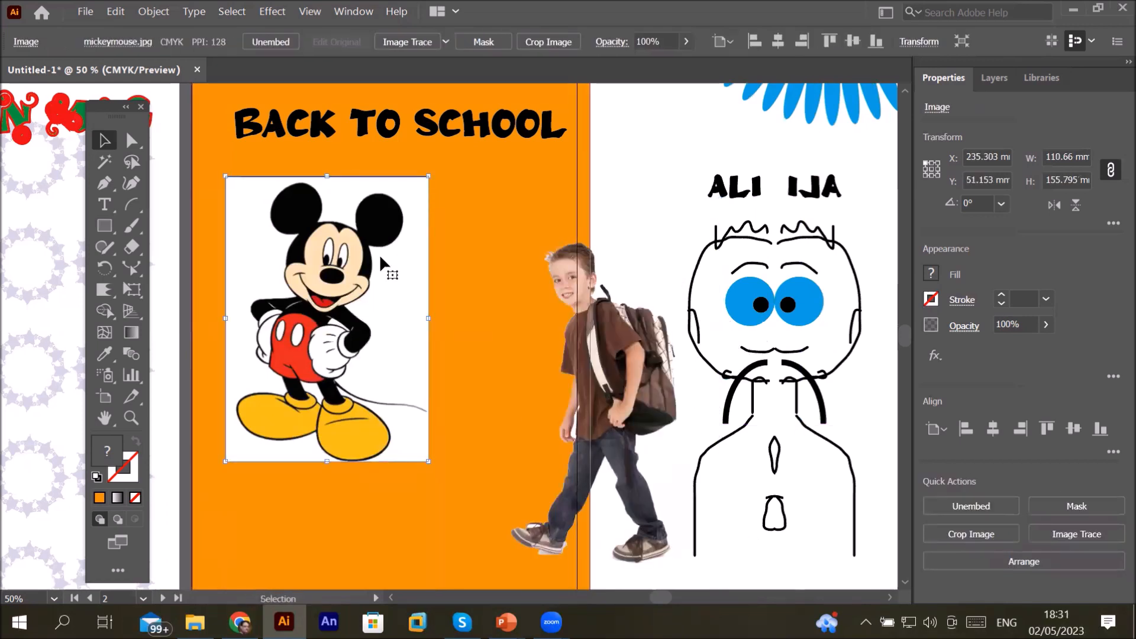
left_click(447, 42)
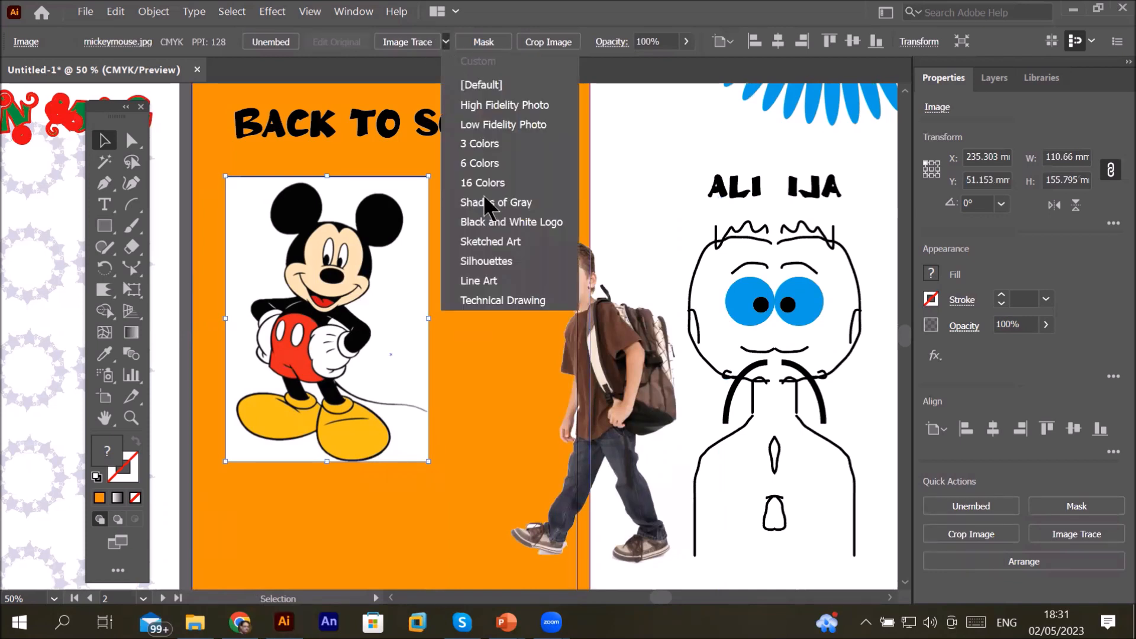
left_click(507, 299)
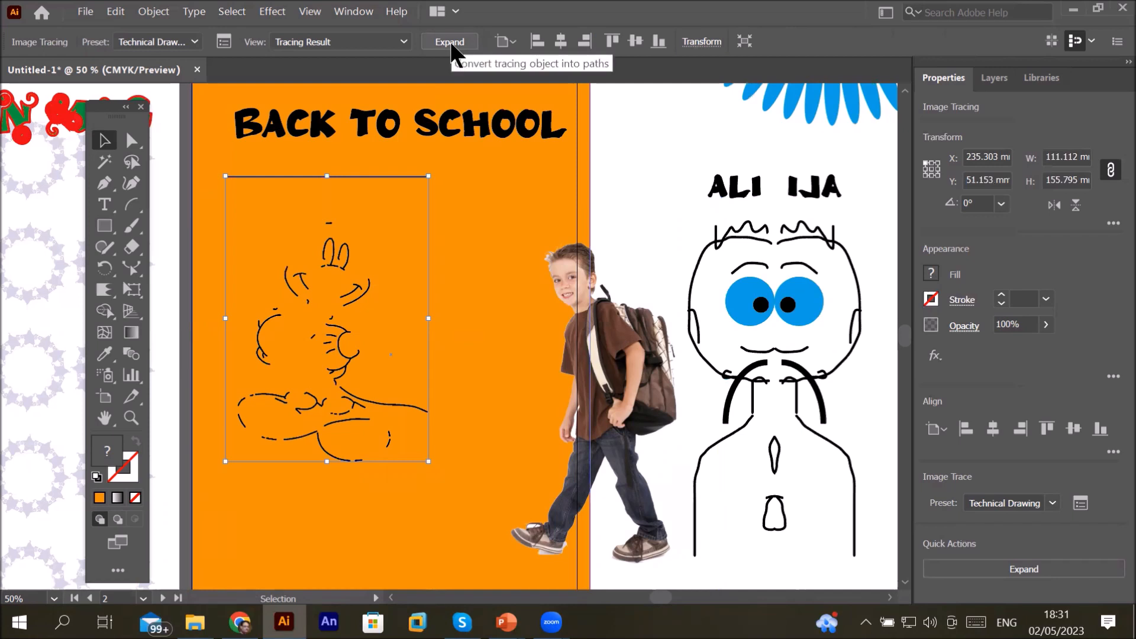
key("ctrl+z")
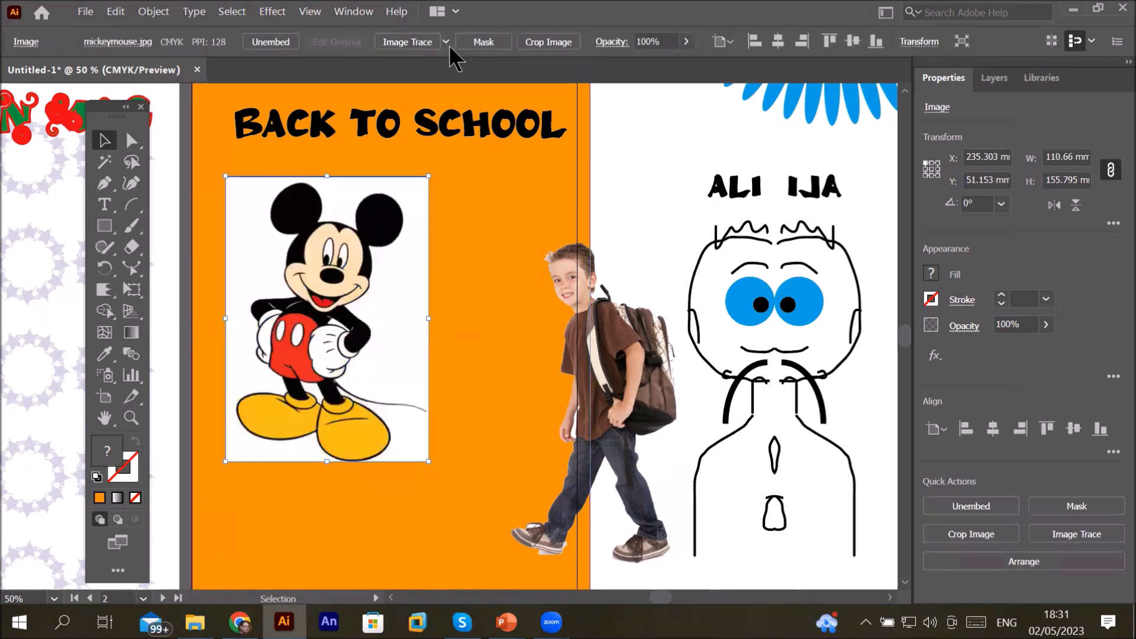
Step: Try the Line Art trace preset on the Mickey image, then undo it
left_click(446, 42)
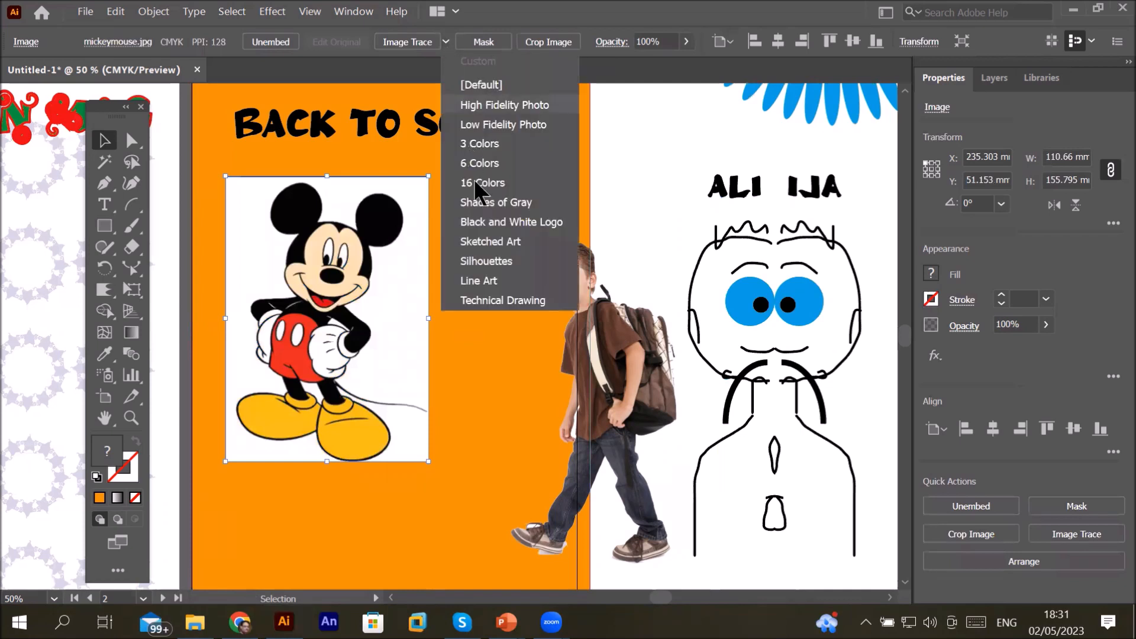
left_click(497, 283)
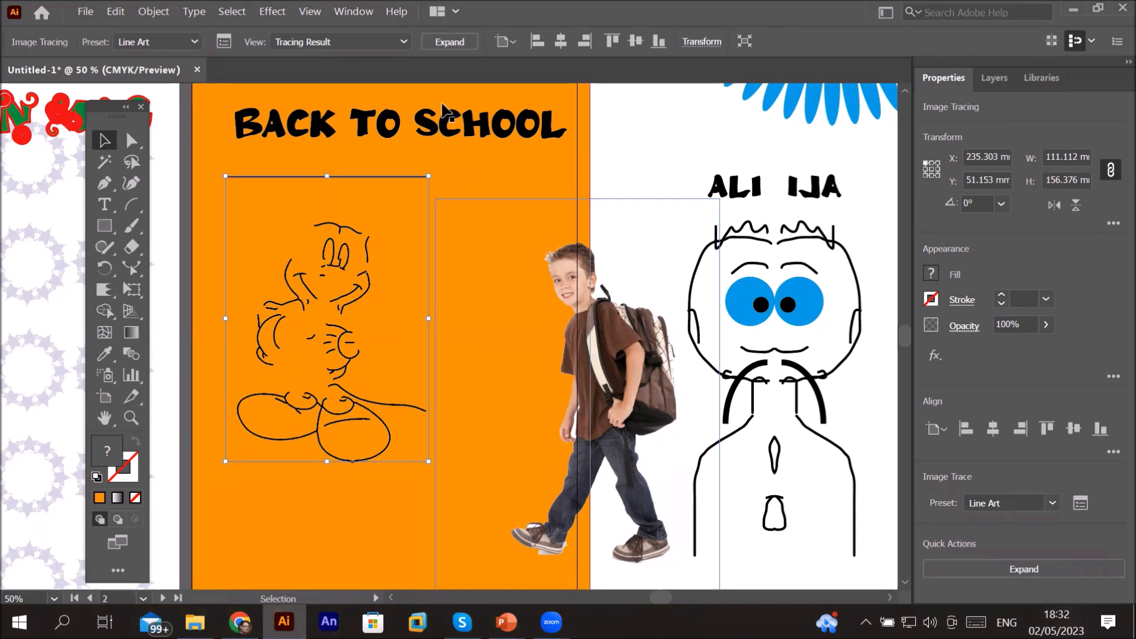
key("ctrl+z")
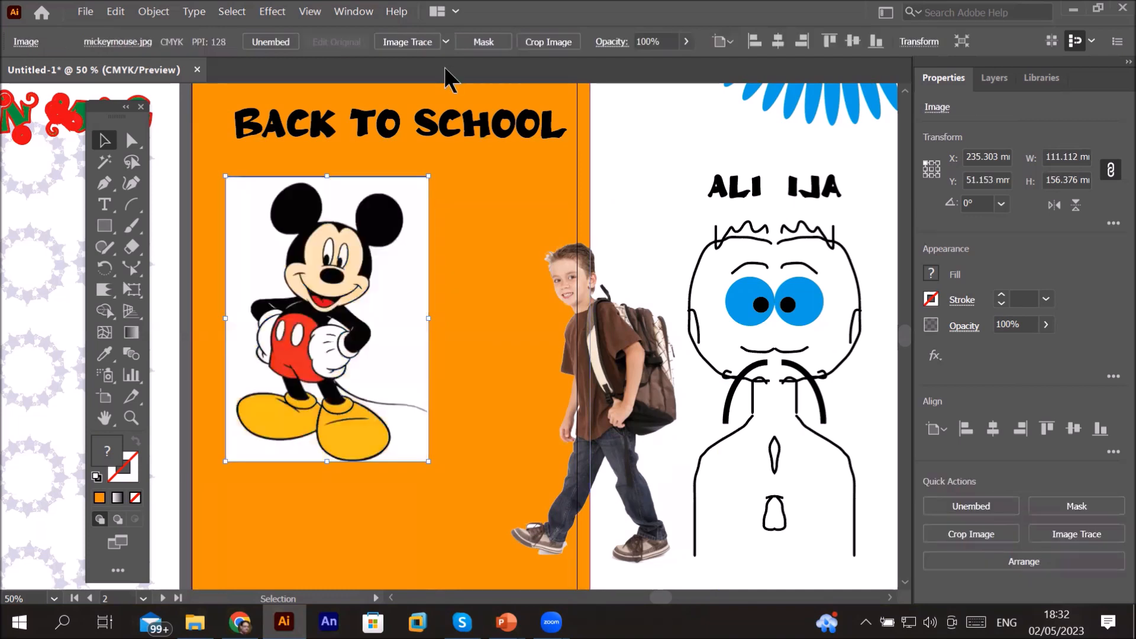
Step: Try the Silhouettes trace preset on the Mickey image, then undo it
left_click(446, 41)
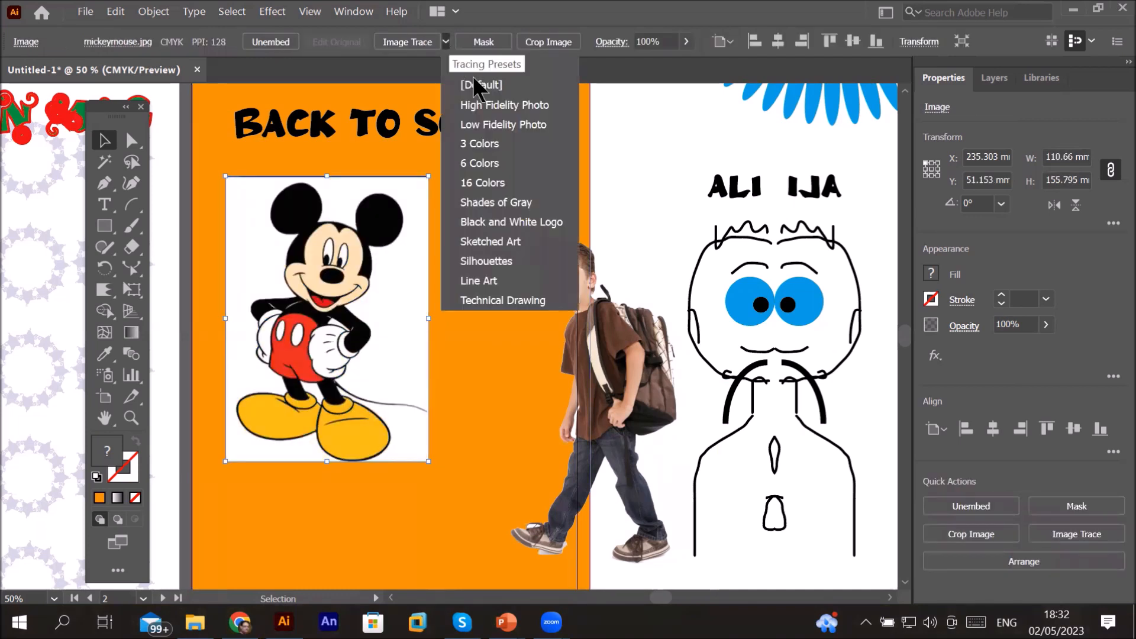
left_click(507, 263)
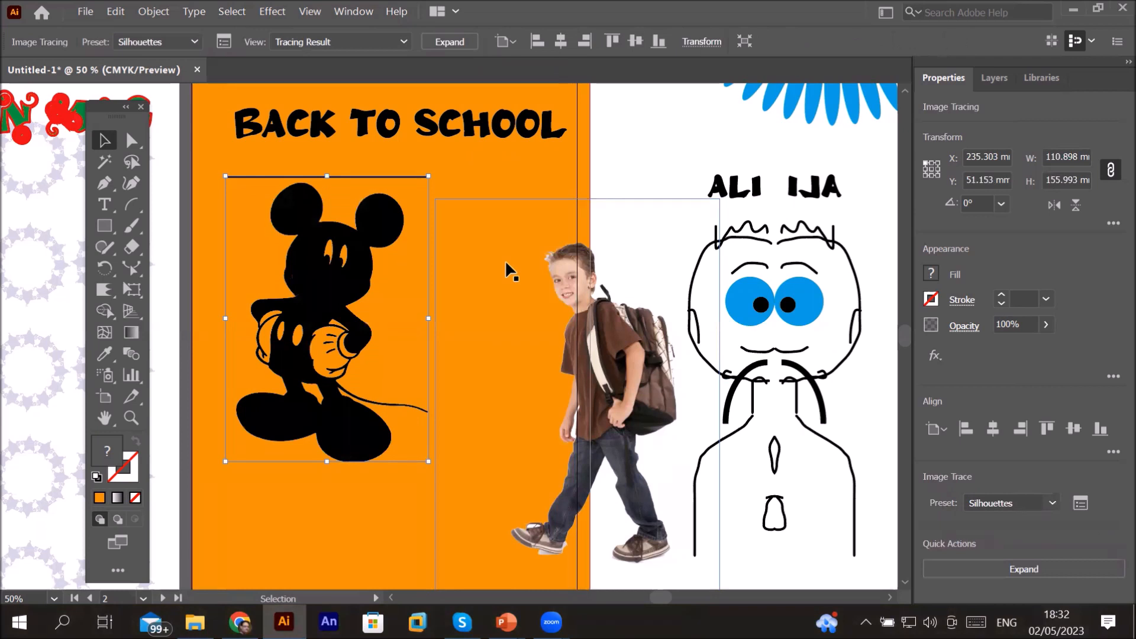
key("ctrl+z")
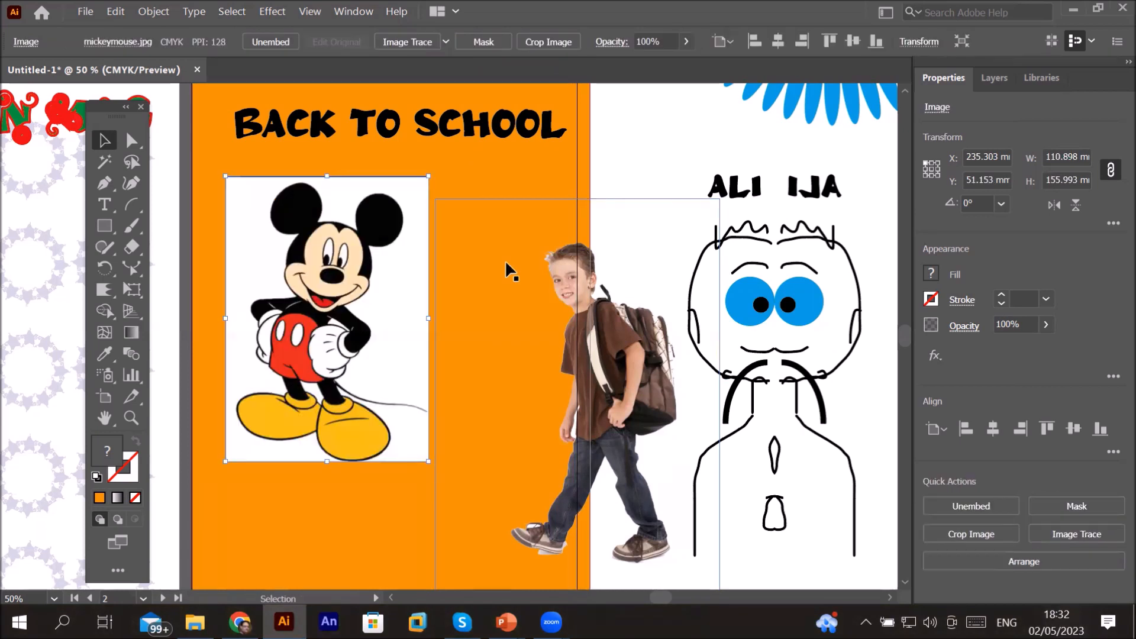
Step: Try the Sketched Art trace preset on the Mickey image, then undo it
left_click(446, 40)
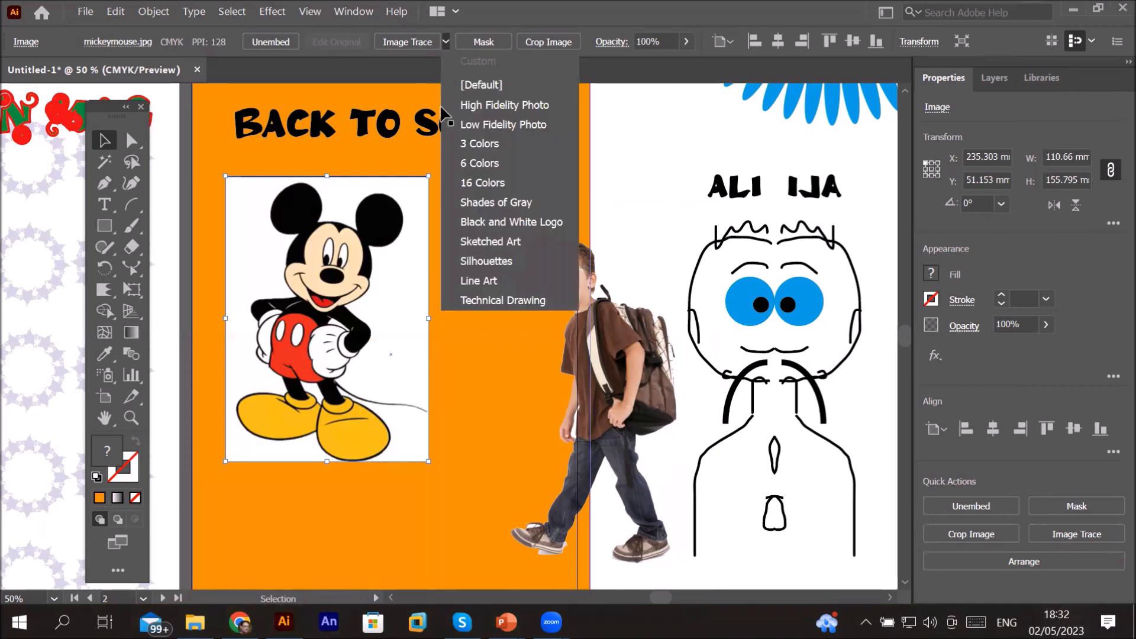
left_click(477, 242)
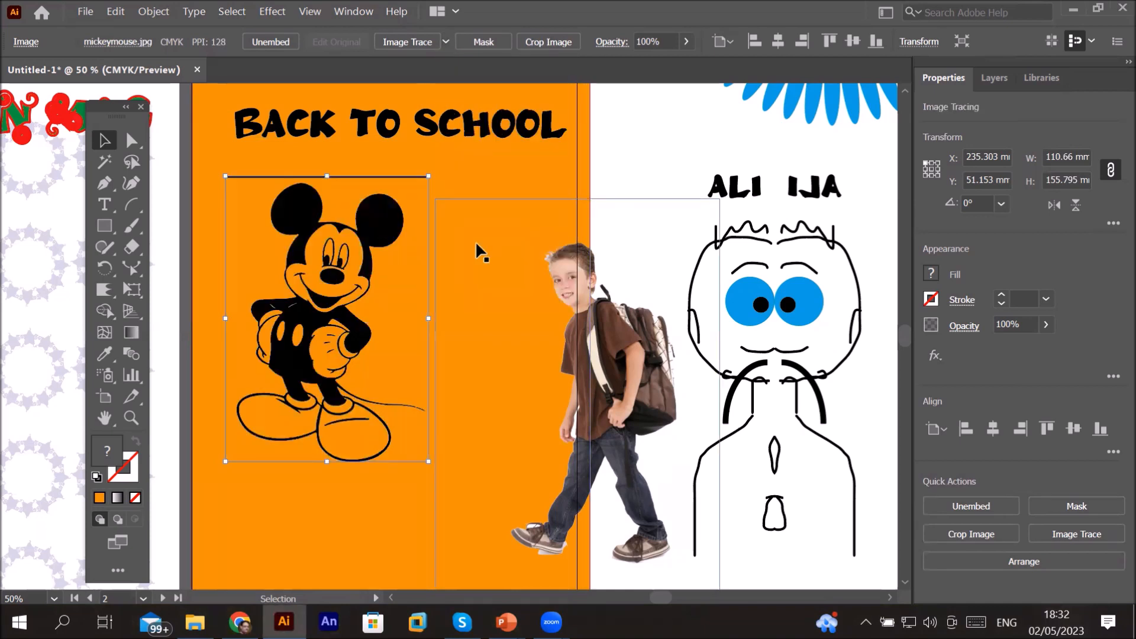
key("ctrl+z")
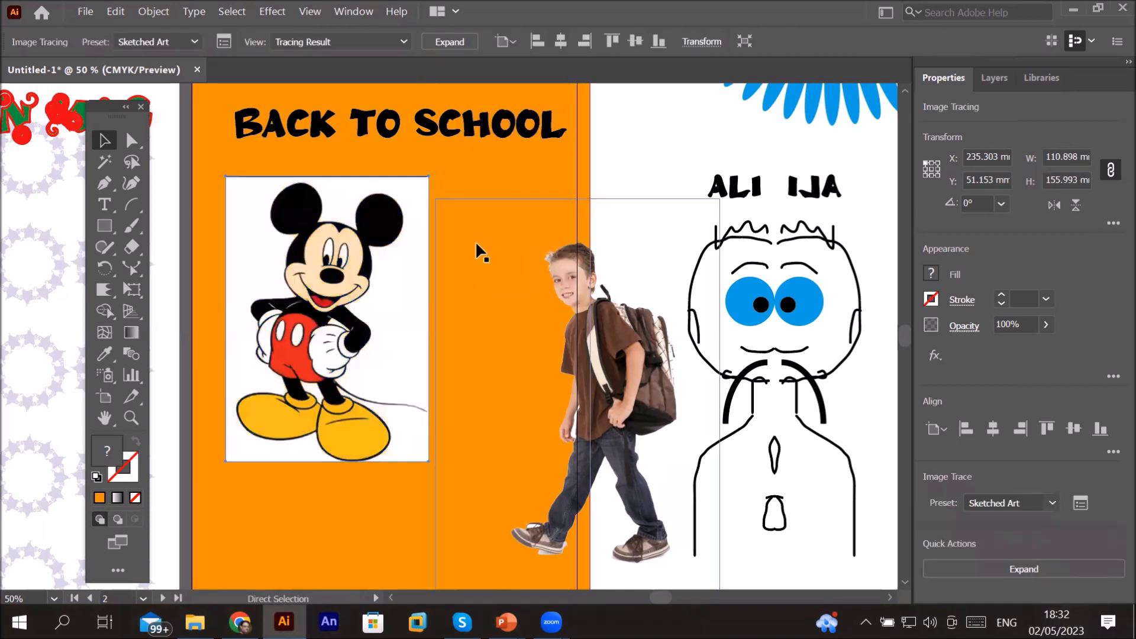
Step: Try the Black and White Logo trace preset on the Mickey image, then undo it
left_click(446, 41)
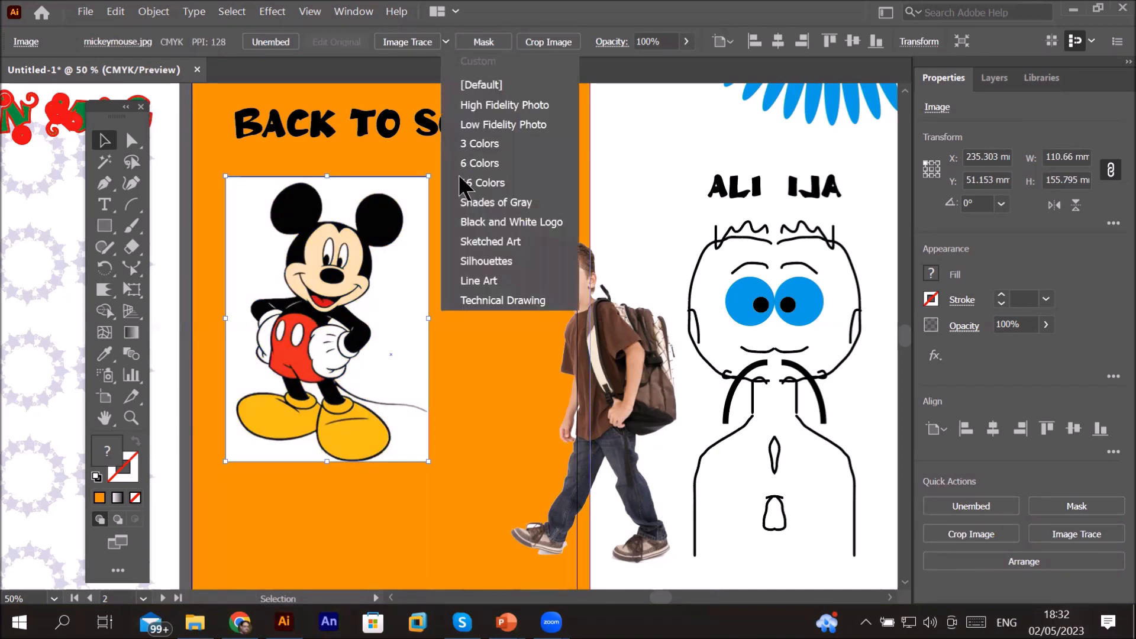
left_click(519, 224)
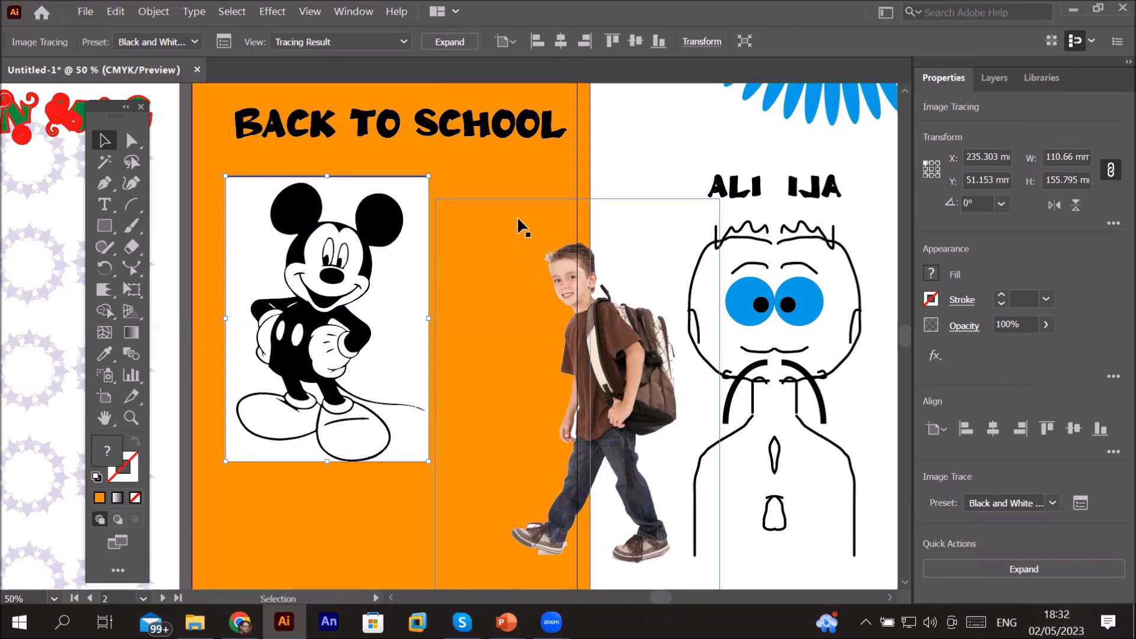
key("ctrl+z")
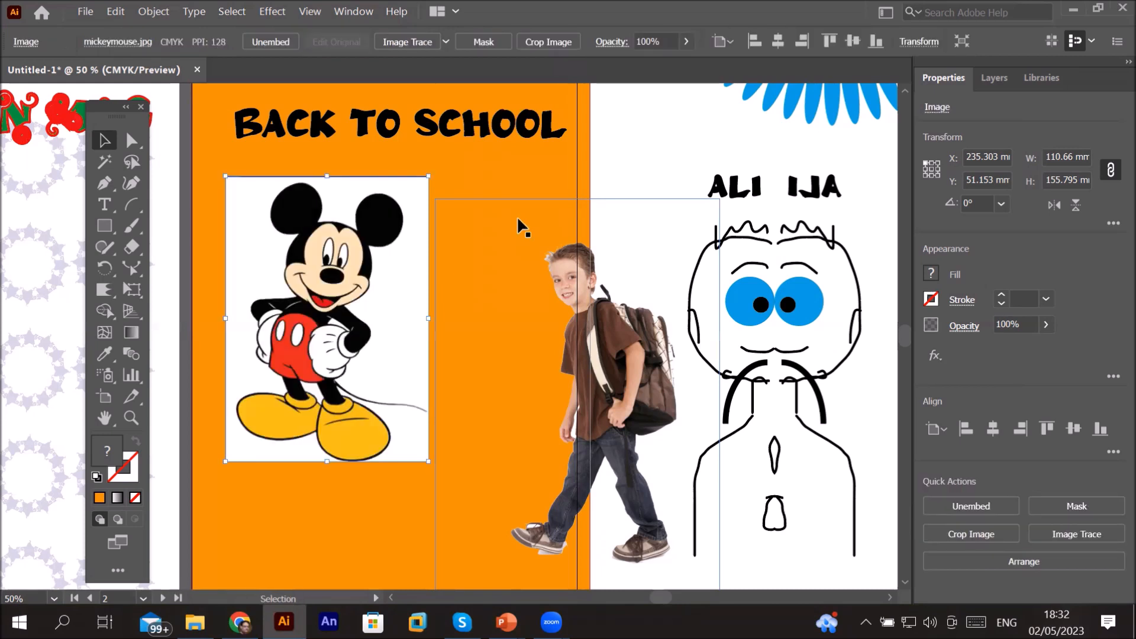
Step: Trace the Mickey image with the 16 Colors preset and expand the tracing result
left_click(448, 43)
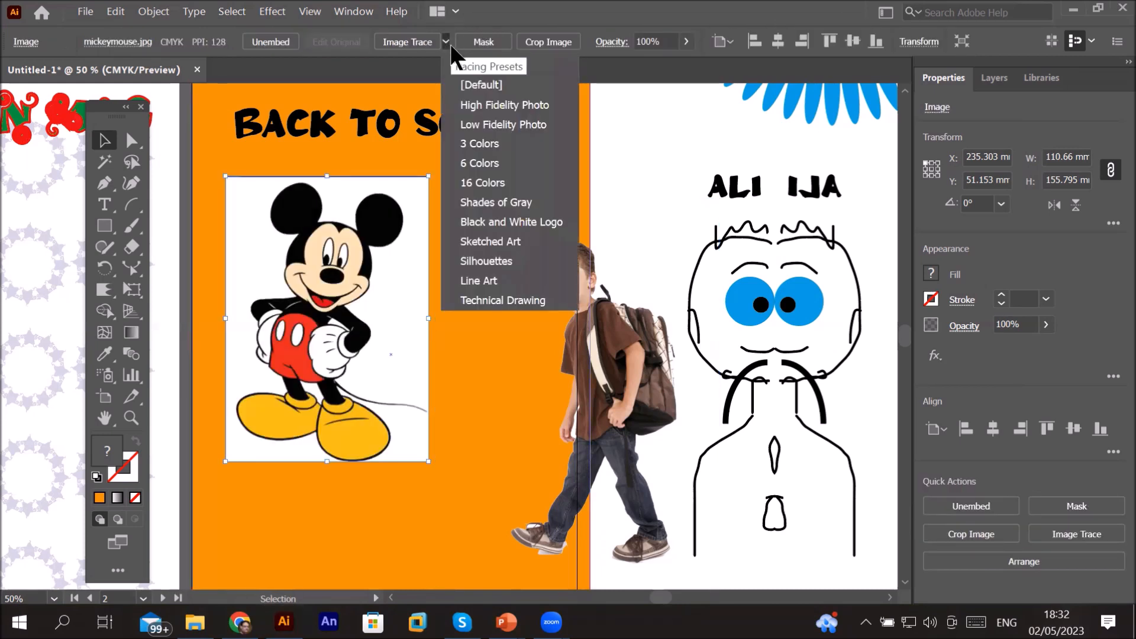
left_click(499, 182)
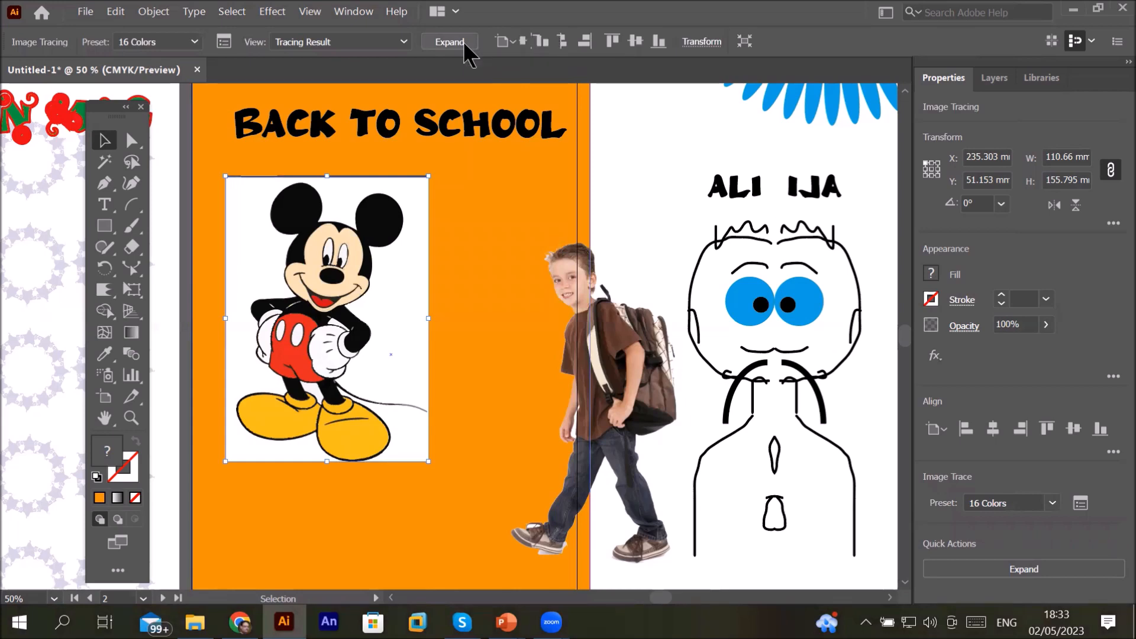
left_click(463, 41)
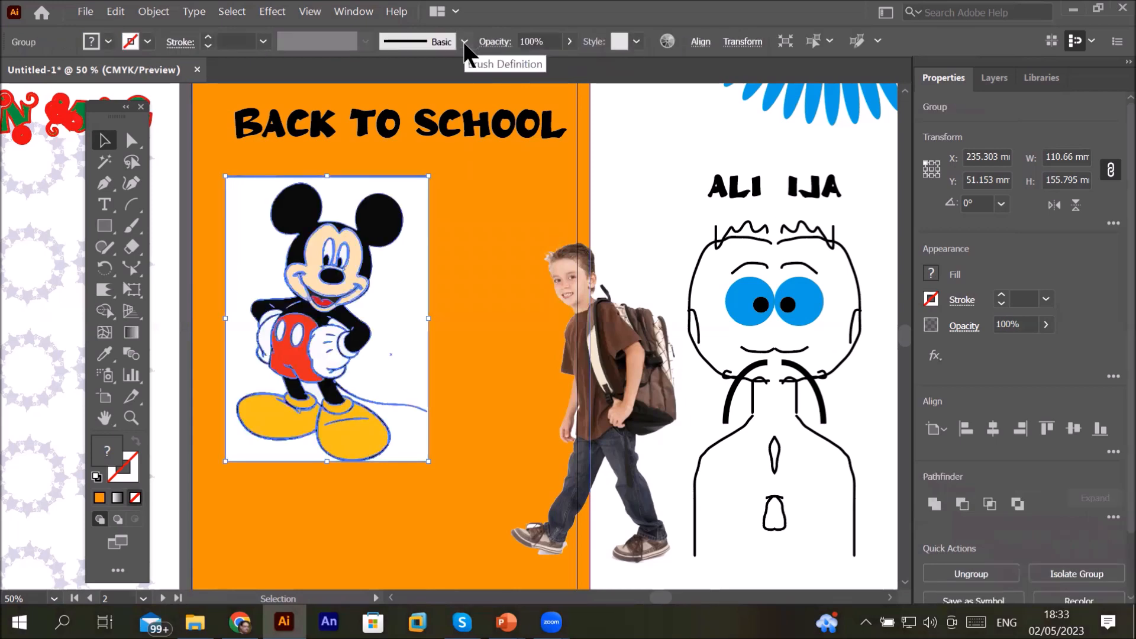
Step: Move the expanded Mickey group toward the page centre and ungroup it
left_click(488, 175)
left_click_drag(520, 205, 598, 180)
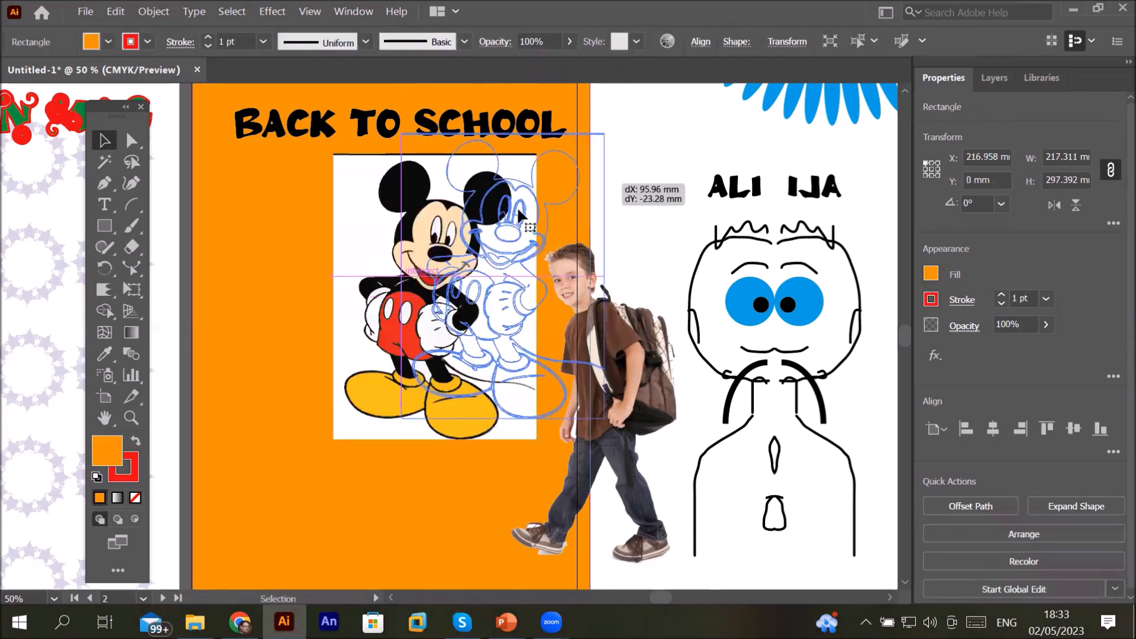
left_click_drag(431, 226, 351, 258)
right_click(351, 258)
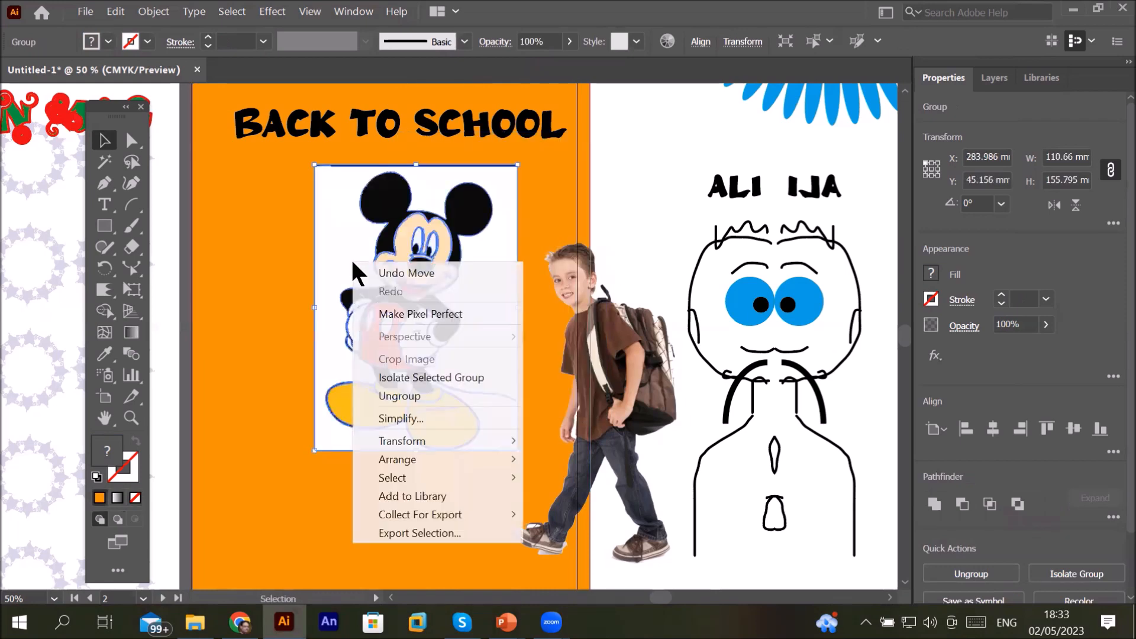
left_click(392, 393)
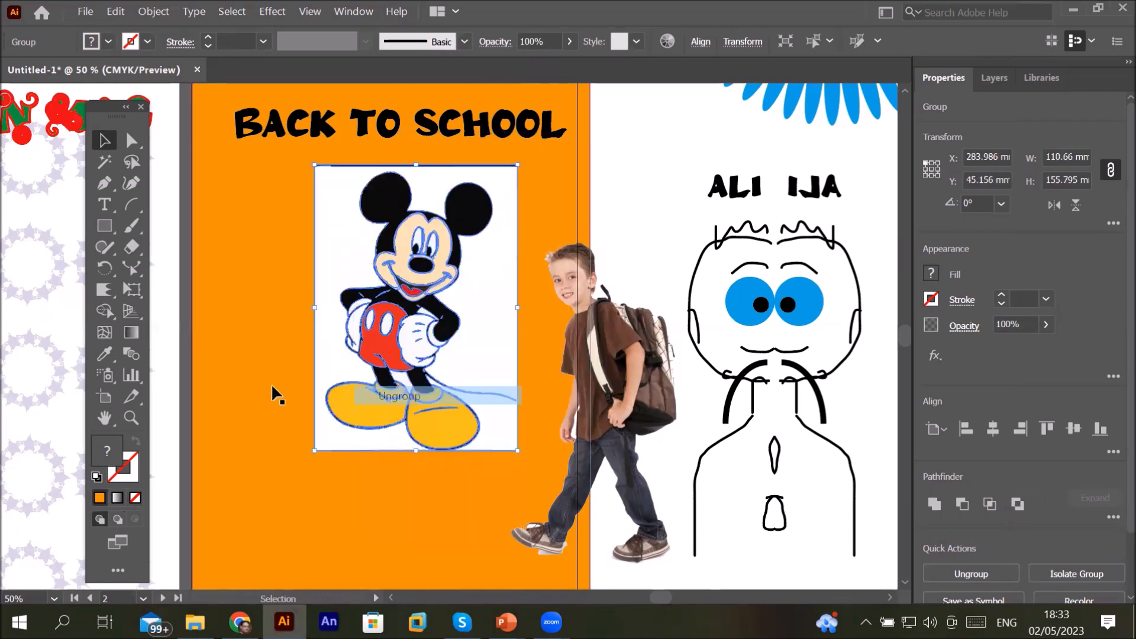
left_click(258, 377)
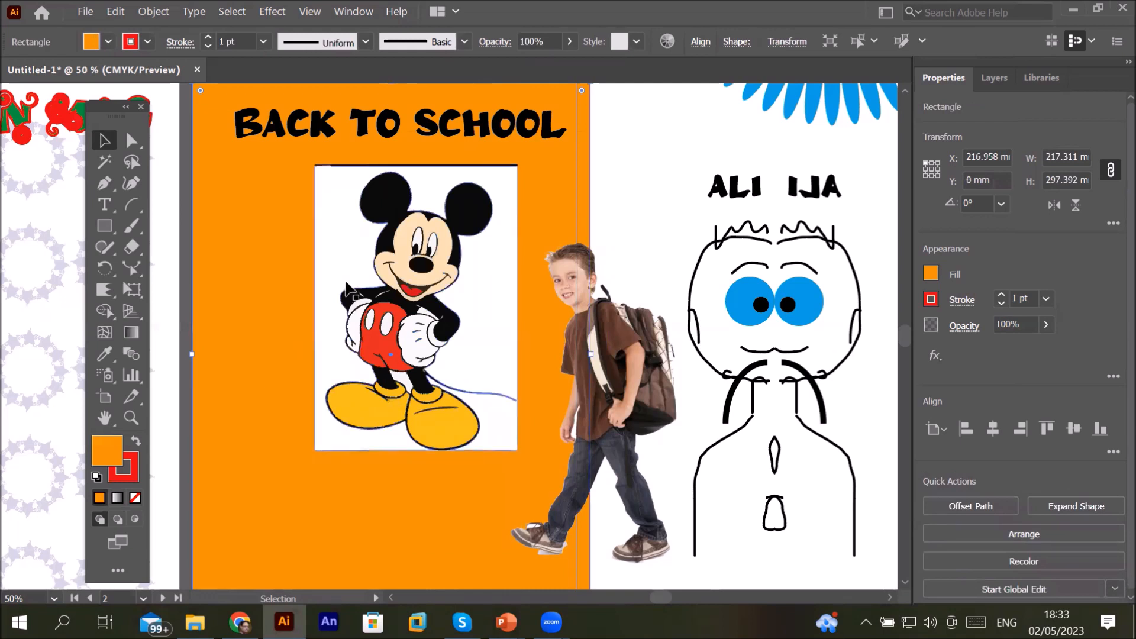
left_click_drag(322, 253, 132, 293)
key("ctrl+z")
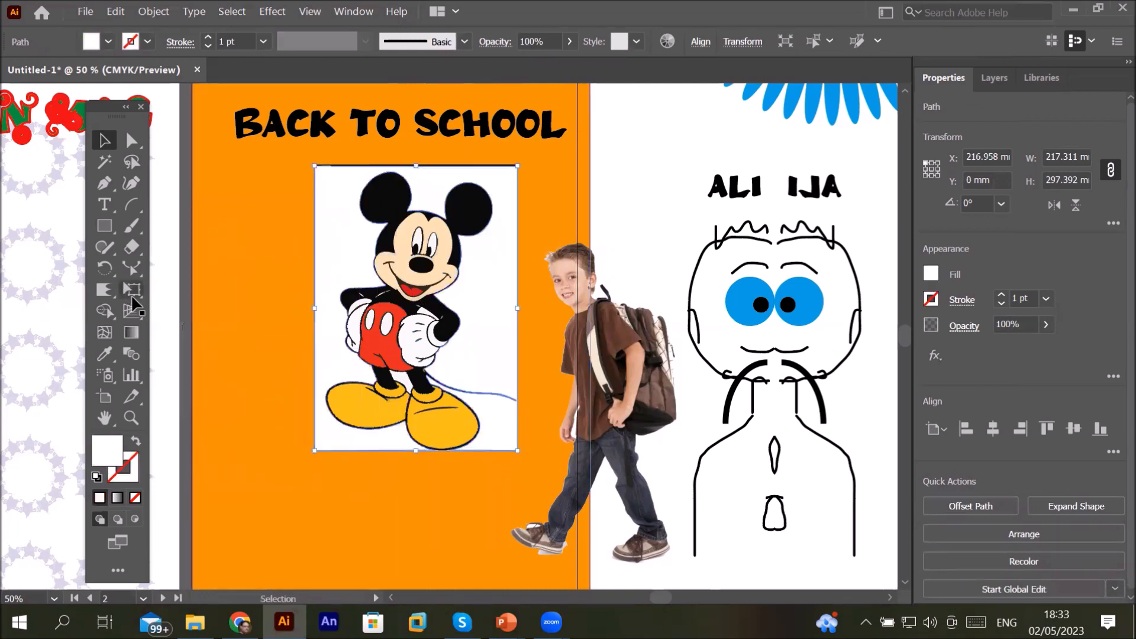
Step: Pull the white background shape out of the traced Mickey and delete it
left_click_drag(346, 253, 267, 355)
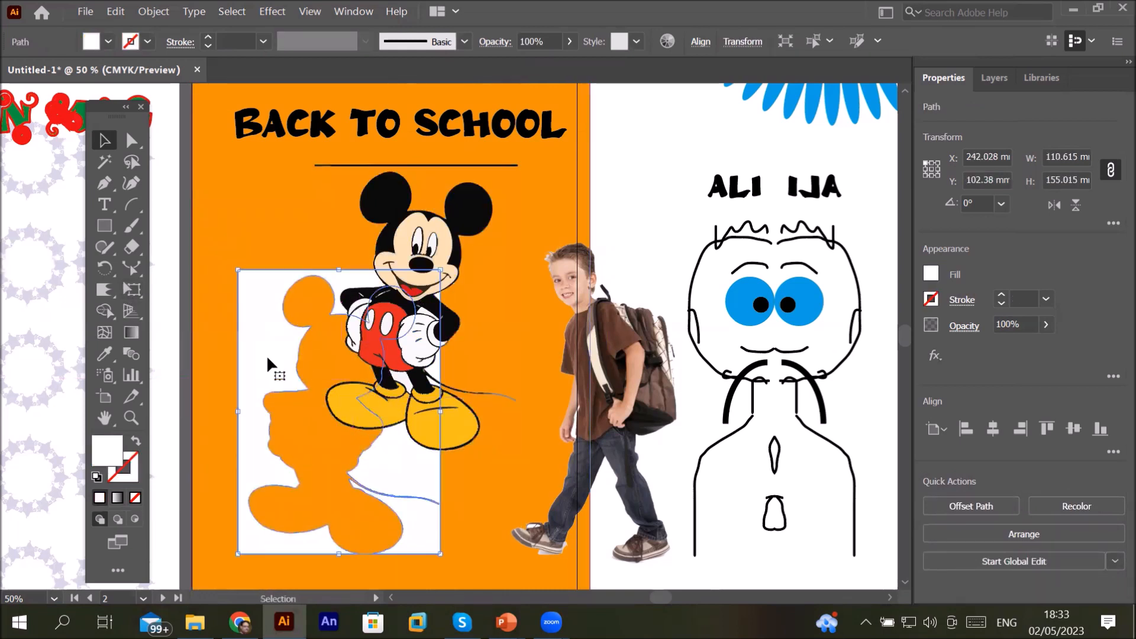
key("Delete")
Step: Delete the horizontal line beneath the BACK TO SCHOOL title
left_click(423, 237)
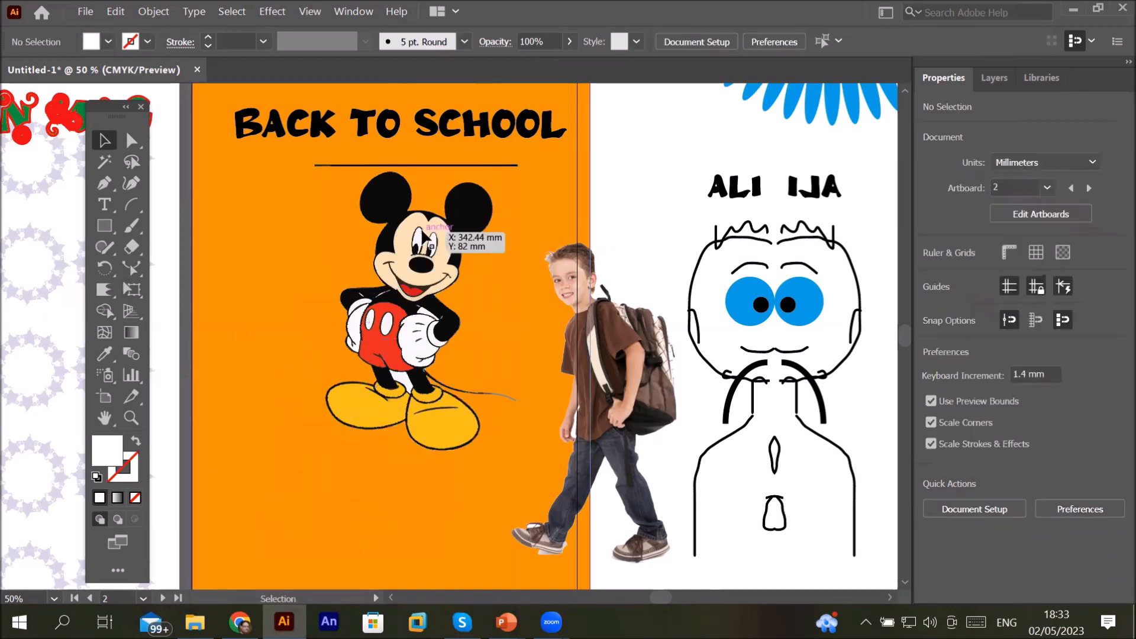
left_click(438, 226)
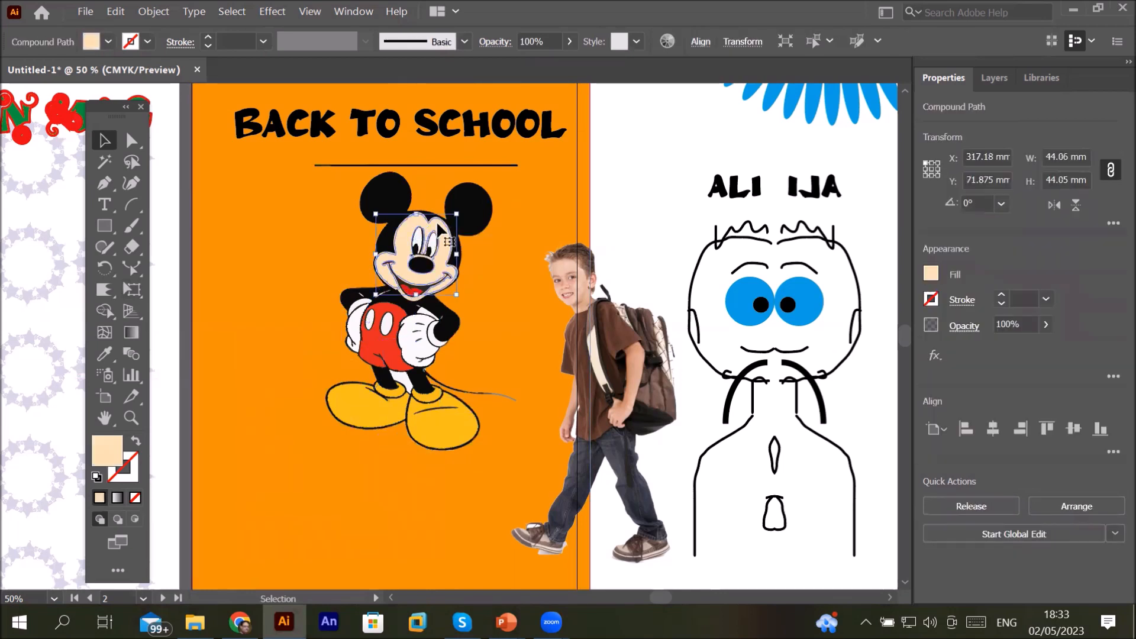
left_click(420, 324)
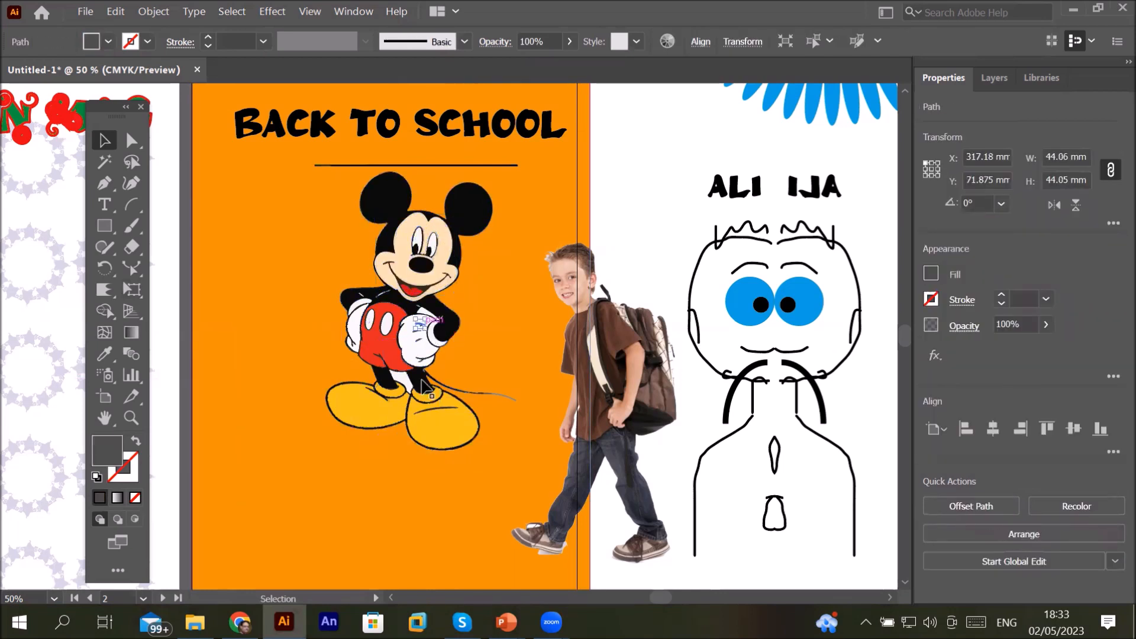
left_click(440, 437)
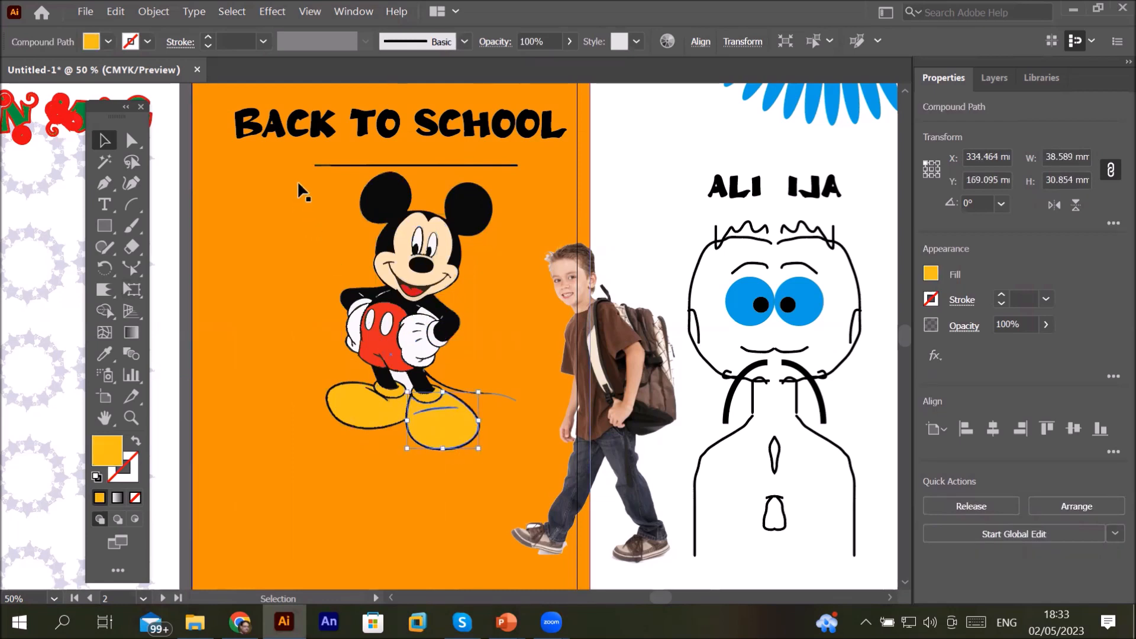
left_click(350, 165)
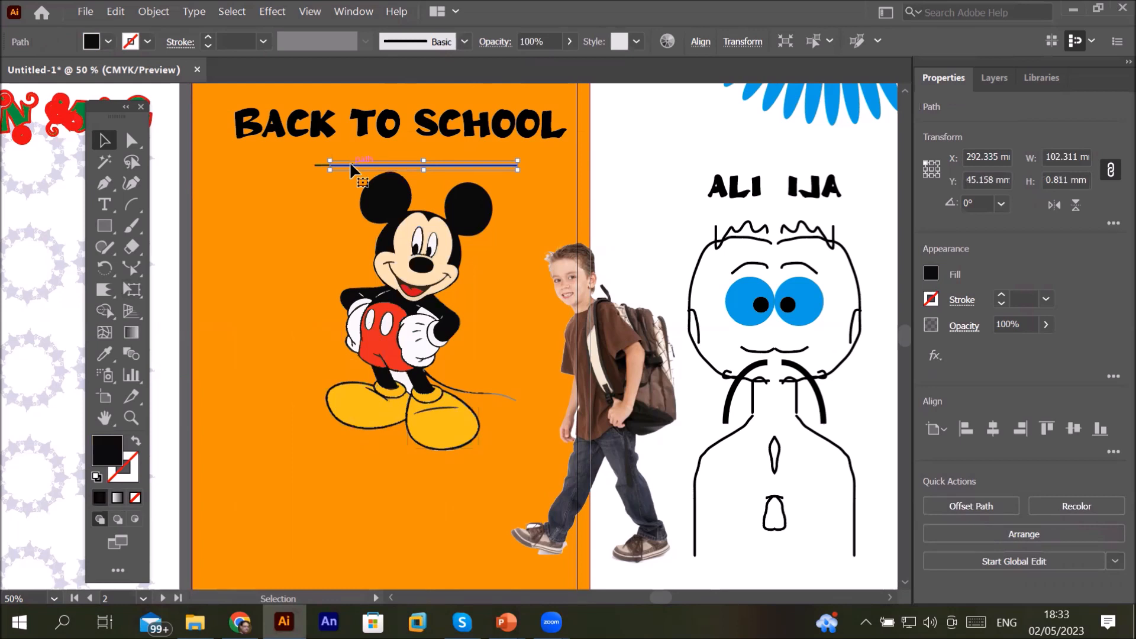
key("Delete")
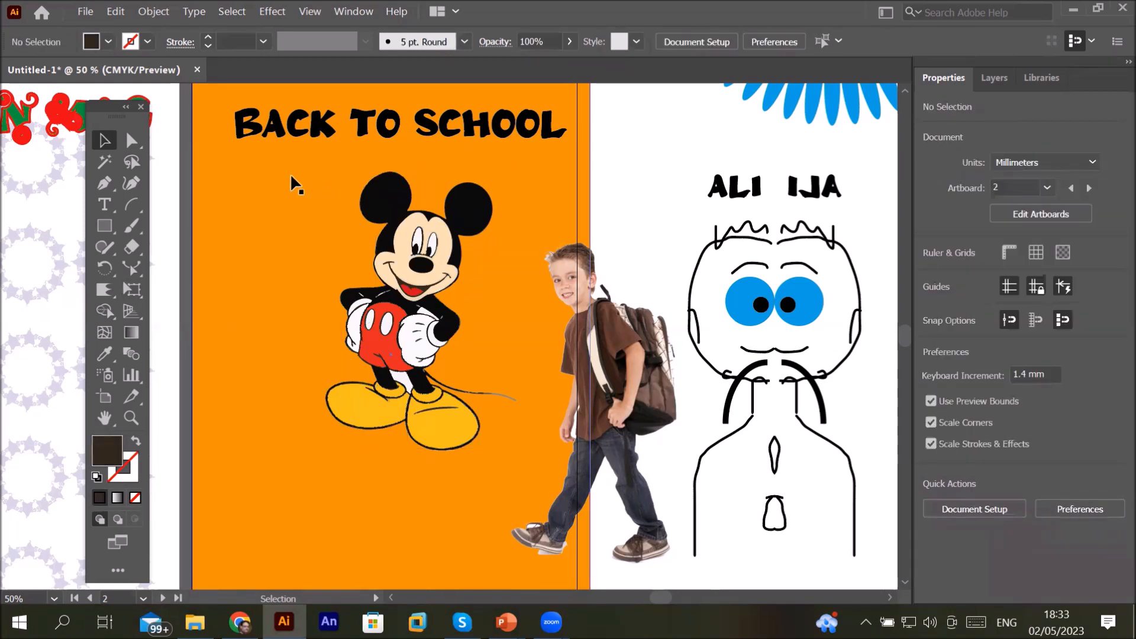
Step: Lock the orange background rectangle so it can no longer be selected
left_click_drag(297, 167, 293, 130)
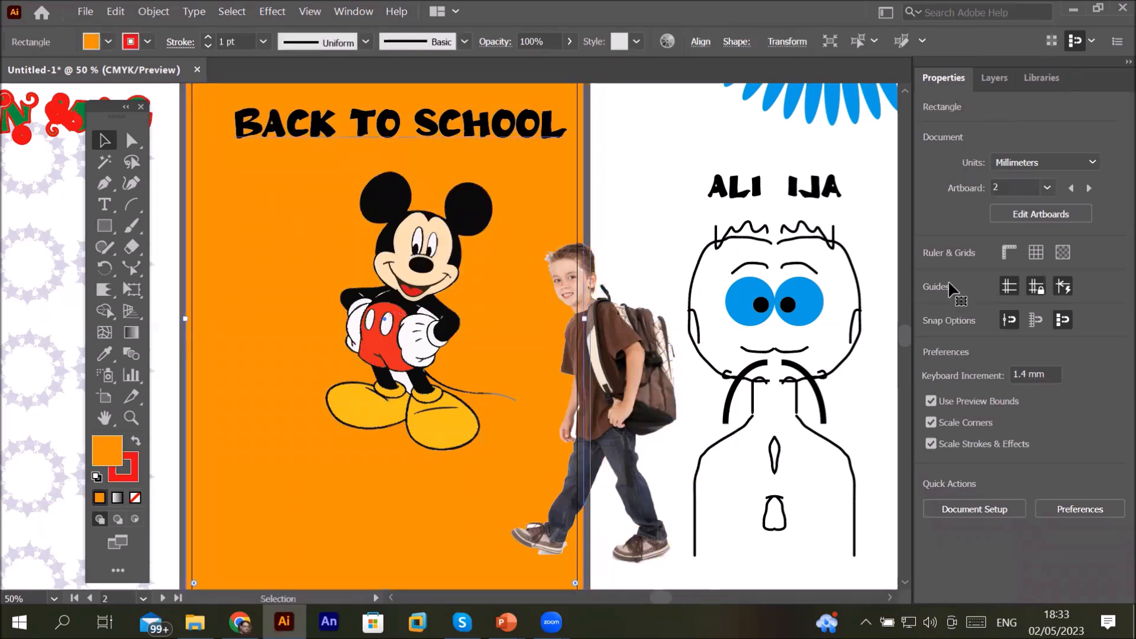
left_click(995, 79)
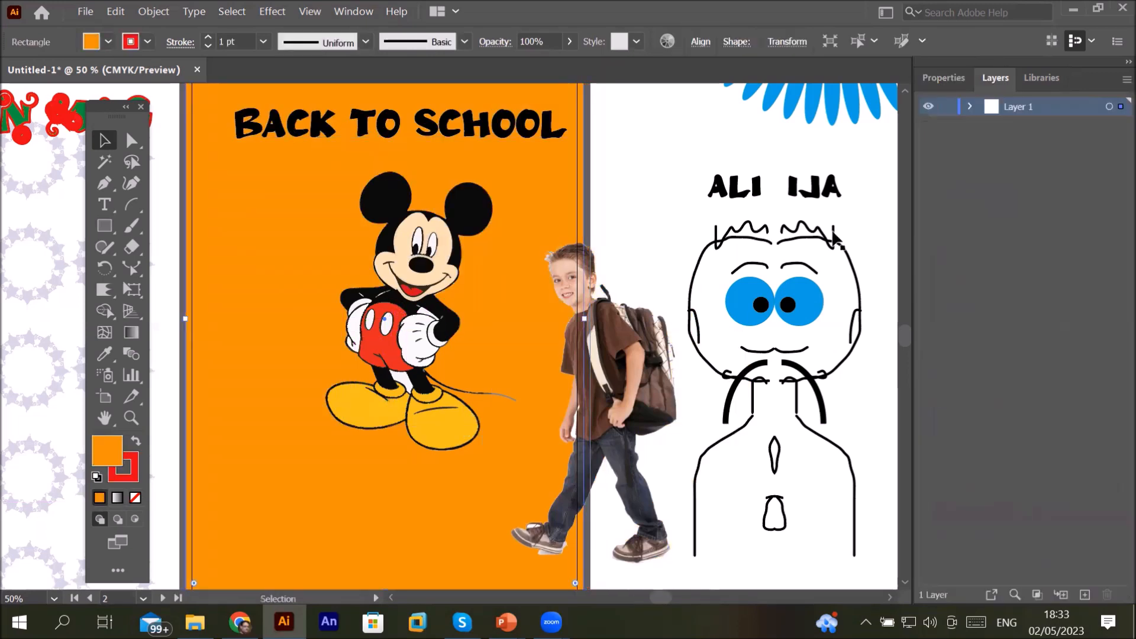
left_click(970, 106)
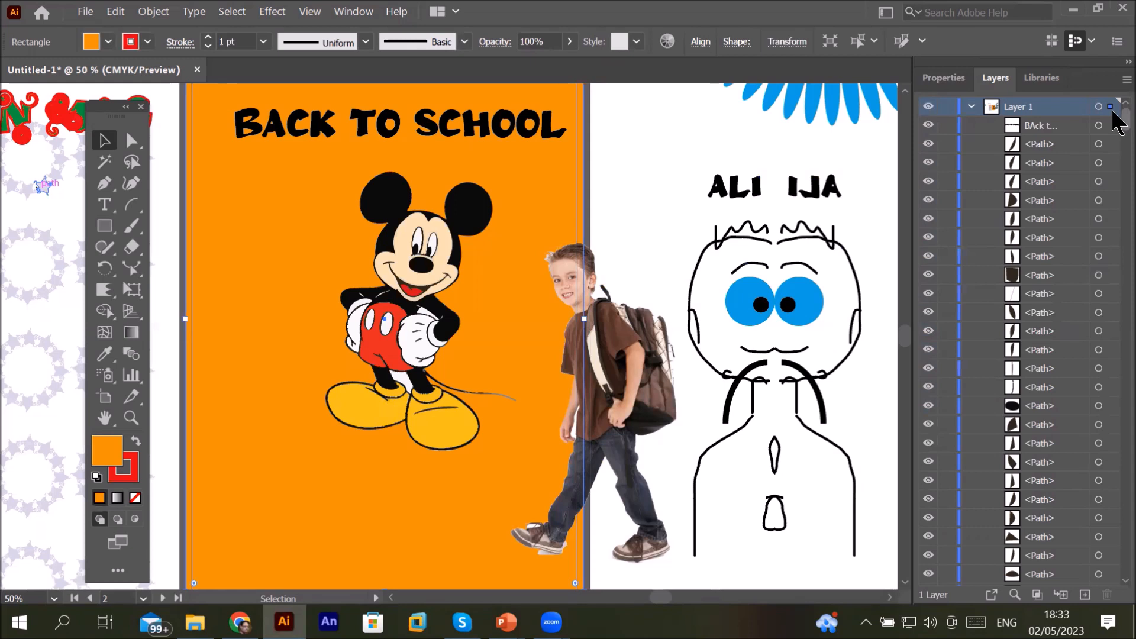
left_click_drag(1115, 139, 1114, 573)
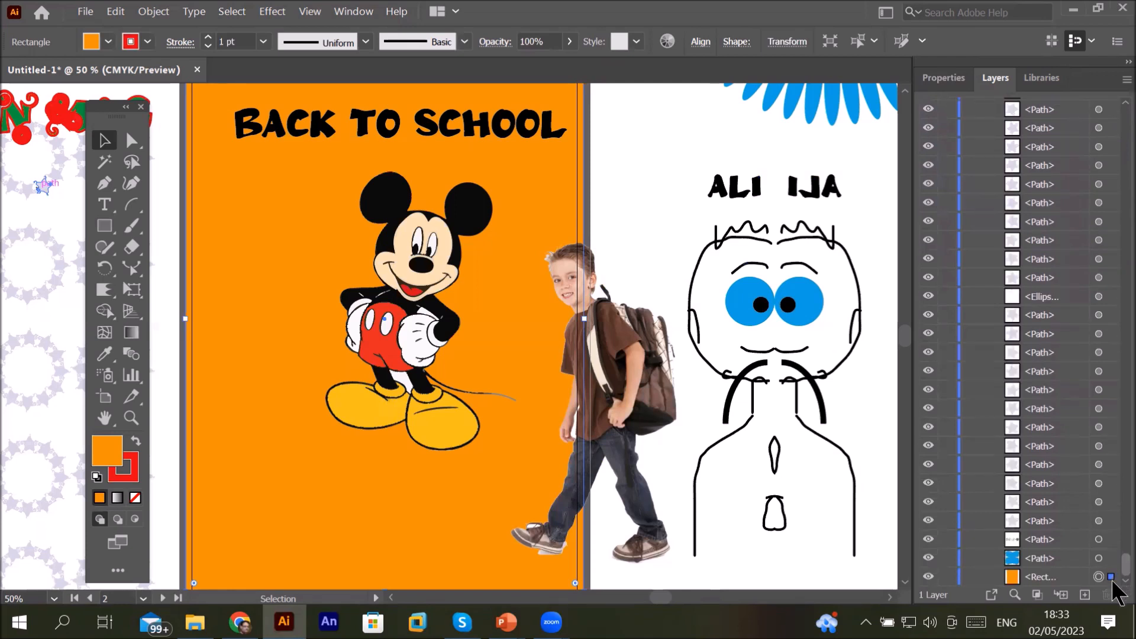
left_click(948, 577)
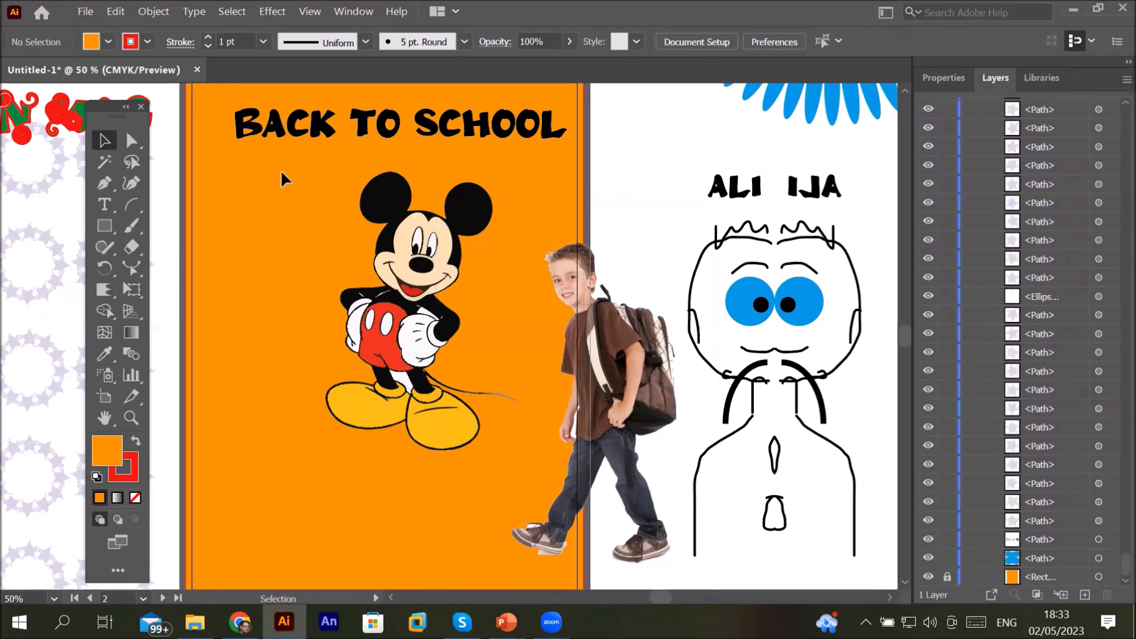
Step: Move the boy image onto the right page over the face drawing
left_click(542, 471)
left_click(600, 227)
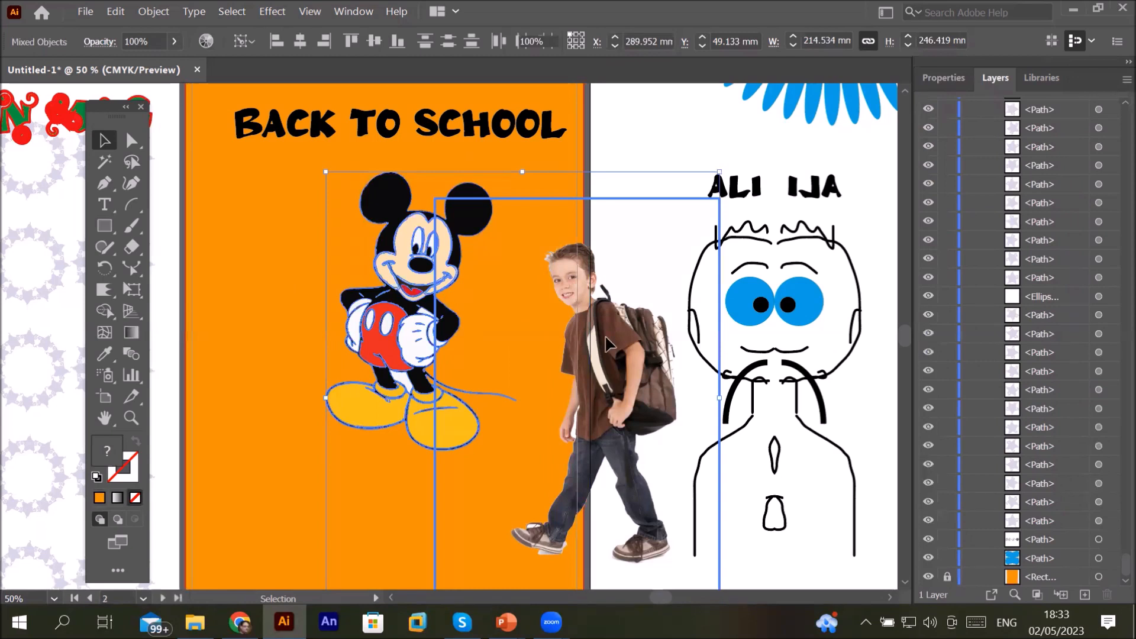
left_click(270, 279)
left_click_drag(606, 349, 855, 353)
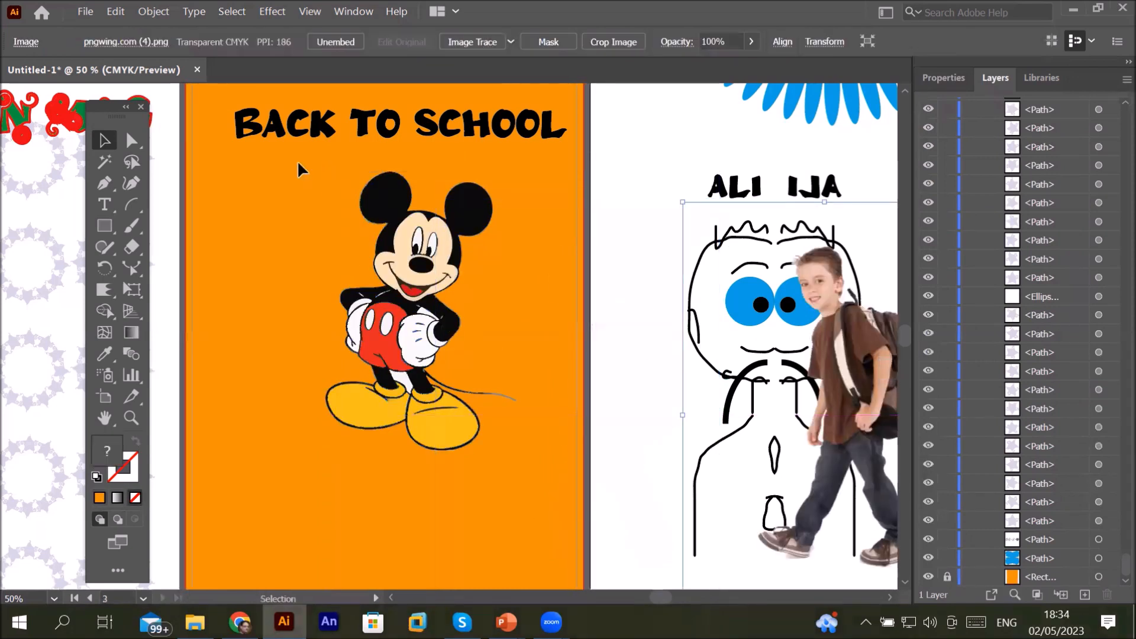
Step: Fill Mickey's right shoe with a dark blue swatch
left_click_drag(383, 308, 519, 478)
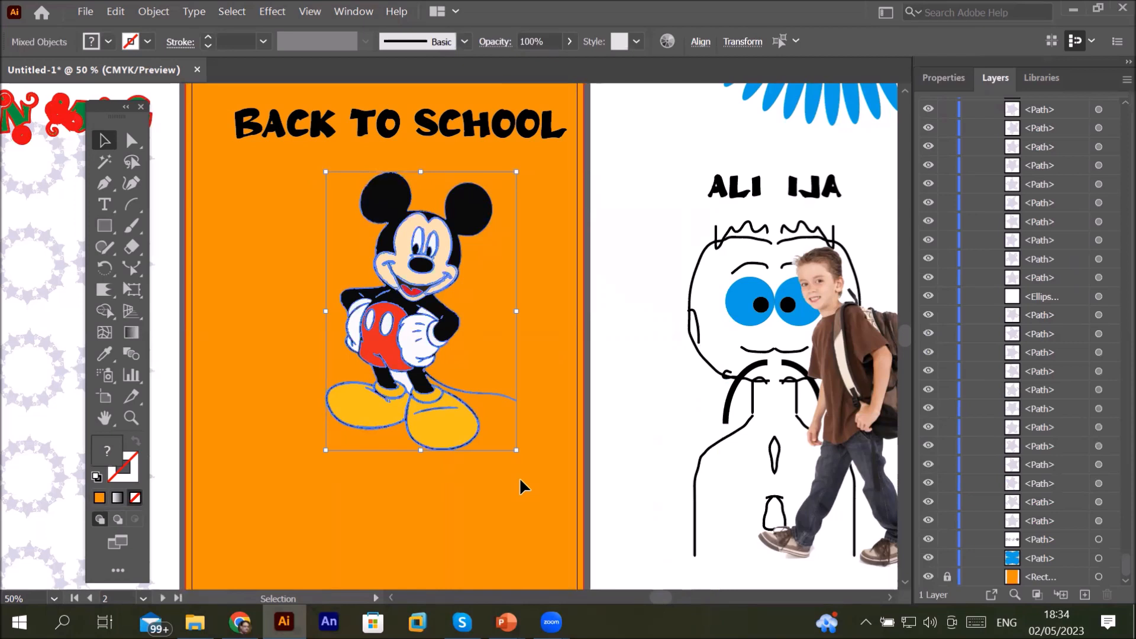
left_click(378, 494)
left_click(459, 436)
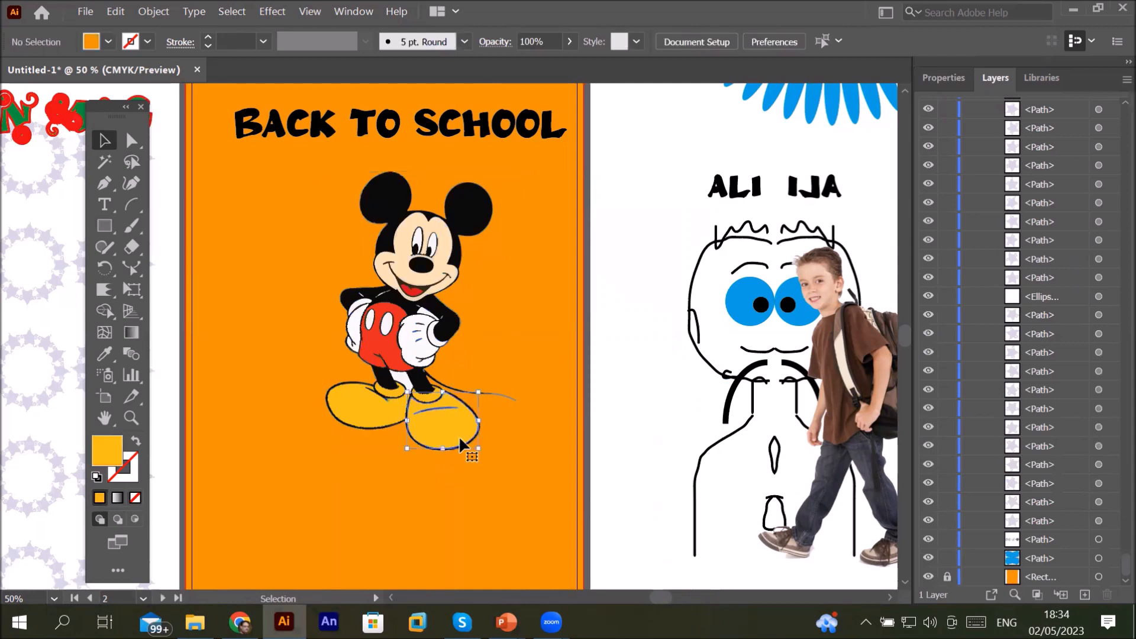
left_click(110, 42)
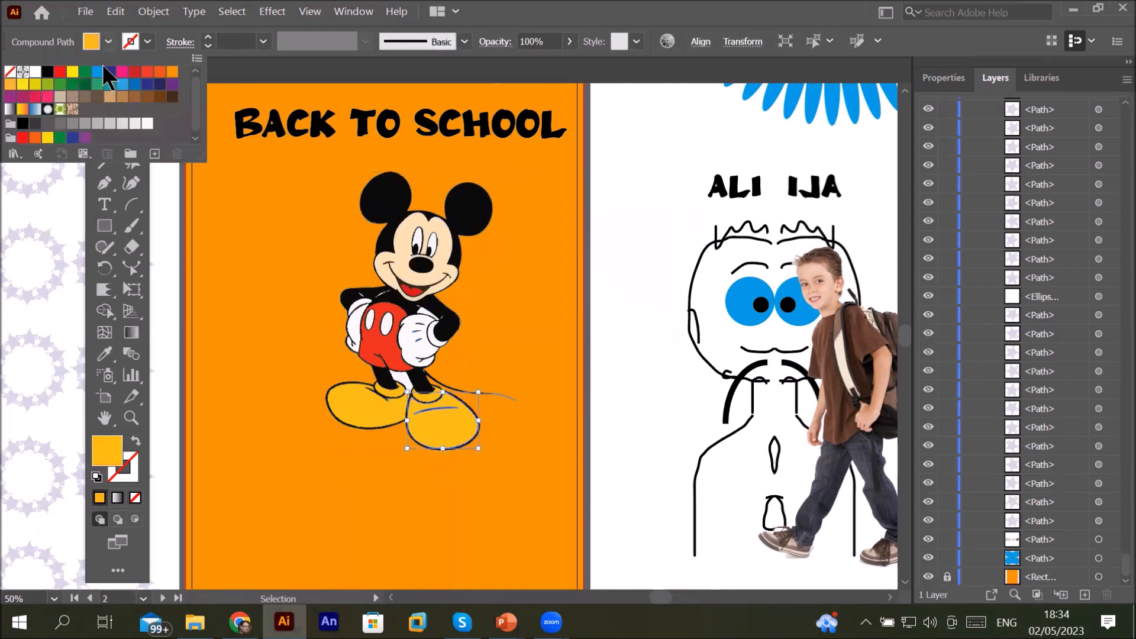
left_click(109, 72)
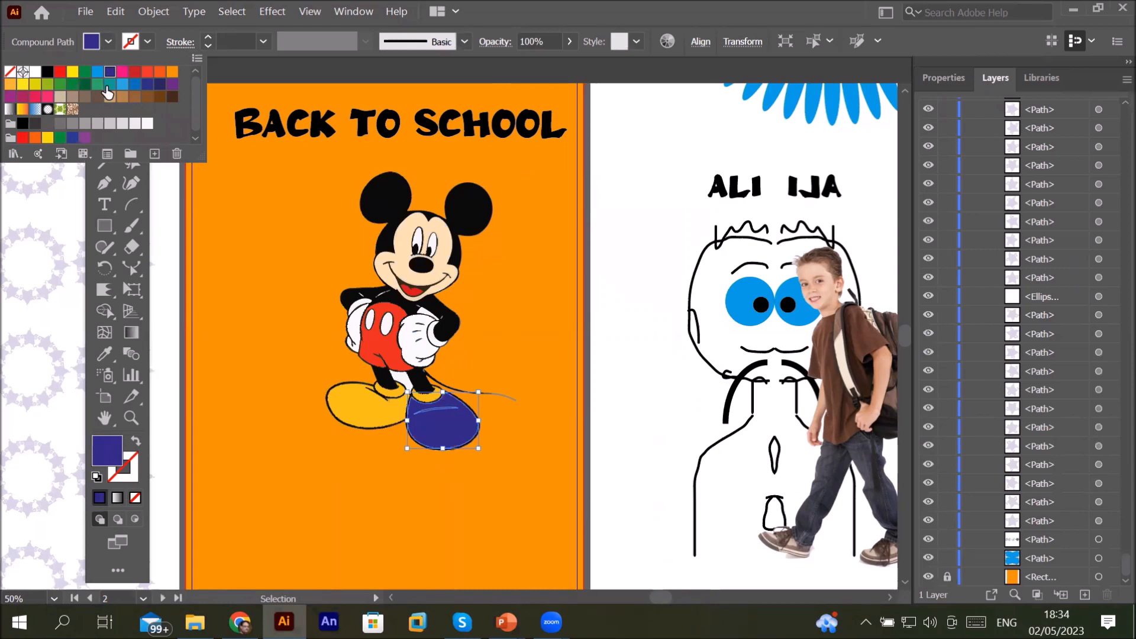
Step: Sample the dark blue from the right shoe with the Eyedropper to recolour Mickey's left shoe
left_click(342, 403)
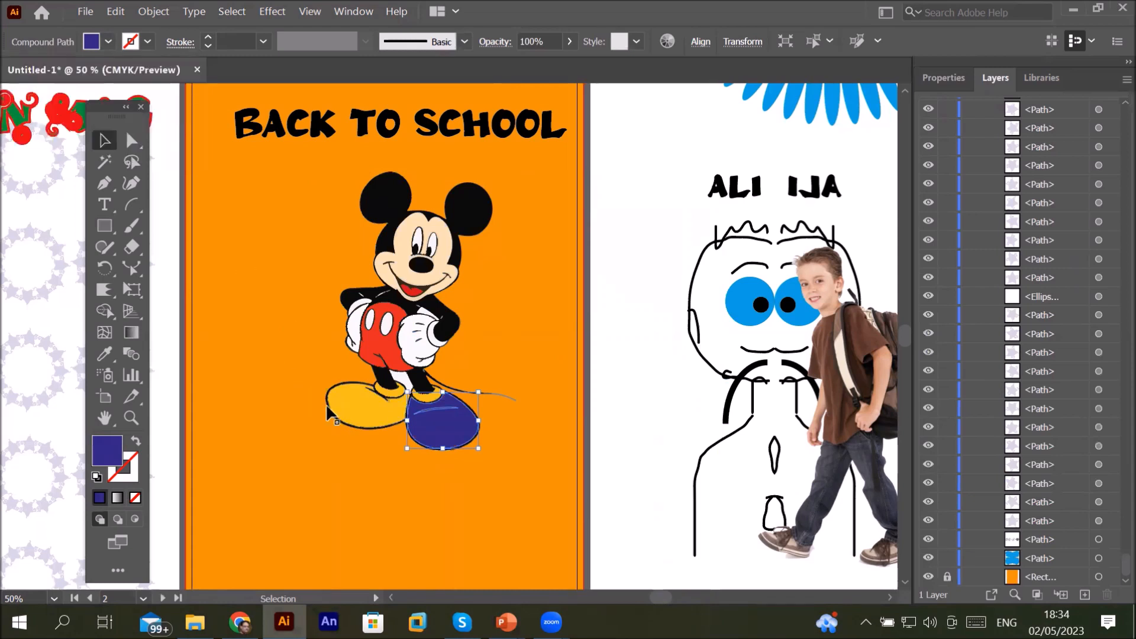
left_click(329, 403)
left_click(352, 396)
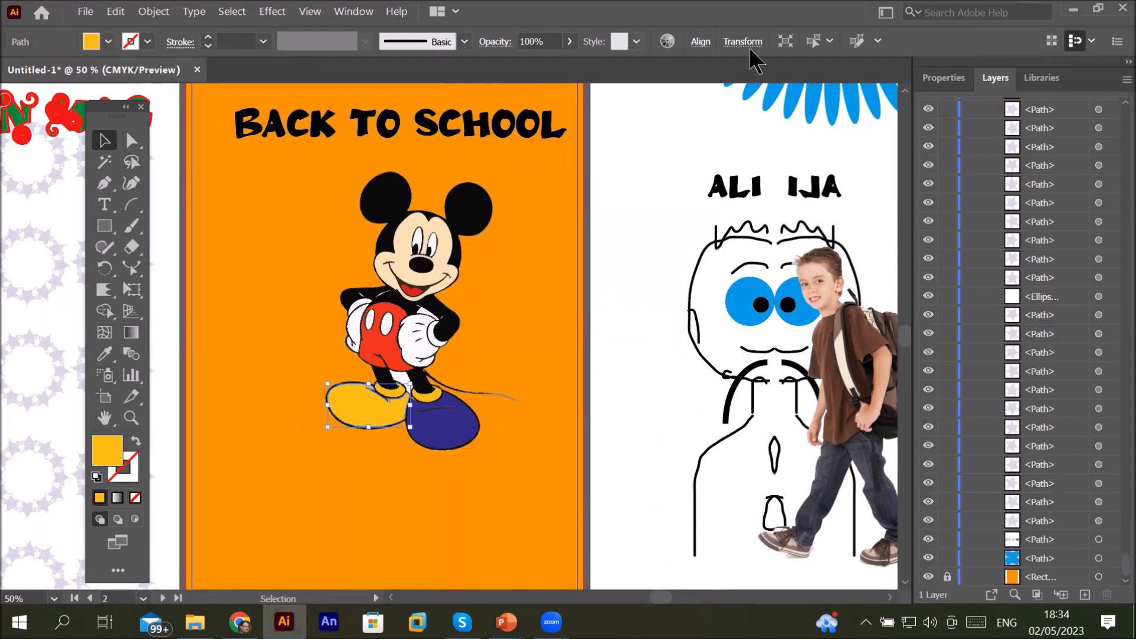
left_click(929, 86)
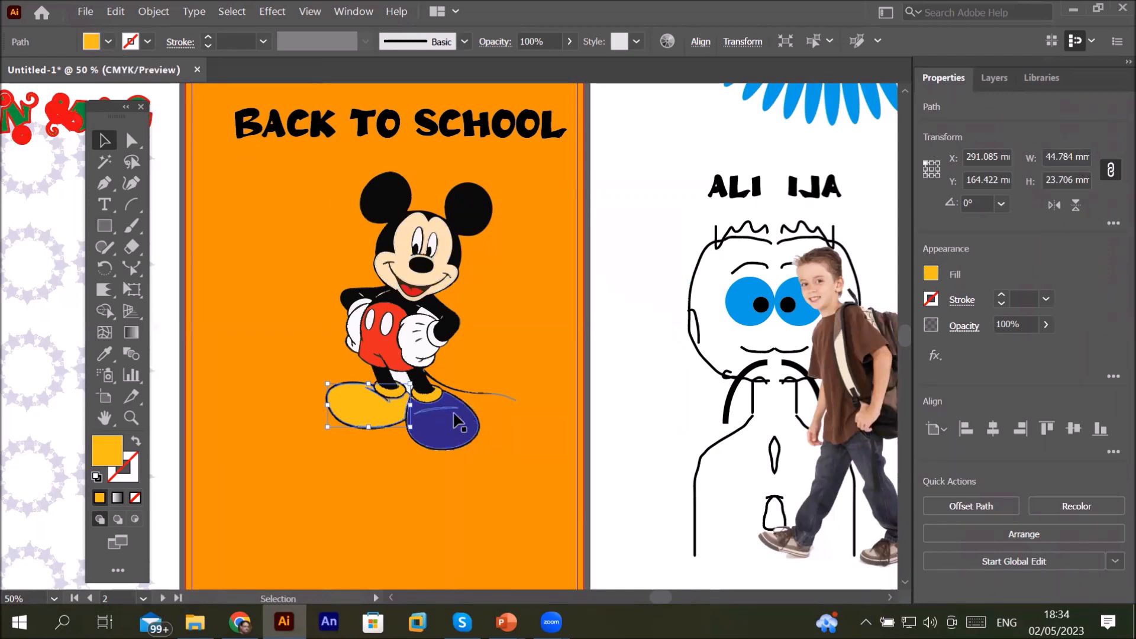
left_click(104, 354)
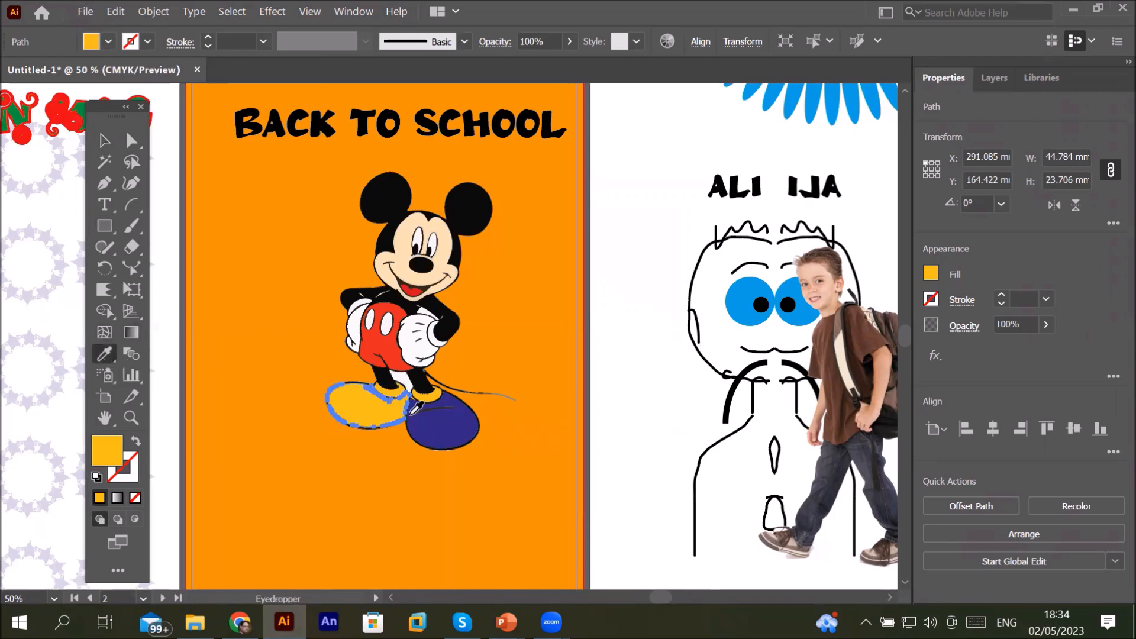
left_click(453, 423)
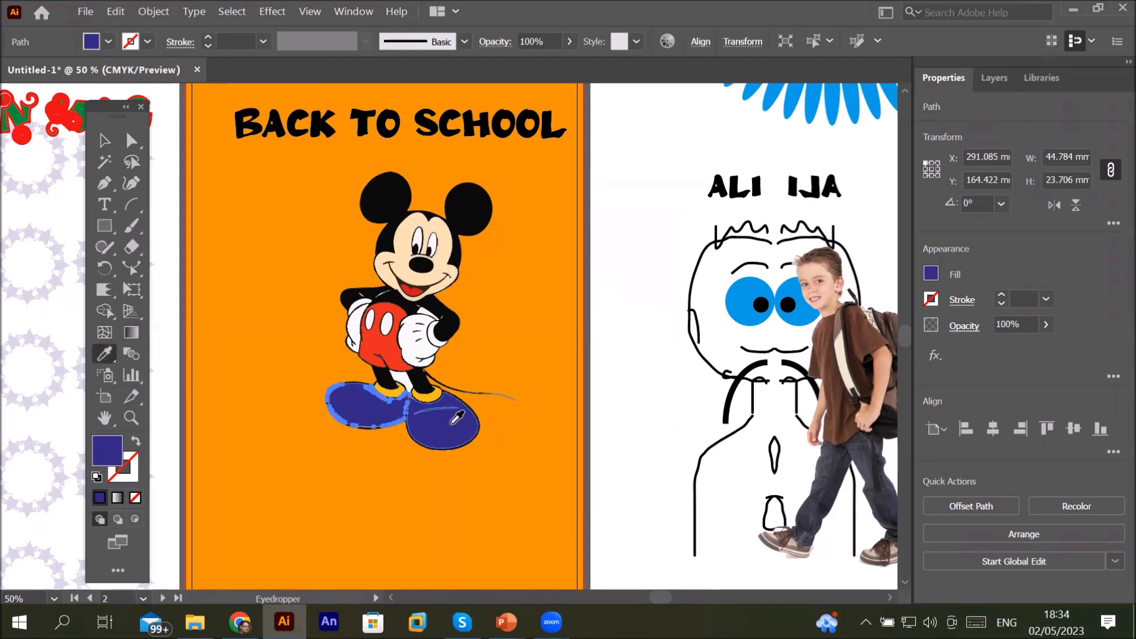
Step: Select Mickey's nose and give it a red fill
scroll(443, 232, "up", 5)
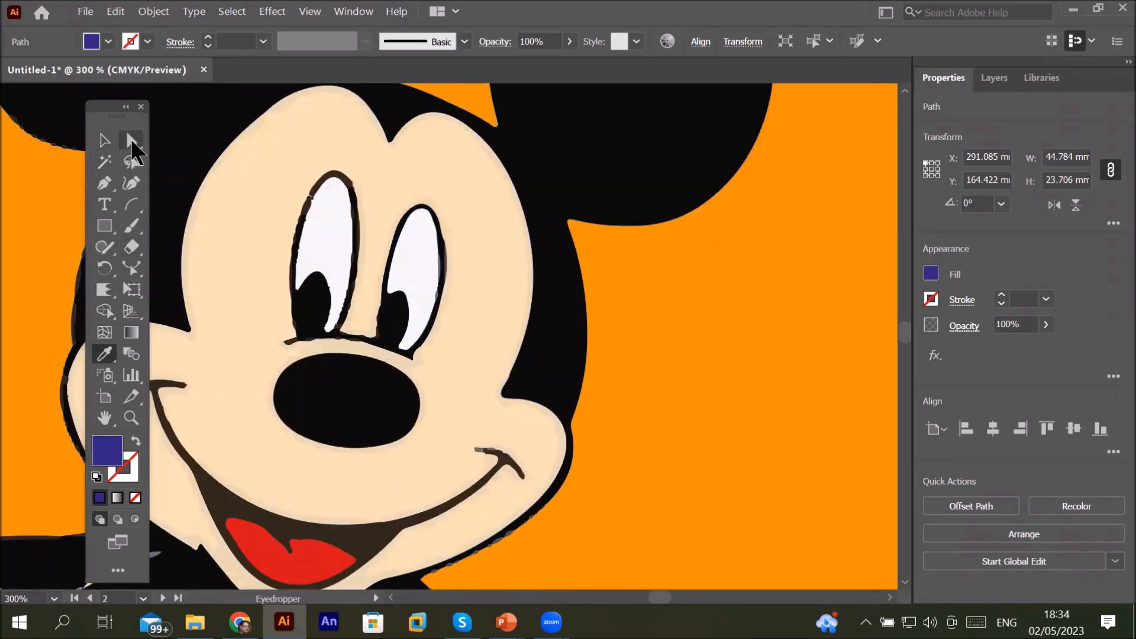
left_click(104, 140)
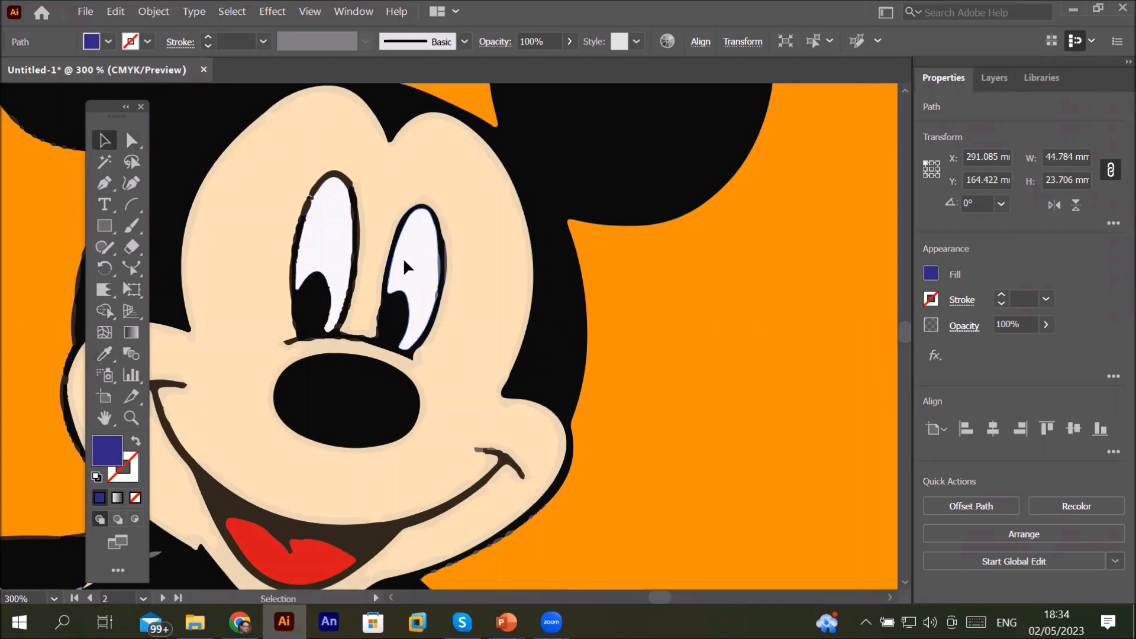
left_click(404, 262)
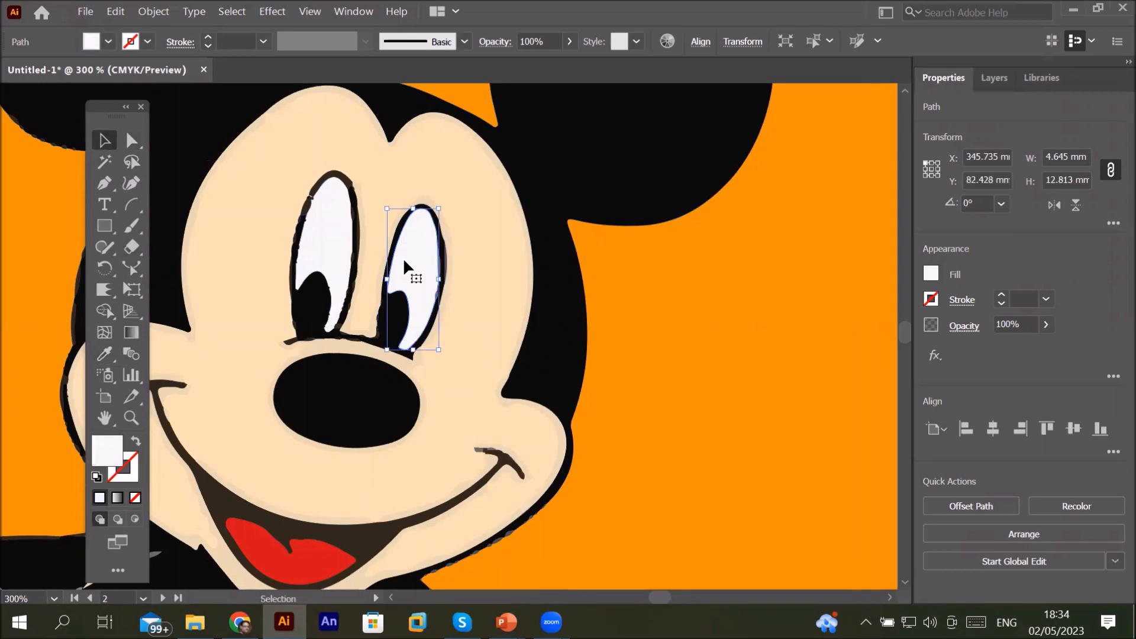
left_click(320, 314)
left_click(363, 425)
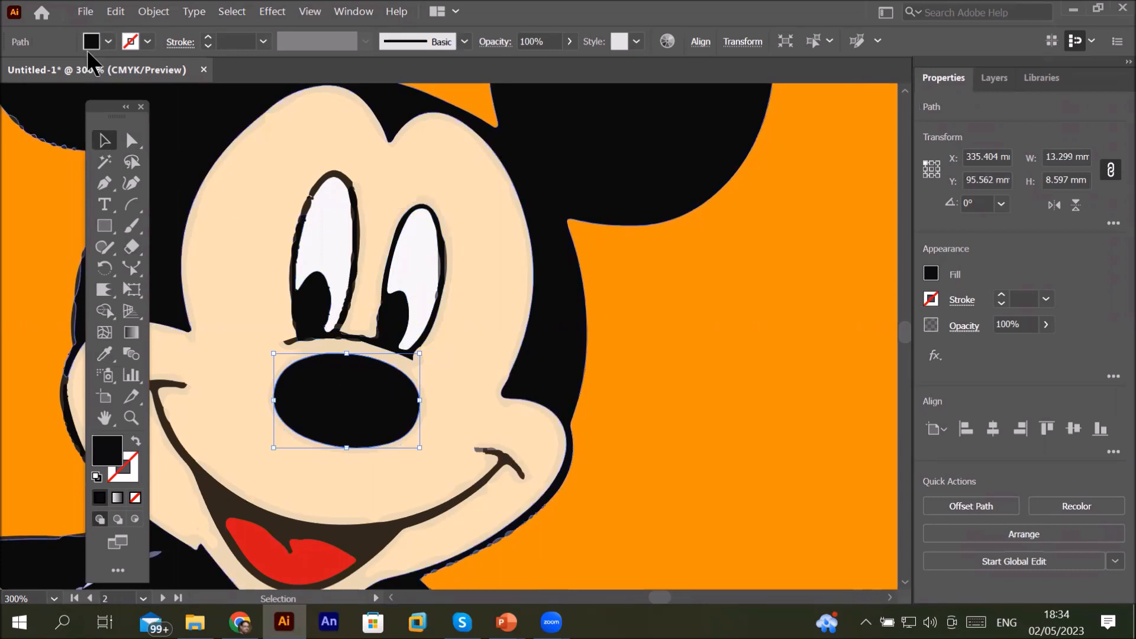
left_click(108, 41)
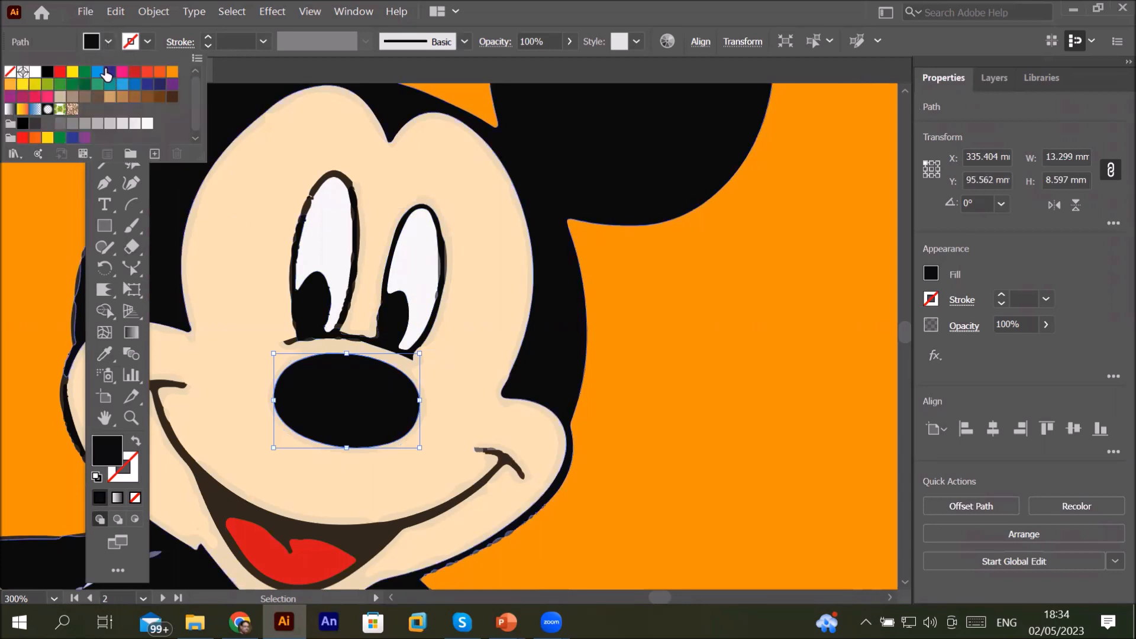
left_click(60, 72)
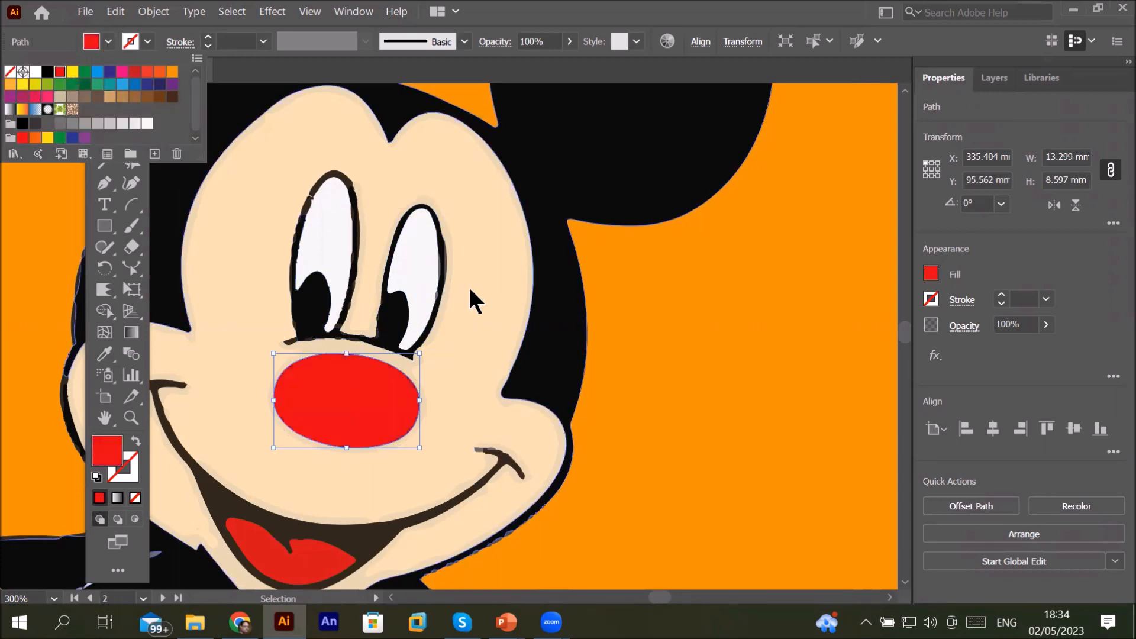
Step: Turn the whole Mickey drawing into a Live Paint group and fill both ears red with the Live Paint Bucket
left_click(610, 177)
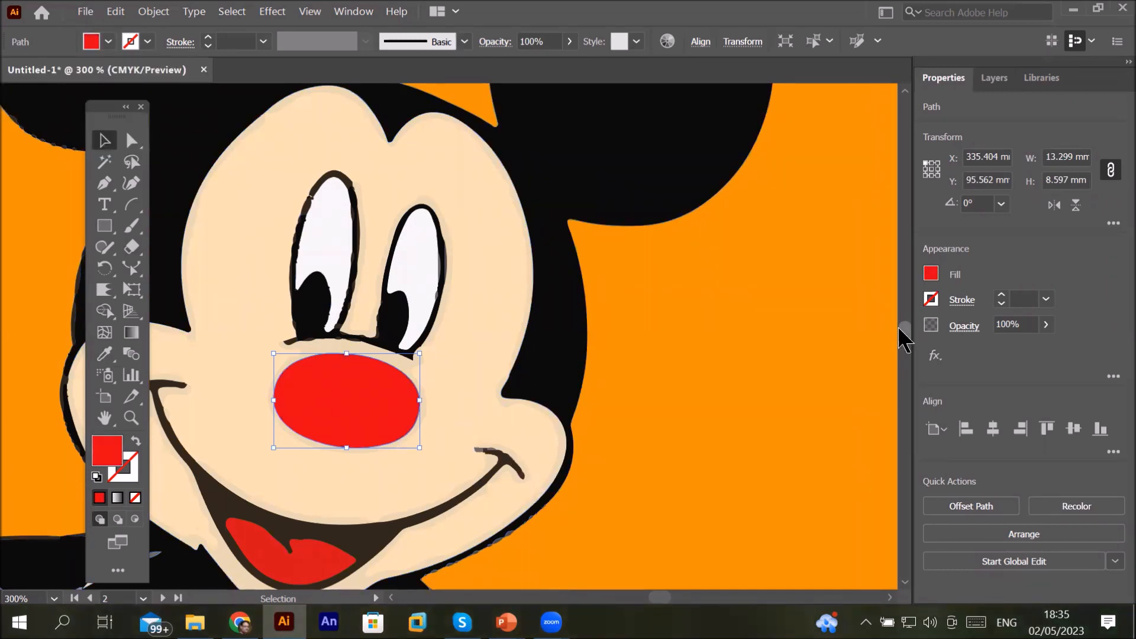
mouse_move(904, 326)
left_mouse_down()
mouse_move(917, 305)
mouse_move(917, 324)
left_mouse_up()
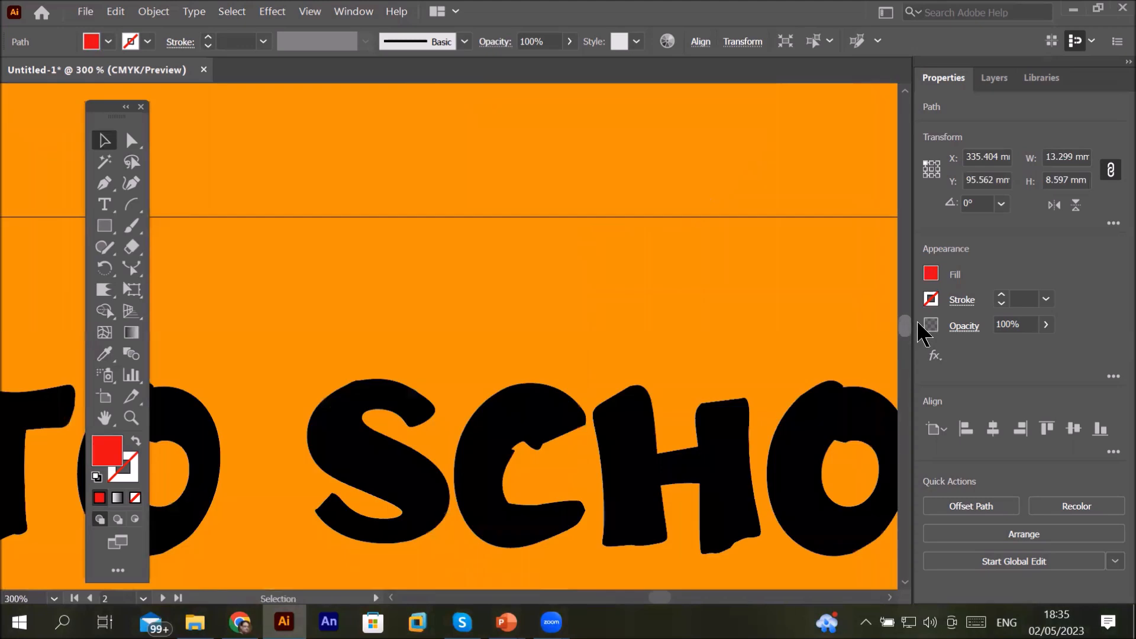
scroll(736, 350, "down", 3)
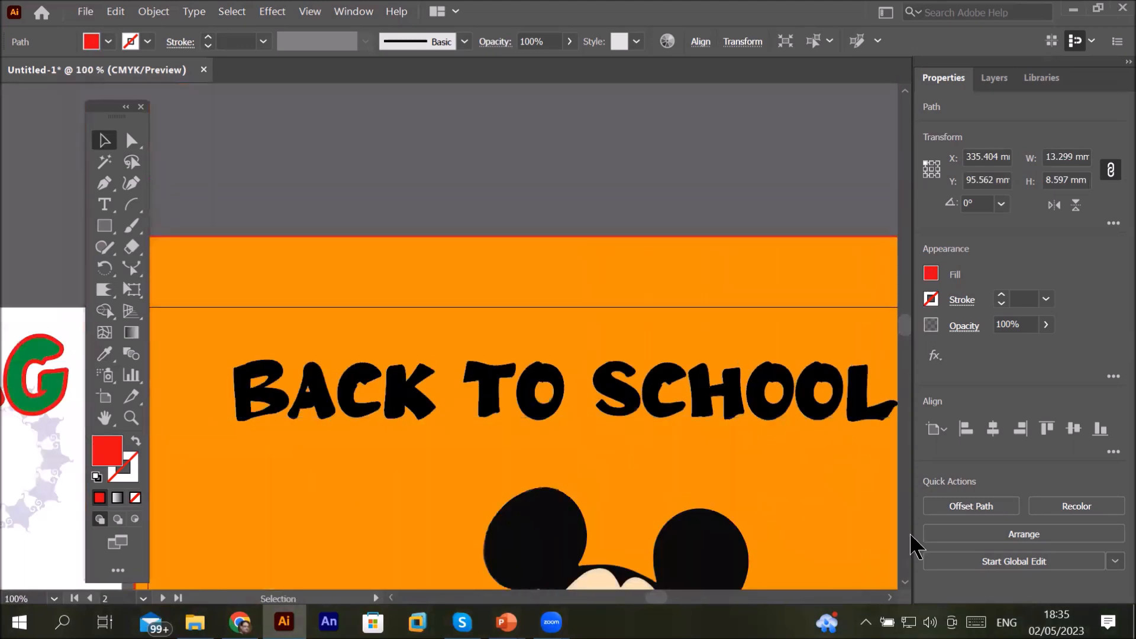
scroll(909, 574, "down", 5)
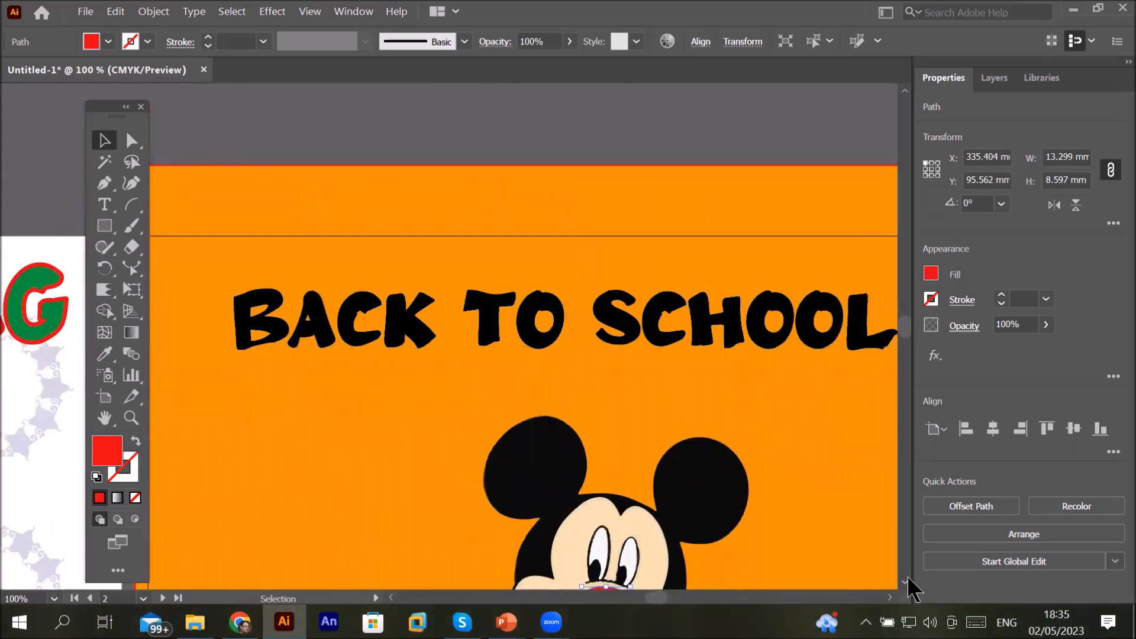
scroll(911, 589, "down", 4)
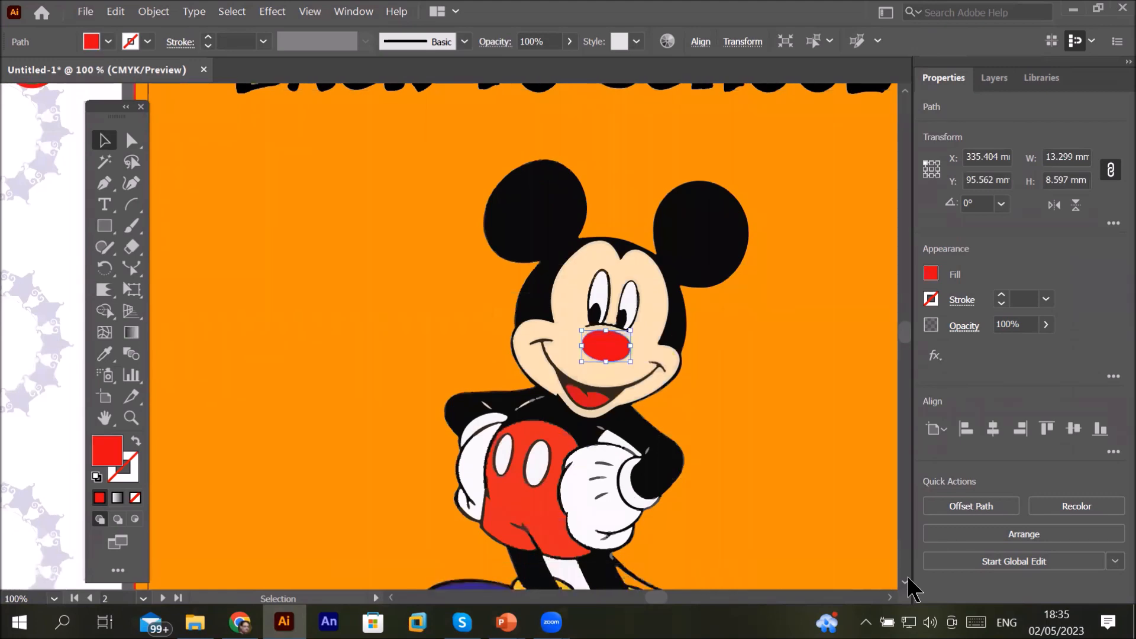
left_click(909, 580)
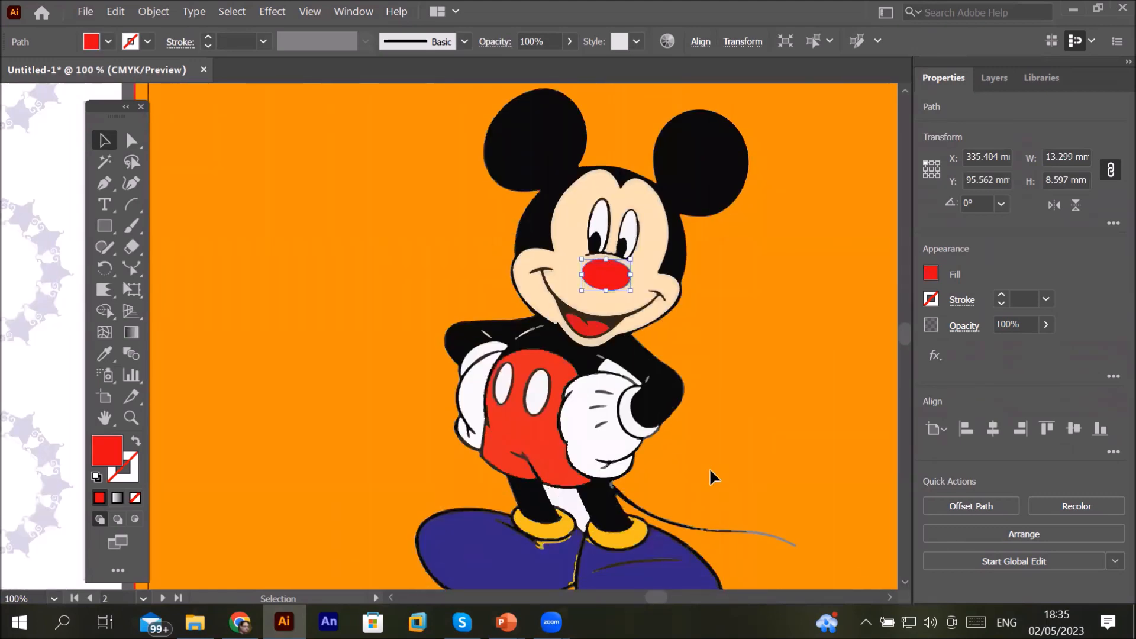
scroll(710, 471, "down", 2)
left_click_drag(519, 264, 775, 567)
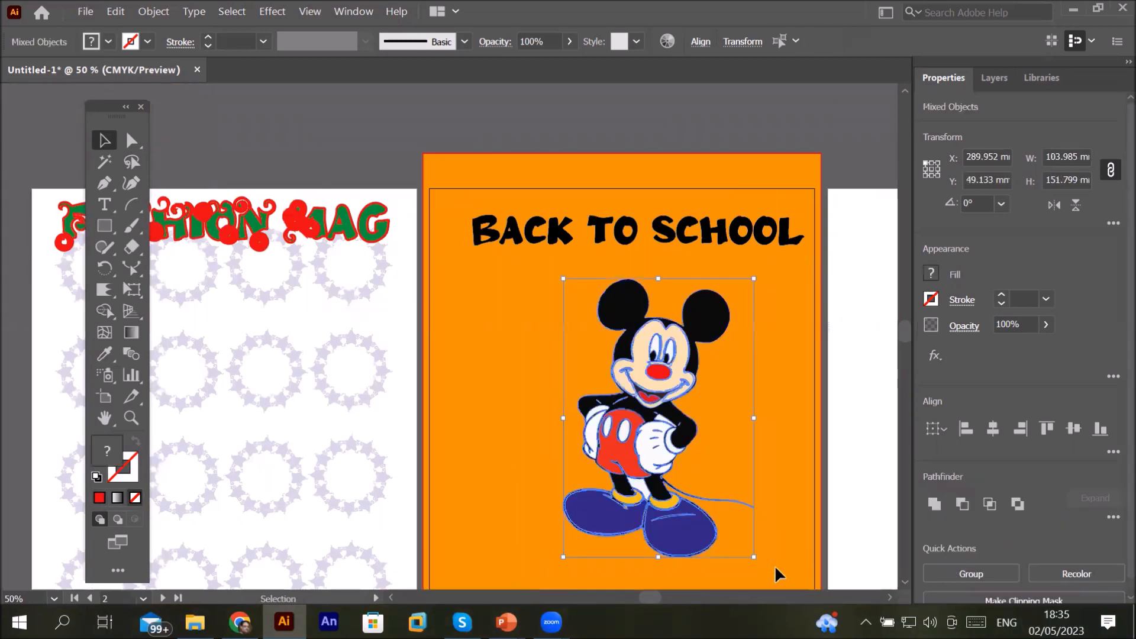
left_click(104, 310)
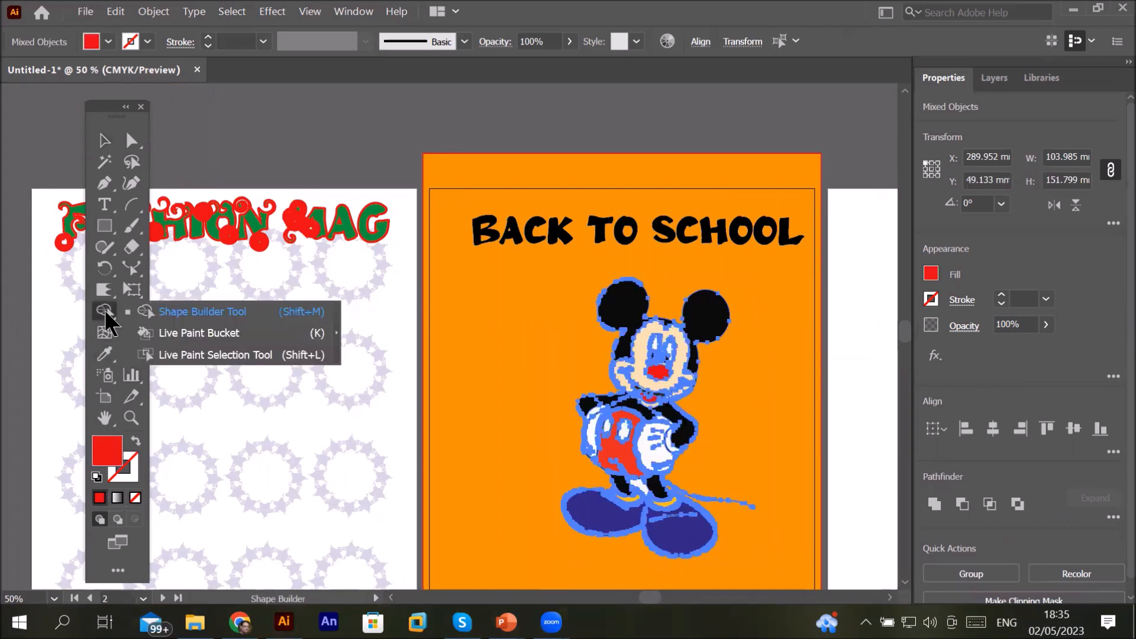
left_click(213, 332)
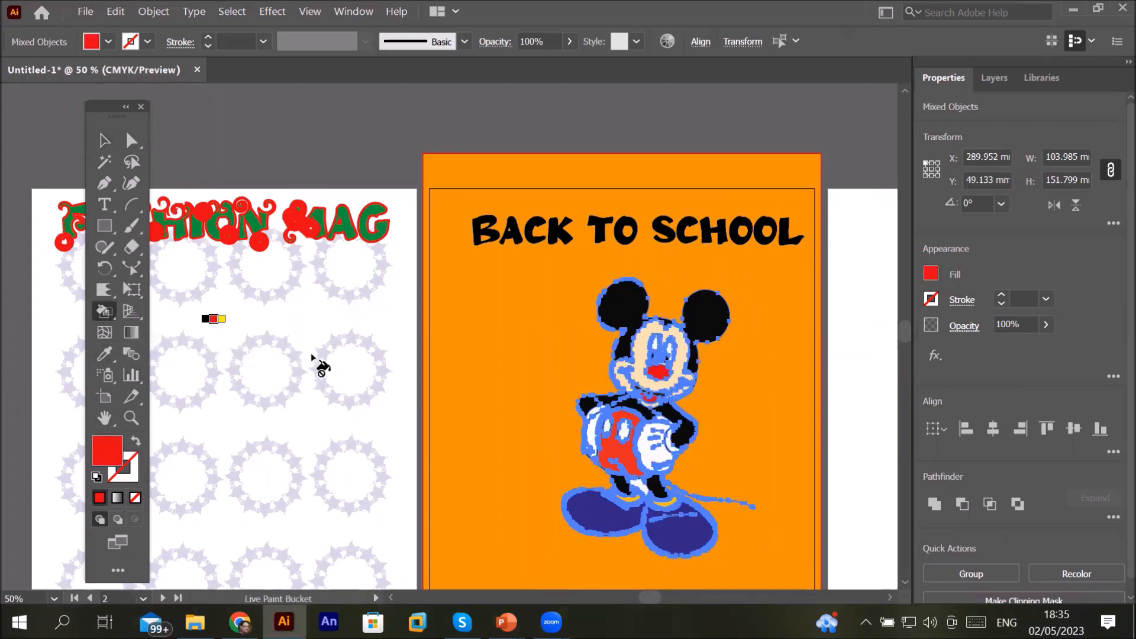
left_click(622, 312)
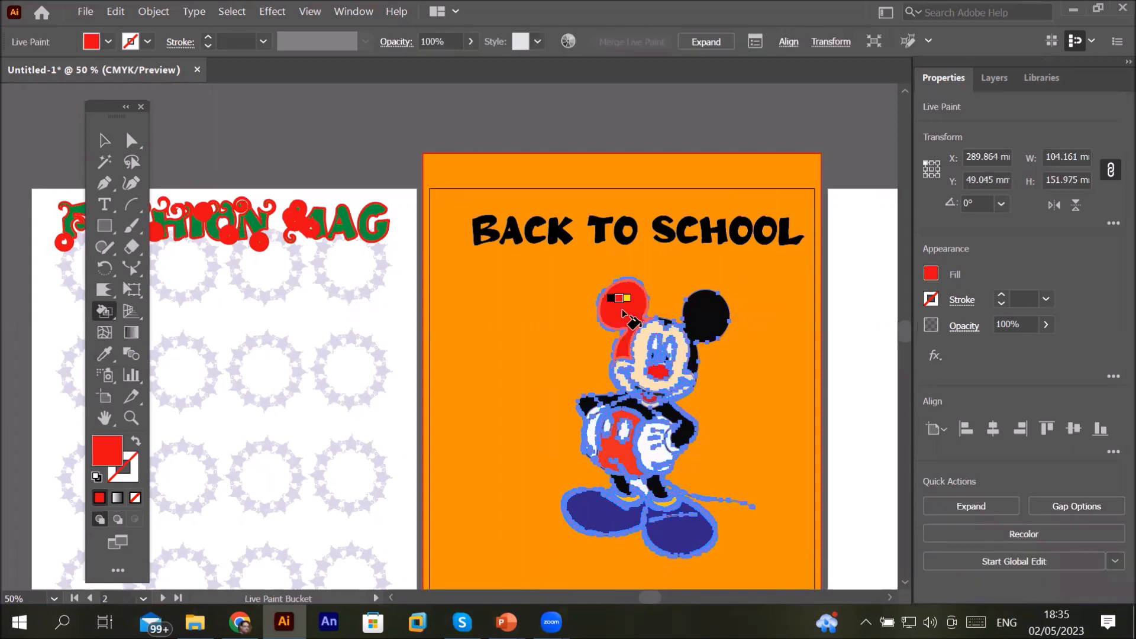
left_click(702, 323)
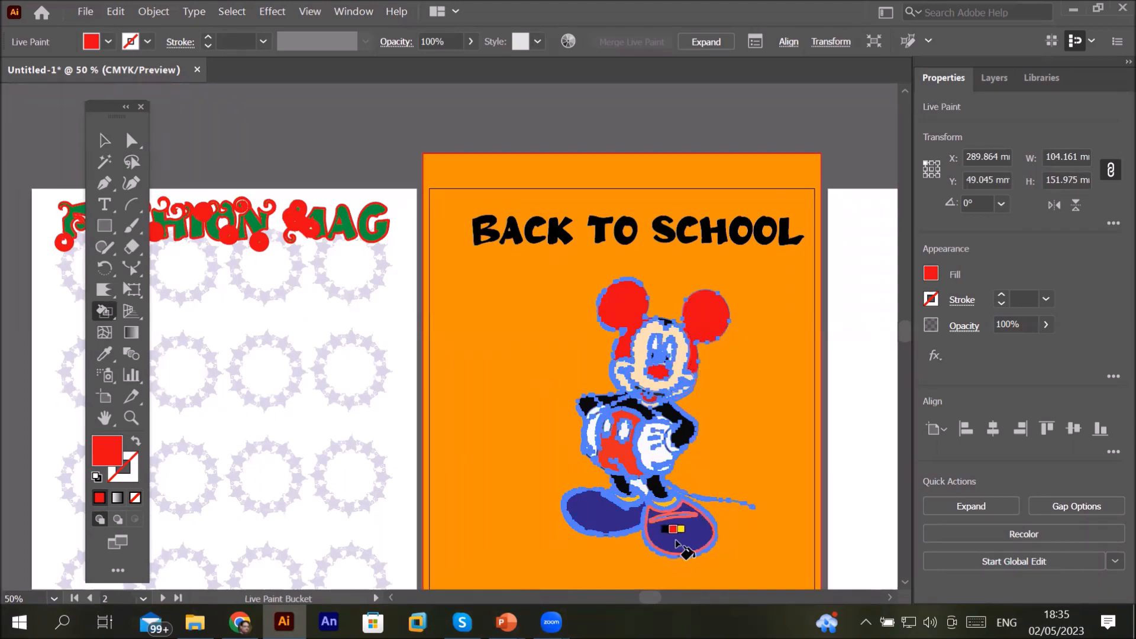
Step: Fill both of Mickey's shoes yellow with the Live Paint Bucket
scroll(676, 540, "up", 4)
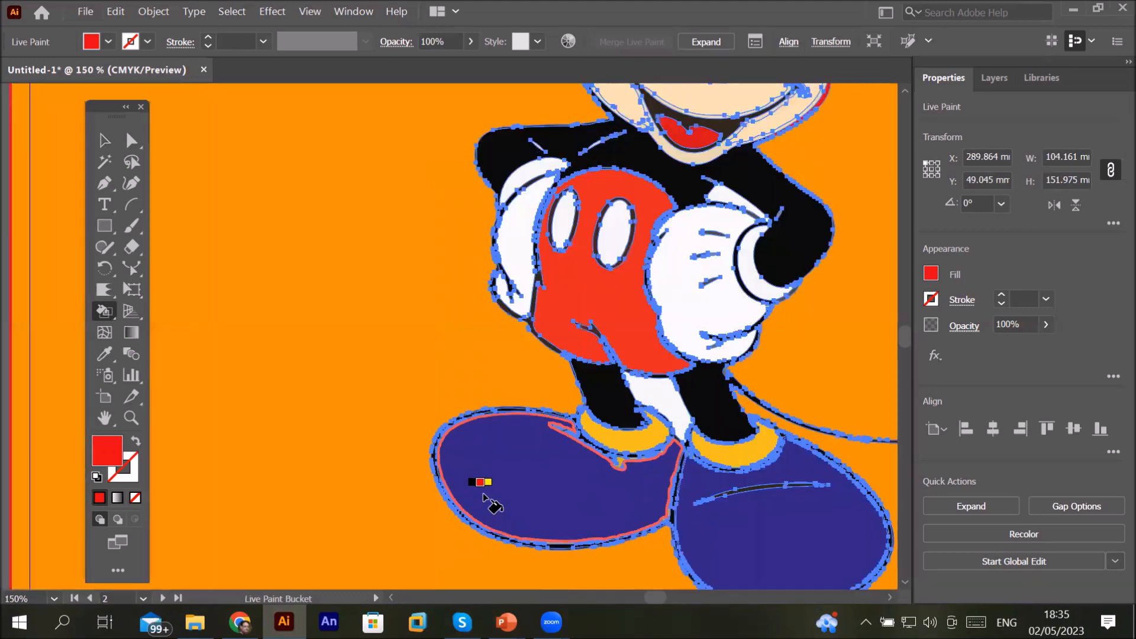
key("Right")
left_click(500, 470)
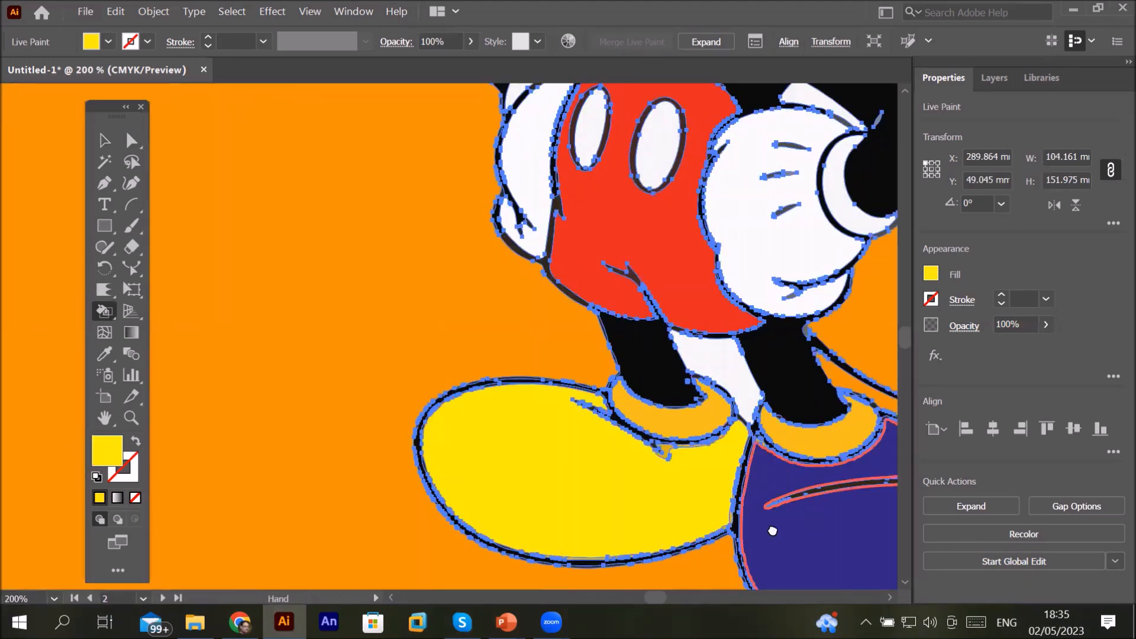
left_click_drag(771, 530, 452, 461)
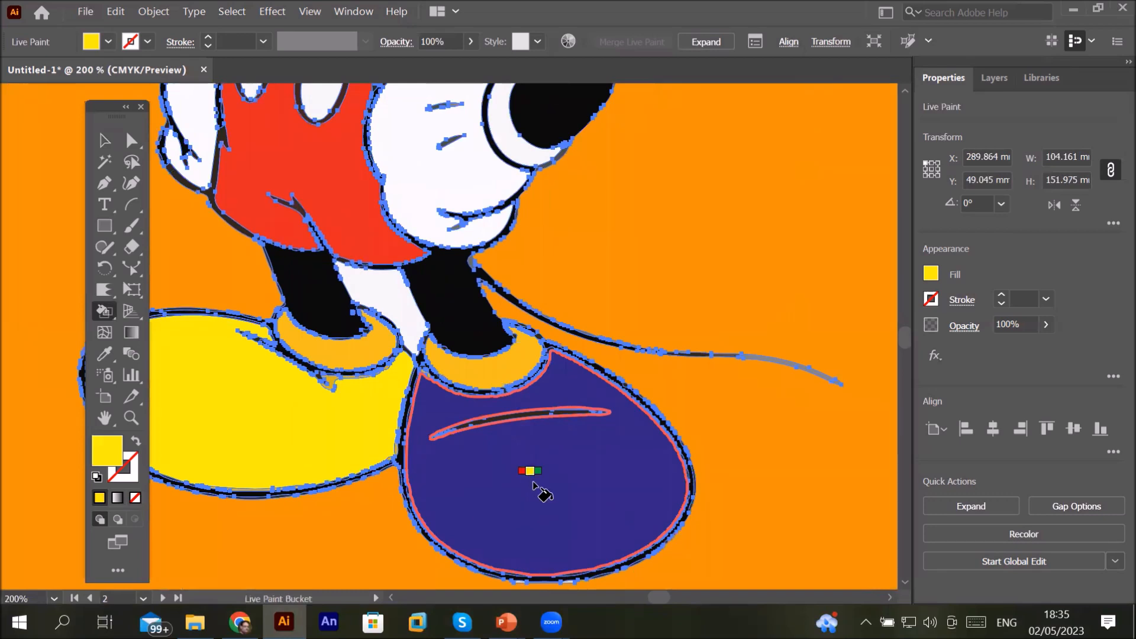
left_click(534, 484)
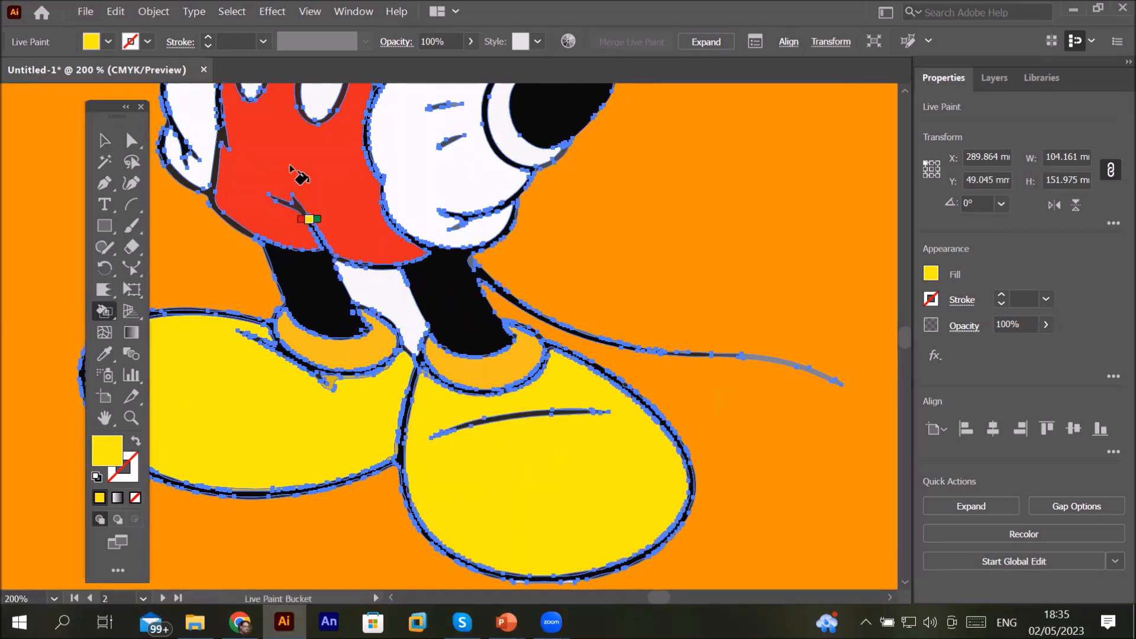
Step: Switch the Live Paint Bucket colour to green and fill Mickey's shorts with it
key("Right")
key("Right")
key("Right")
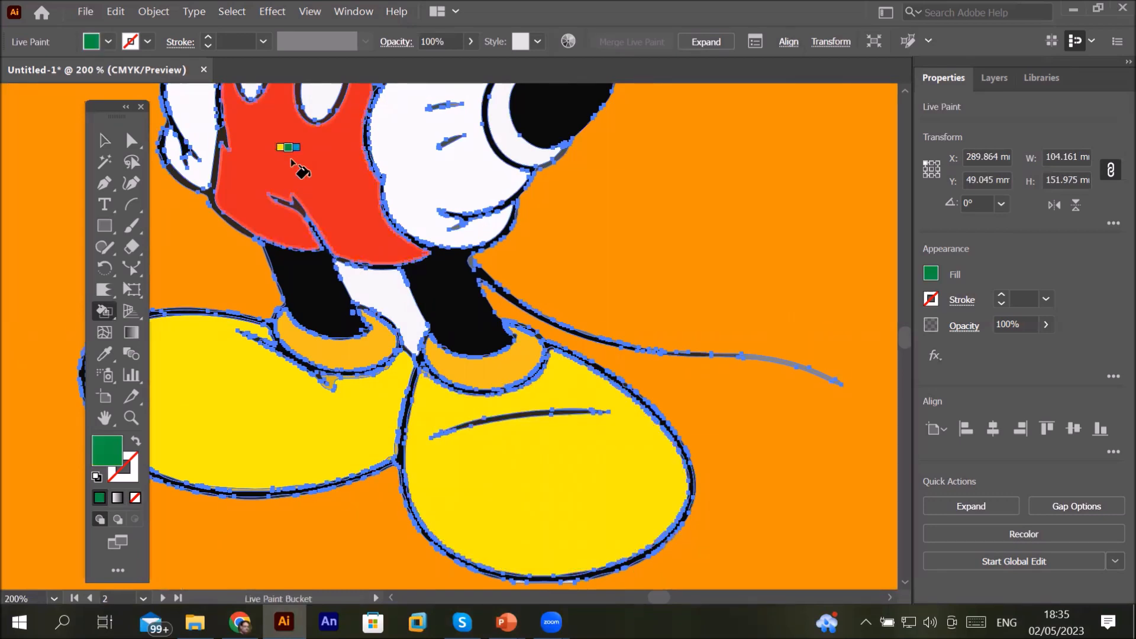
key("Right")
key("Right")
key("Right")
key("Right")
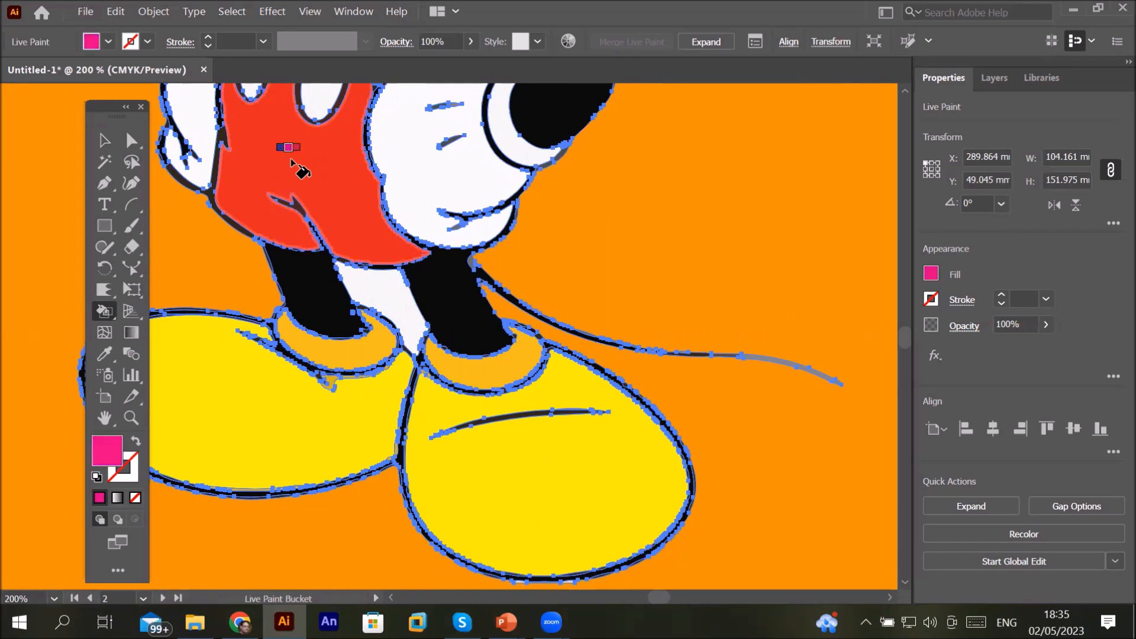
key("Right")
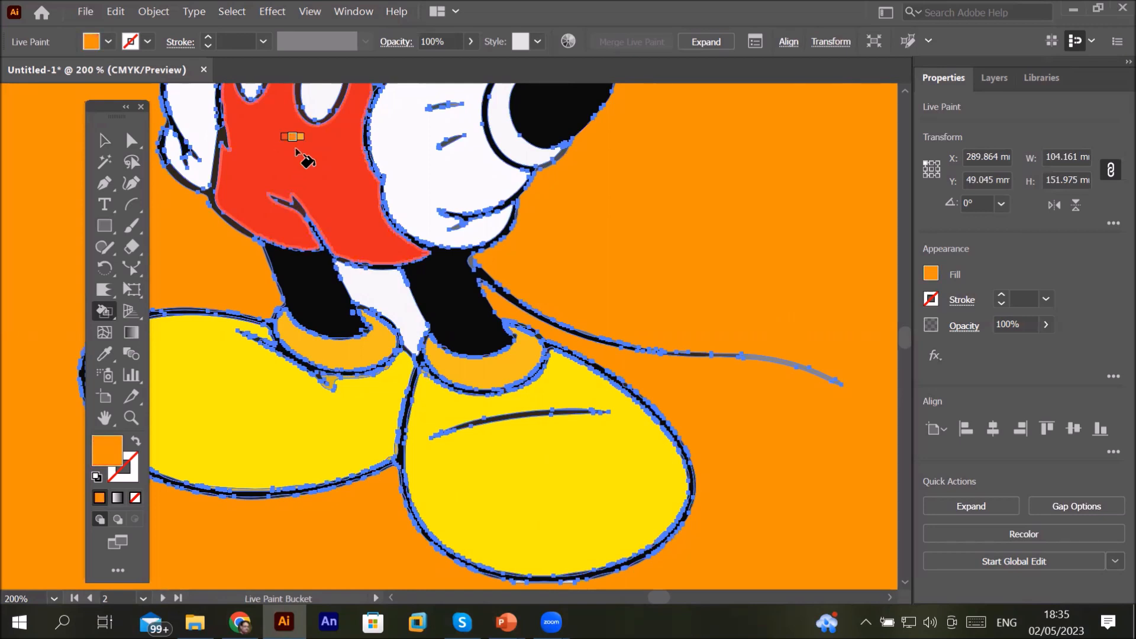
key("Right")
key("Right")
key("Right")
key("Right")
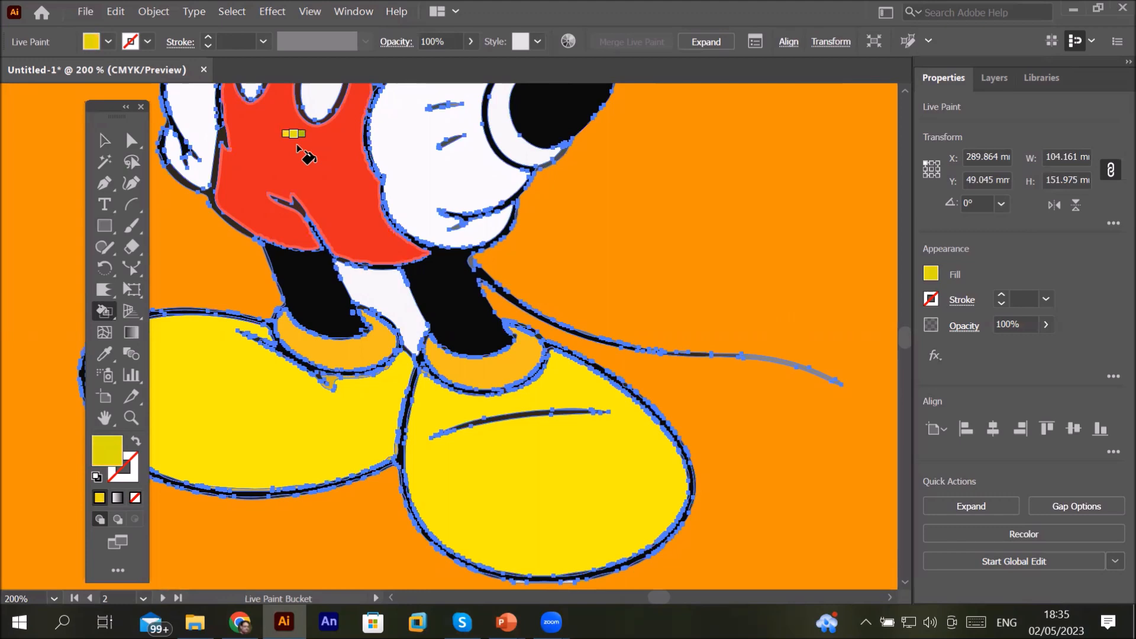
key("Right")
left_click(299, 148)
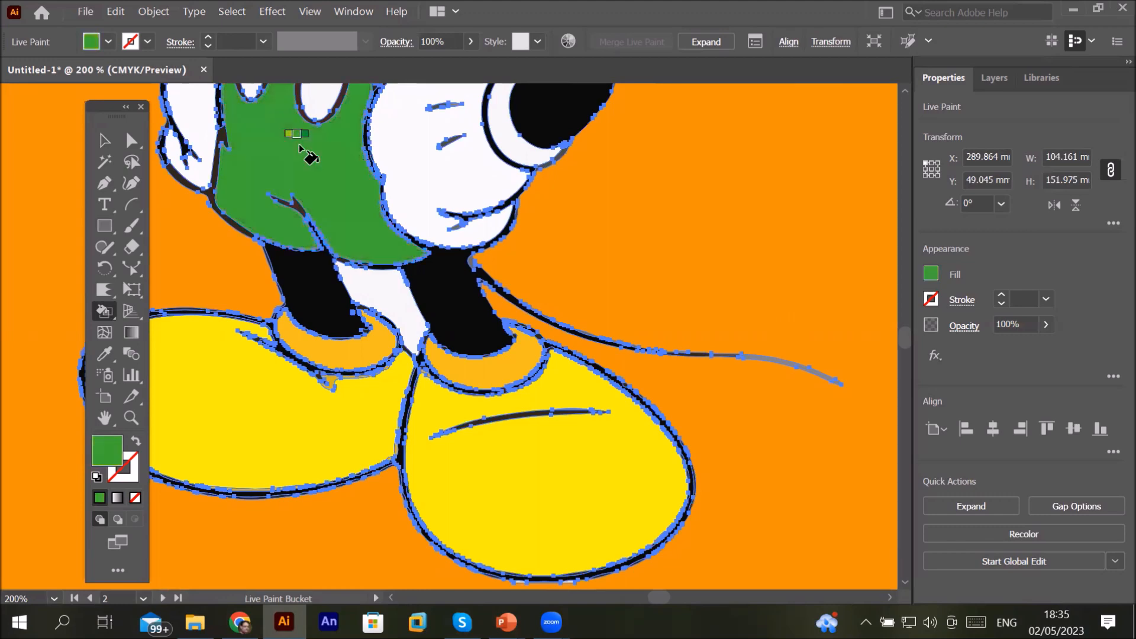
scroll(300, 147, "down", 2)
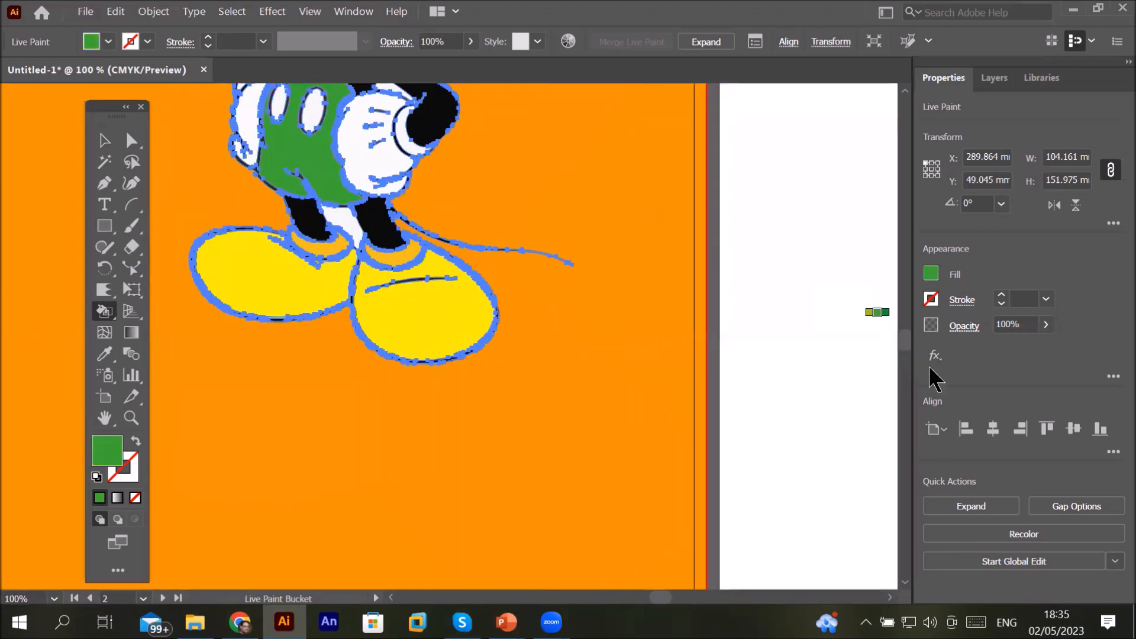
mouse_move(907, 333)
left_mouse_down()
mouse_move(906, 346)
mouse_move(905, 335)
left_mouse_up()
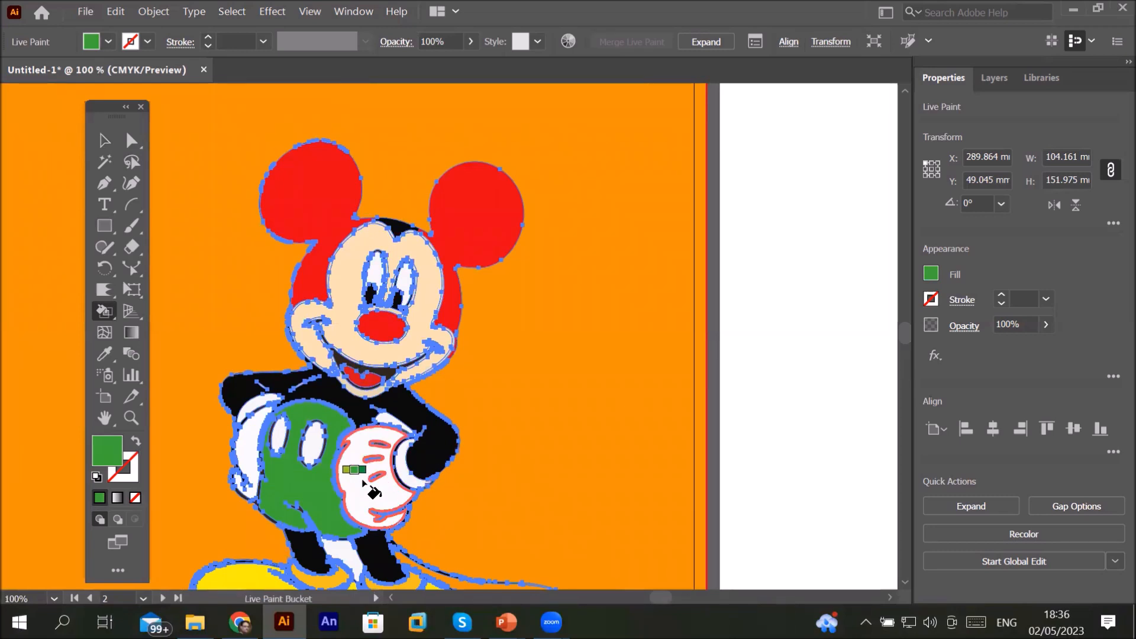
key("Right")
key("Right")
key("Right")
key("Right")
key("Right")
key("Right")
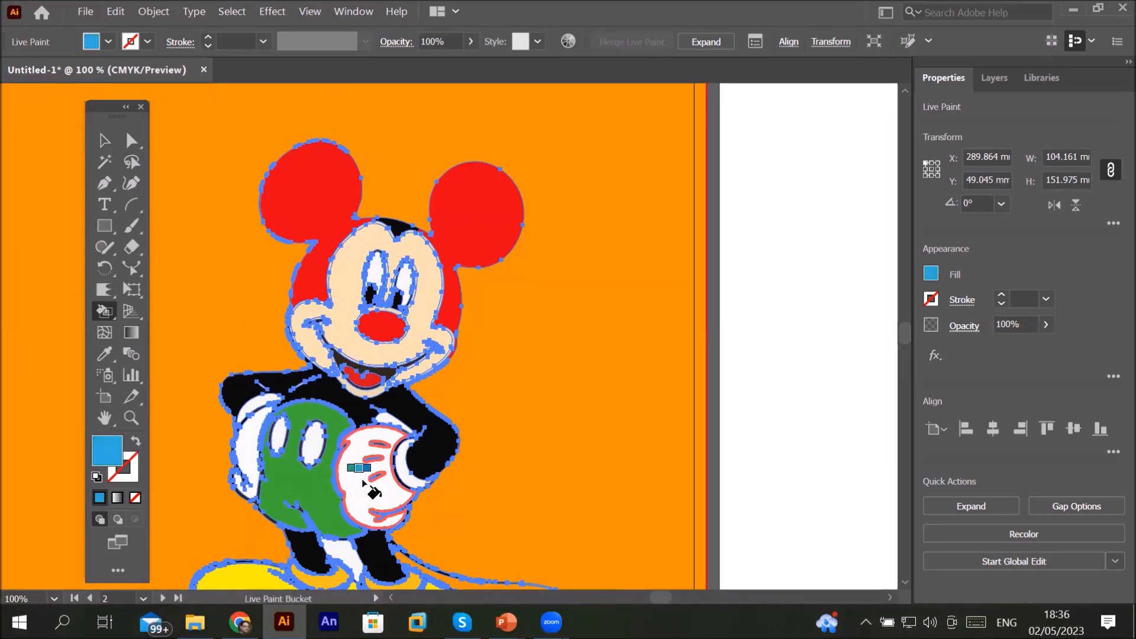
key("Right")
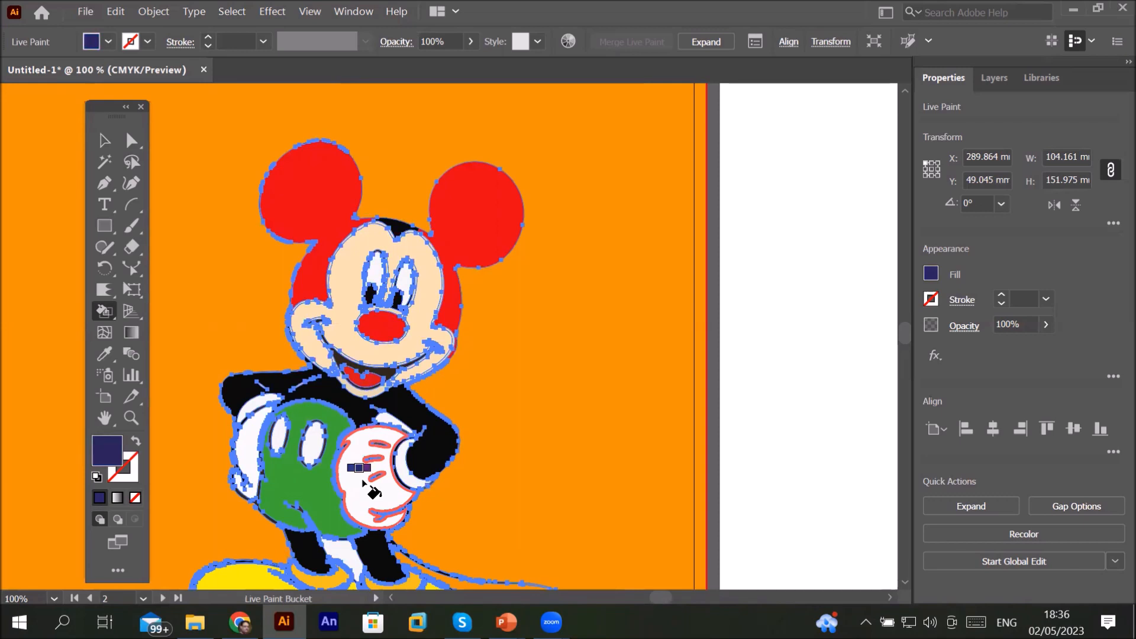
Step: Open the Swatches panel and enlarge it to show all swatch groups
left_click(357, 13)
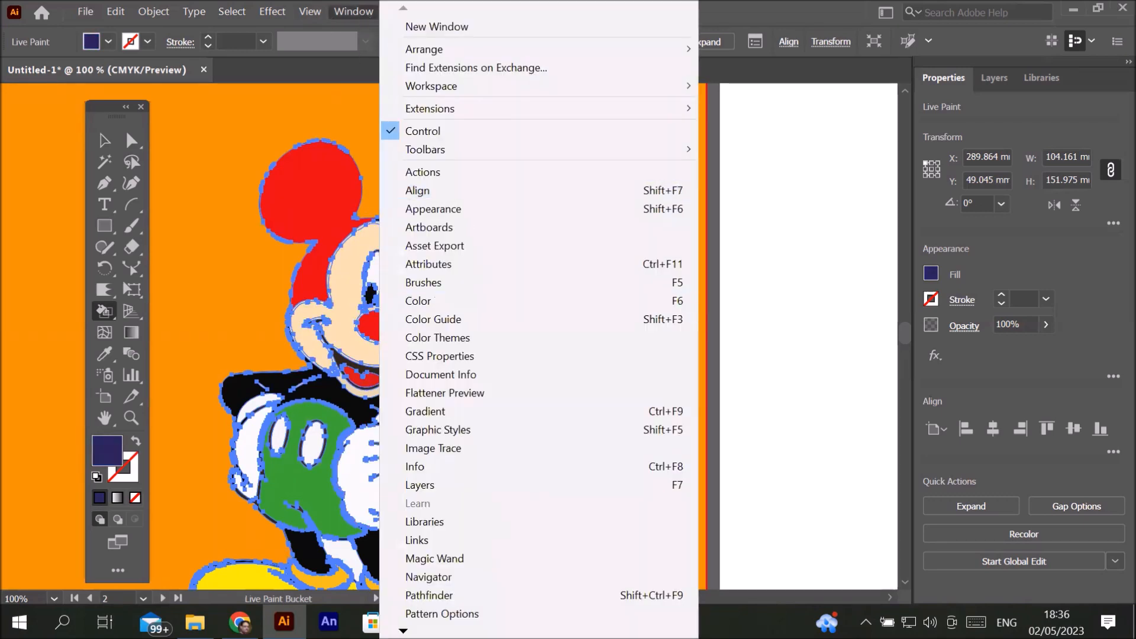
mouse_move(443, 633)
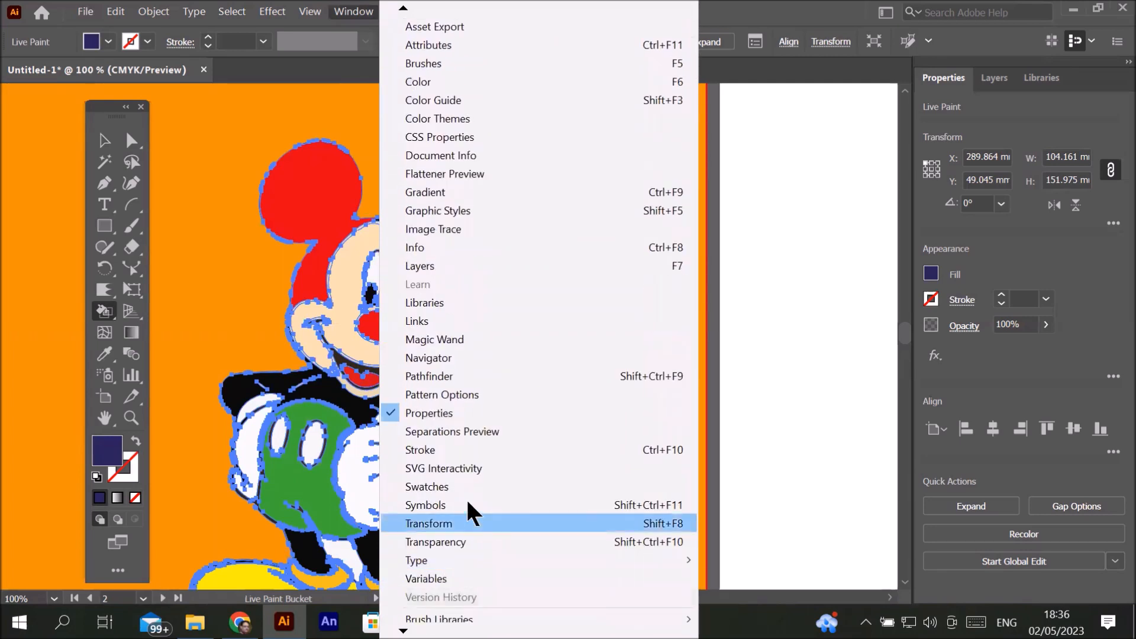
left_click(477, 487)
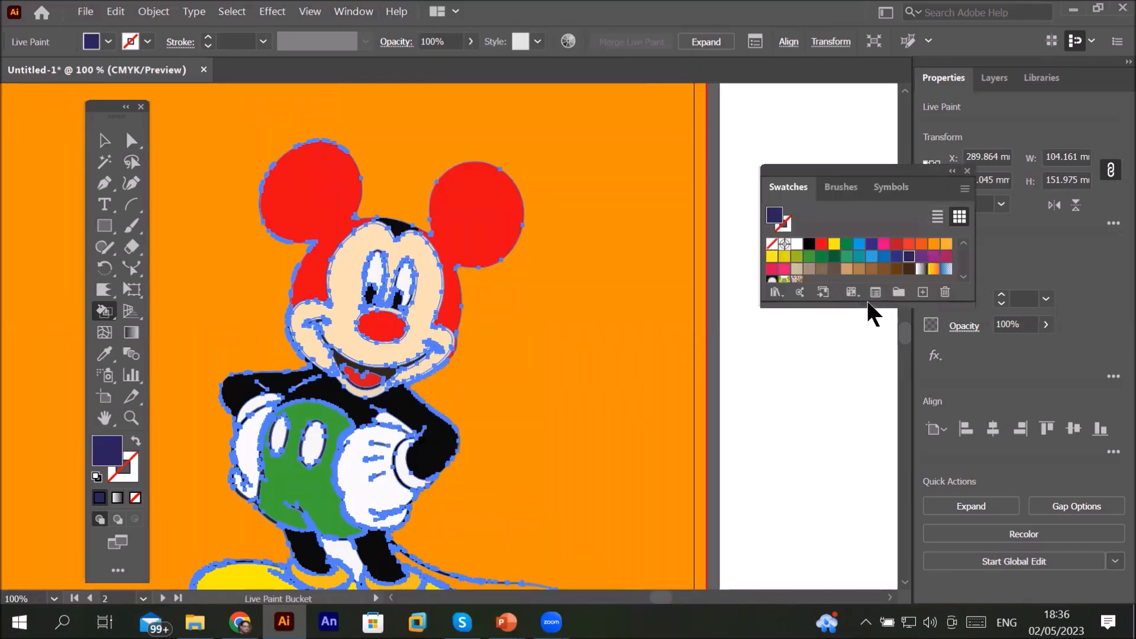
left_click_drag(867, 305, 865, 444)
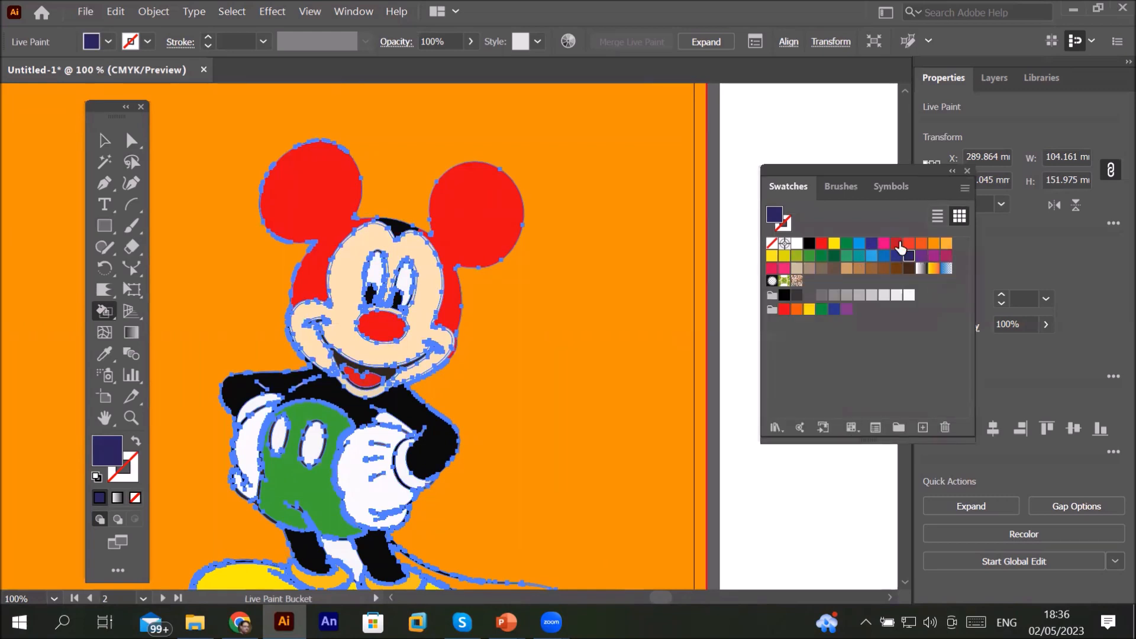
Step: Recolour both of Mickey's ears brown and both gloves purple with the Live Paint Bucket
left_click(863, 245)
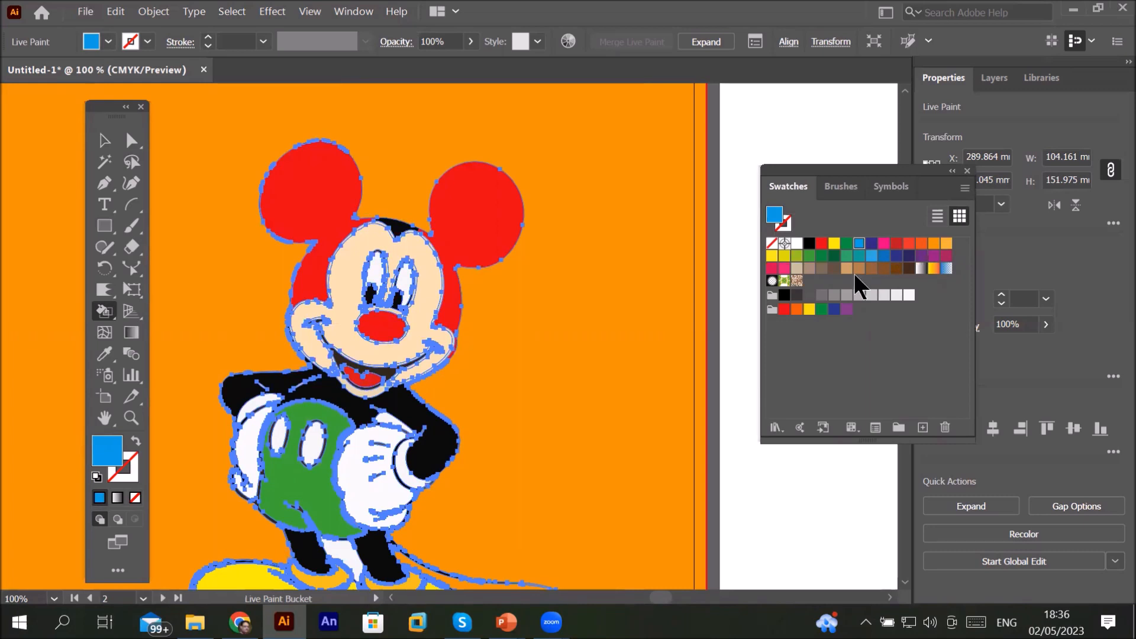
left_click(871, 268)
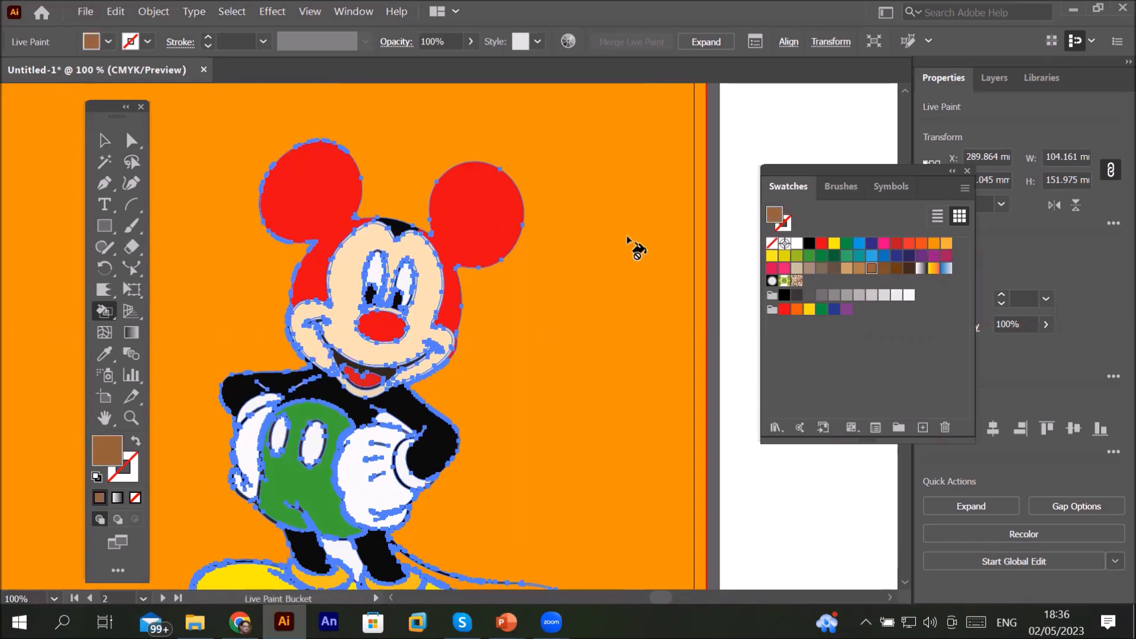
left_click(453, 214)
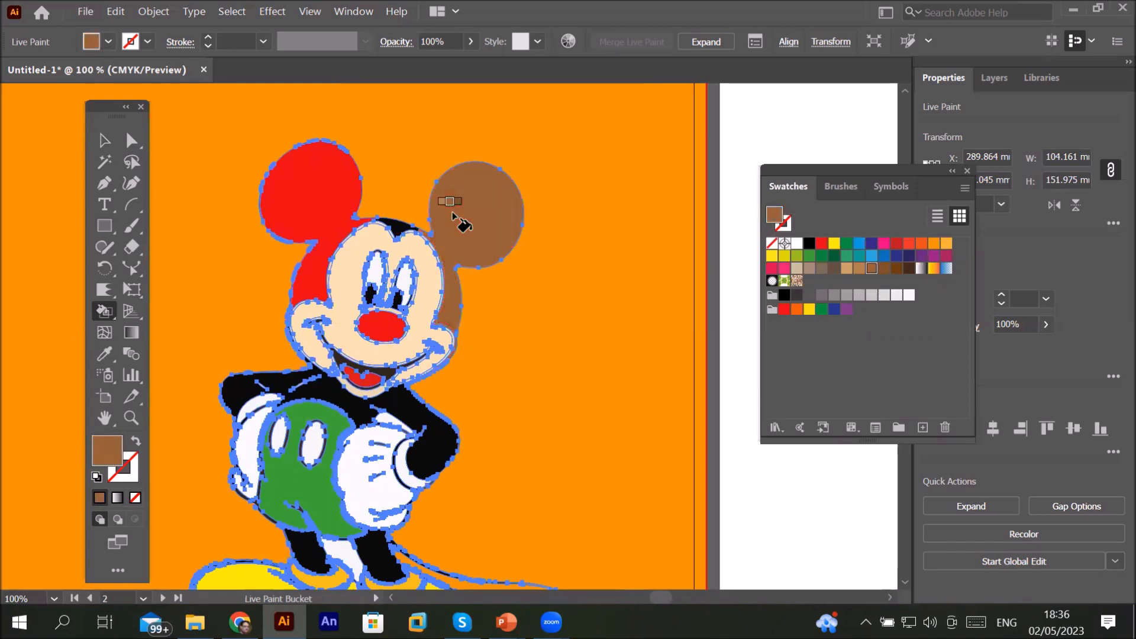
left_click(297, 188)
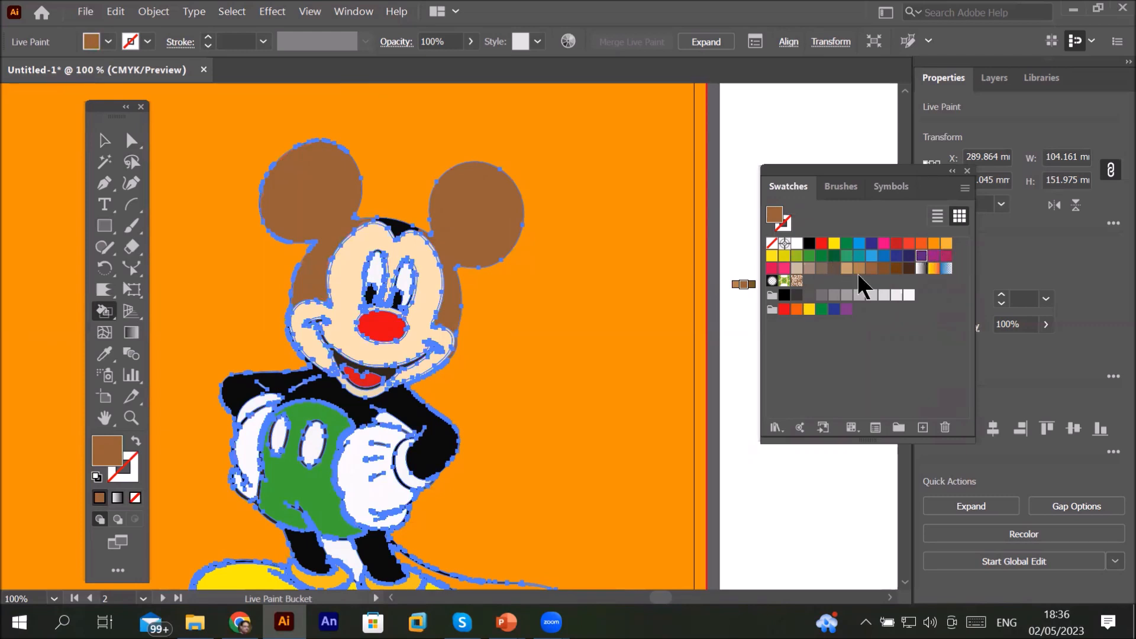
left_click(366, 471)
left_click(251, 456)
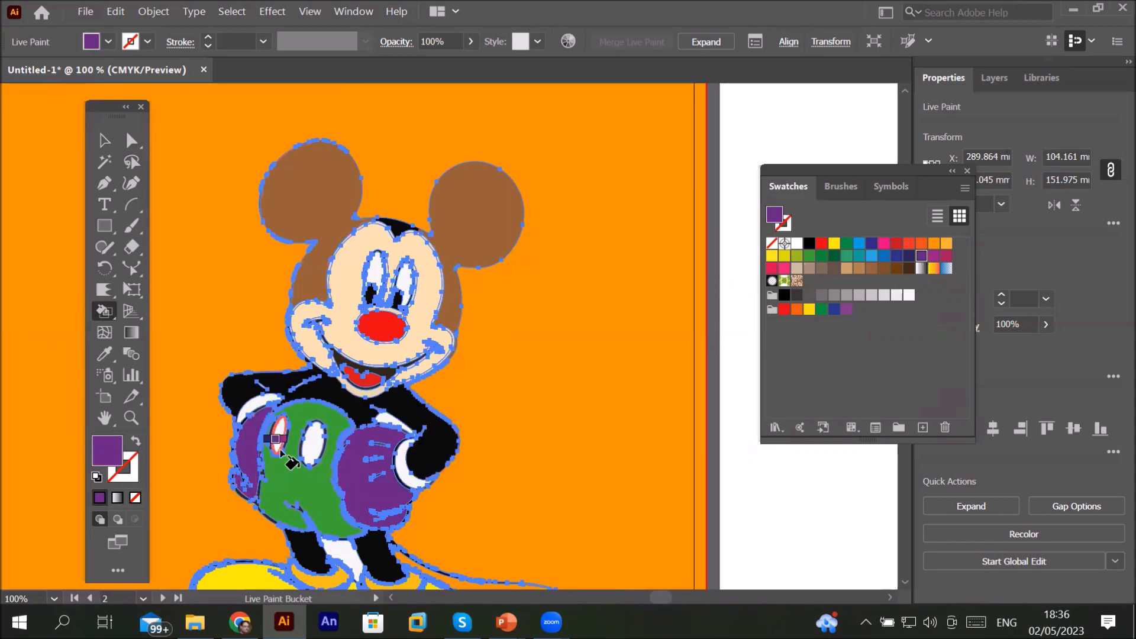
Step: Fill both buttons on Mickey's shorts with a light brown using the Live Paint Bucket
scroll(267, 456, "up", 2)
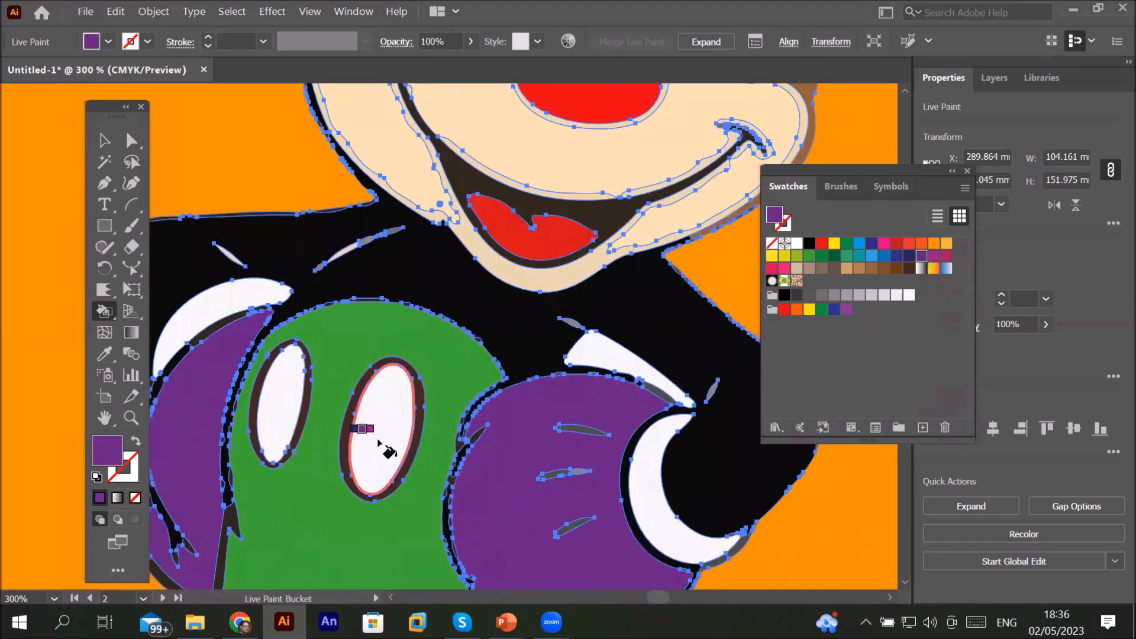
key("Right")
key("Right")
key("Right")
key("Right")
key("Right")
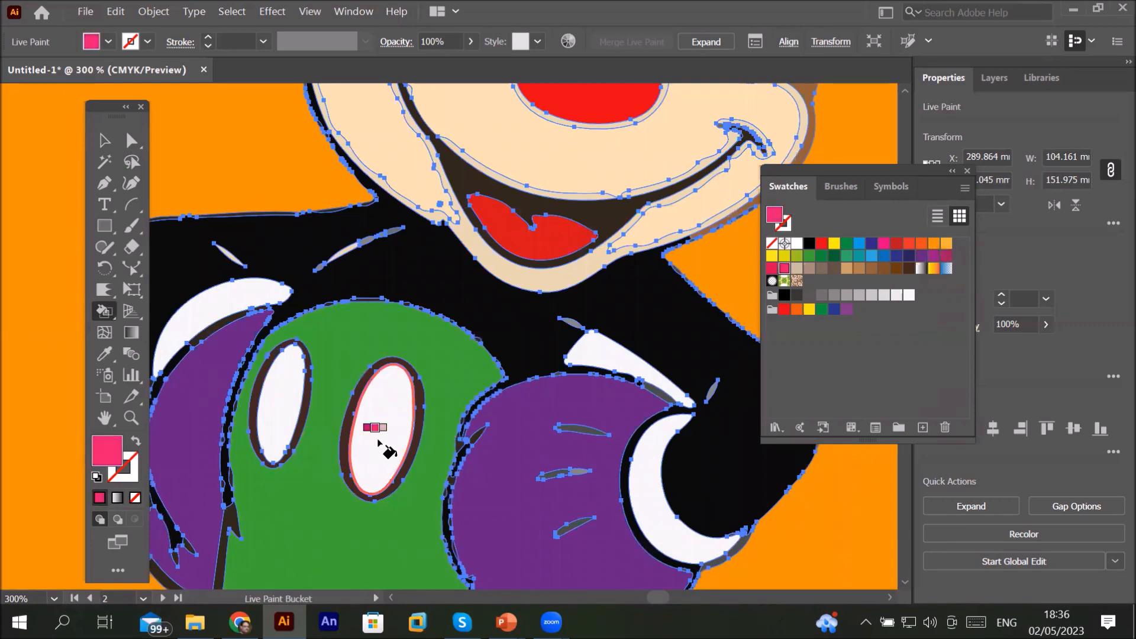
left_click(385, 450)
key("Right")
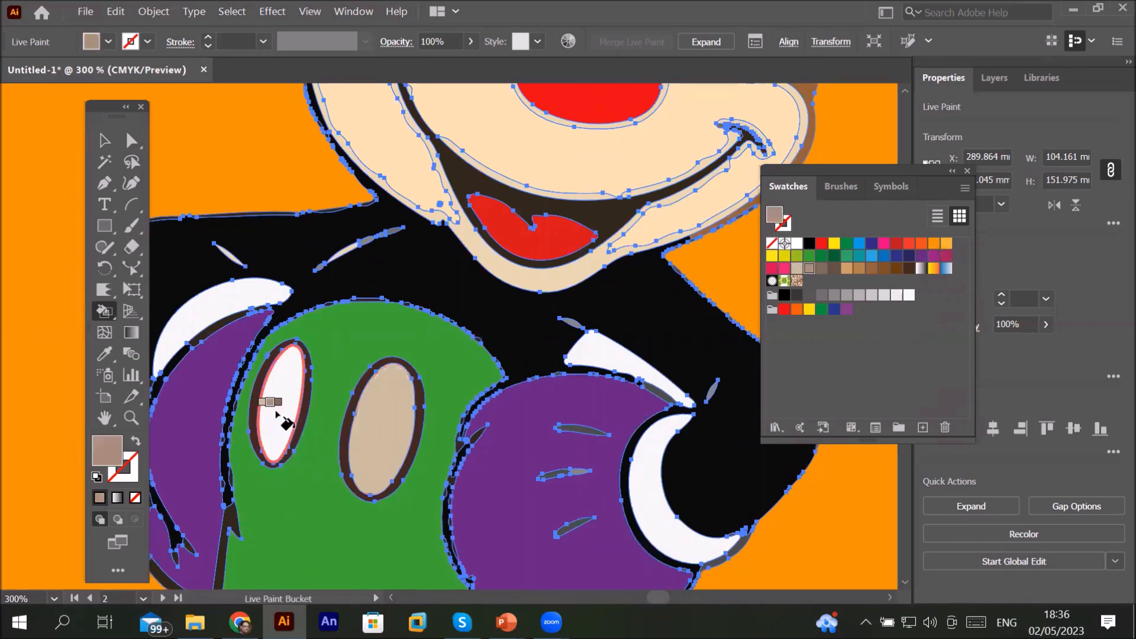
left_click(285, 421)
Step: Switch the Live Paint Bucket to a tan swatch and fill Mickey's face with it
scroll(424, 387, "down", 5)
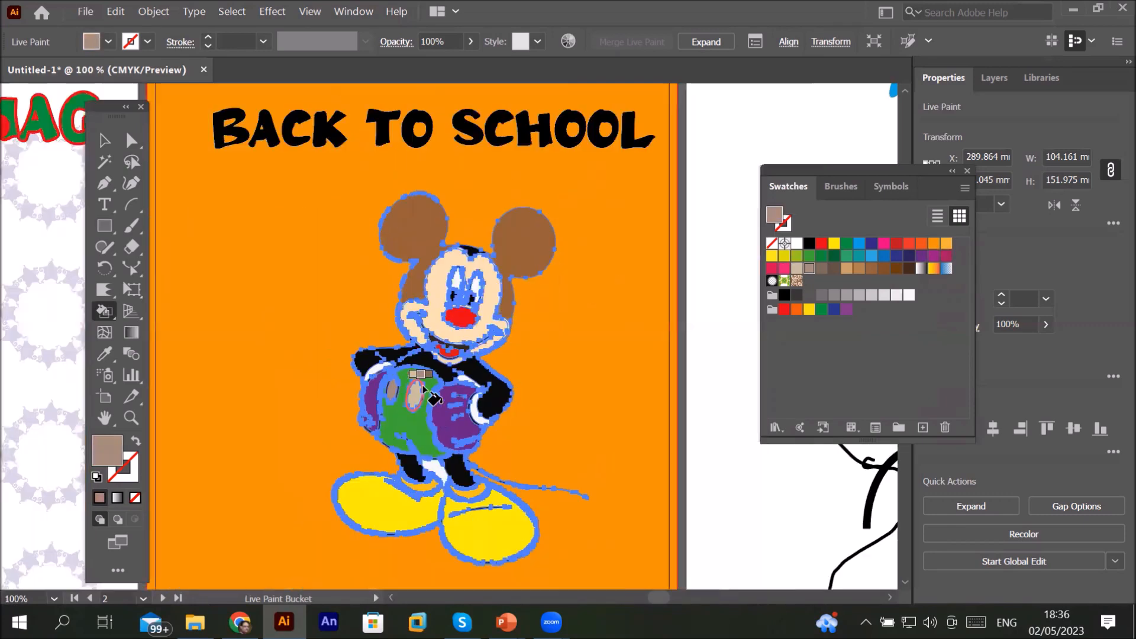
scroll(460, 303, "up", 6)
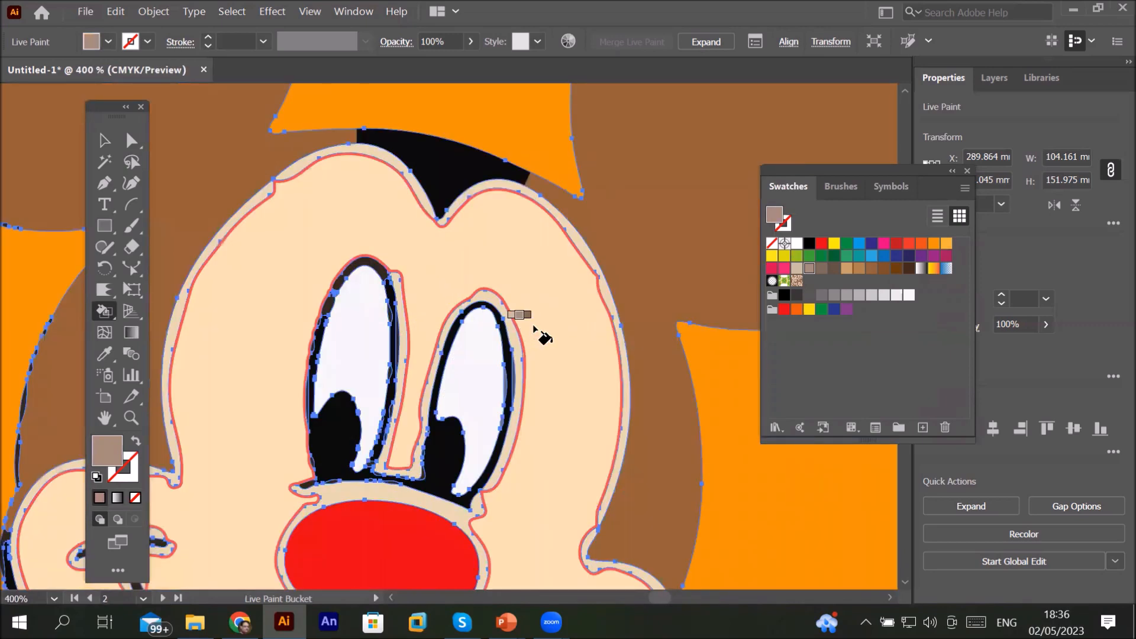
key("Right")
key("Right")
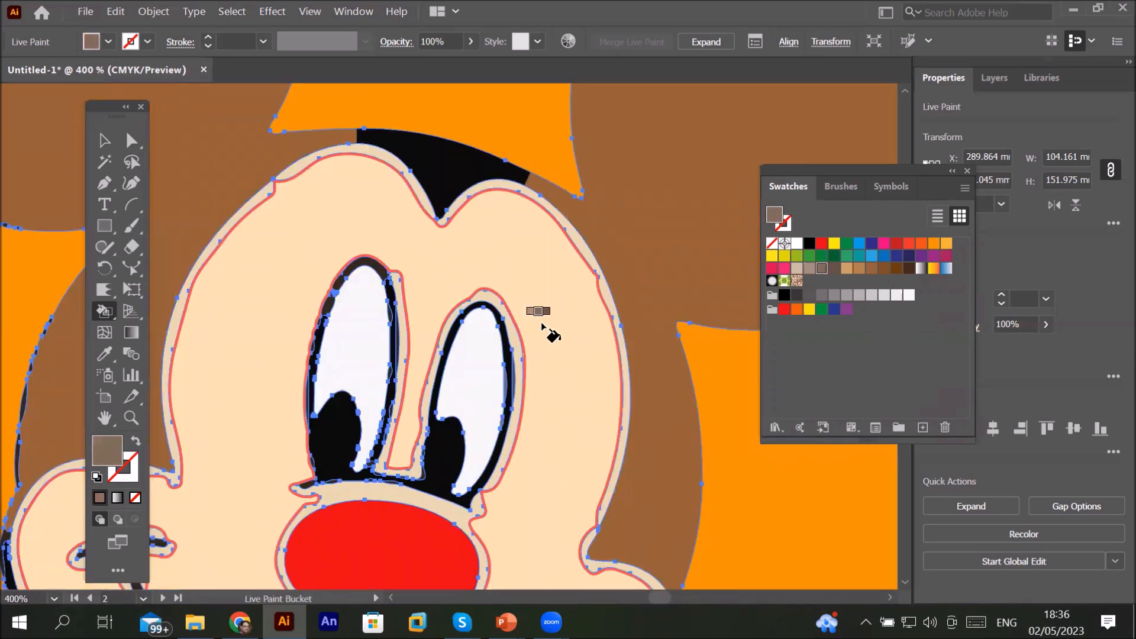
key("Right")
key("Right")
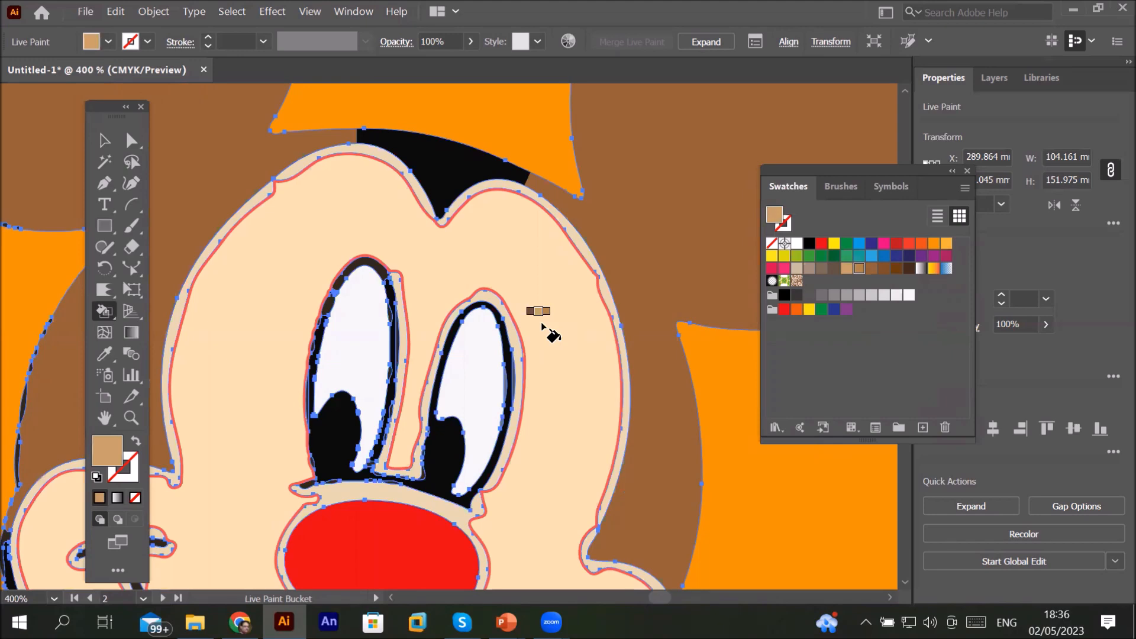
left_click(542, 325)
scroll(543, 325, "down", 7)
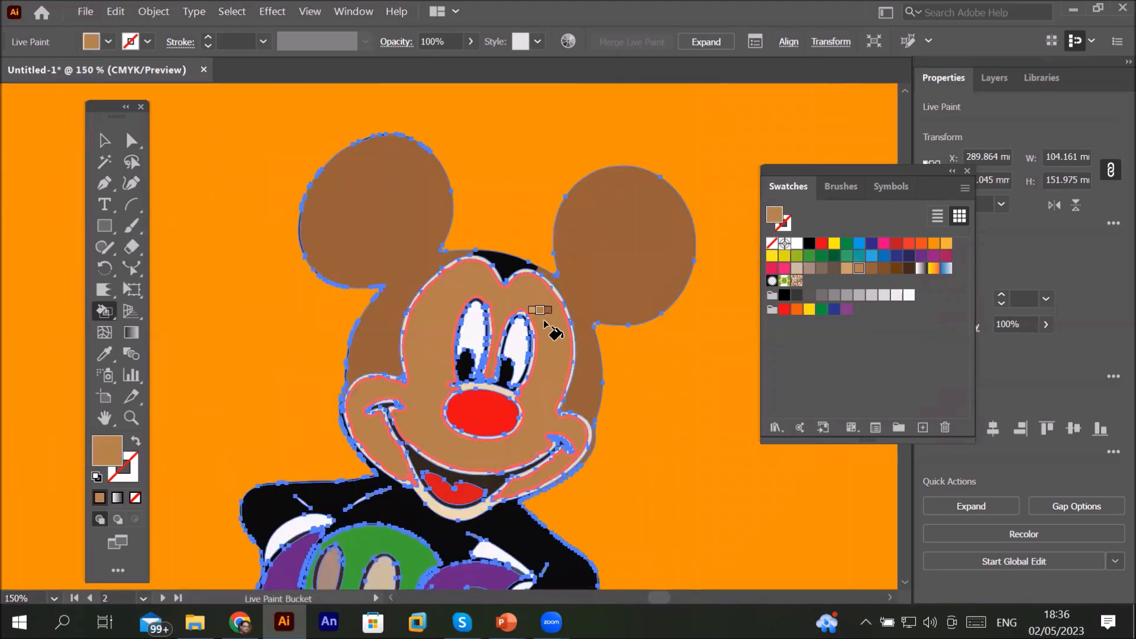
scroll(544, 324, "up", 2)
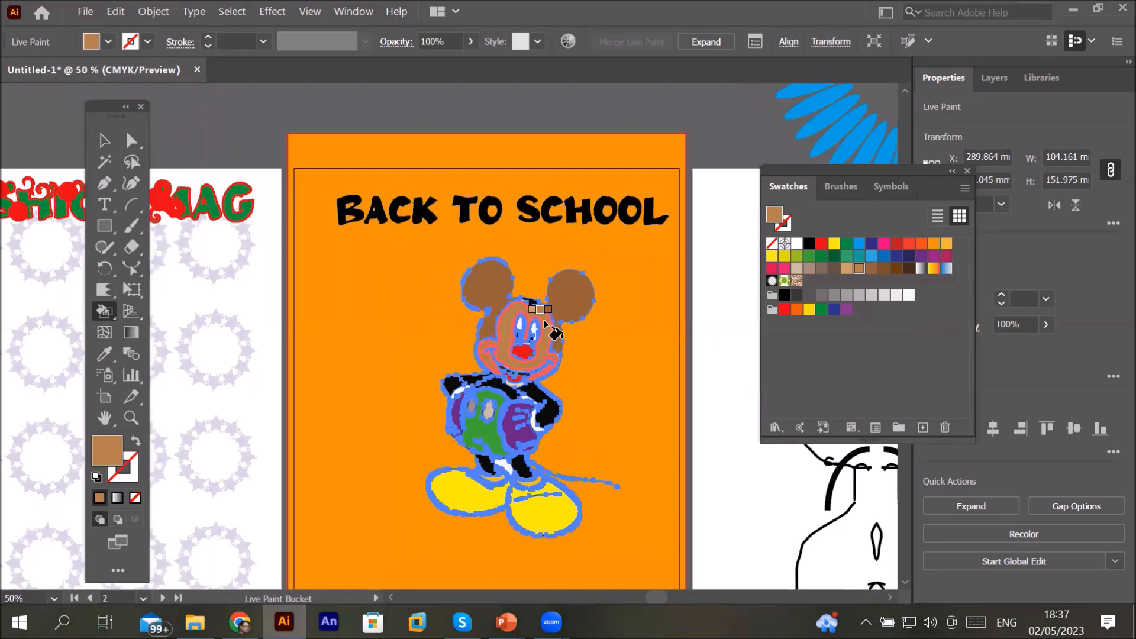
scroll(545, 326, "down", 1)
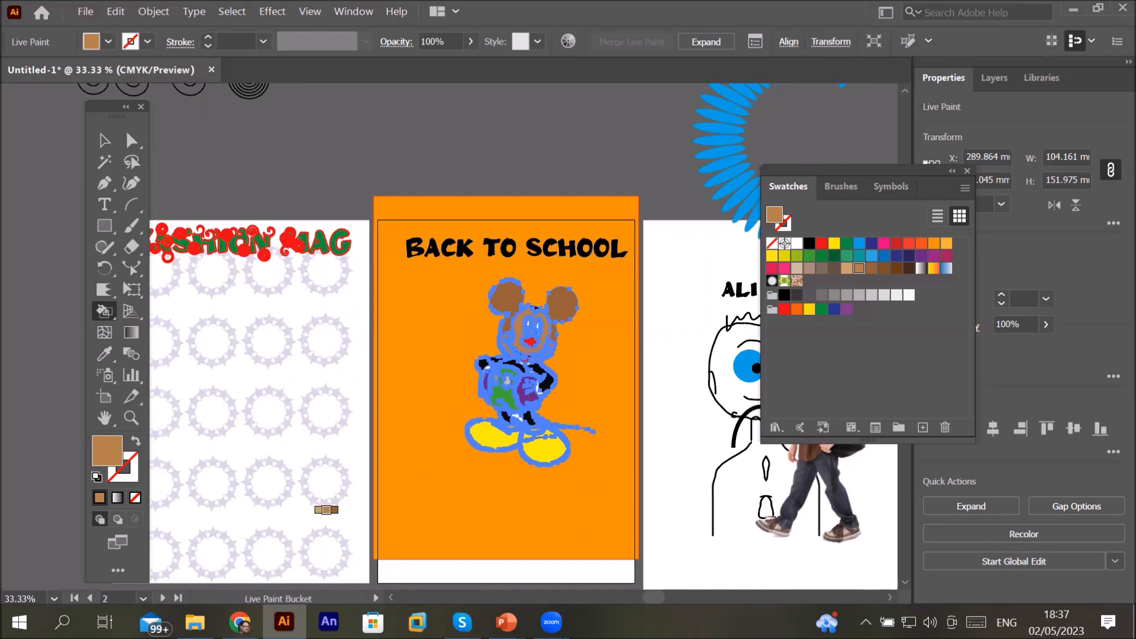
Step: Switch to Chrome, open google.com and search for minions characters black and white
left_click(241, 622)
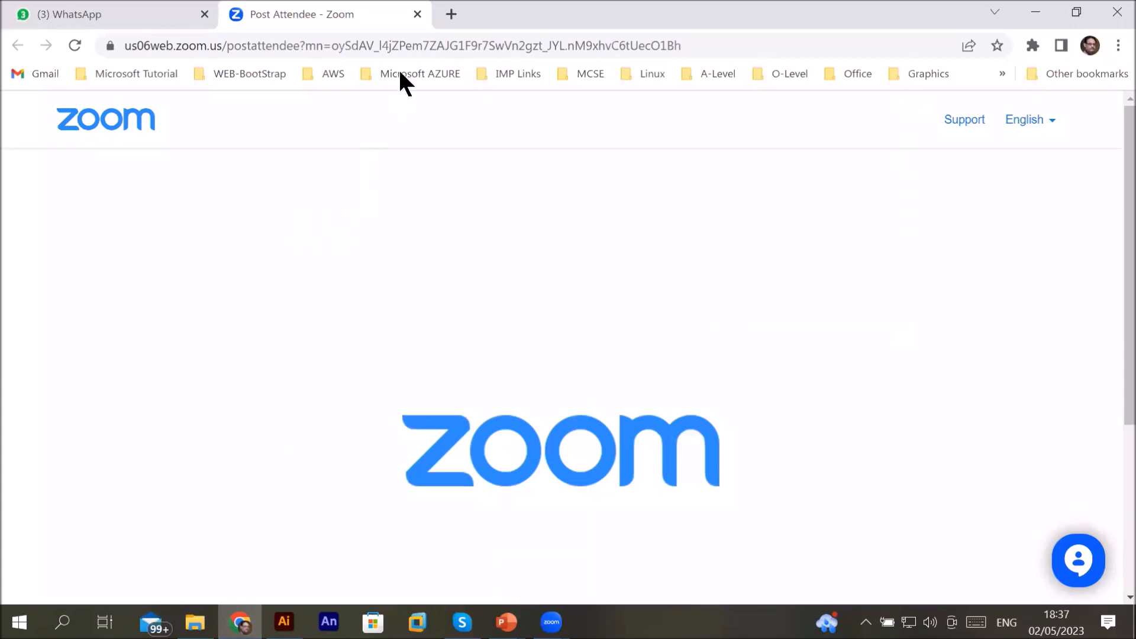
left_click(432, 39)
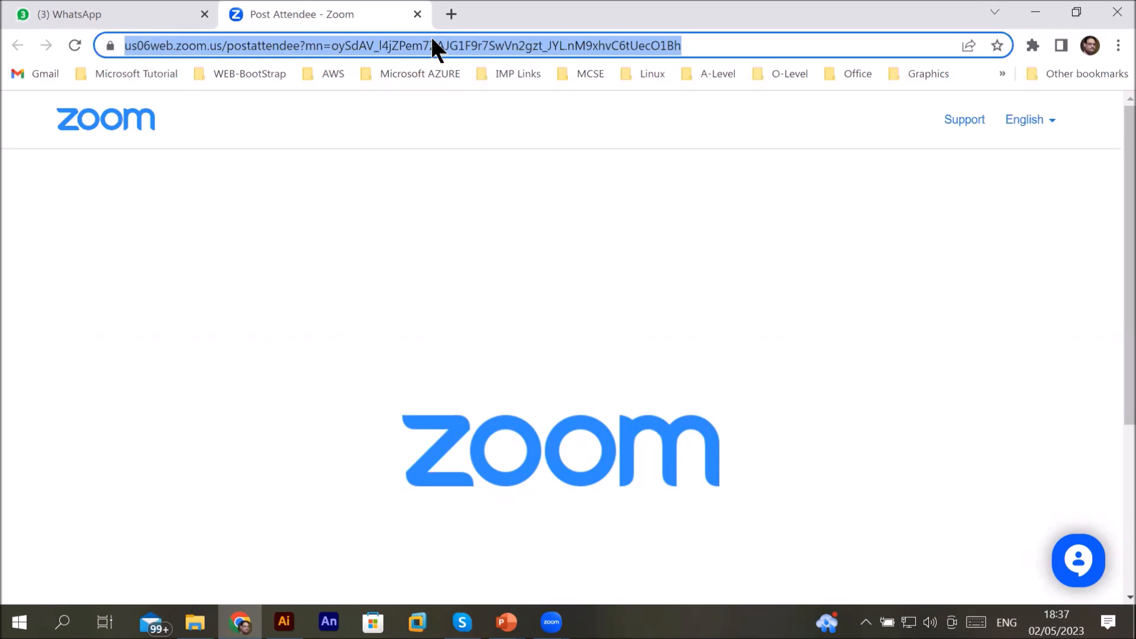
type("google.com")
key("Return")
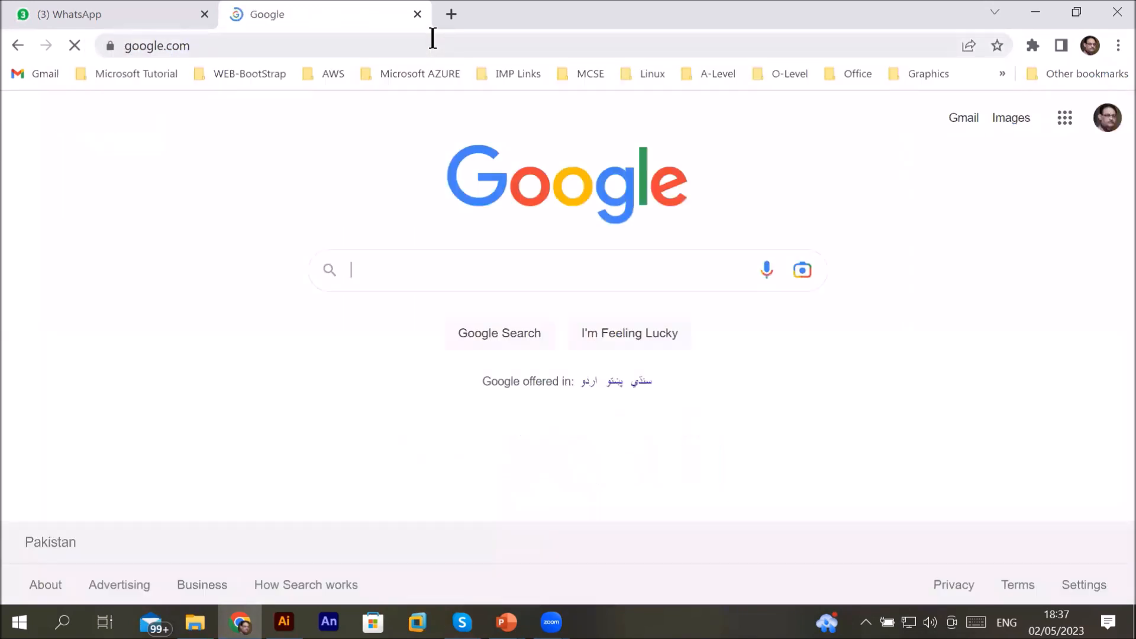
type("min")
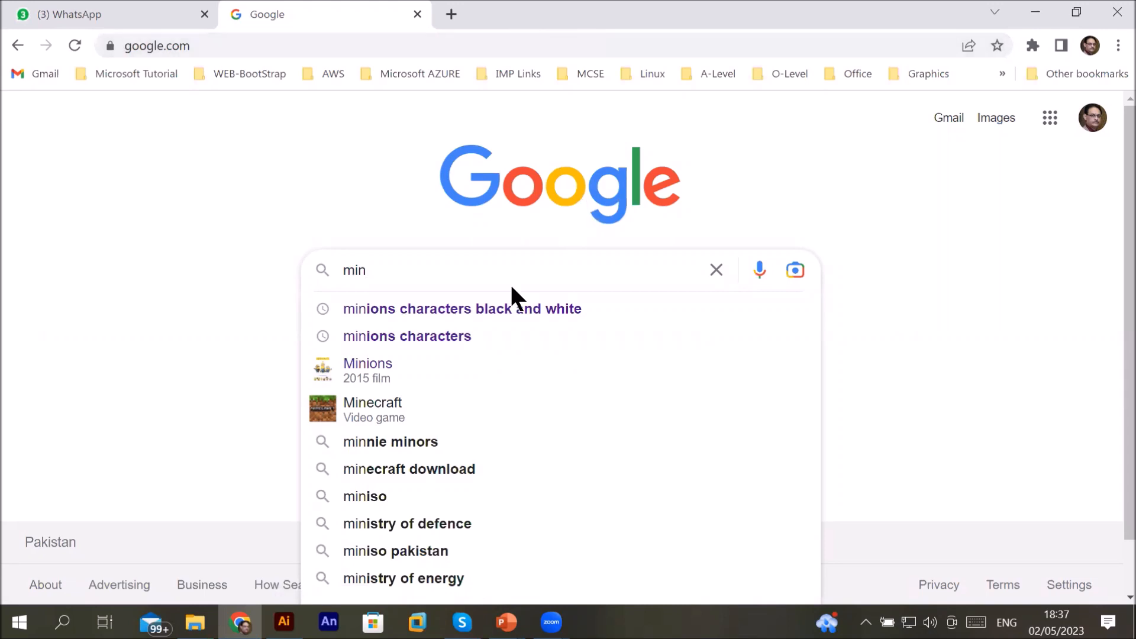
left_click(478, 314)
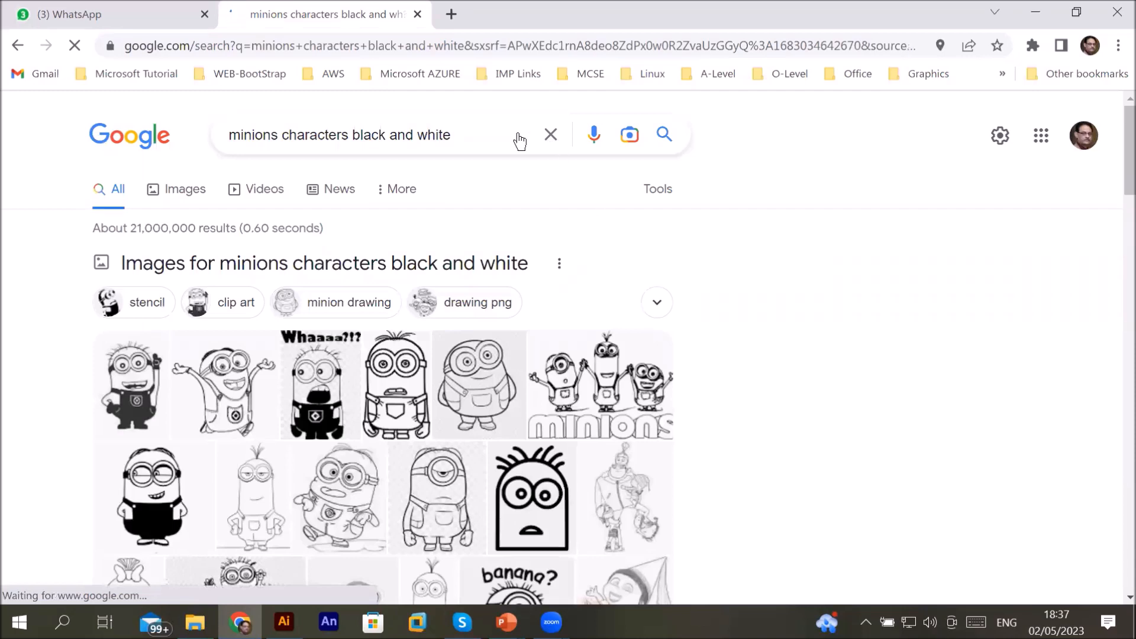
Step: Change the search query to minions characters jerry
left_click(490, 140)
key("BackSpace")
key("BackSpace")
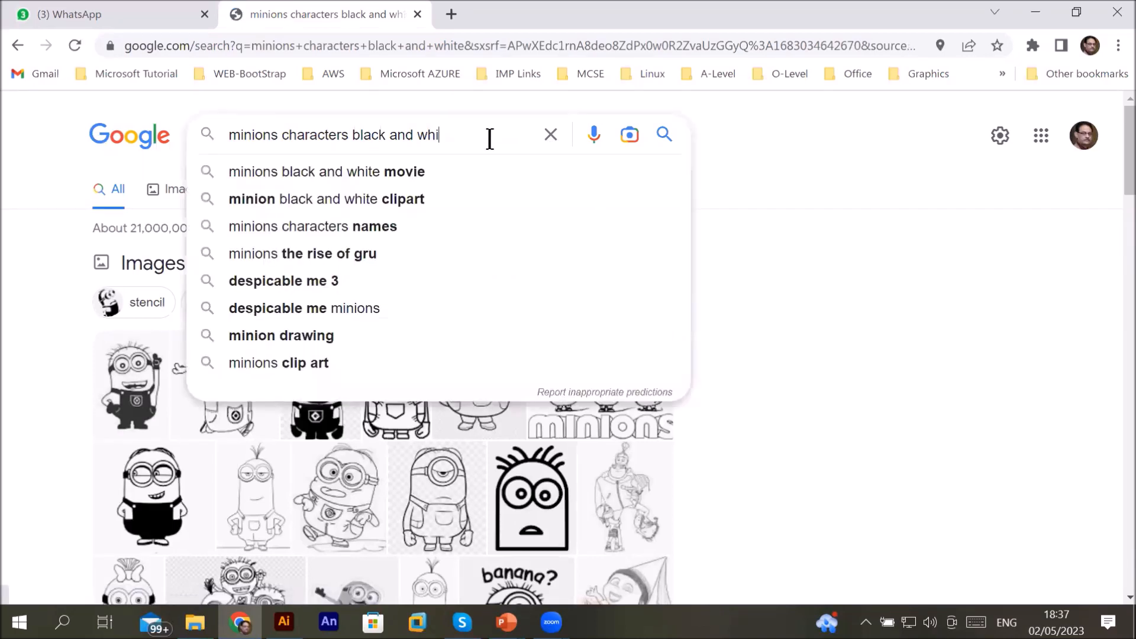
key("BackSpace")
key("BackSpace")
key("BackSpace")
key("BackSpace")
key("BackSpace")
key("BackSpace")
key("BackSpace")
key("BackSpace")
key("BackSpace")
key("BackSpace")
key("BackSpace")
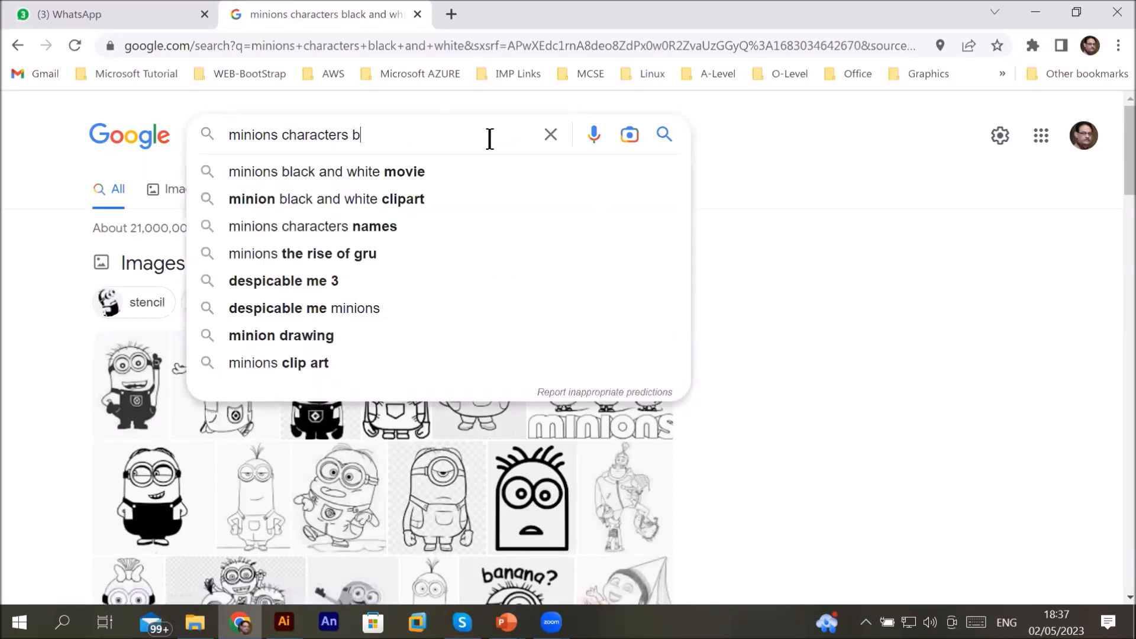
type("jerry")
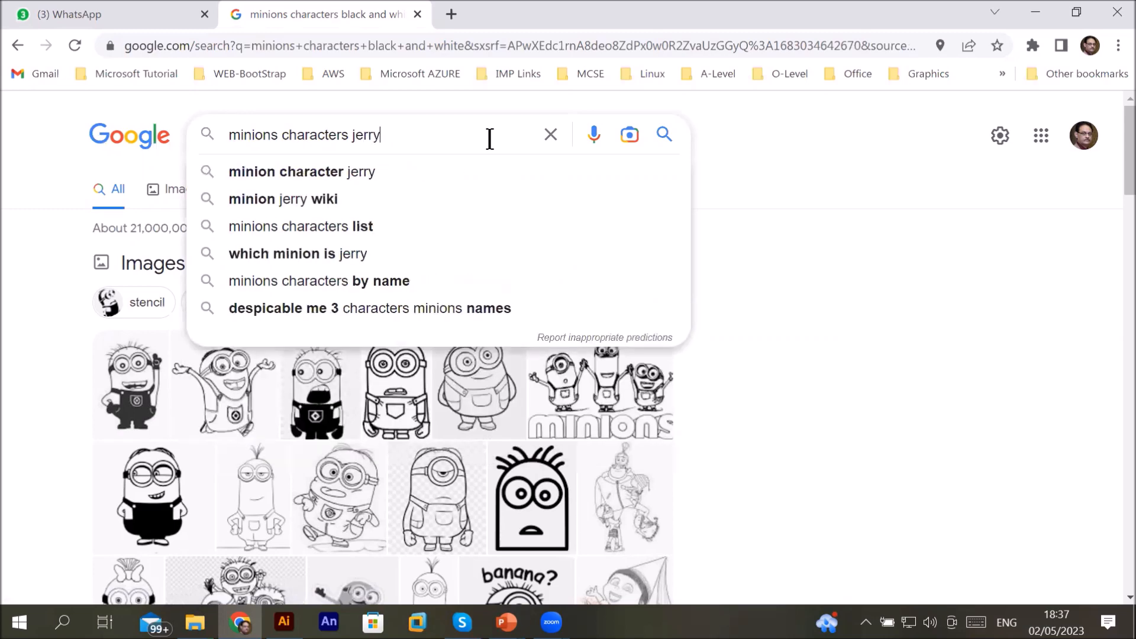
key("Return")
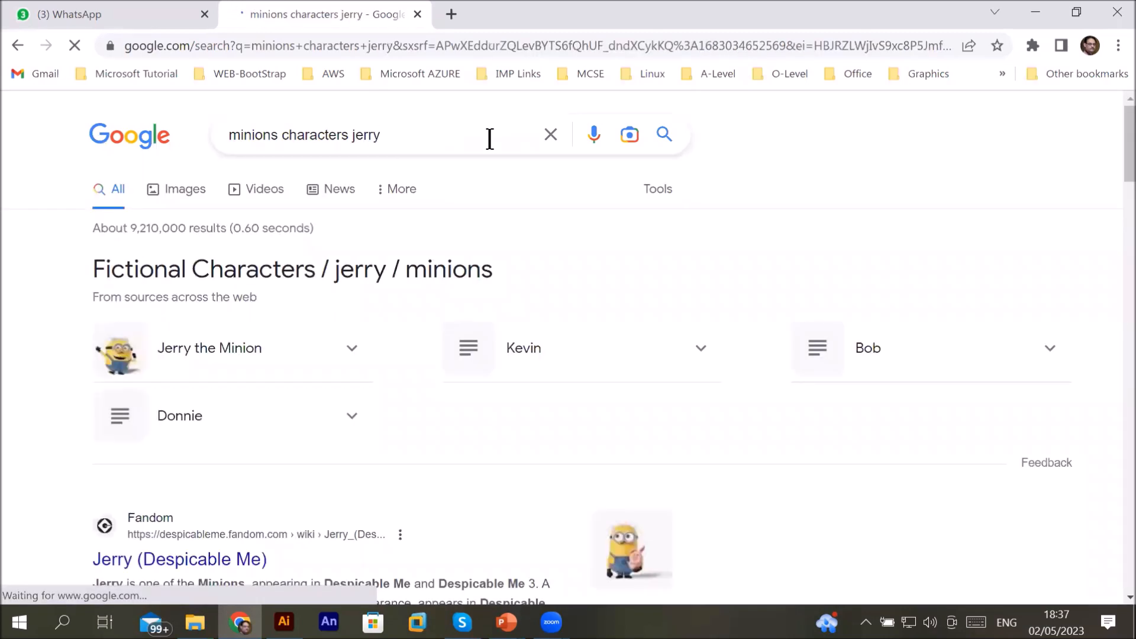
Step: Search for minions characters tom and open the image results
left_click(402, 136)
key("BackSpace")
key("BackSpace")
key("BackSpace")
key("BackSpace")
key("BackSpace")
type("top")
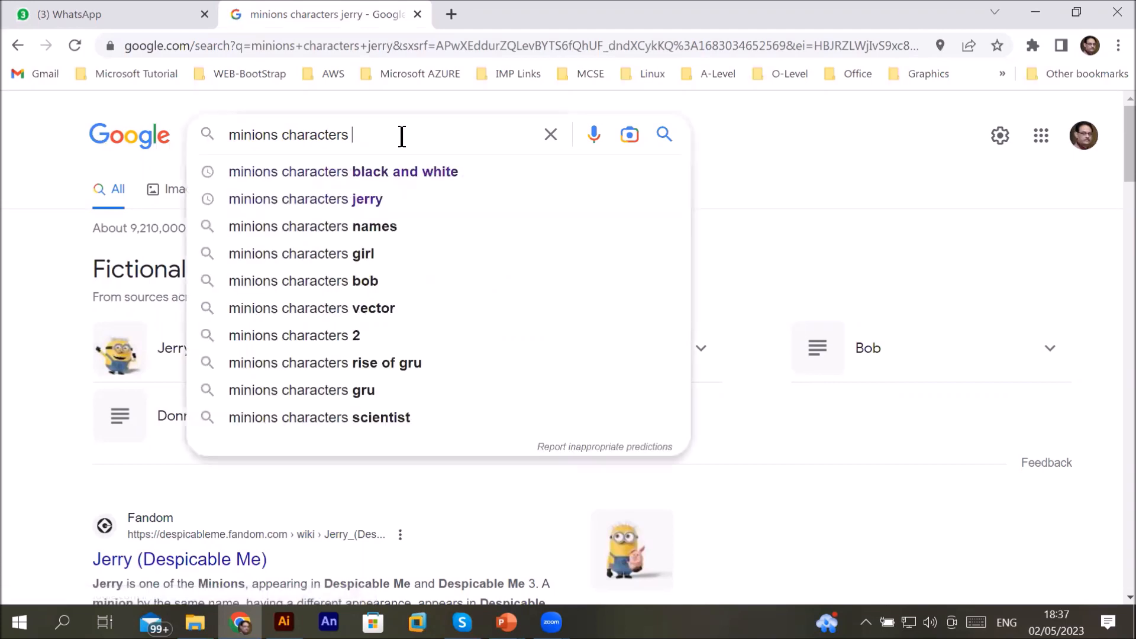
key("BackSpace")
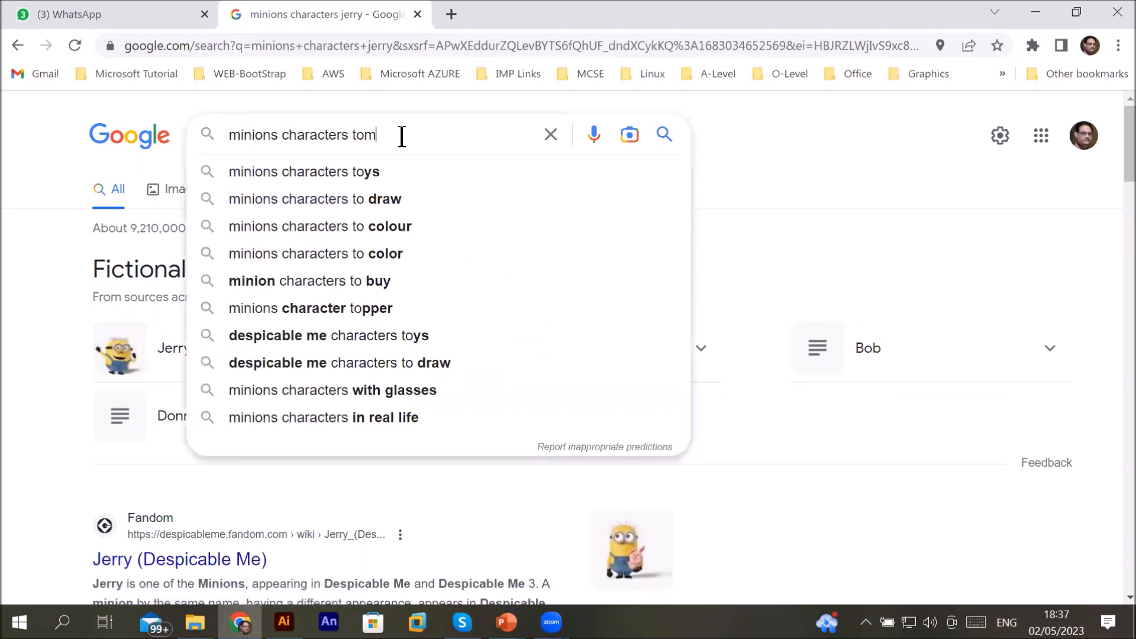
type("m")
key("Return")
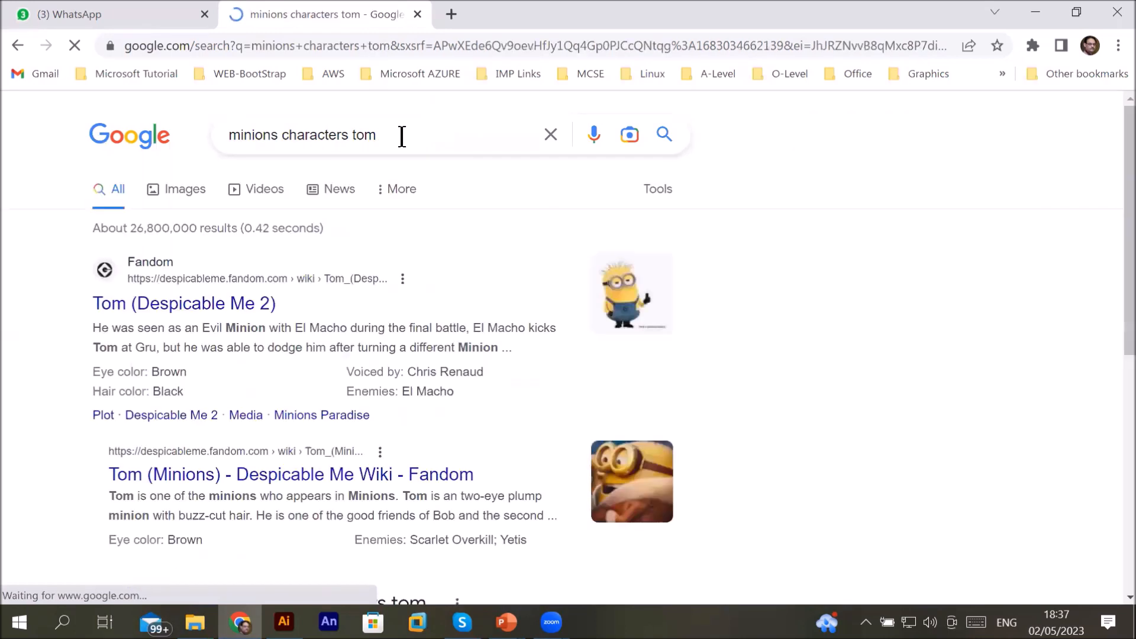
left_click(200, 194)
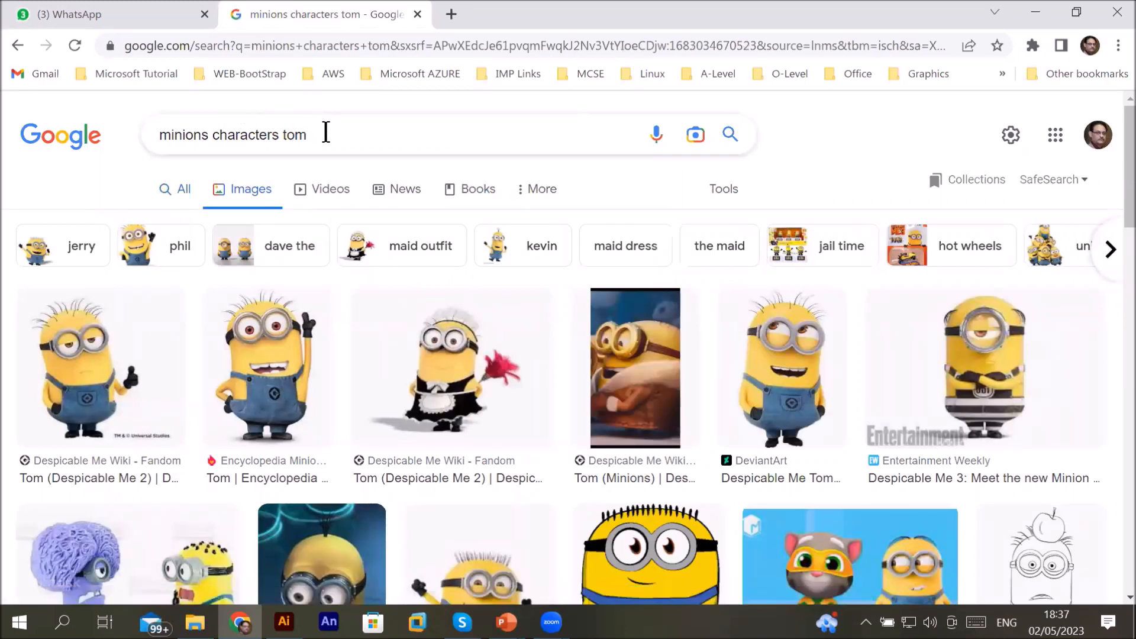
Step: Switch the search back to minions characters black and white
left_click(325, 133)
key("BackSpace")
key("BackSpace")
key("BackSpace")
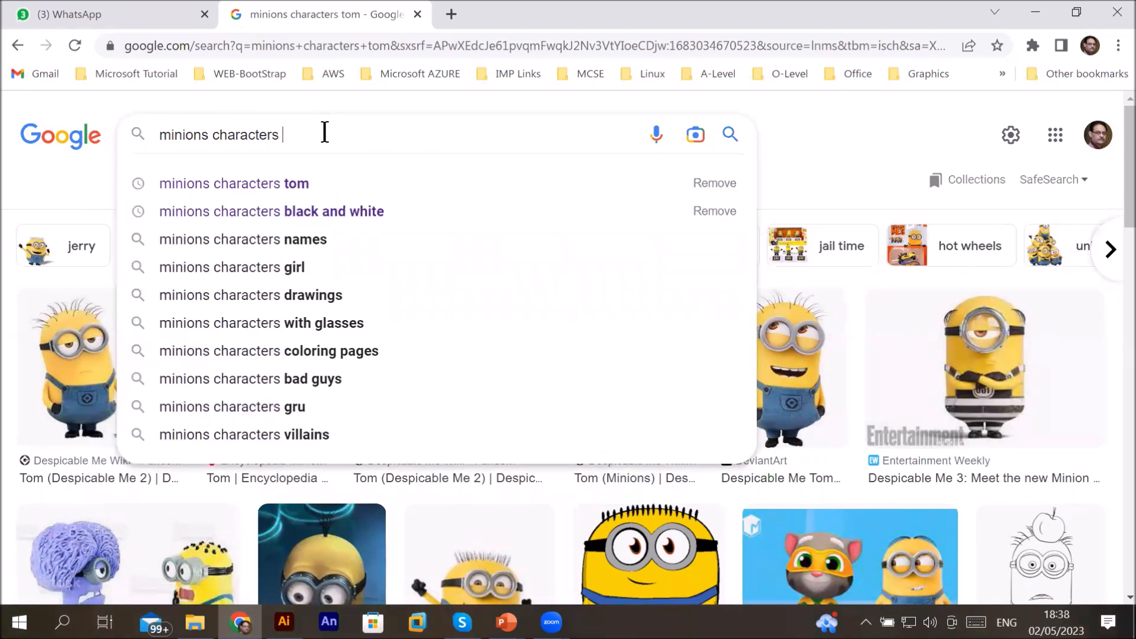
left_click(376, 215)
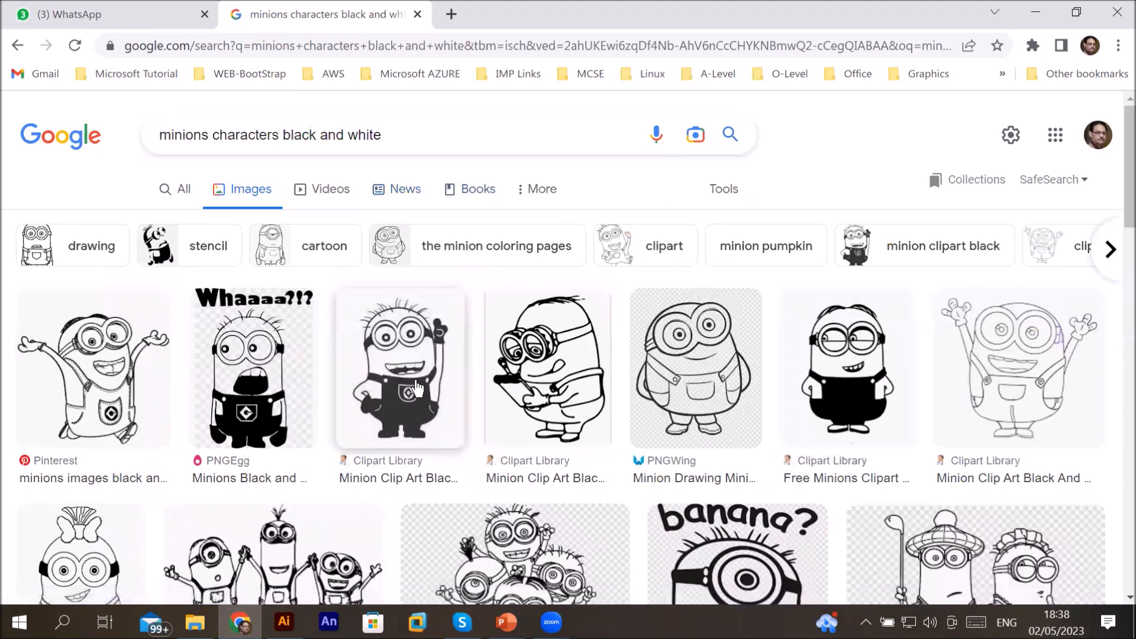
Step: Filter the minion image results to Large size
scroll(391, 388, "down", 3)
scroll(418, 388, "down", 3)
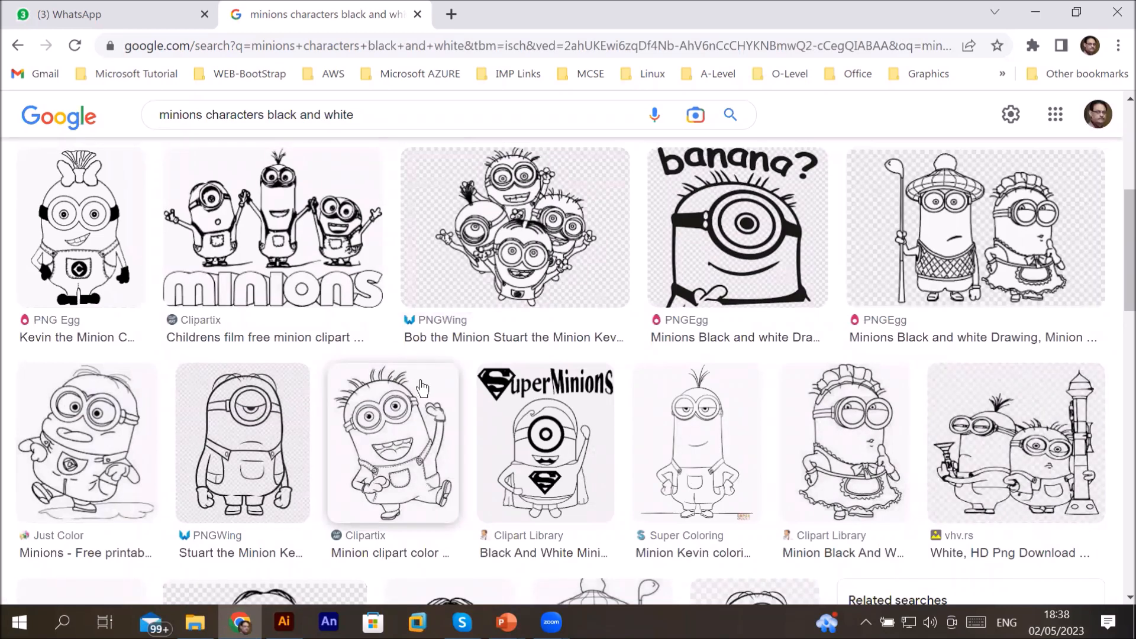
scroll(418, 389, "up", 5)
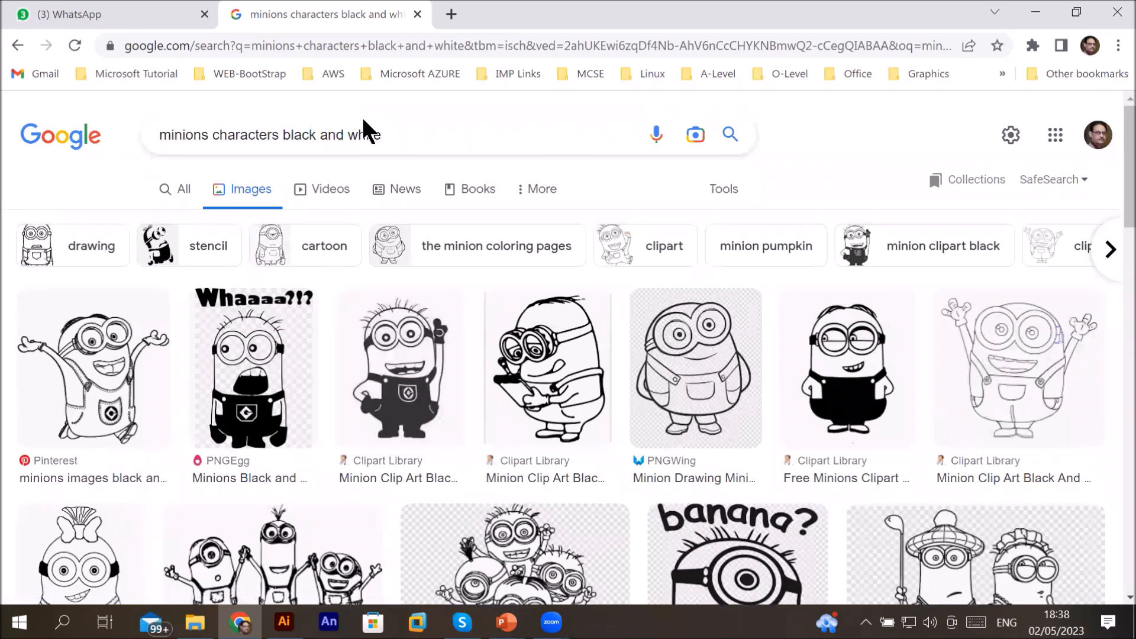
left_click_drag(399, 126, 275, 125)
double_click(72, 177)
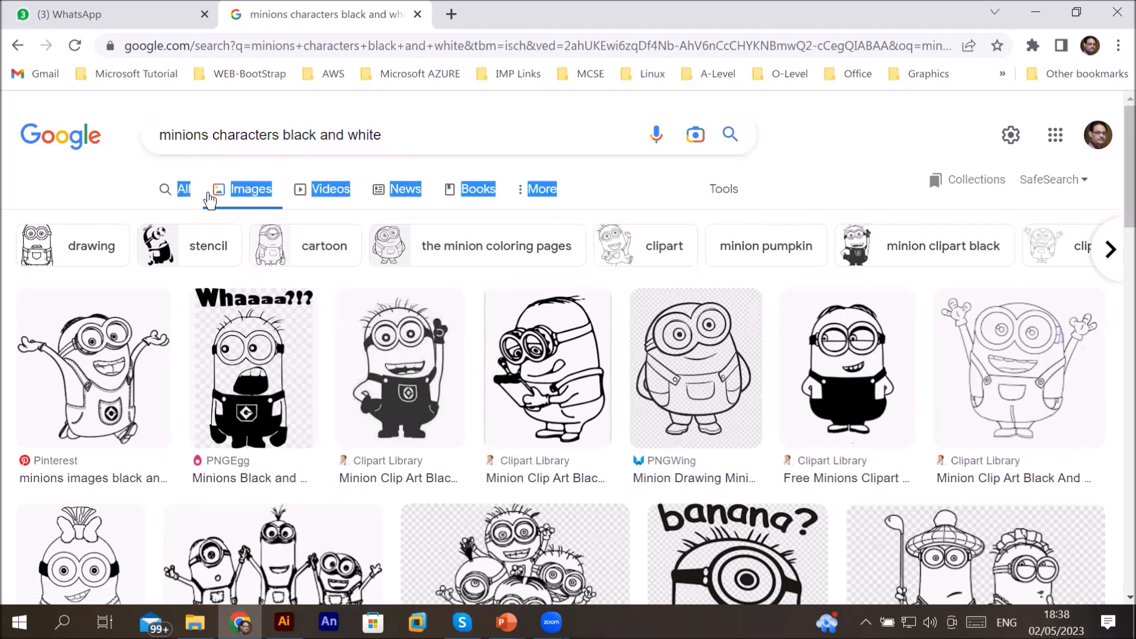
left_click(257, 194)
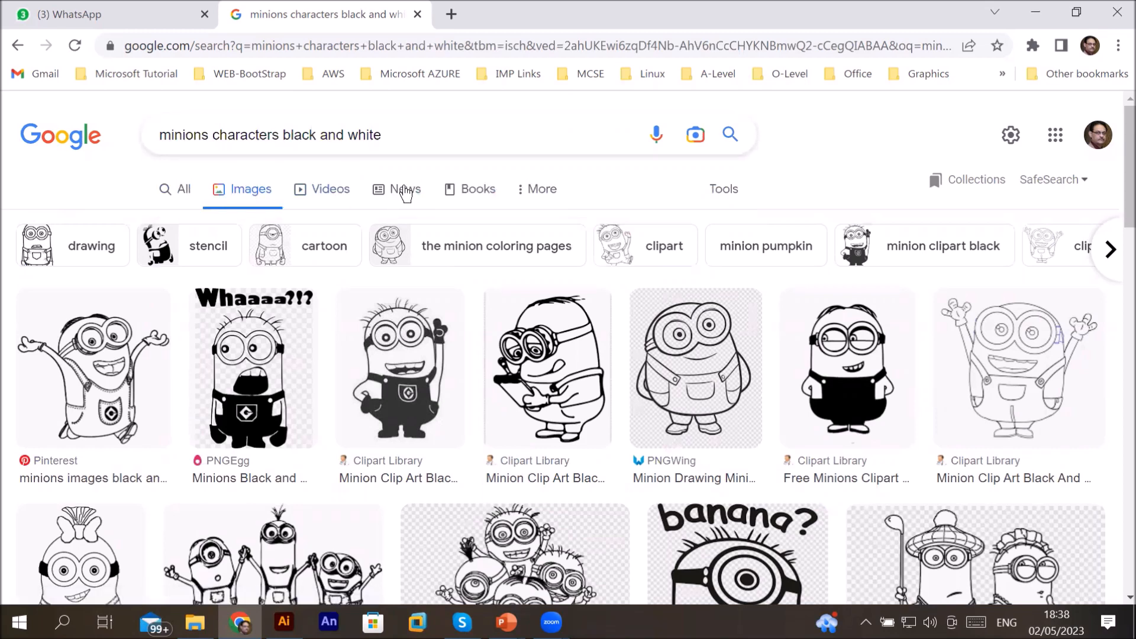
left_click(723, 188)
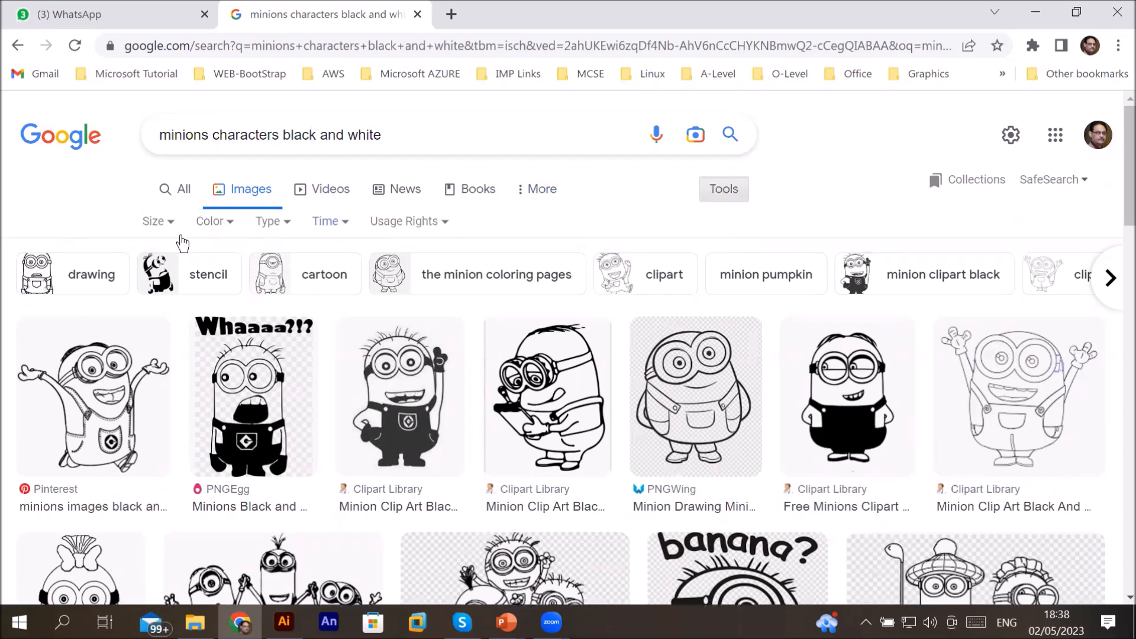
left_click(155, 222)
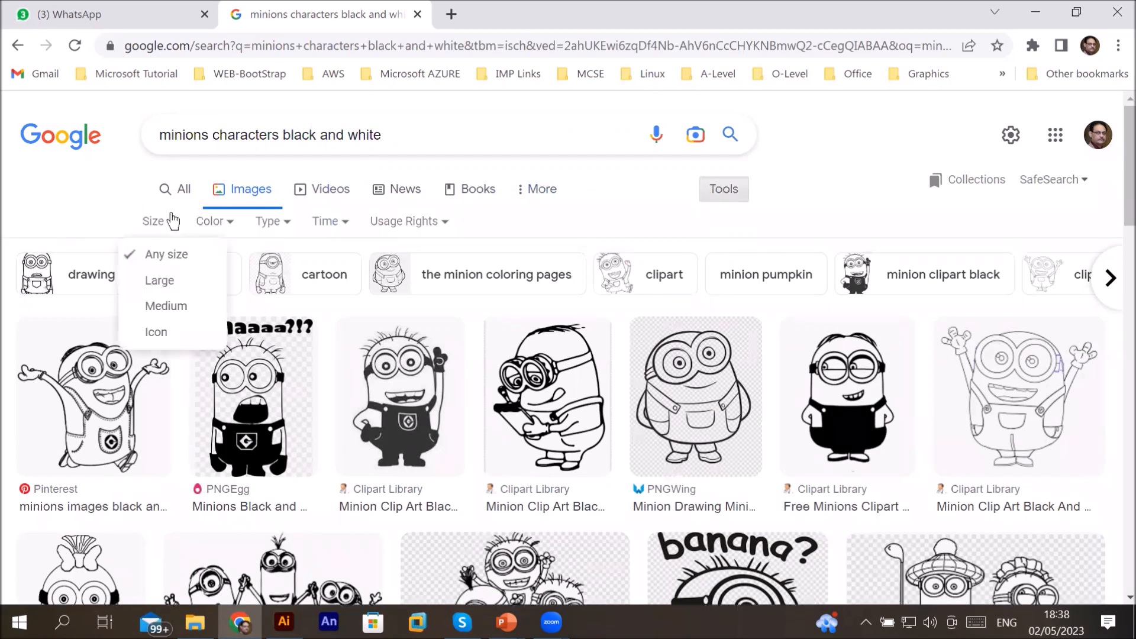
left_click(154, 289)
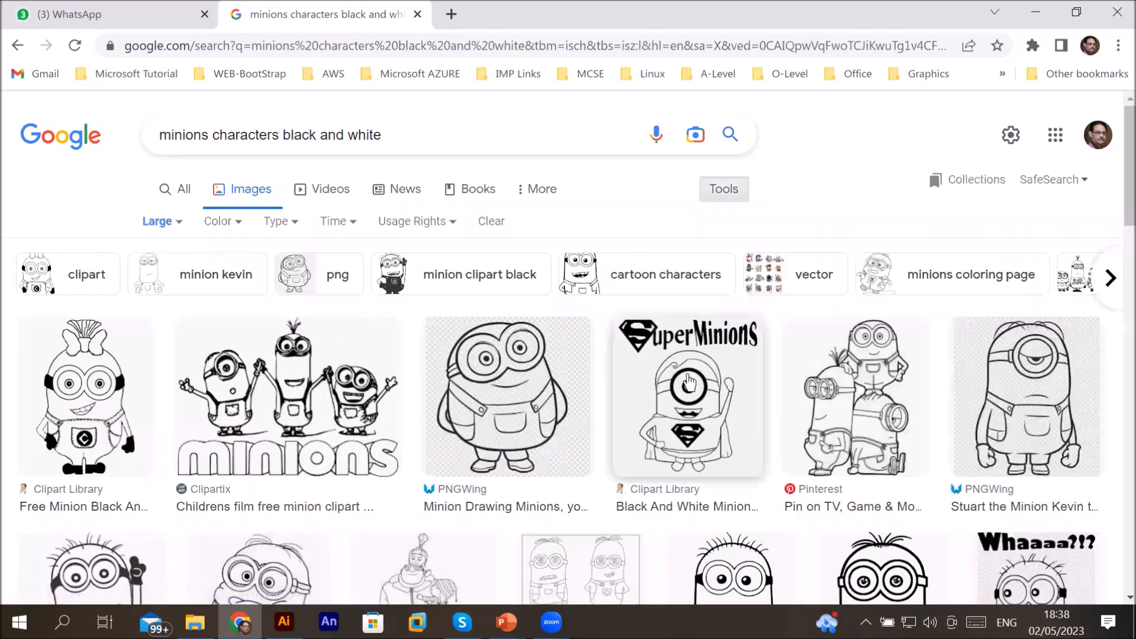
Step: Open the preview of the worried-looking minion clip art from Clipartix
scroll(688, 383, "down", 3)
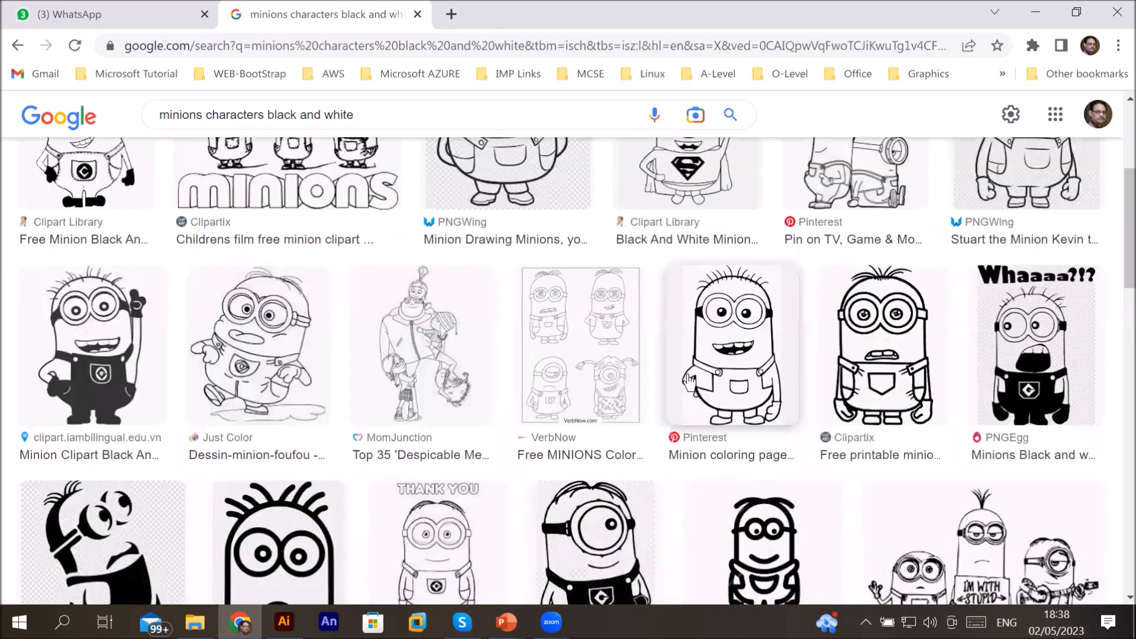
left_click(897, 356)
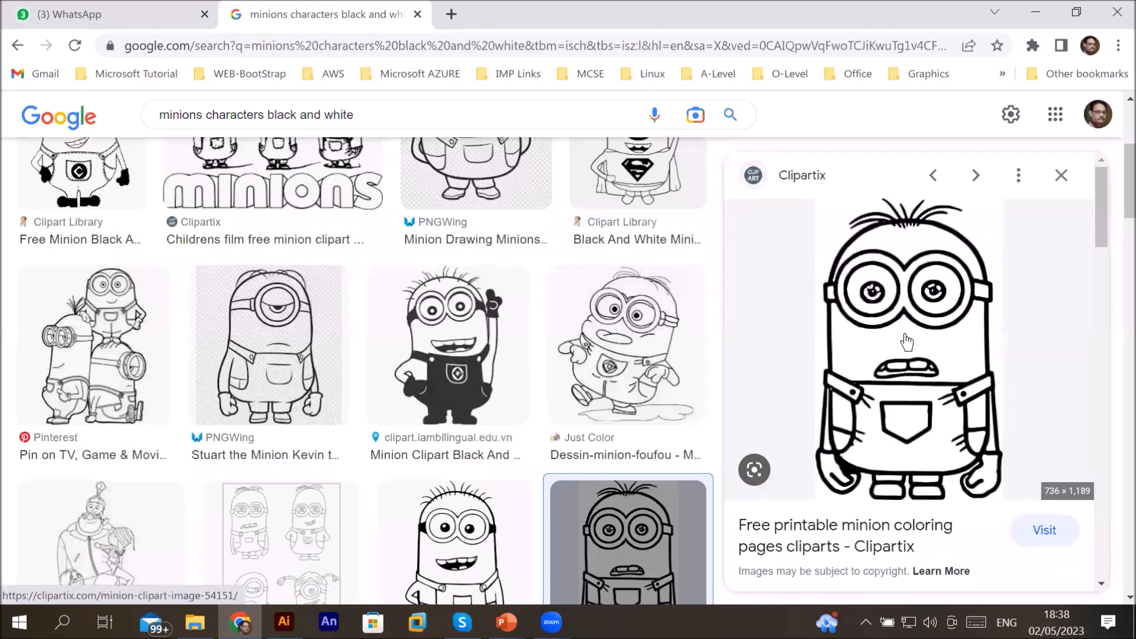
left_click(906, 342)
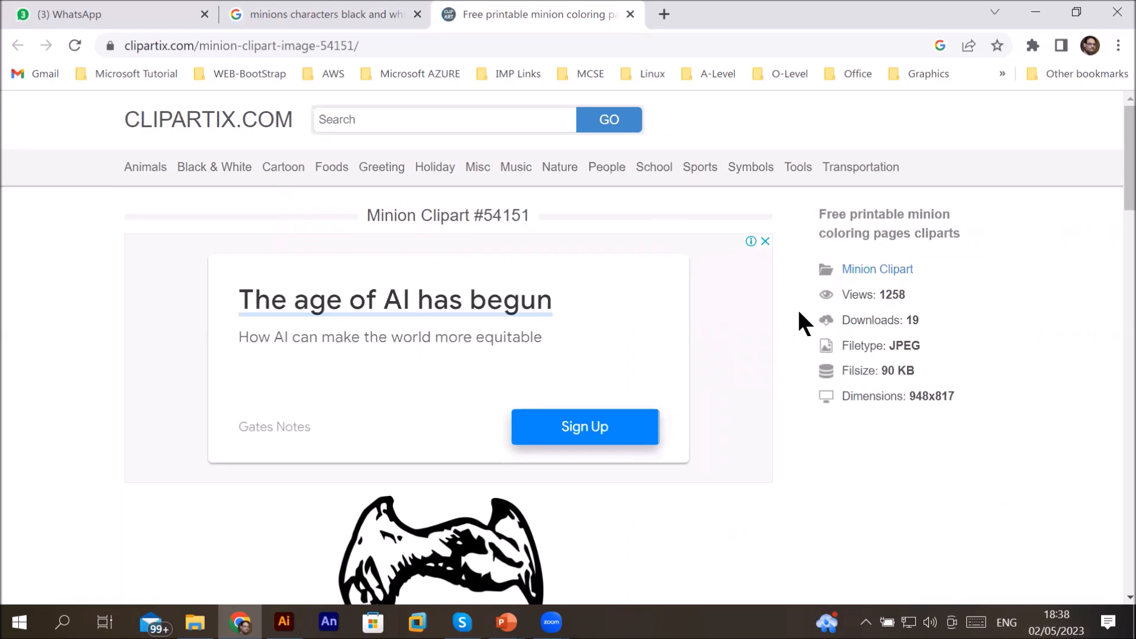
left_click(629, 13)
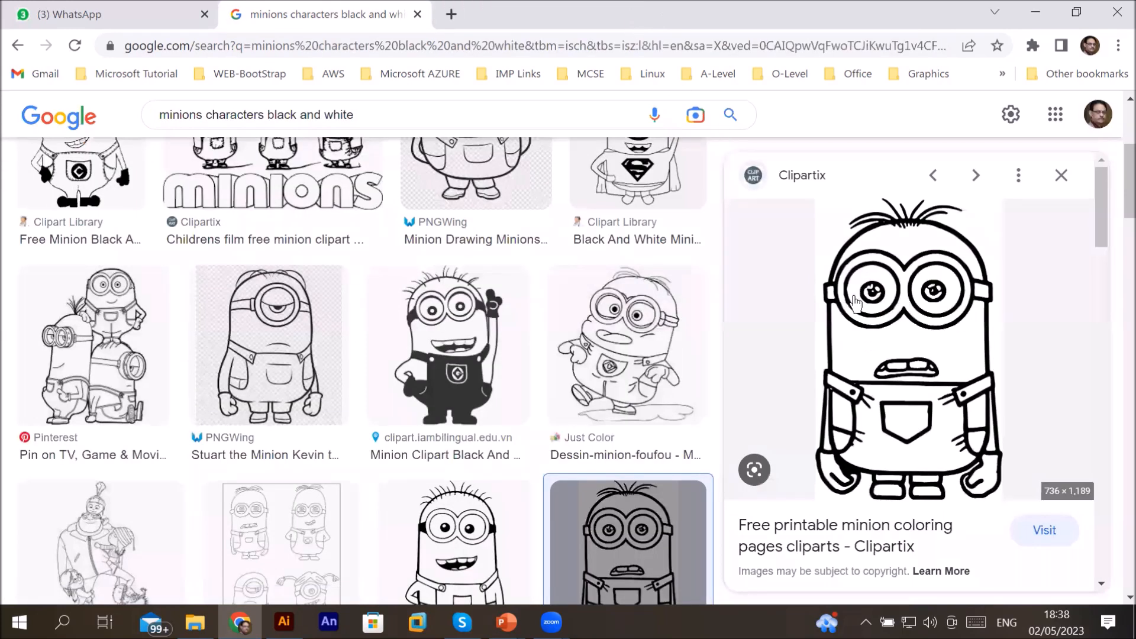
Step: Save the minion image as minions1.jpg in the D:\_Graphics\Images\minions folder
right_click(903, 317)
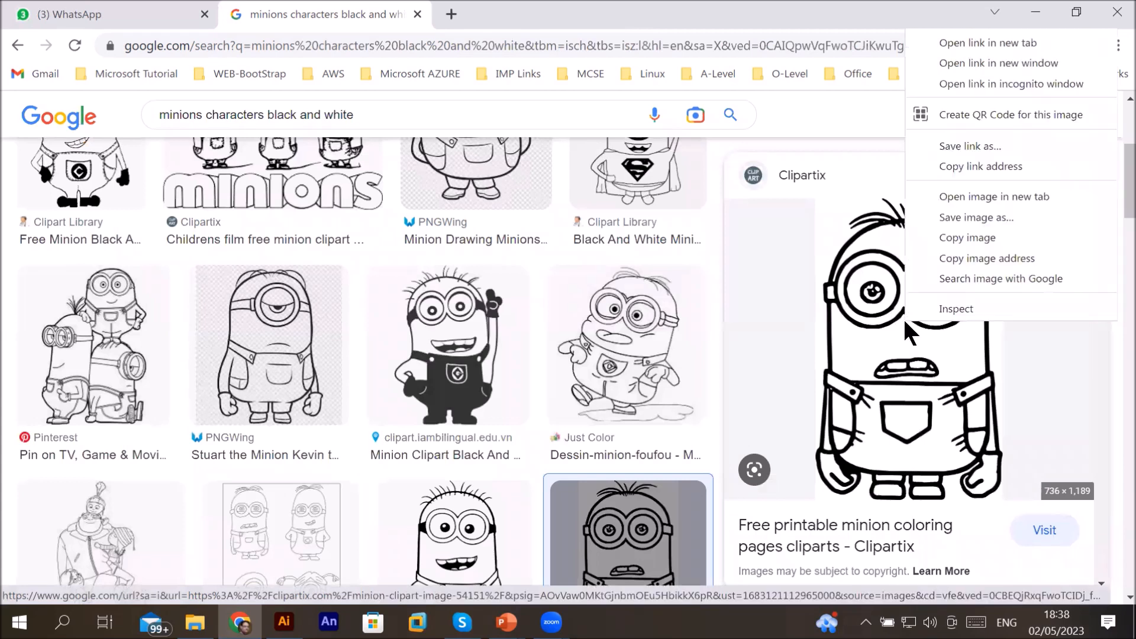
left_click(1006, 219)
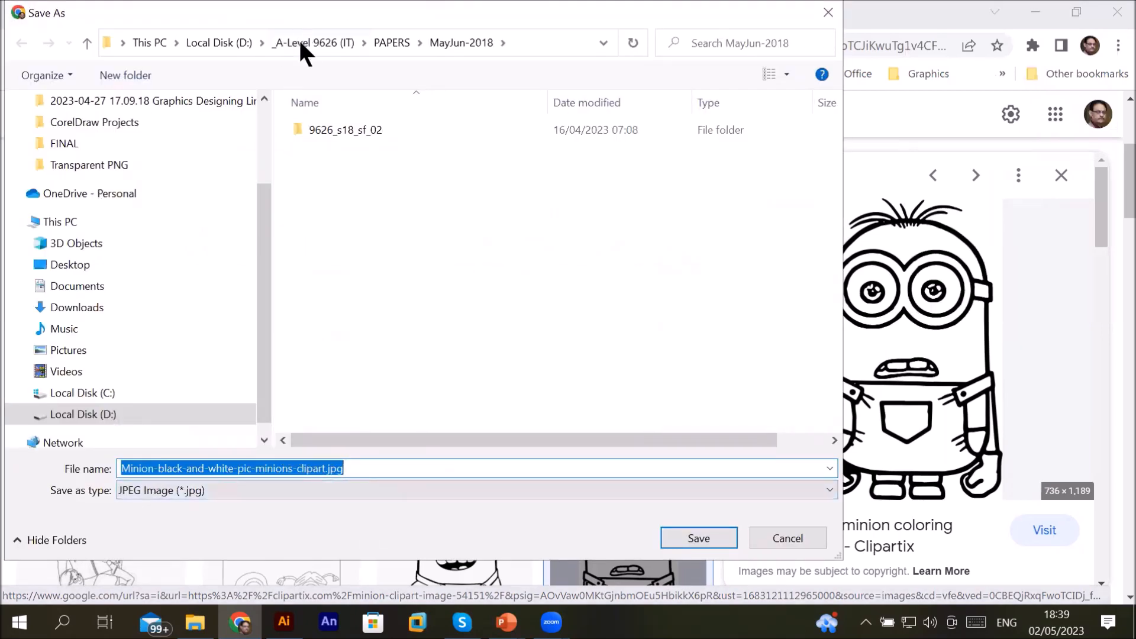
left_click(241, 44)
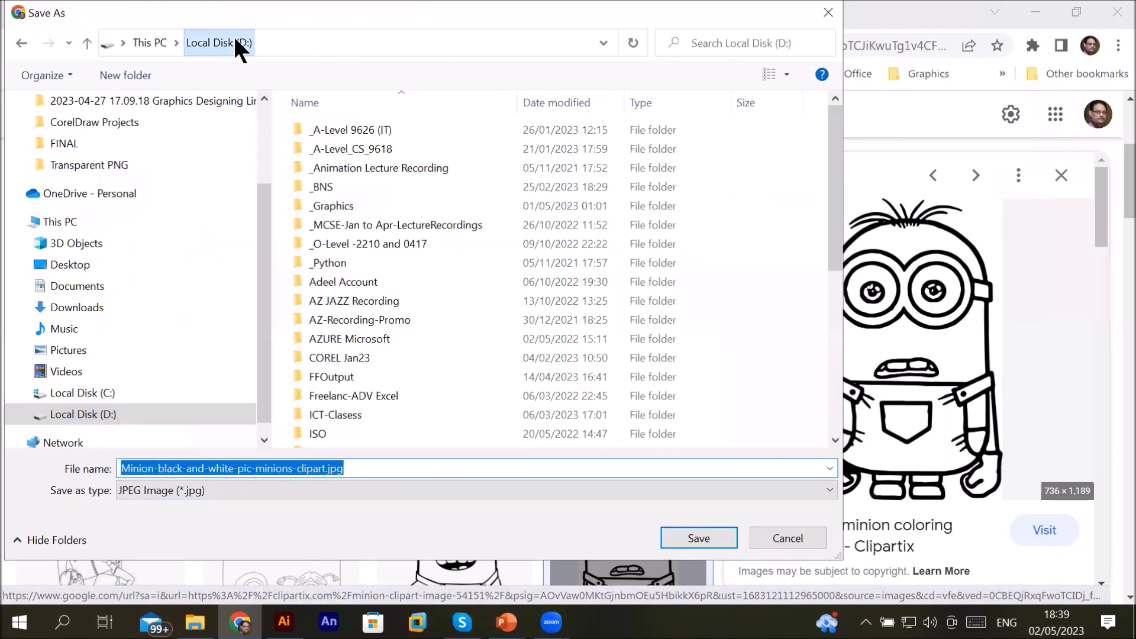
double_click(367, 202)
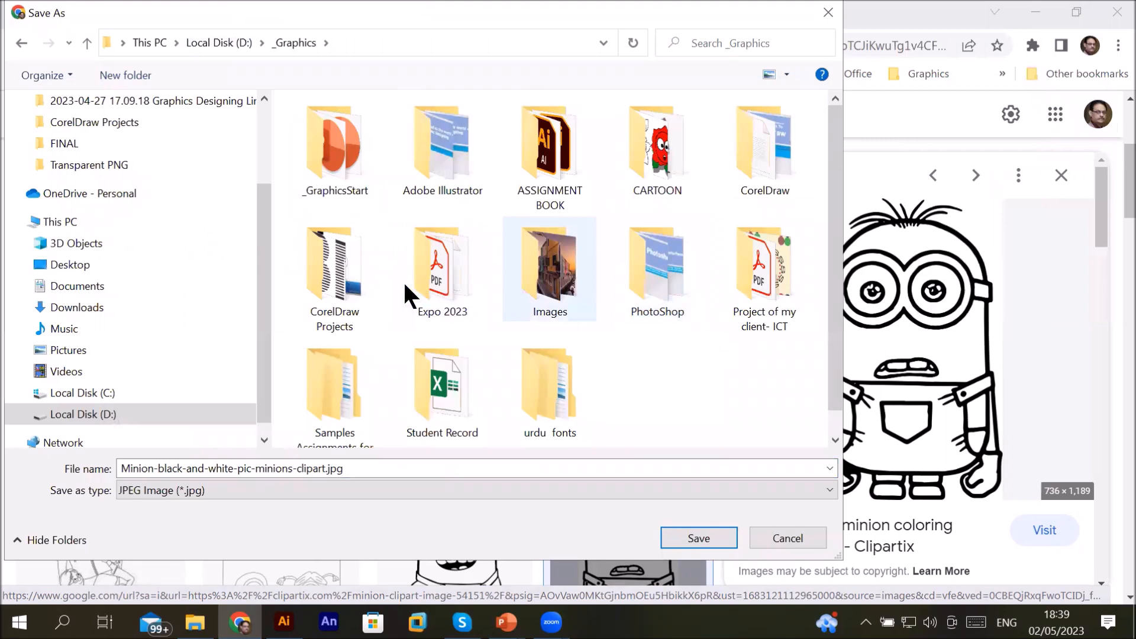
double_click(514, 267)
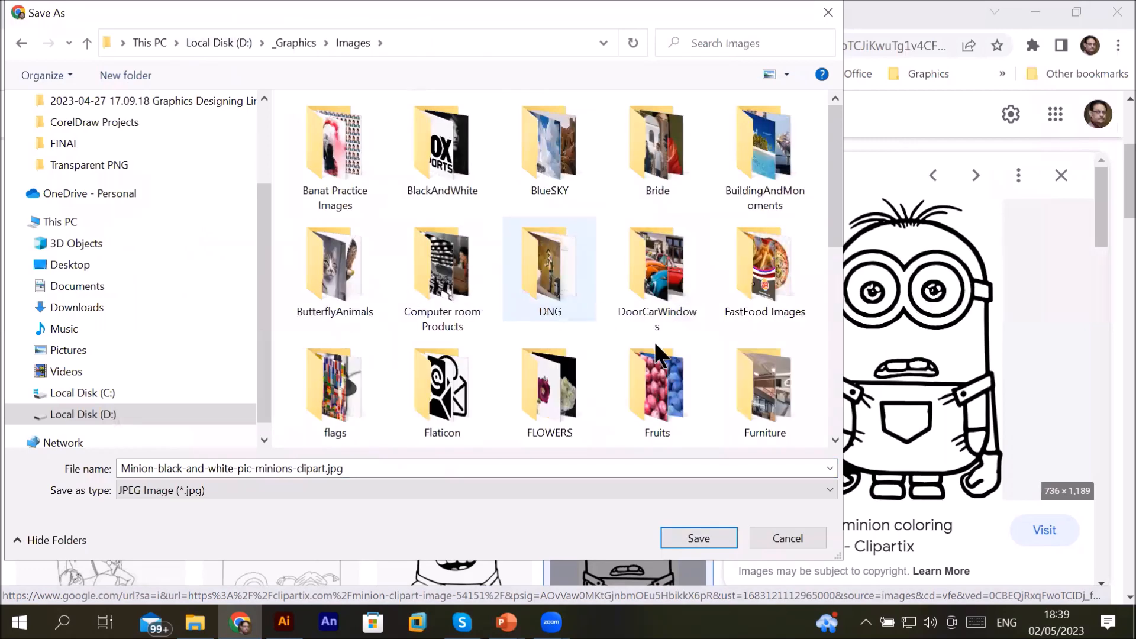
scroll(655, 342, "down", 5)
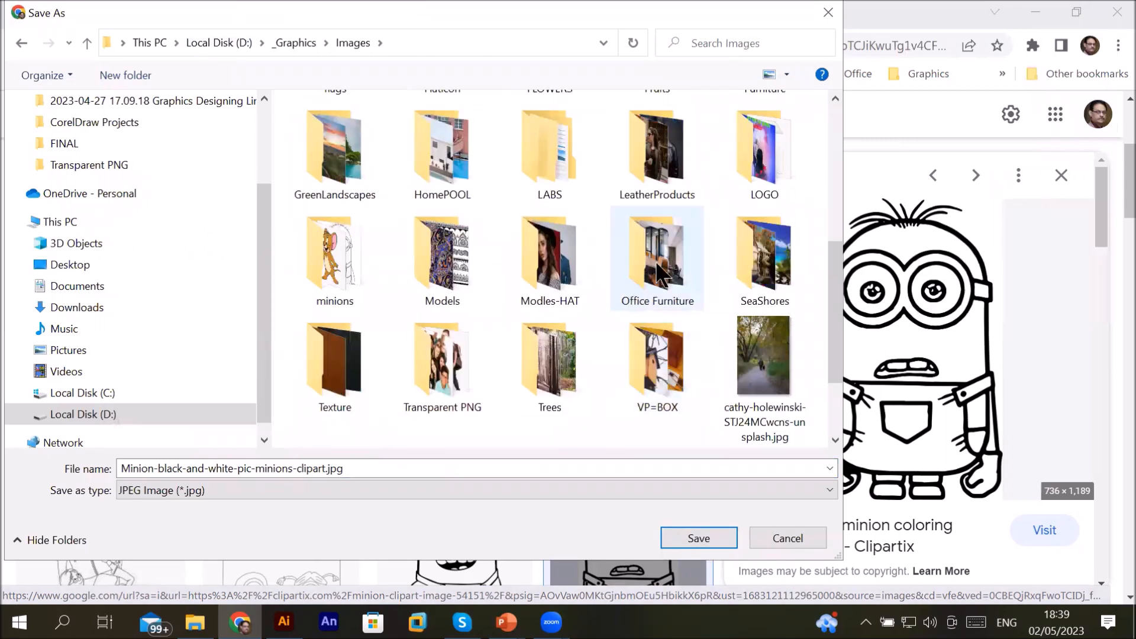
left_click(661, 275)
scroll(661, 276, "down", 2)
left_click(550, 361)
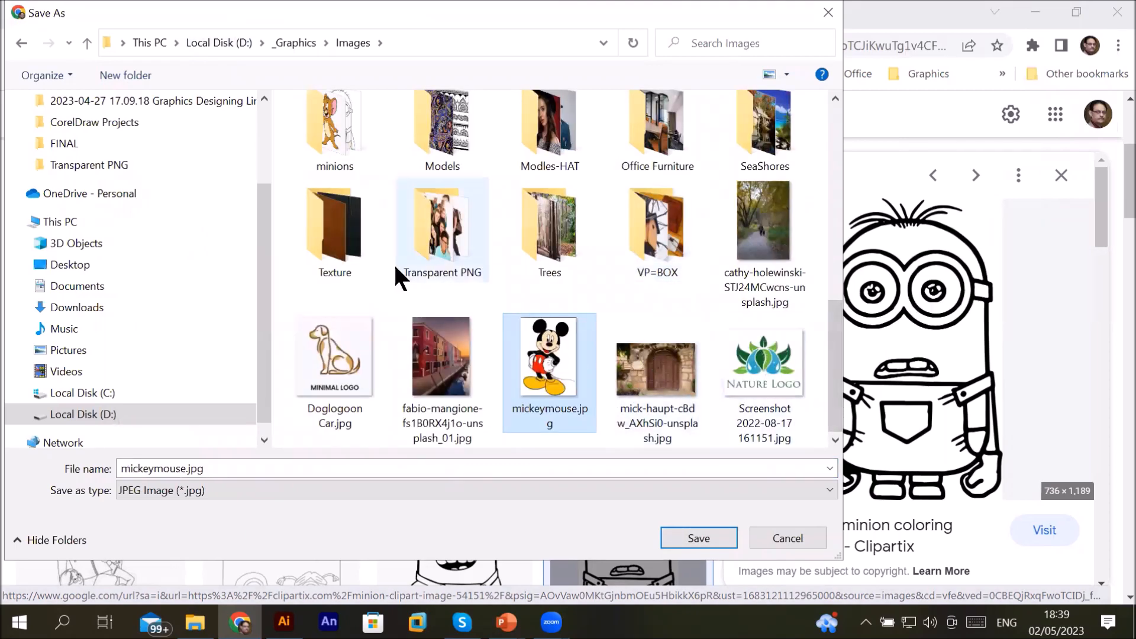
left_click(373, 270)
scroll(553, 263, "up", 2)
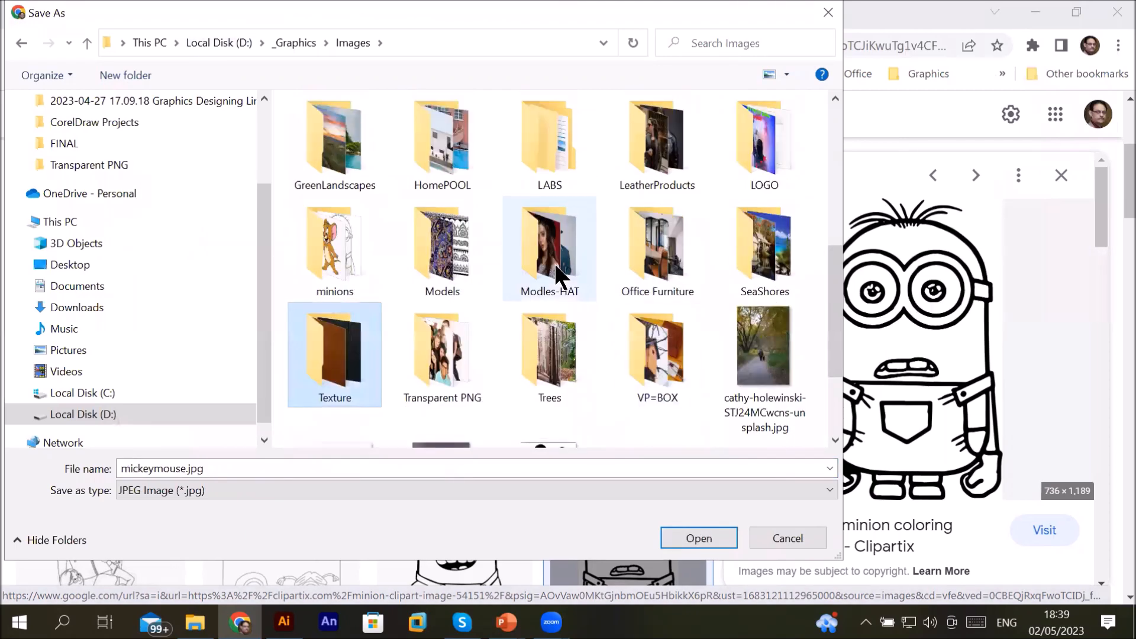
left_click(643, 274)
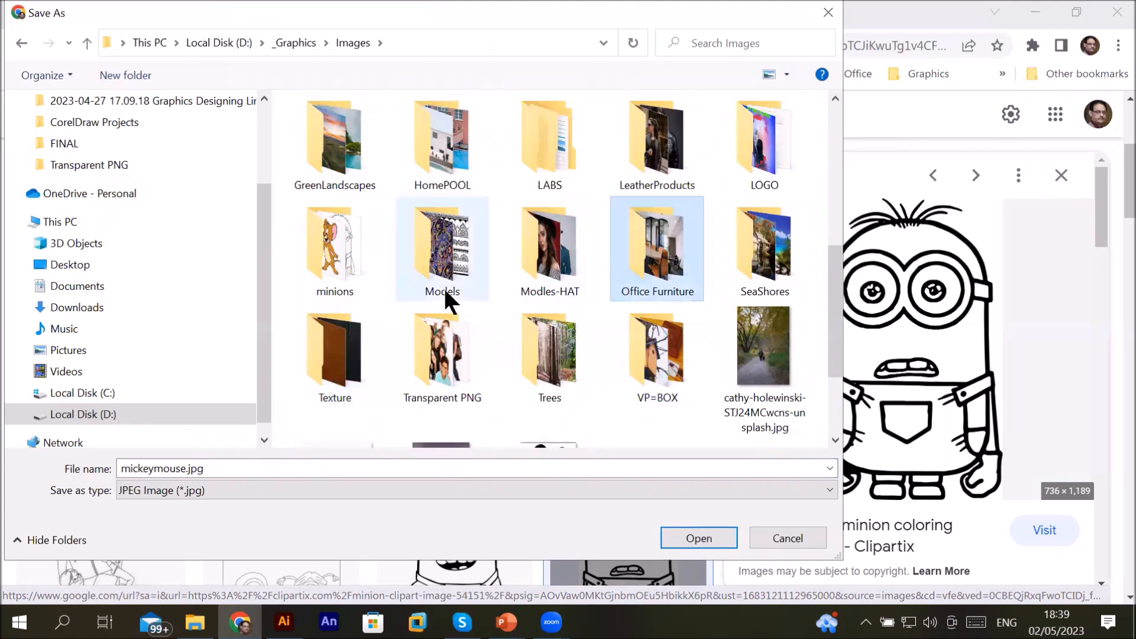
double_click(331, 267)
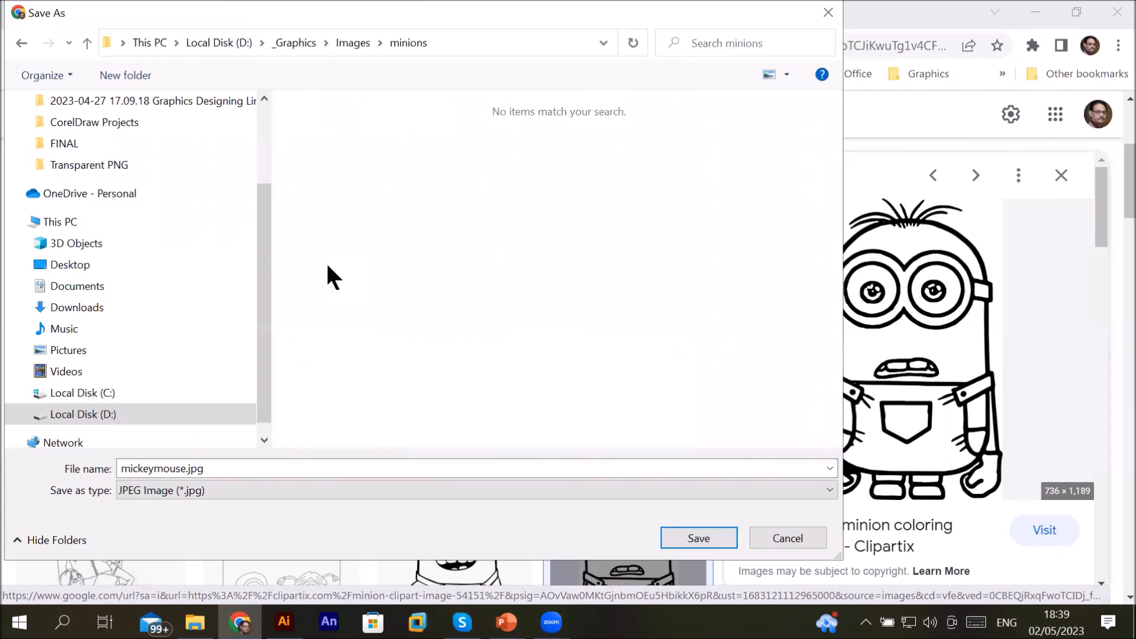
double_click(169, 468)
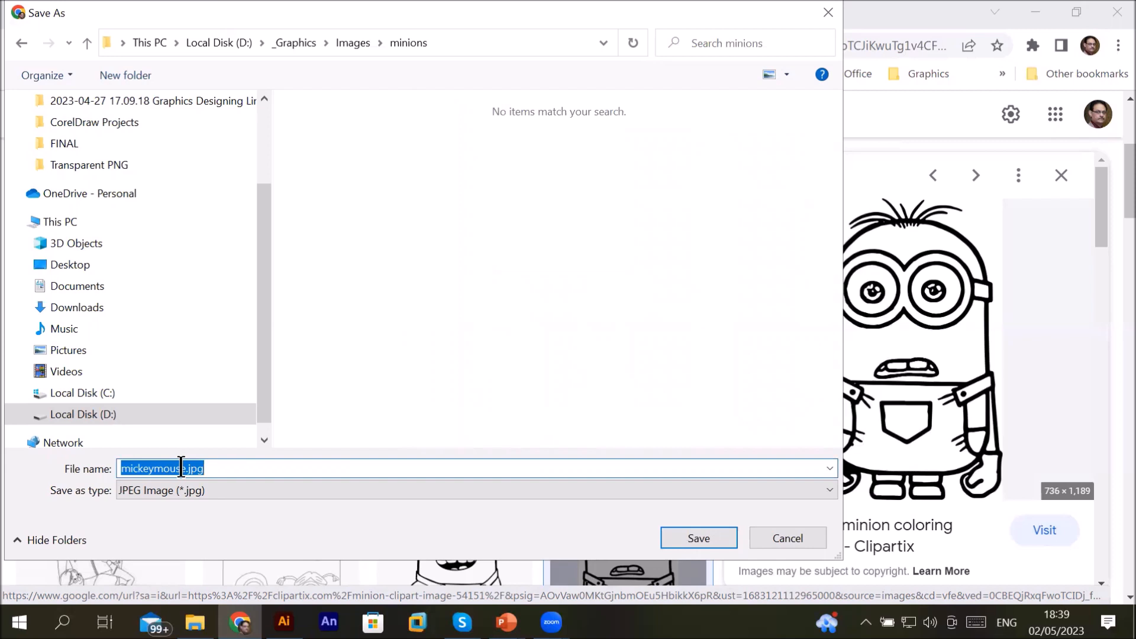
left_click(180, 469)
left_click_drag(185, 469, 119, 468)
type("minion")
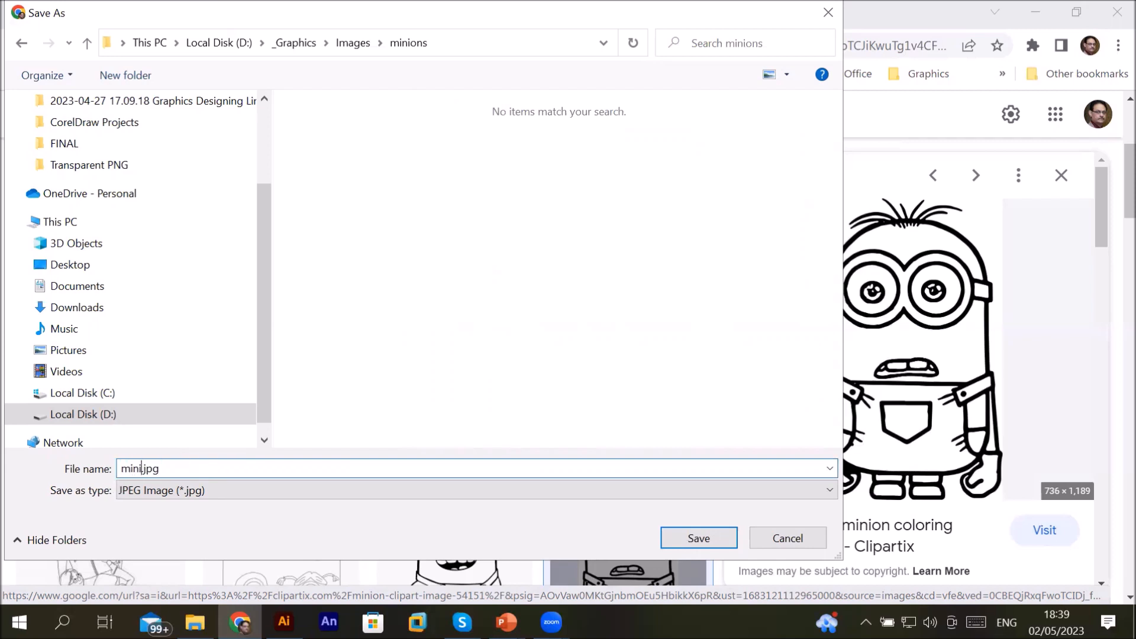
type("s1")
key("Return")
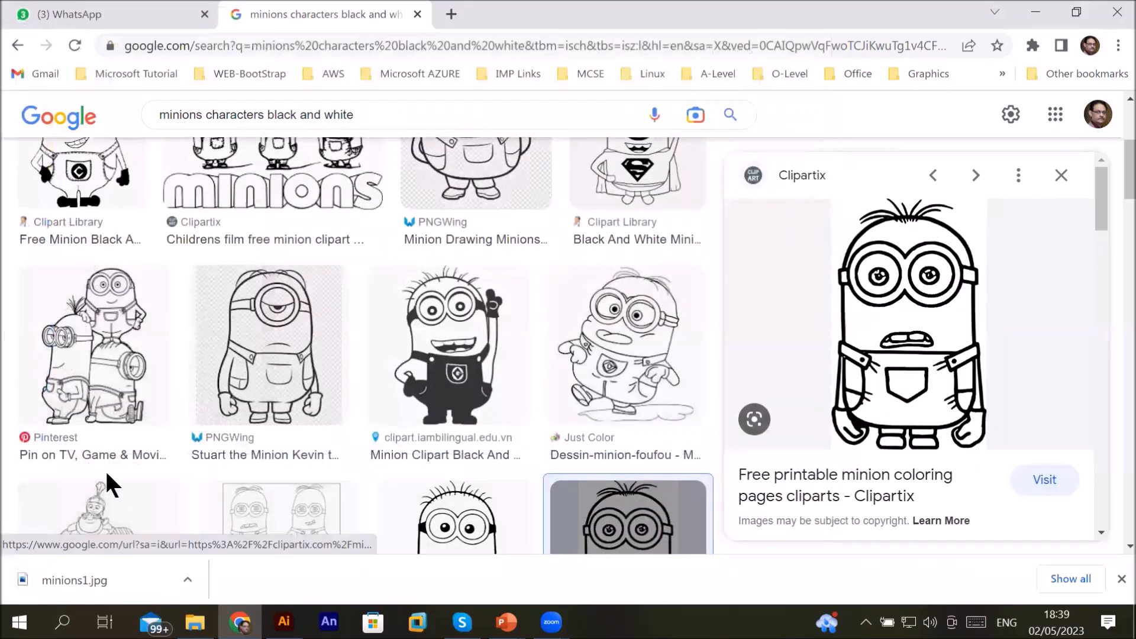
right_click(905, 302)
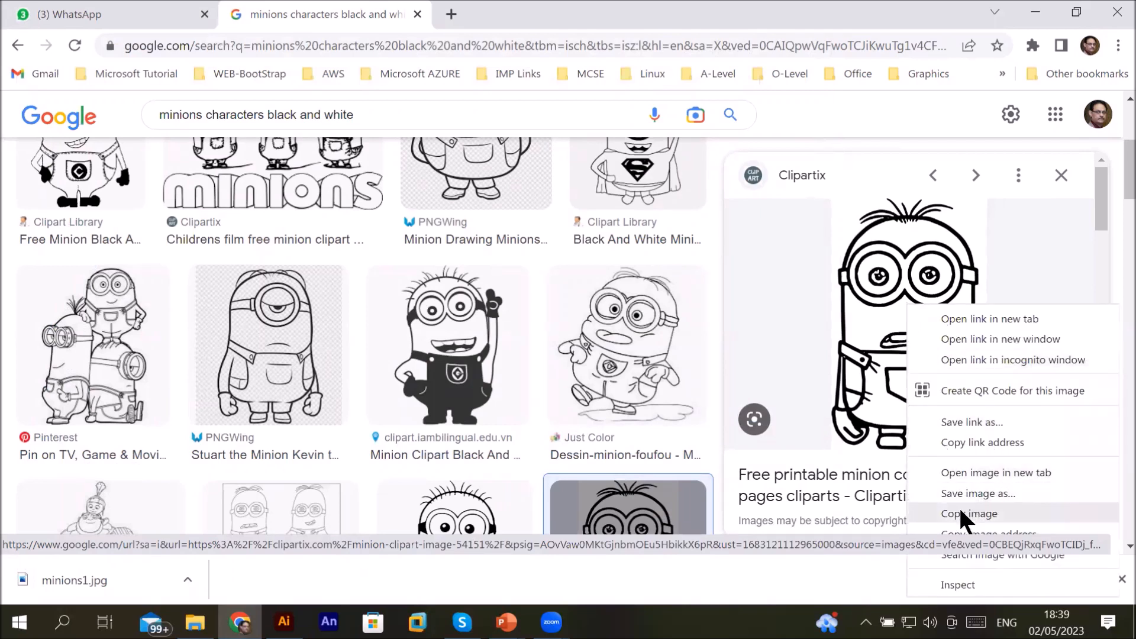
left_click(938, 512)
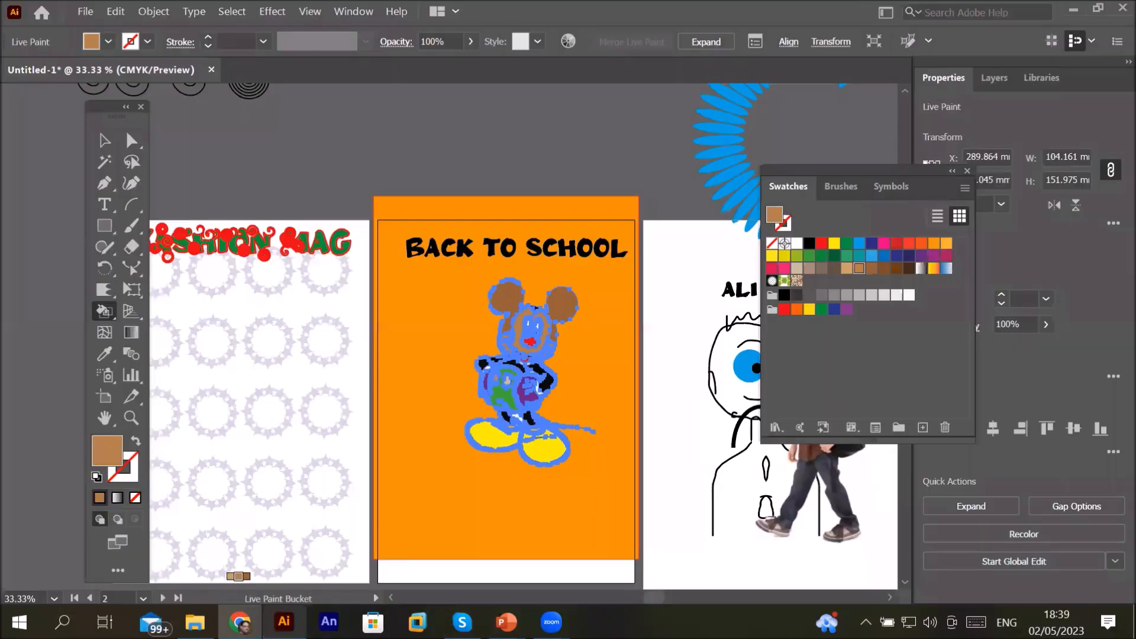
left_click(284, 621)
scroll(393, 317, "down", 1)
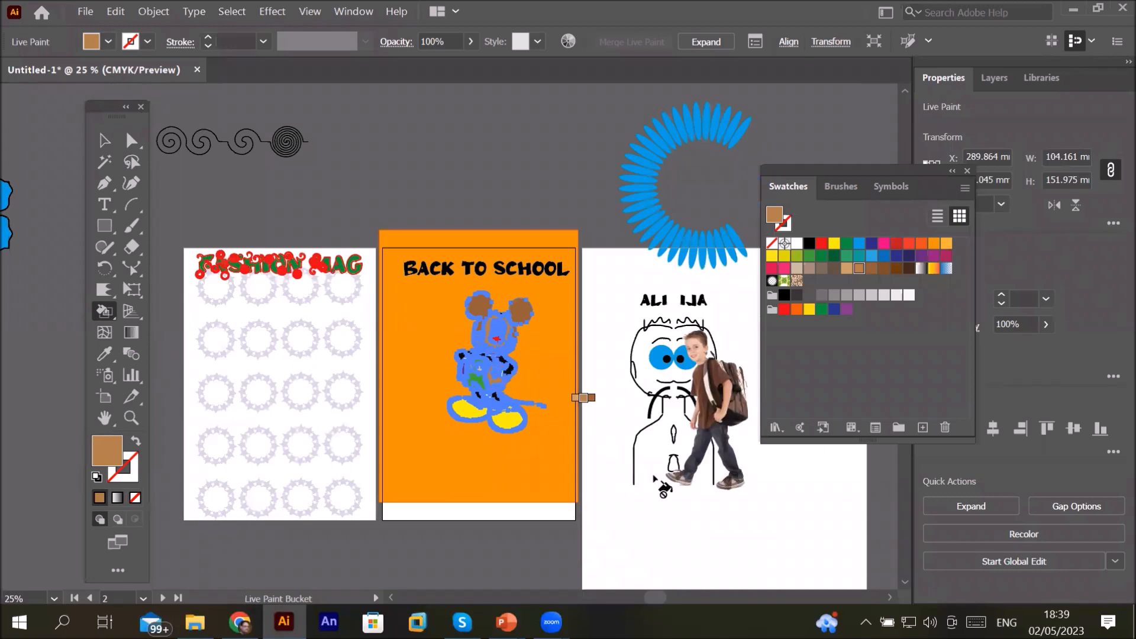
scroll(861, 585, "right", 5)
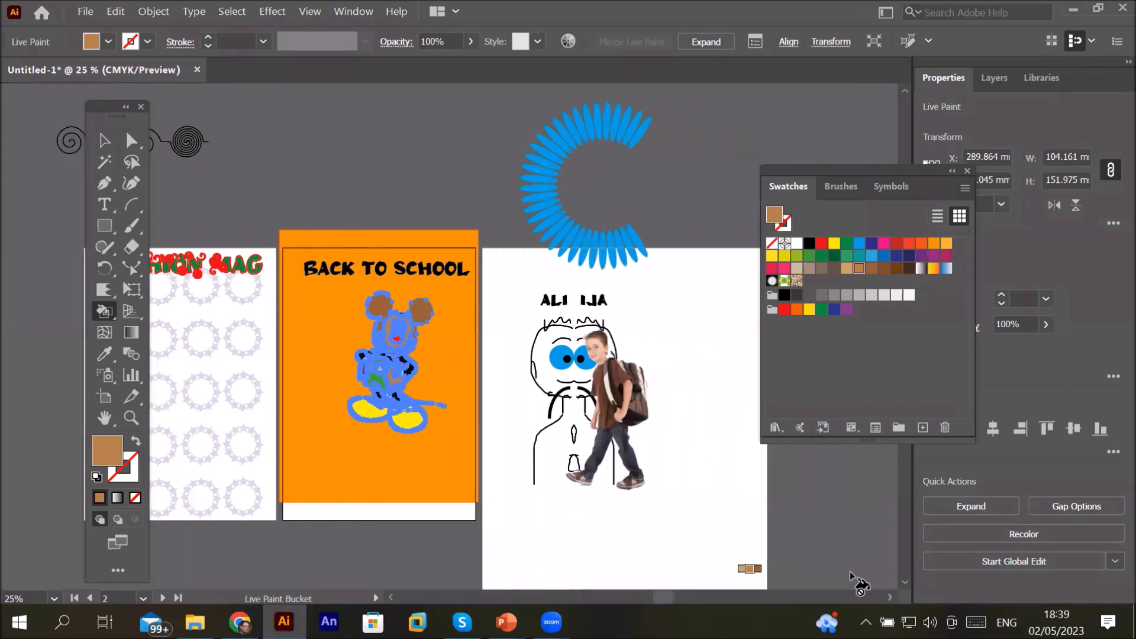
scroll(861, 584, "right", 2)
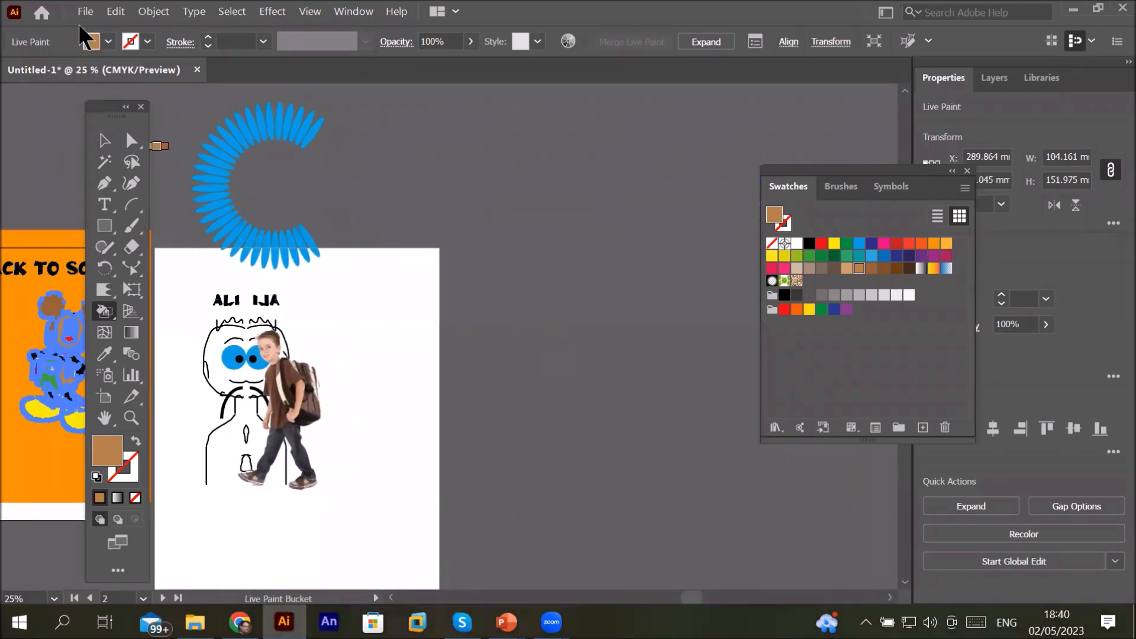
left_click(115, 12)
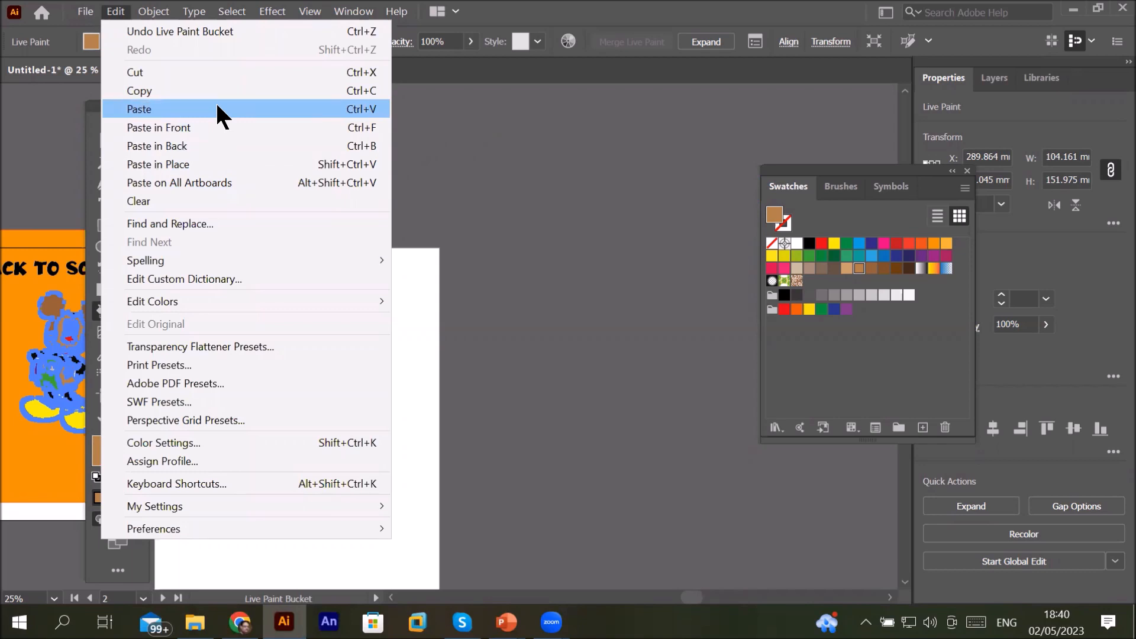
left_click(102, 25)
left_click(83, 12)
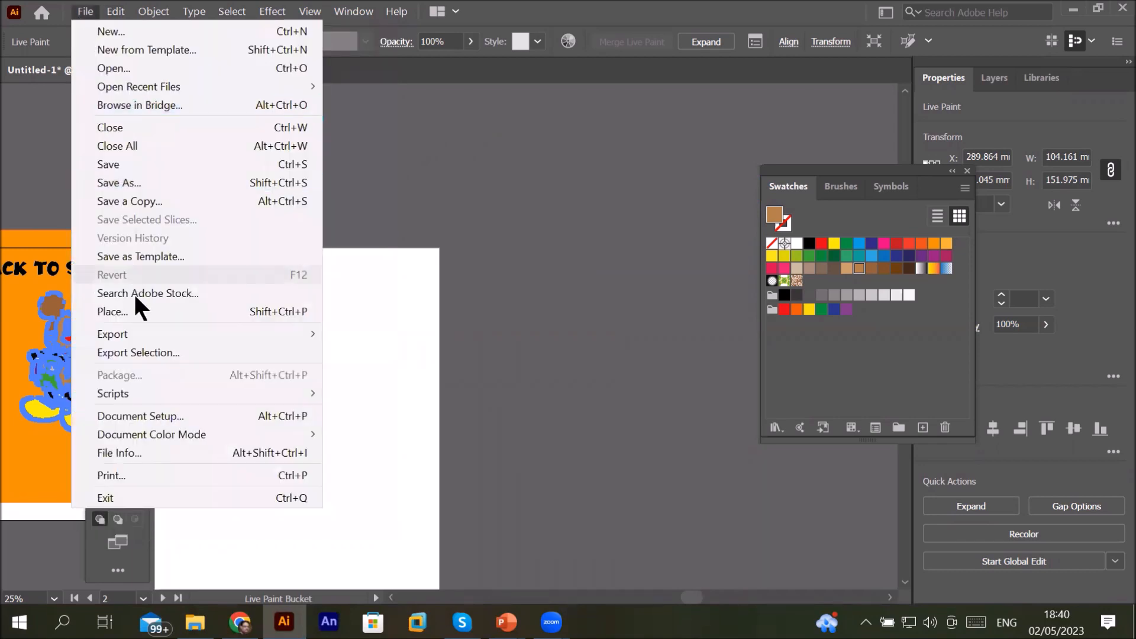
left_click(112, 6)
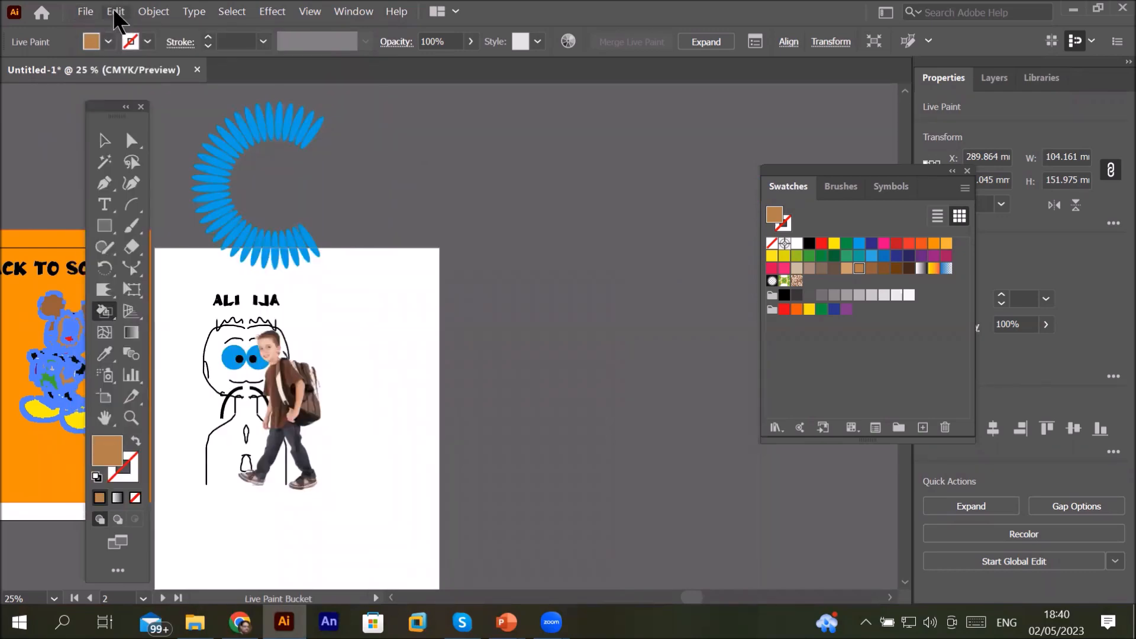
left_click(115, 11)
left_click(151, 110)
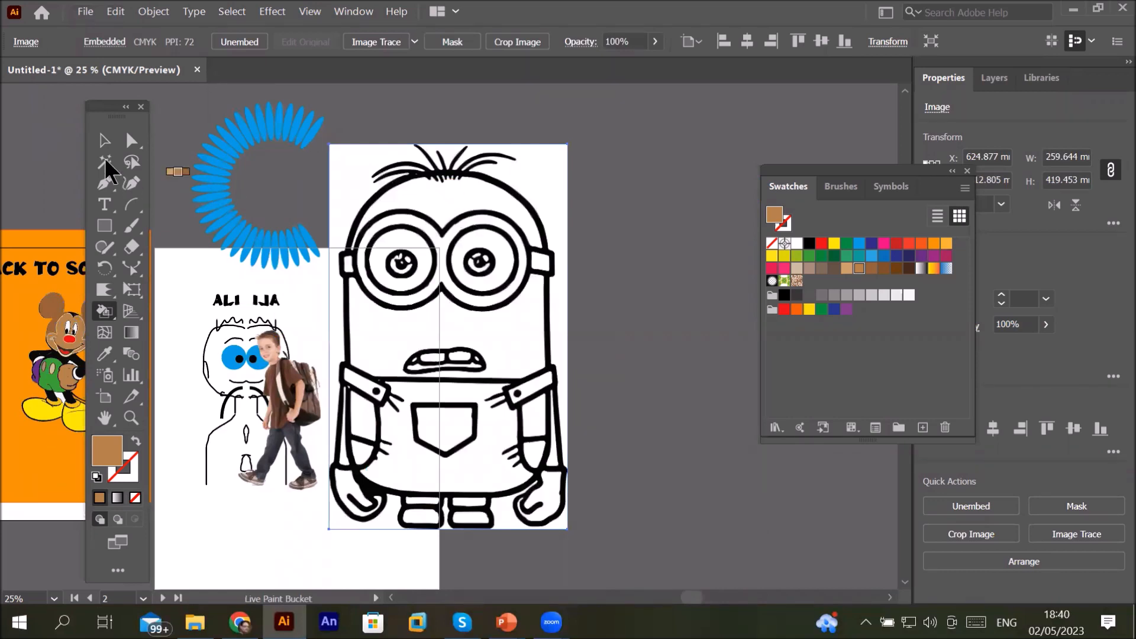
Step: Move the pasted minion image clear of the Ali Ija artboard and open the Image Trace panel
left_click(104, 141)
left_click_drag(649, 200, 609, 201)
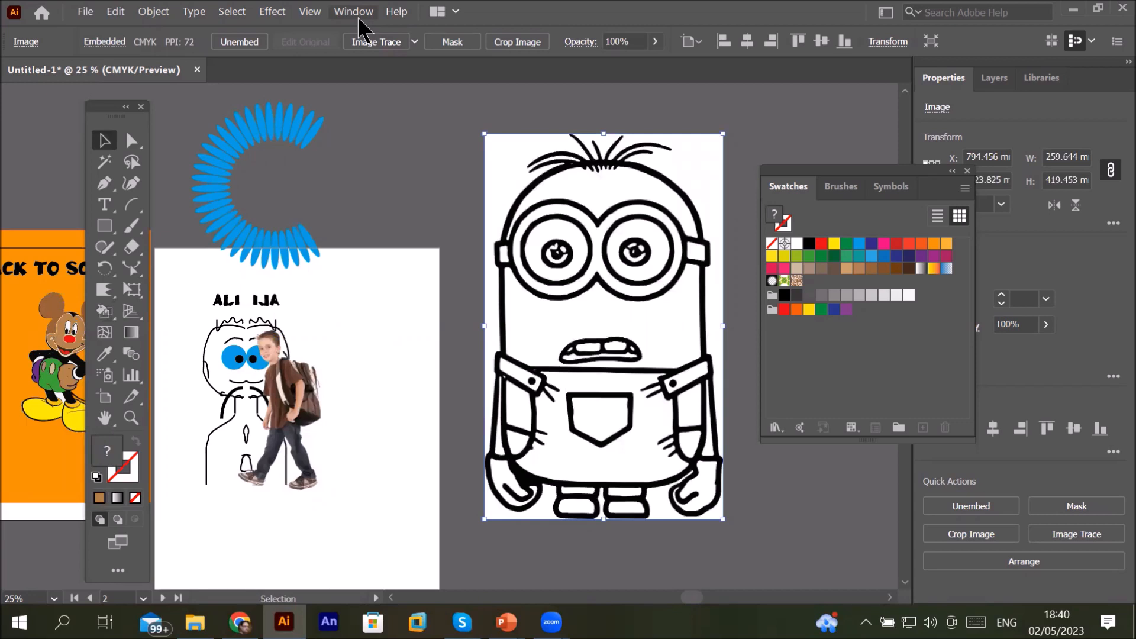
left_click(342, 18)
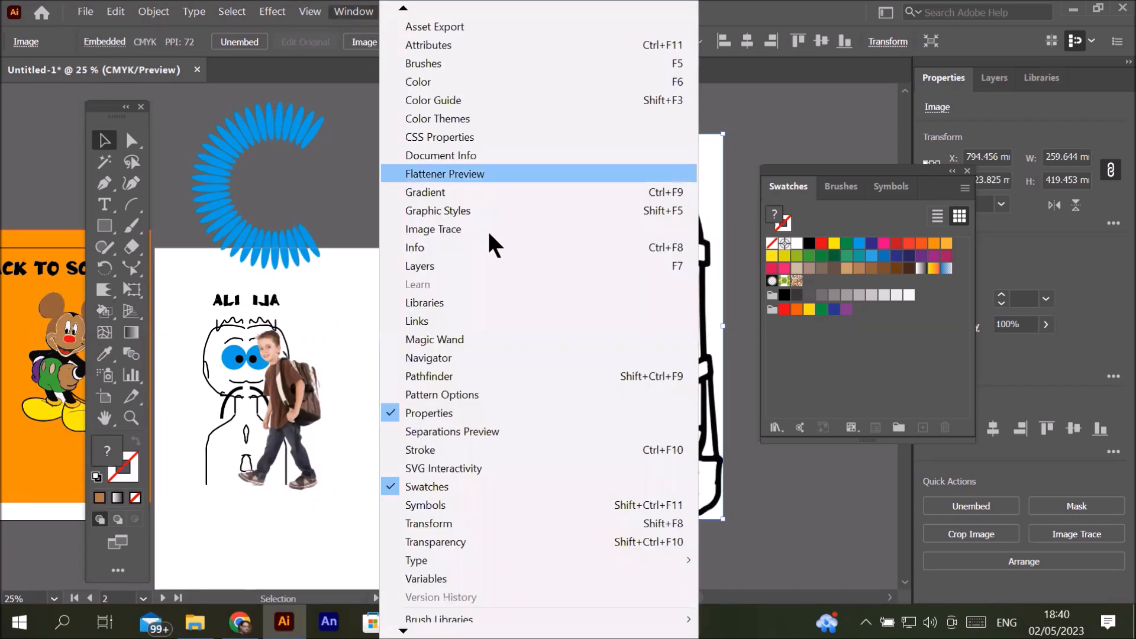
left_click(523, 239)
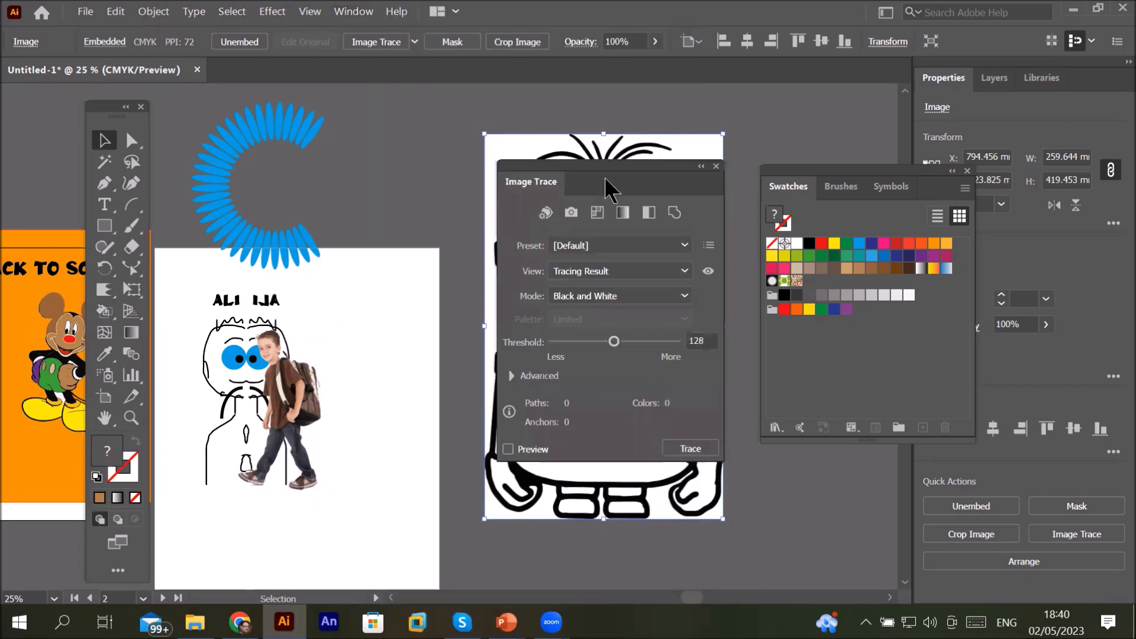
left_click(968, 171)
mouse_move(651, 170)
left_mouse_down()
mouse_move(822, 157)
mouse_move(887, 121)
left_mouse_up()
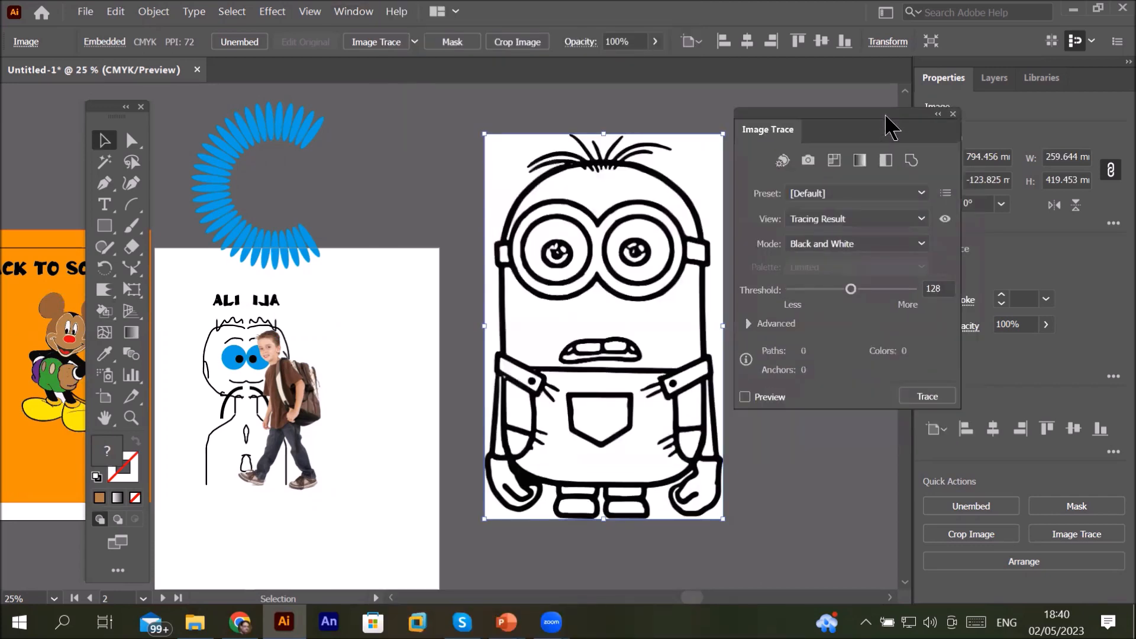
Step: Turn on the trace preview for the minion image and try the Ignore White advanced option
left_click(745, 396)
left_click(748, 324)
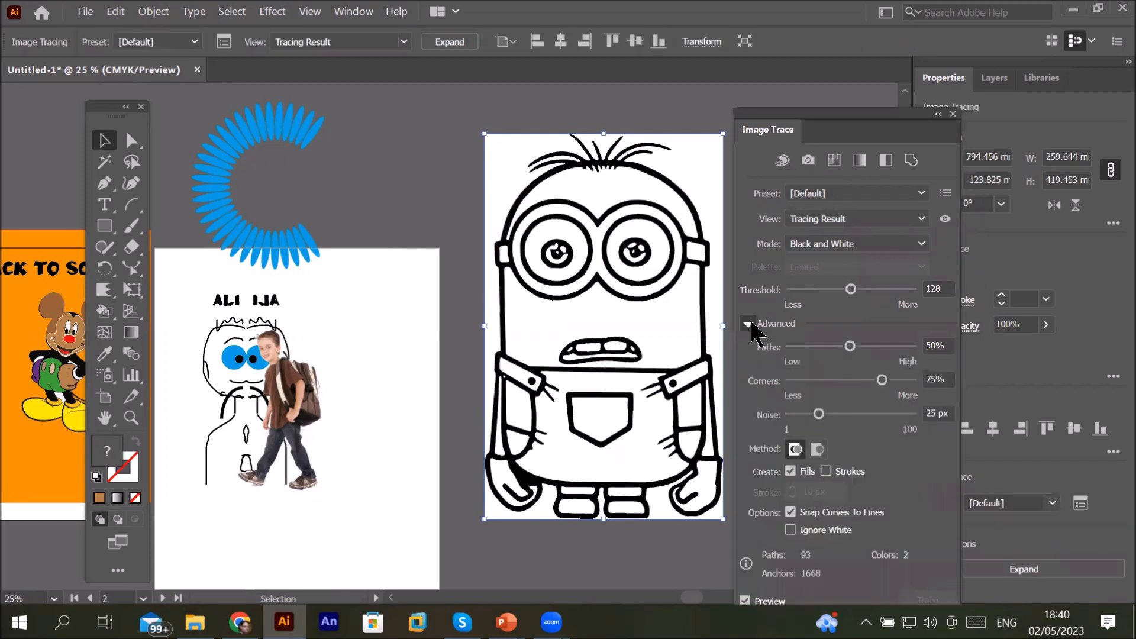
left_click(791, 530)
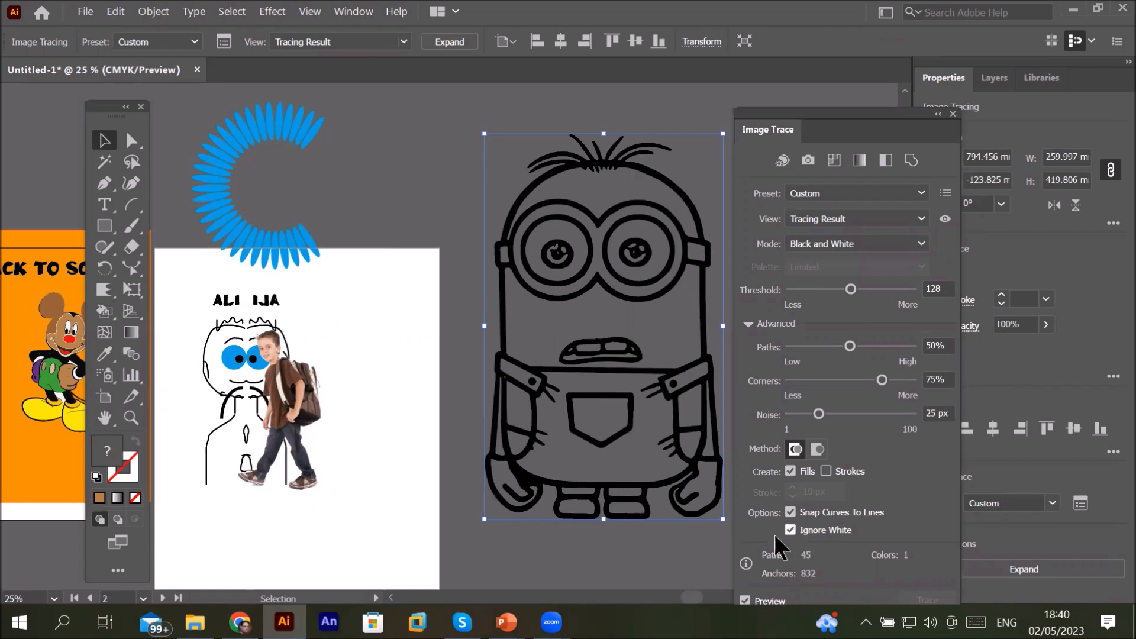
left_click(789, 529)
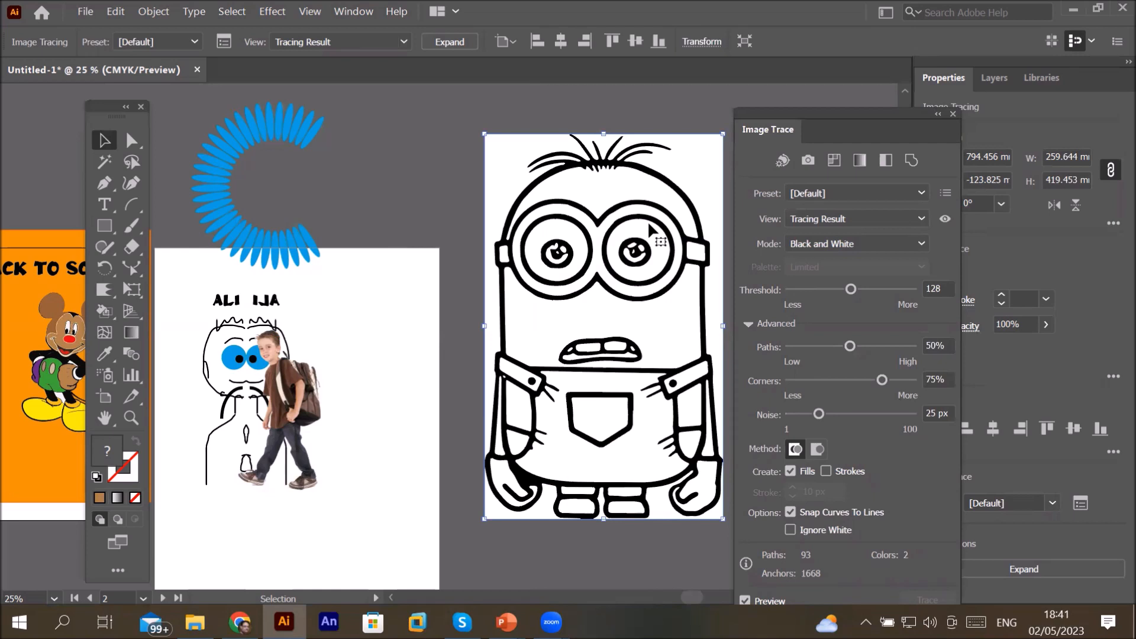
left_click(748, 324)
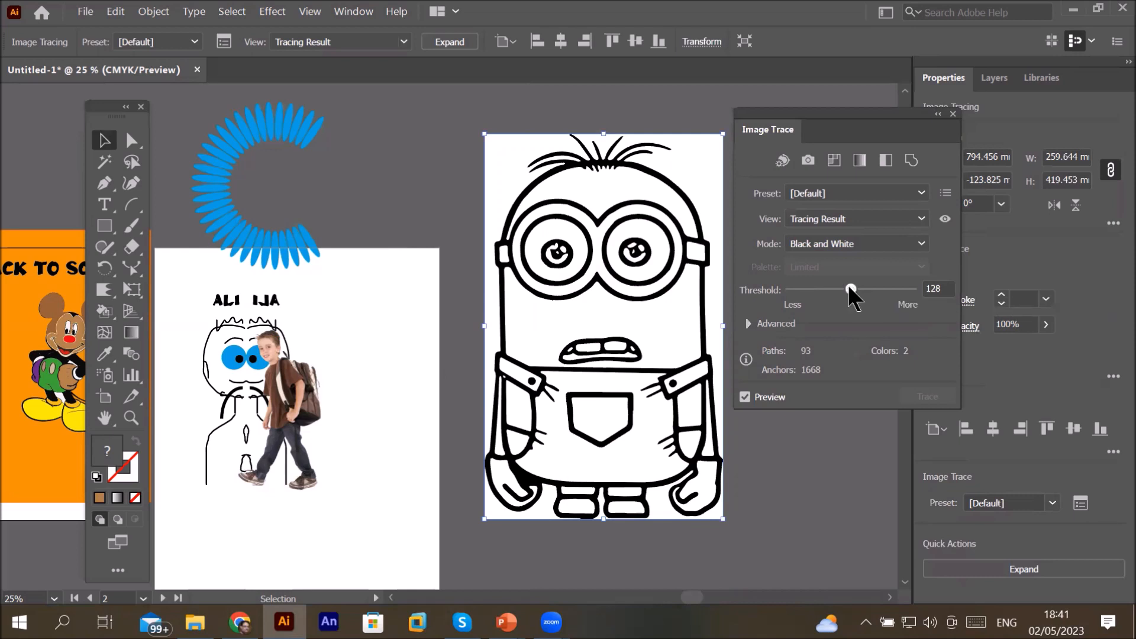
Step: Set the minion's Black and White trace threshold to 190
left_click_drag(850, 288, 790, 290)
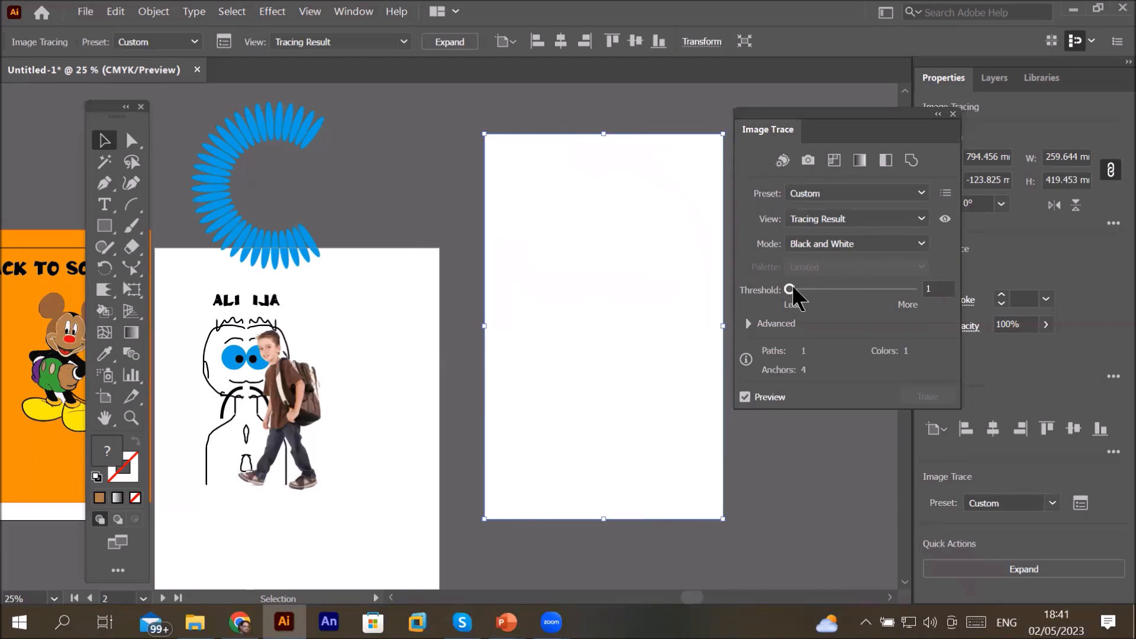
left_click_drag(793, 286, 807, 282)
left_click_drag(808, 285, 924, 292)
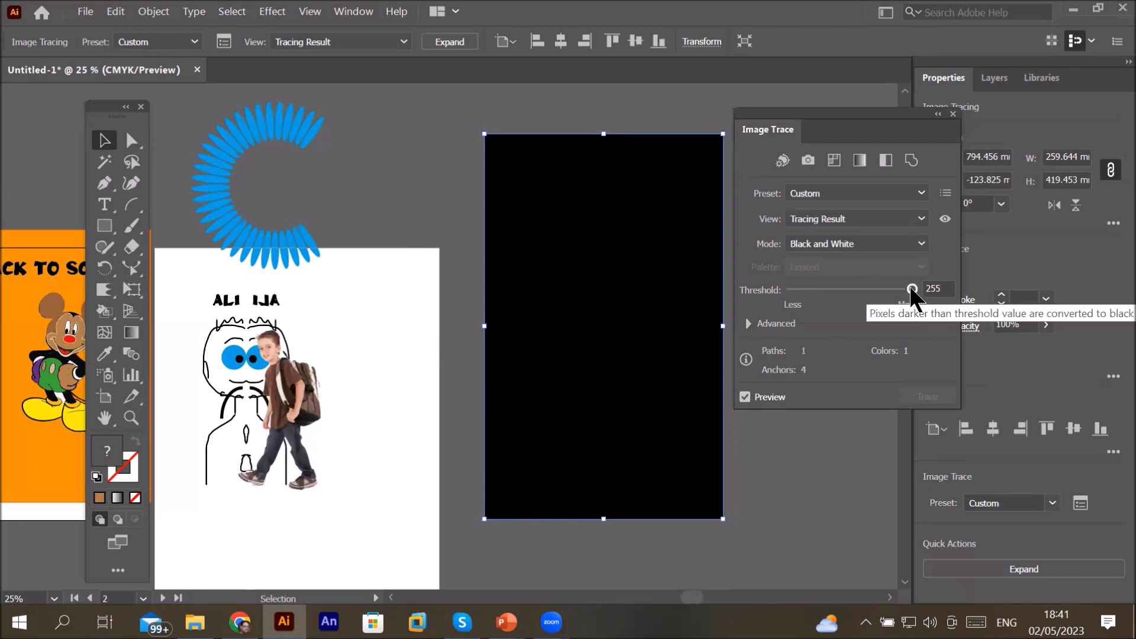
left_click_drag(911, 290, 881, 290)
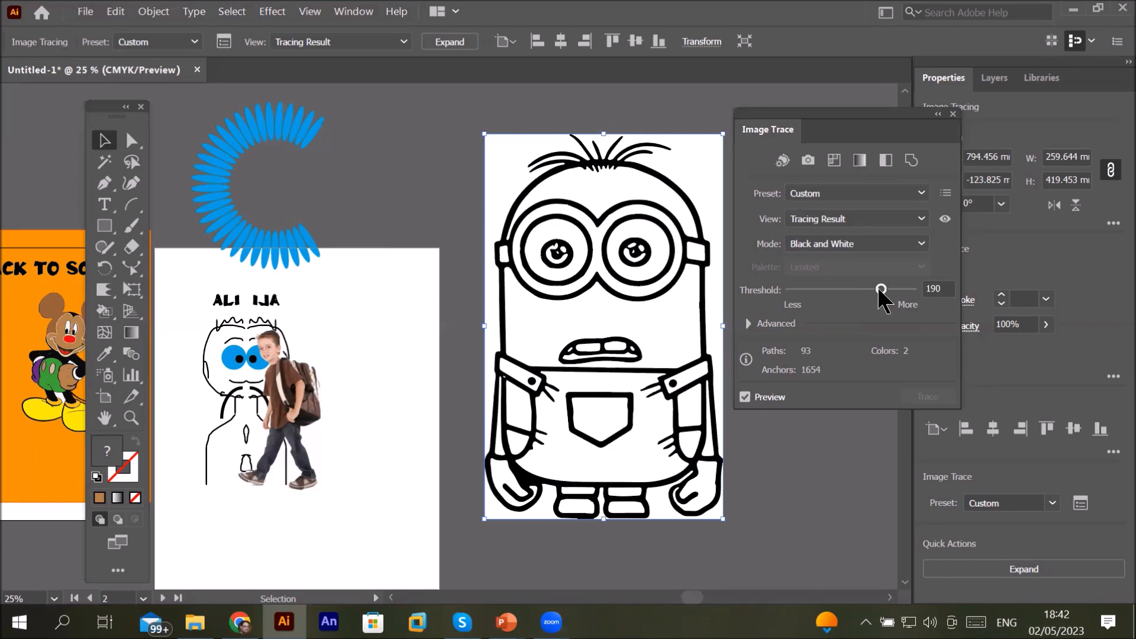
Step: Select the boy photo, nudge it upward, and preview it with the Grayscale trace preset
left_click(922, 244)
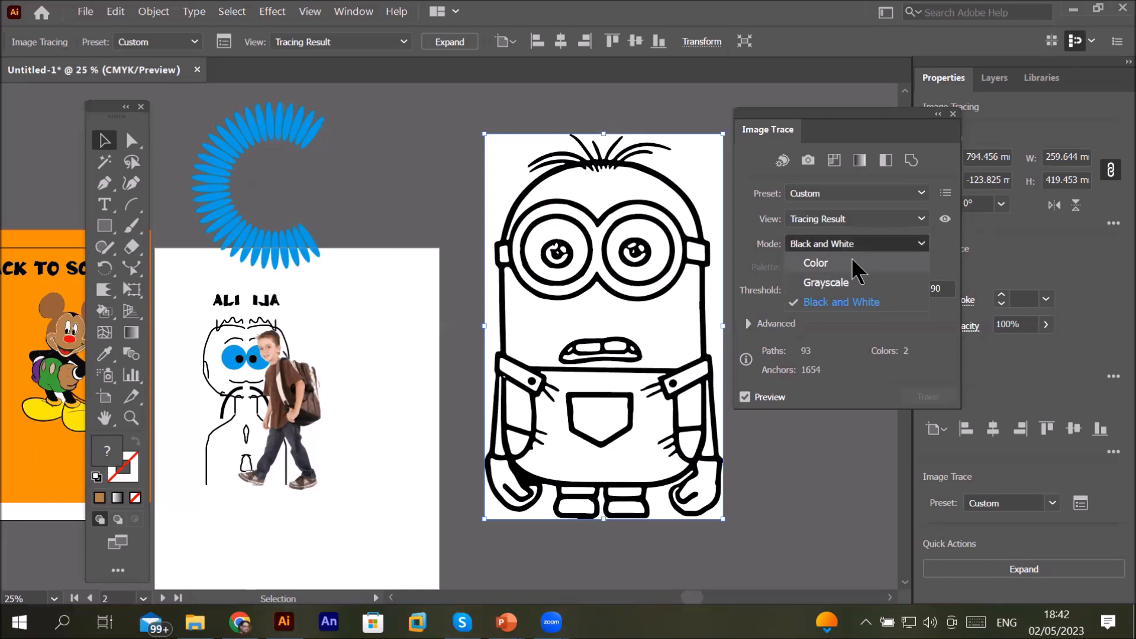
left_click(308, 407)
left_click_drag(314, 385, 382, 300)
scroll(382, 300, "up", 3)
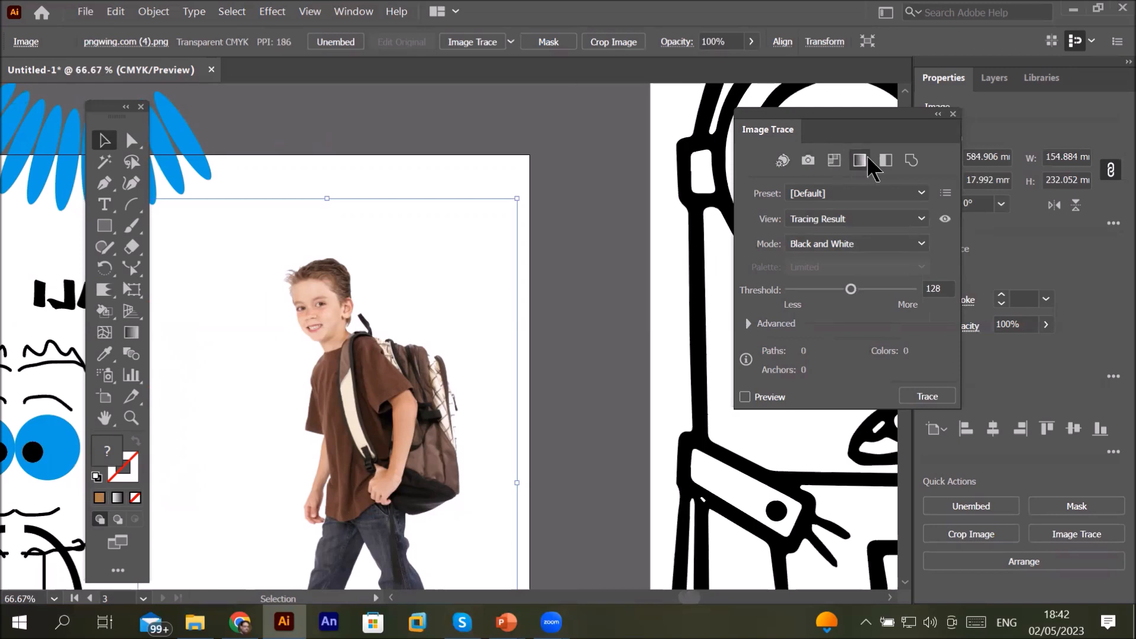
left_click(859, 170)
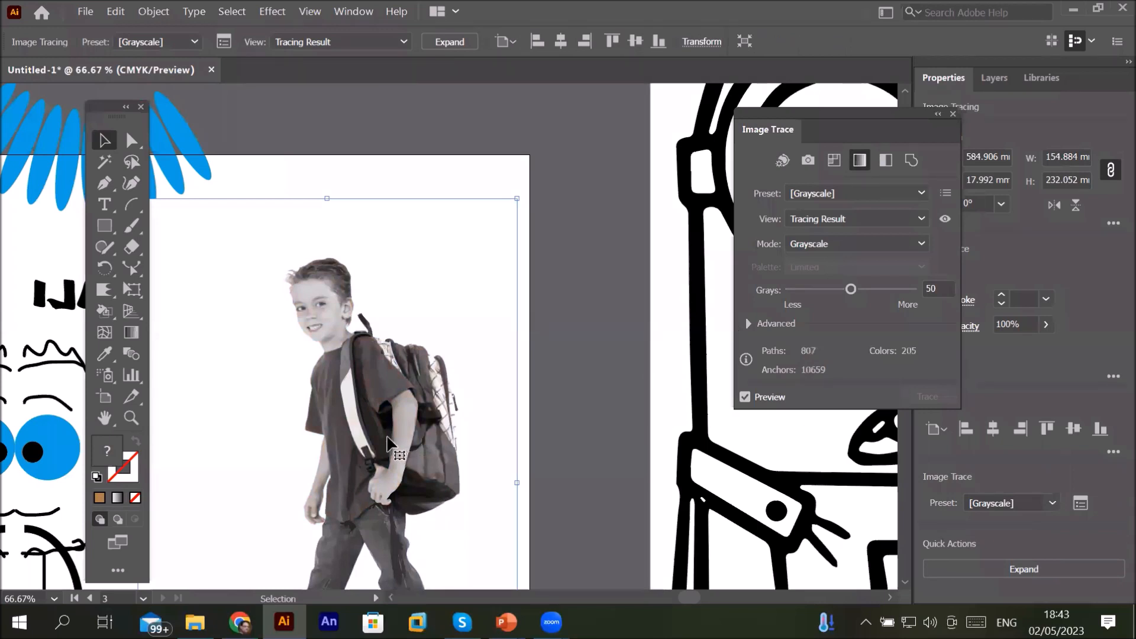
mouse_move(388, 444)
left_mouse_down()
mouse_move(377, 355)
mouse_move(364, 342)
left_mouse_up()
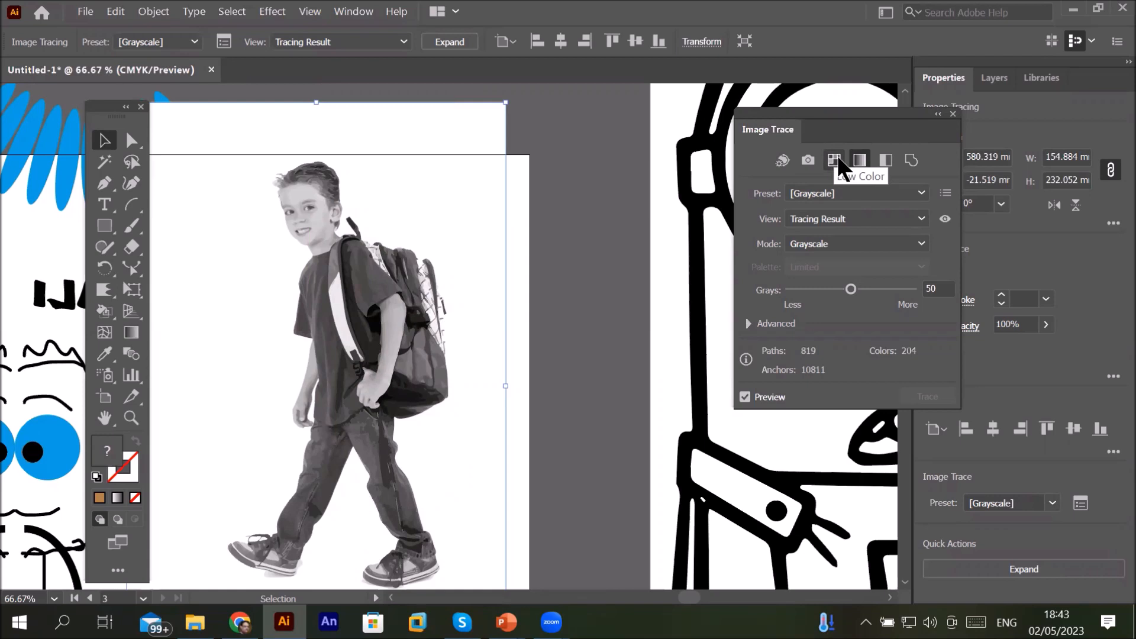
Step: Look through the trace preset and view lists, and apply the Low Color preset to the boy photo
left_click(920, 195)
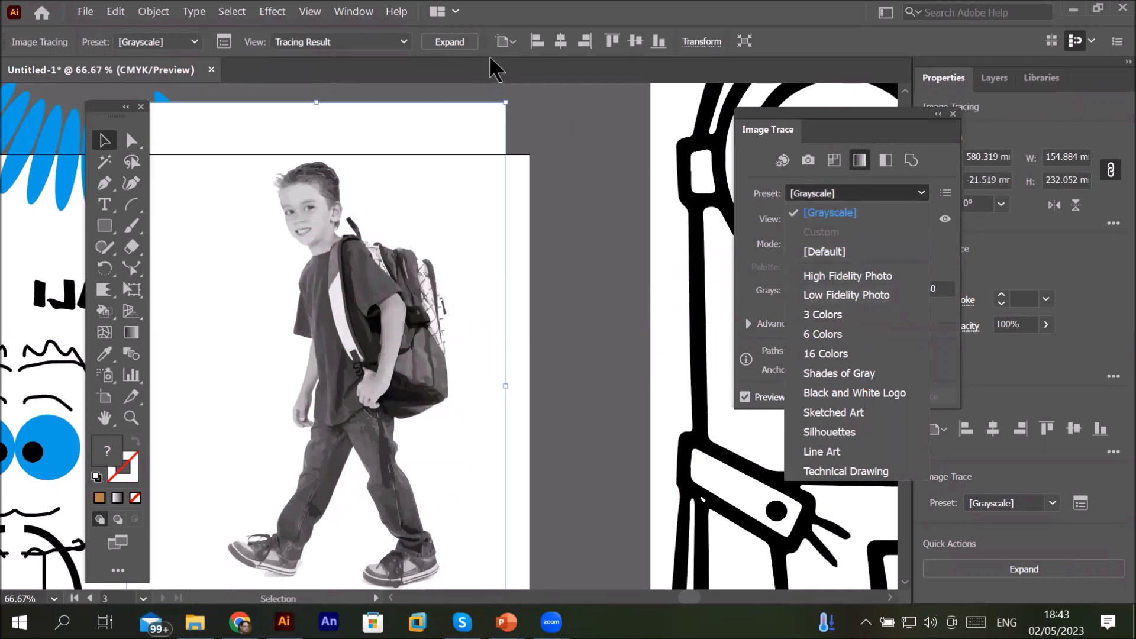
left_click(403, 39)
left_click(404, 42)
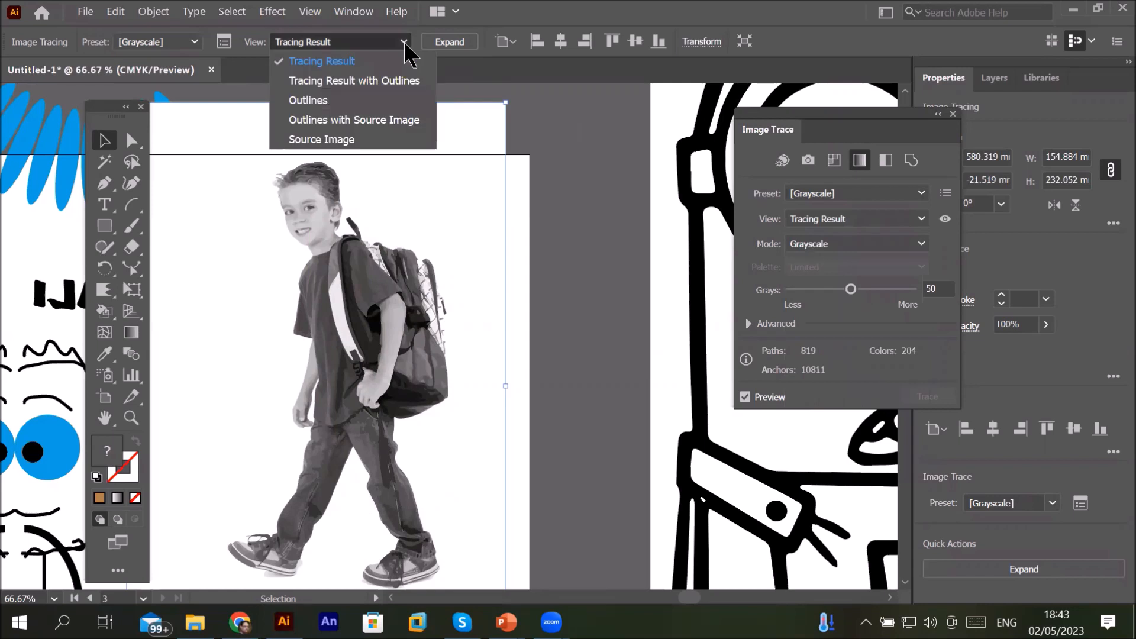
left_click(404, 41)
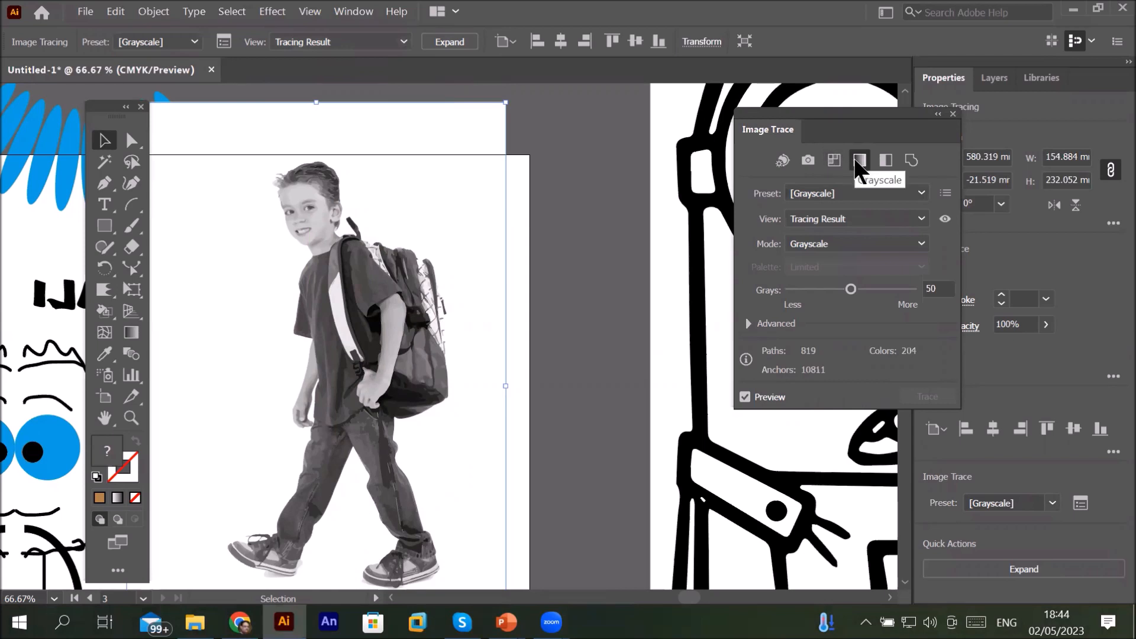
left_click(834, 161)
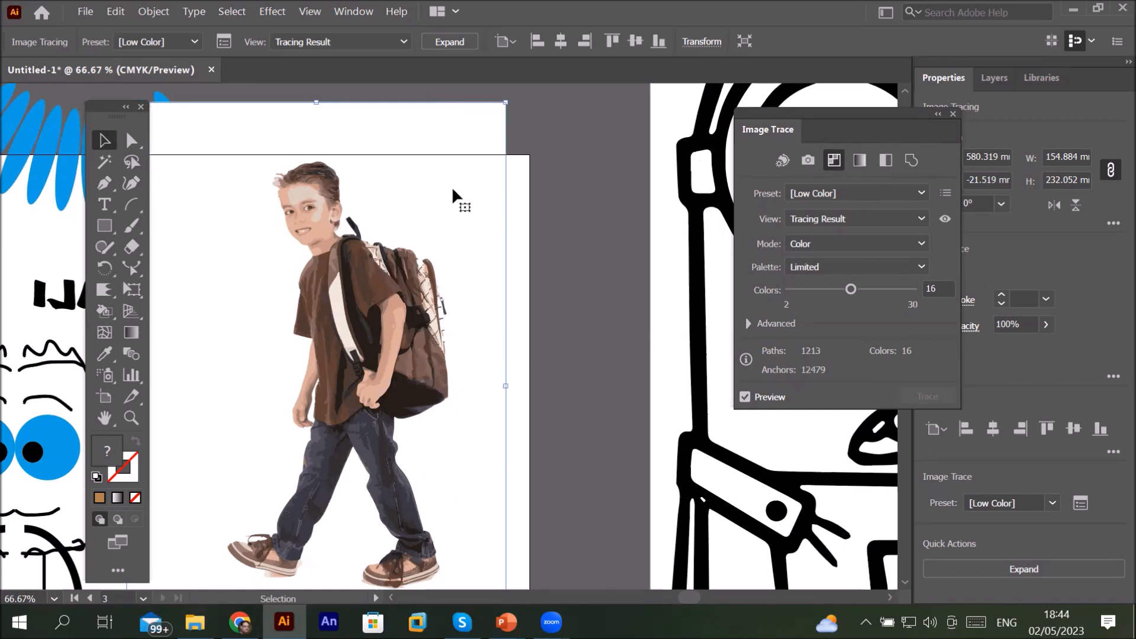
Step: Expand the boy's tracing into paths and zoom in to inspect the traced shapes
left_click(457, 43)
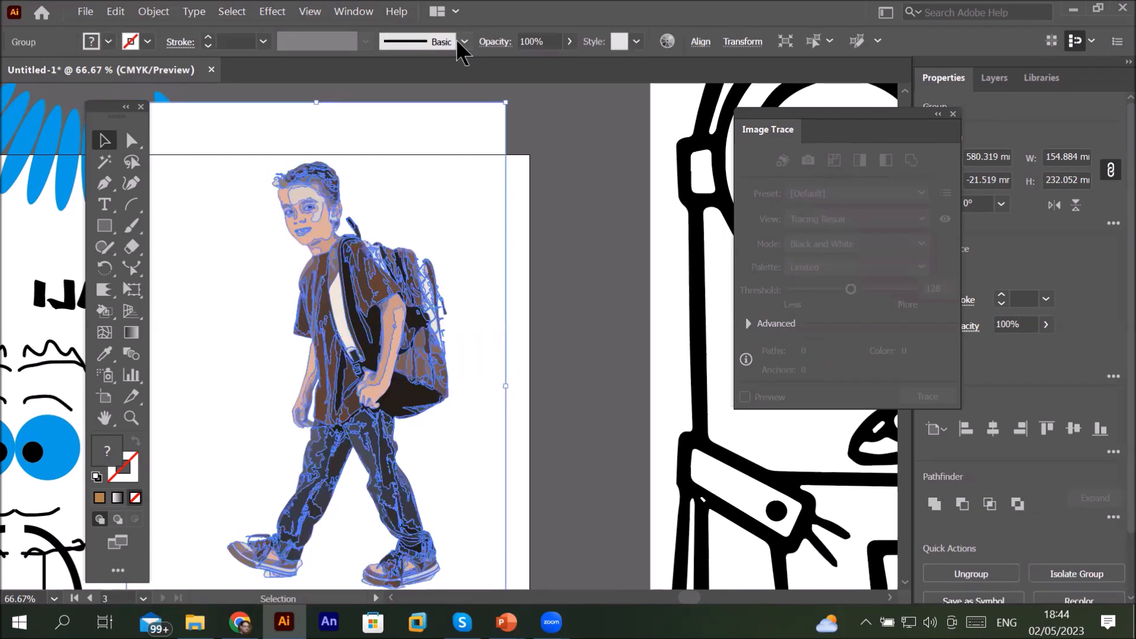
left_click(548, 129)
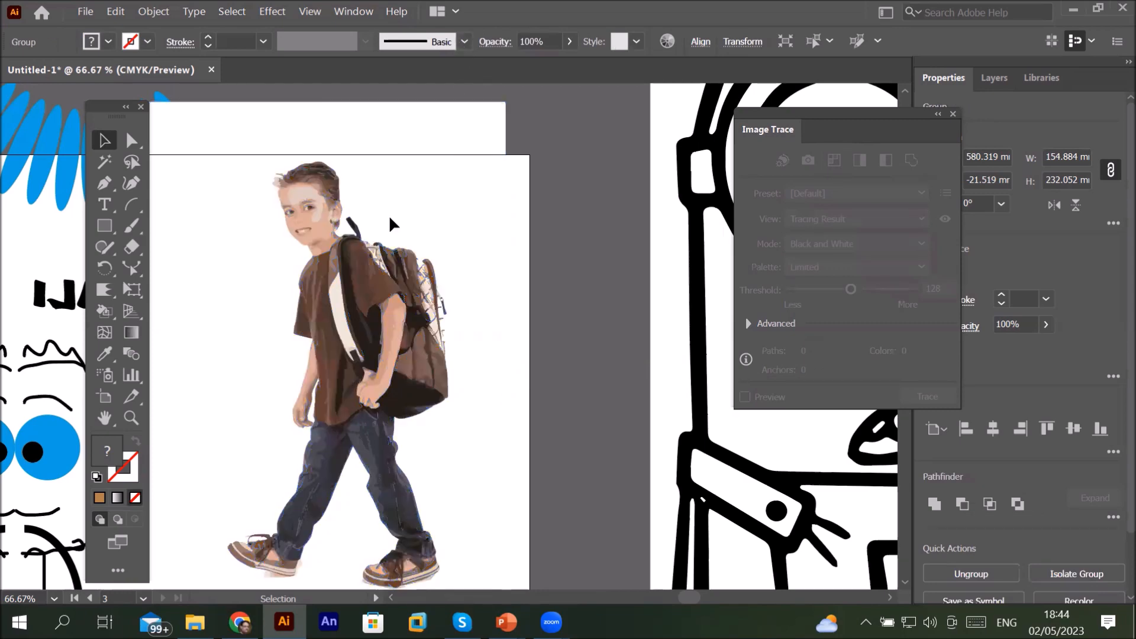
scroll(255, 205, "up", 8)
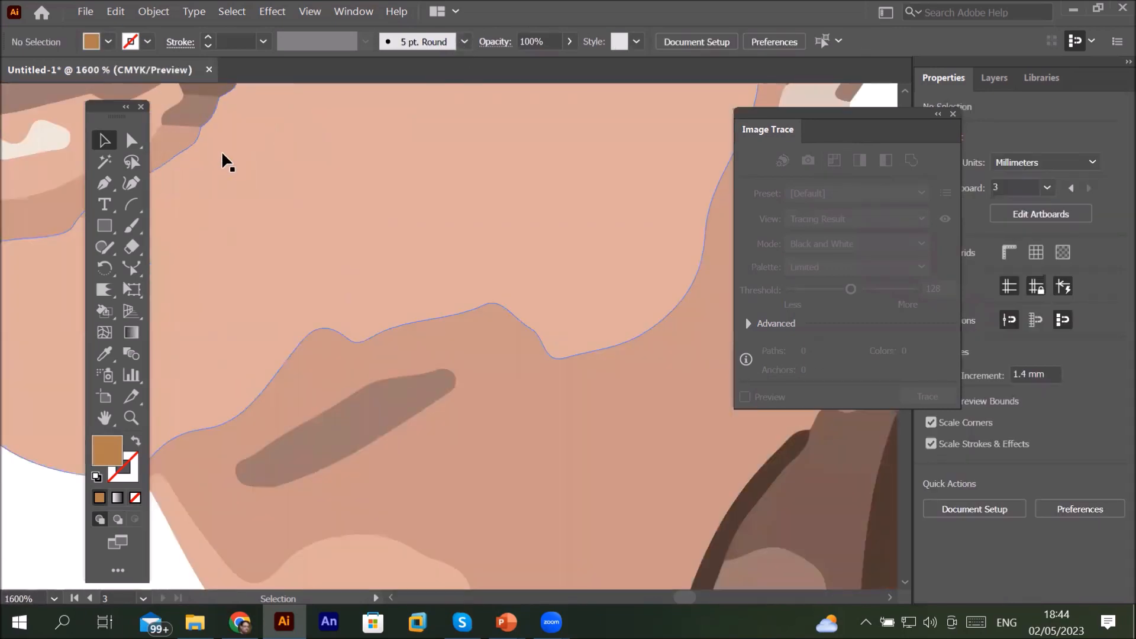
scroll(221, 150, "down", 9)
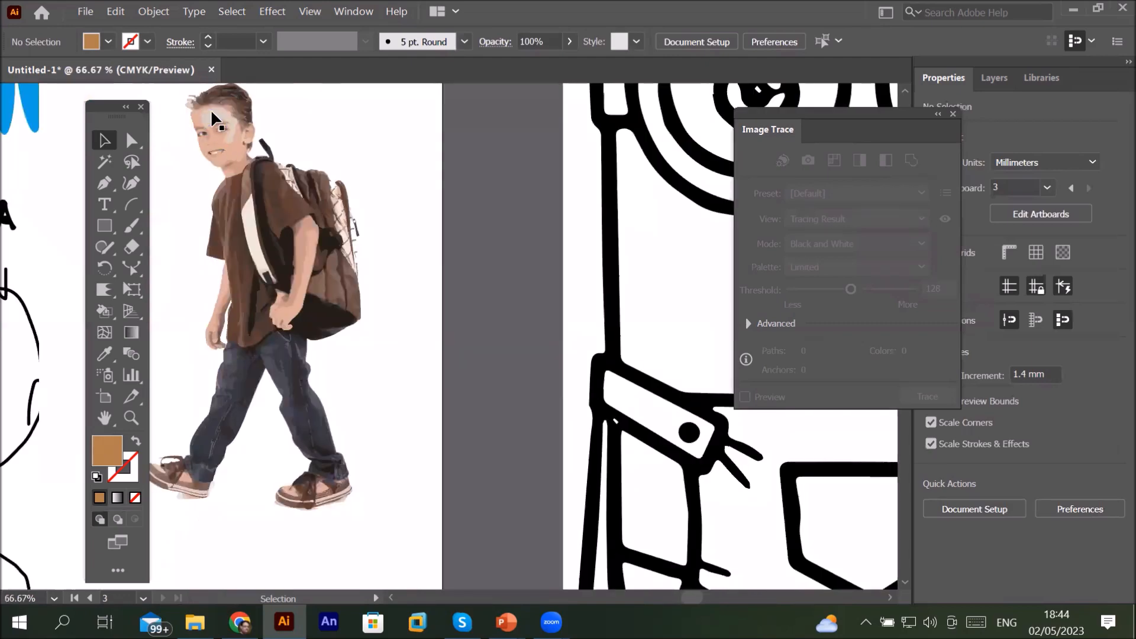
scroll(211, 109, "up", 3)
scroll(211, 109, "up", 3)
scroll(211, 109, "down", 4)
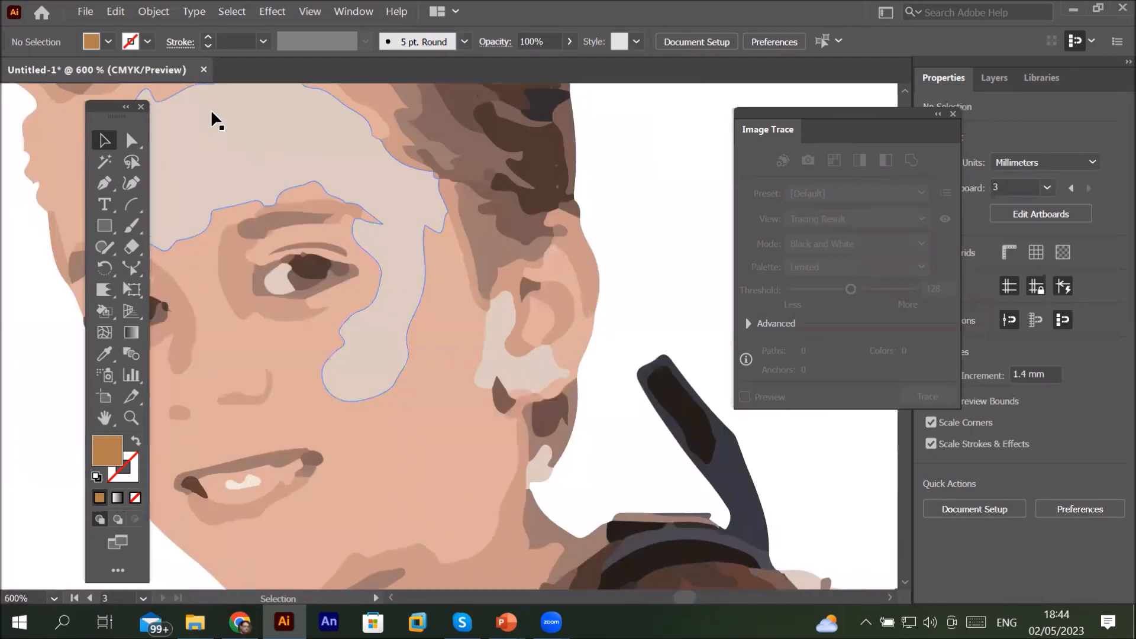
scroll(211, 109, "down", 2)
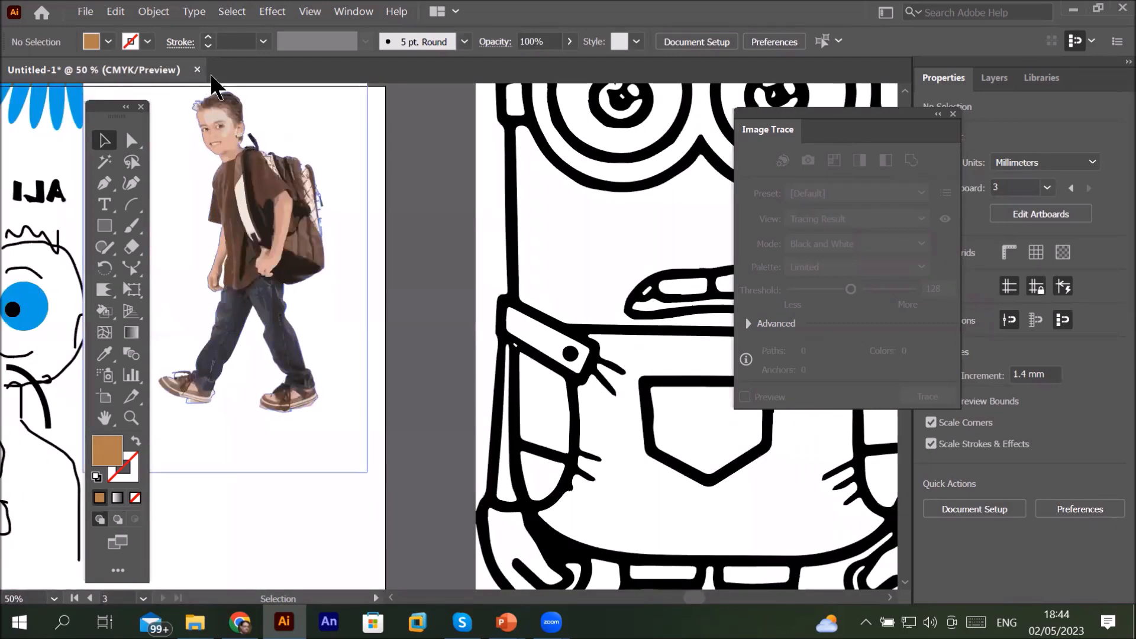
scroll(210, 109, "up", 3)
scroll(216, 109, "up", 1)
scroll(215, 109, "down", 4)
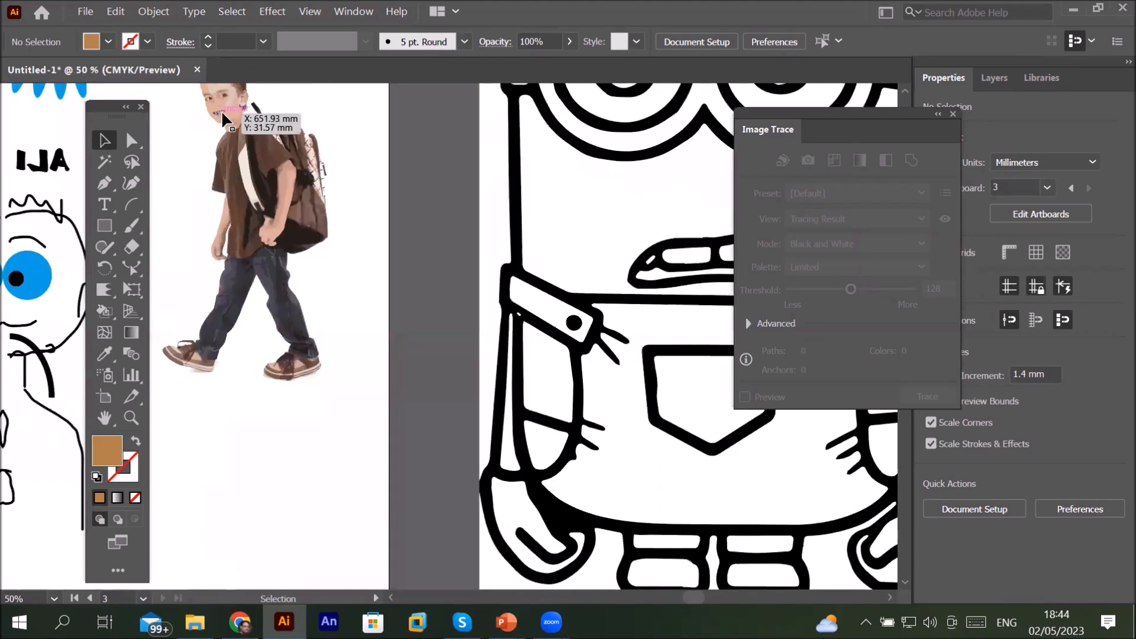
Step: Select the expanded boy artwork and ungroup it
left_click(905, 91)
left_click(905, 91)
left_click(905, 91)
left_click(905, 91)
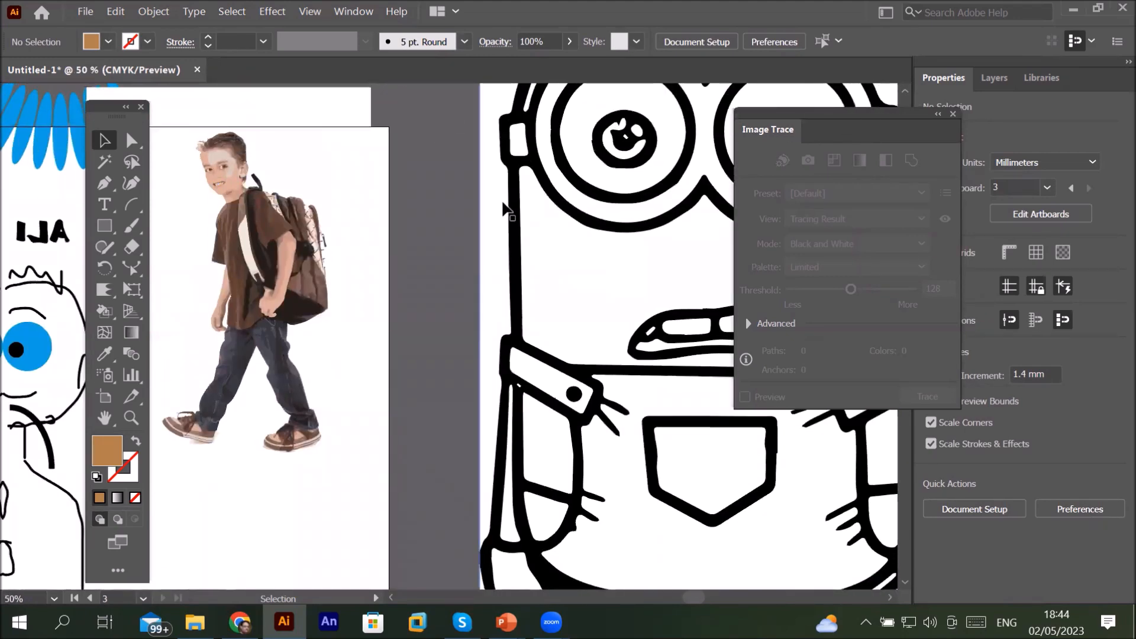
scroll(190, 145, "up", 5)
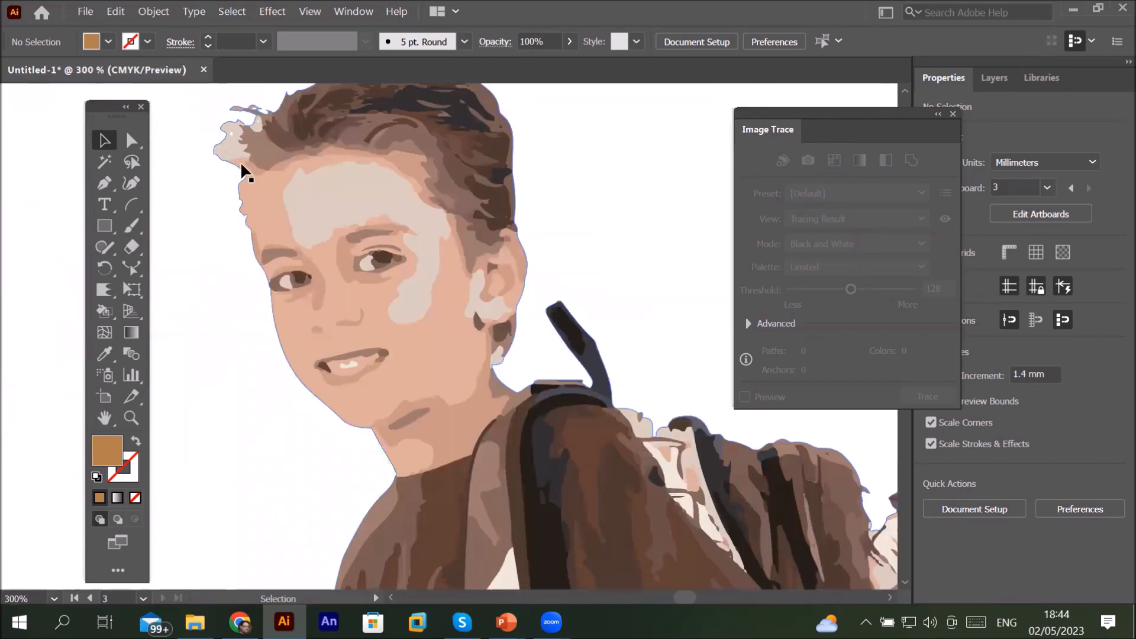
left_click(318, 177)
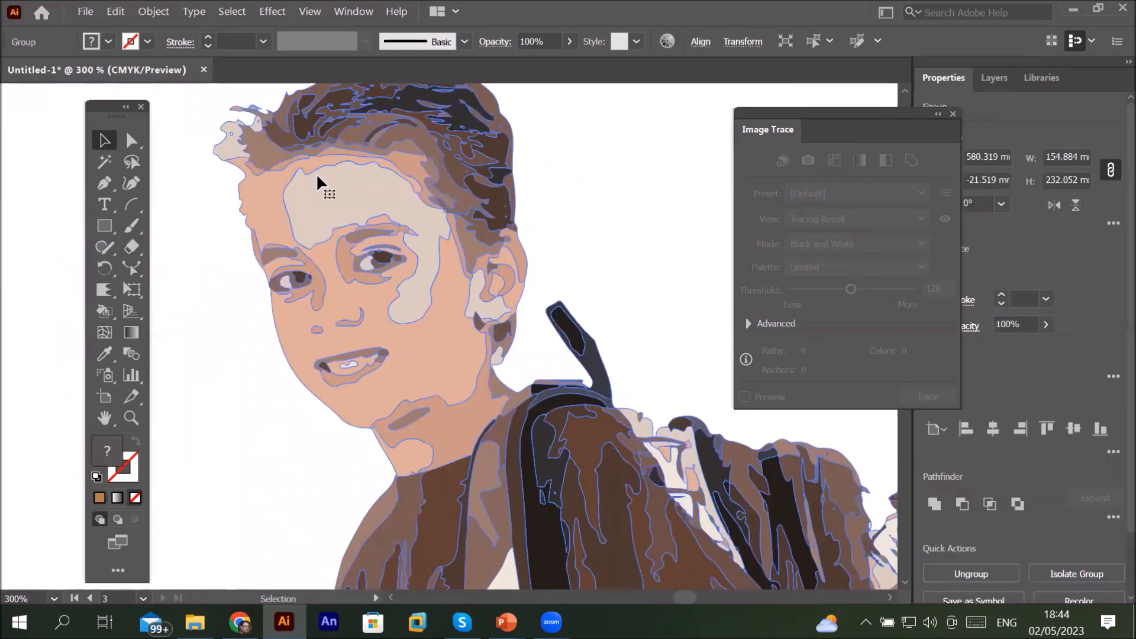
right_click(319, 177)
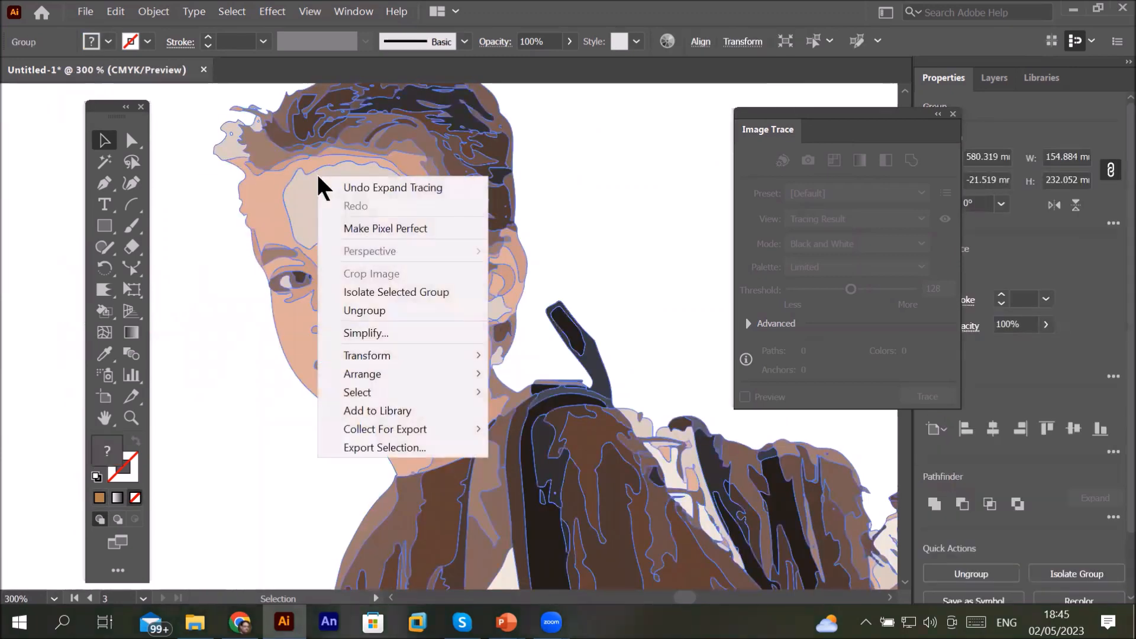
left_click(379, 309)
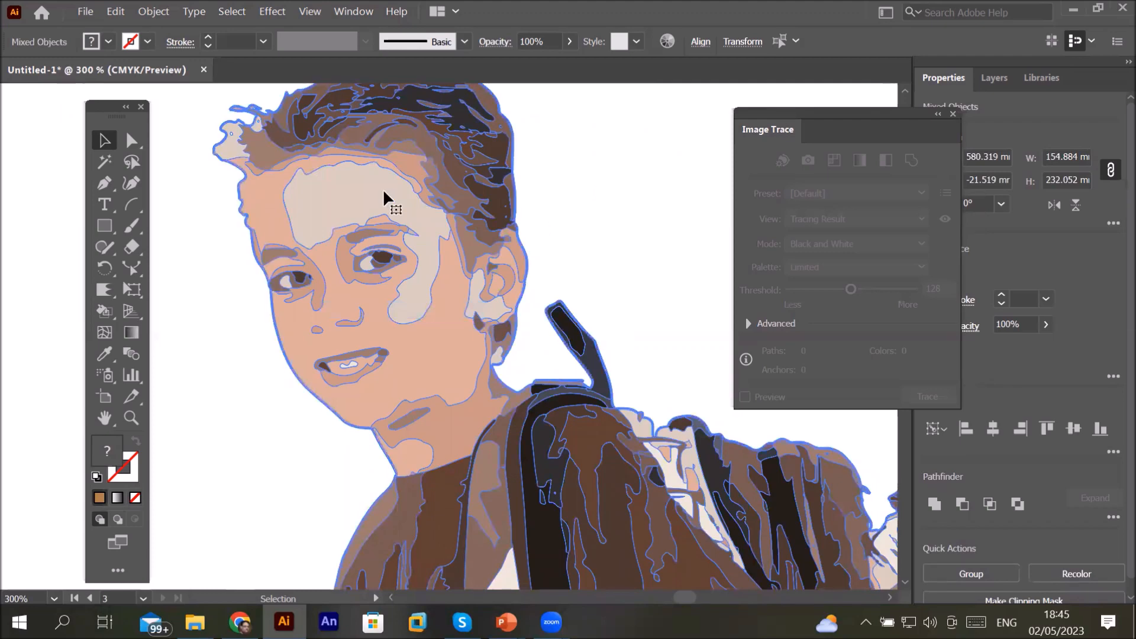
Step: Inspect the ungrouped boy paths with the Direct Selection tool
left_click(130, 143)
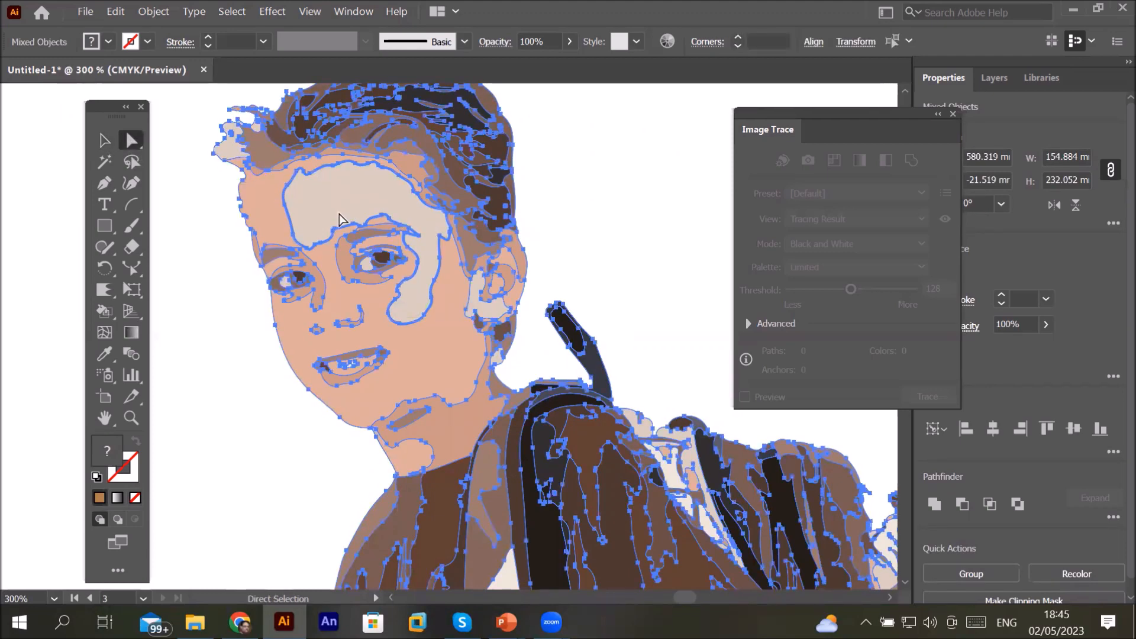
scroll(354, 208, "down", 4)
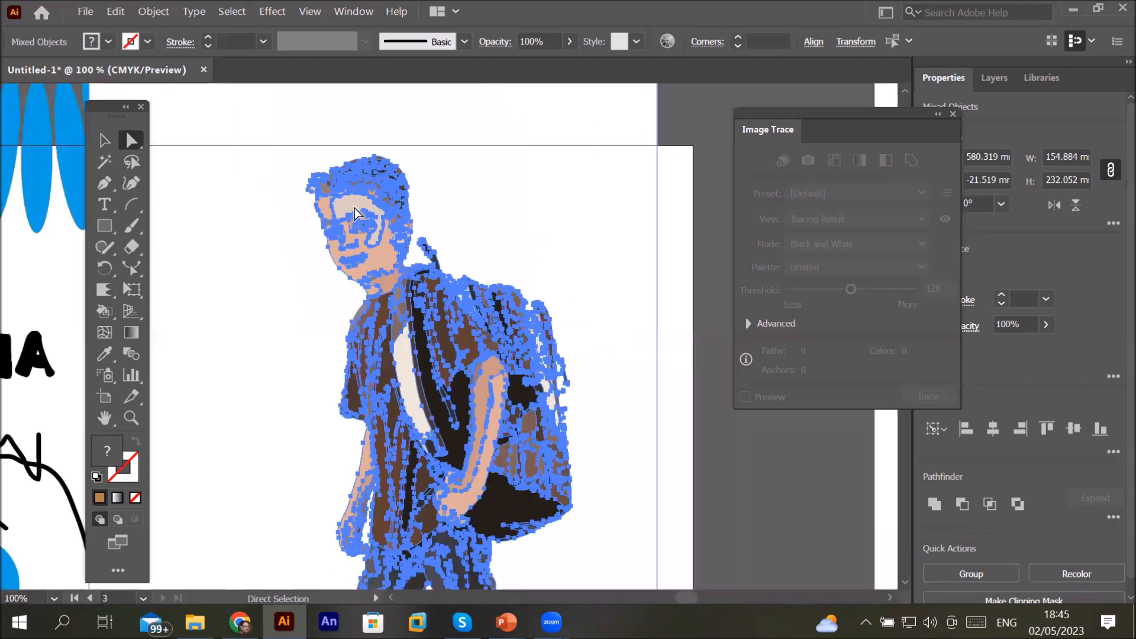
scroll(358, 210, "down", 1)
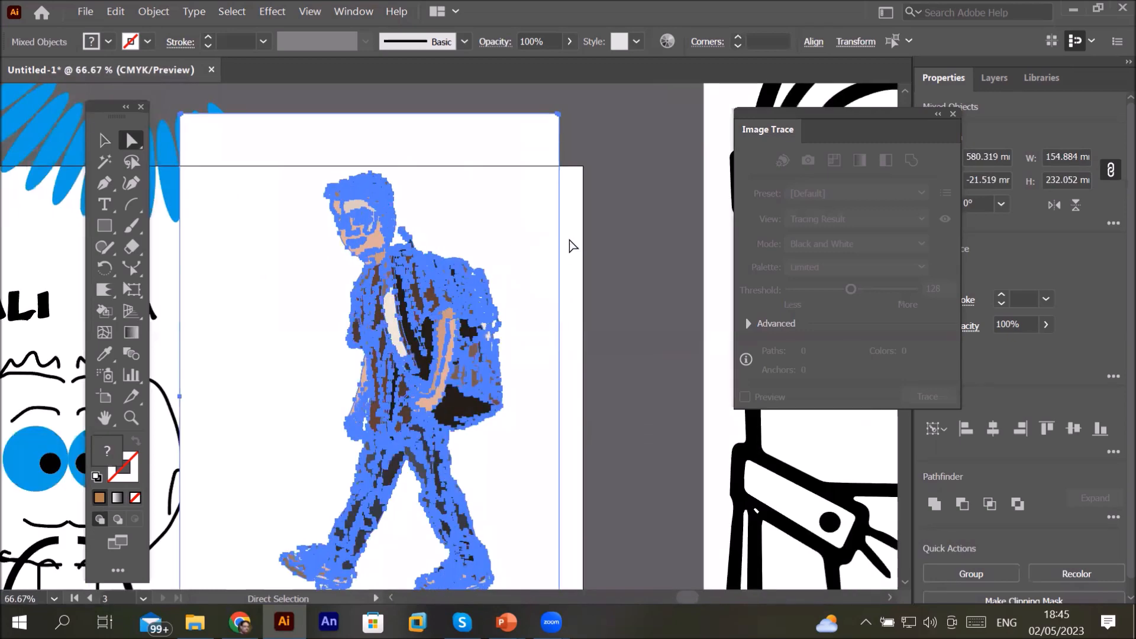
left_click(572, 246)
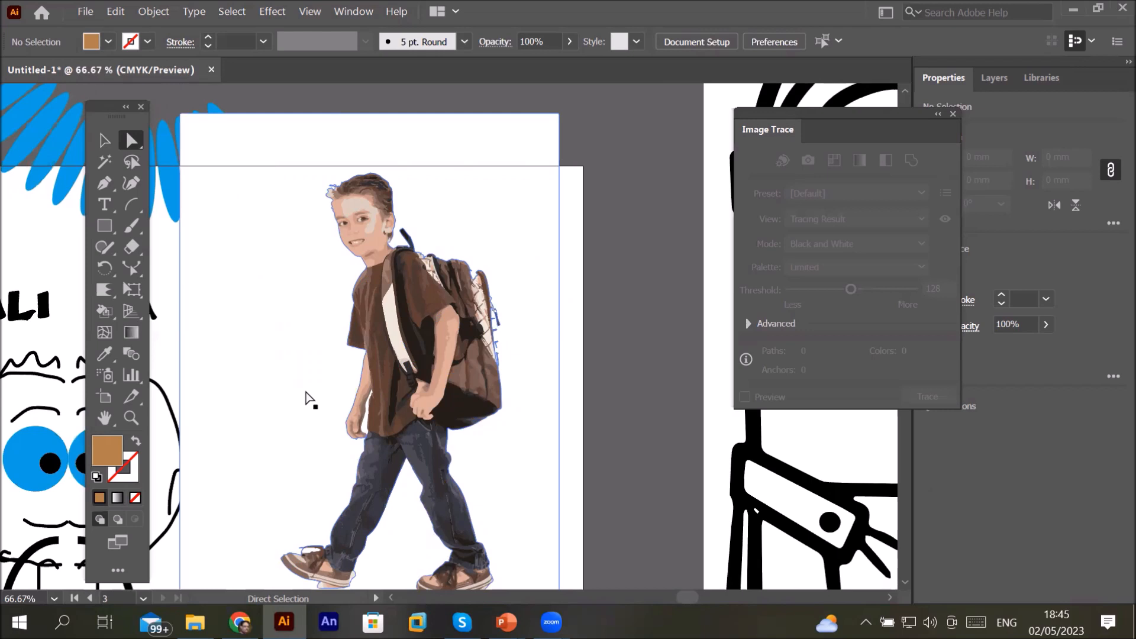
Step: Select the white background areas of the expanded boy artwork with the Magic Wand and delete them
left_click(104, 161)
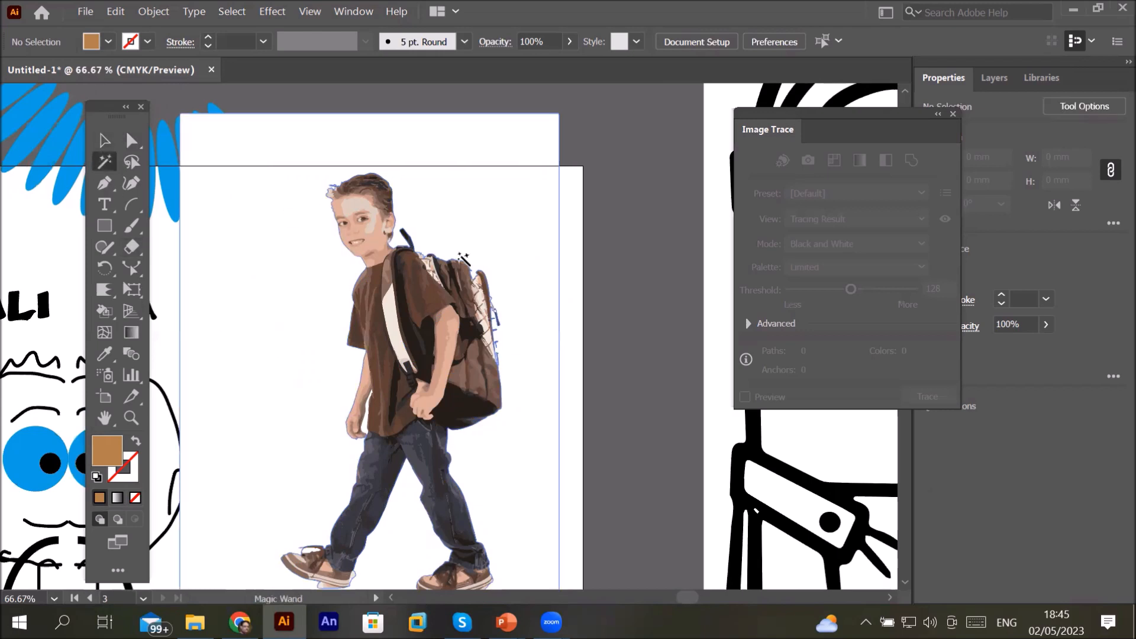
left_click(473, 223)
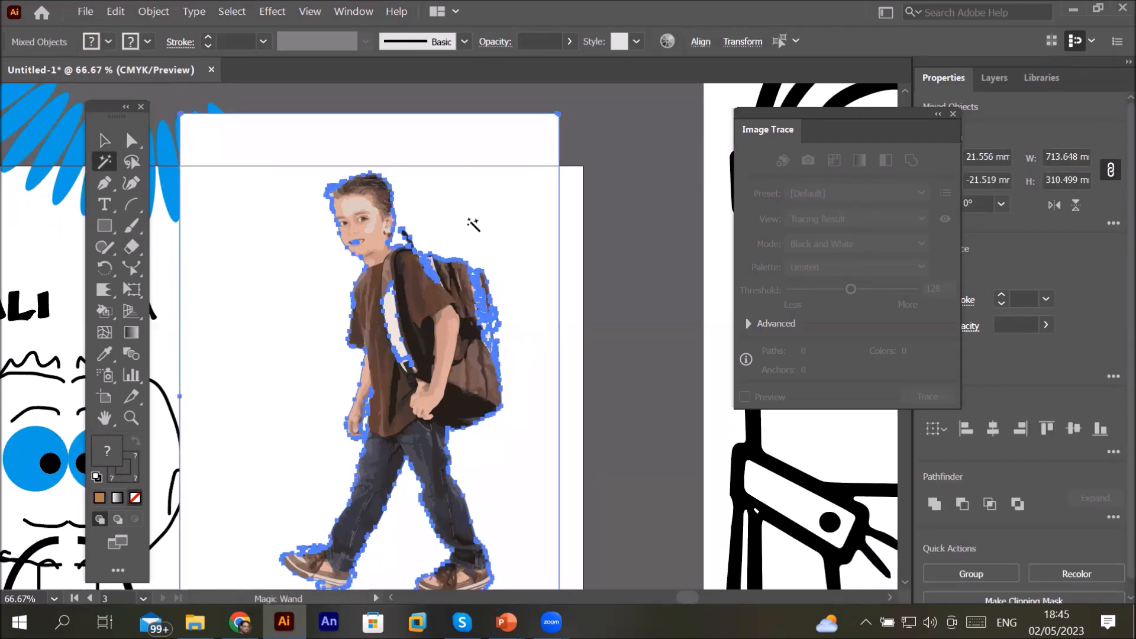
key("Delete")
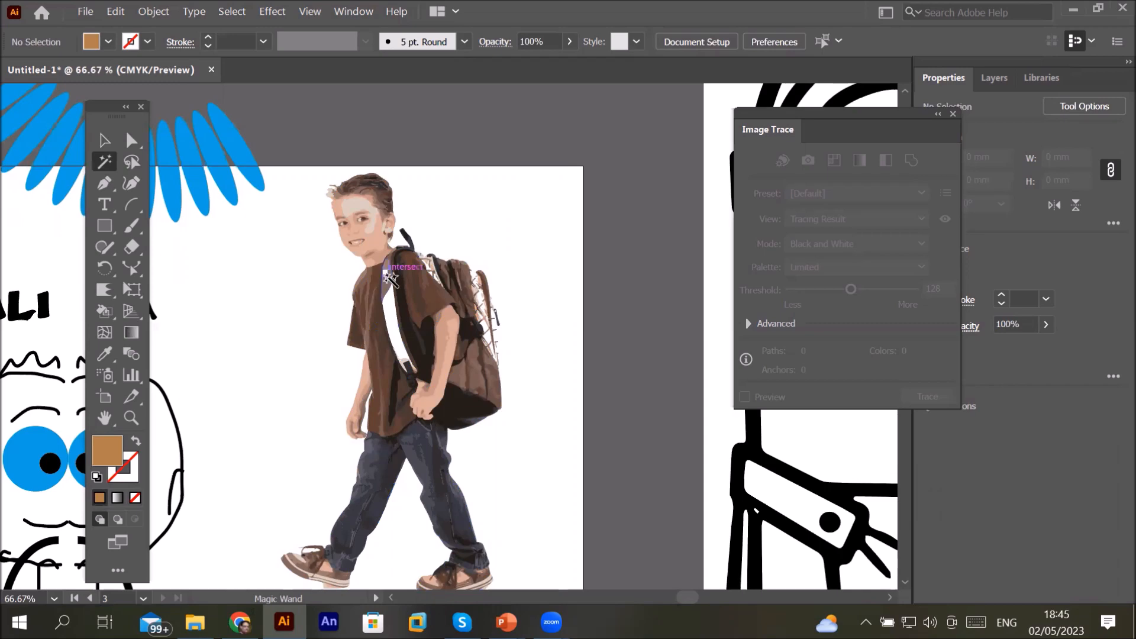
Step: Select the boy artwork and move it onto the orange Back to School artboard beside Mickey
scroll(386, 195, "down", 3)
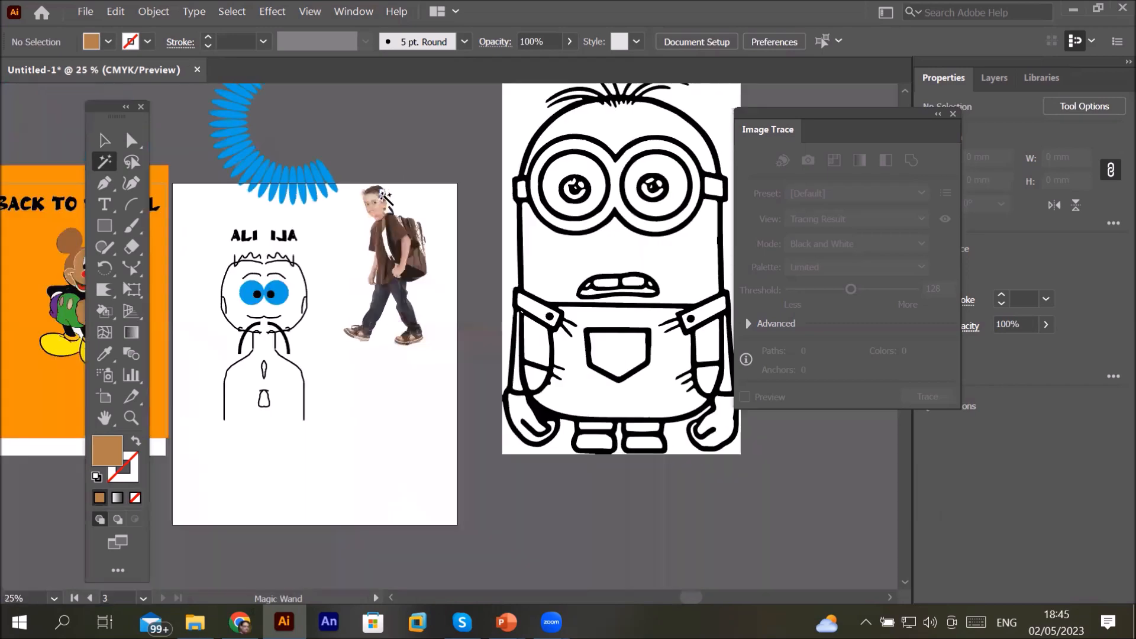
left_click(104, 140)
left_click_drag(340, 155, 470, 379)
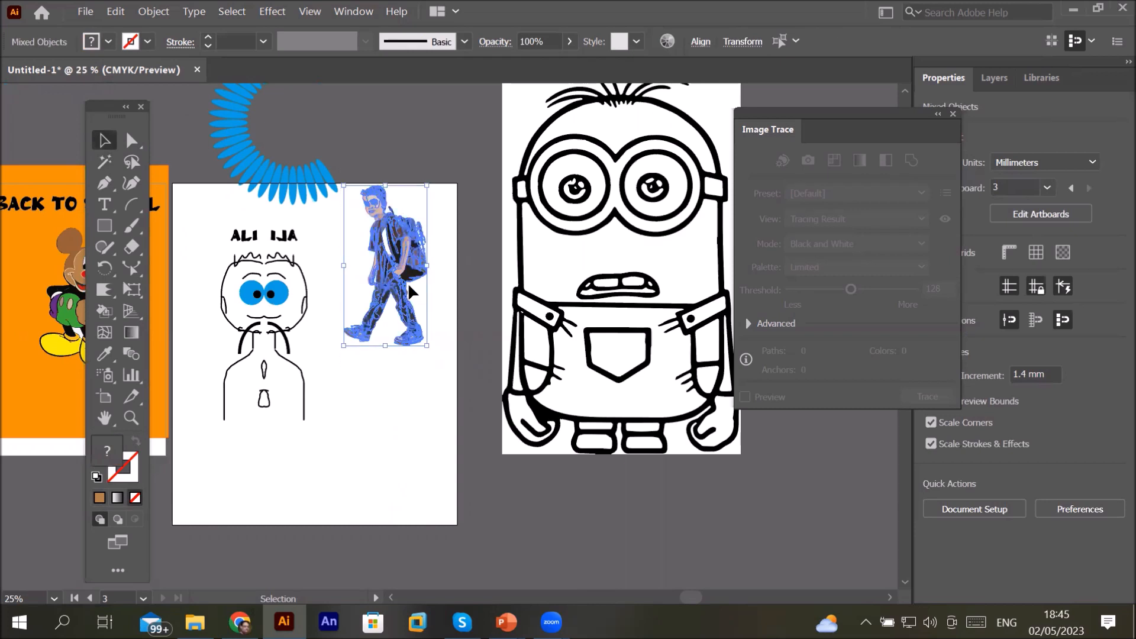
left_click_drag(408, 284, 32, 325)
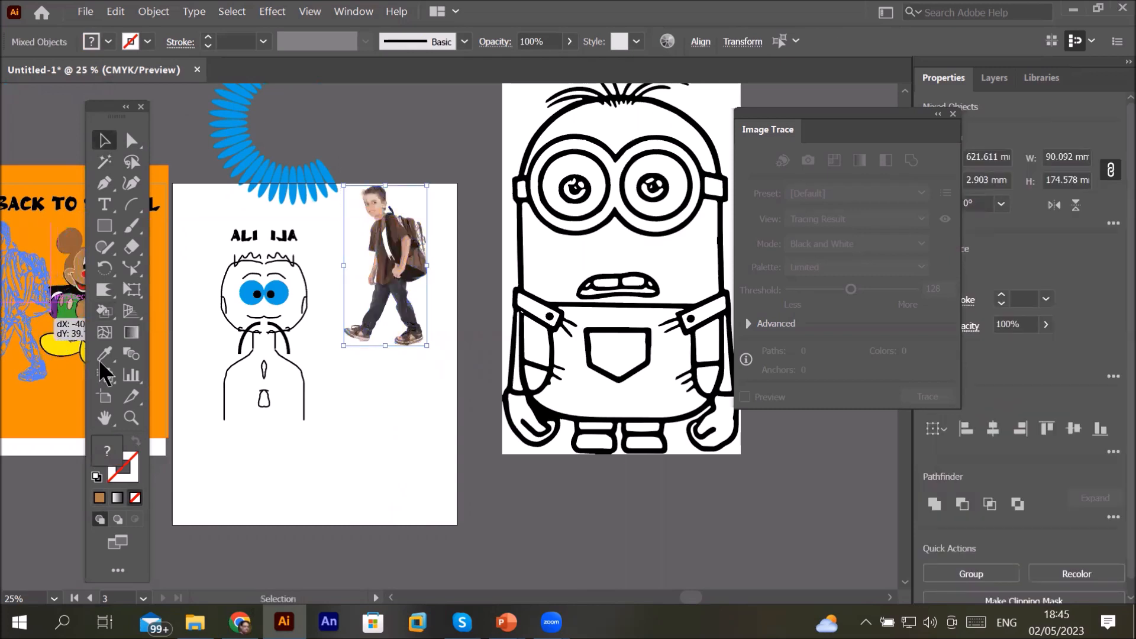
scroll(462, 560, "left", 10)
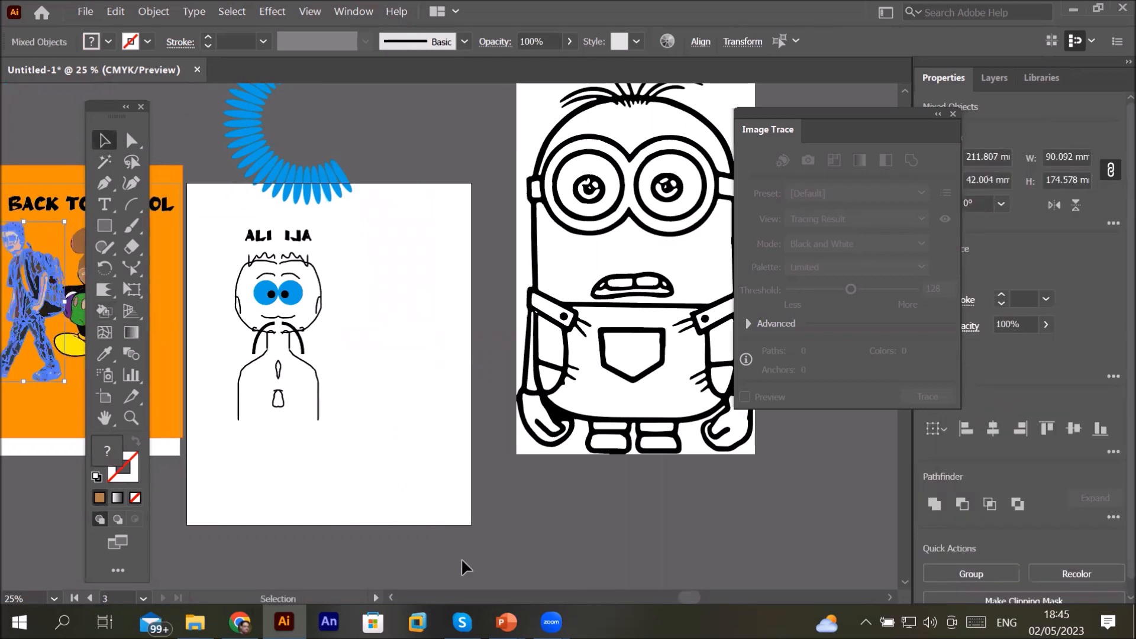
scroll(461, 559, "left", 6)
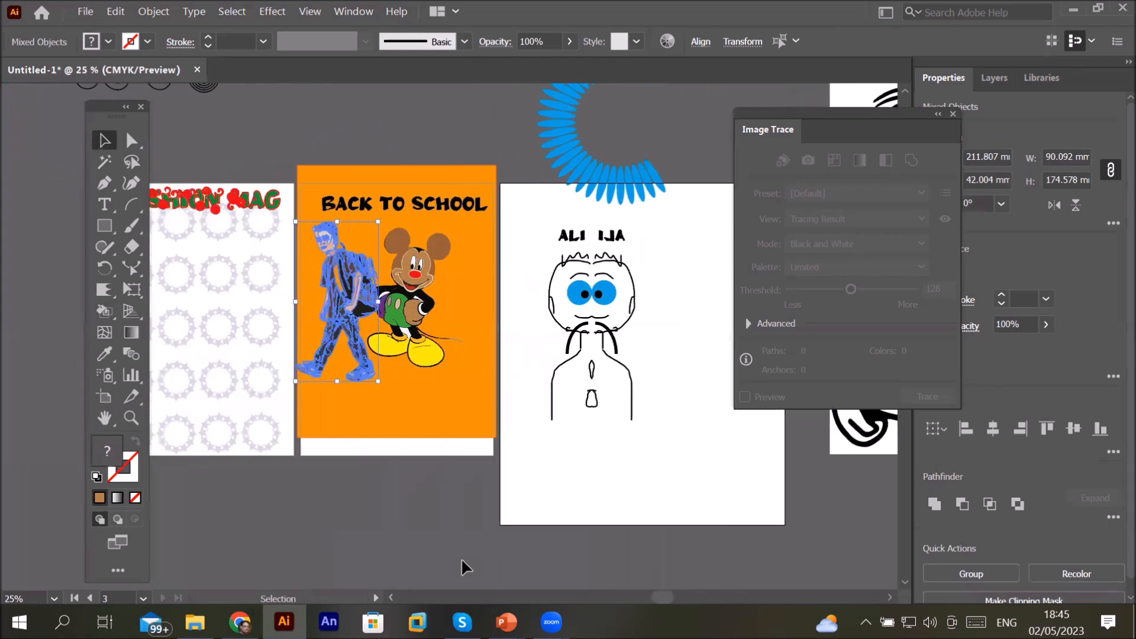
Step: Move the Mickey Mouse artwork down below the Back to School artboard
left_click(342, 486)
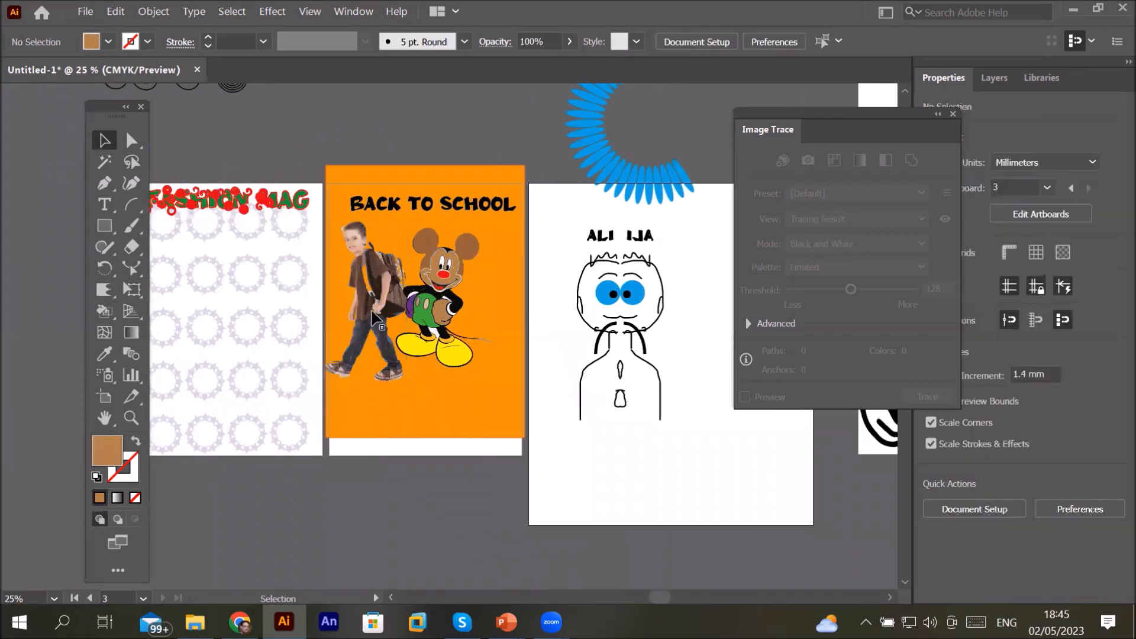
left_click_drag(444, 264, 453, 480)
scroll(357, 246, "up", 5)
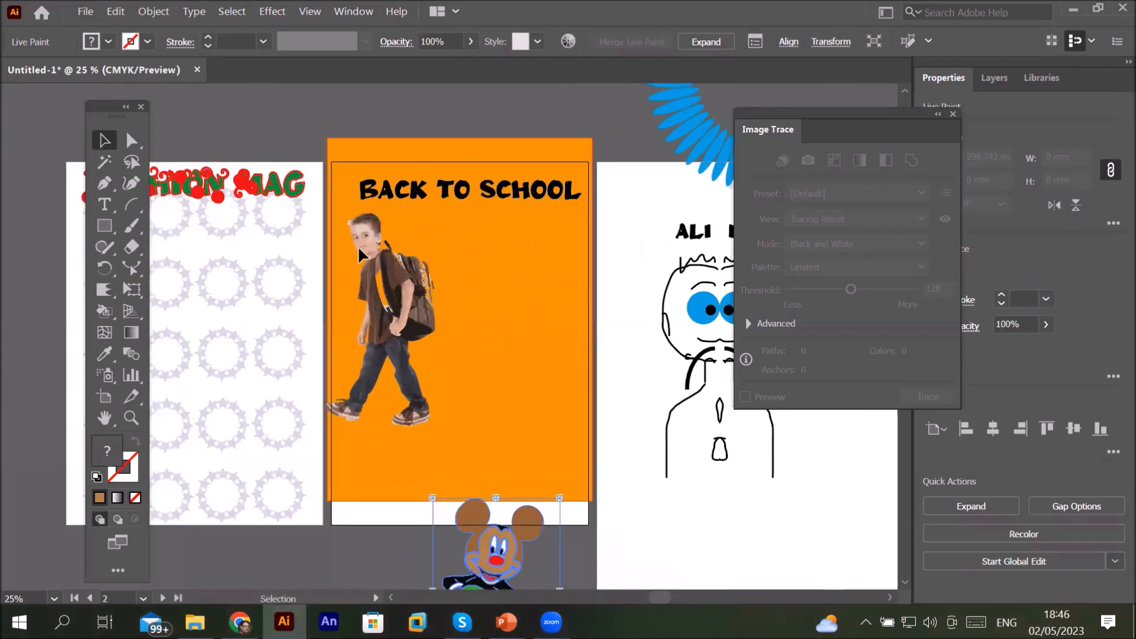
scroll(358, 246, "down", 5)
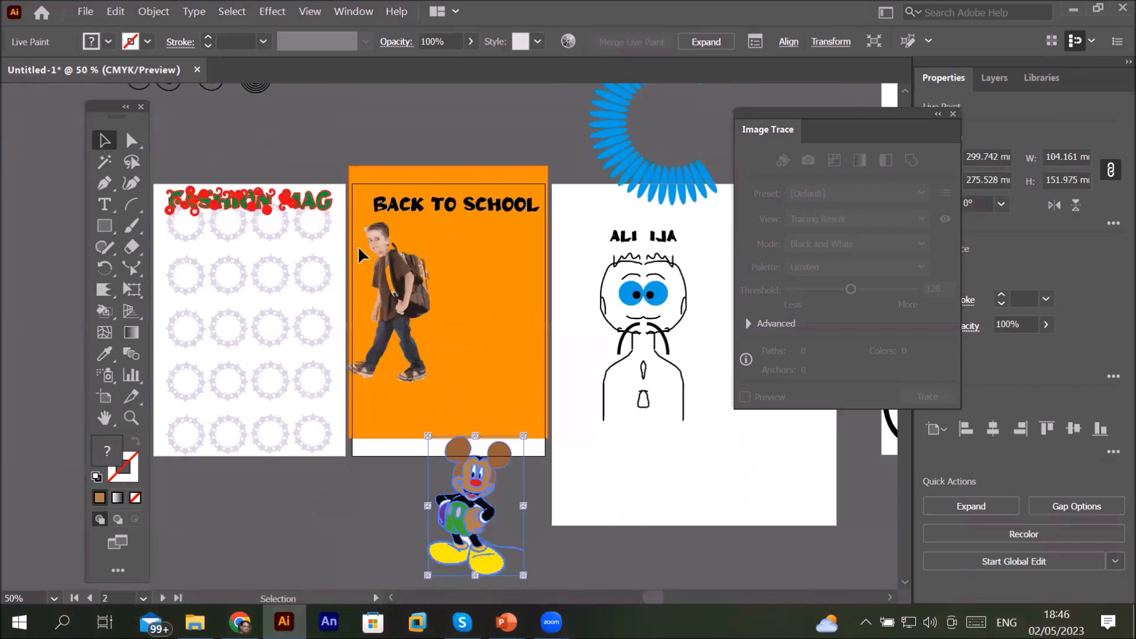
scroll(357, 247, "up", 2)
scroll(375, 246, "up", 1)
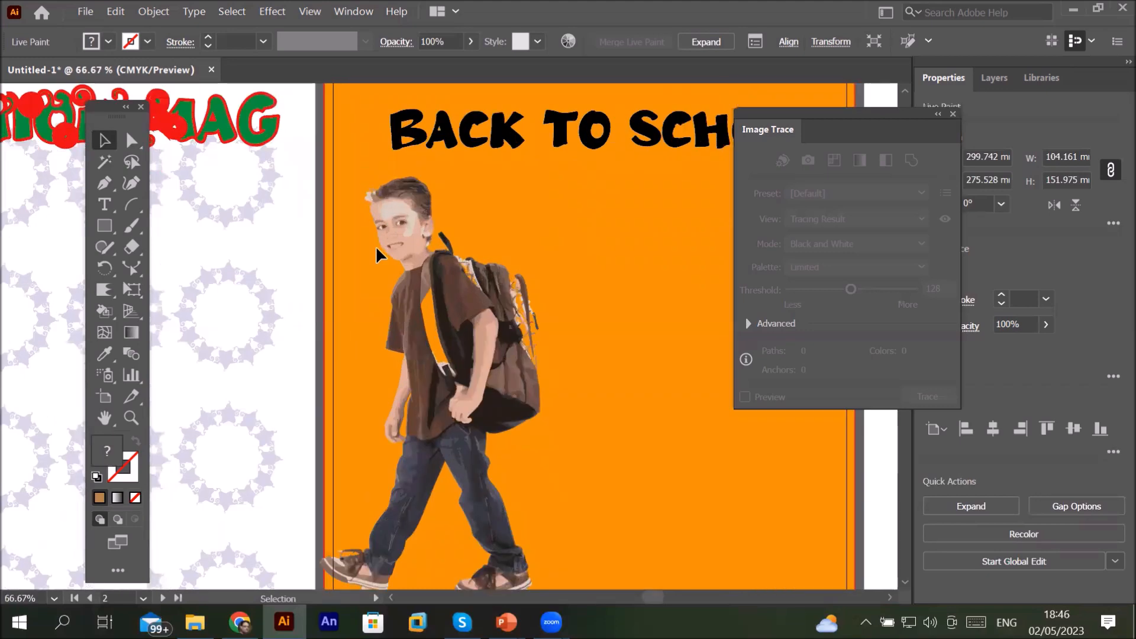
scroll(375, 246, "up", 1)
scroll(375, 246, "down", 2)
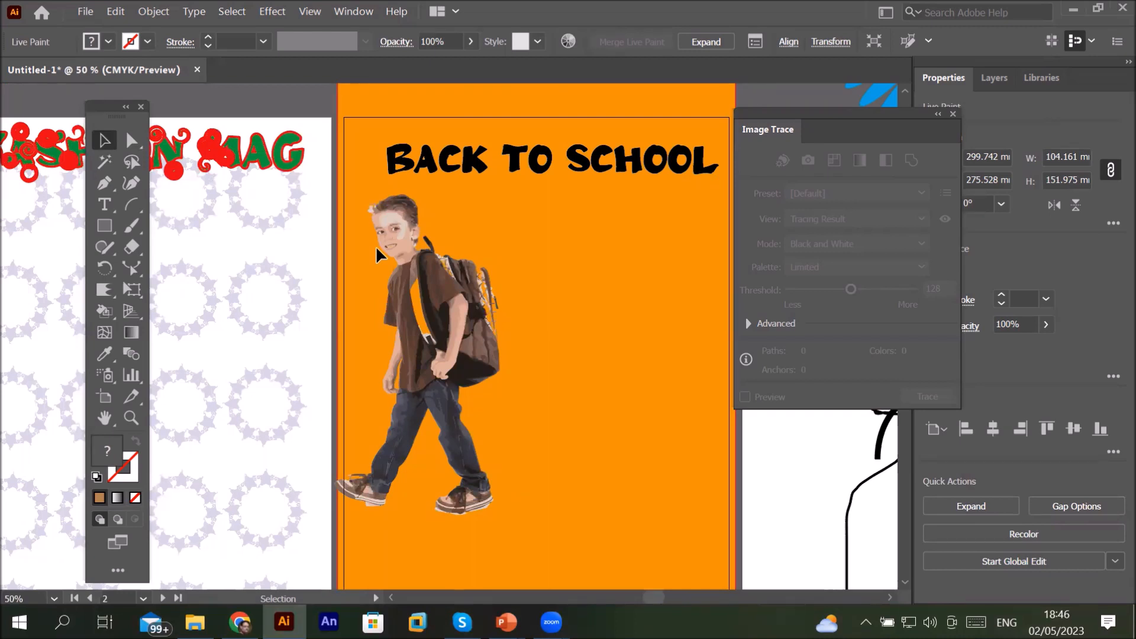
Step: Place pngwing.com (3).png from the Transparent PNG folder onto the orange artboard at about 83 × 119 mm
left_click(81, 15)
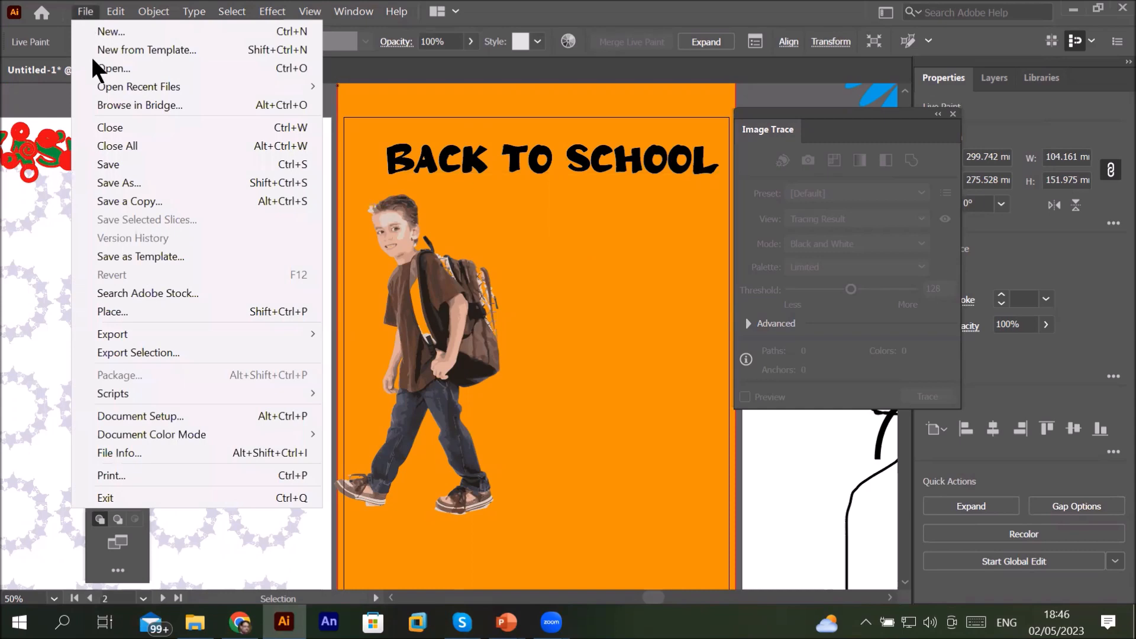
left_click(153, 310)
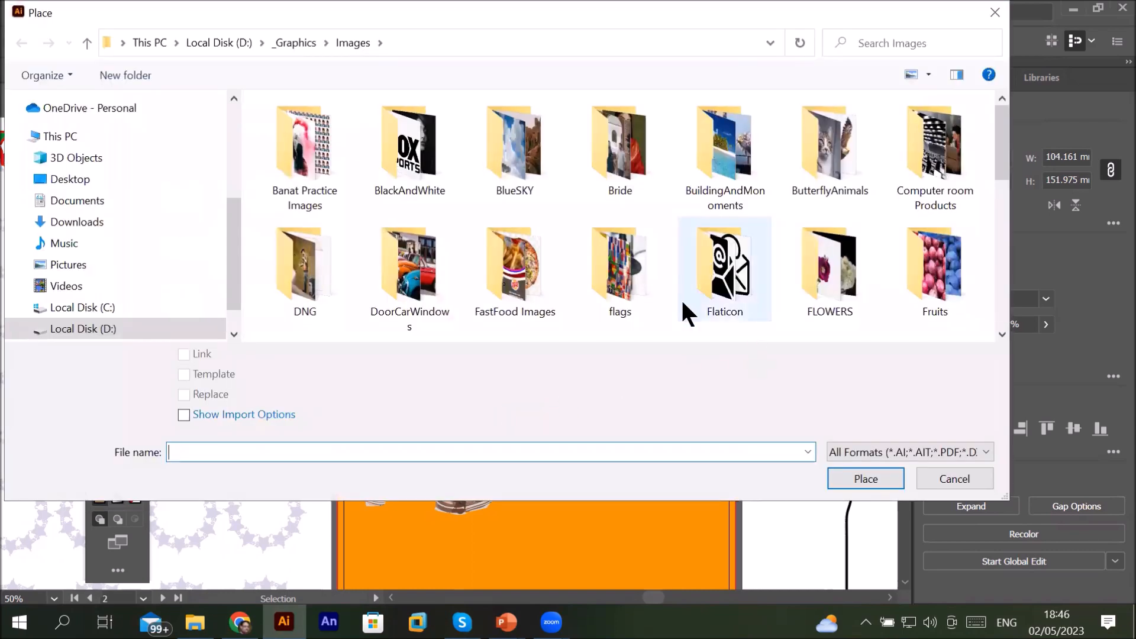
scroll(682, 303, "down", 1)
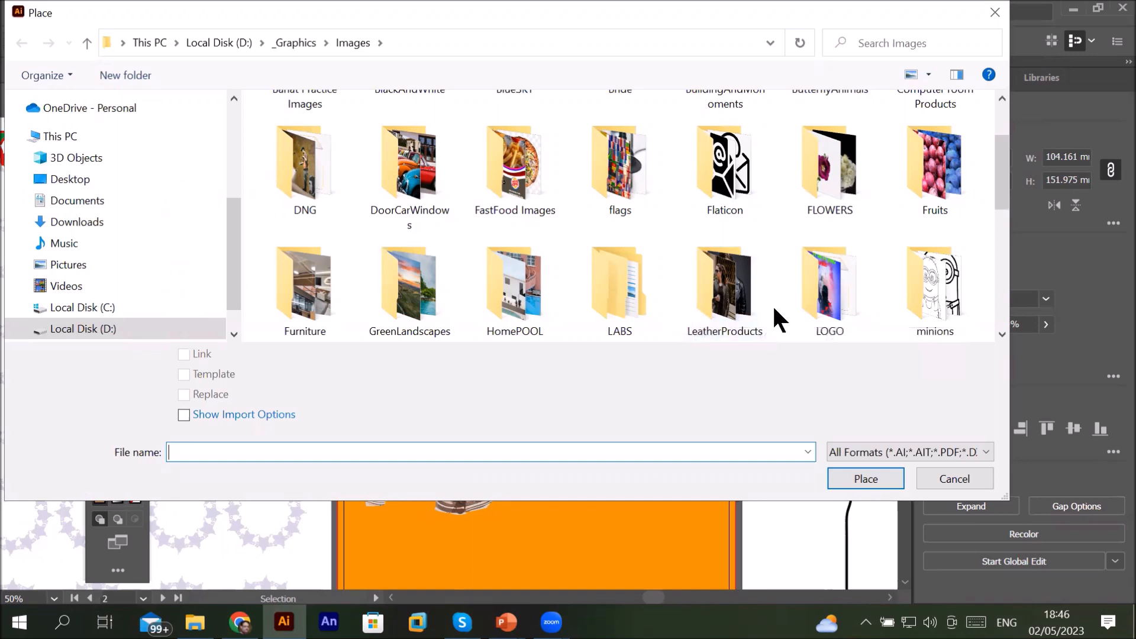
scroll(776, 309, "down", 2)
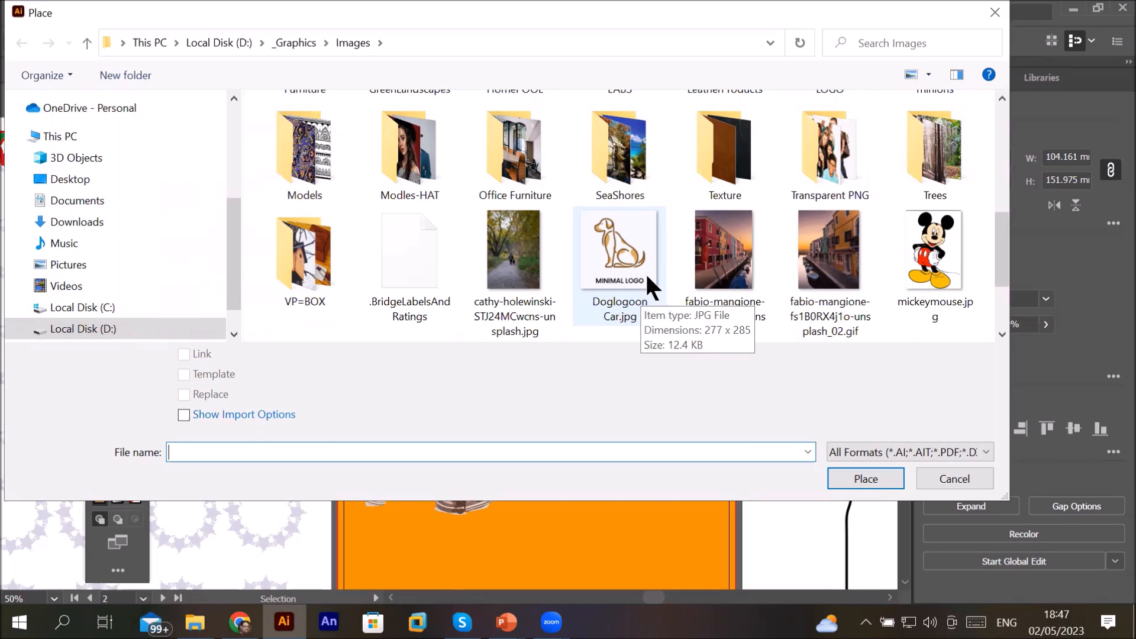
double_click(820, 158)
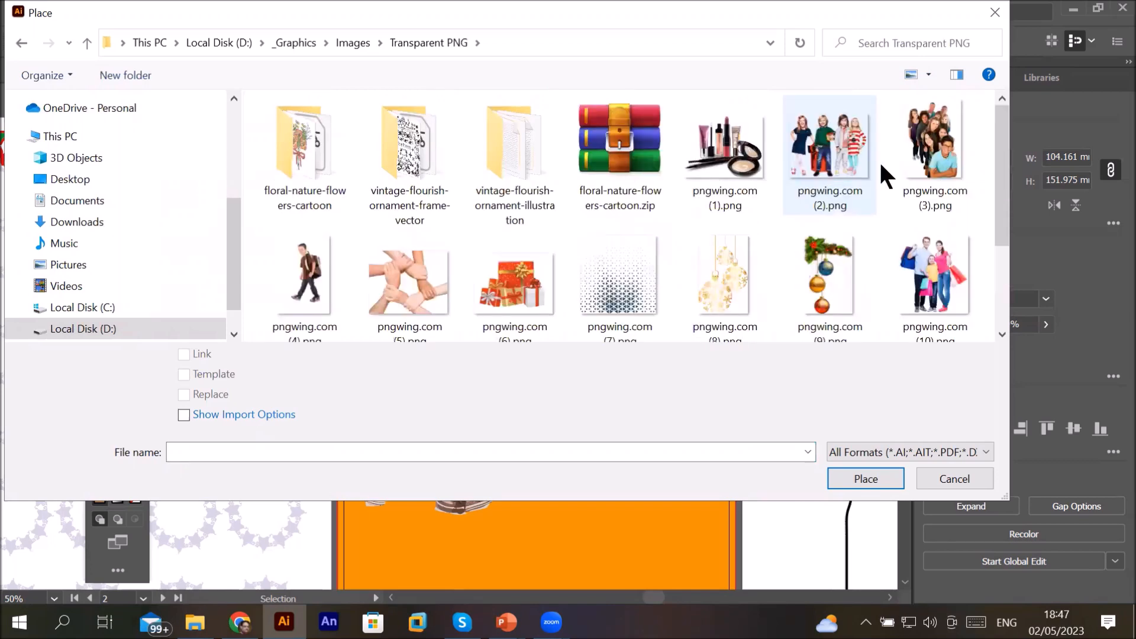
double_click(930, 152)
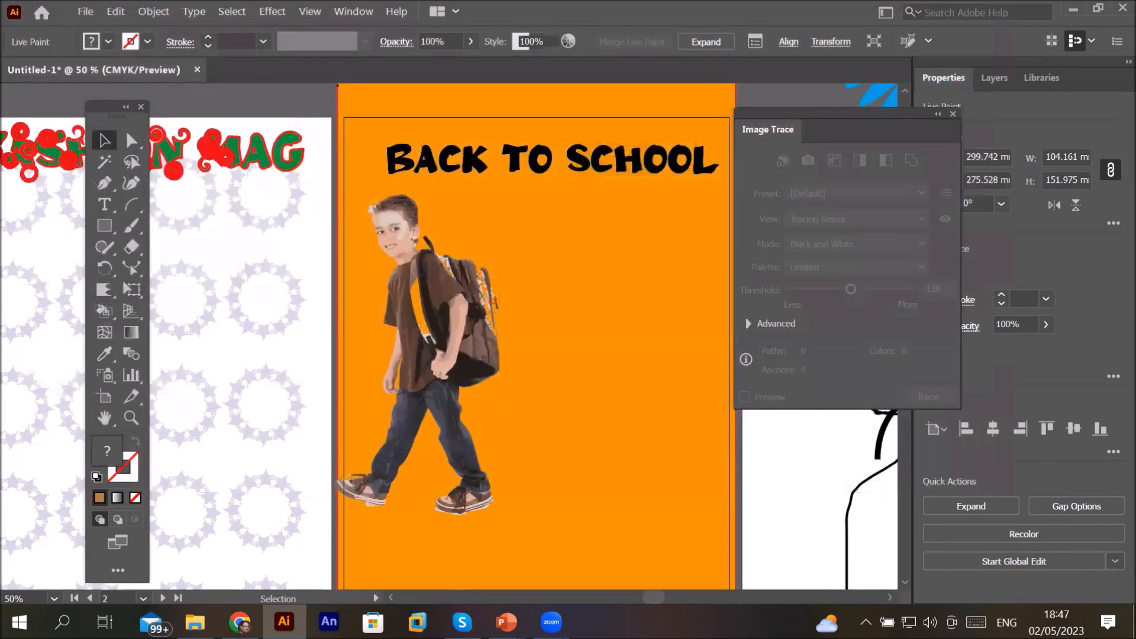
left_click_drag(519, 235, 671, 464)
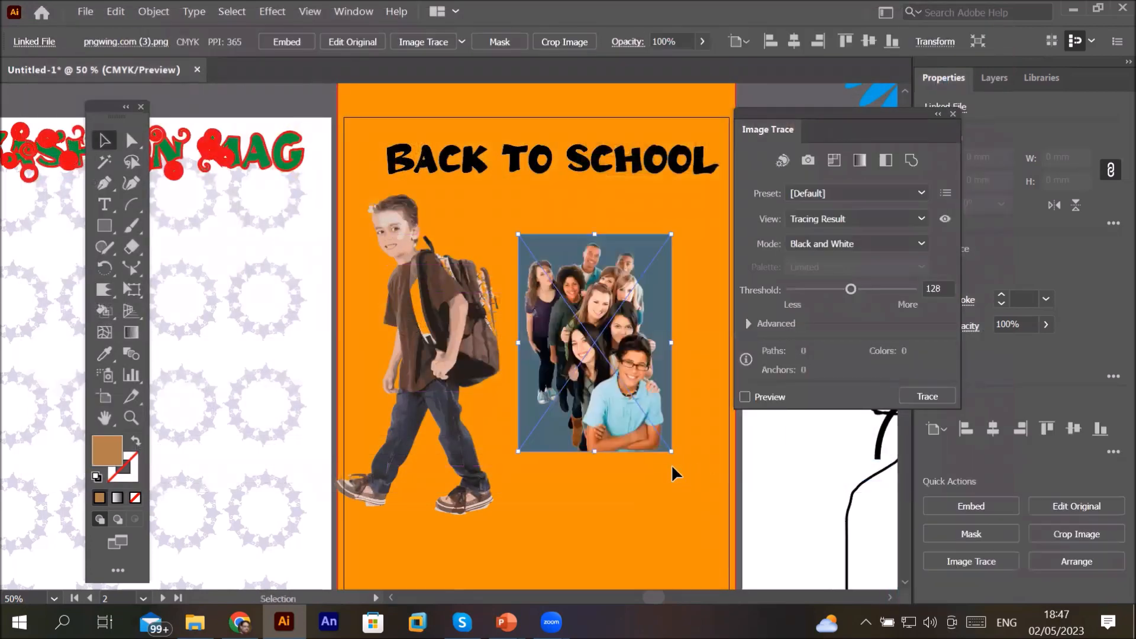
Step: Select the placed group photo and embed it in the document
left_click(651, 222)
scroll(702, 232, "up", 2)
scroll(702, 232, "down", 2)
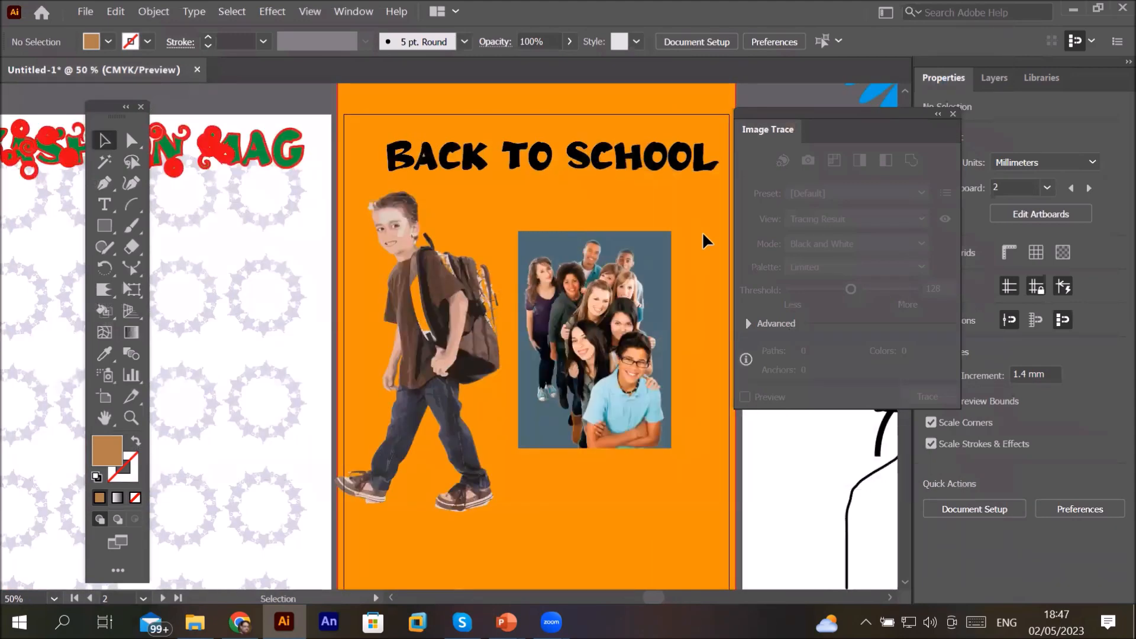
left_click(603, 267)
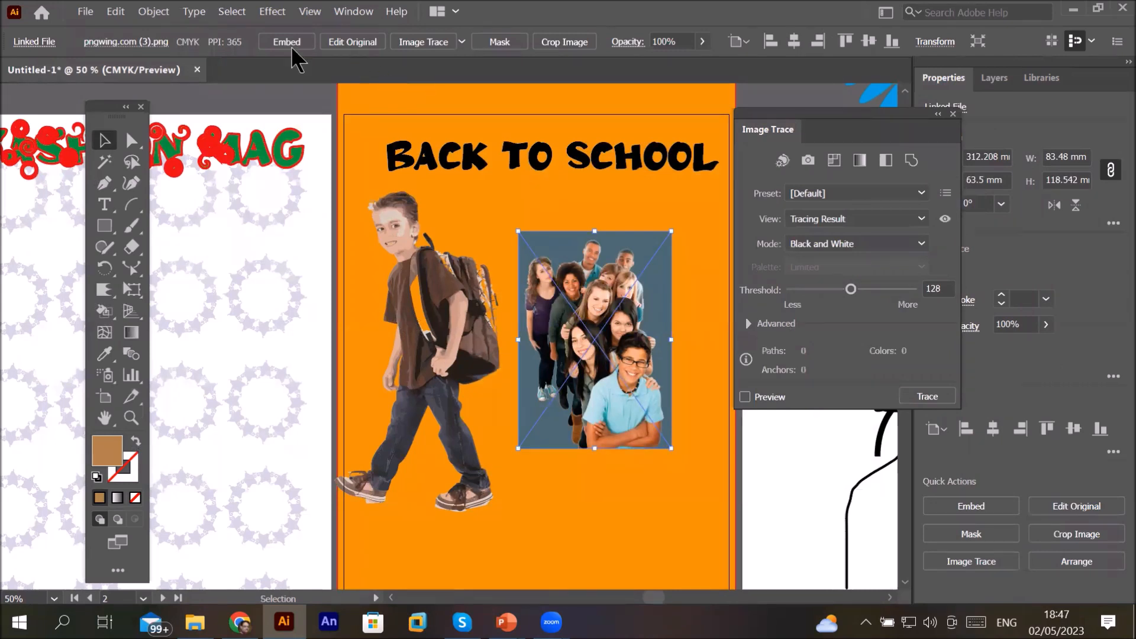
left_click(274, 43)
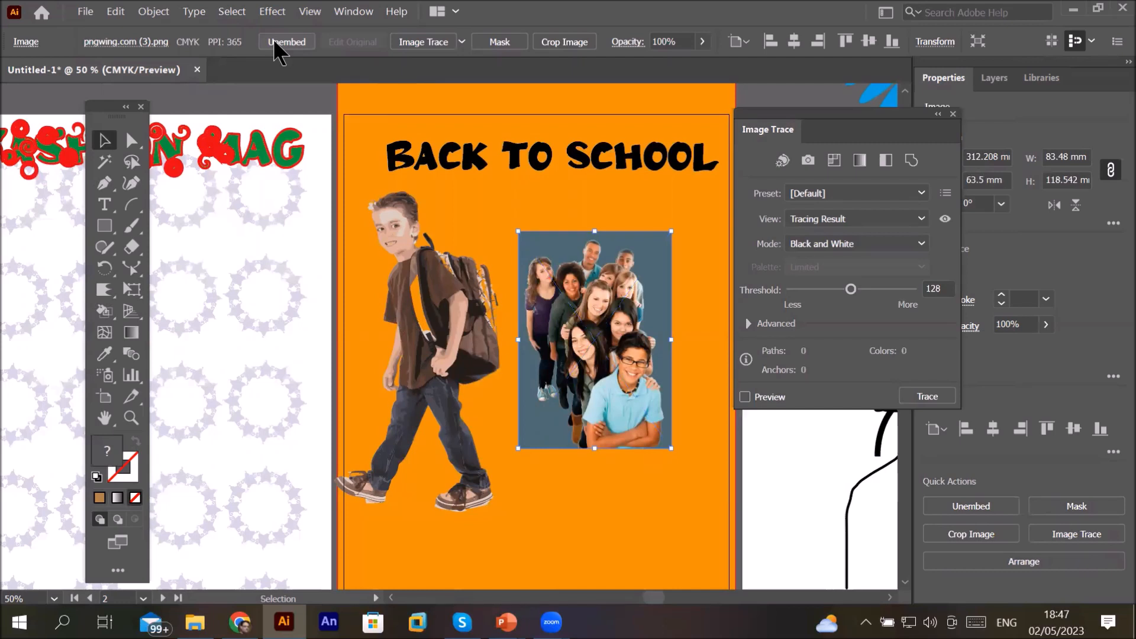
Step: Choose the Line Art trace preset for the group photo and turn on the trace preview
left_click(462, 42)
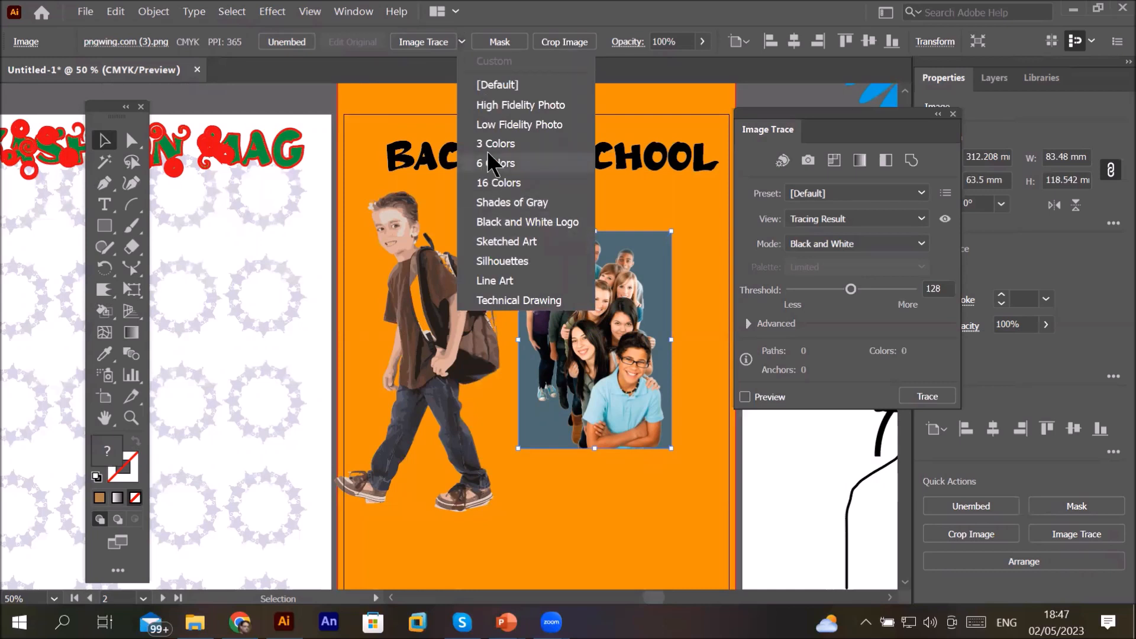
left_click(919, 192)
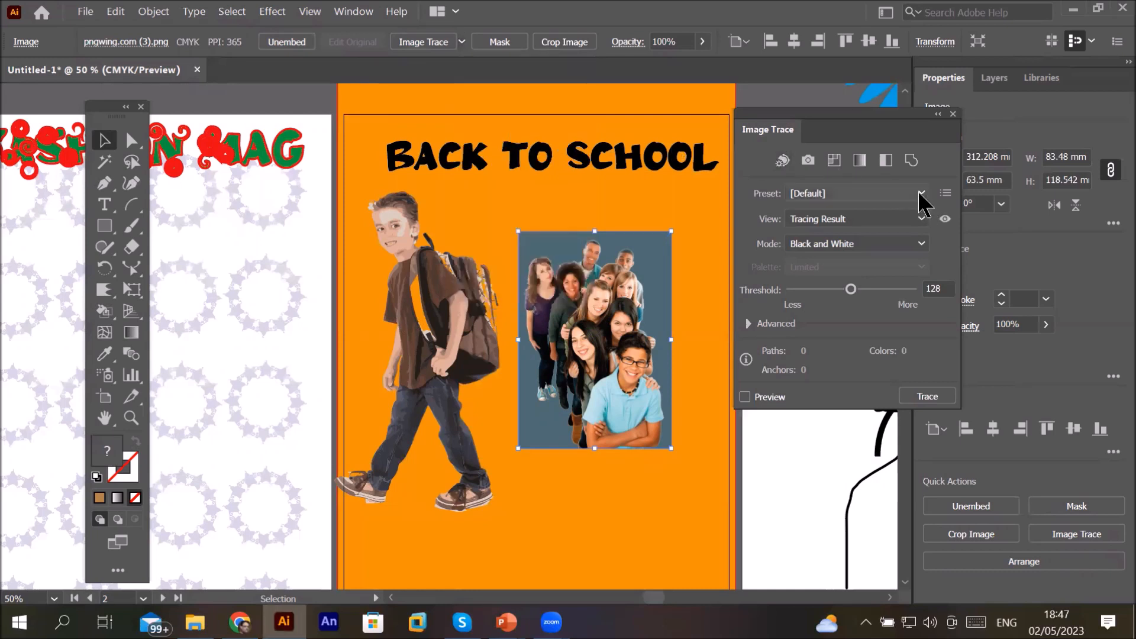
left_click(919, 193)
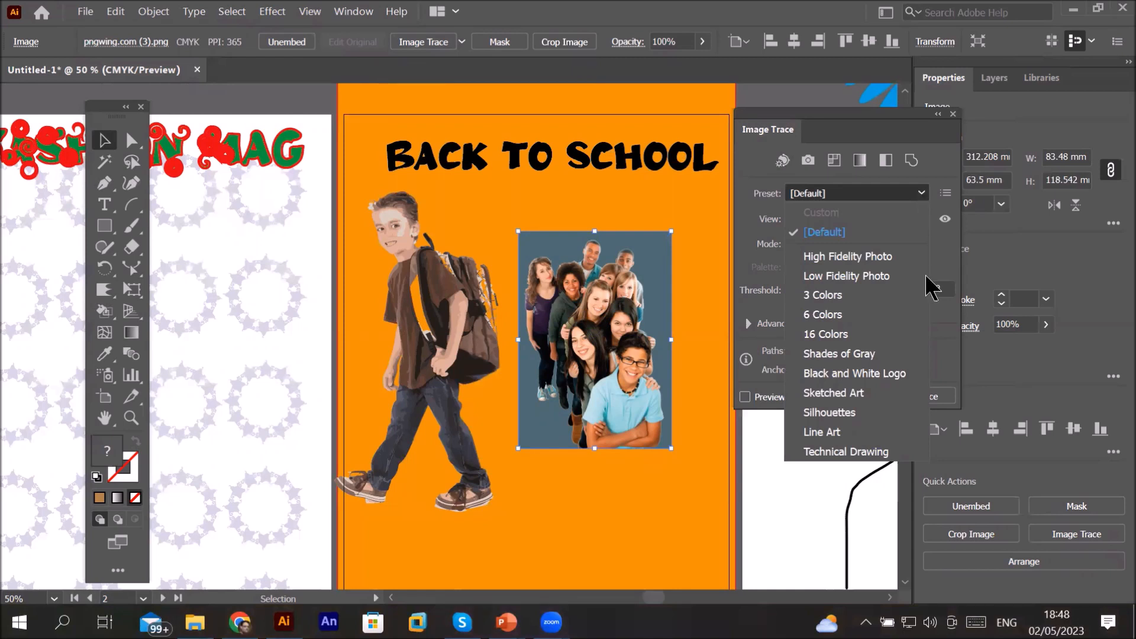
left_click(839, 426)
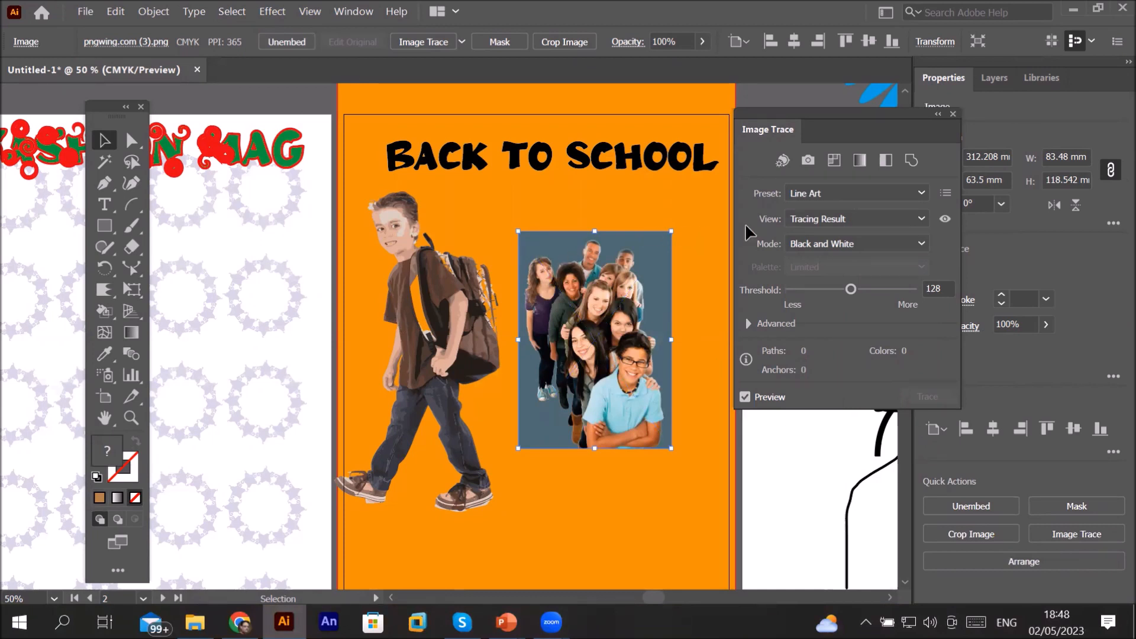
left_click(745, 397)
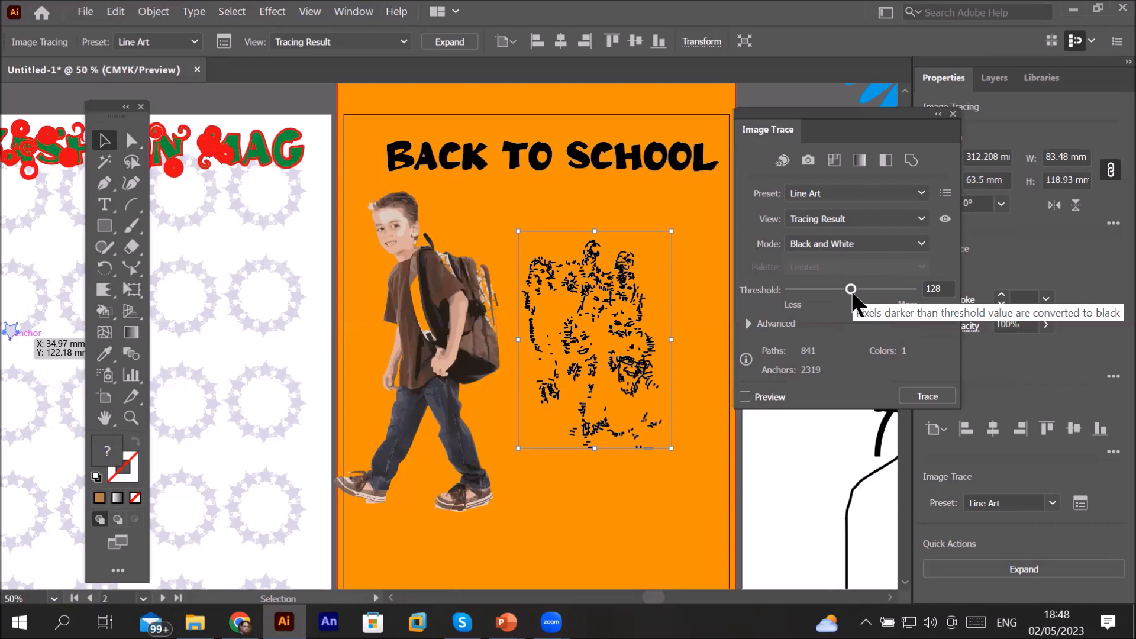
Step: Set the trace threshold to 175 and switch the trace mode to Color with preview enabled
left_click_drag(853, 294, 876, 296)
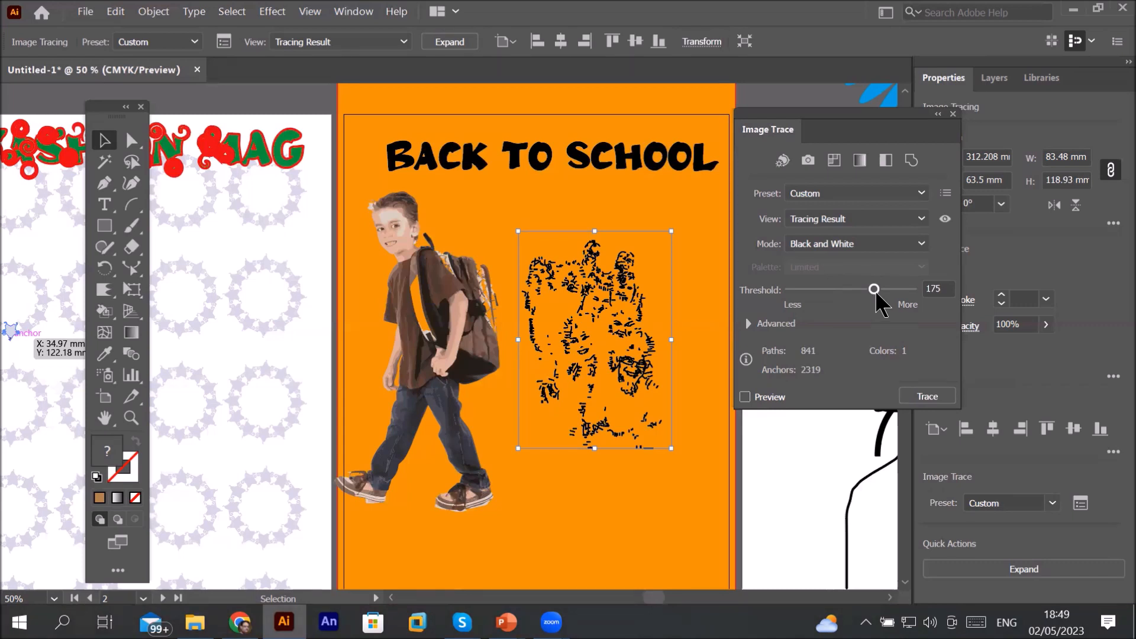
left_click(919, 248)
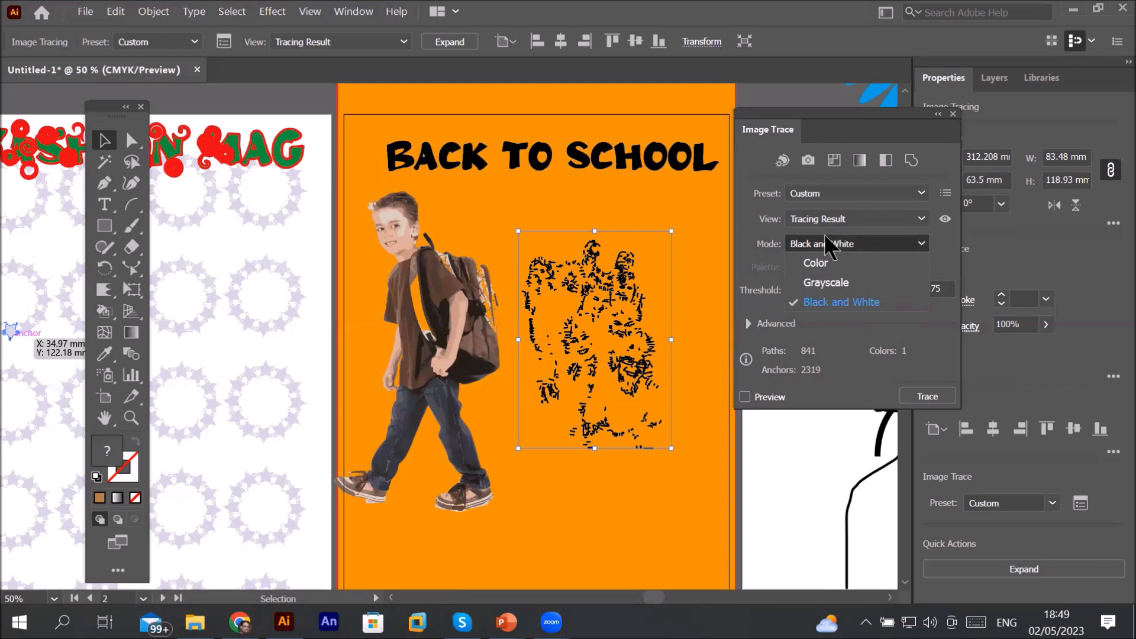
left_click(819, 266)
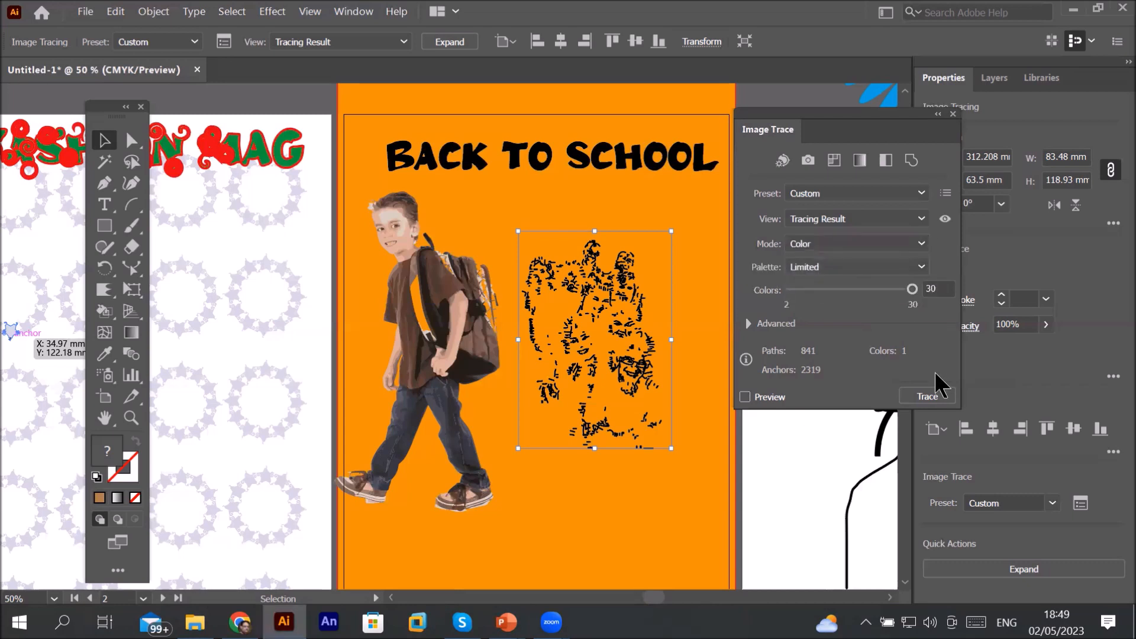
left_click(745, 398)
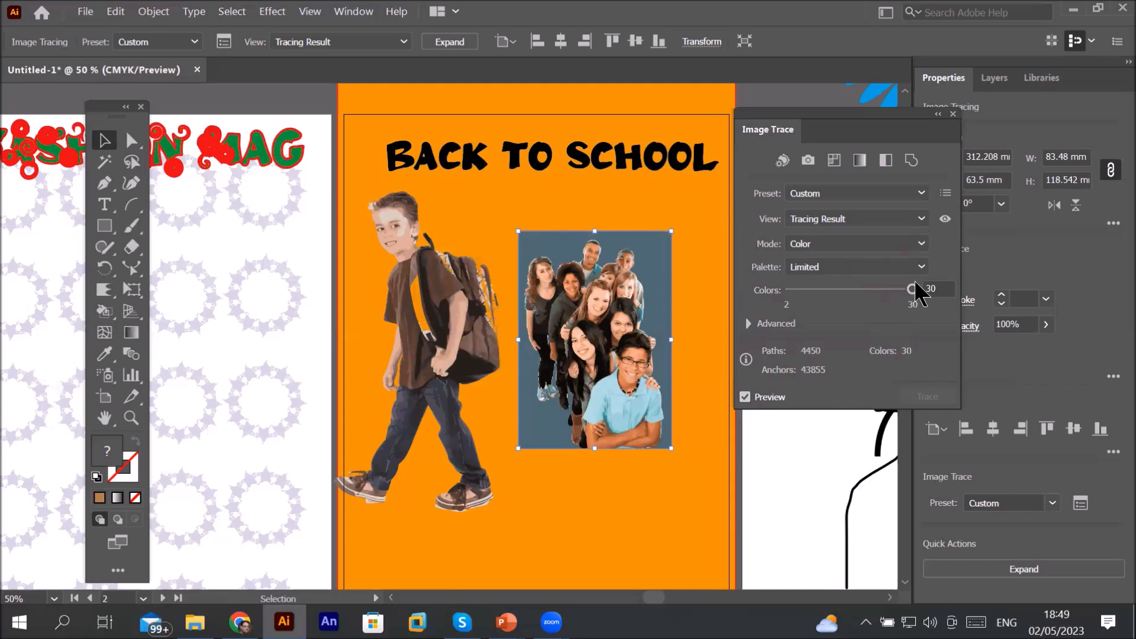
Step: Reduce the trace colours to 7 and open the Advanced trace options
left_click_drag(912, 290, 855, 290)
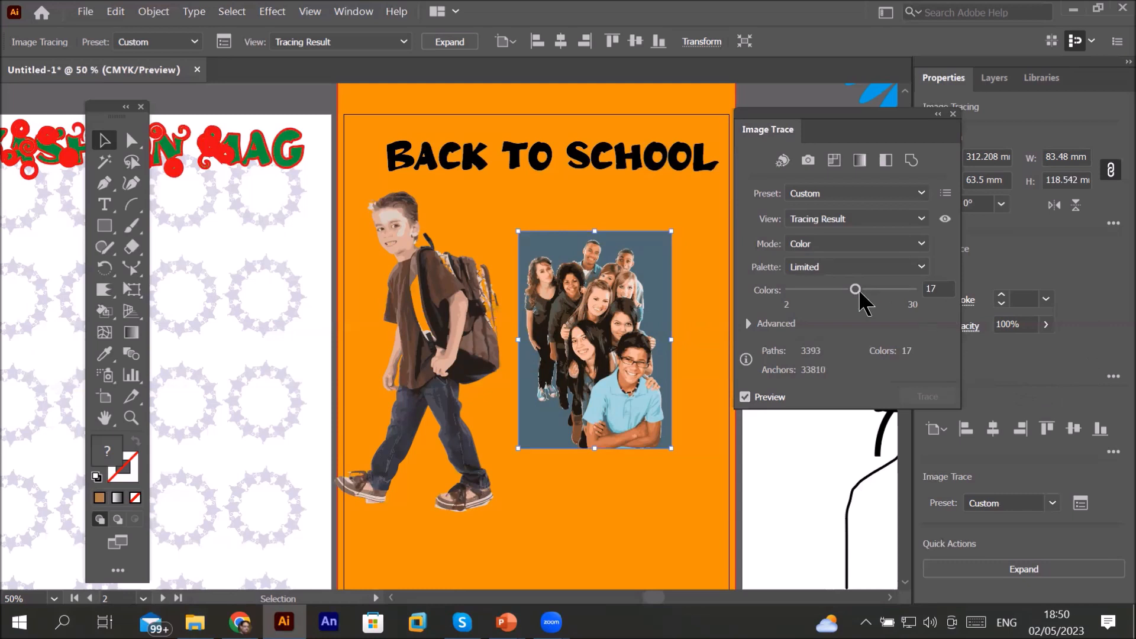
left_click_drag(856, 289, 812, 290)
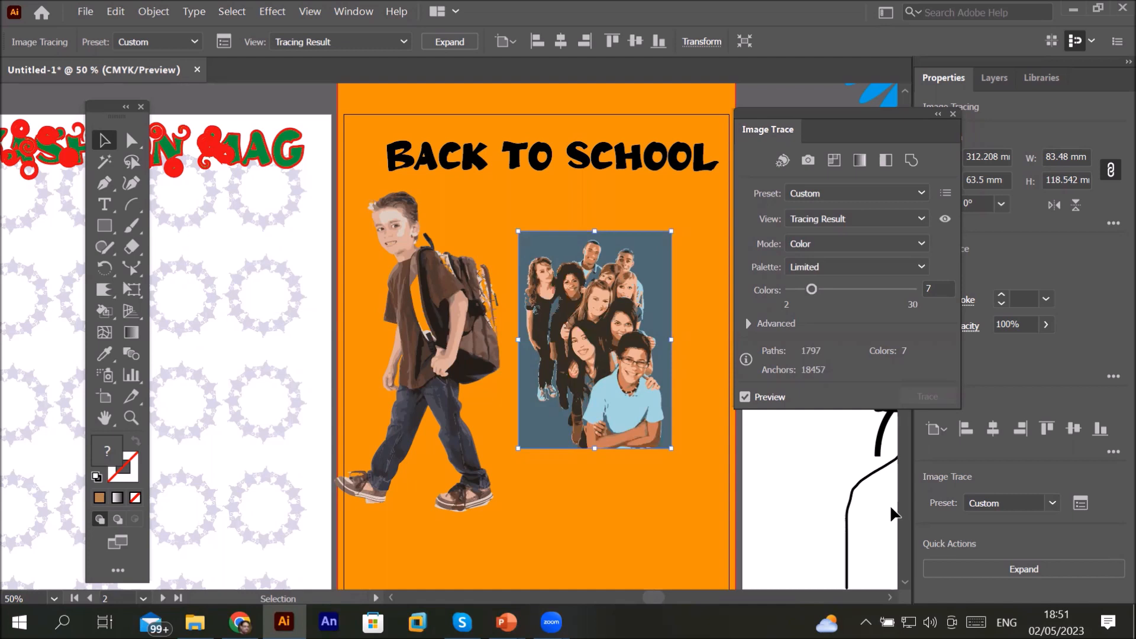
left_click(747, 324)
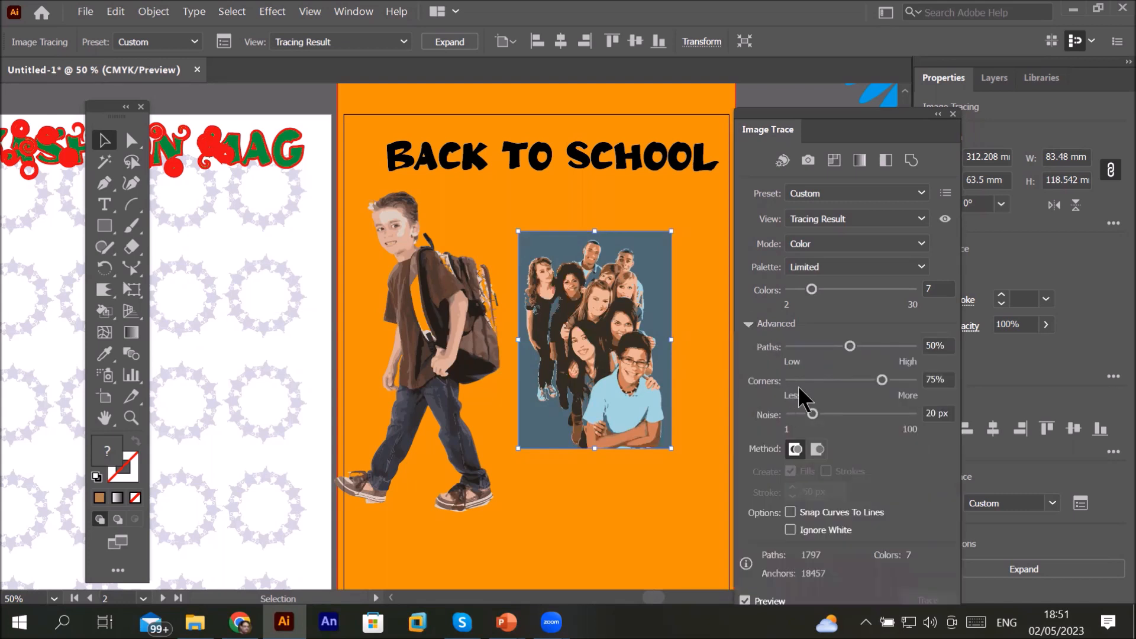
Step: Lower the trace Paths setting to 18%
left_click(849, 347)
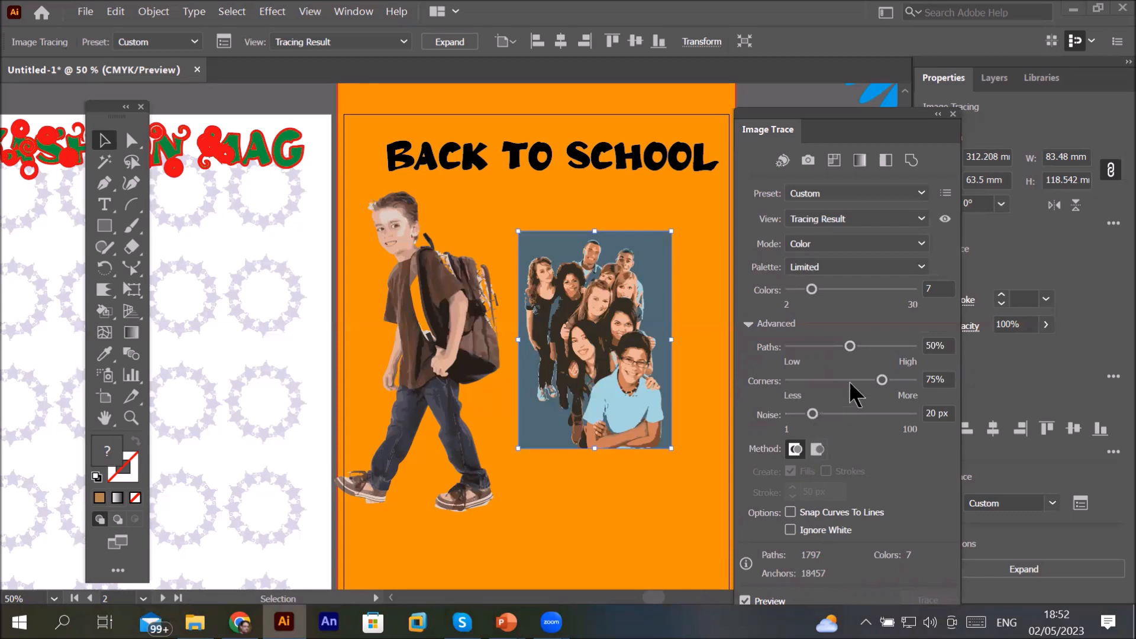
left_click_drag(850, 345, 812, 347)
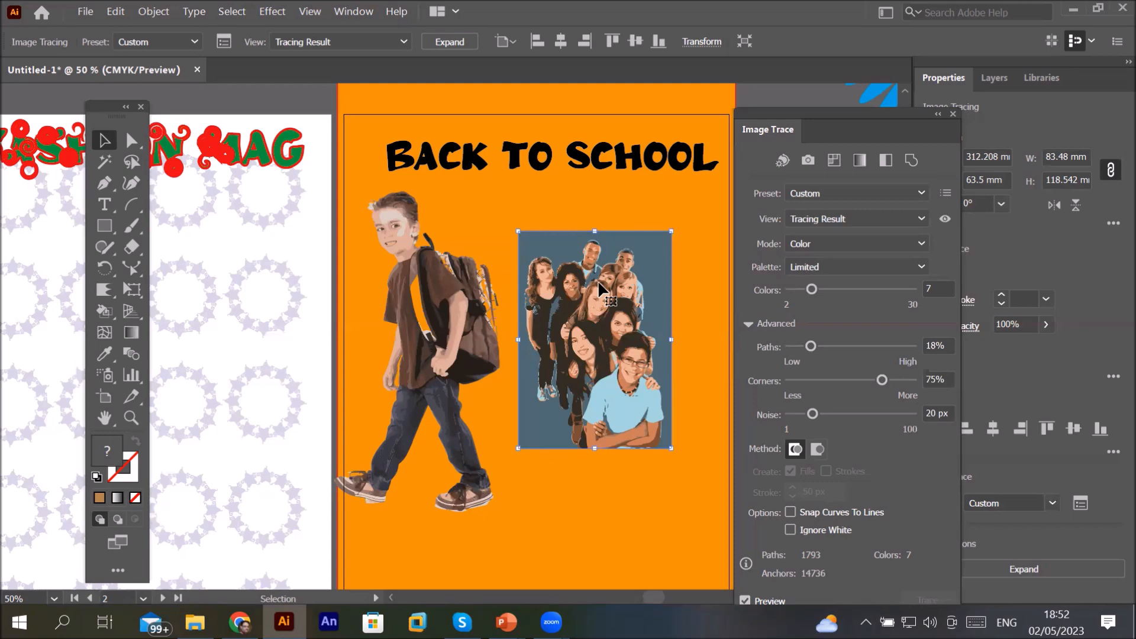
Step: Raise the trace Corners setting to 95% while inspecting the traced photo up close
scroll(638, 311, "up", 4)
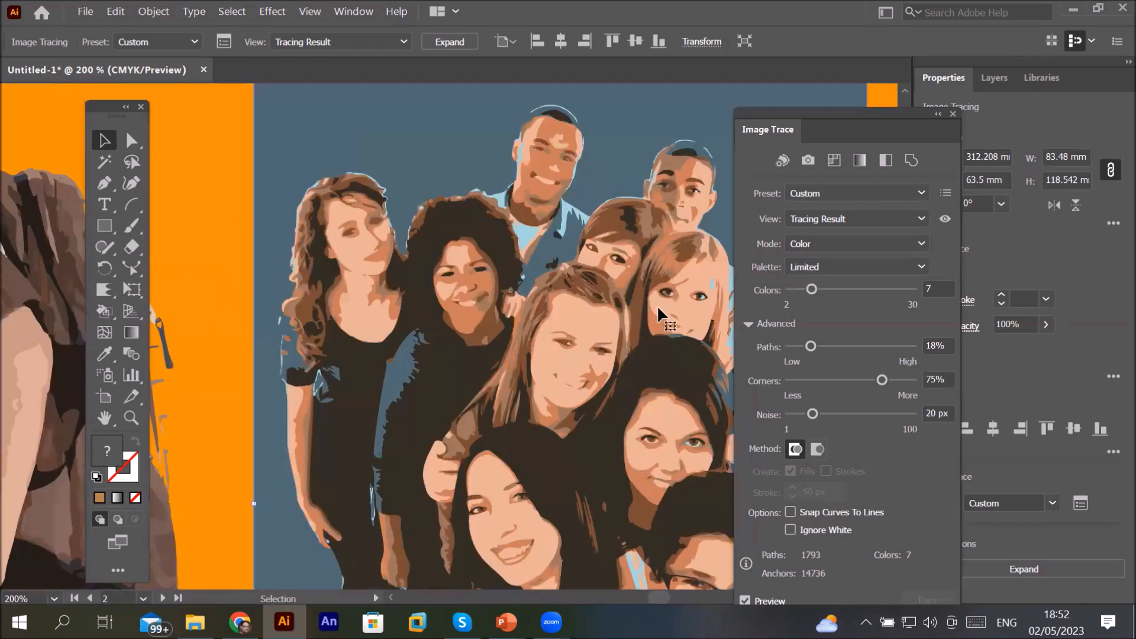
scroll(659, 309, "up", 2)
scroll(658, 309, "down", 1)
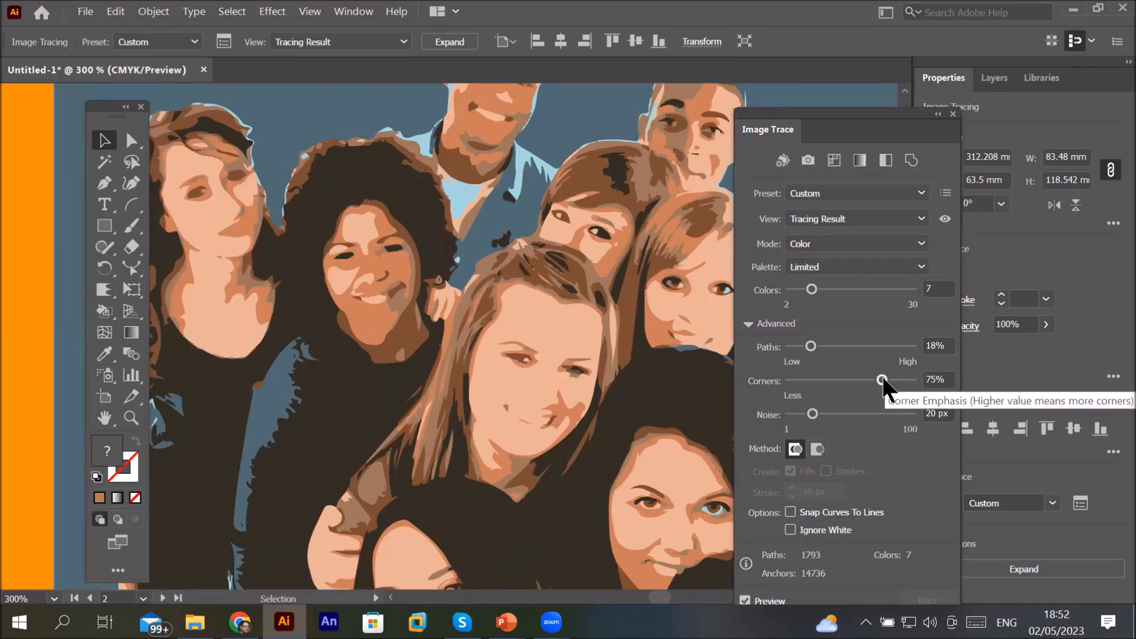
left_click_drag(882, 380, 906, 382)
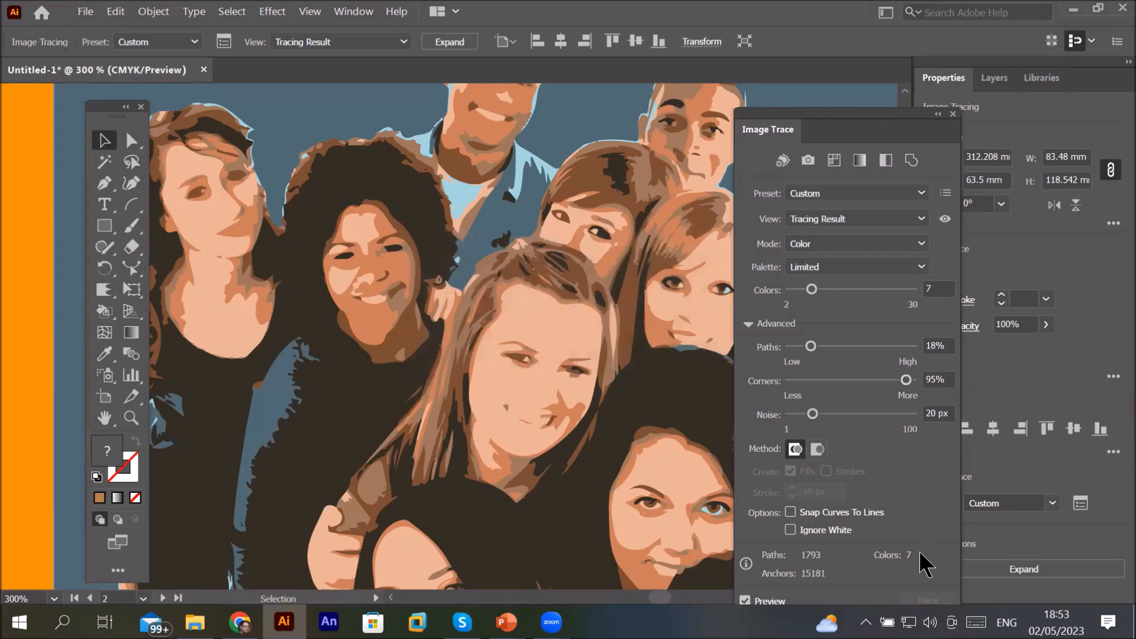
Step: Expand the image tracing of the group photo into vector paths
left_click_drag(852, 114, 867, 48)
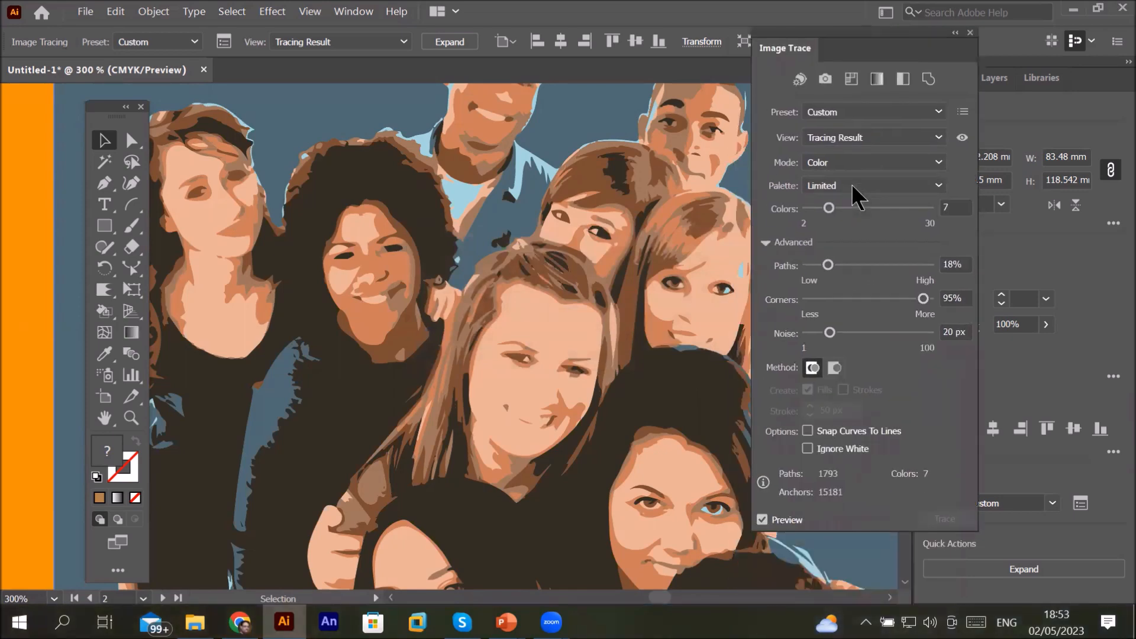
key("ctrl+1")
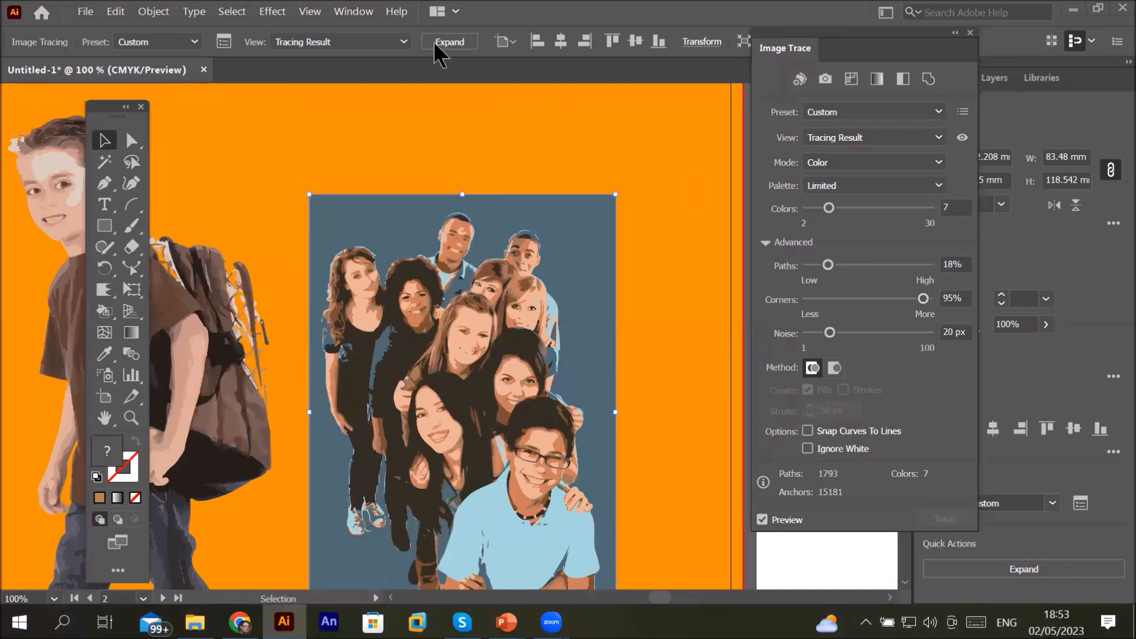
left_click(450, 41)
Step: Ungroup the expanded tracing of the group photo
left_click(639, 151)
left_click(602, 236)
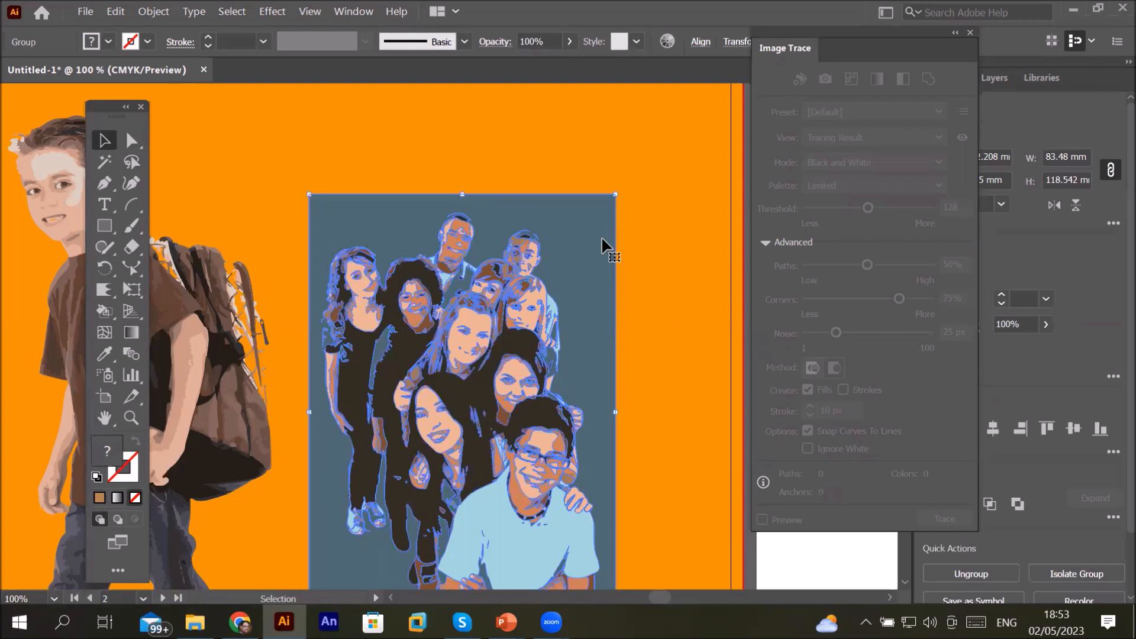
right_click(602, 237)
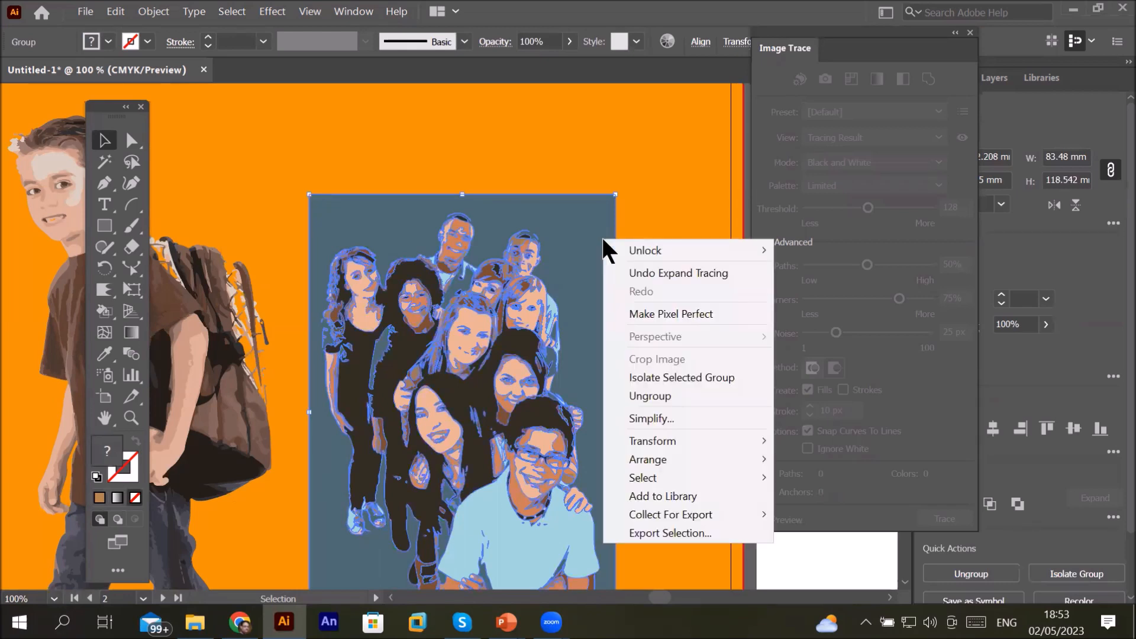
left_click(670, 399)
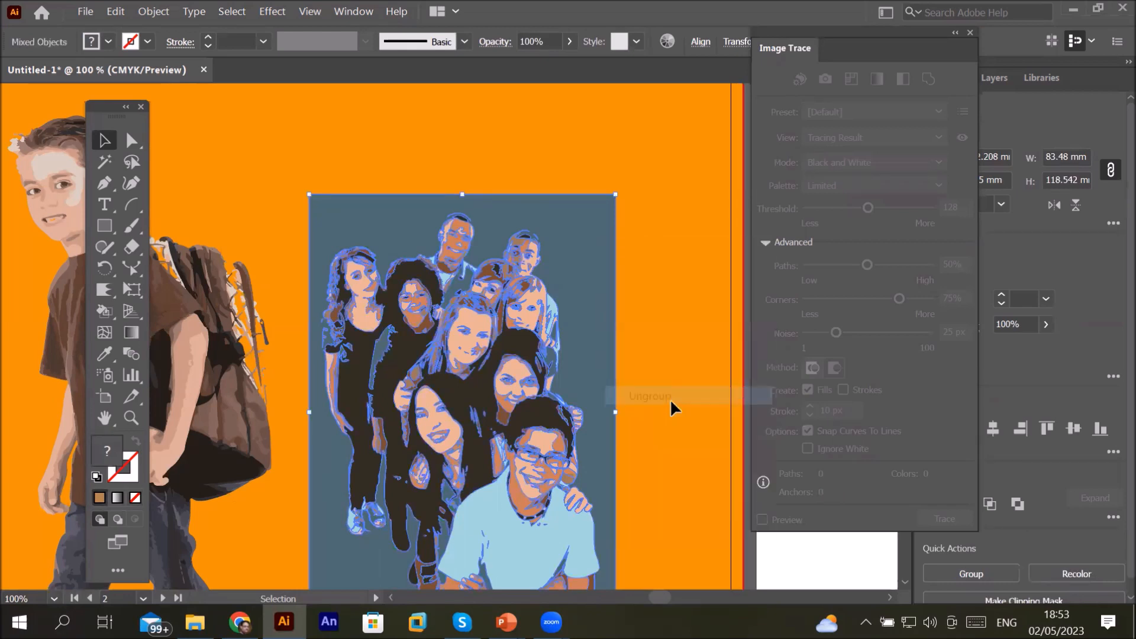
Step: Select the traced blue-grey background shape behind the students and delete it
left_click(650, 177)
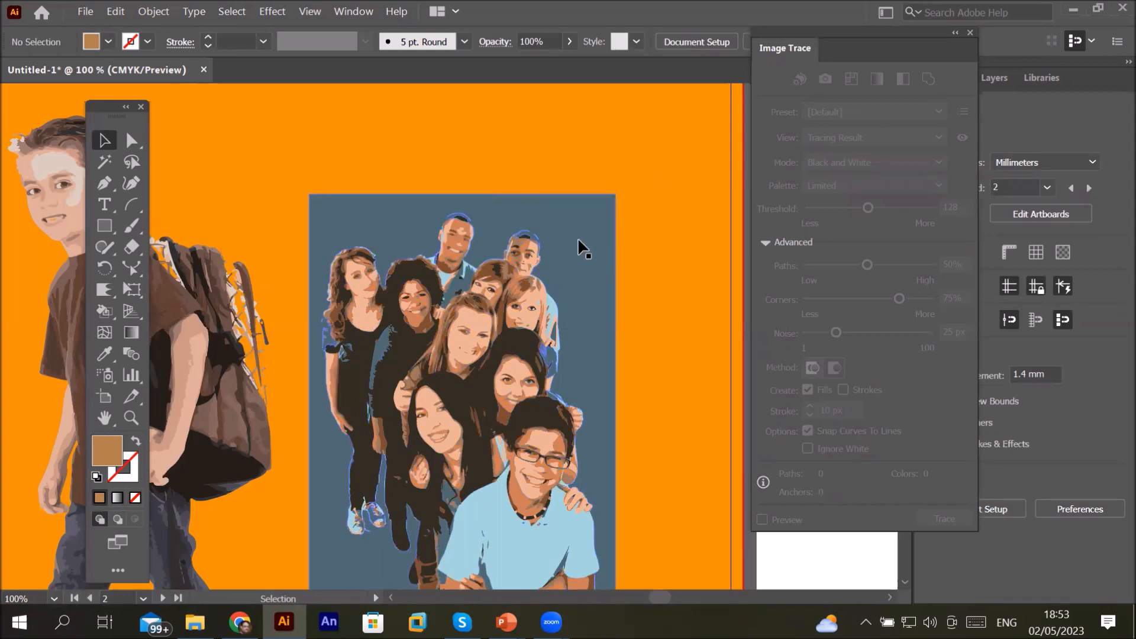
left_click_drag(576, 235, 713, 136)
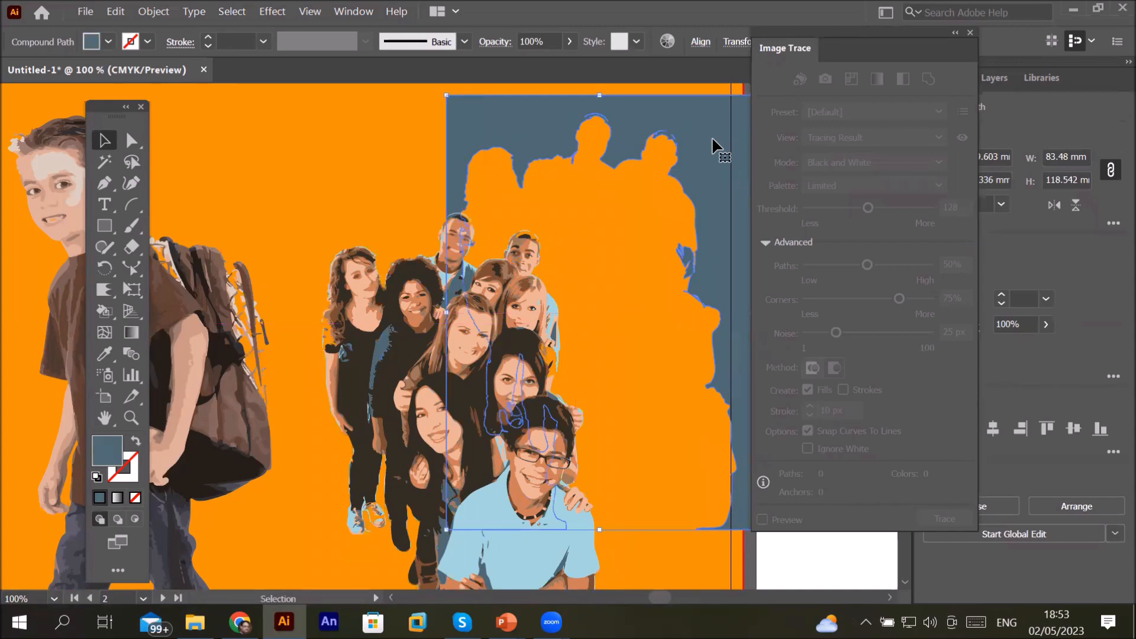
key("Delete")
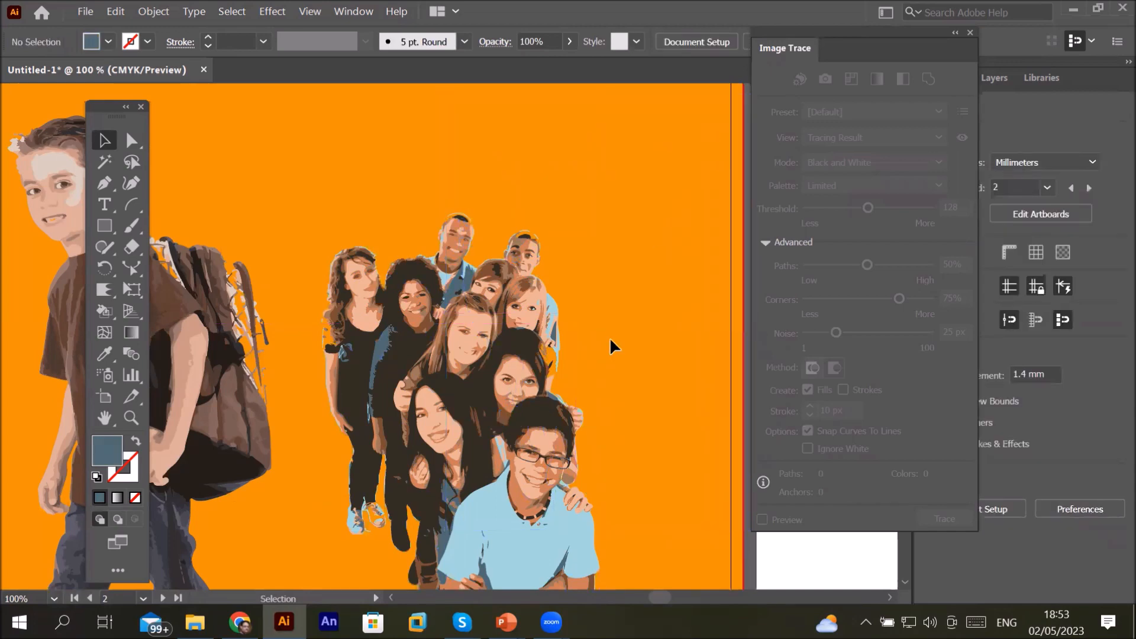
Step: Try selecting the front boy's light blue shirt areas with the Magic Wand tool
scroll(609, 337, "down", 2)
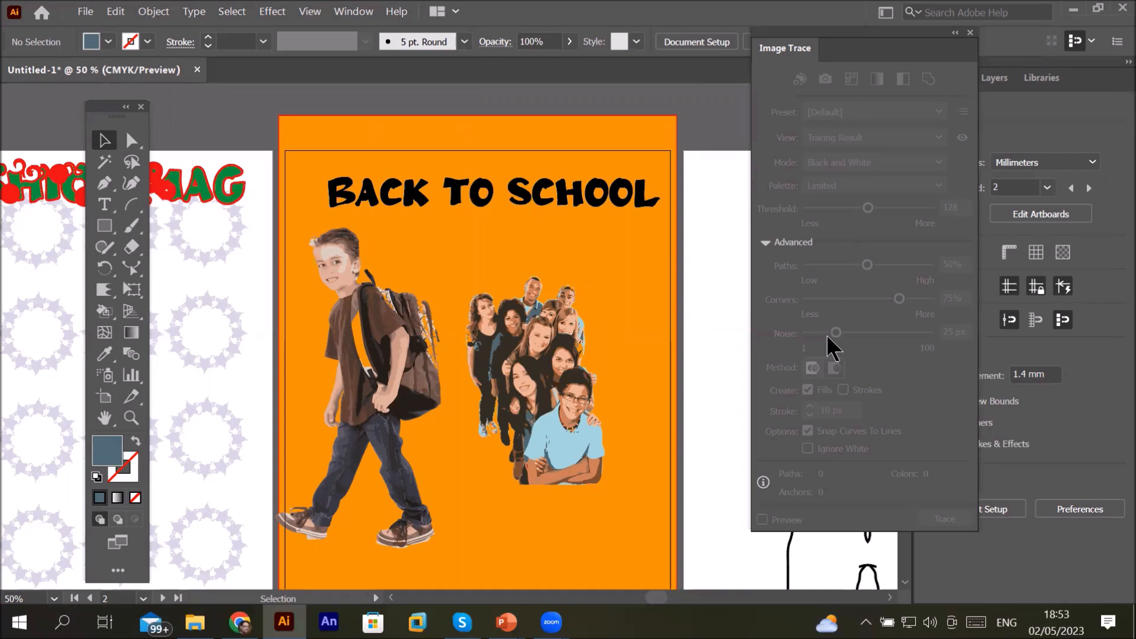
left_click(560, 445)
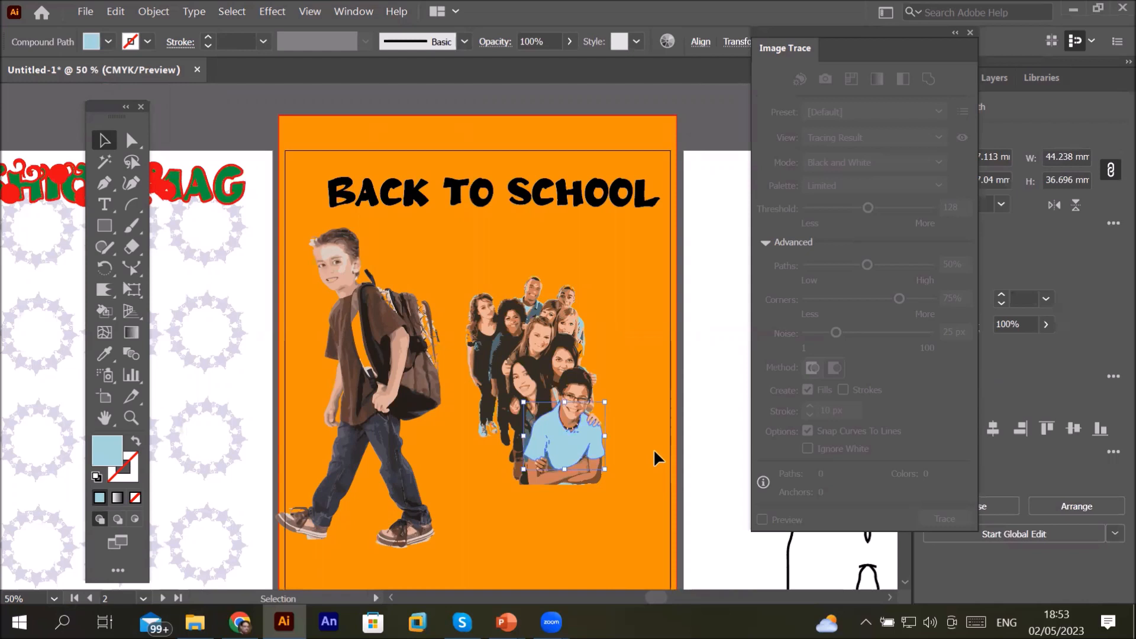
scroll(653, 449, "up", 3)
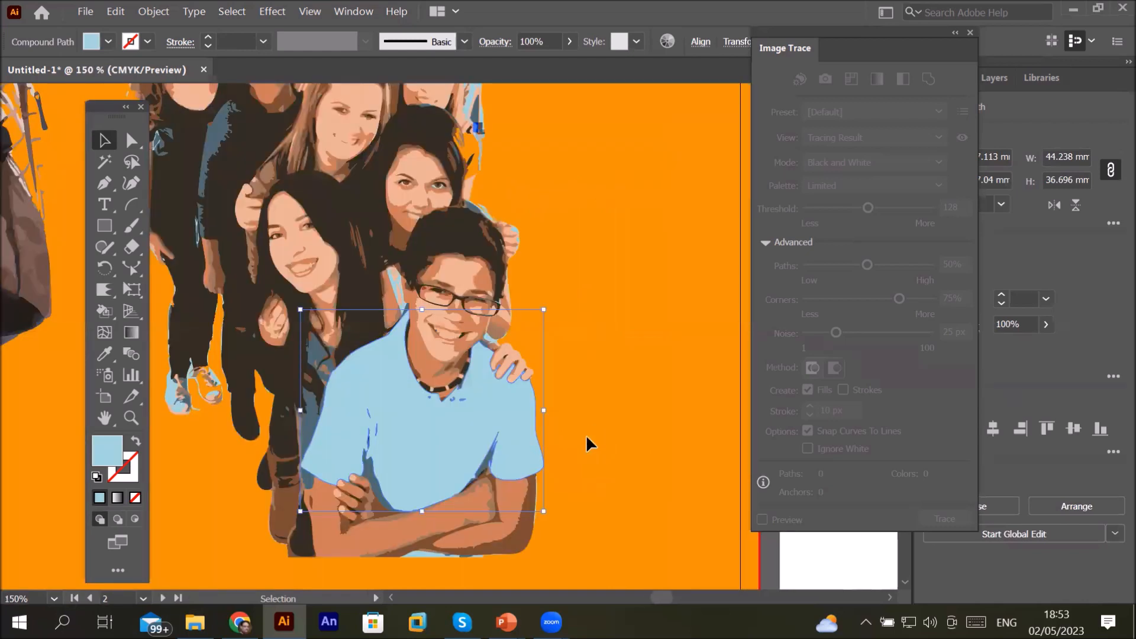
left_click(105, 163)
left_click(445, 420)
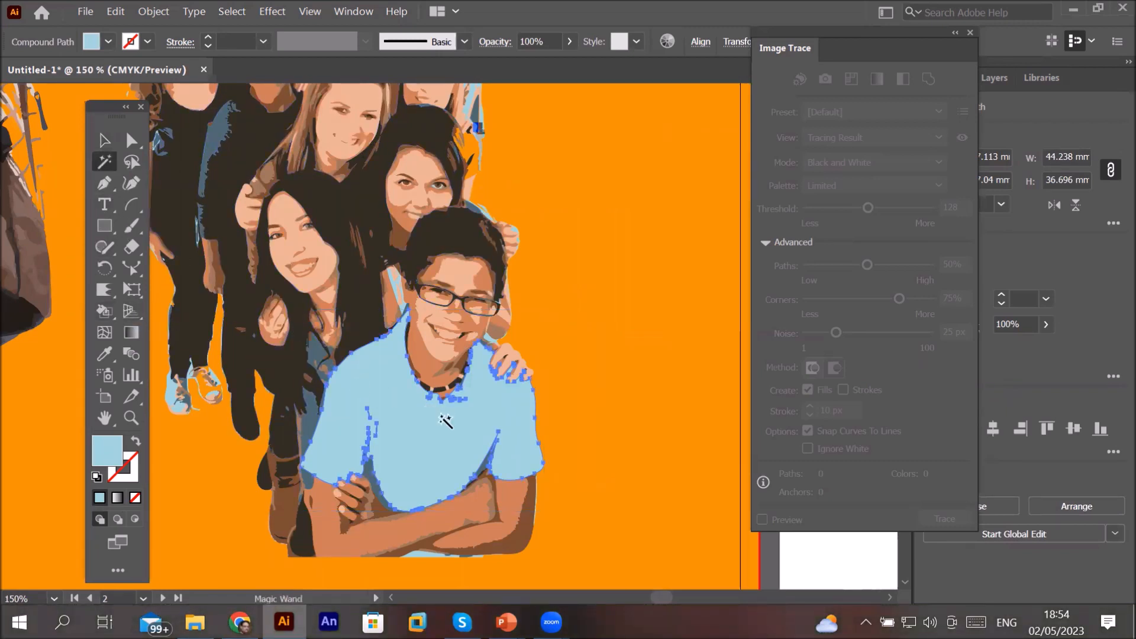
left_click(425, 401, "shift")
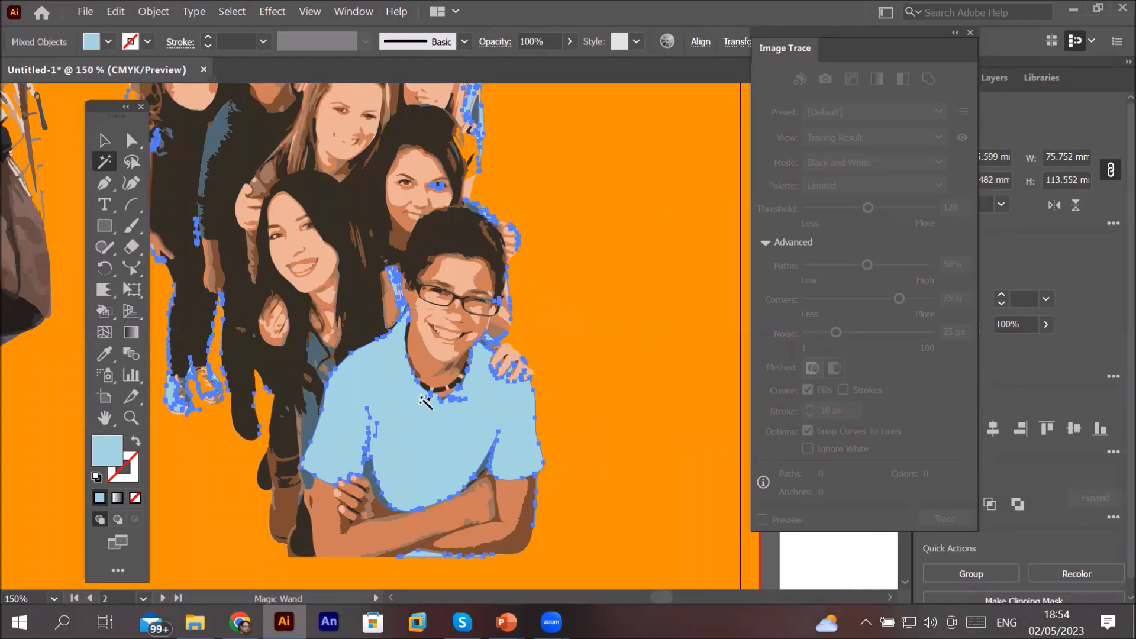
Step: Select all the traced students and turn them into a Live Paint group with the Live Paint Bucket
scroll(407, 414, "down", 3)
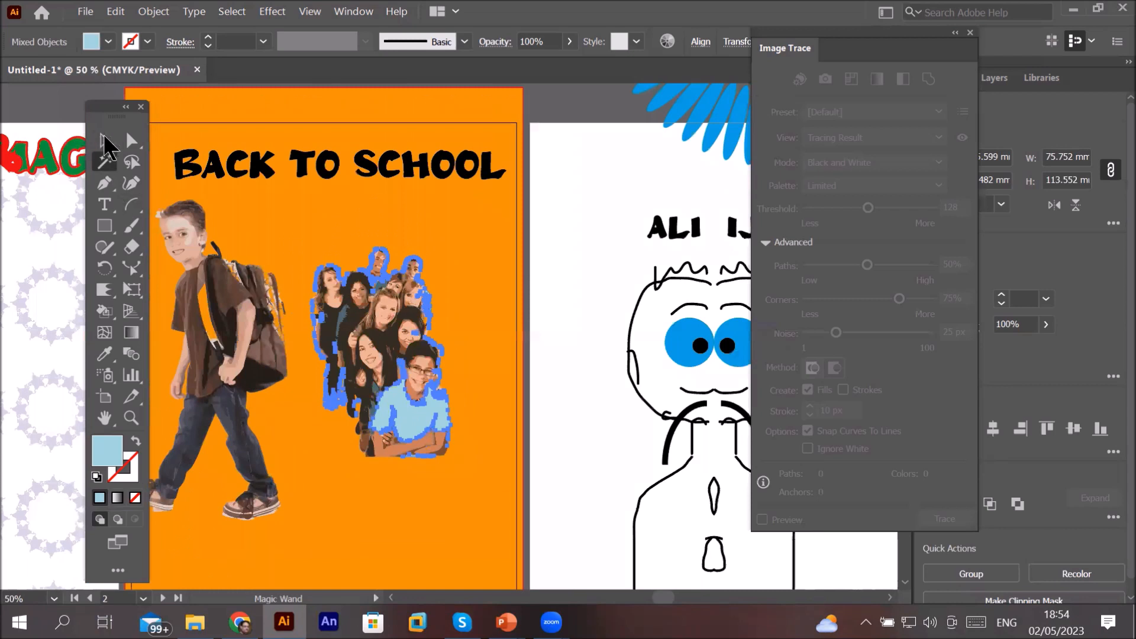
left_click(104, 140)
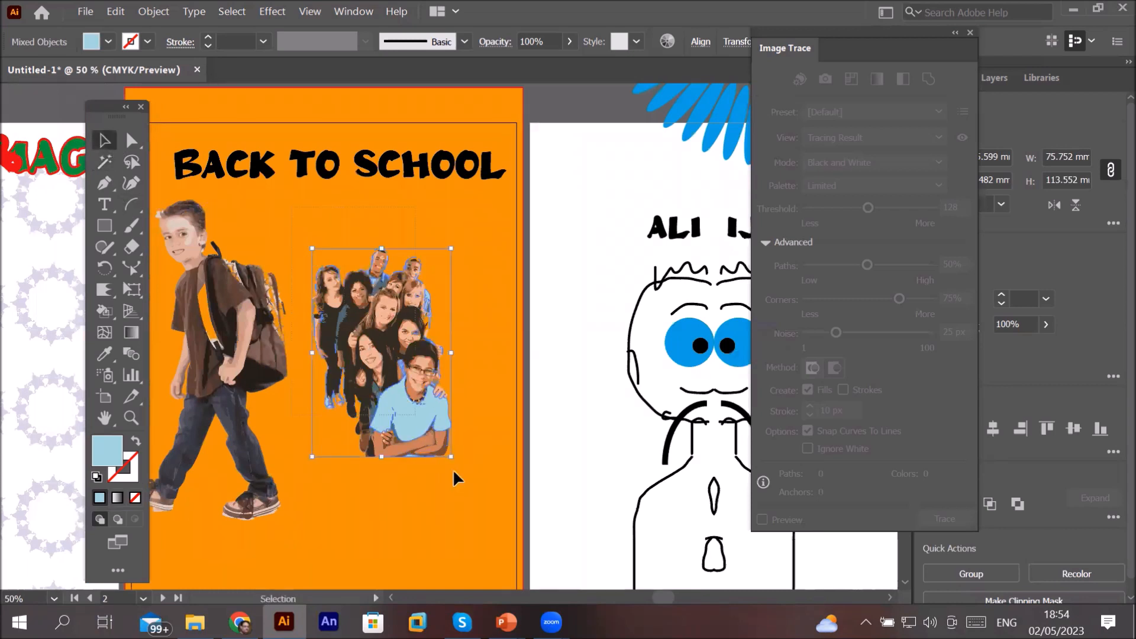
left_click_drag(488, 519, 489, 510)
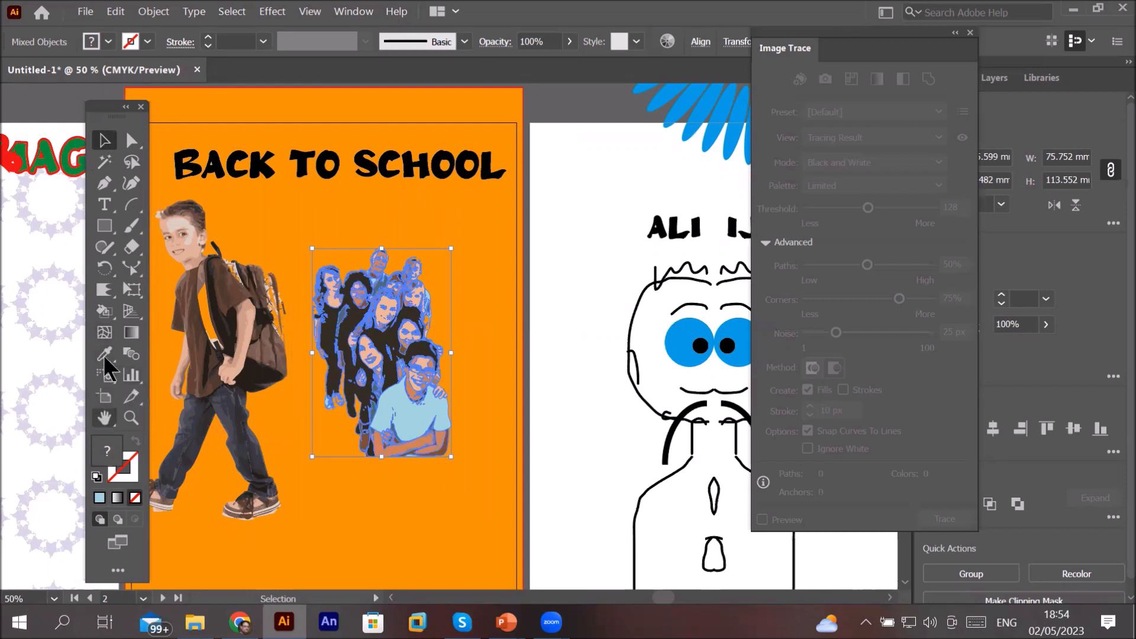
left_click(108, 310)
mouse_move(108, 308)
left_mouse_down()
mouse_move(109, 322)
mouse_move(155, 326)
left_mouse_up()
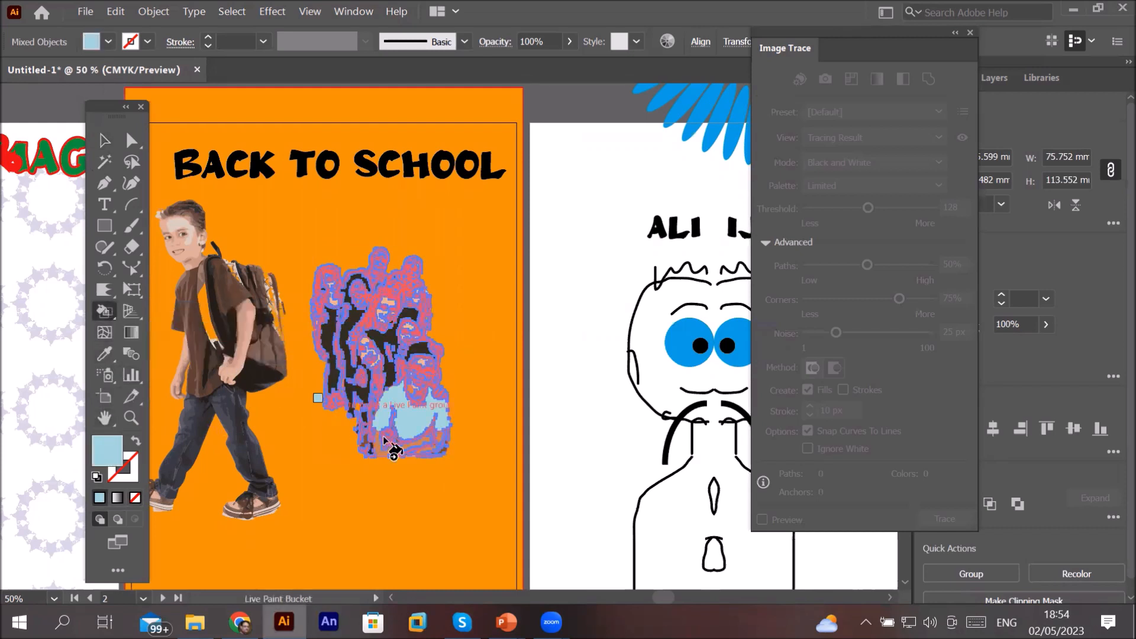
scroll(396, 384, "up", 3)
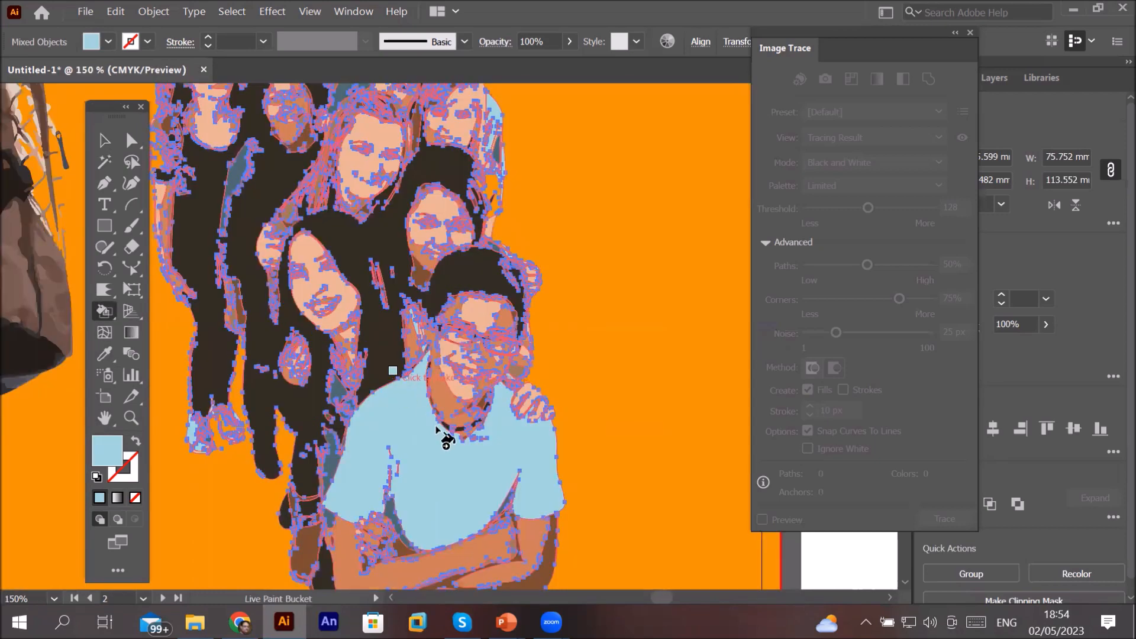
left_click(451, 475)
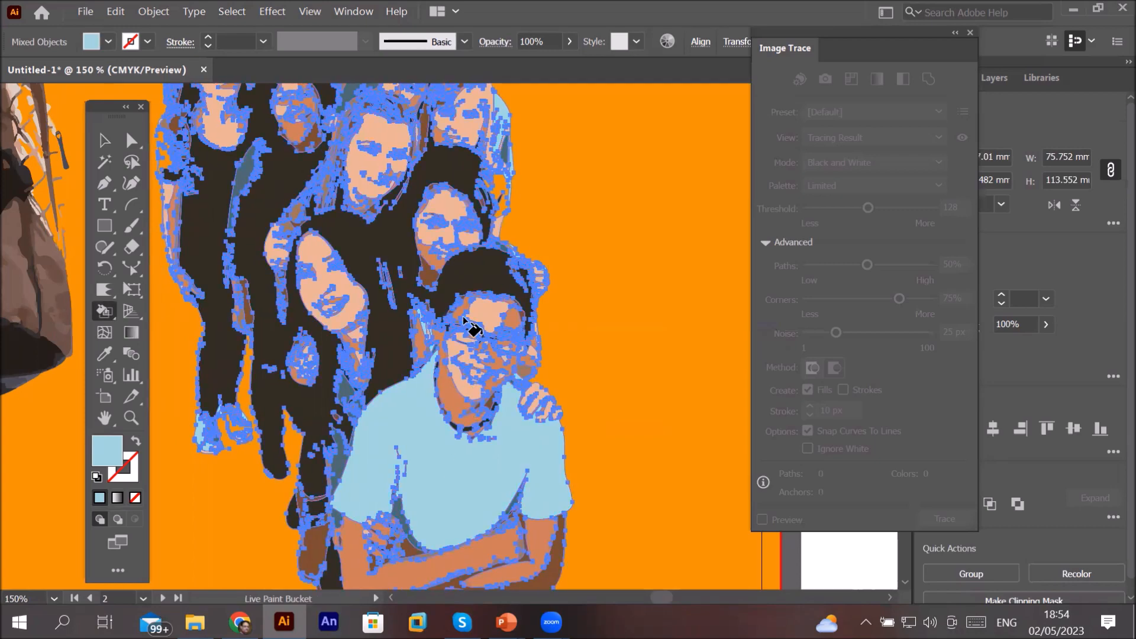
Step: Fill the front boy's shirt region with the current light blue using the Live Paint Bucket
scroll(464, 323, "down", 2)
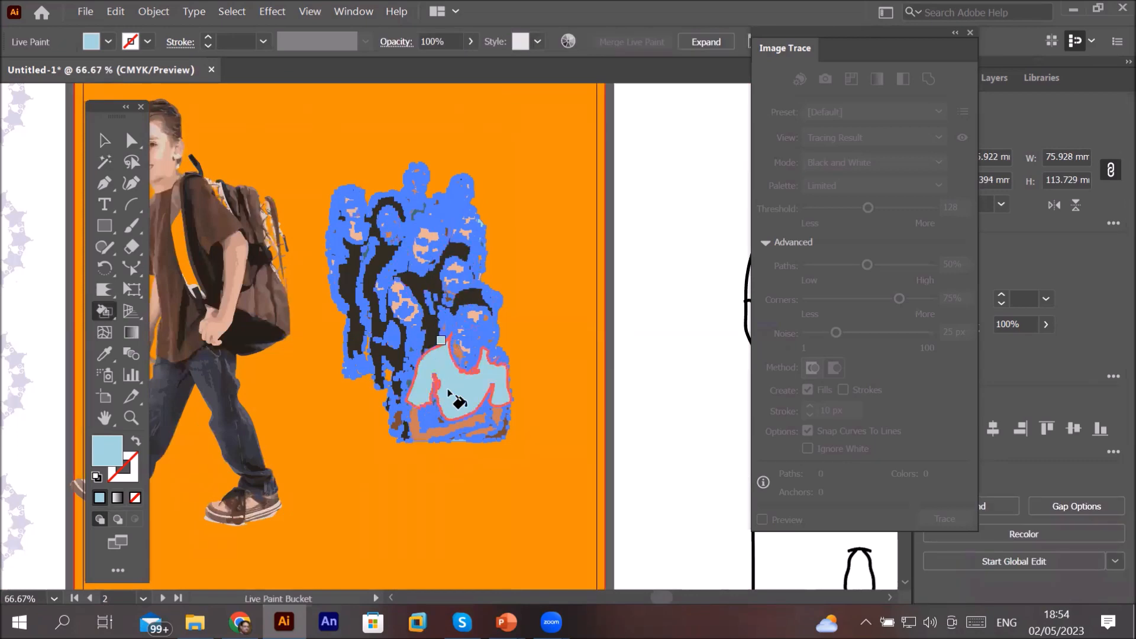
scroll(450, 392, "up", 3)
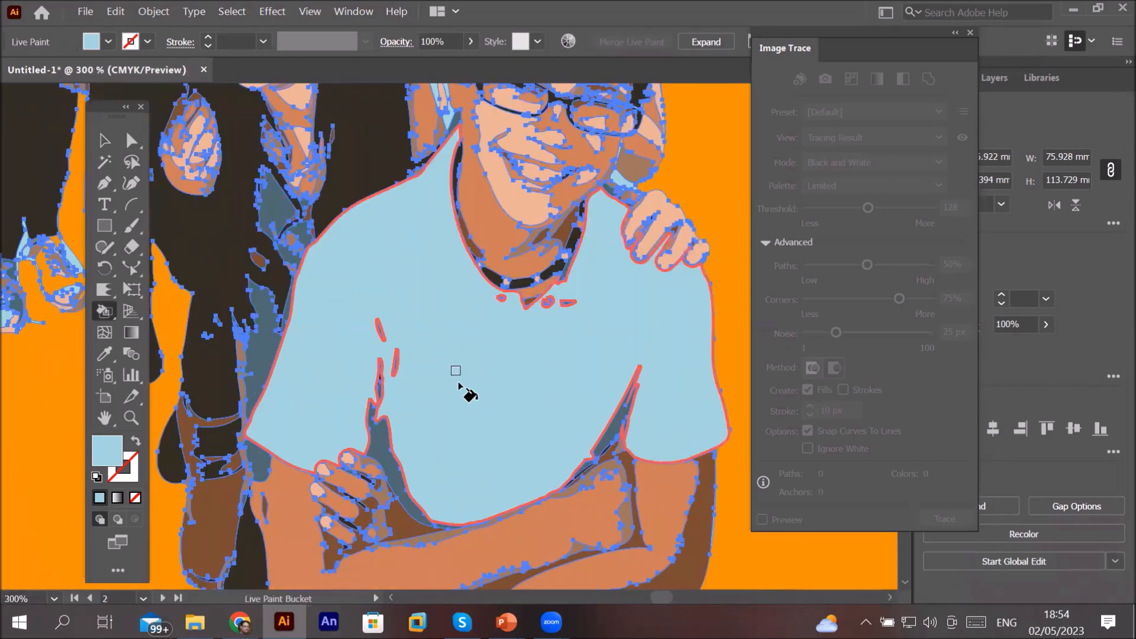
key("Right")
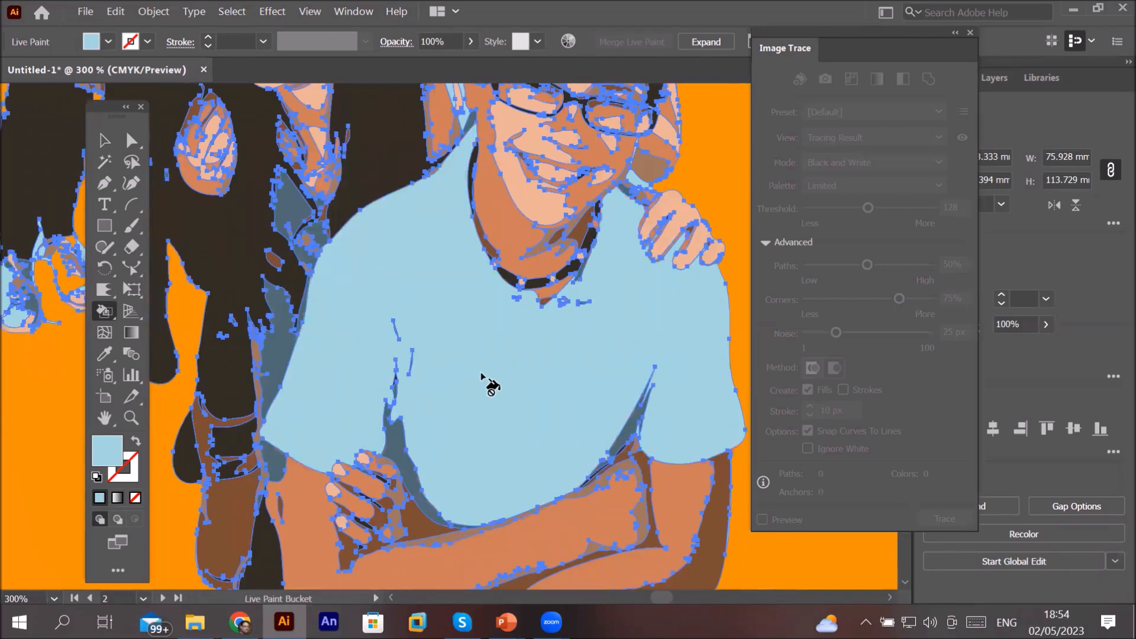
key("Right")
key("Right")
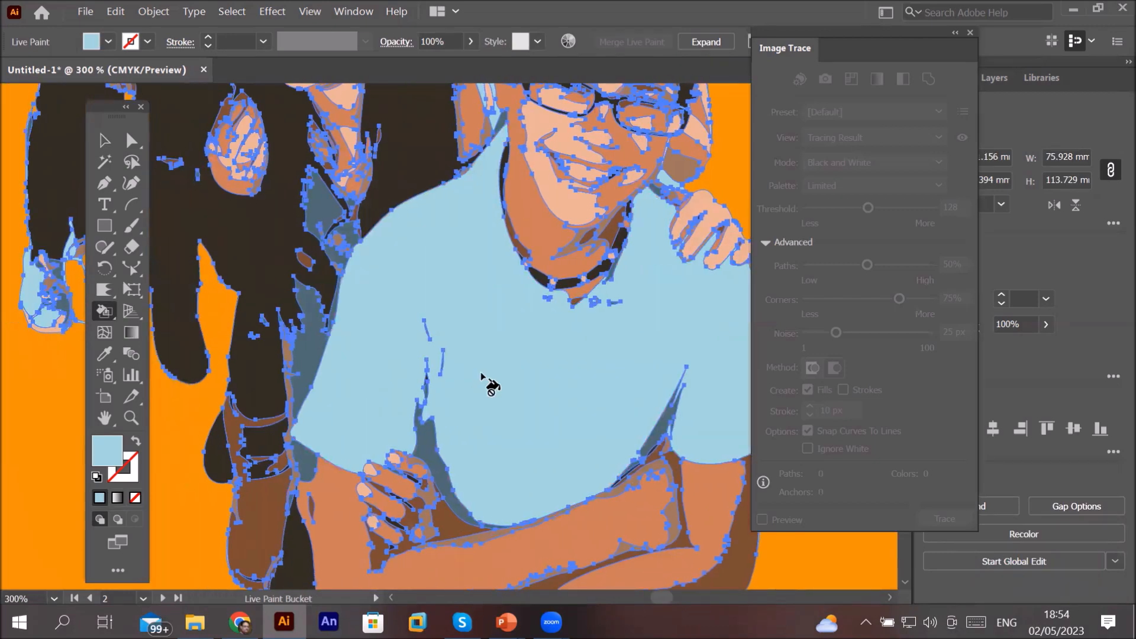
left_click(506, 354)
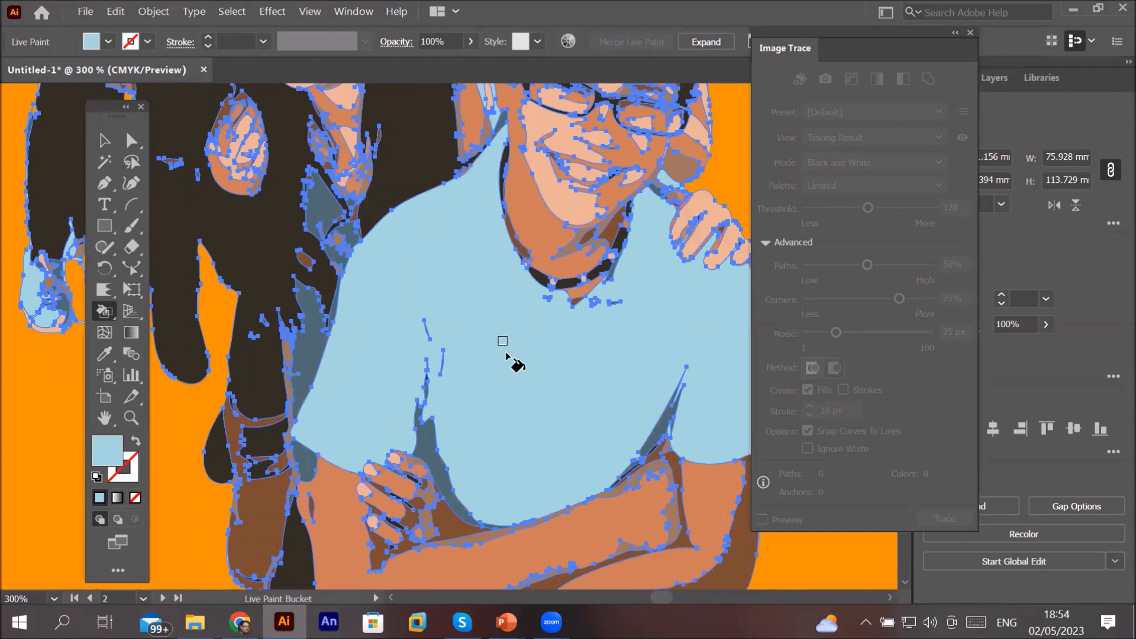
scroll(464, 327, "down", 2)
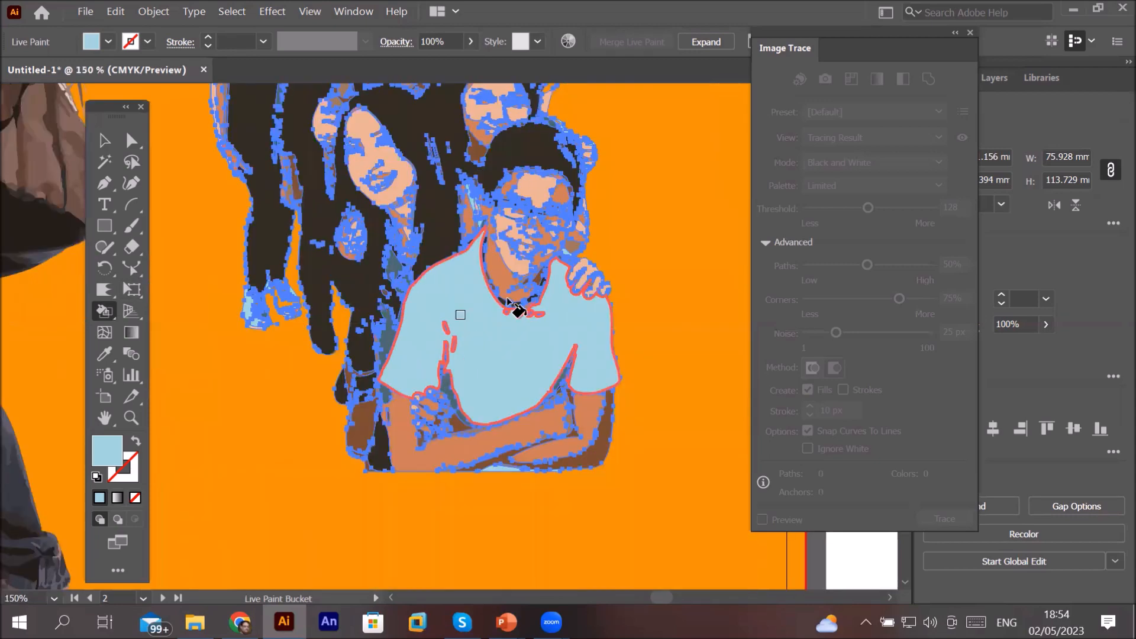
scroll(507, 300, "down", 2)
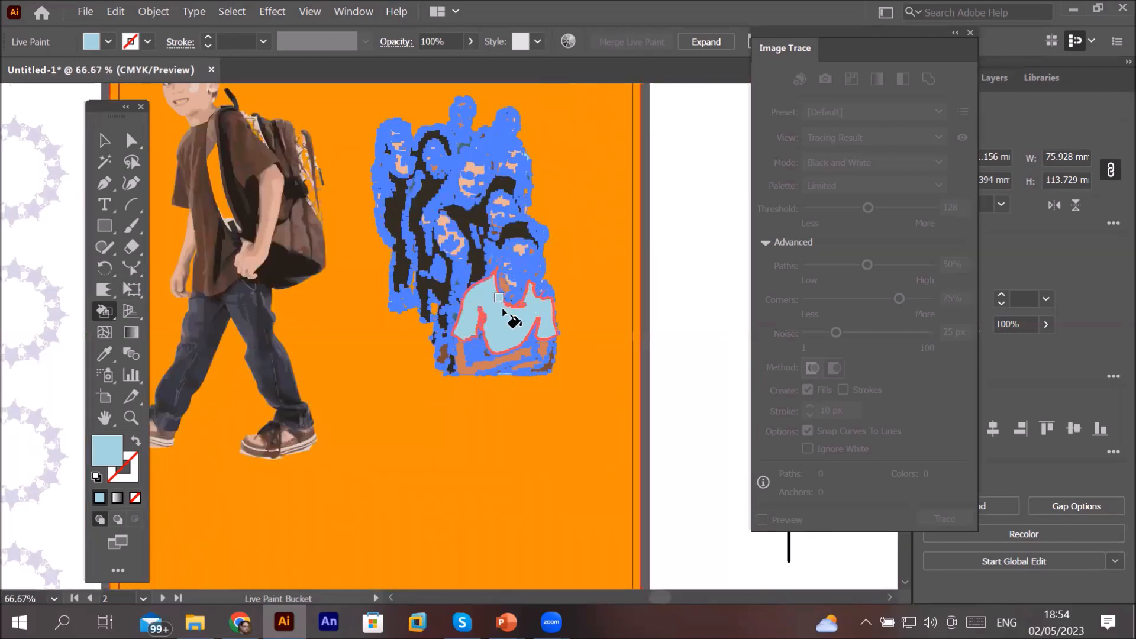
left_click(495, 306)
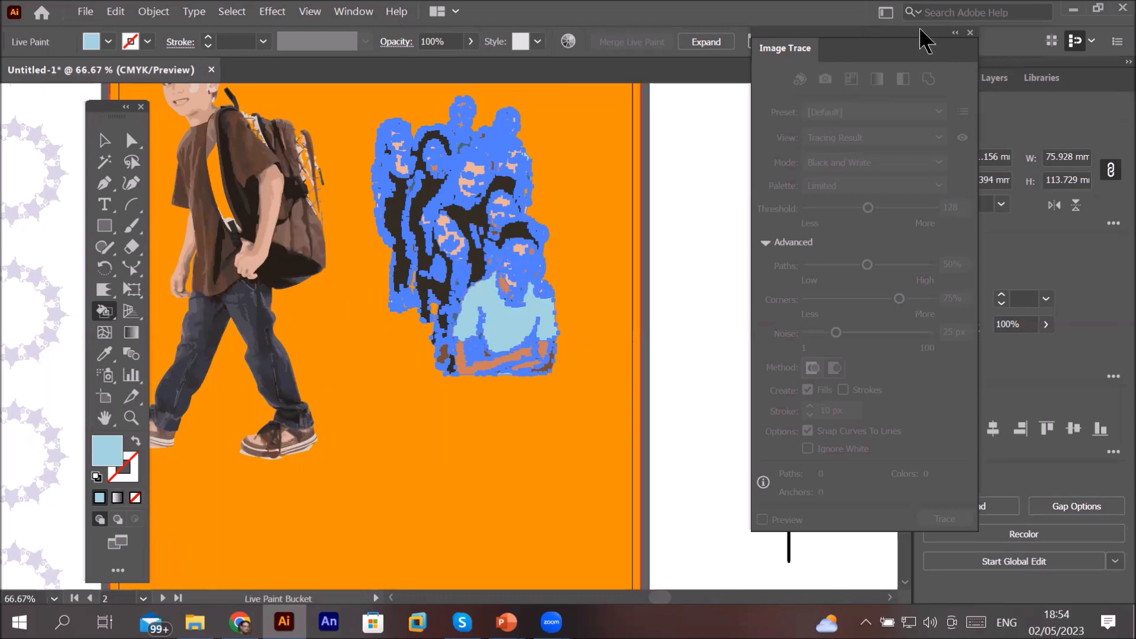
Step: Open the Swatches panel, pick red, paint the front boy's shirt red with the Live Paint Bucket, and deselect
left_click_drag(921, 35, 819, 134)
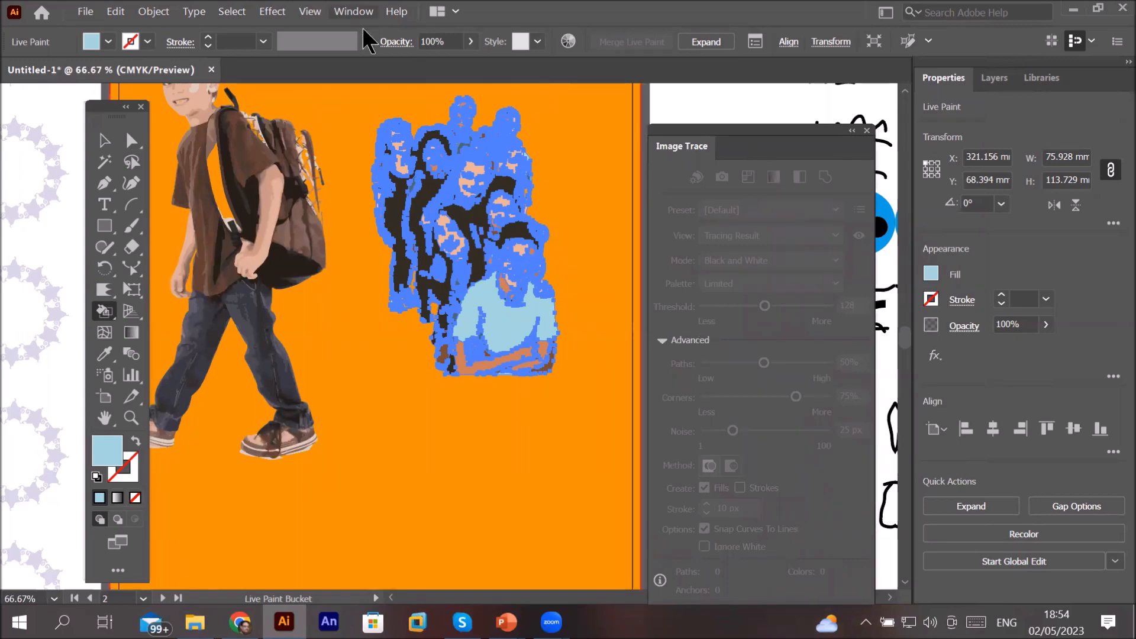
left_click(353, 12)
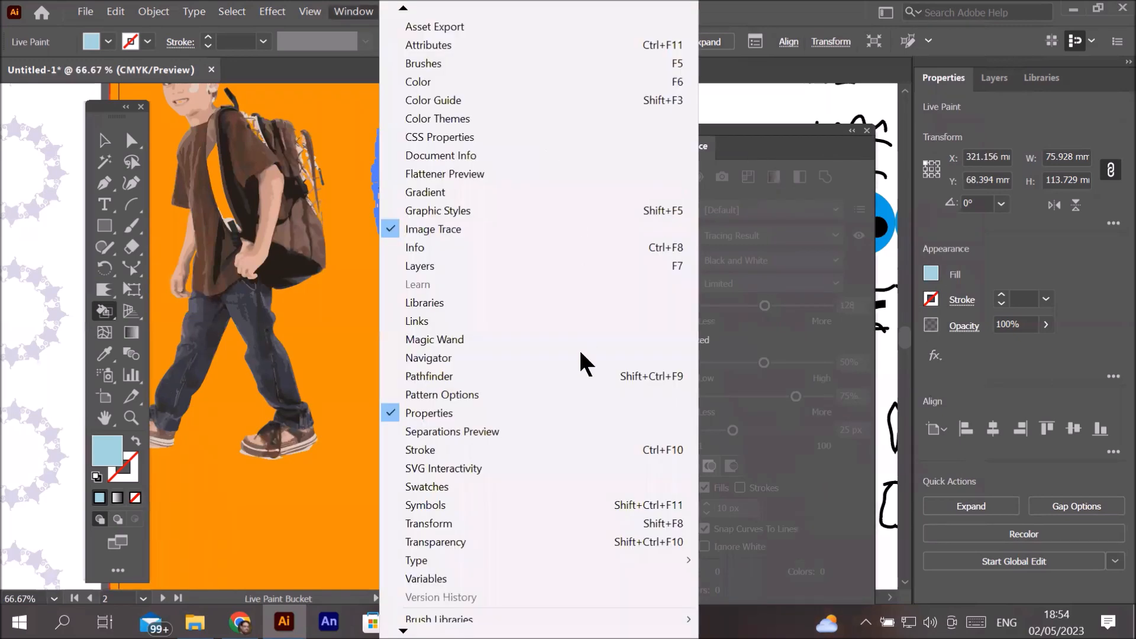
left_click(504, 486)
left_click(821, 245)
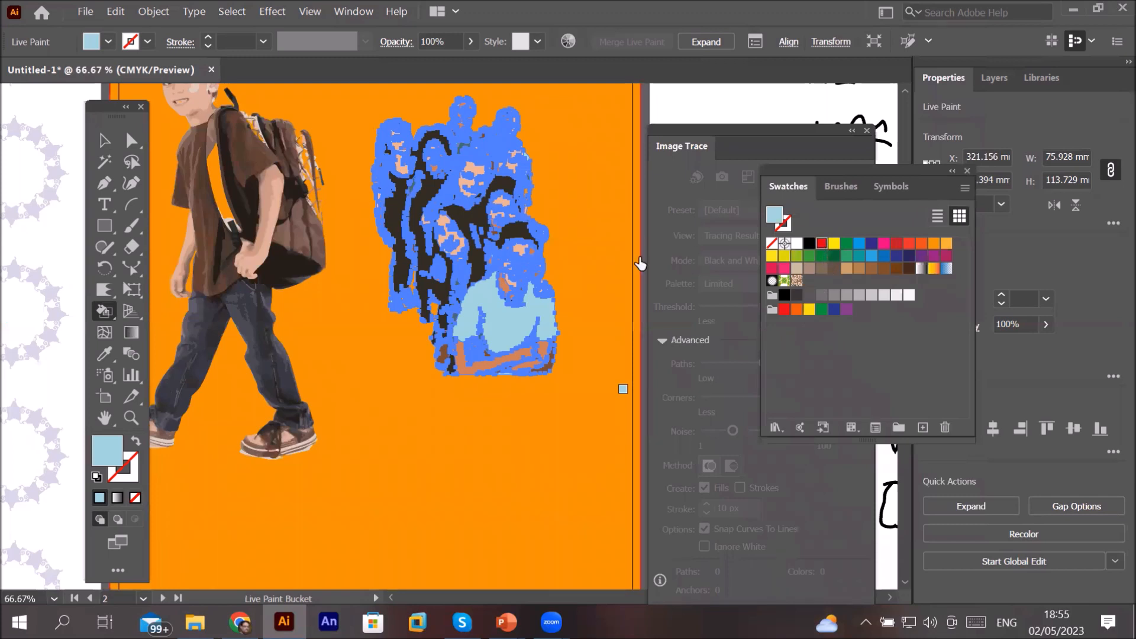
left_click(503, 323)
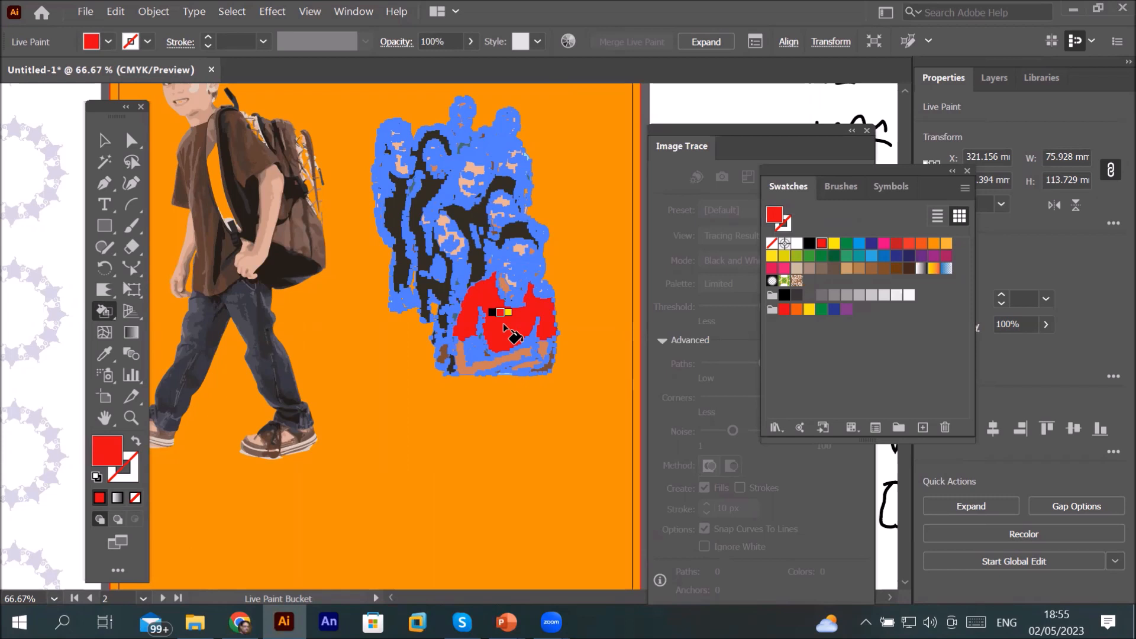
left_click(503, 323)
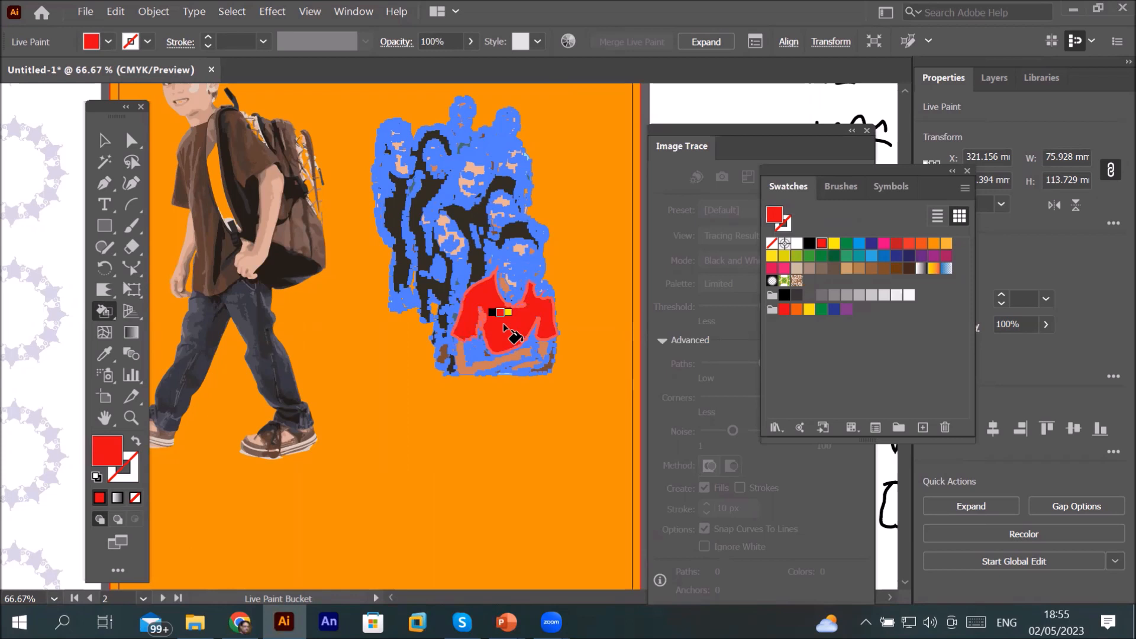
key("v")
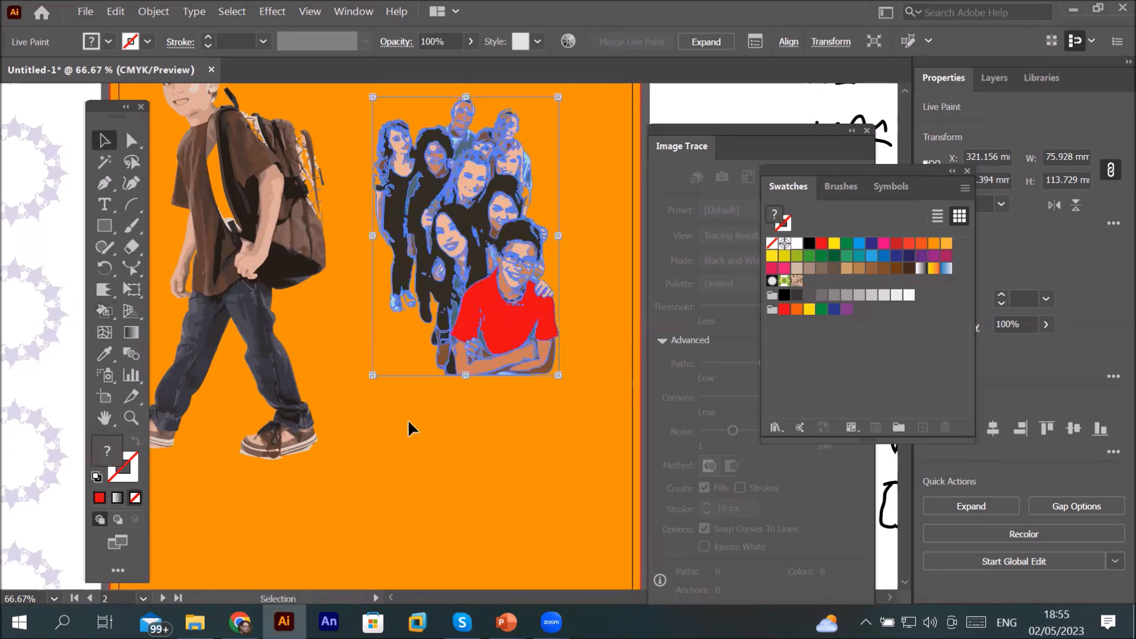
left_click(409, 422)
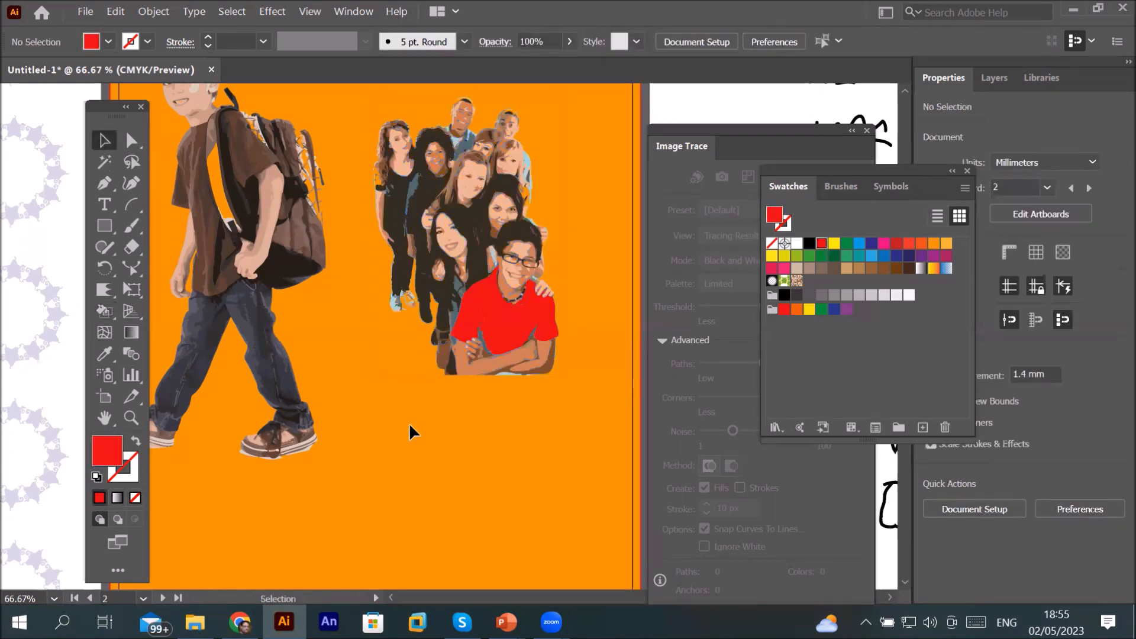
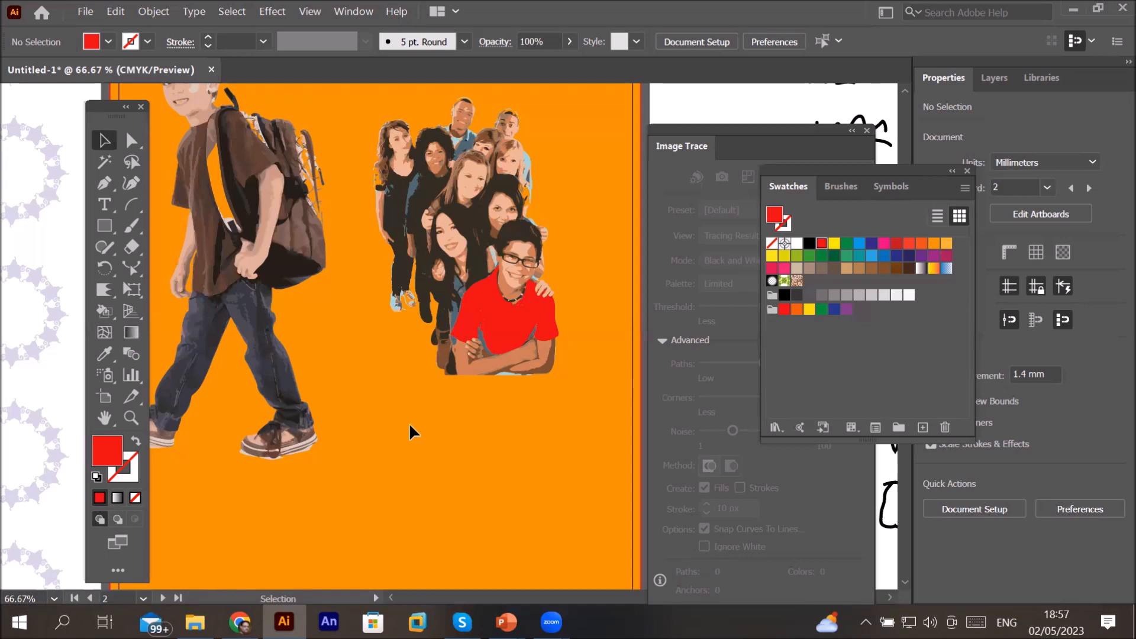
Step: Draw a red rectangle about 73 × 43 mm below the group photo on the orange artboard
left_click(105, 289)
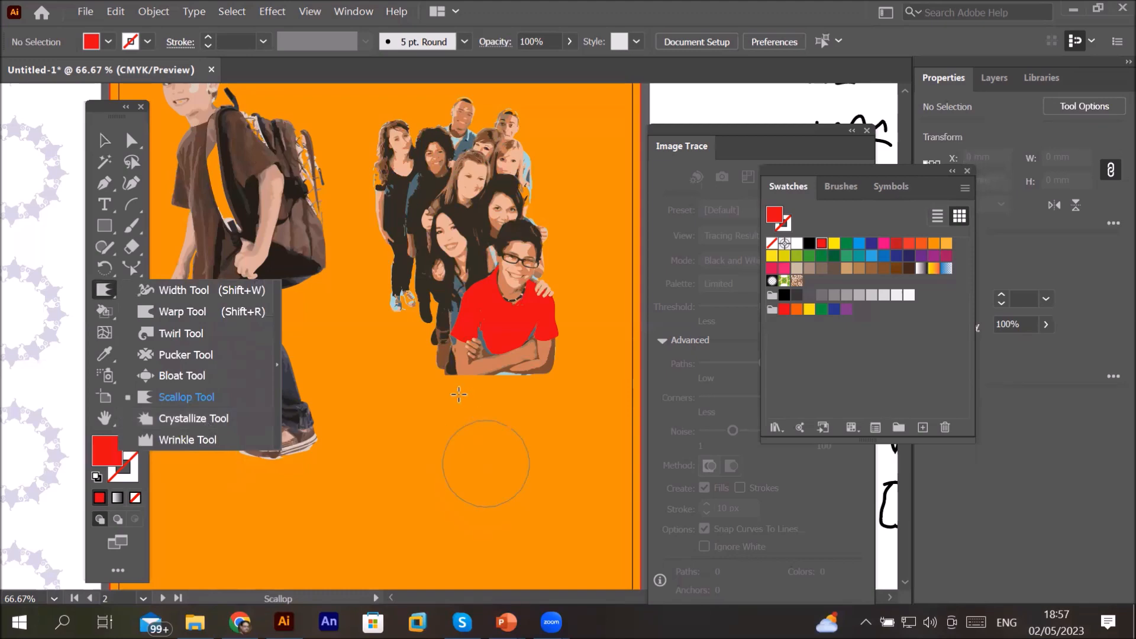
scroll(396, 377, "down", 3)
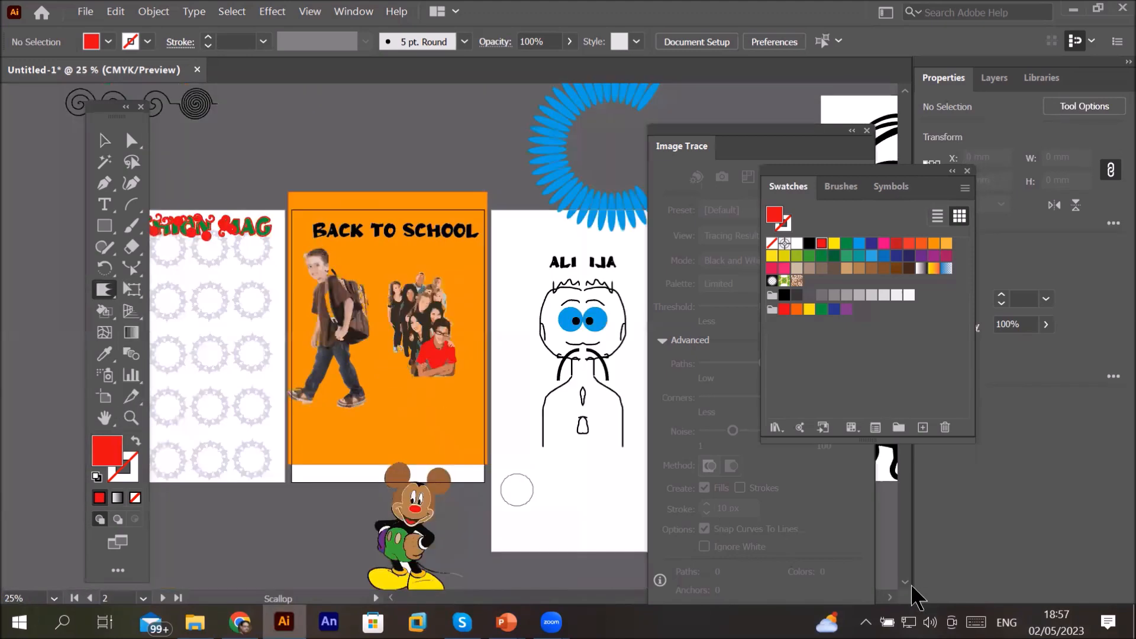
scroll(467, 435, "up", 4)
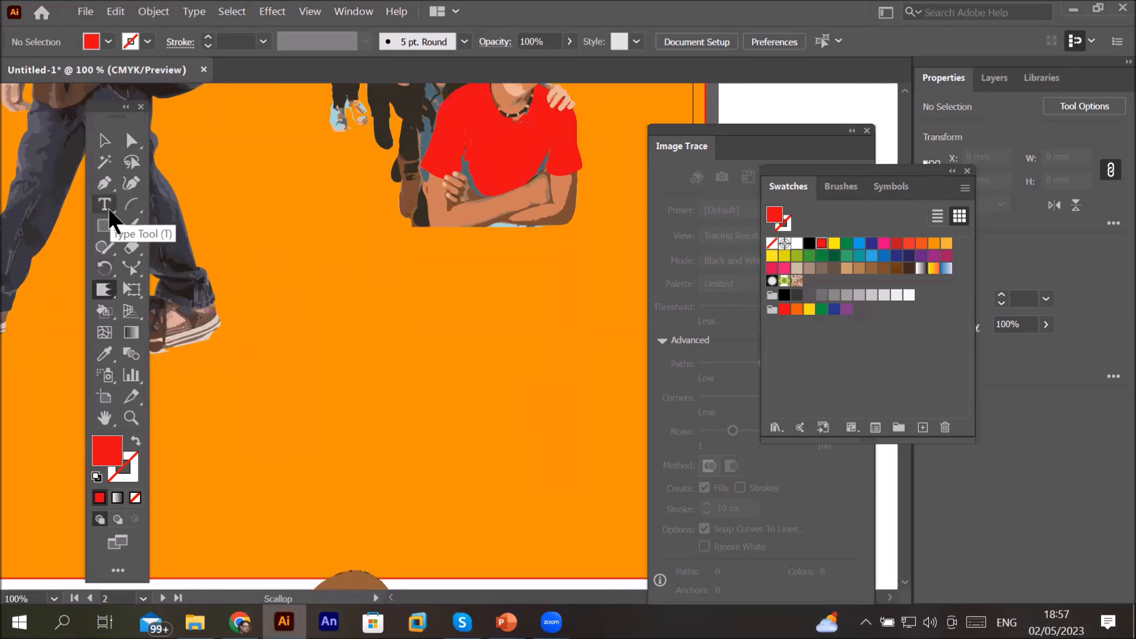
left_click(105, 227)
left_click_drag(314, 303, 583, 463)
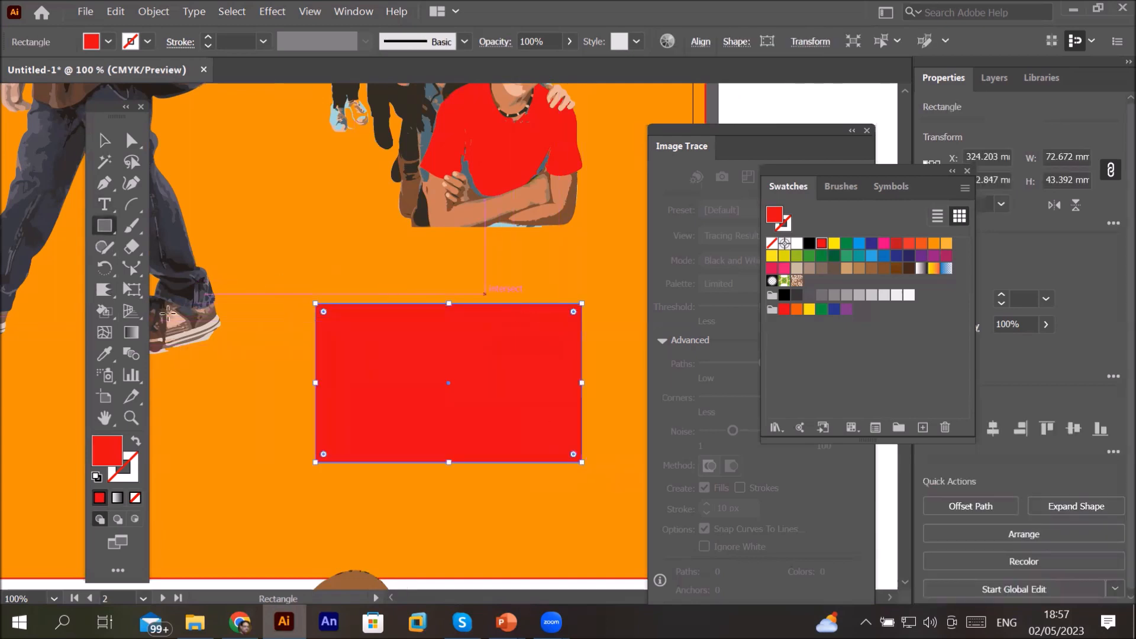
Step: Distort the rectangle's edges with the Crystallize tool into a spiky splash shape
left_click_drag(105, 289, 190, 420)
mouse_move(355, 307)
left_mouse_down()
mouse_move(470, 299)
mouse_move(532, 314)
left_mouse_up()
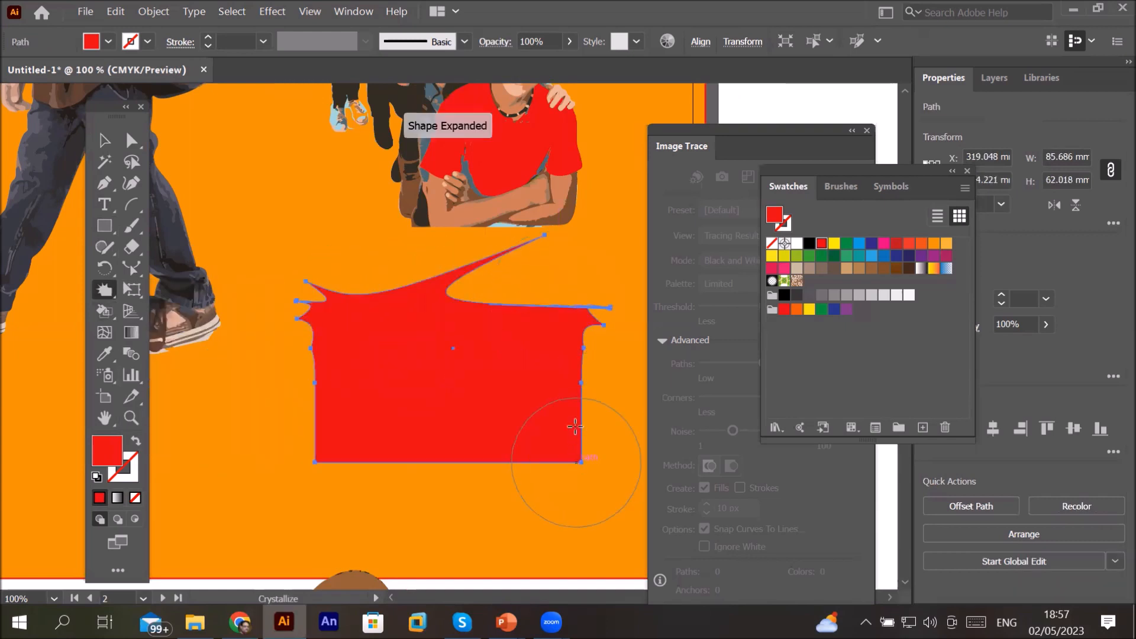
left_click_drag(325, 406, 331, 426)
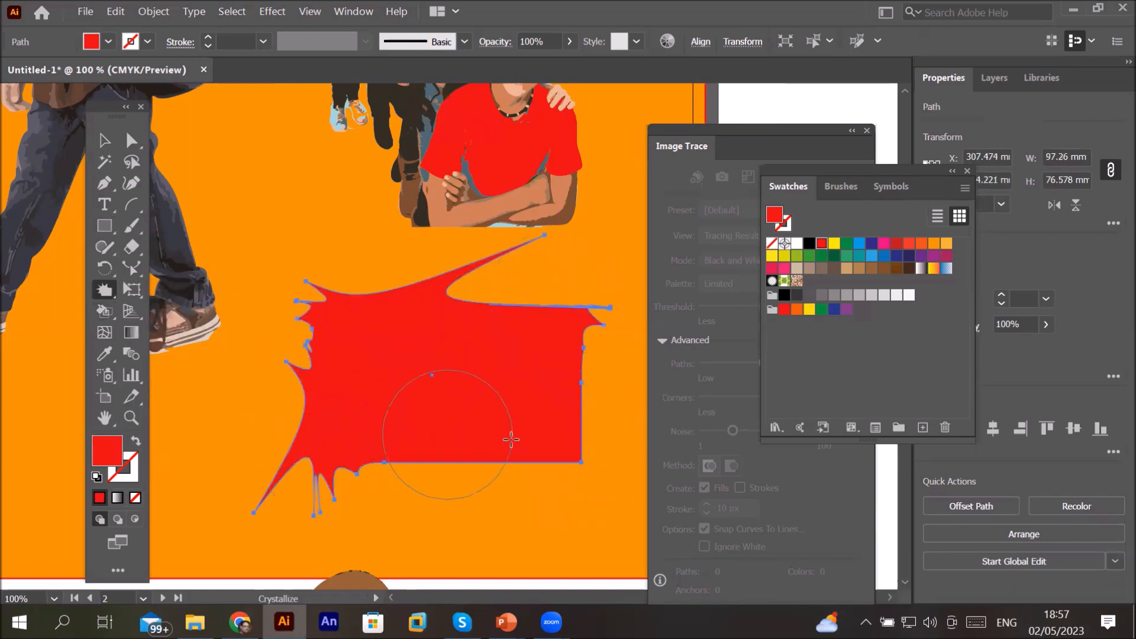
left_click_drag(535, 417, 599, 469)
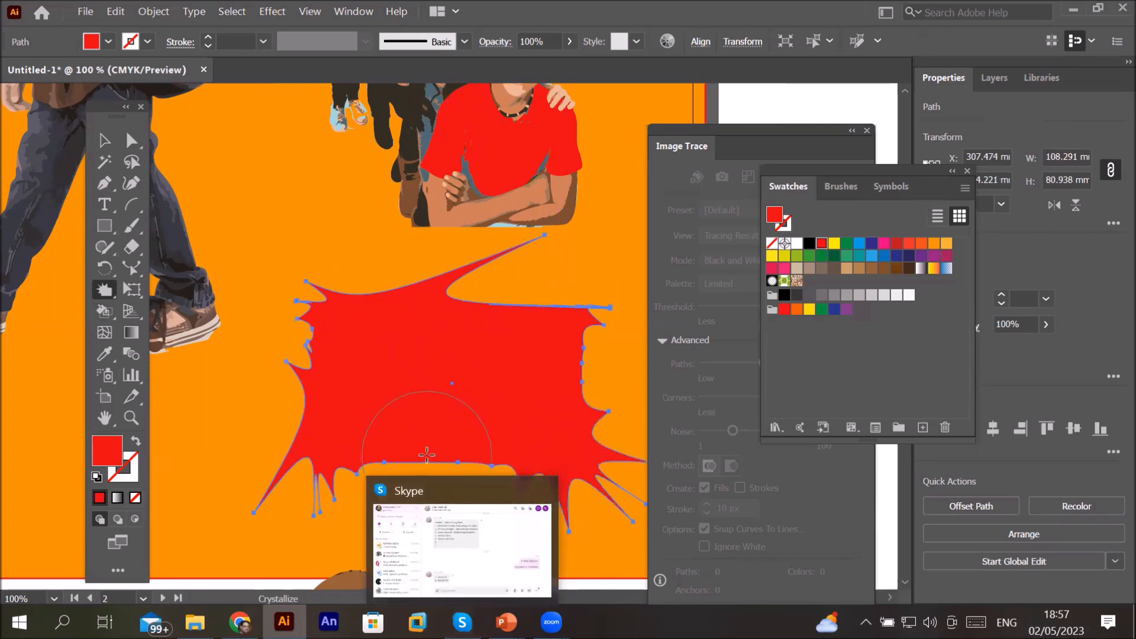
scroll(426, 454, "down", 1)
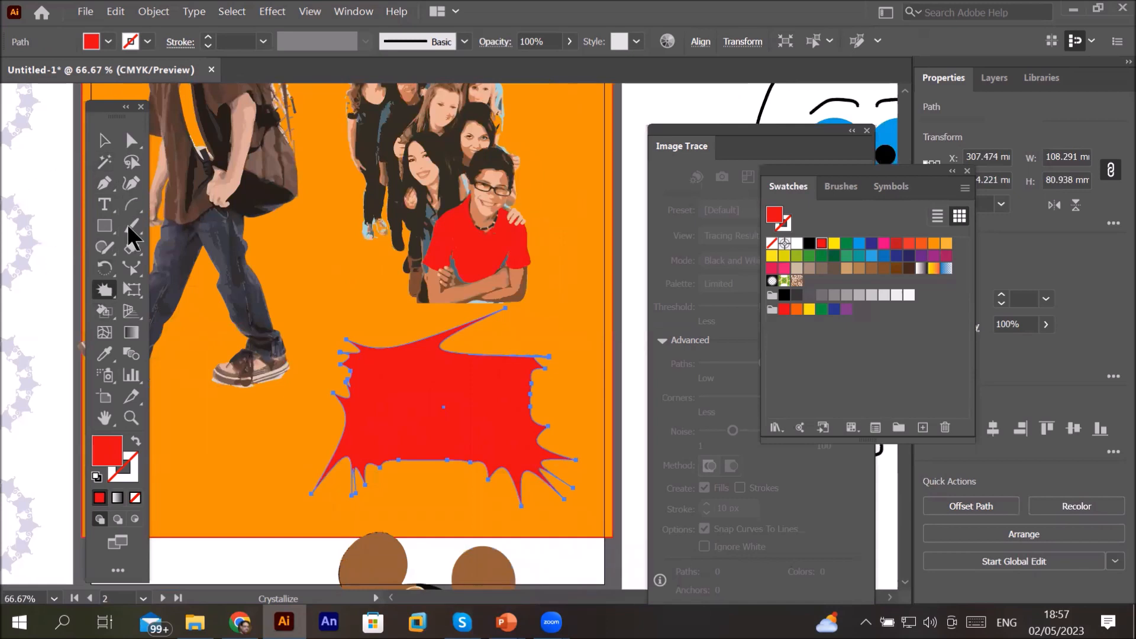
Step: Add the text FREEZE on top of the splash shape
left_click(107, 205)
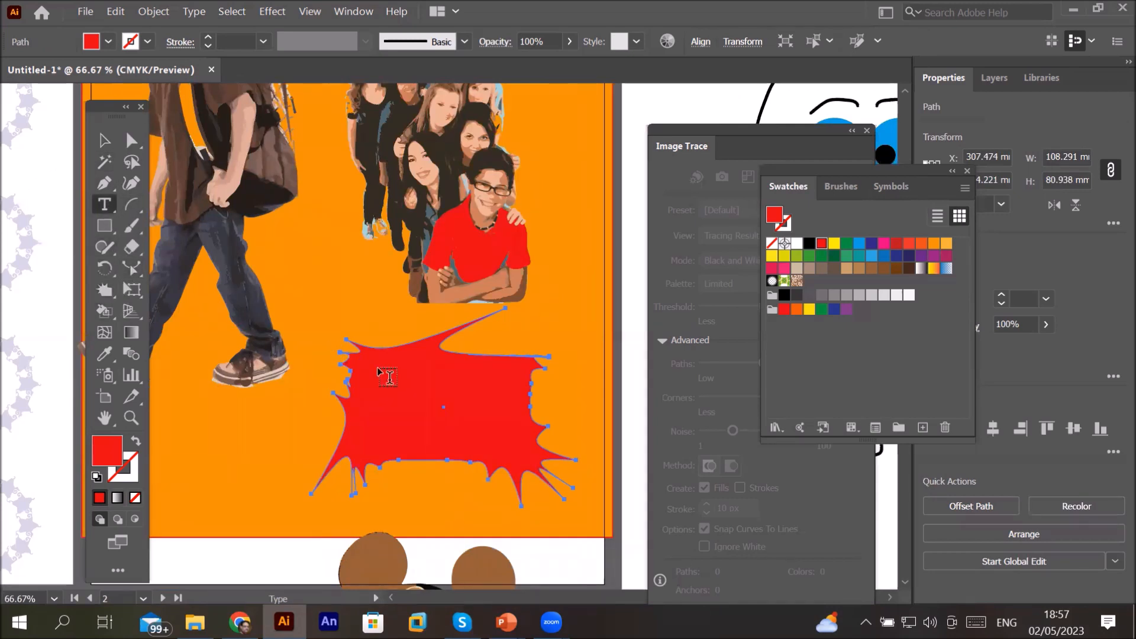
left_click(364, 414)
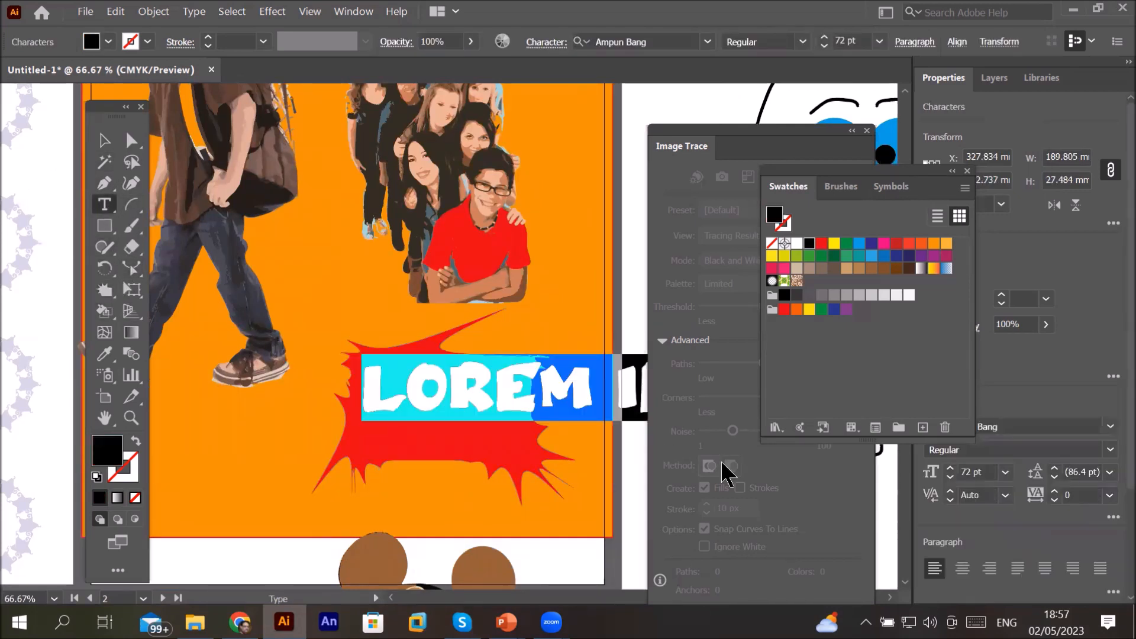
type("FRE")
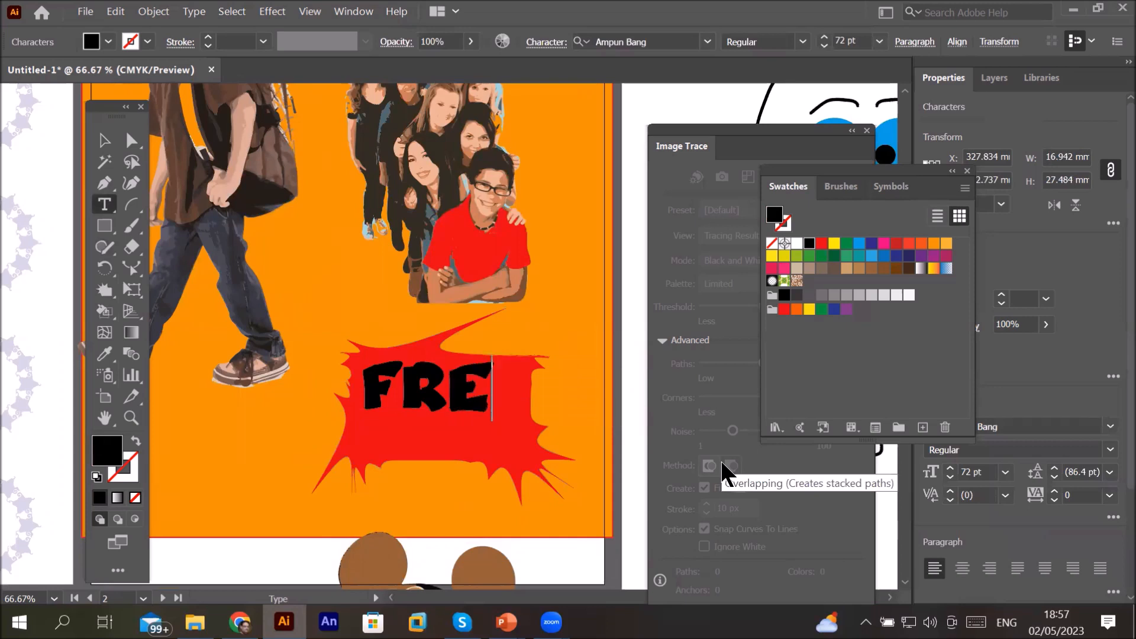
type("EZE")
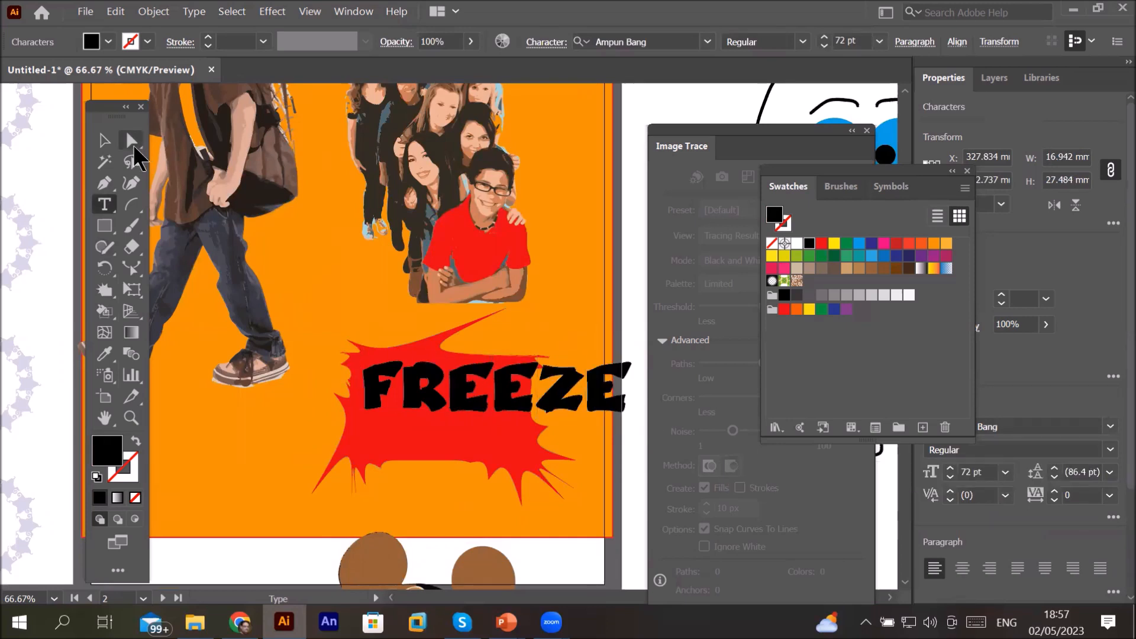
Step: Convert the FREEZE text to outlines
left_click(105, 142)
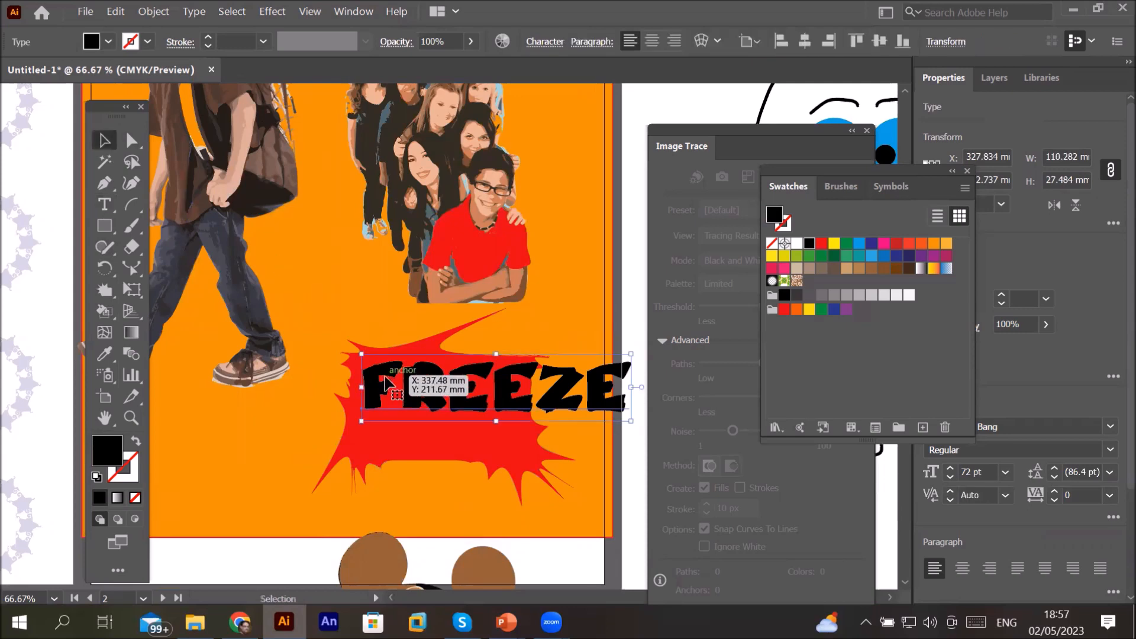
right_click(386, 383)
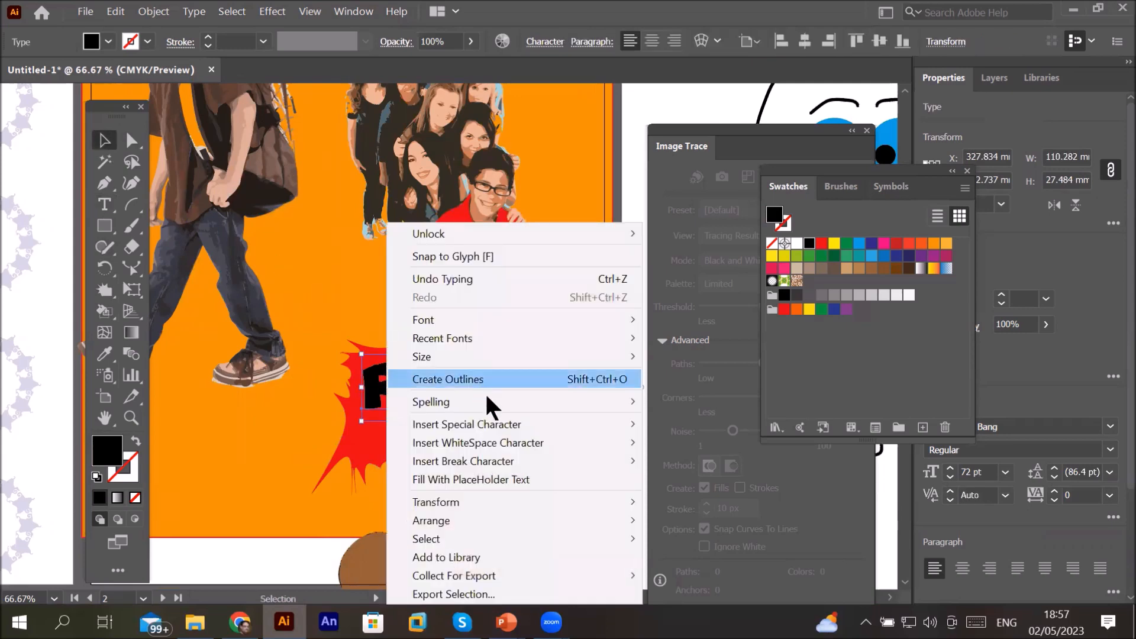
left_click(503, 382)
scroll(387, 379, "up", 1)
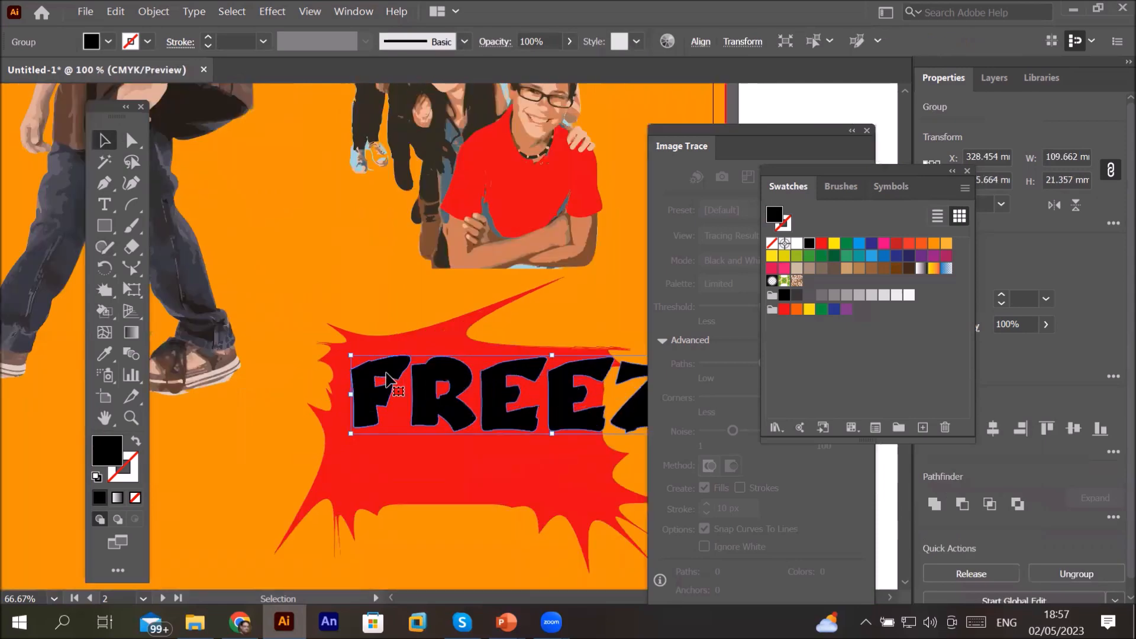
scroll(388, 379, "up", 2)
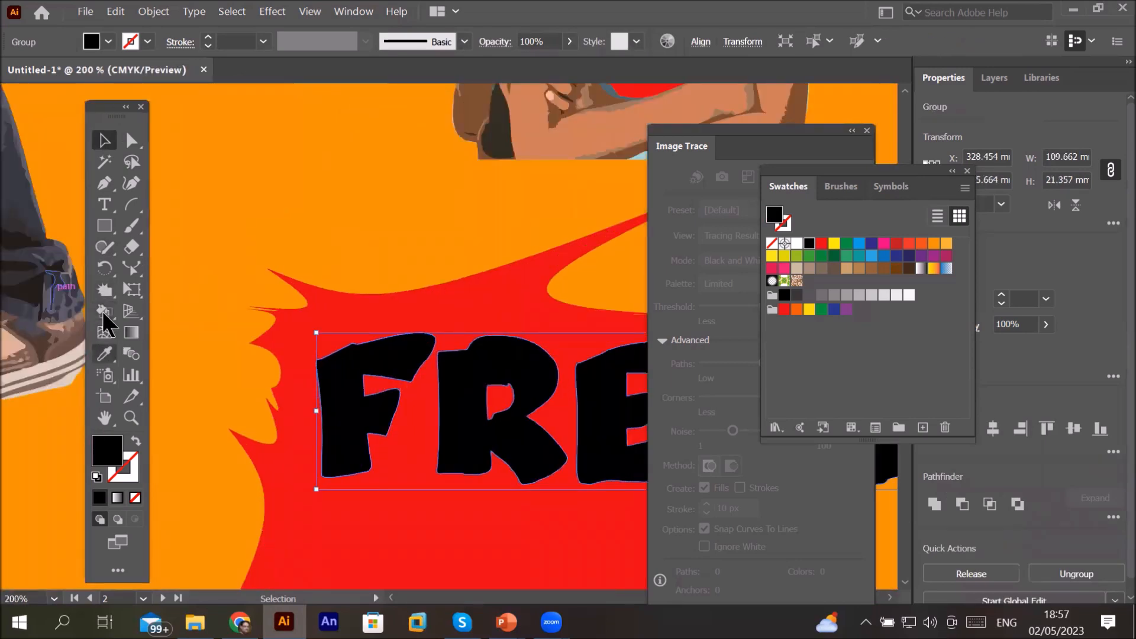
Step: Try crystallizing the letter F with the Crystallize tool, then undo it
left_click(102, 297)
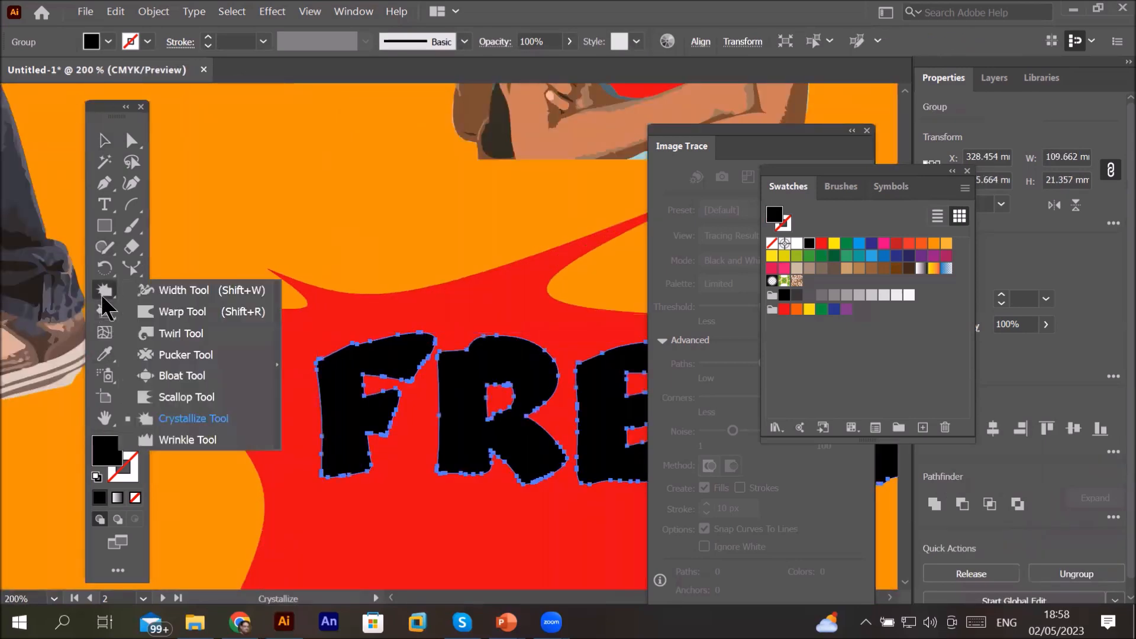
left_click(176, 416)
left_click_drag(308, 410, 391, 470)
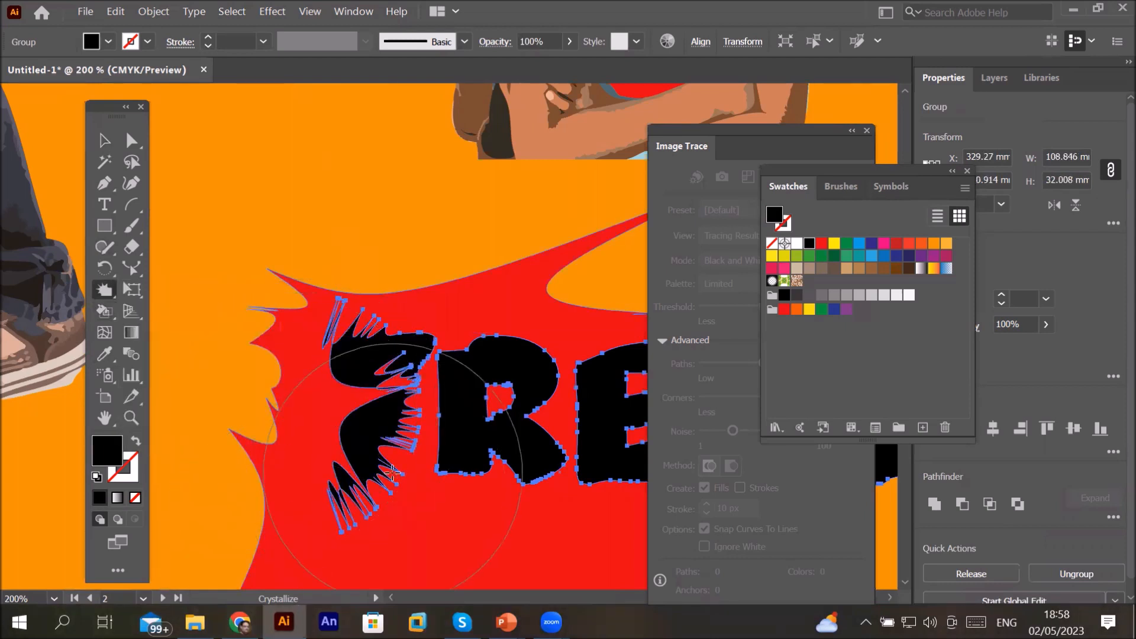
key("ctrl+z")
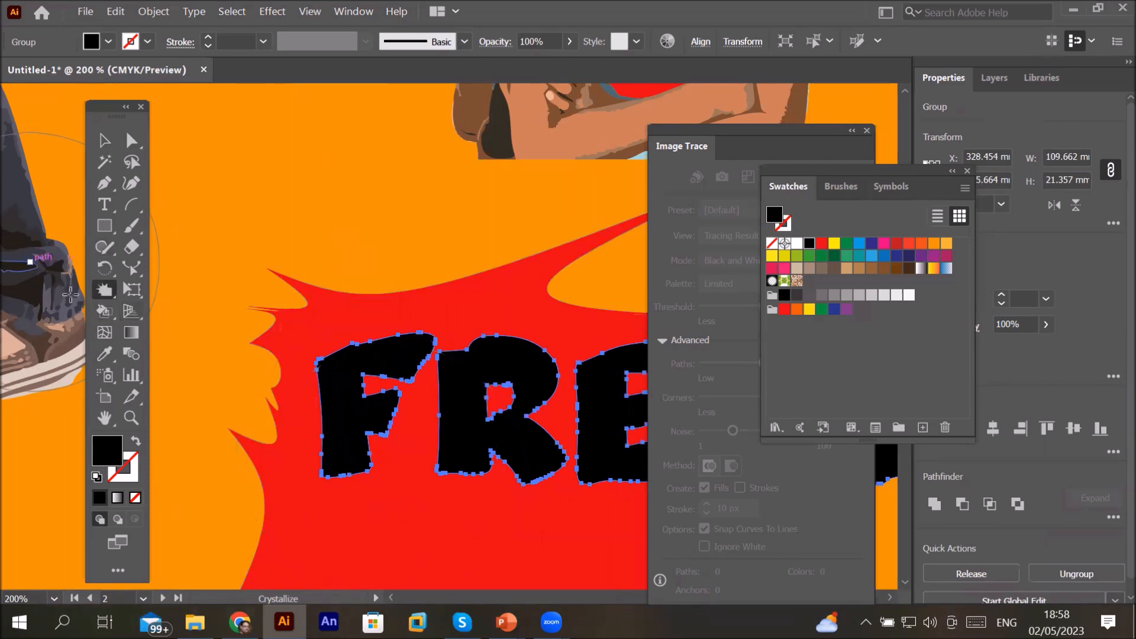
Step: Set the Crystallize tool's width and height to 10 mm and complexity to 13
double_click(106, 290)
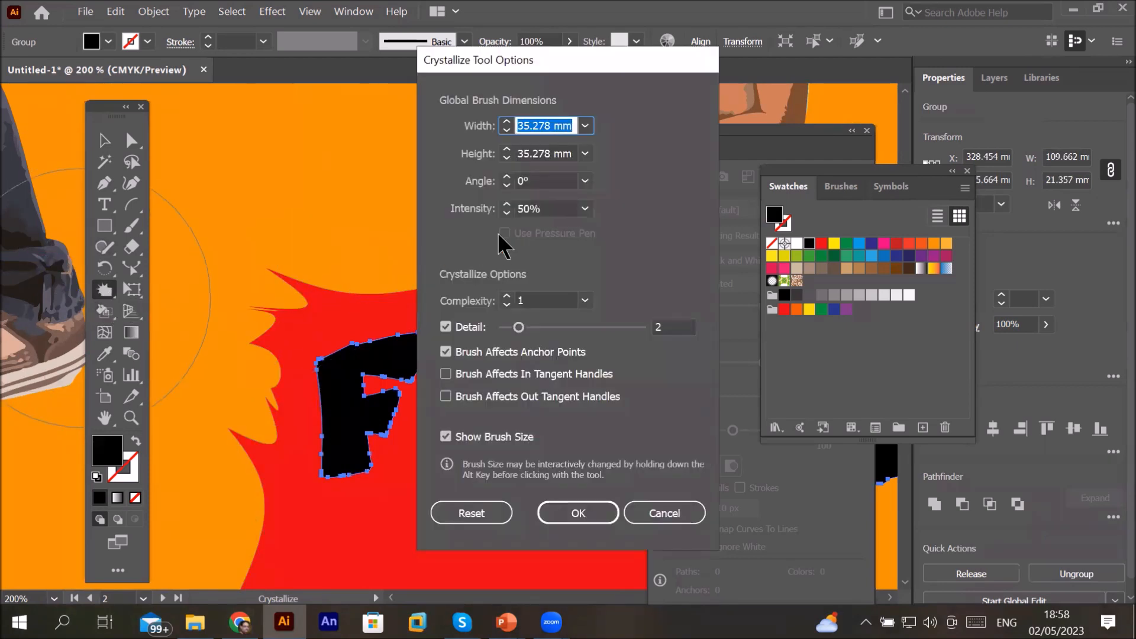
type("10")
key("Tab")
type("1")
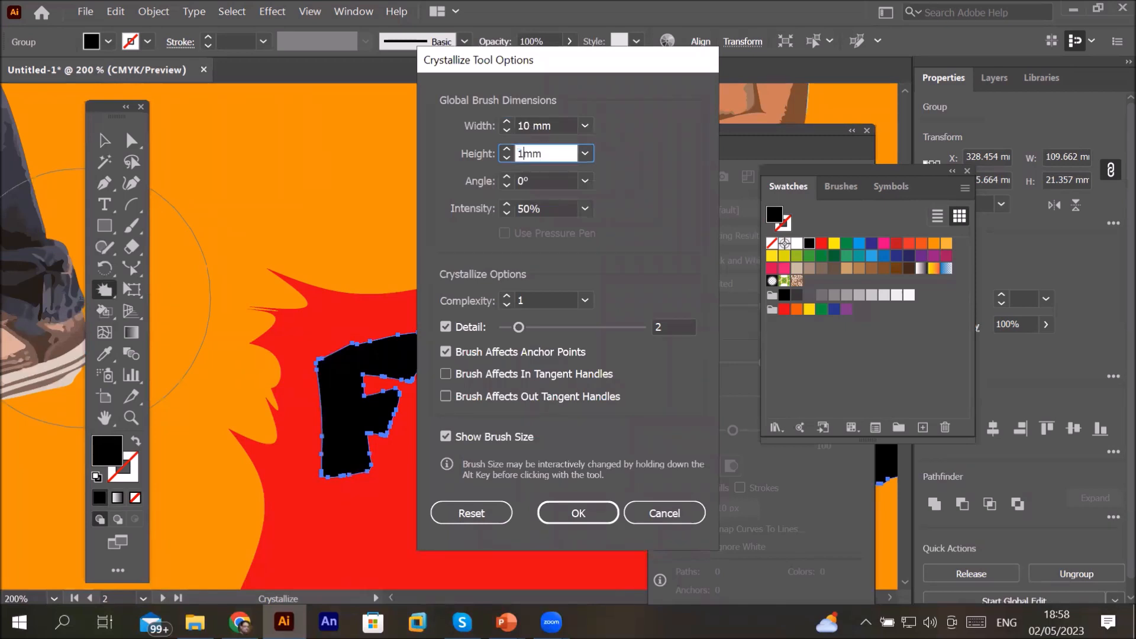
type("0")
left_click(550, 211)
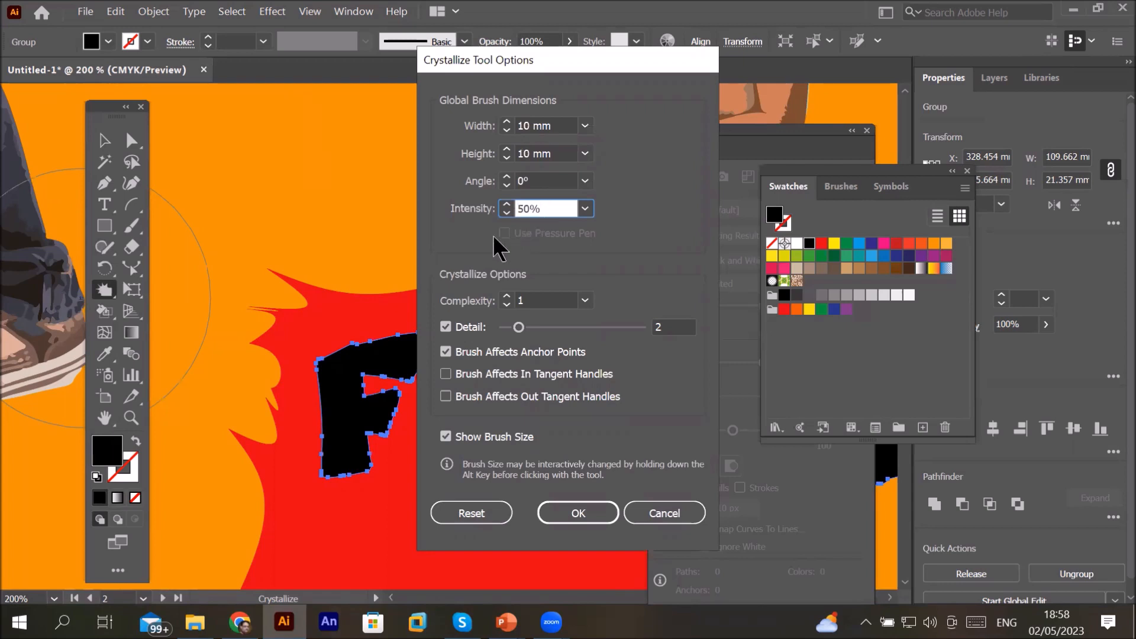
left_click(507, 297)
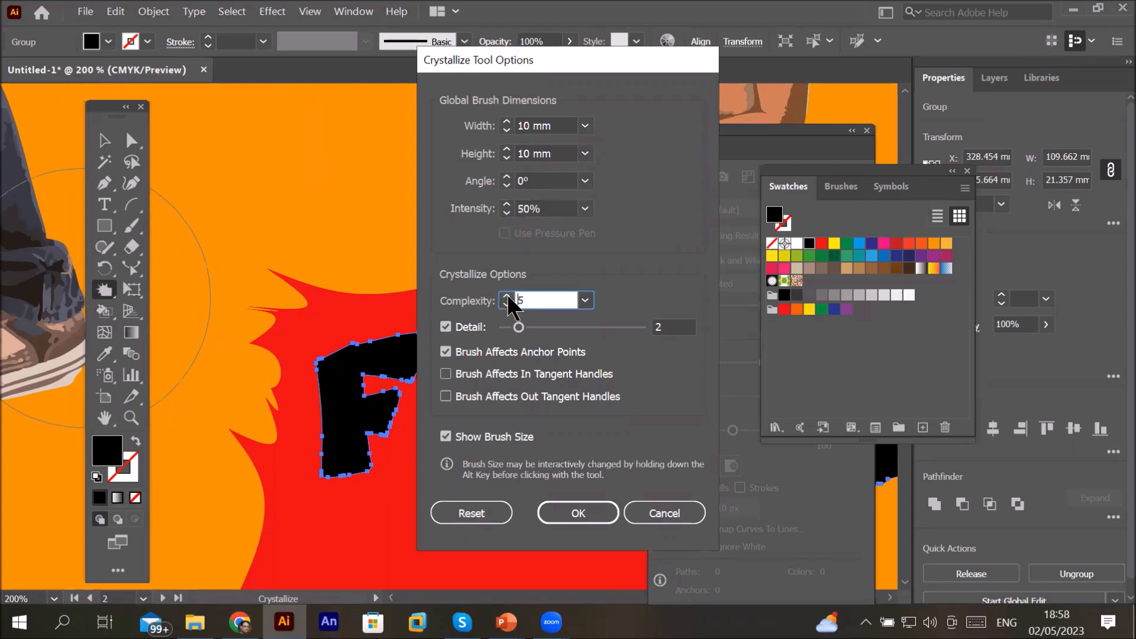
left_click(579, 513)
Step: Crystallize the edges of the F and R letters with short strokes
left_click_drag(318, 368, 304, 412)
left_click_drag(424, 424, 408, 510)
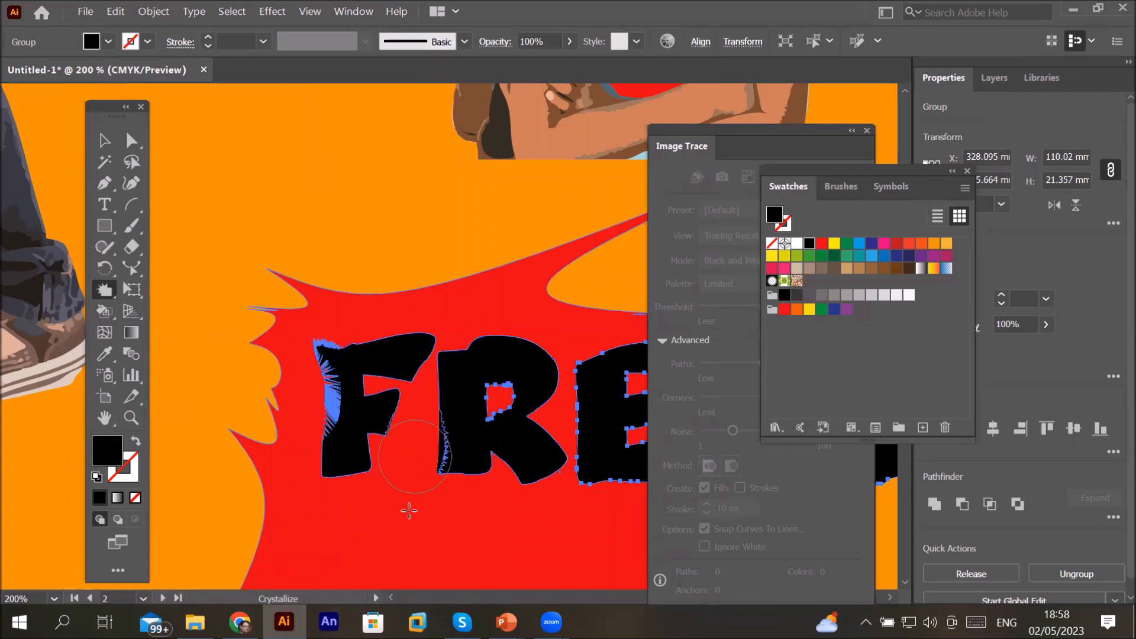
left_click(540, 498)
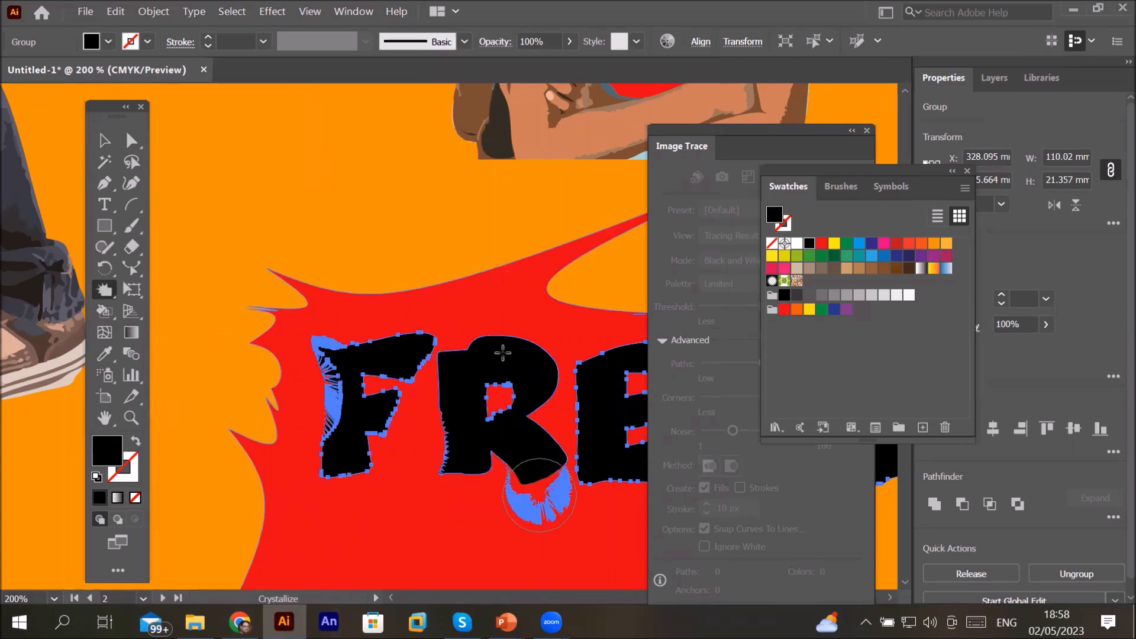
left_click(502, 321)
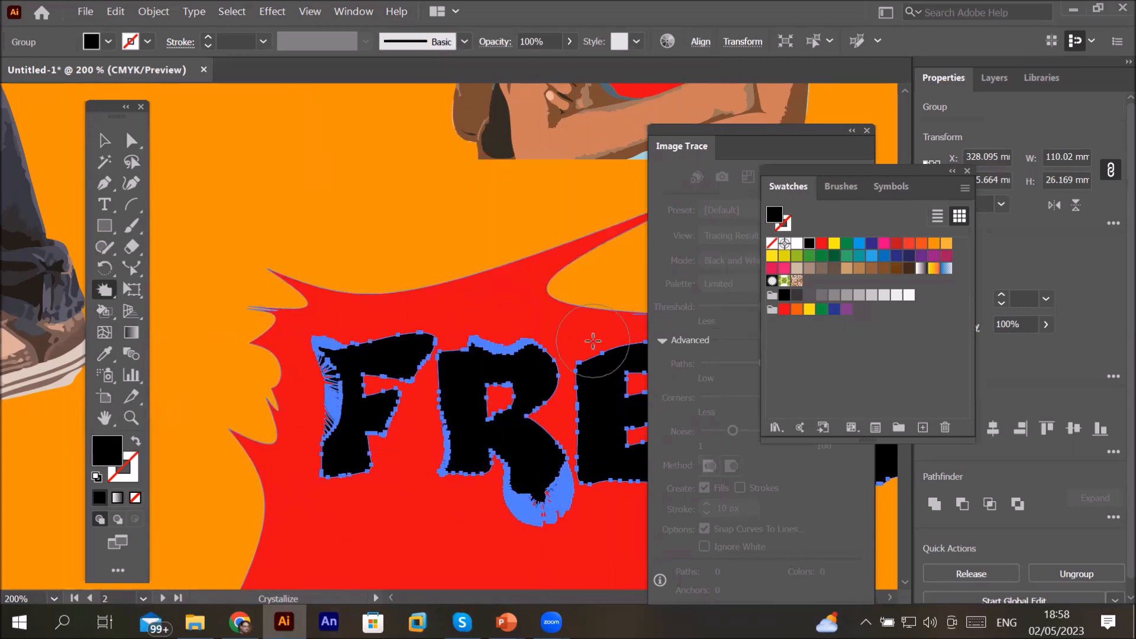
Step: Crystallize the junction between the Z and the final E, then deselect the lettering
scroll(585, 355, "down", 1)
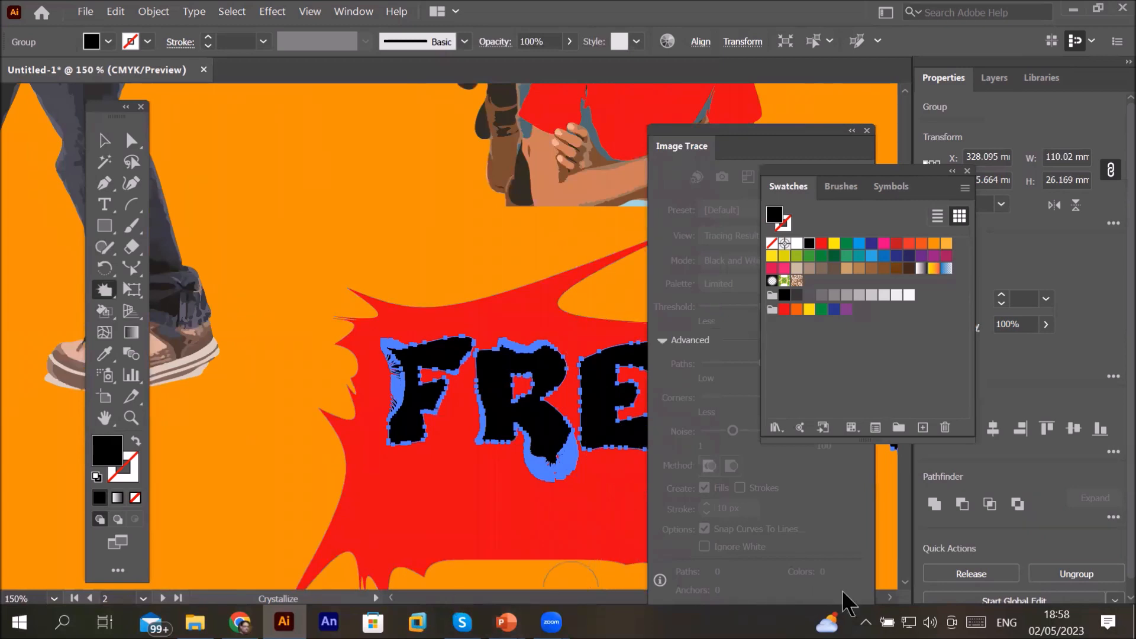
scroll(894, 600, "right", 10)
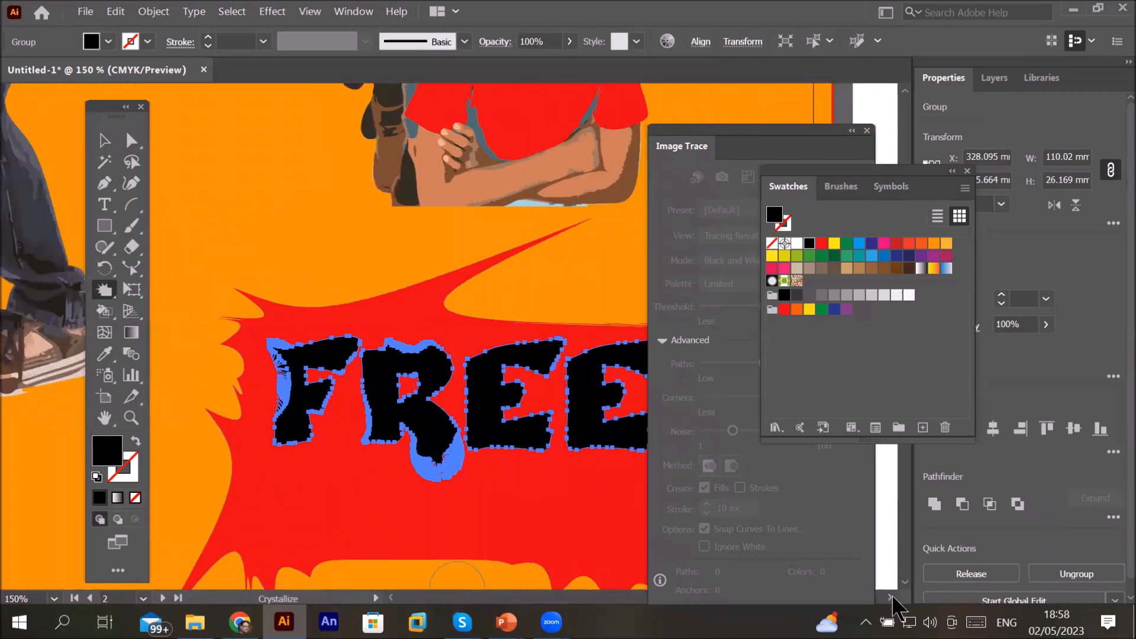
scroll(894, 601, "right", 2)
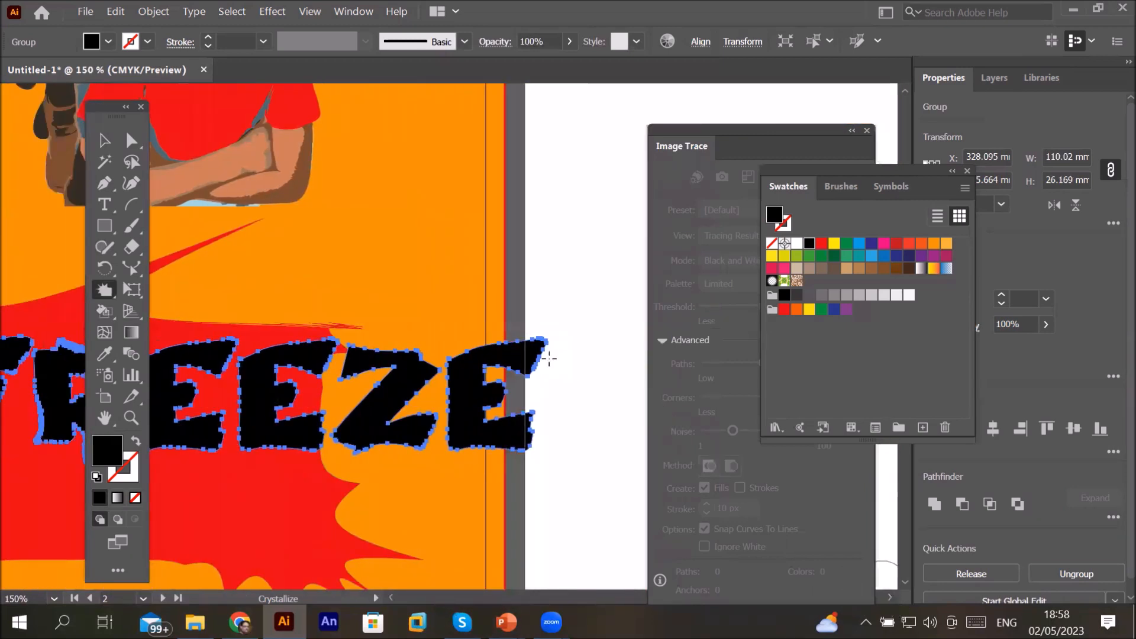
left_click(471, 349)
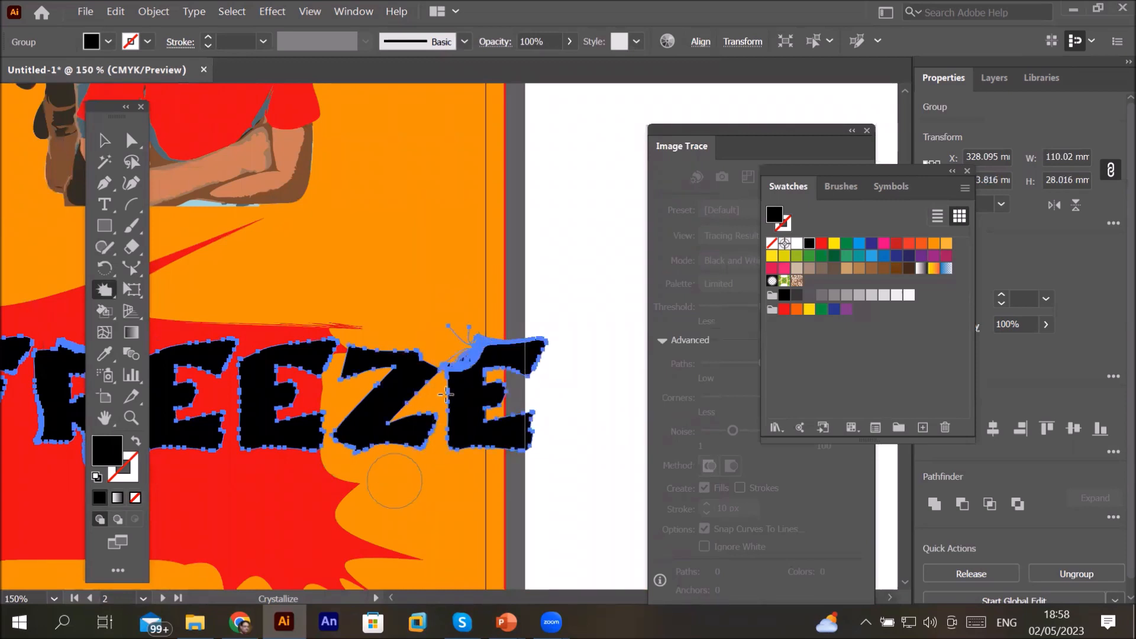
scroll(445, 394, "up", 3)
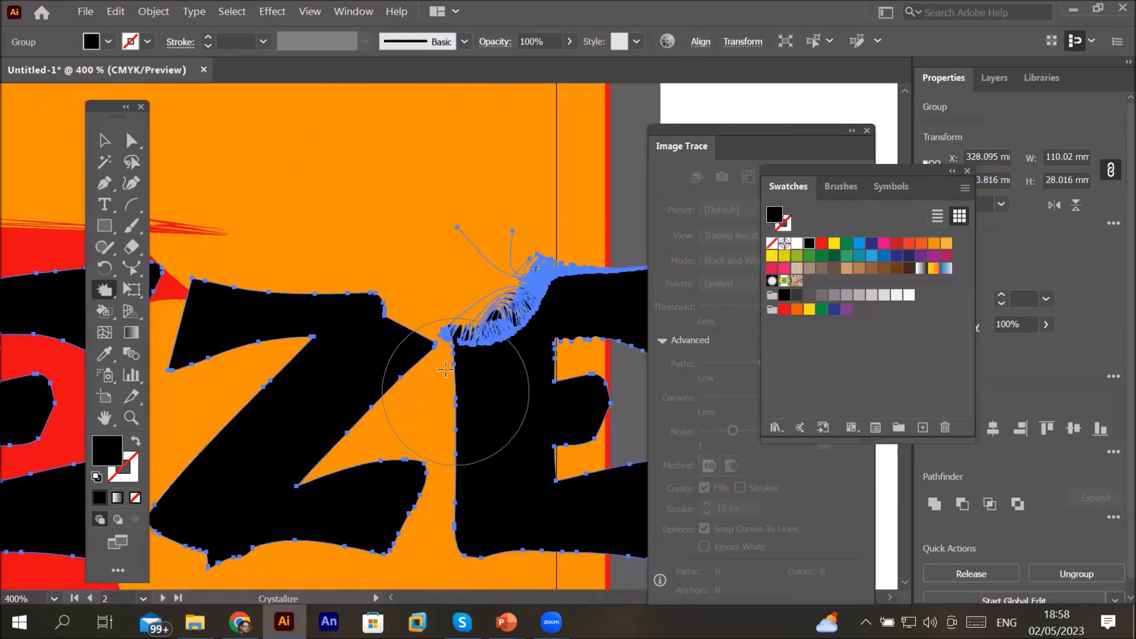
left_click(104, 141)
left_click(477, 199)
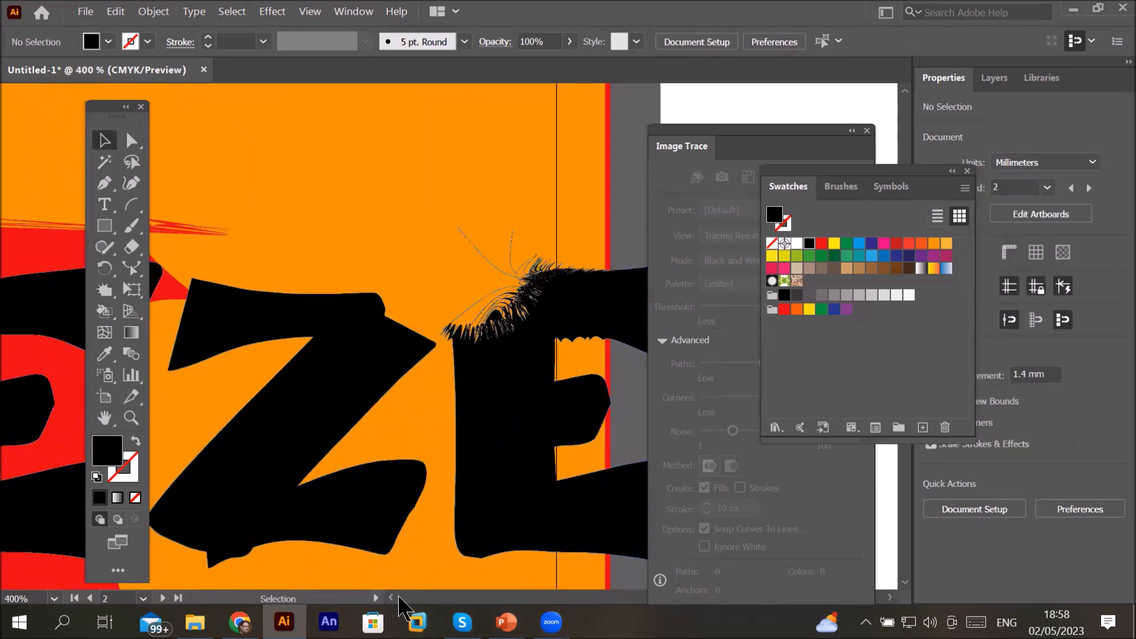
Step: Draw a black rectangle about 13 × 7.8 mm on an empty orange area
left_click(398, 597)
left_click_drag(399, 599, 399, 599)
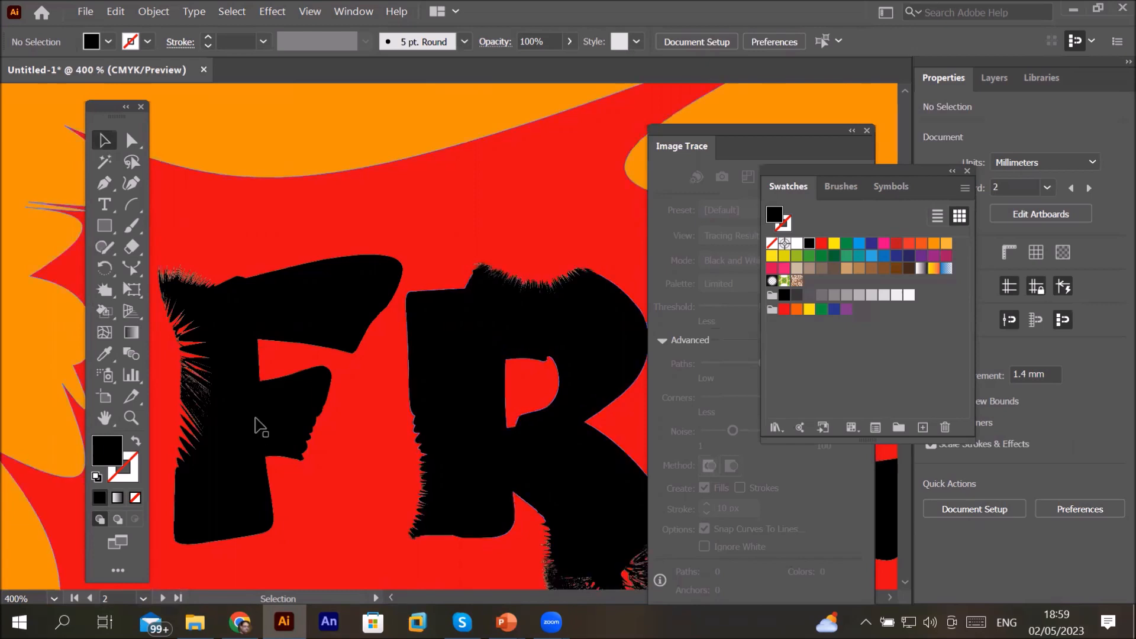
left_click(103, 291)
left_click(101, 294)
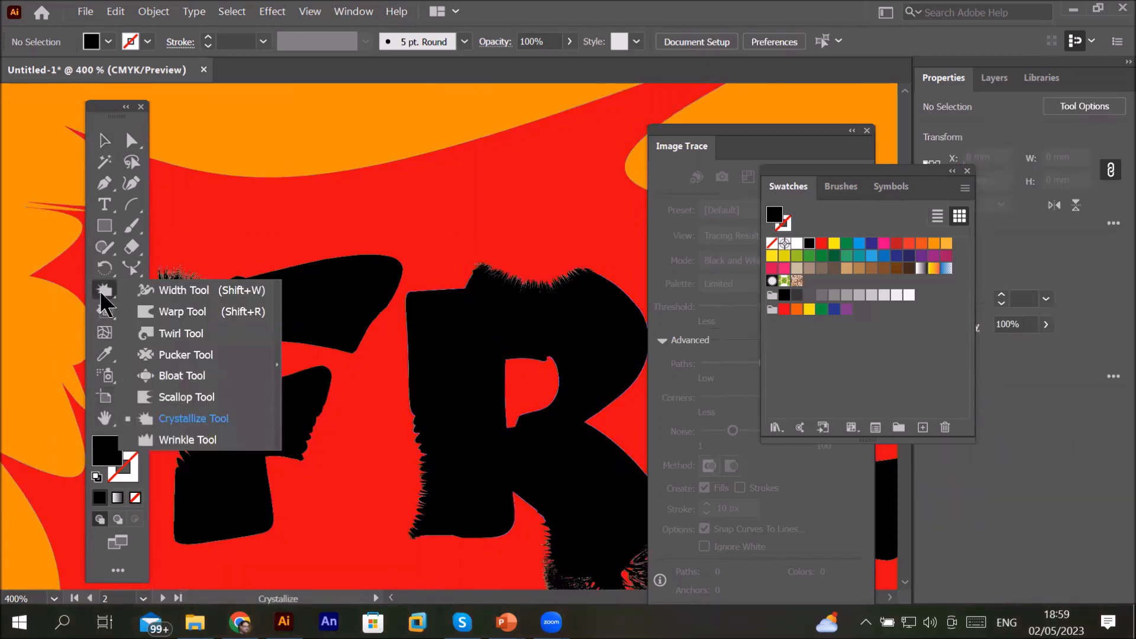
left_click(187, 447)
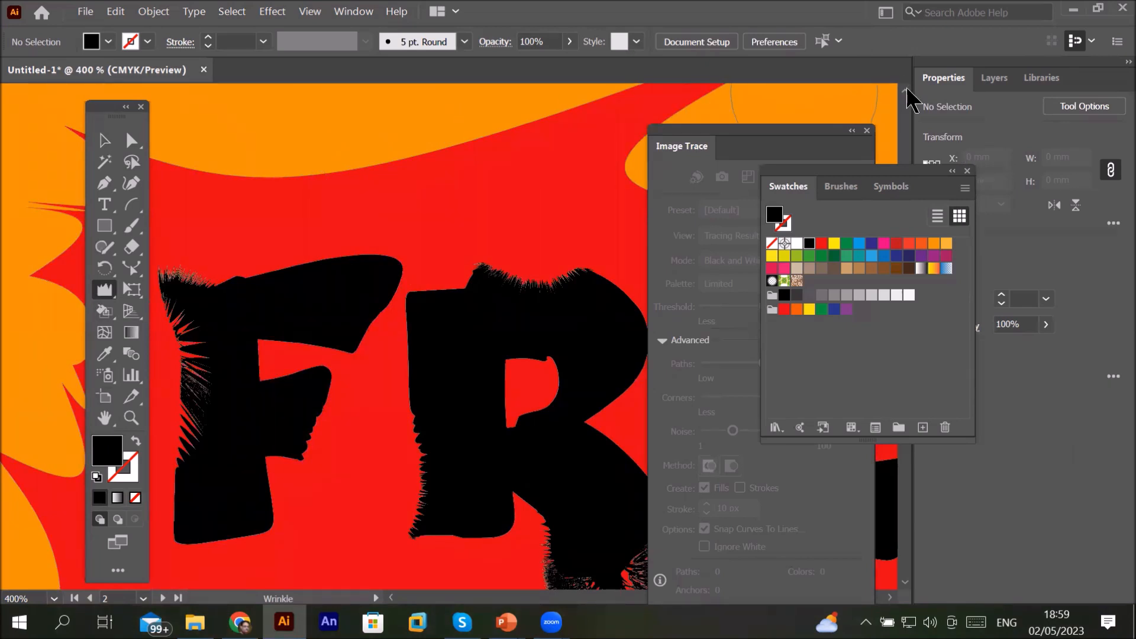
scroll(908, 96, "up", 10)
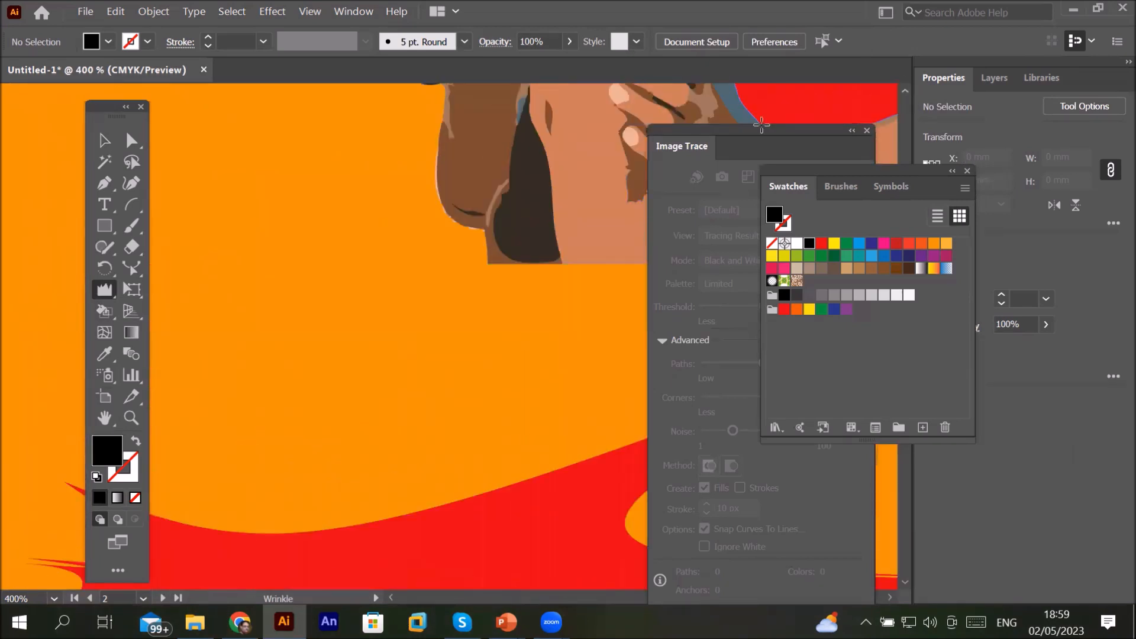
scroll(761, 123, "up", 2)
left_click(107, 230)
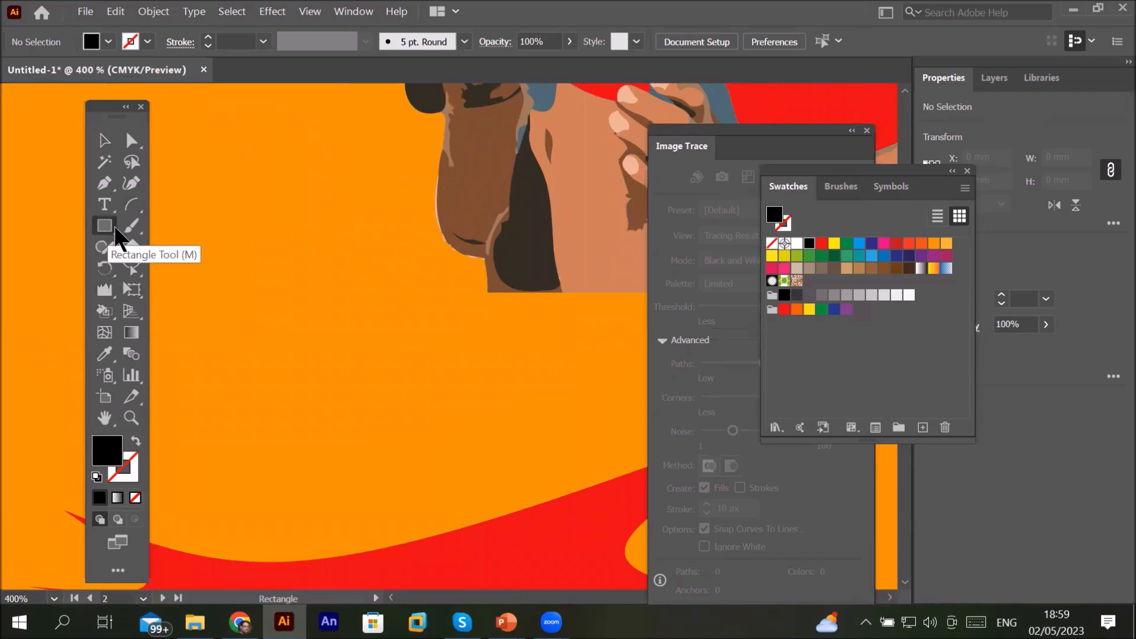
left_click_drag(266, 350, 459, 463)
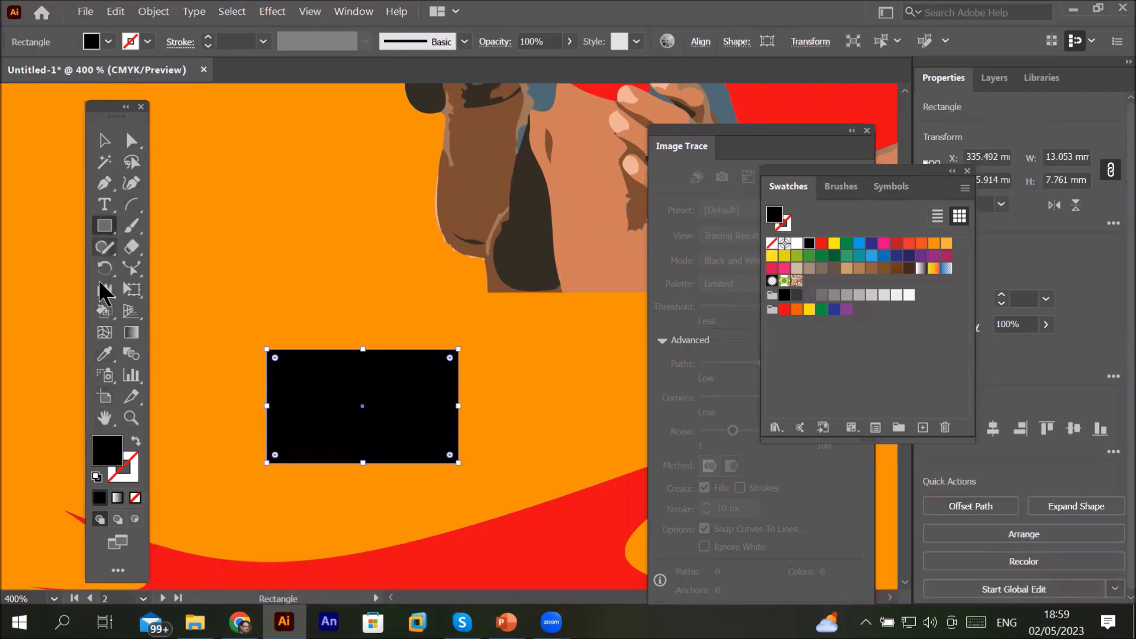
Step: Wrinkle the rectangle's edges with the Wrinkle tool
left_click(105, 293)
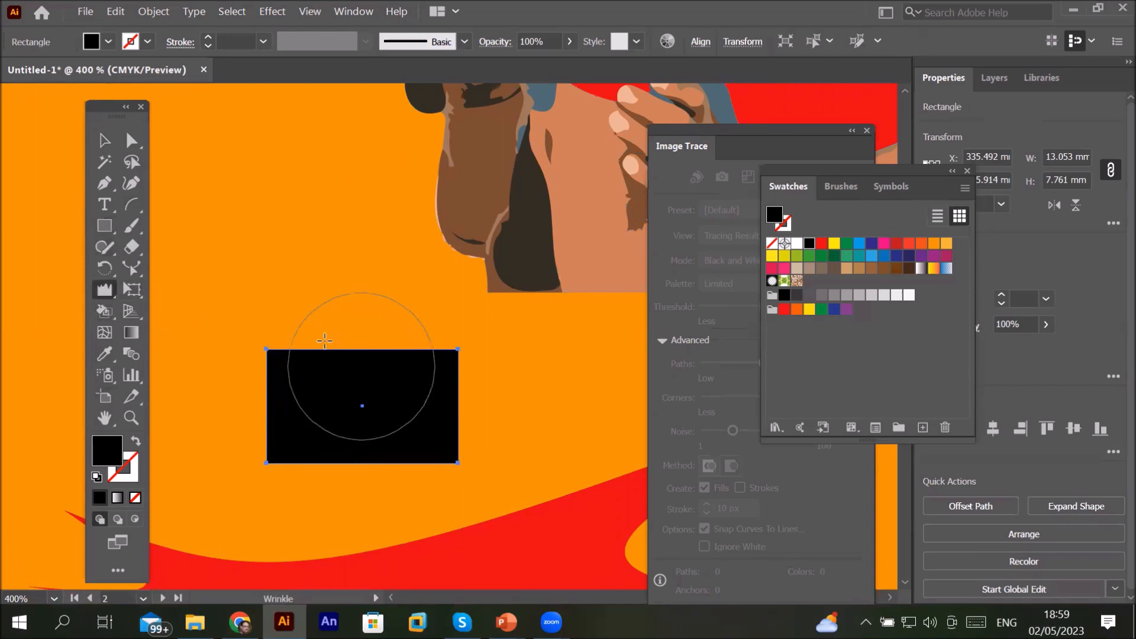
mouse_move(337, 325)
left_mouse_down()
mouse_move(394, 339)
mouse_move(398, 381)
mouse_move(462, 398)
mouse_move(396, 439)
mouse_move(254, 409)
mouse_move(264, 417)
mouse_move(246, 435)
mouse_move(225, 402)
mouse_move(382, 431)
left_mouse_up()
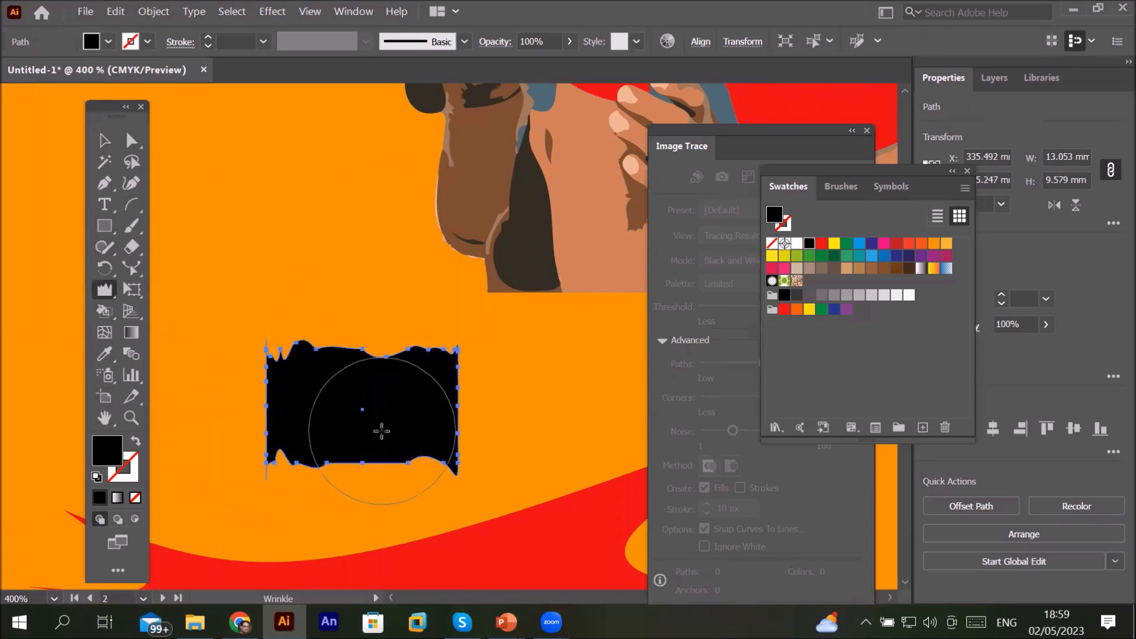